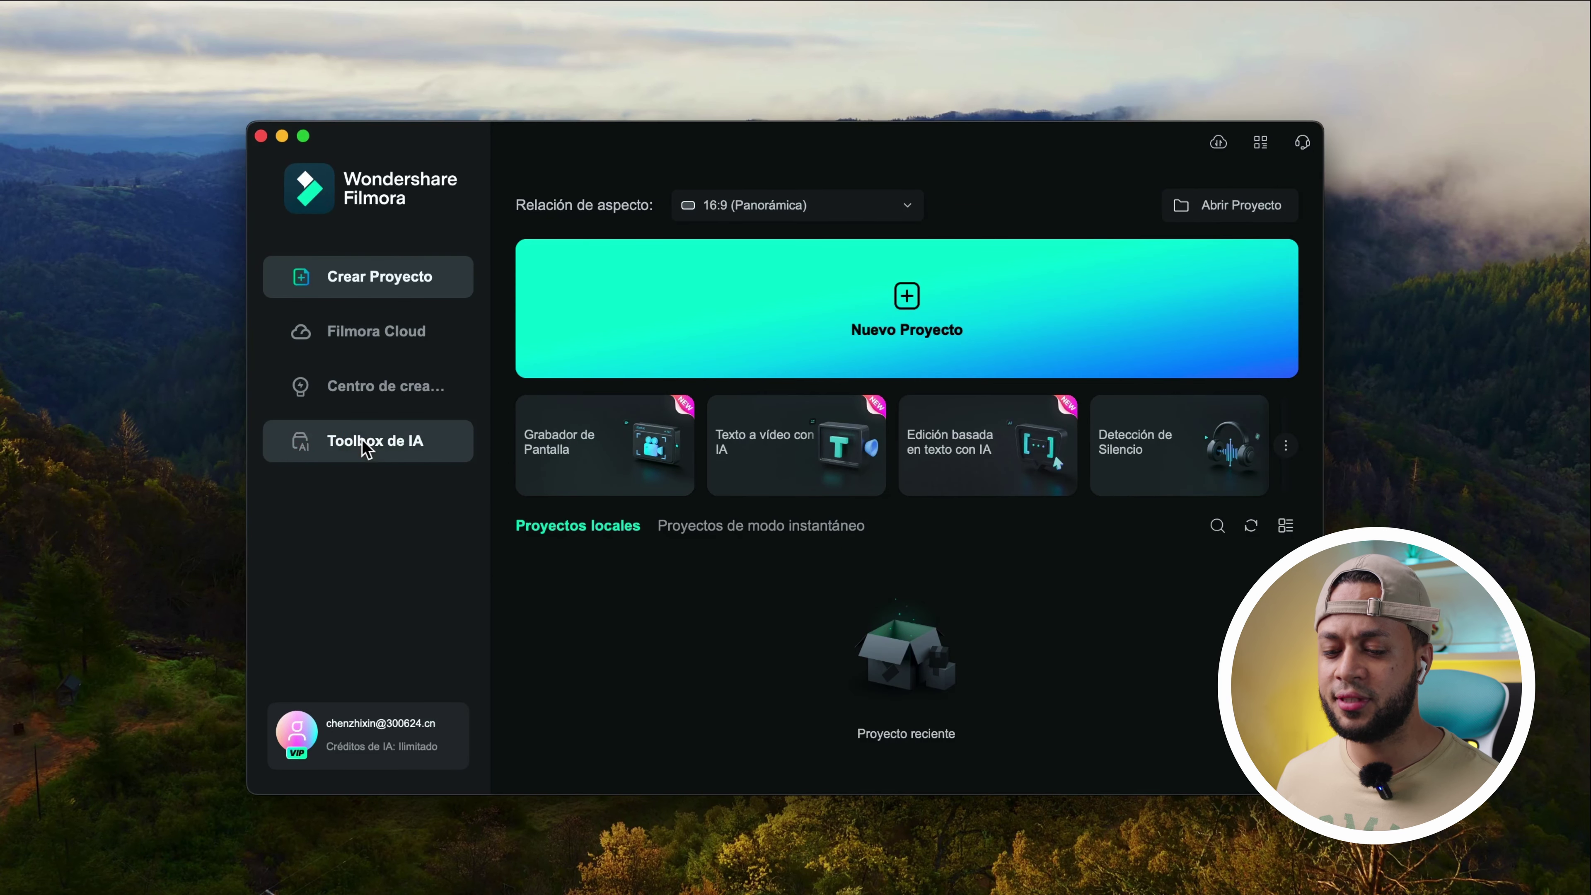
Browse the tools offered in the AI Toolbox and return to the project creation page
click(366, 446)
scroll(990, 447, down, 5)
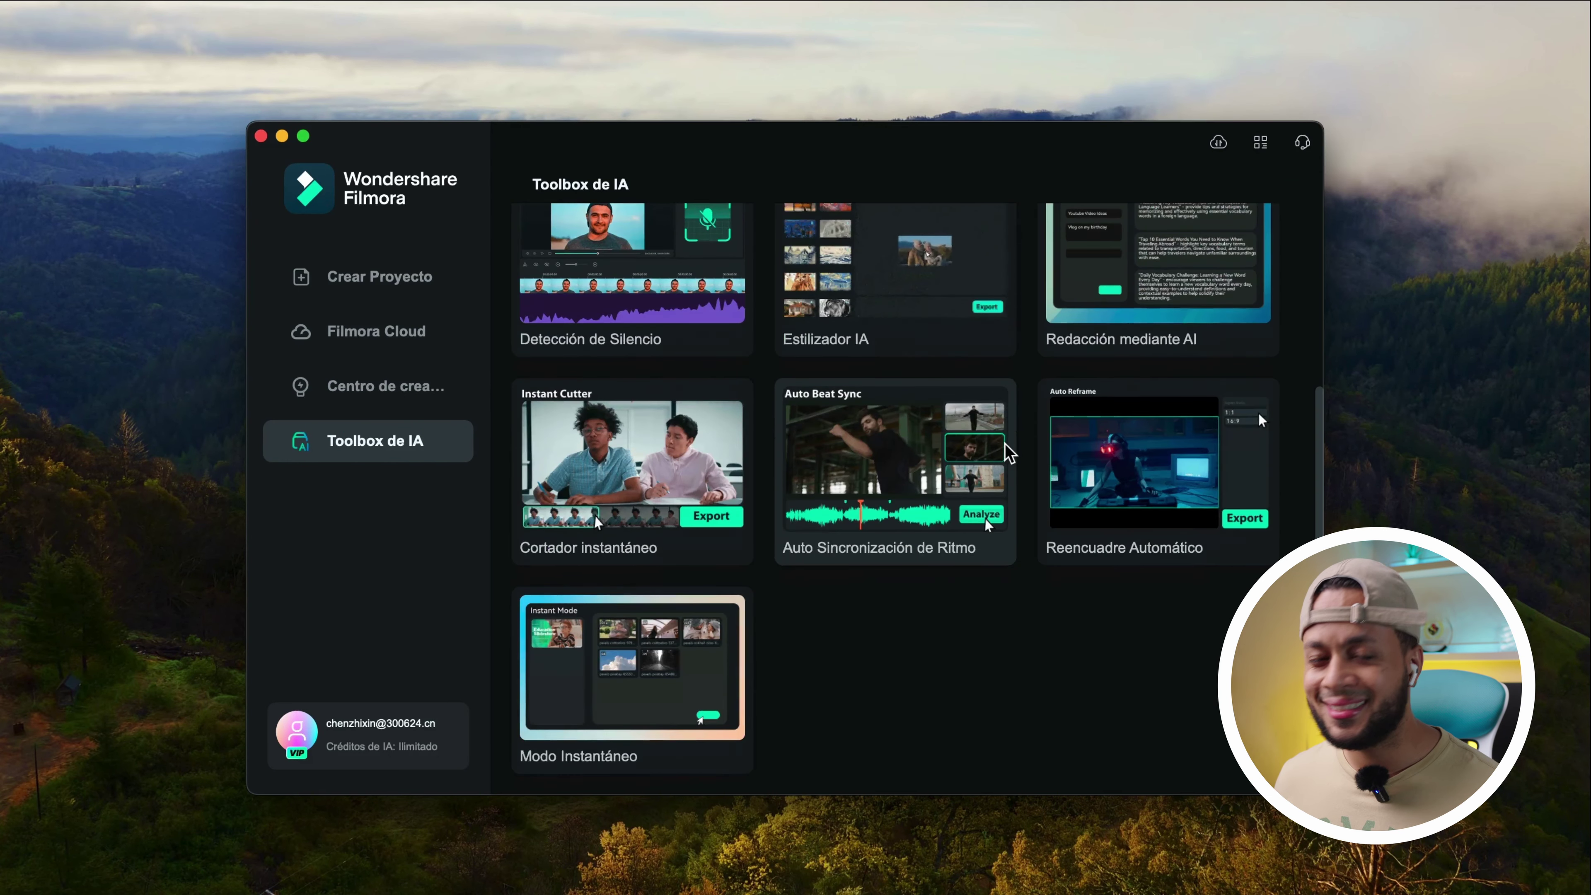
scroll(1007, 449, up, 5)
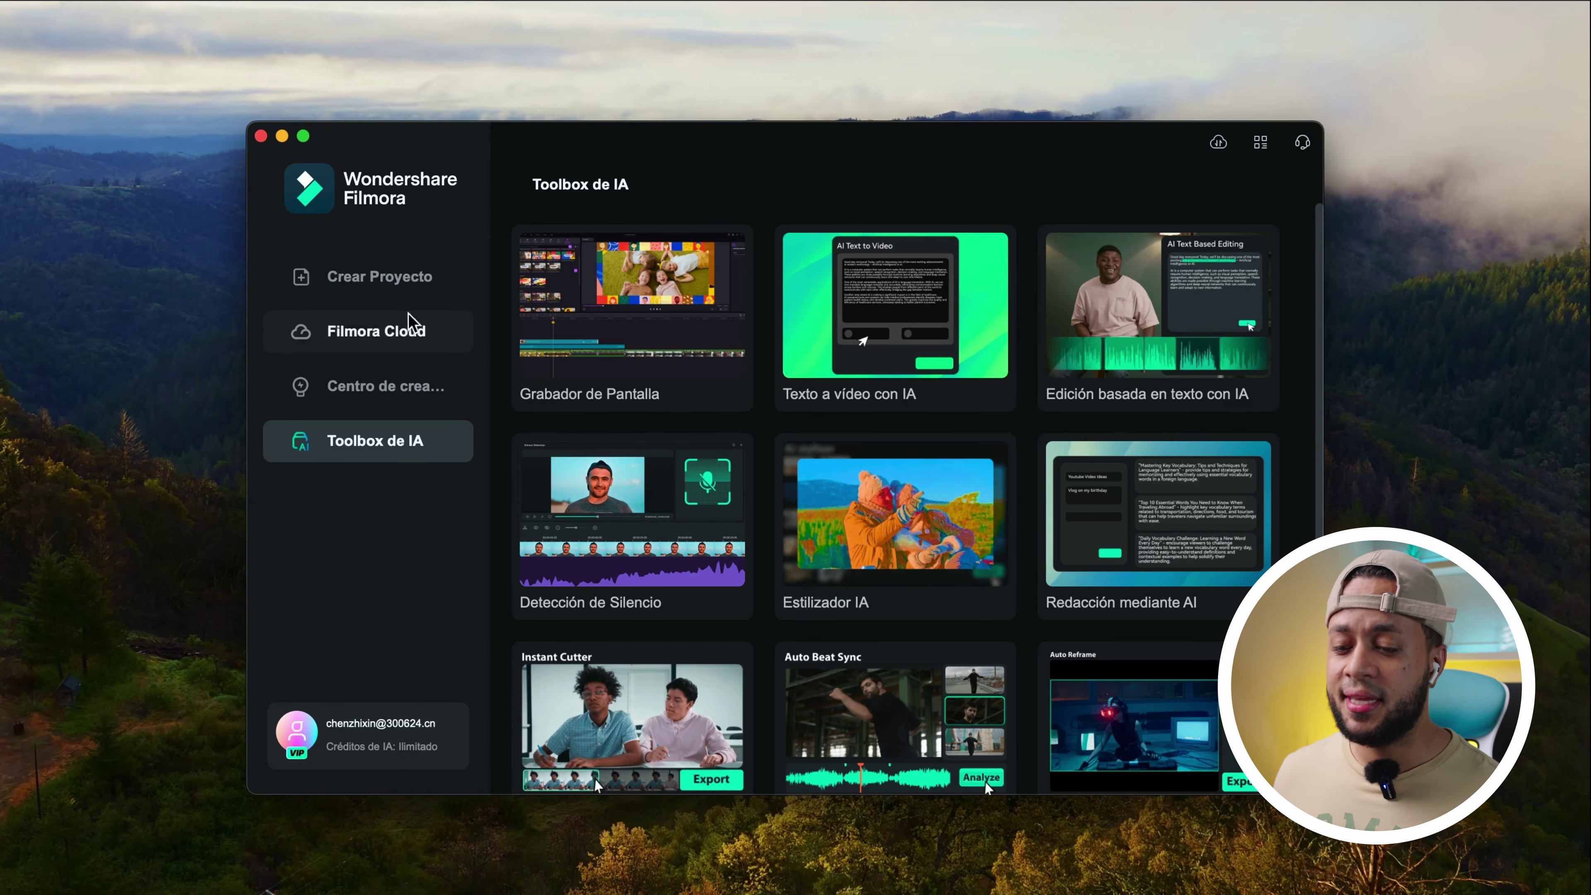
click(385, 285)
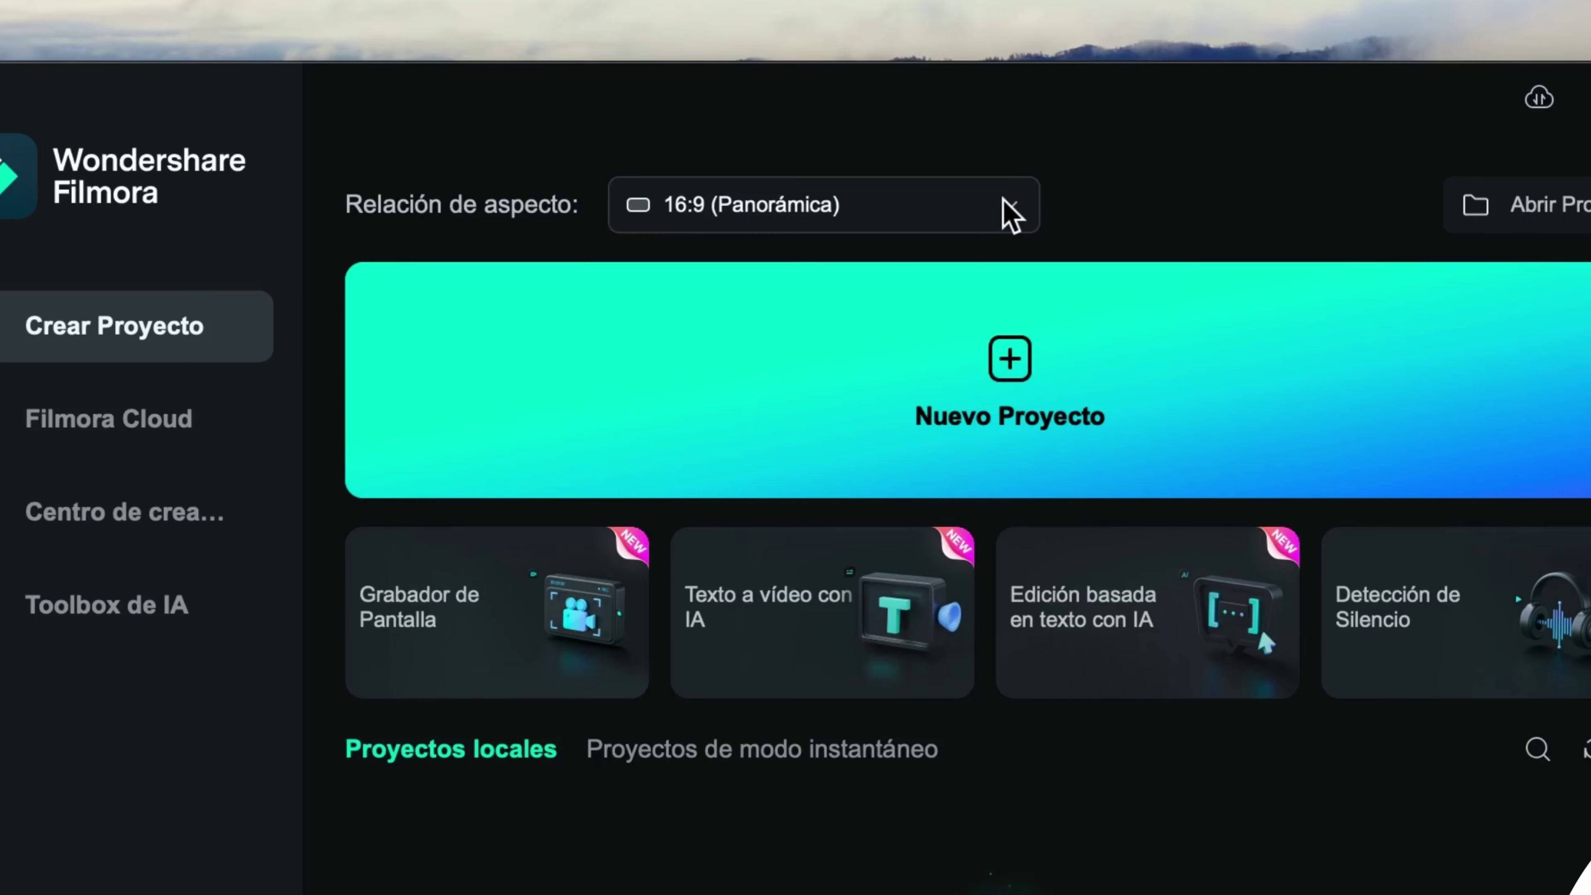
Create a new project with the 16:9 (Panorámica) aspect ratio
click(1004, 202)
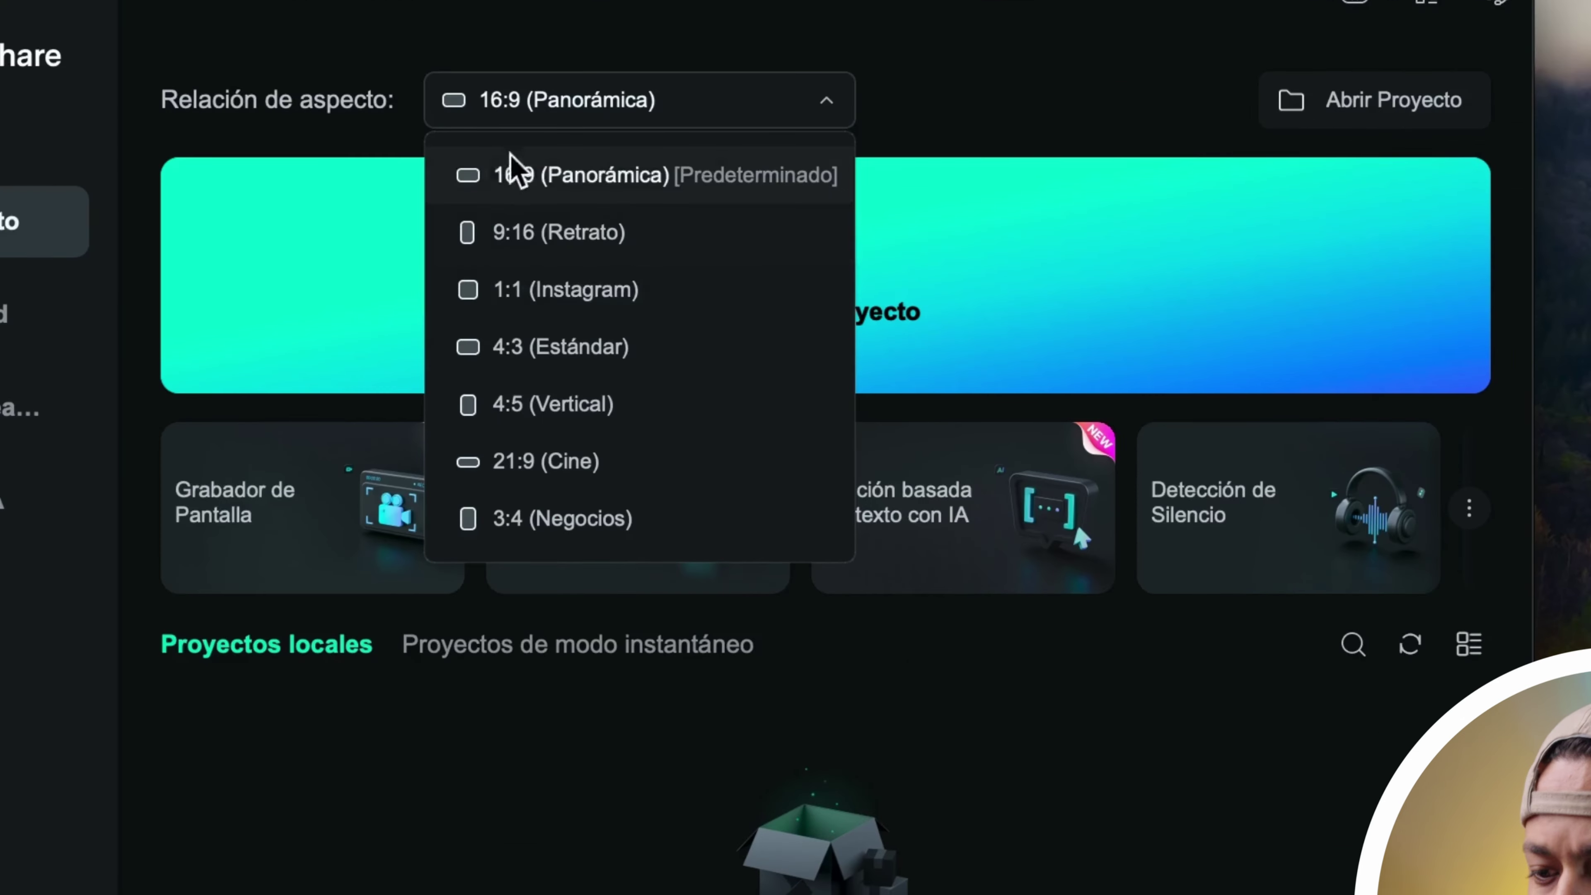
click(749, 250)
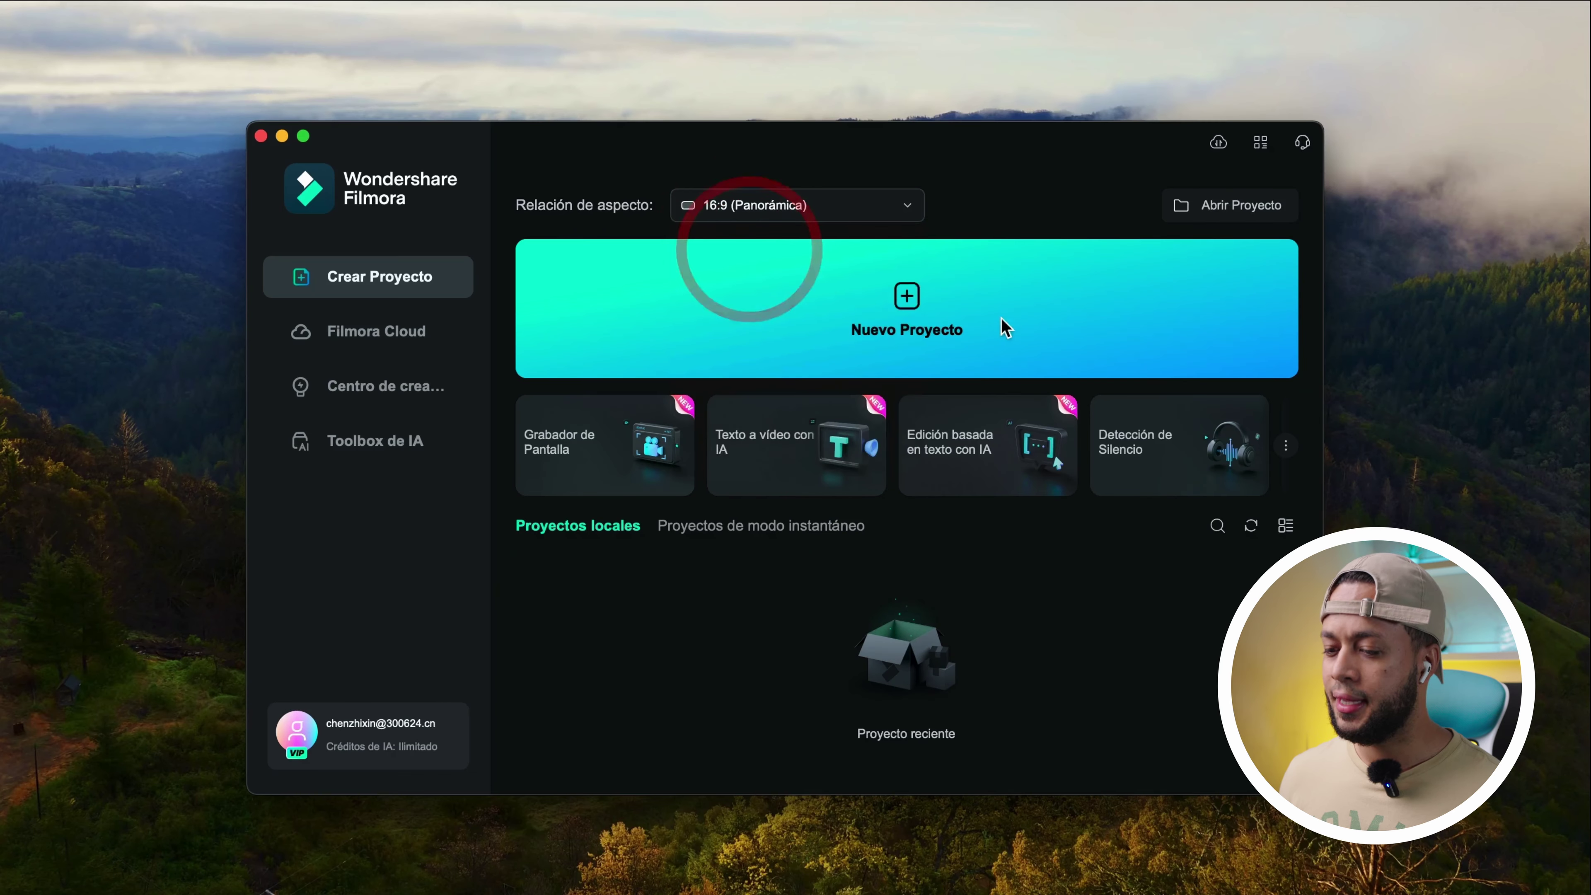
click(871, 309)
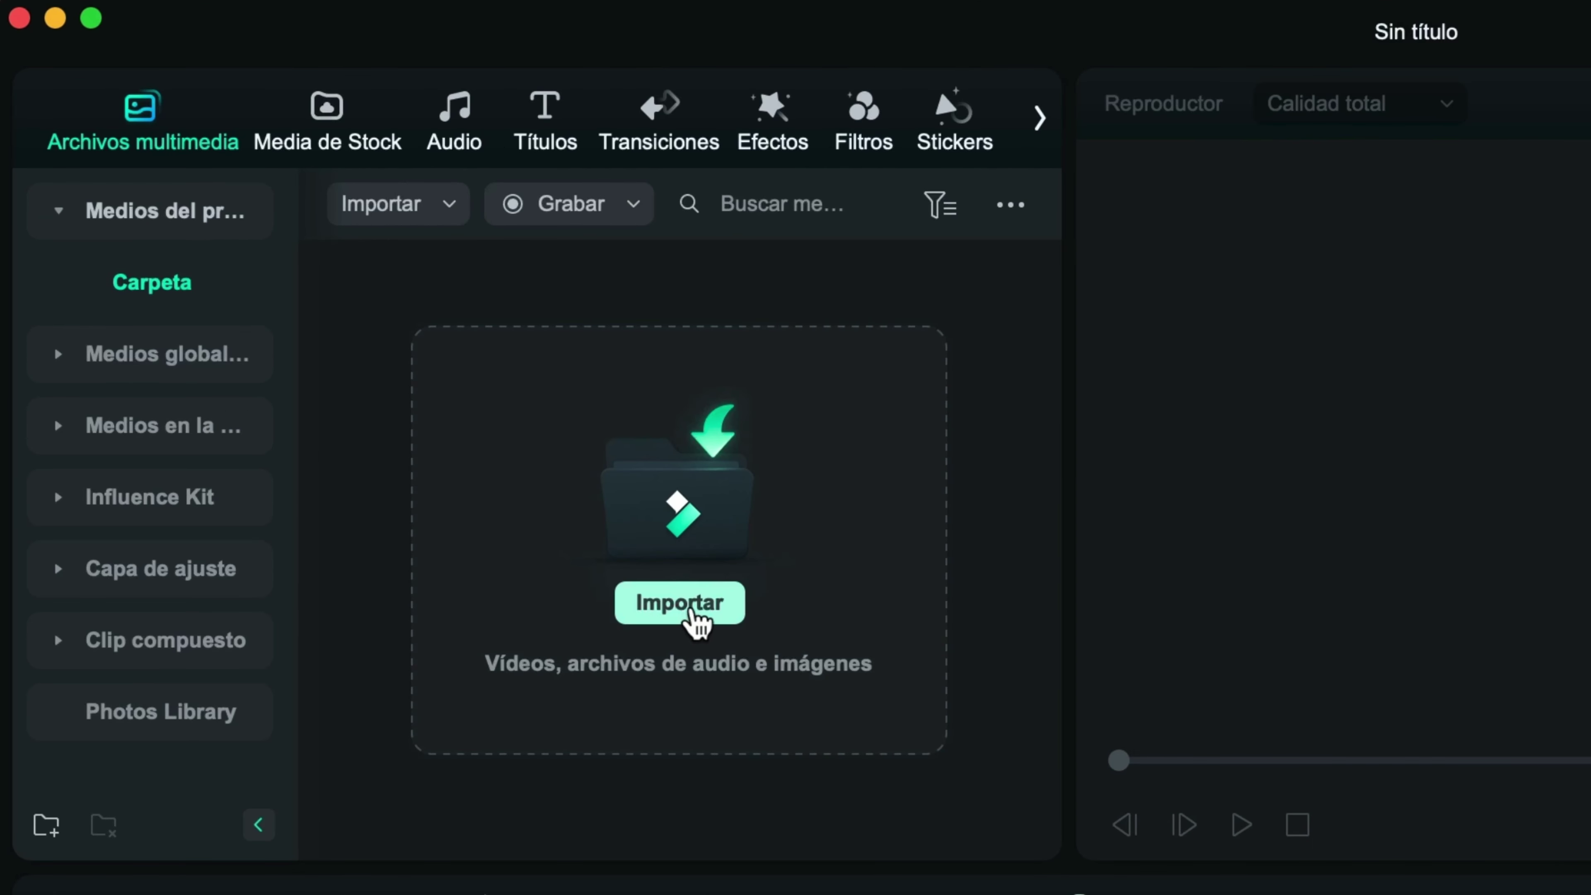
Import the video of the man talking, the 24 KB Fondo.jpeg and Sincronizar.m4a from the Recursos para Curso folder into the project media
click(672, 617)
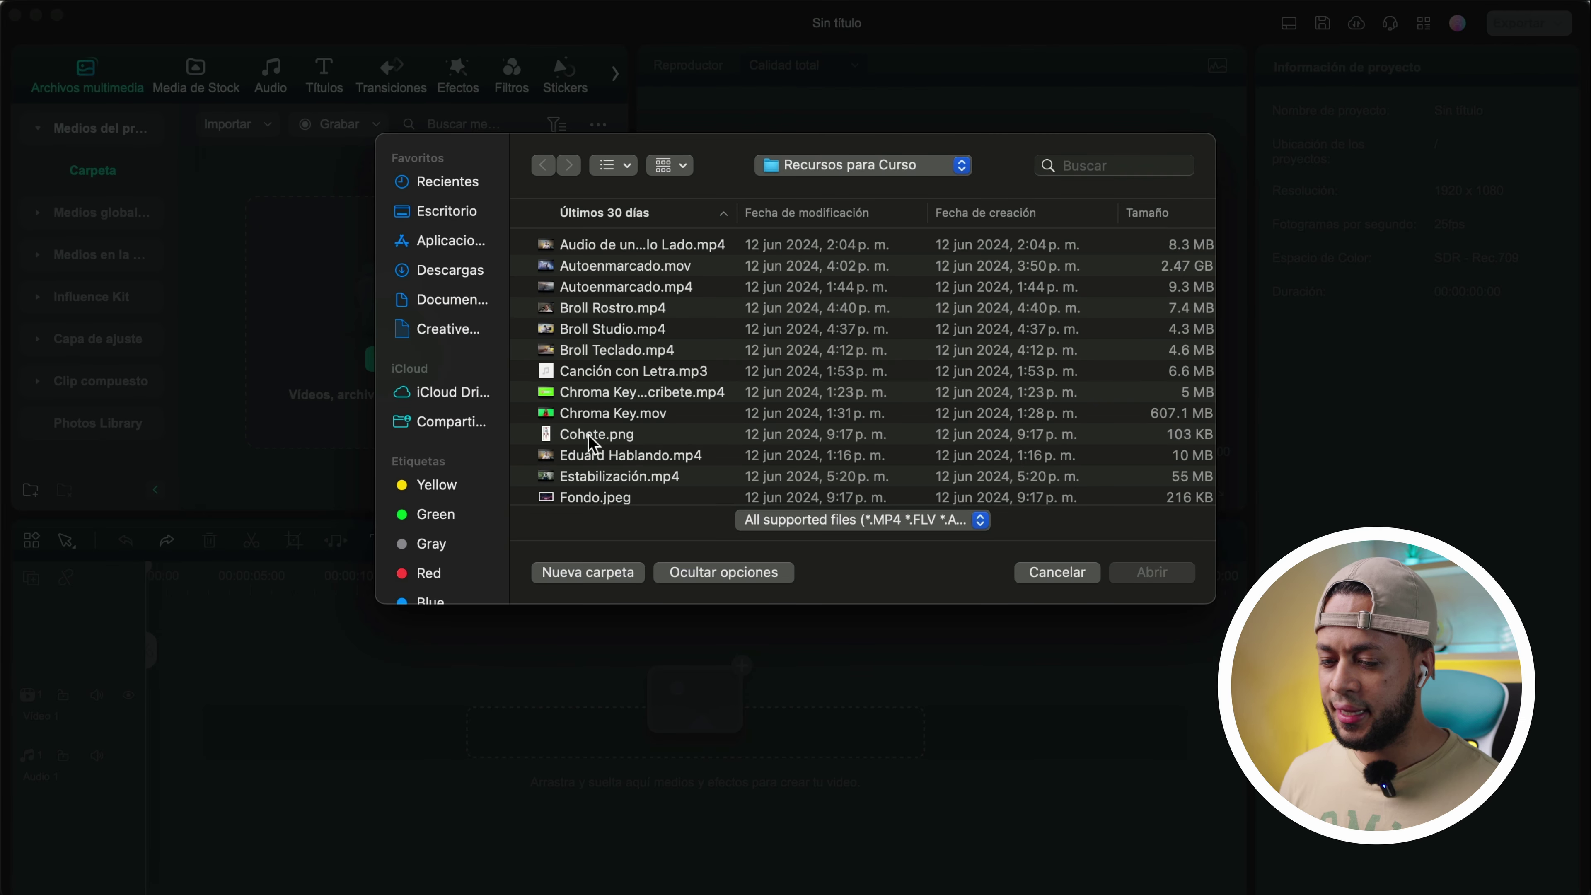
click(593, 452)
scroll(593, 408, down, 5)
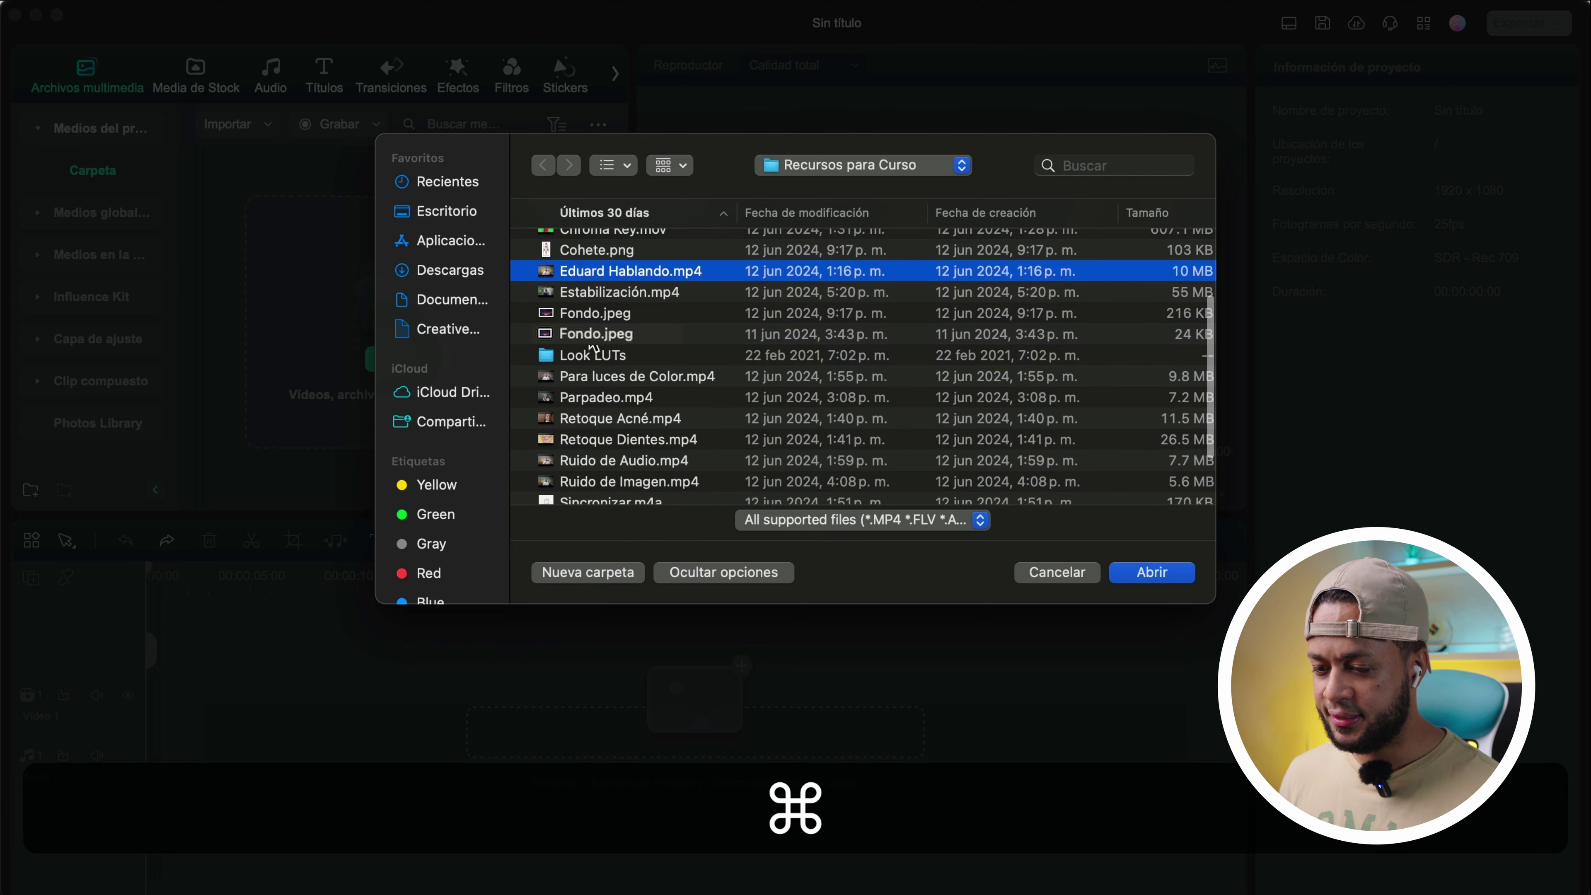
super+click(592, 335)
scroll(601, 408, down, 3)
super+click(598, 434)
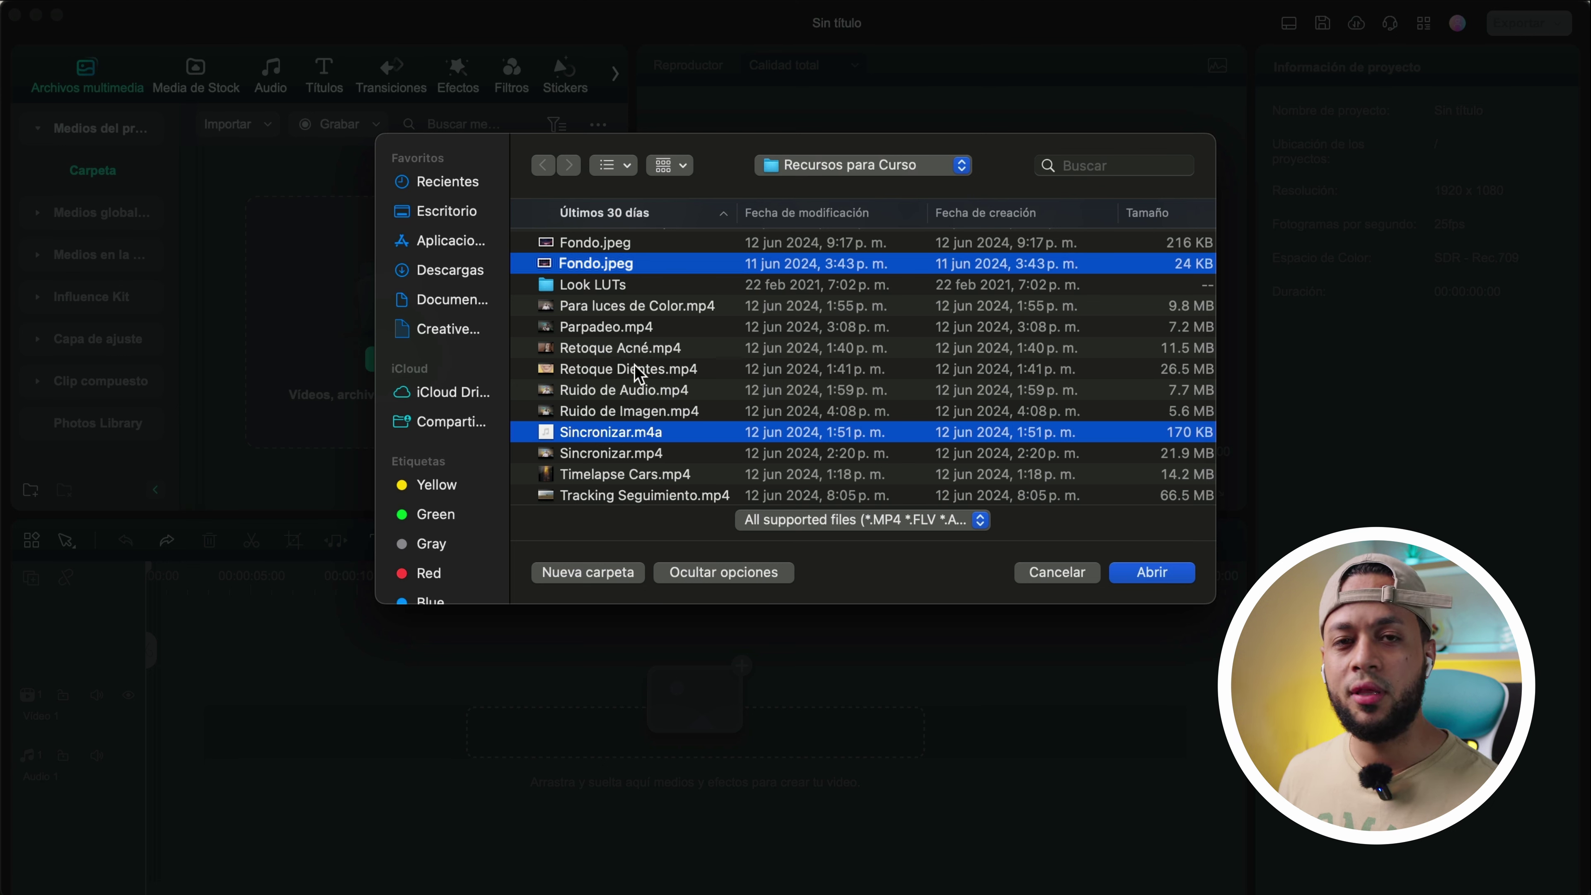
click(1143, 583)
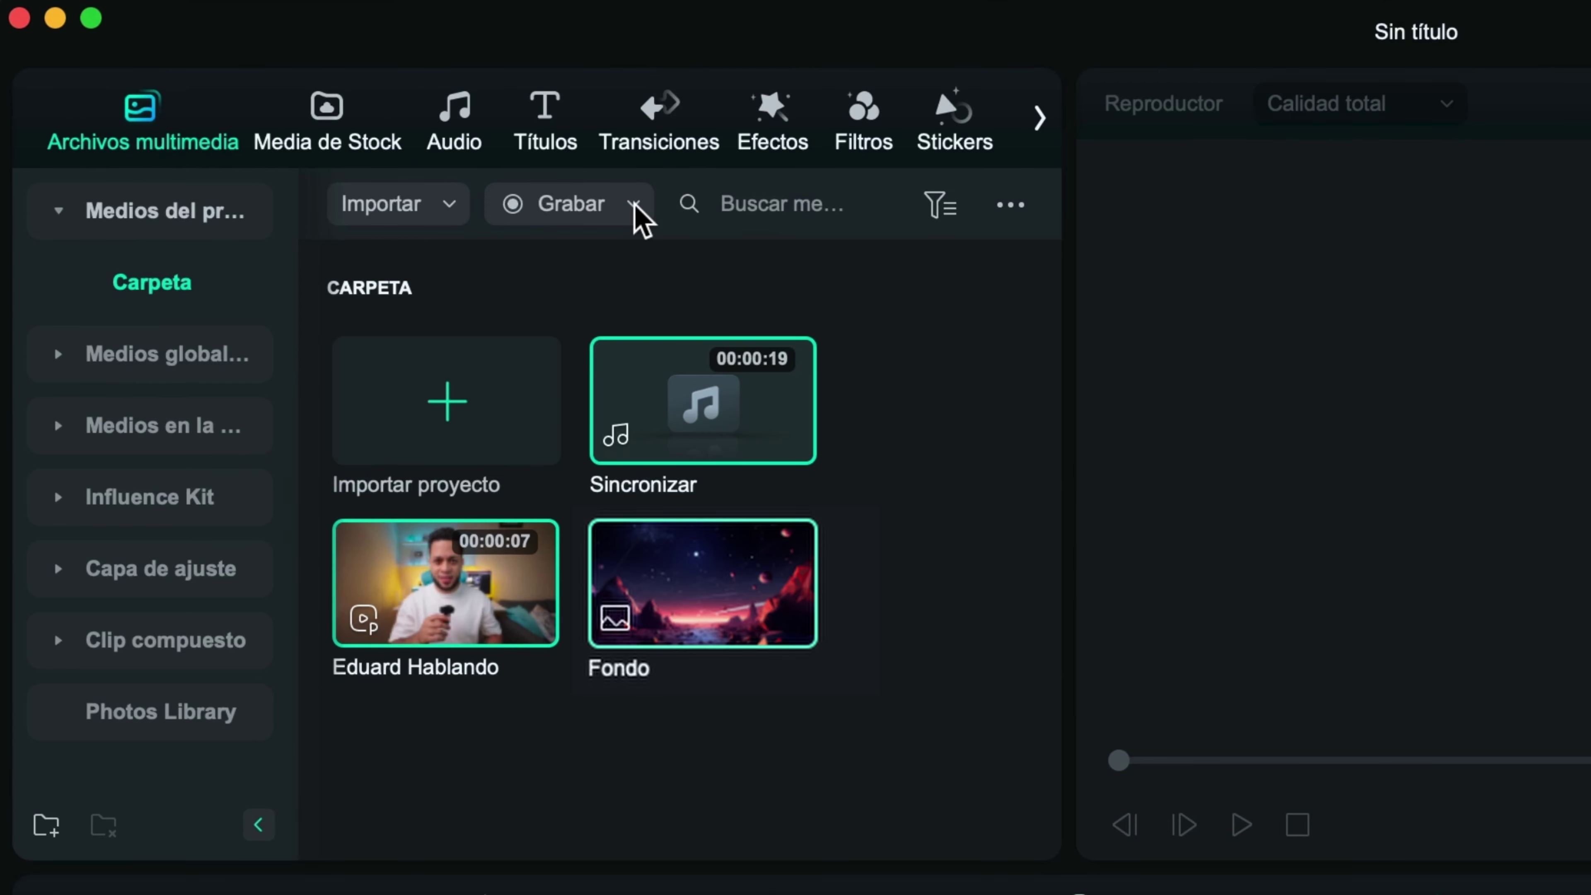
Check the recording options, search the project media for "sincr" and clear the search
click(375, 124)
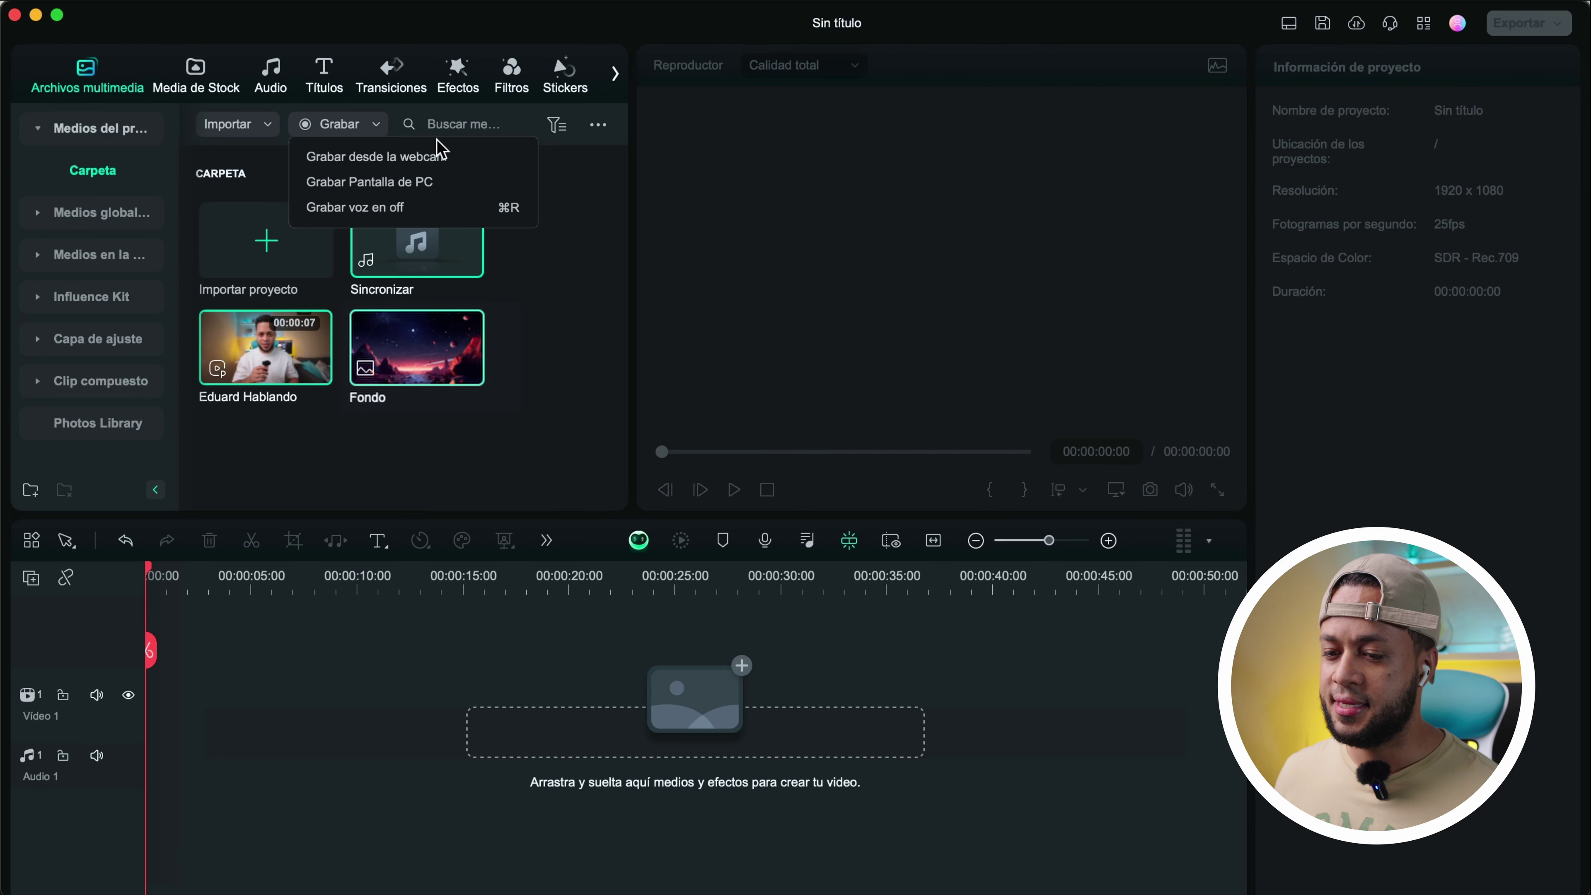
click(799, 203)
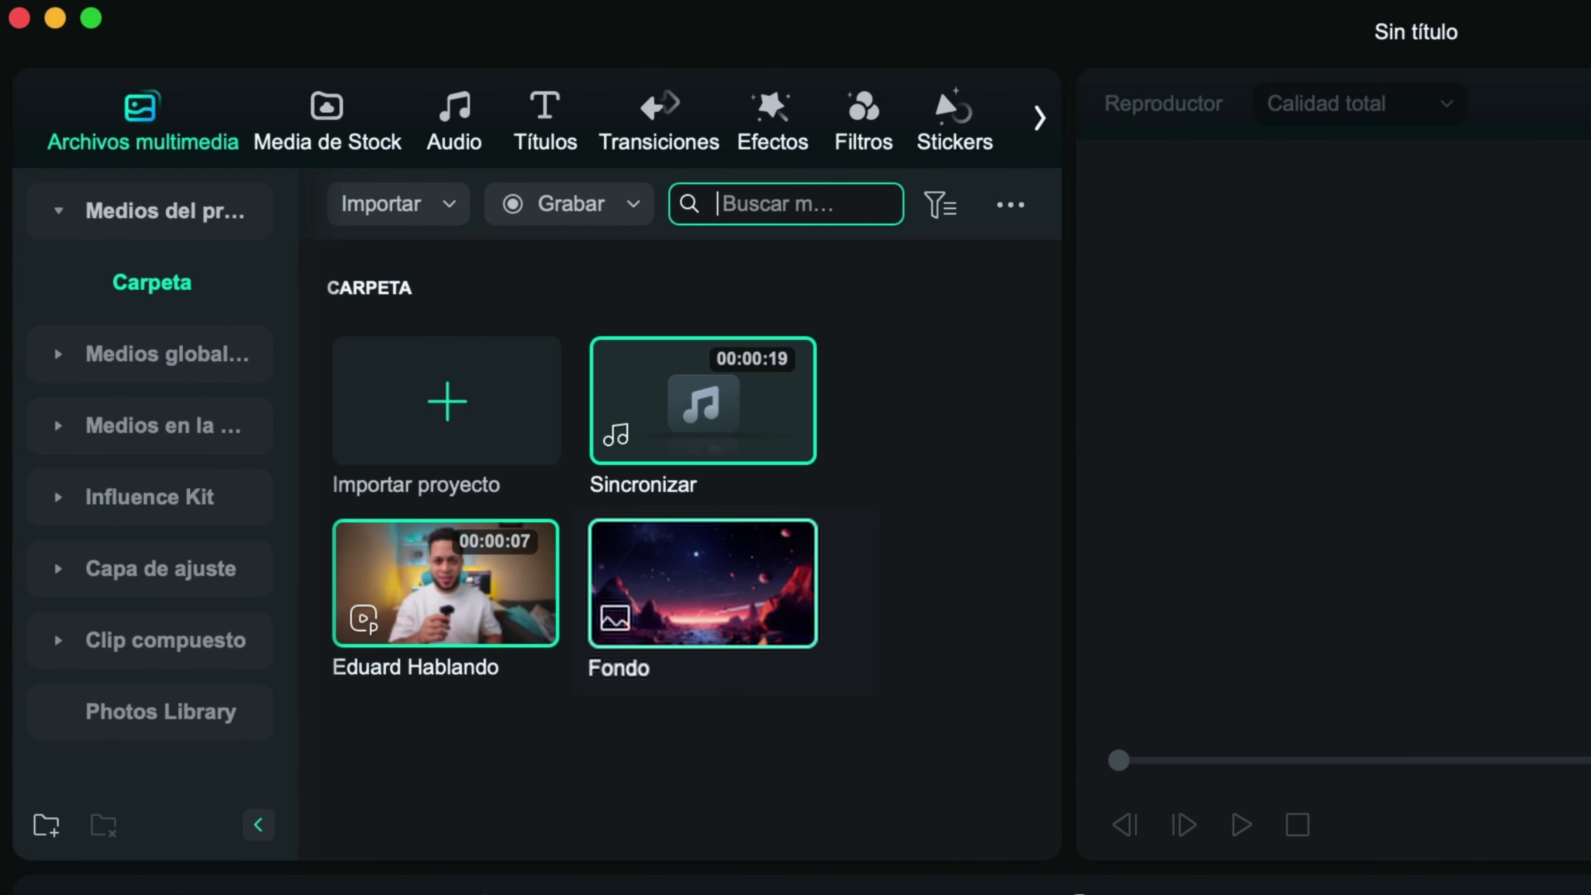
text(sinco)
key(BackSpace)
text(r)
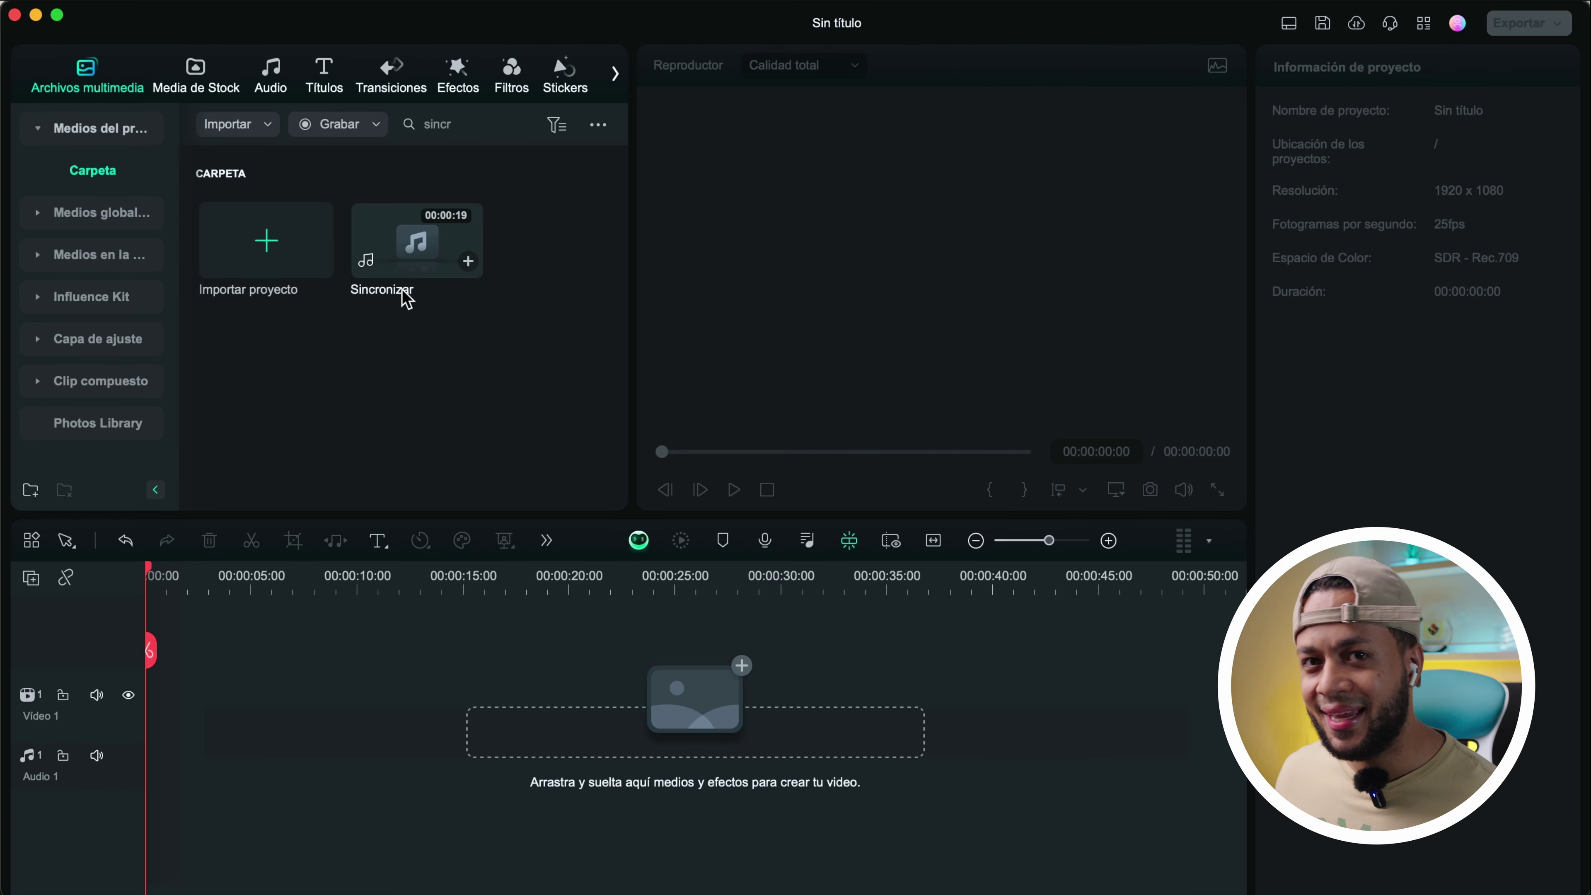
click(462, 124)
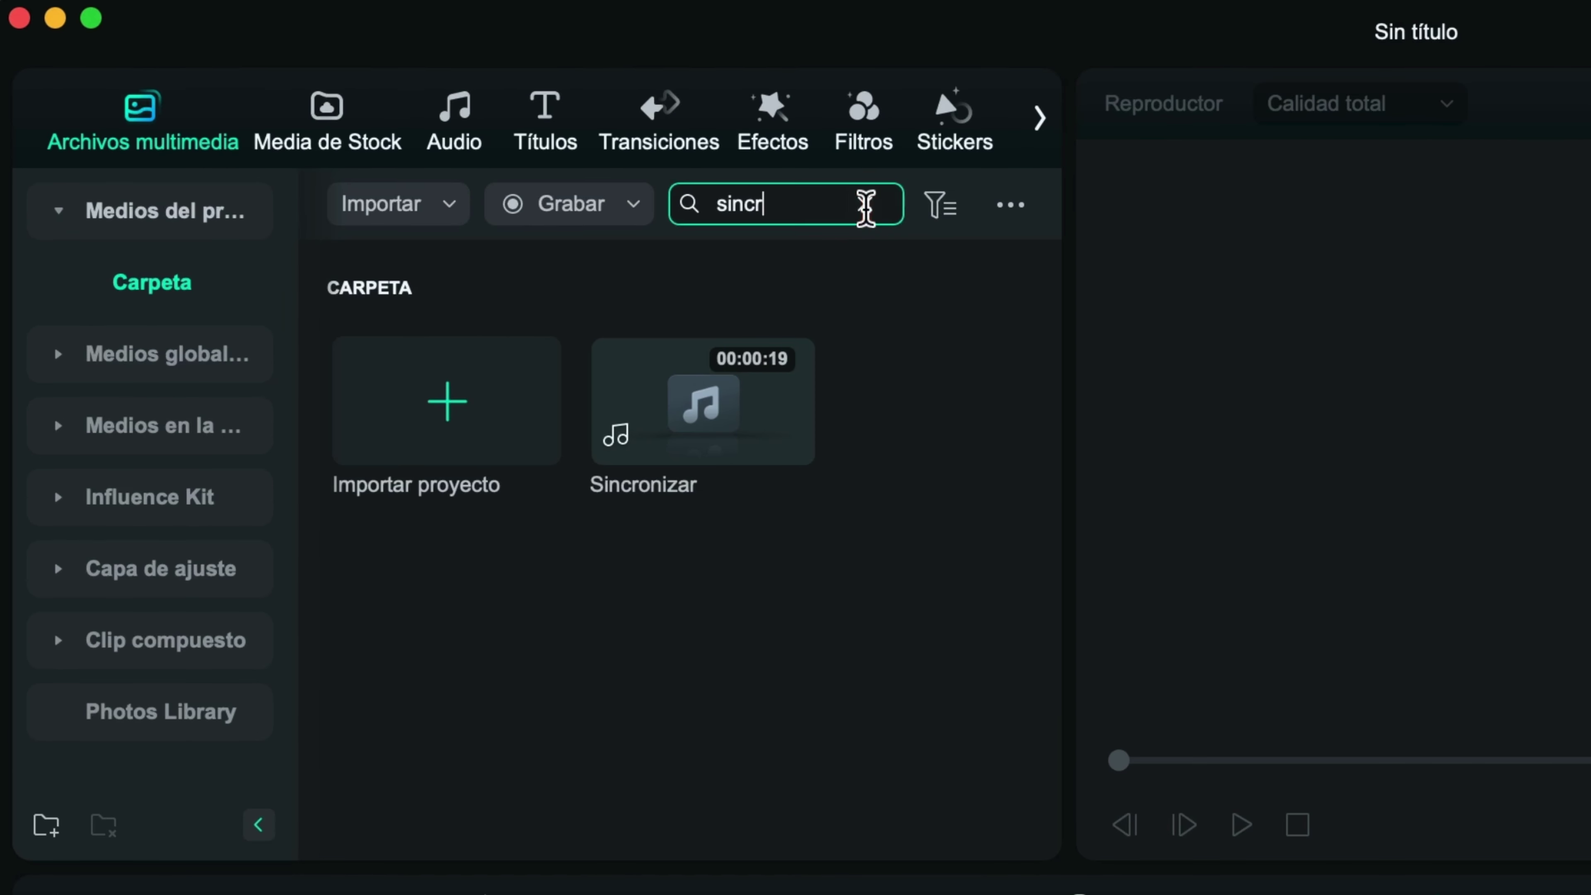
click(865, 204)
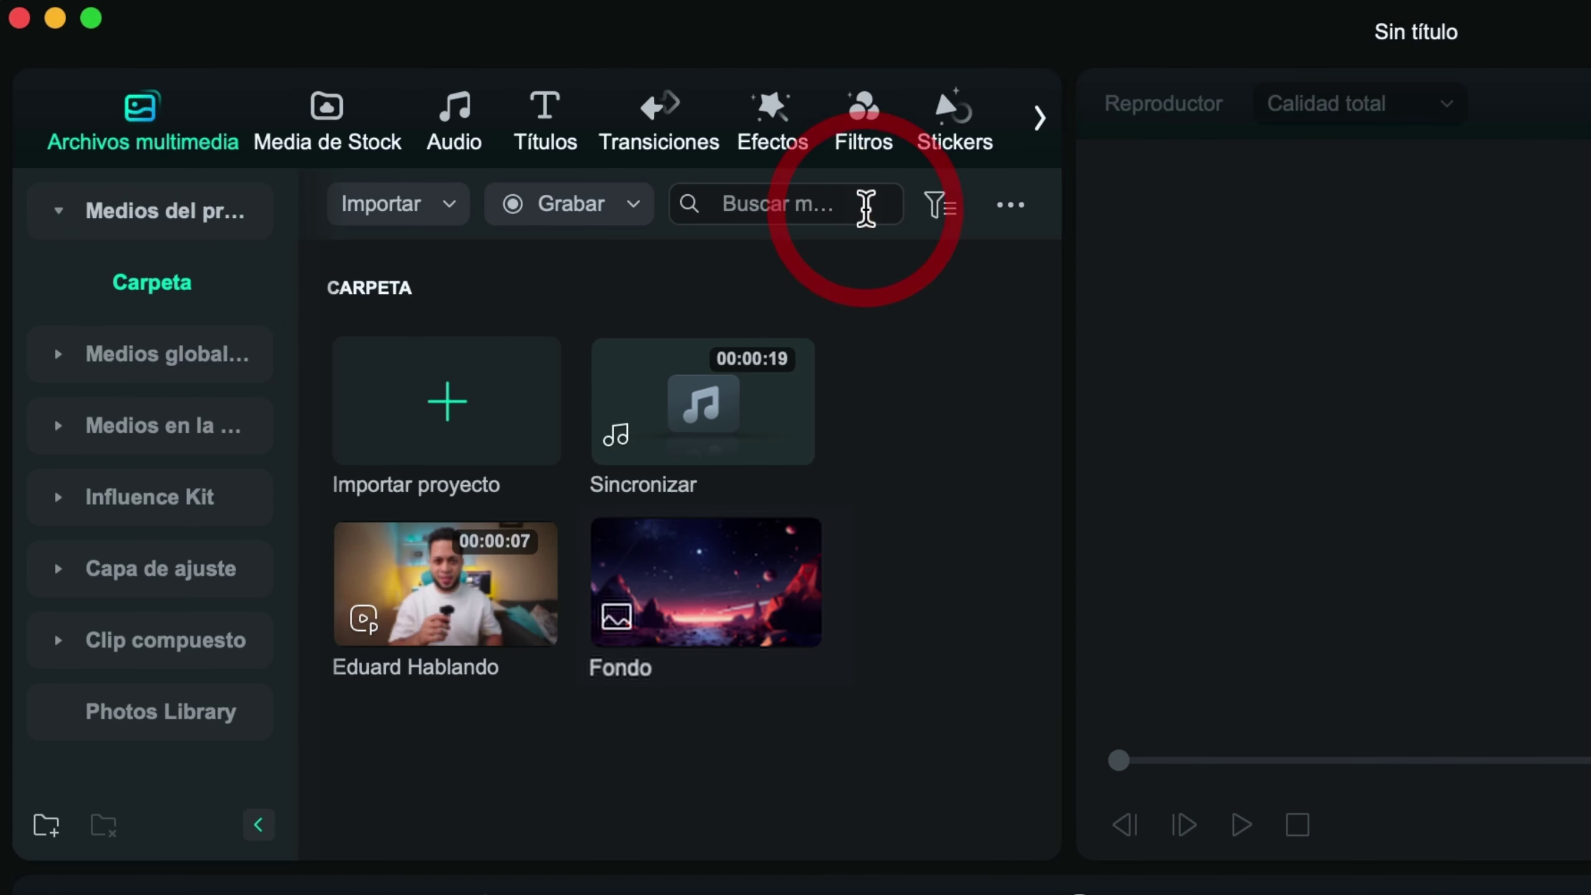
Filter the project media by video and by audio, restoring all media types after each filter
click(949, 209)
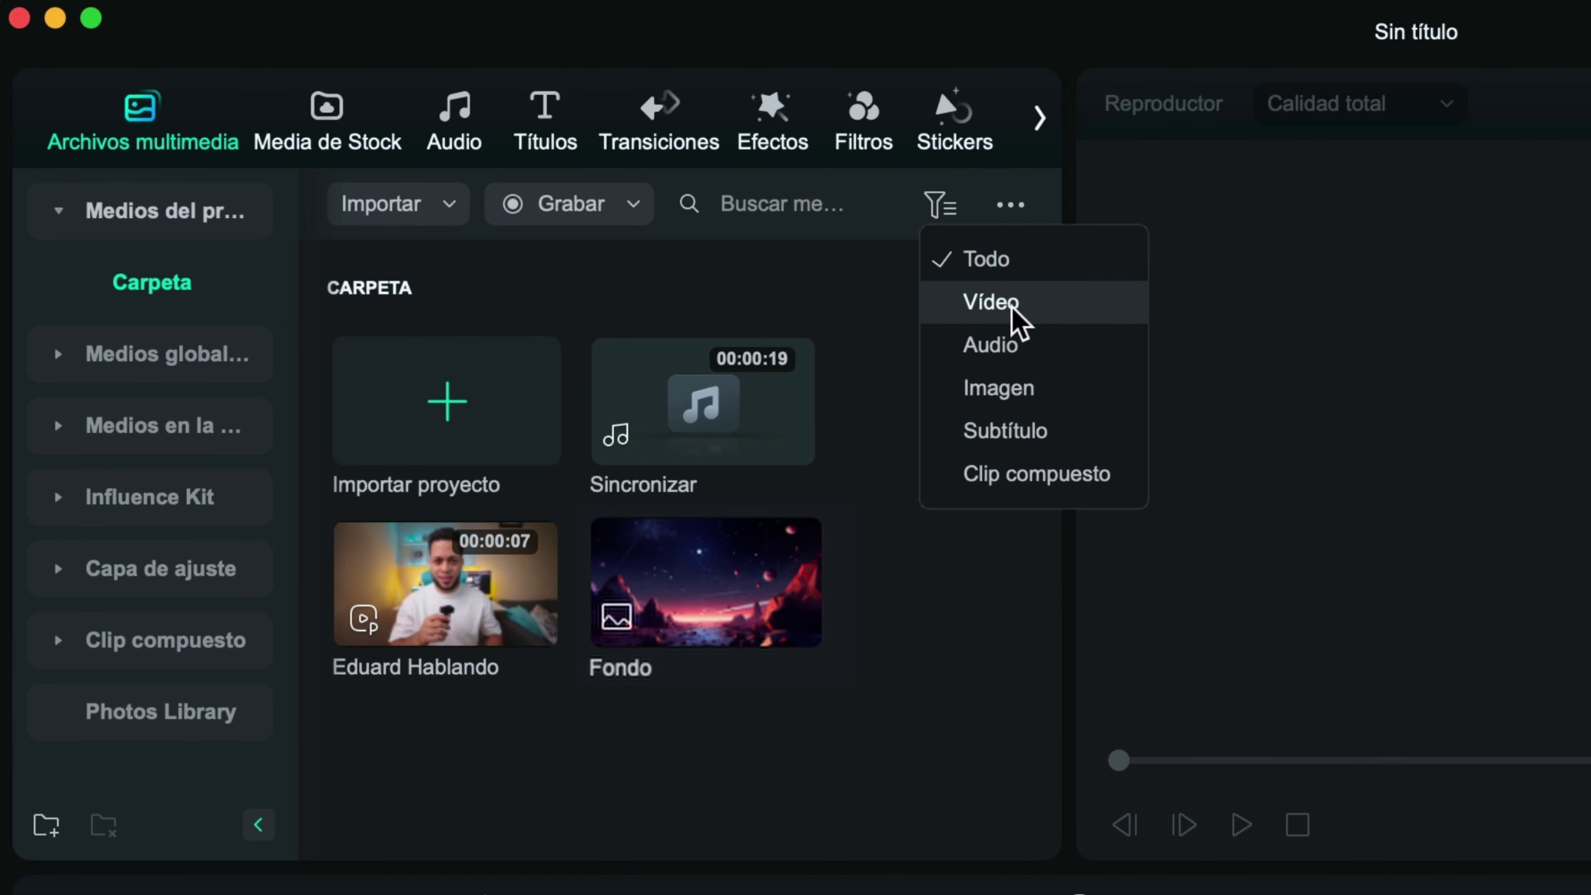
click(1001, 307)
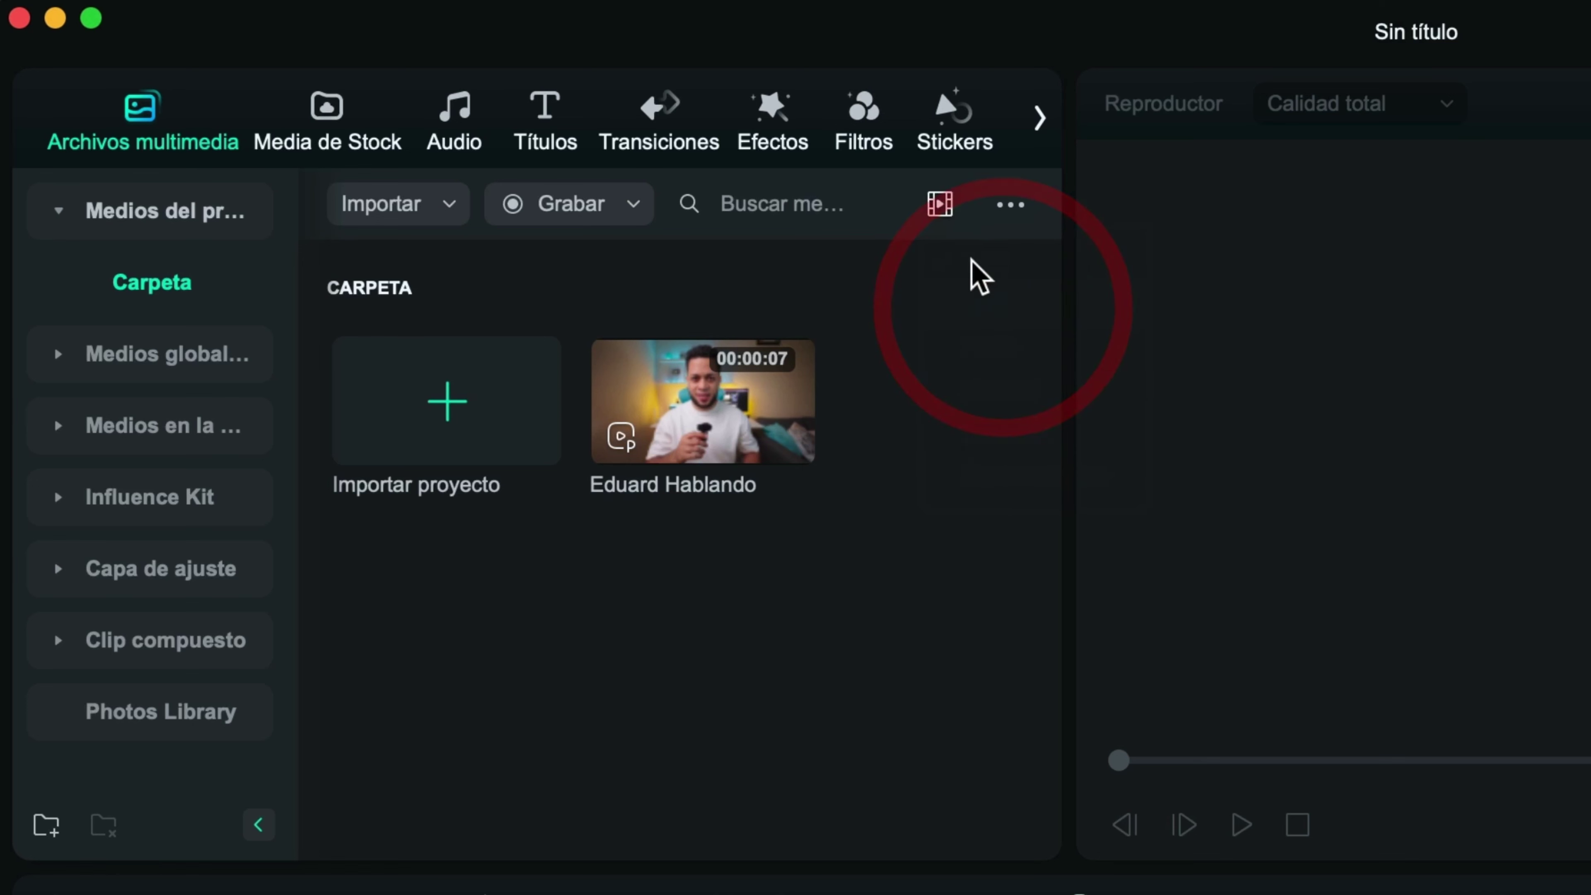
click(942, 206)
click(1009, 262)
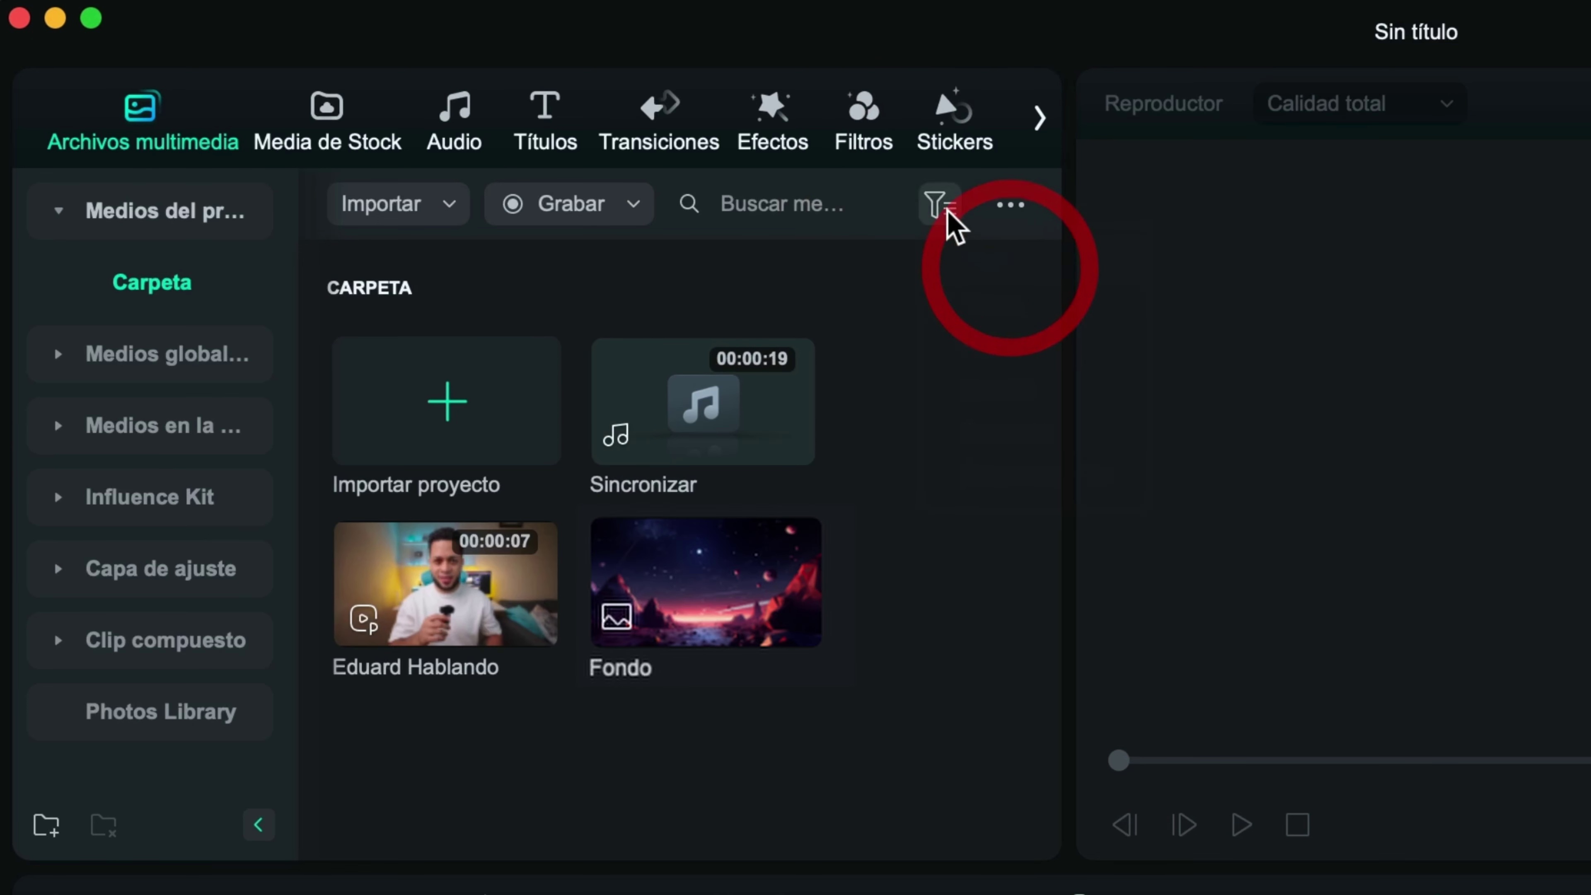
click(940, 206)
click(1003, 346)
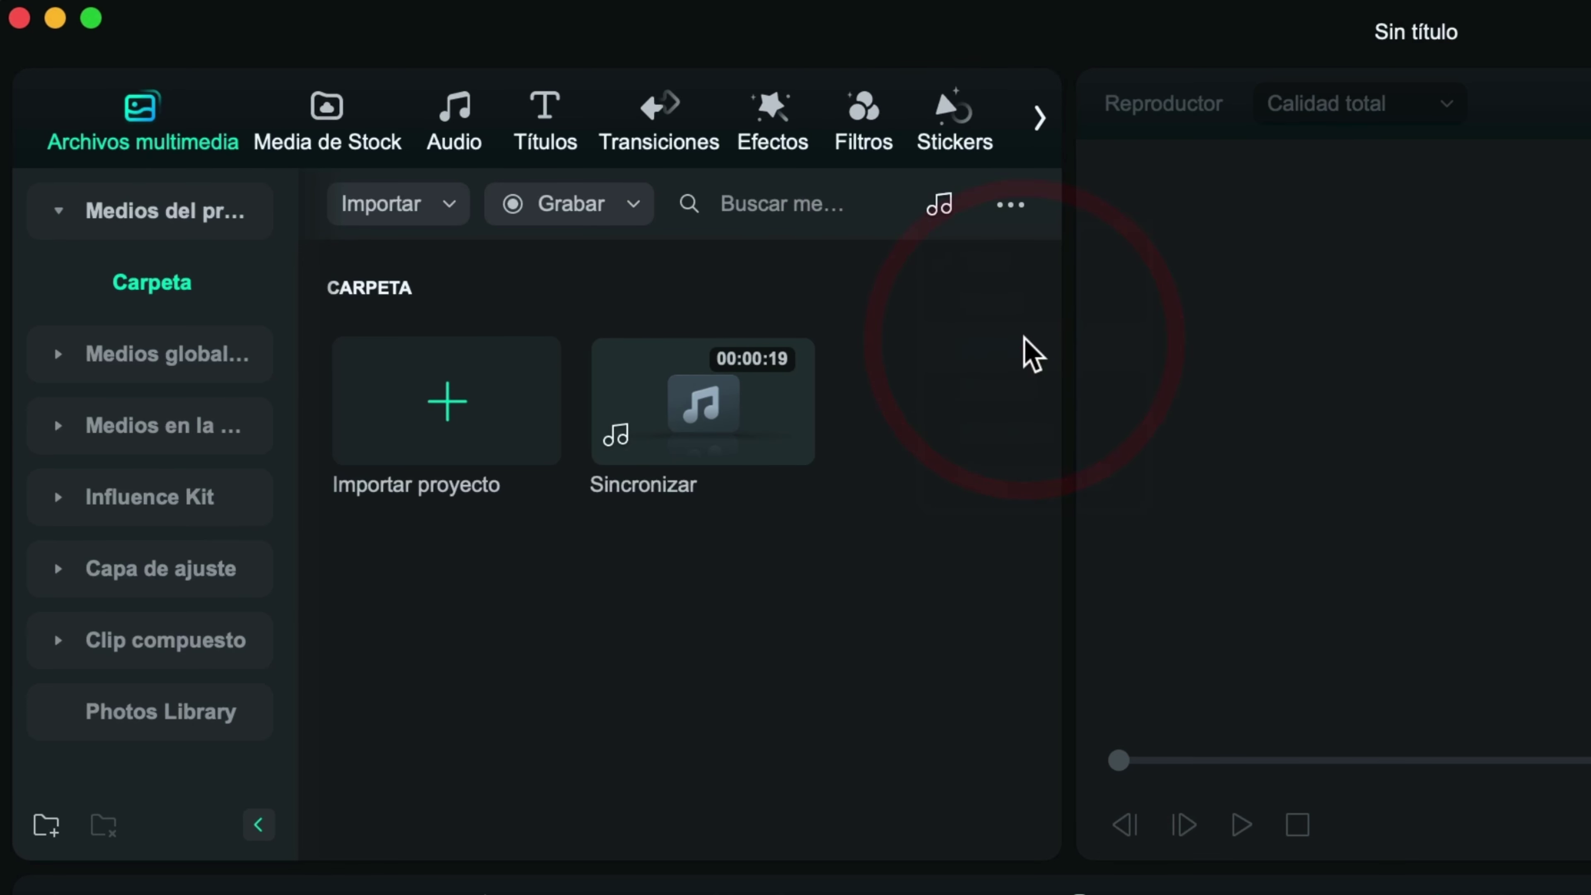
click(939, 205)
click(1020, 262)
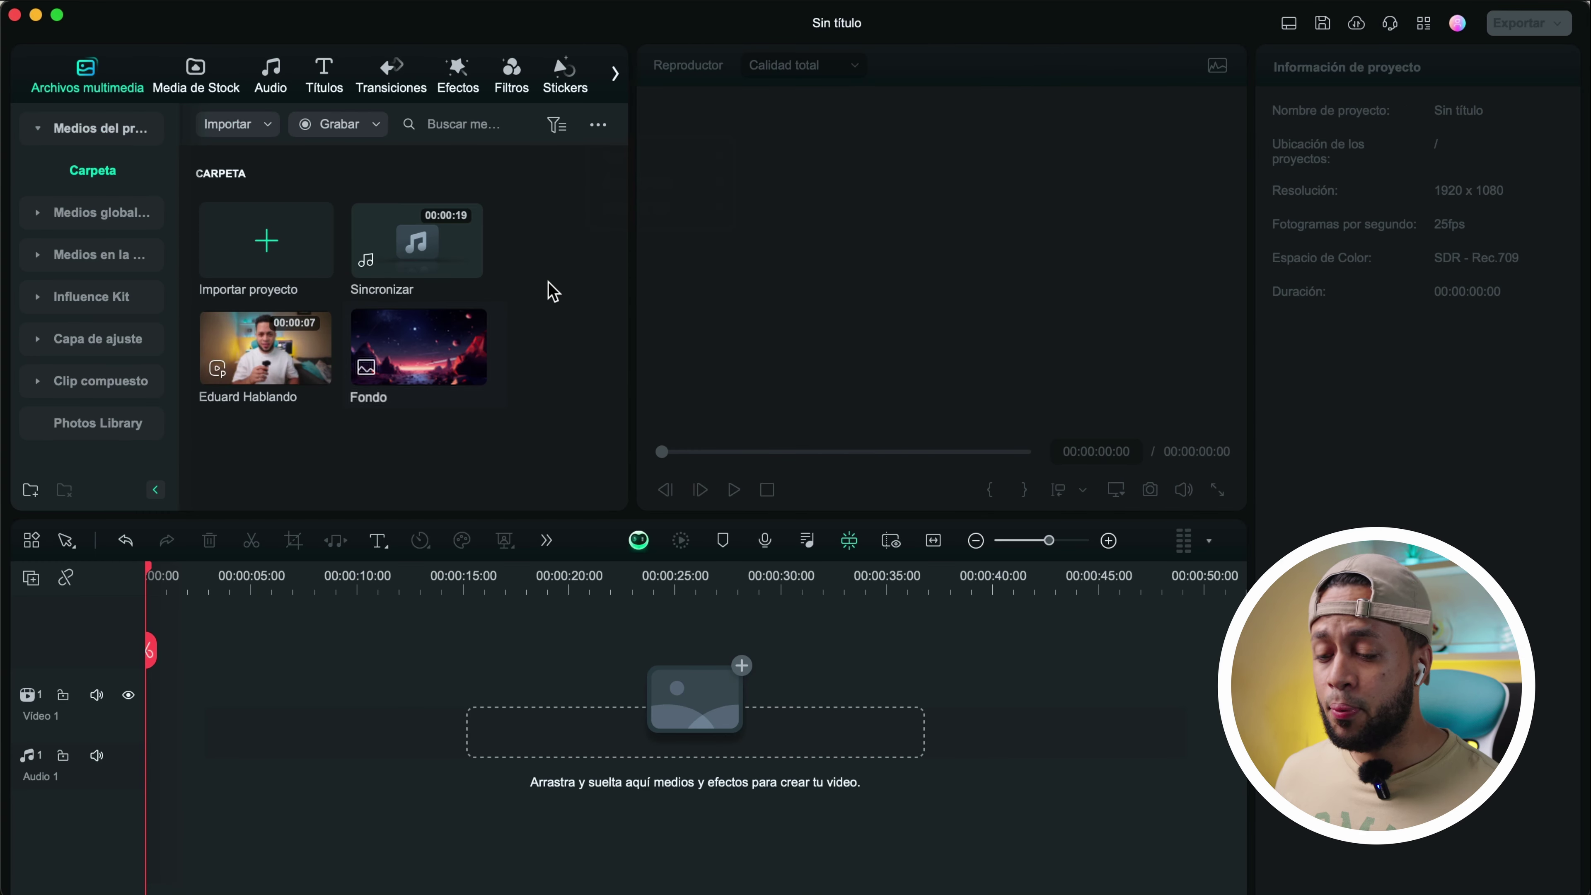
Display the project media as a list, and switch it back to medium thumbnails
click(598, 126)
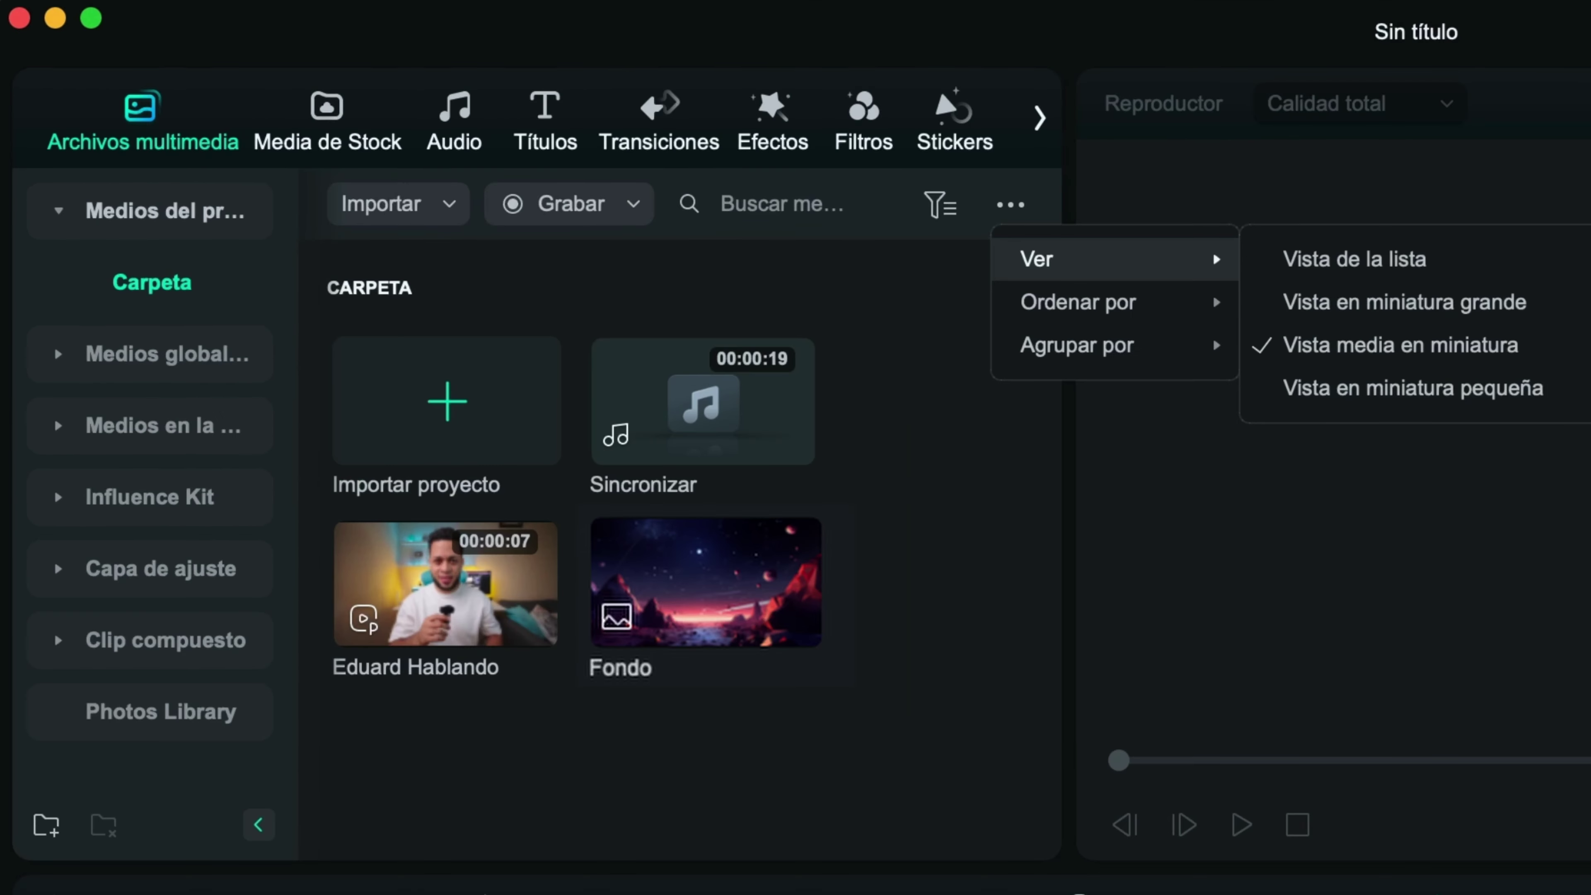
mouse_move(1186, 276)
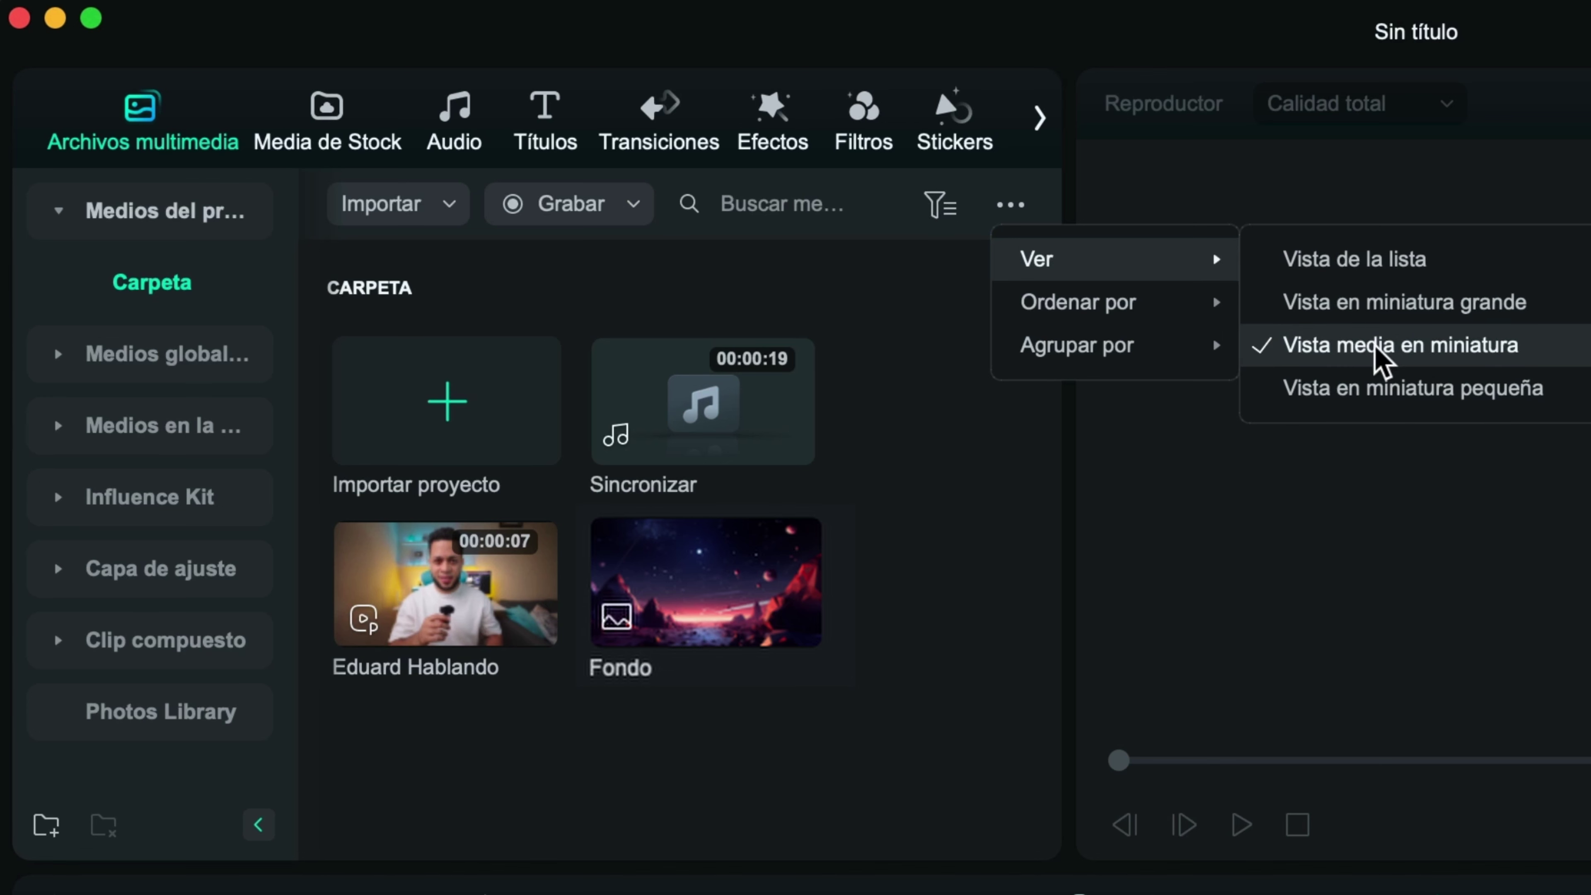
click(1353, 263)
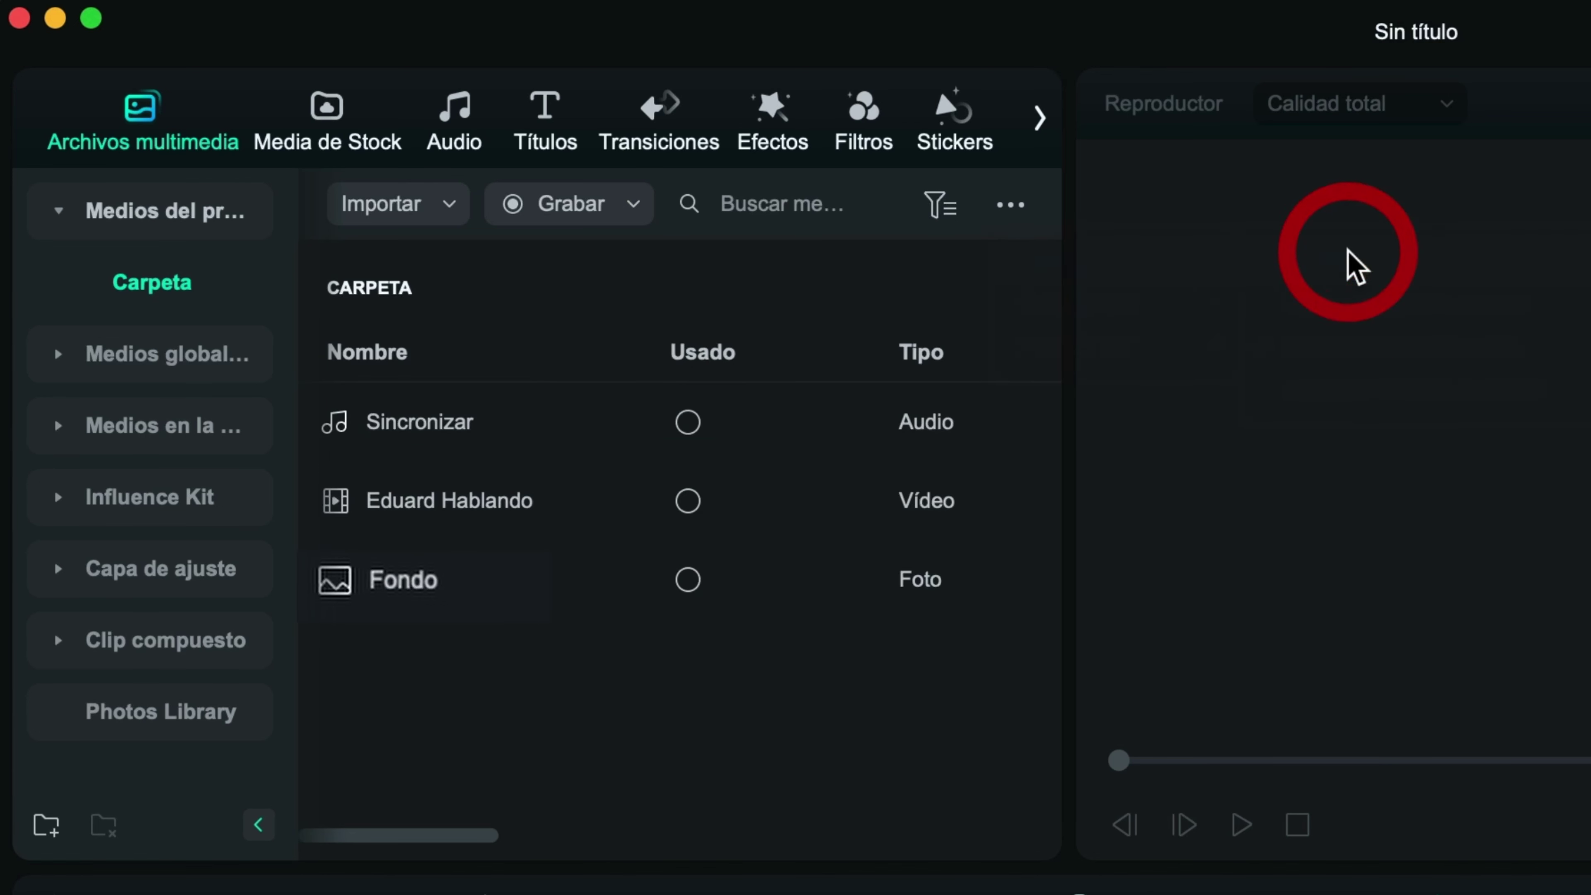
click(990, 193)
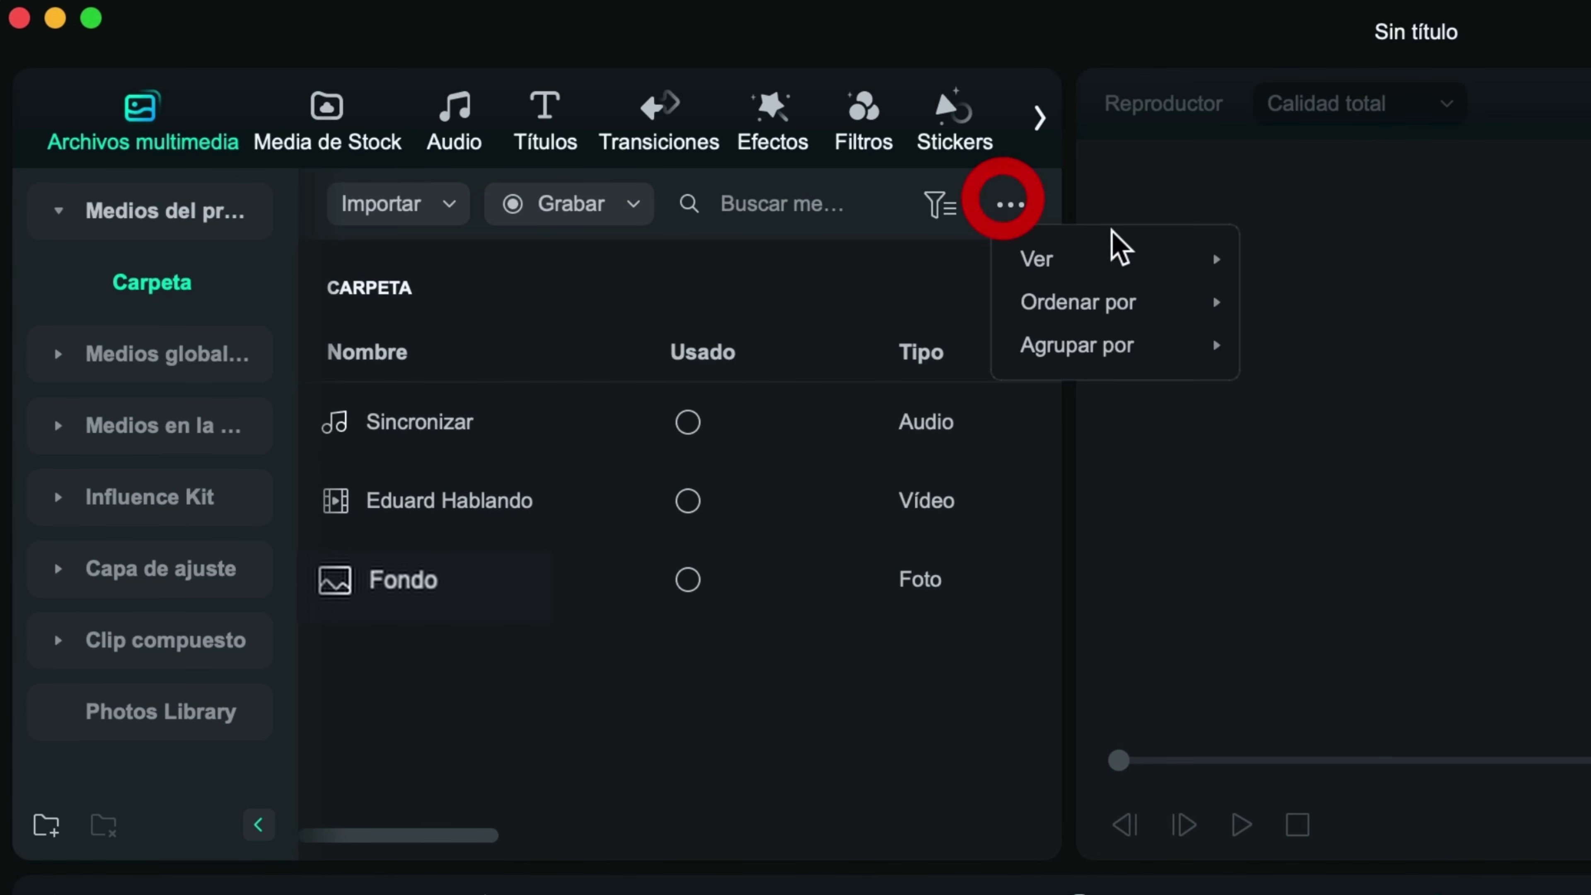
mouse_move(1129, 247)
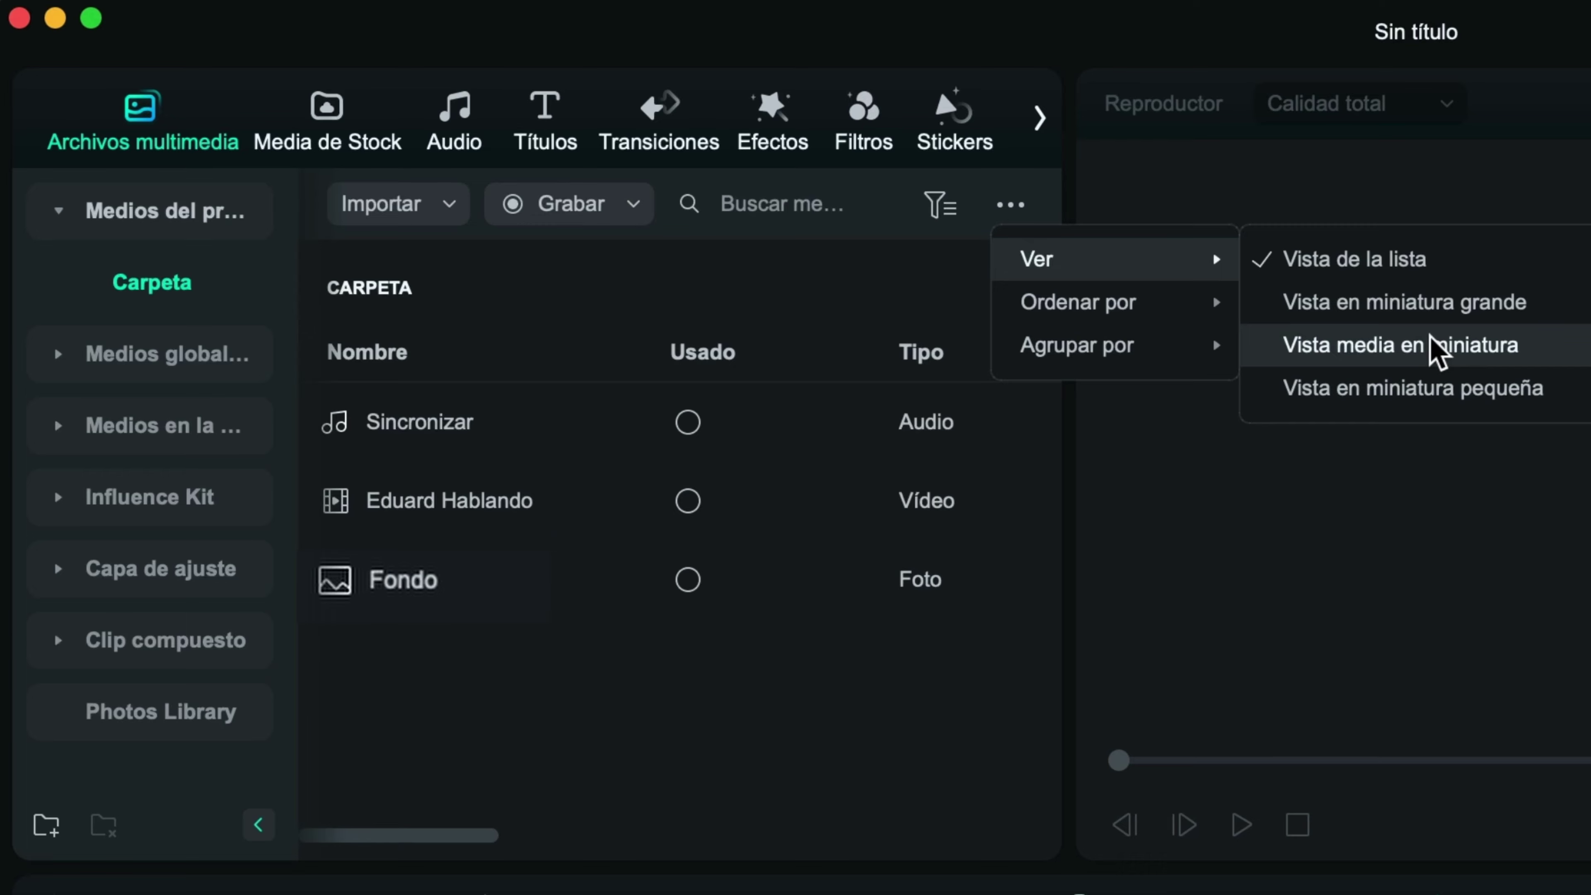
click(1434, 351)
Group the project media by type, look through the groups, and set the grouping back to none
click(1010, 204)
mouse_move(1136, 337)
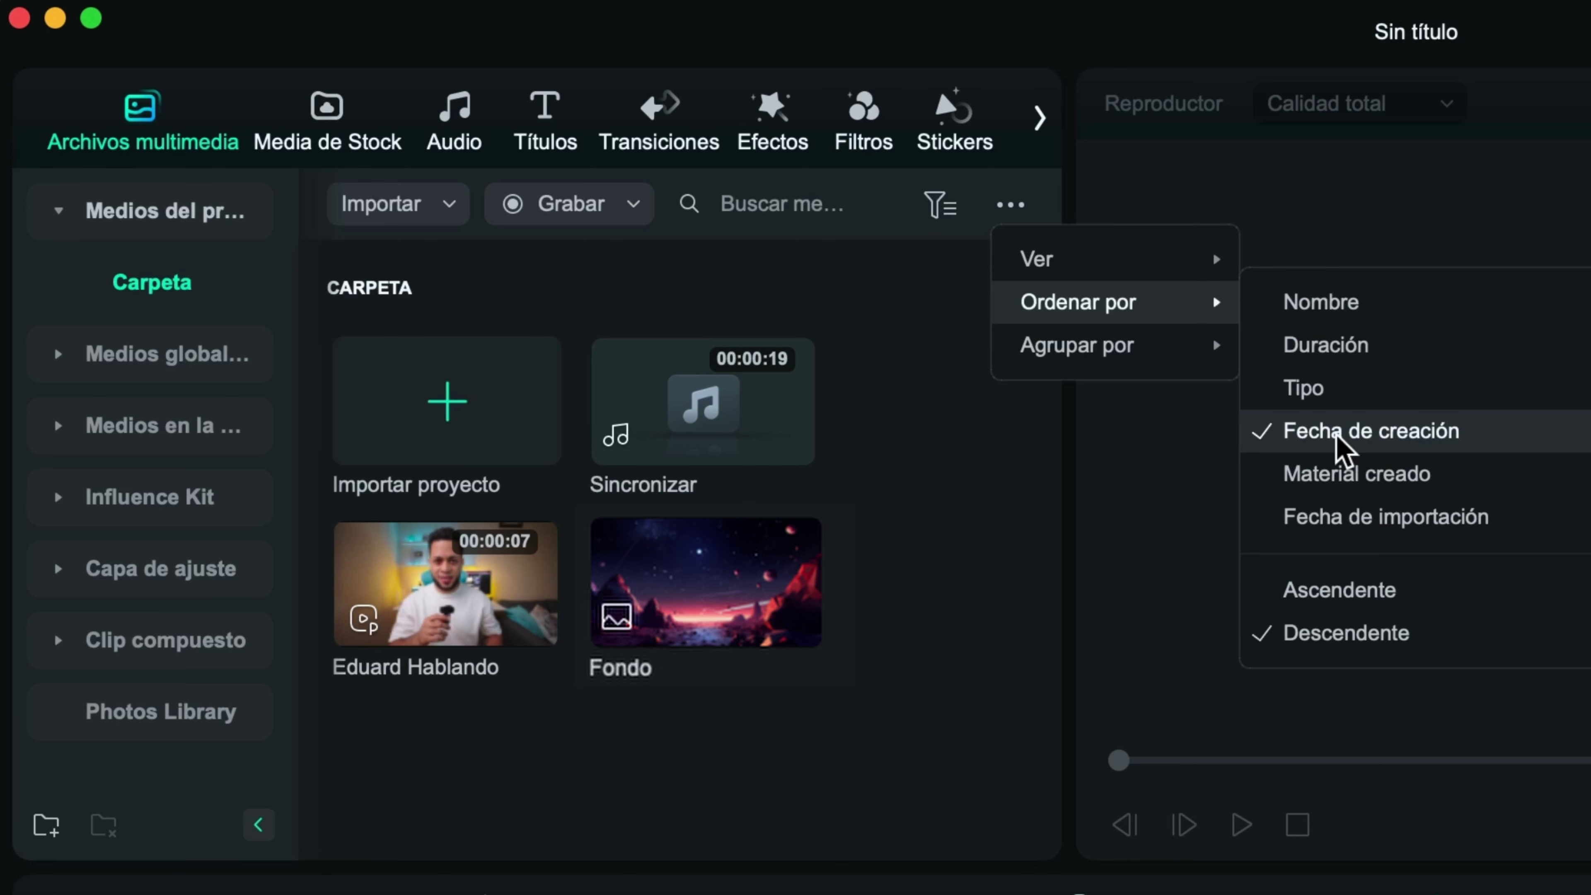
mouse_move(1144, 352)
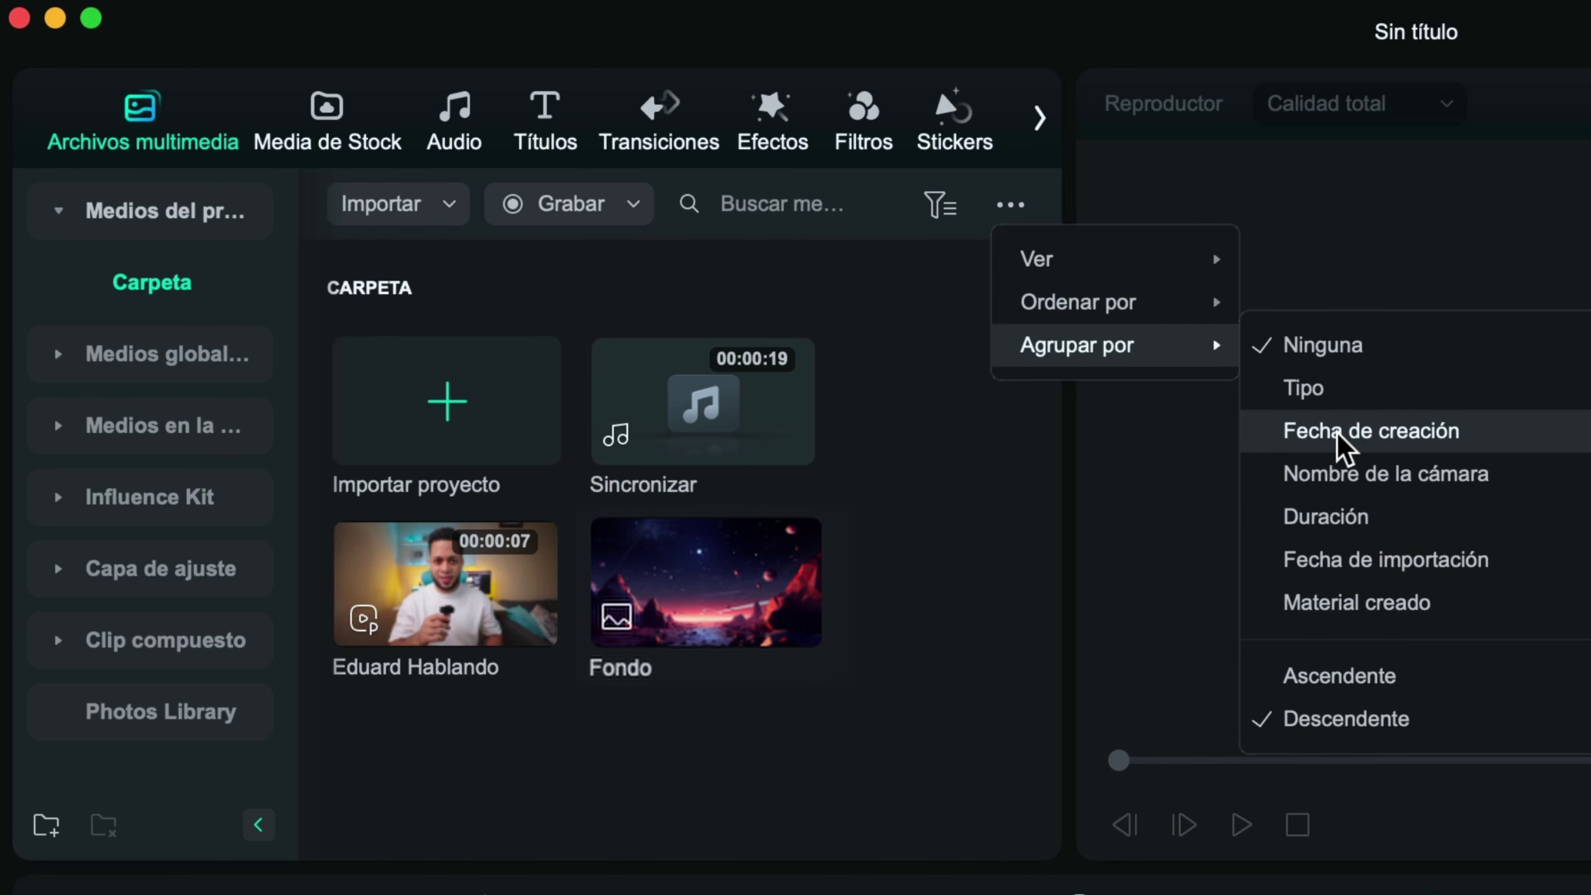
click(1334, 394)
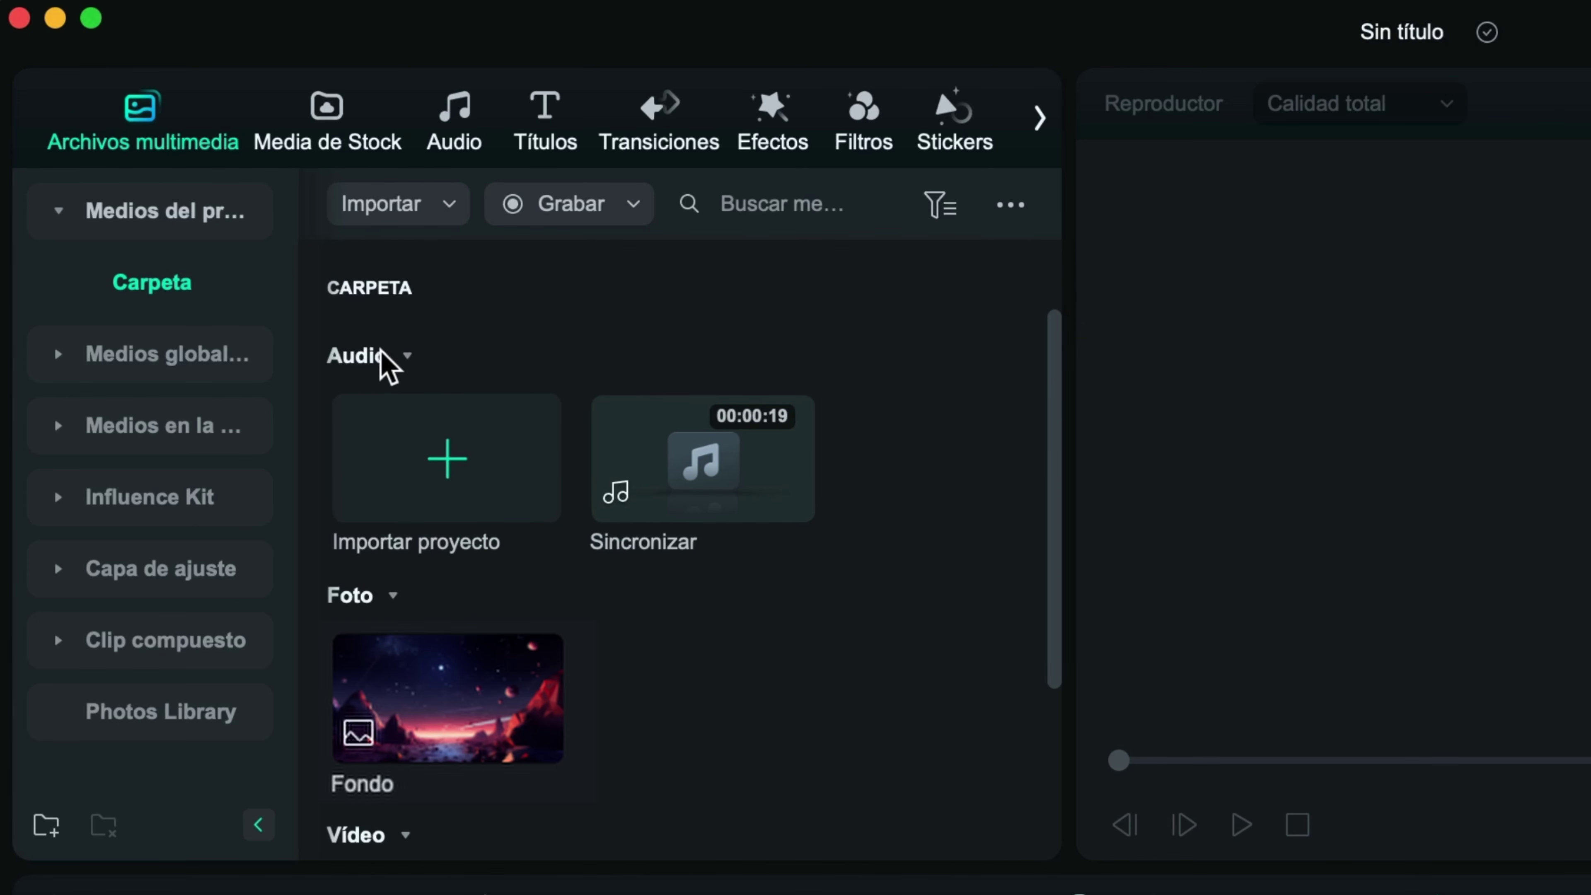
scroll(593, 632, down, 5)
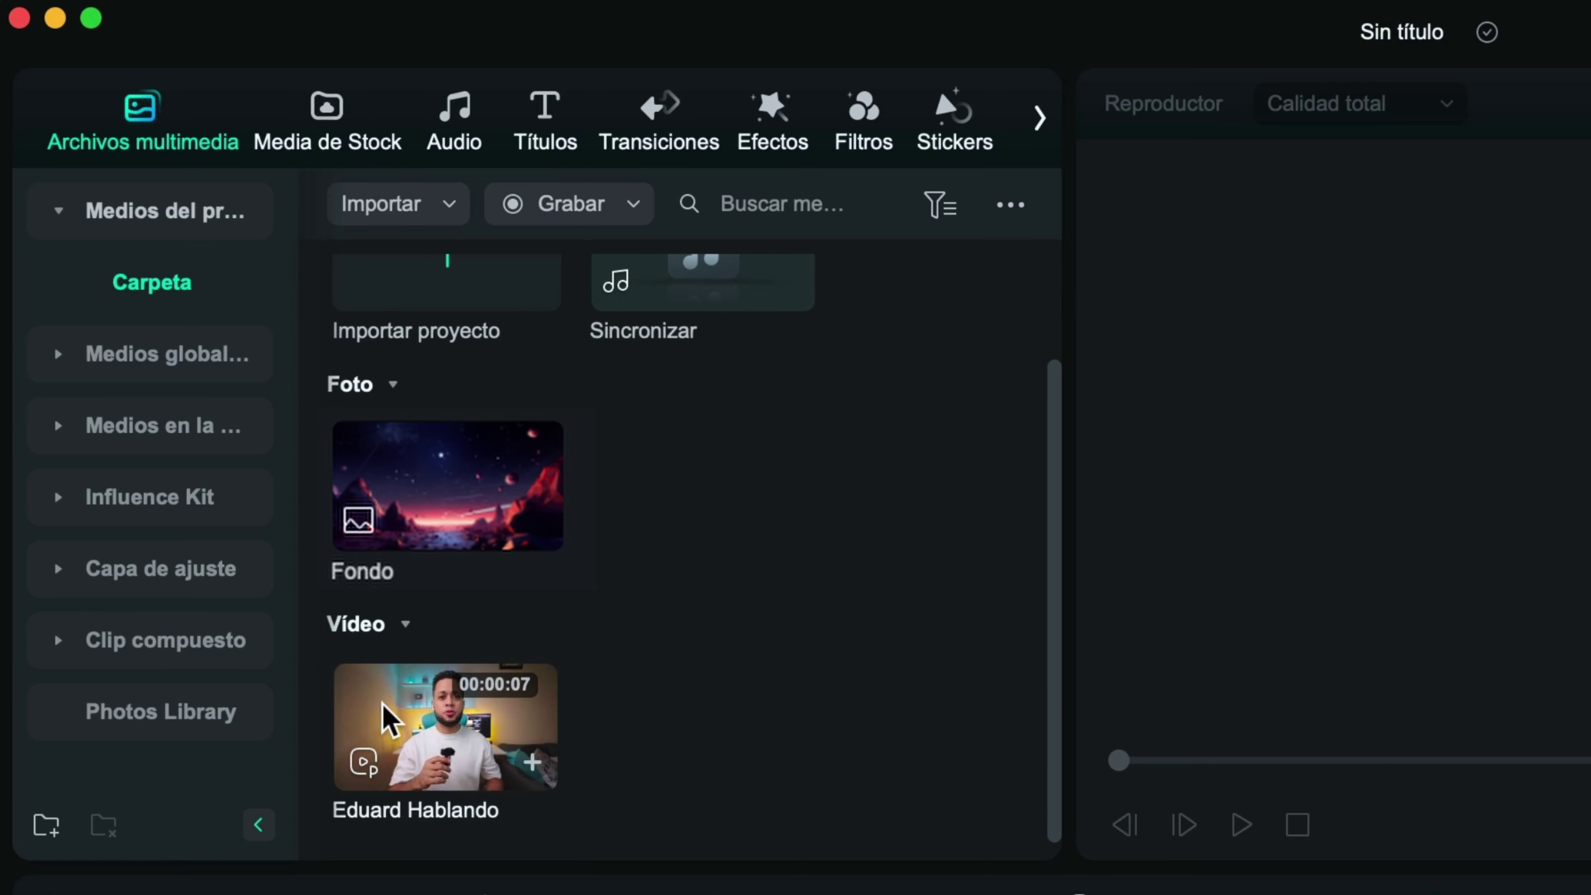
click(1011, 206)
mouse_move(1131, 351)
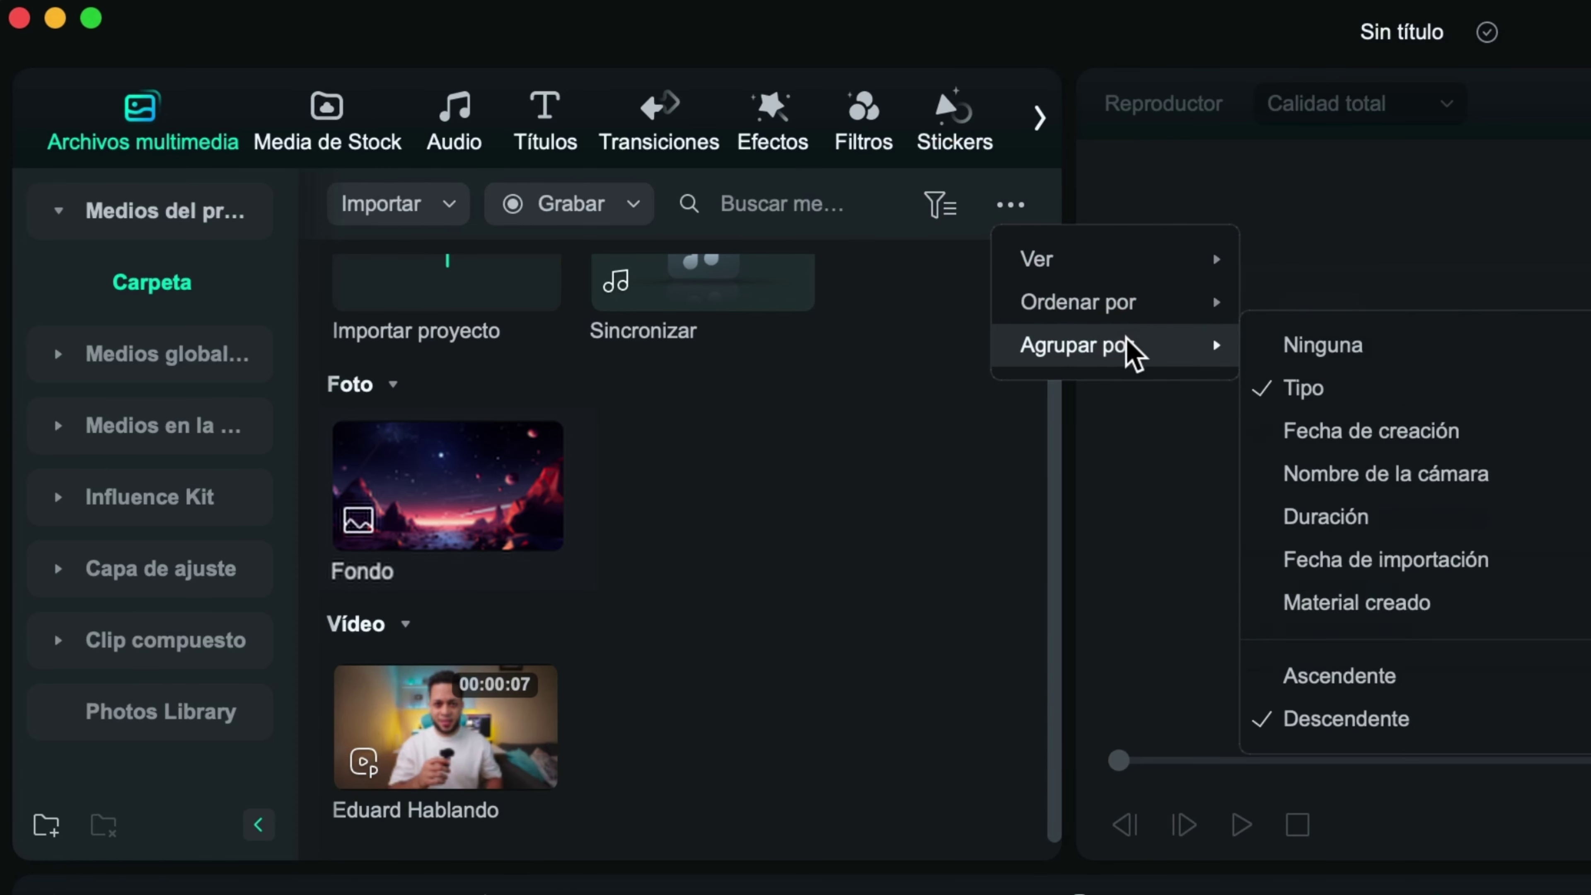
click(1315, 344)
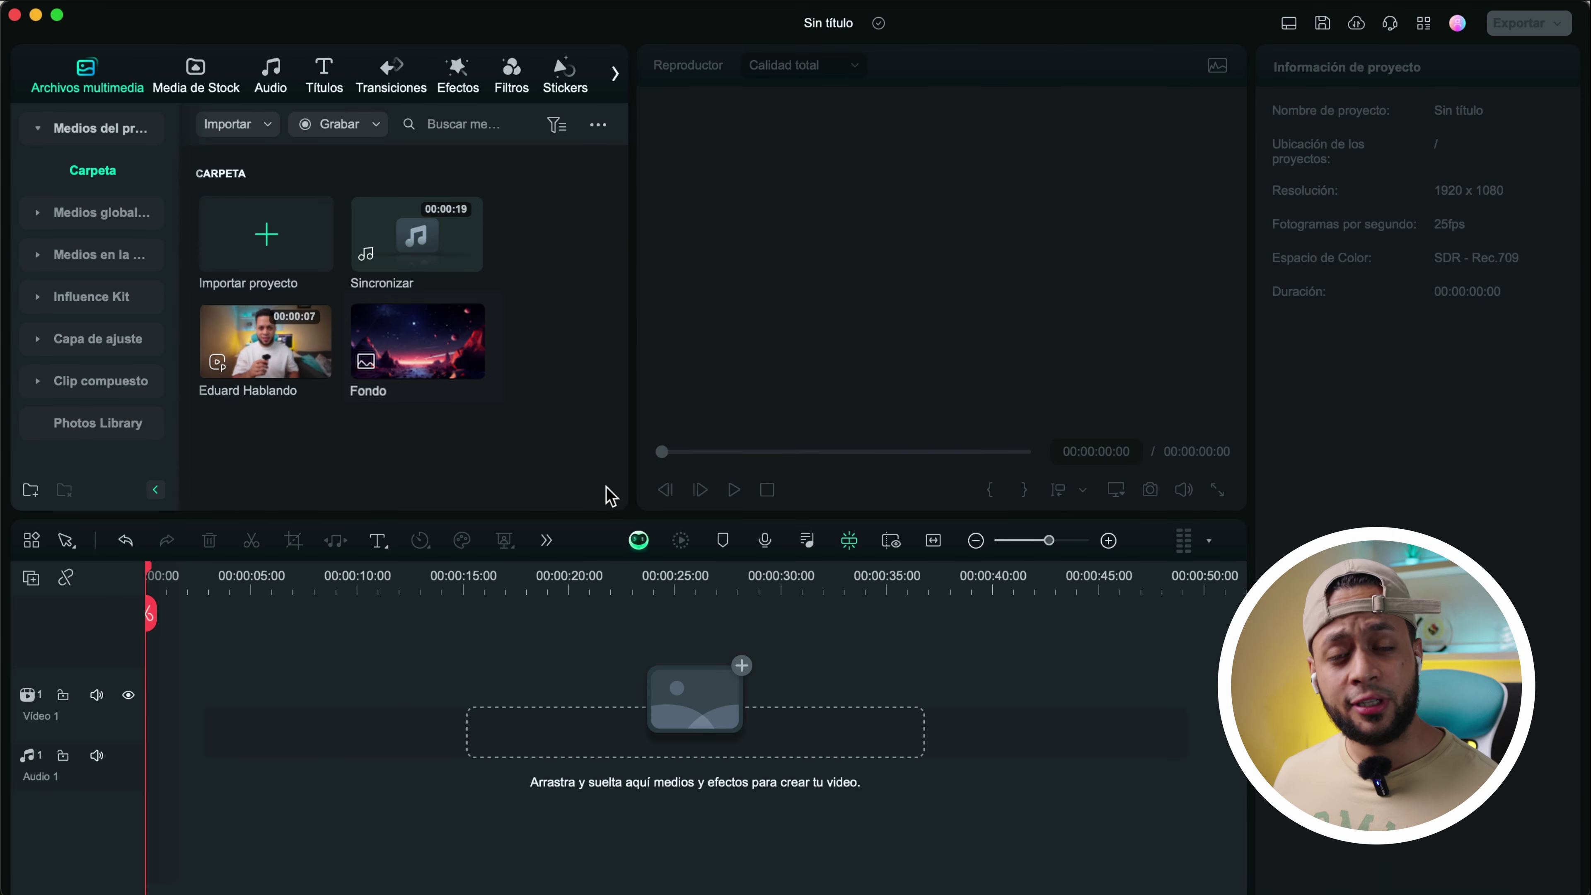
Play the imported video clip in the preview, pause it and advance it two frames
click(262, 343)
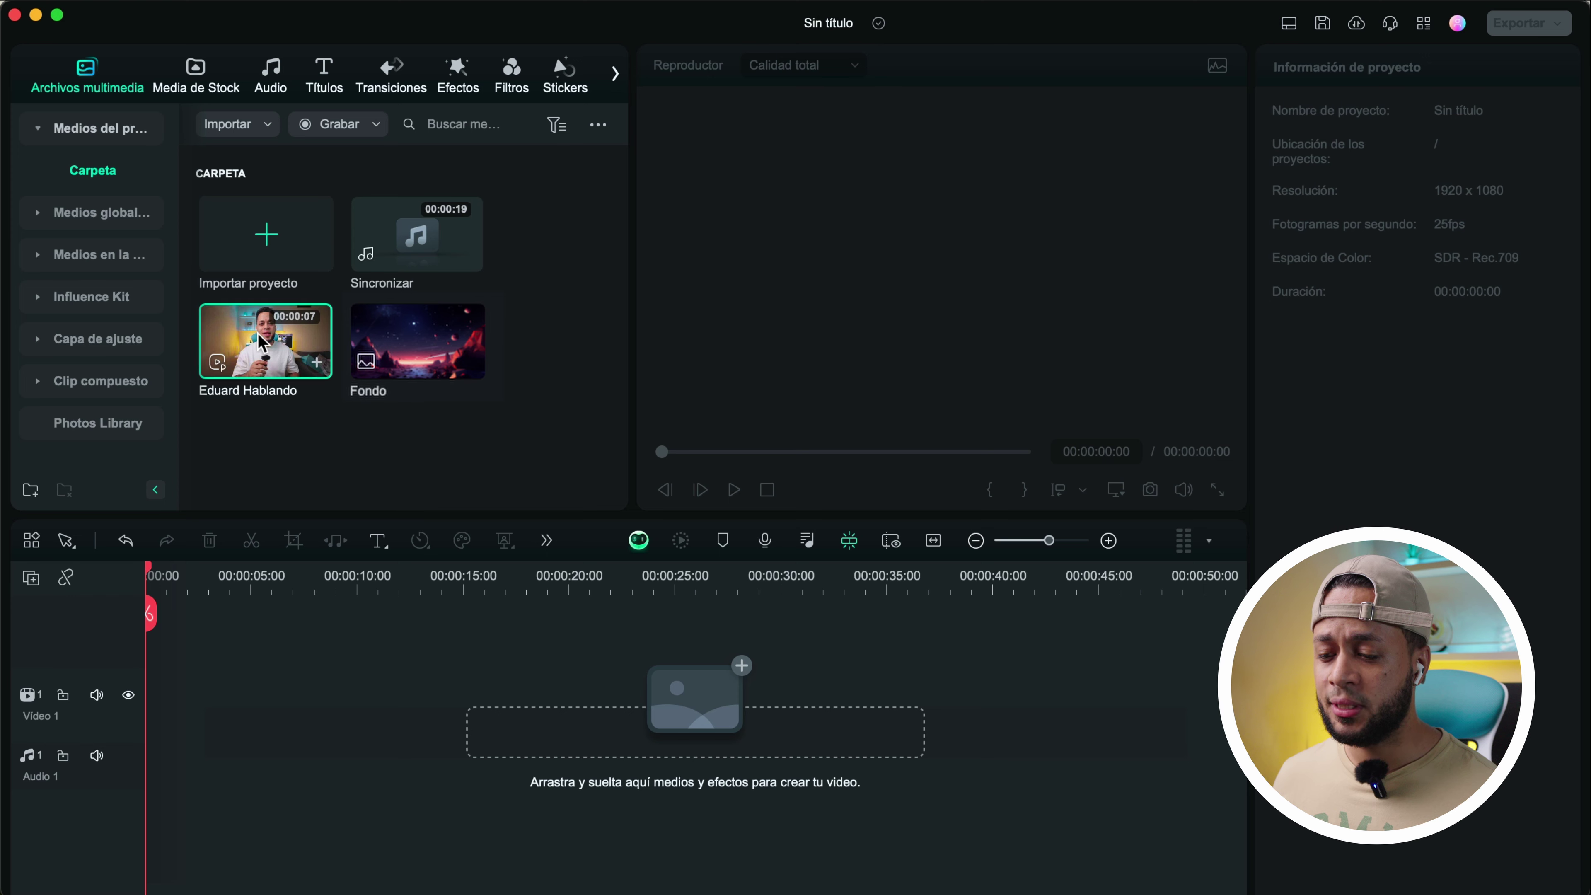
double_click(261, 343)
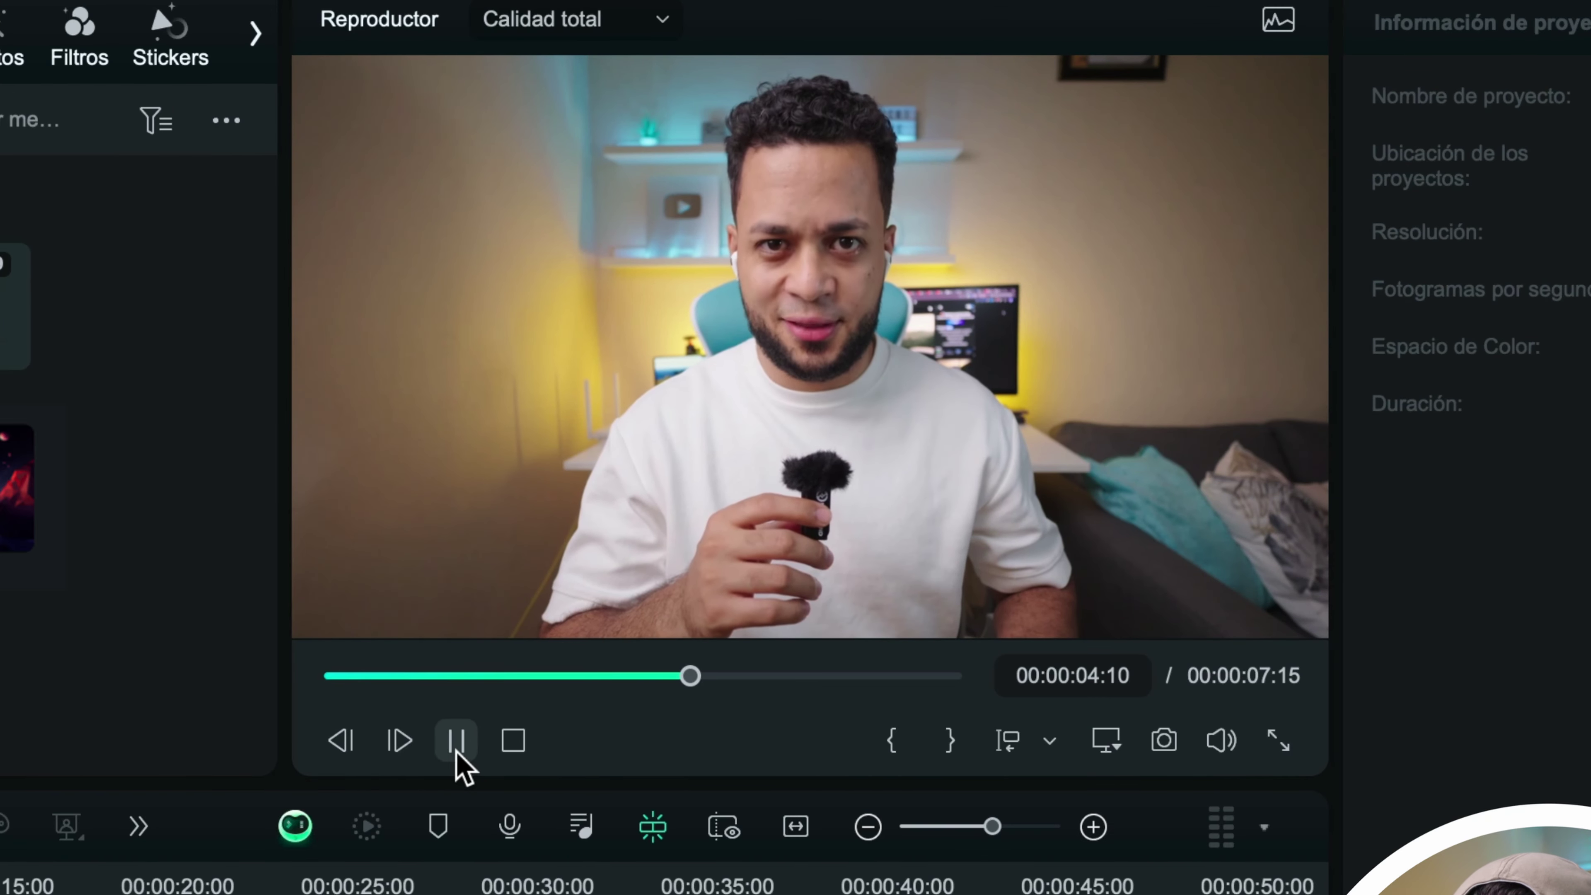
click(457, 749)
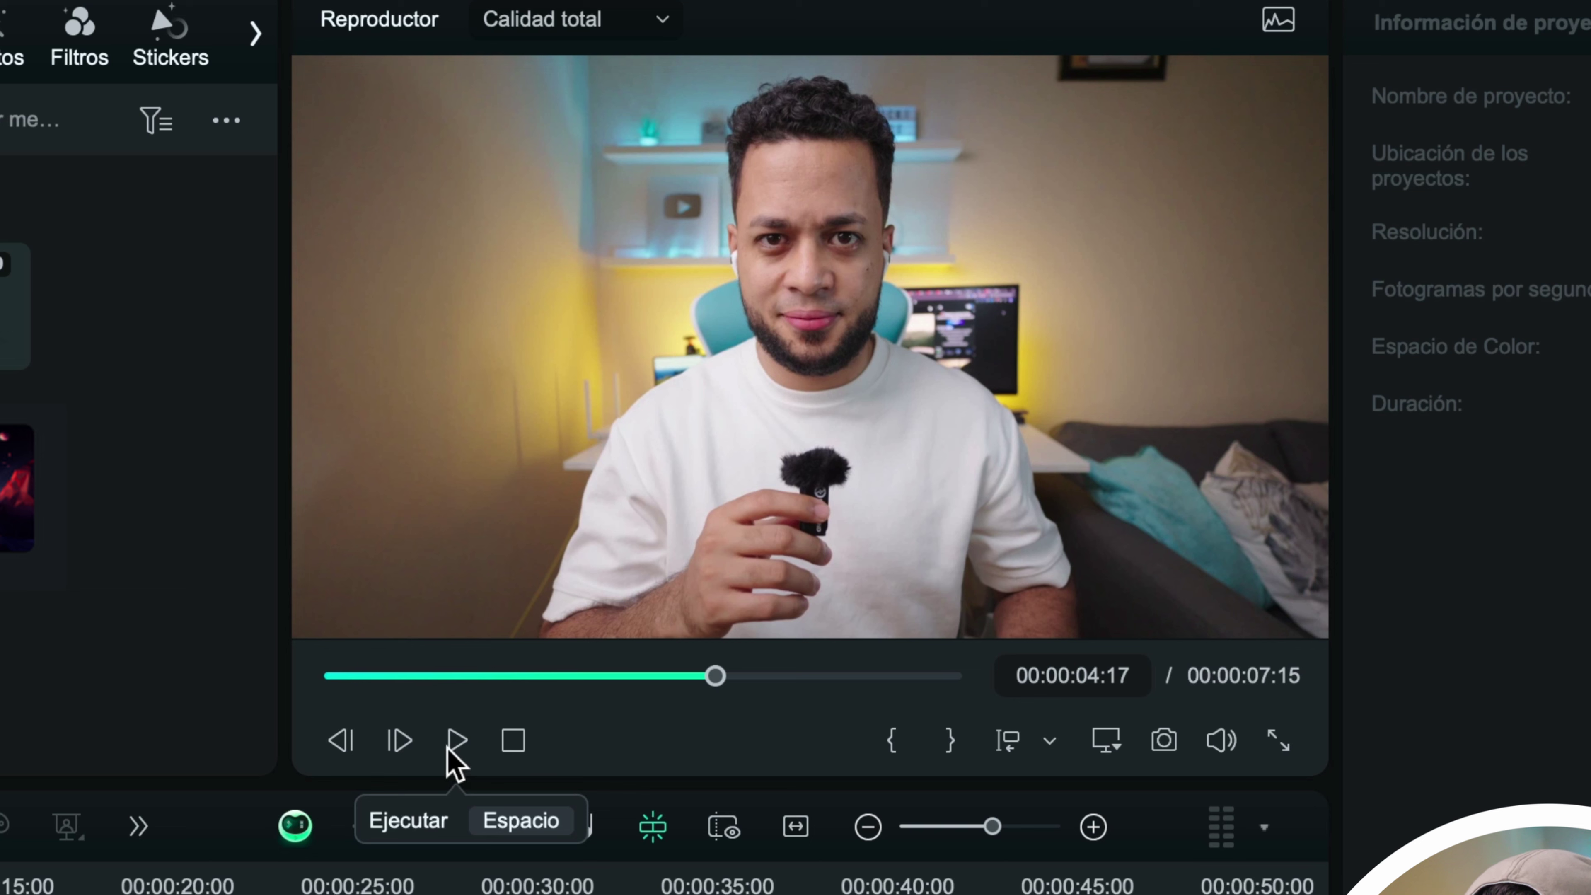
click(399, 742)
click(399, 742)
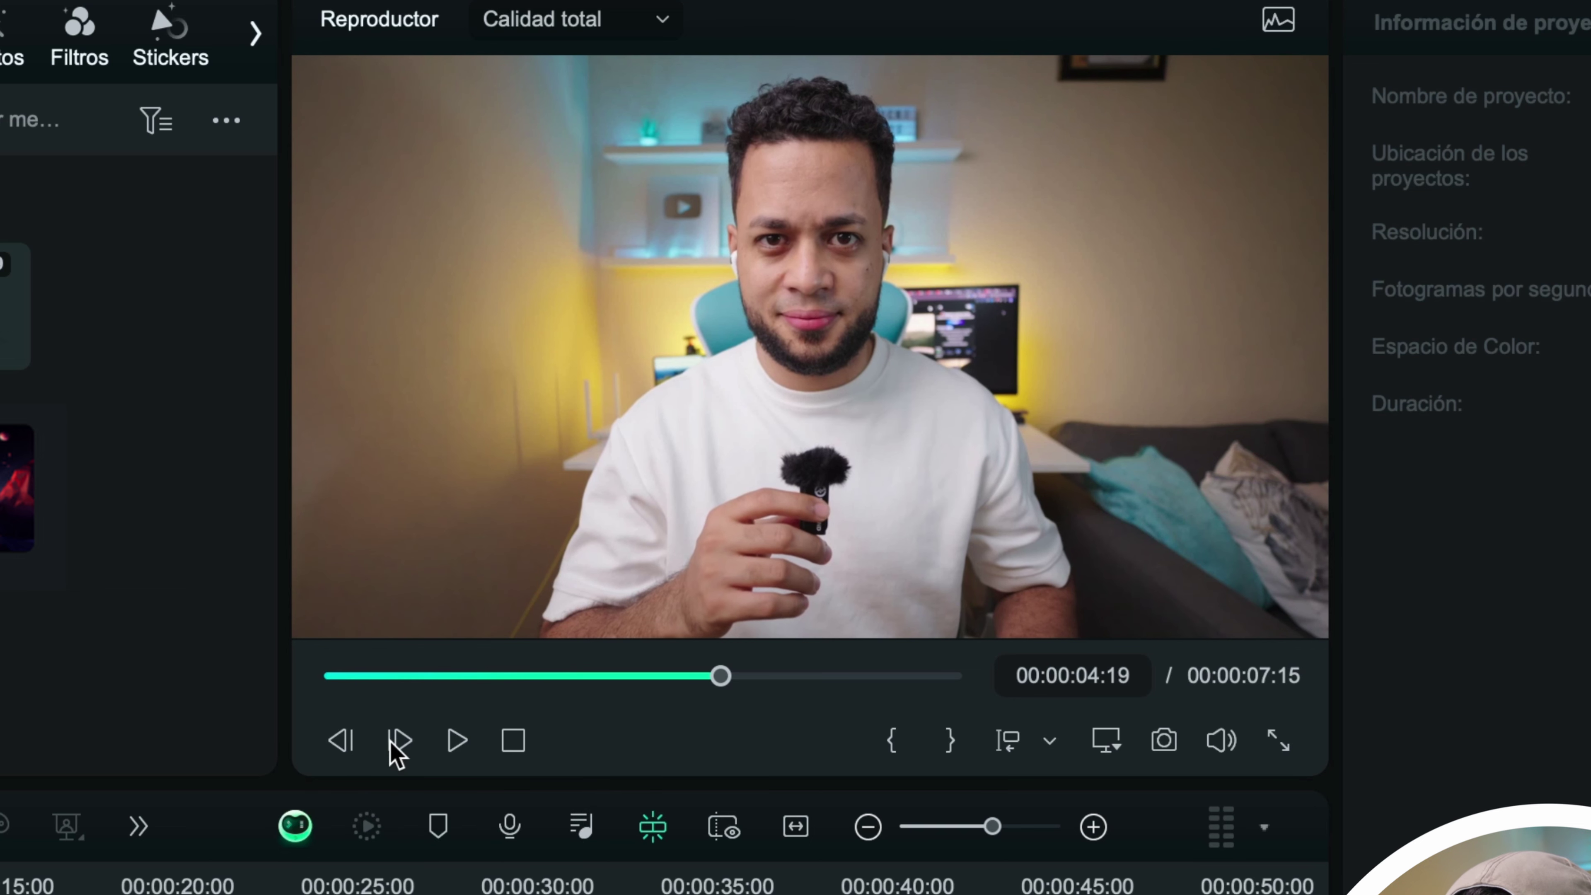
Advance the previewed video clip several frames, and step back through the frames one by one
click(399, 742)
click(398, 742)
click(398, 742)
click(398, 742)
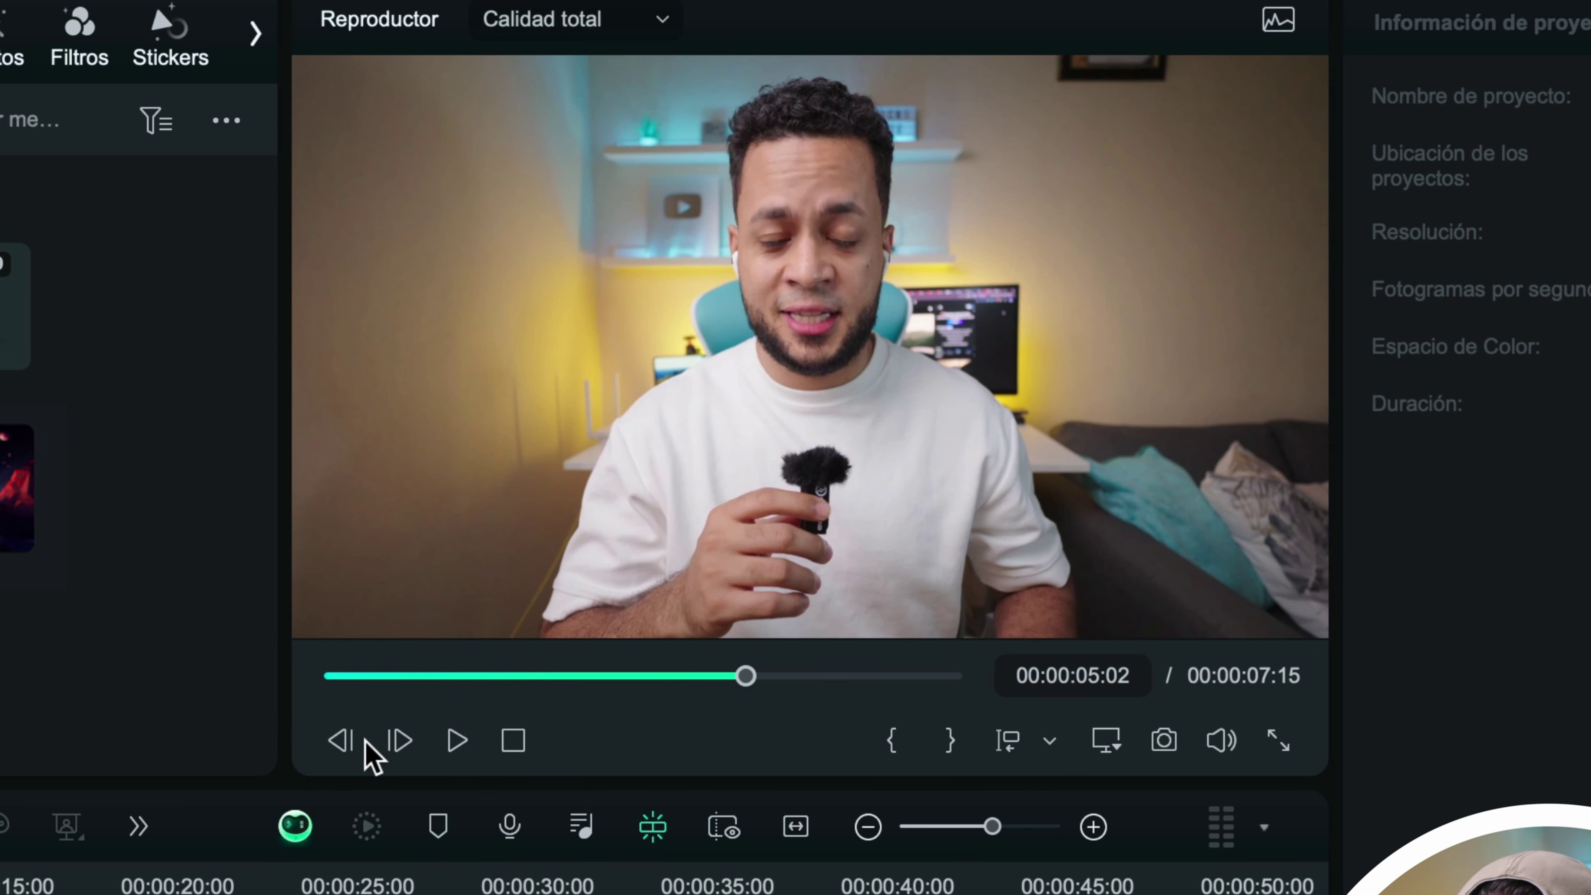
click(332, 749)
click(331, 749)
click(332, 749)
click(332, 749)
click(332, 749)
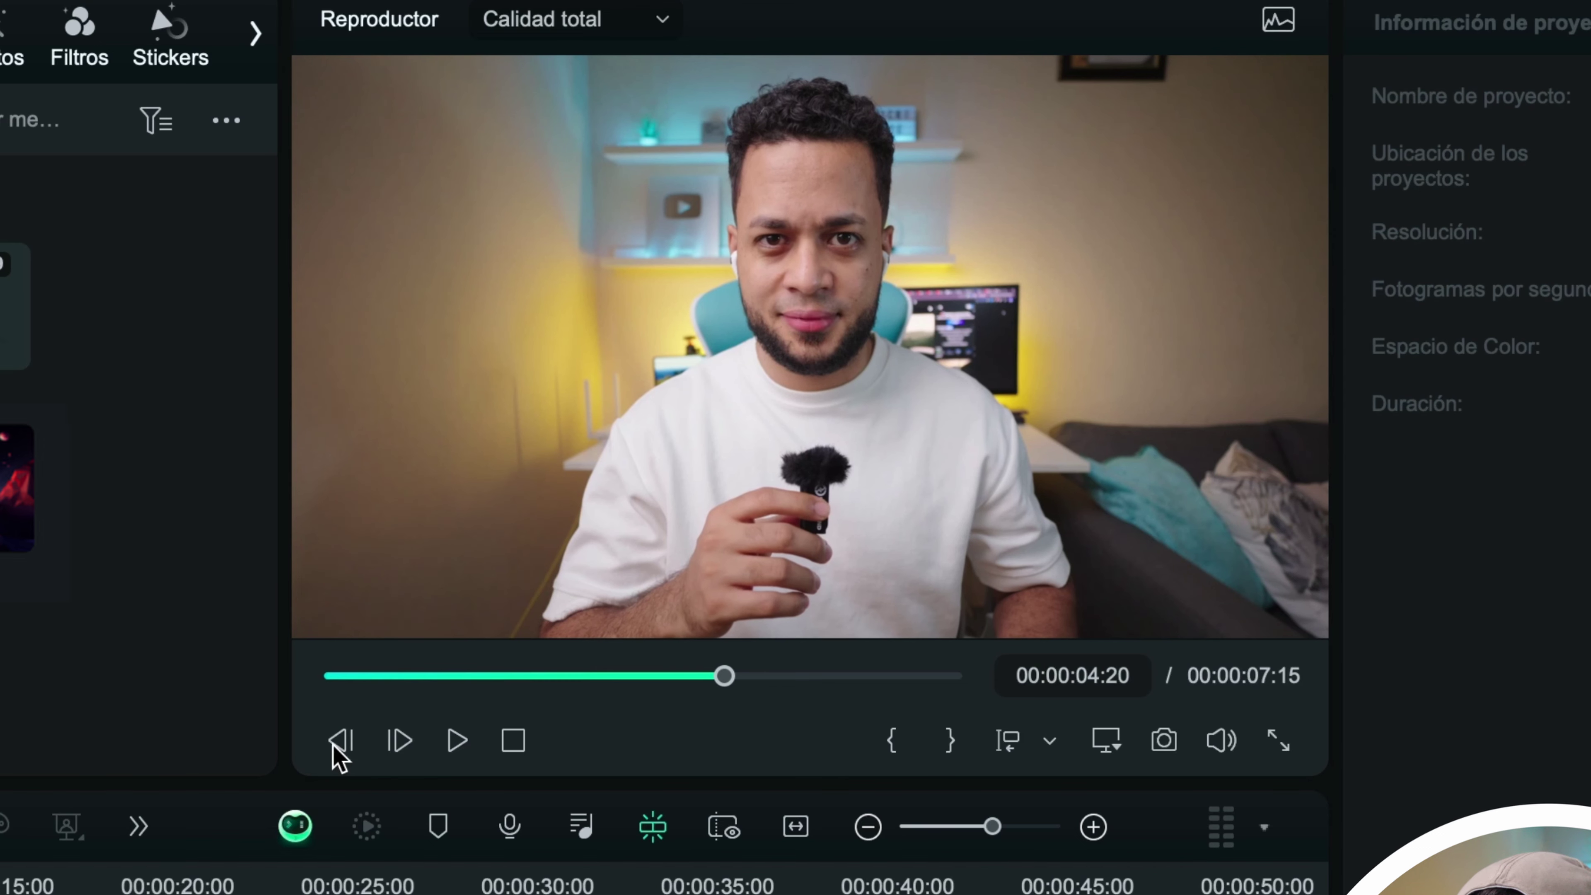
Stop the clip preview and set the playback quality to 1/4
click(513, 743)
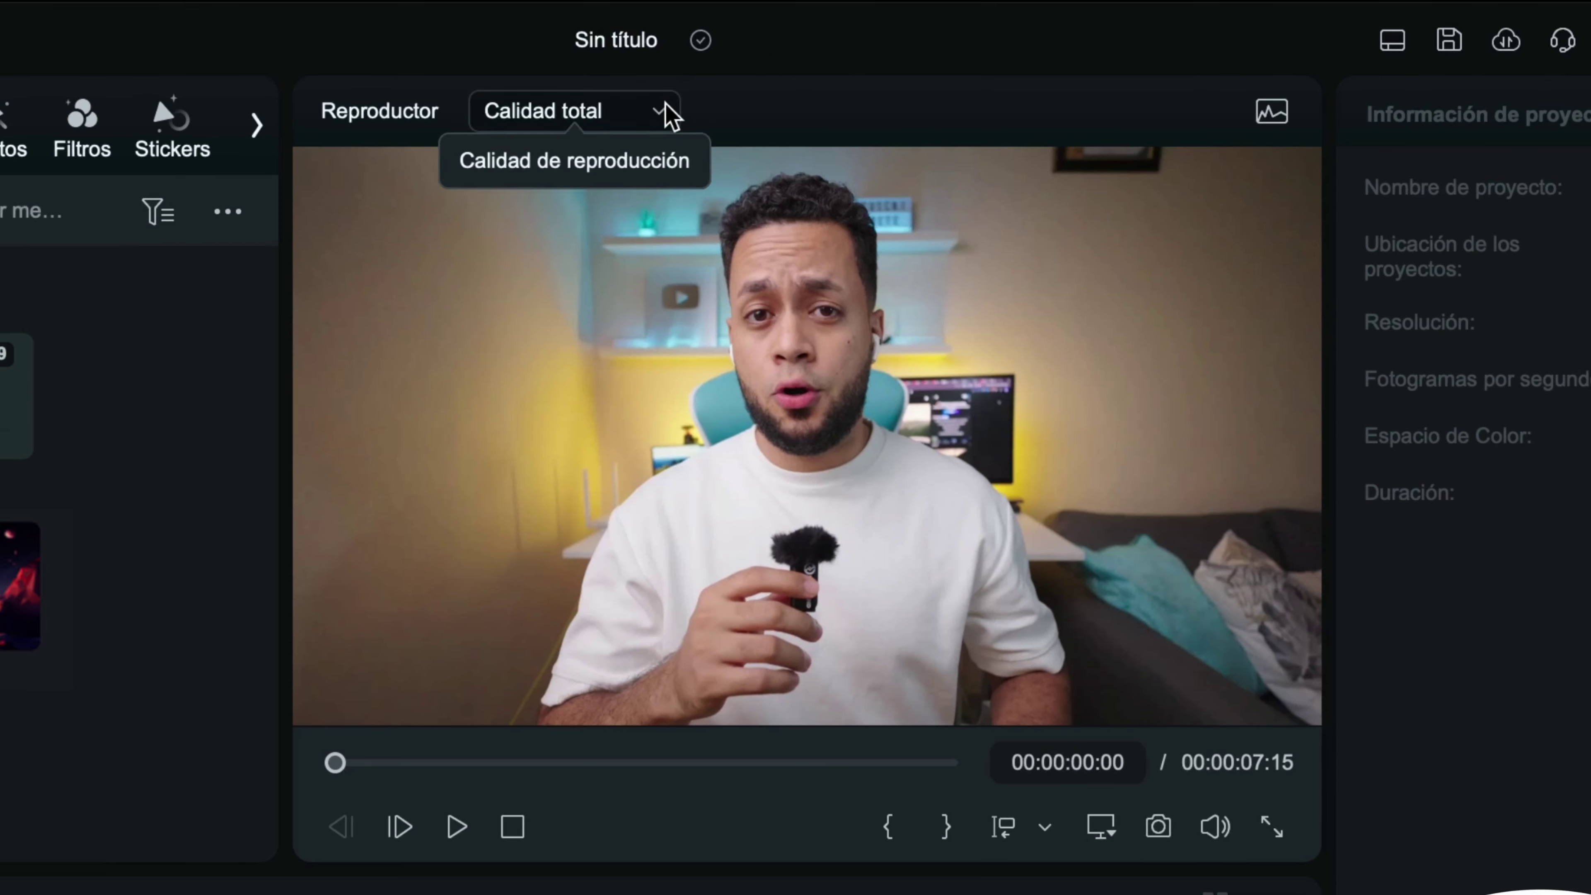
click(857, 66)
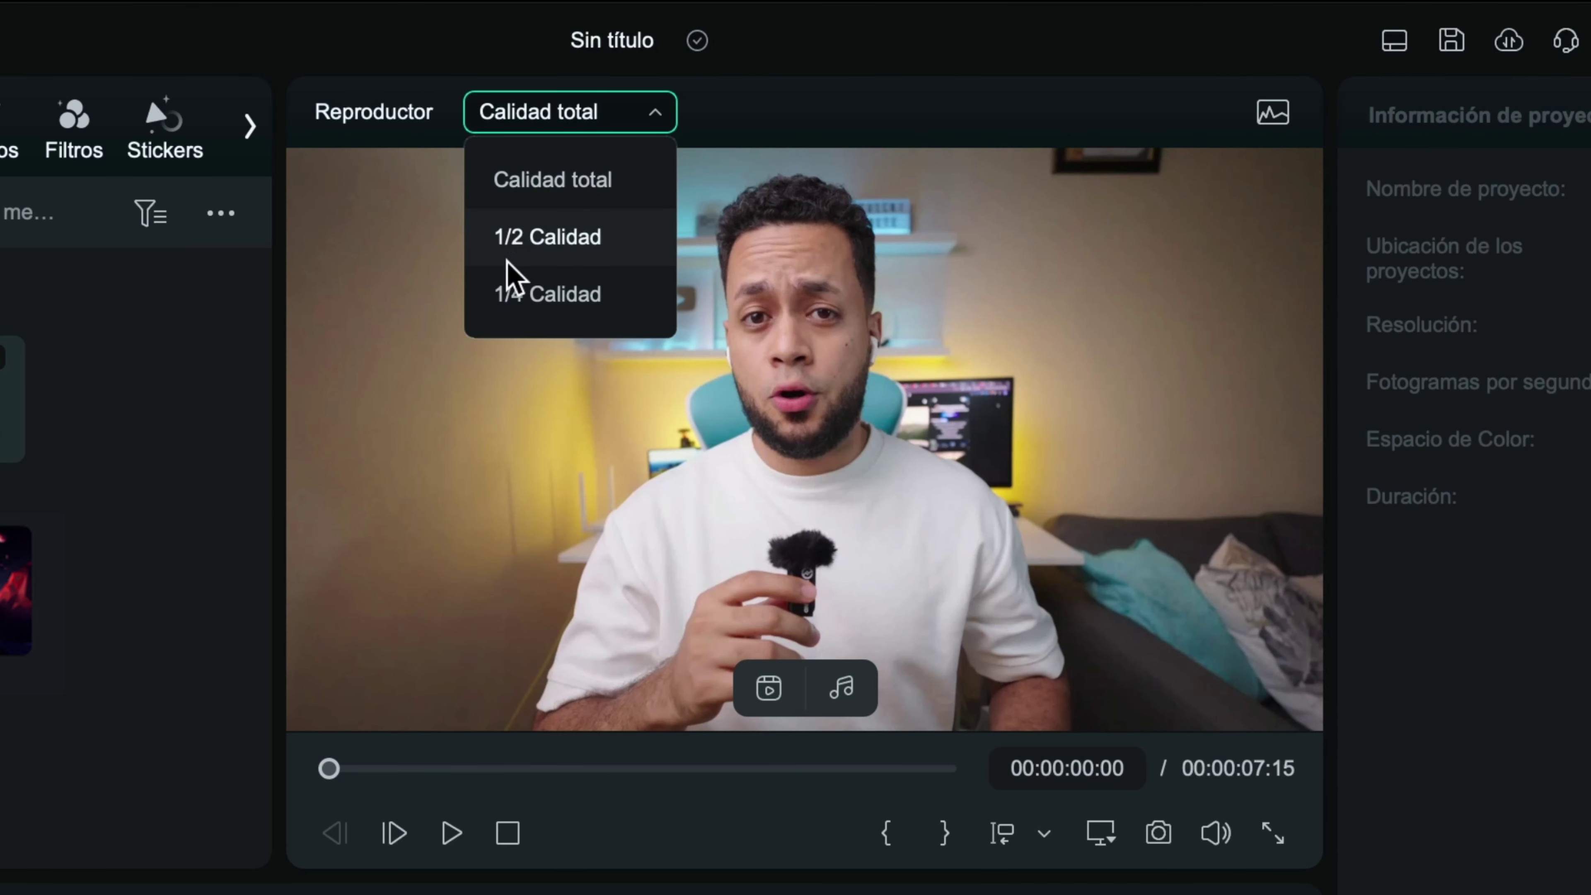
click(555, 295)
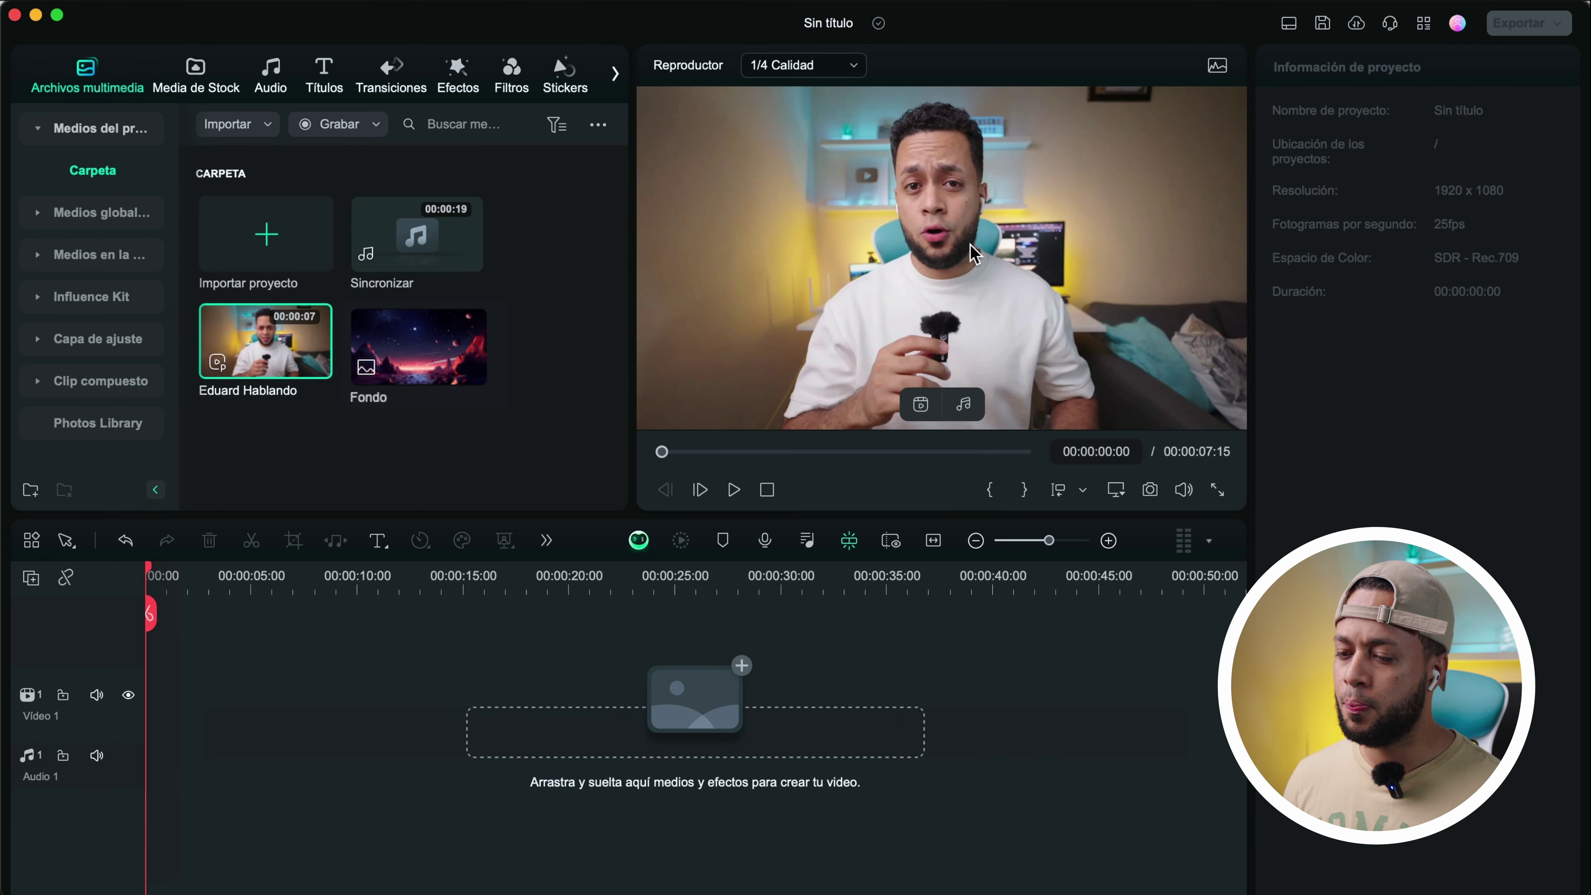
Try placing the video clip at the start of the Video 1 track from the preview and from the media library, removing it each time
drag(974, 254, 681, 718)
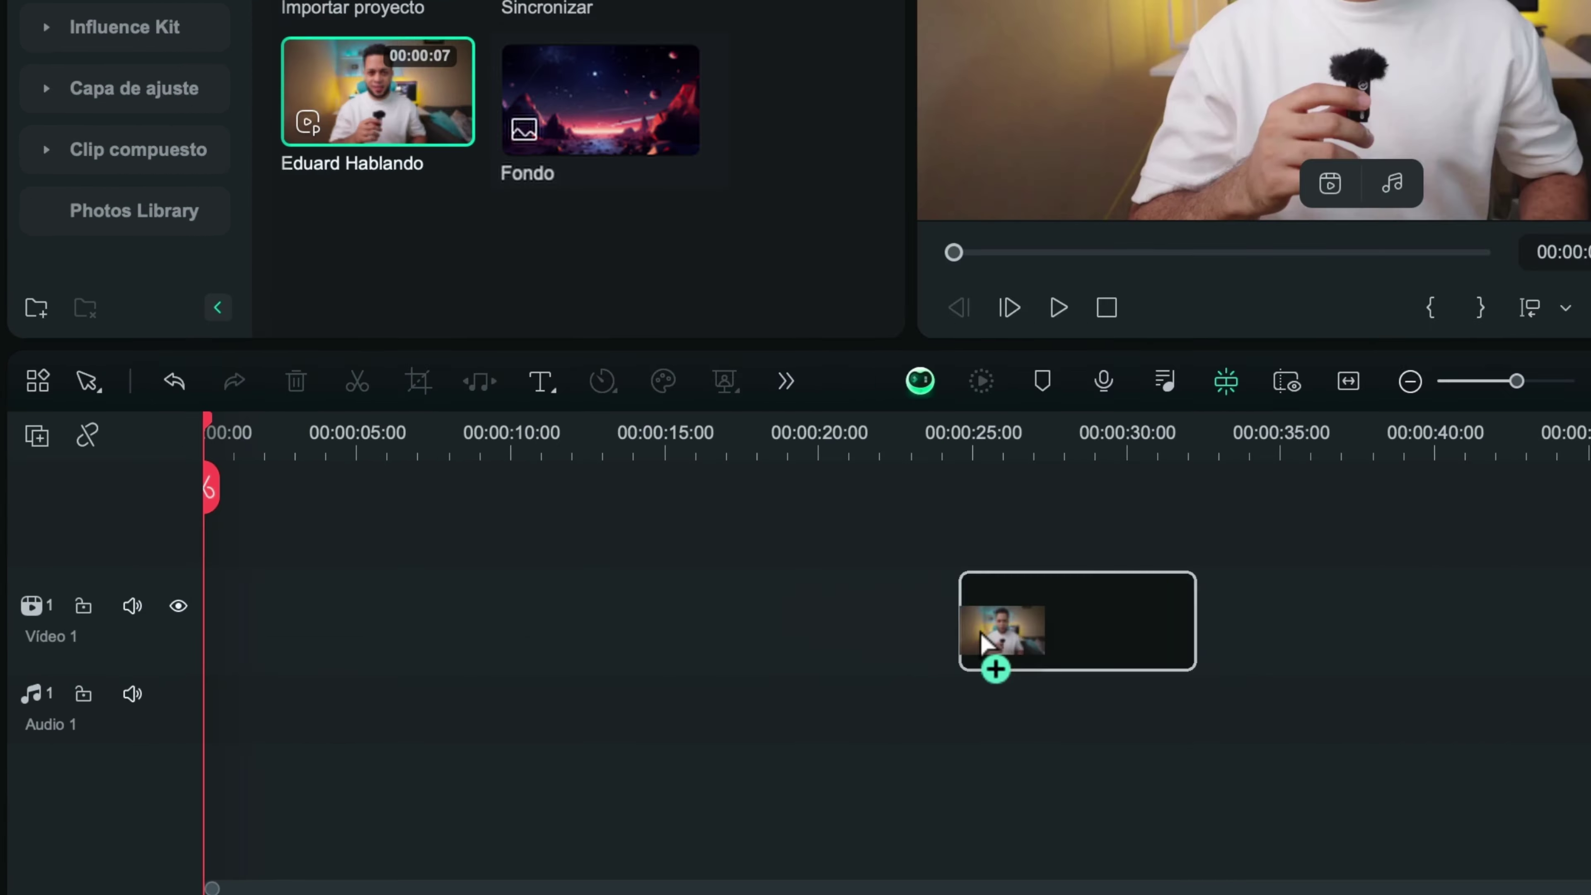
drag(980, 633, 859, 618)
drag(1000, 573, 265, 570)
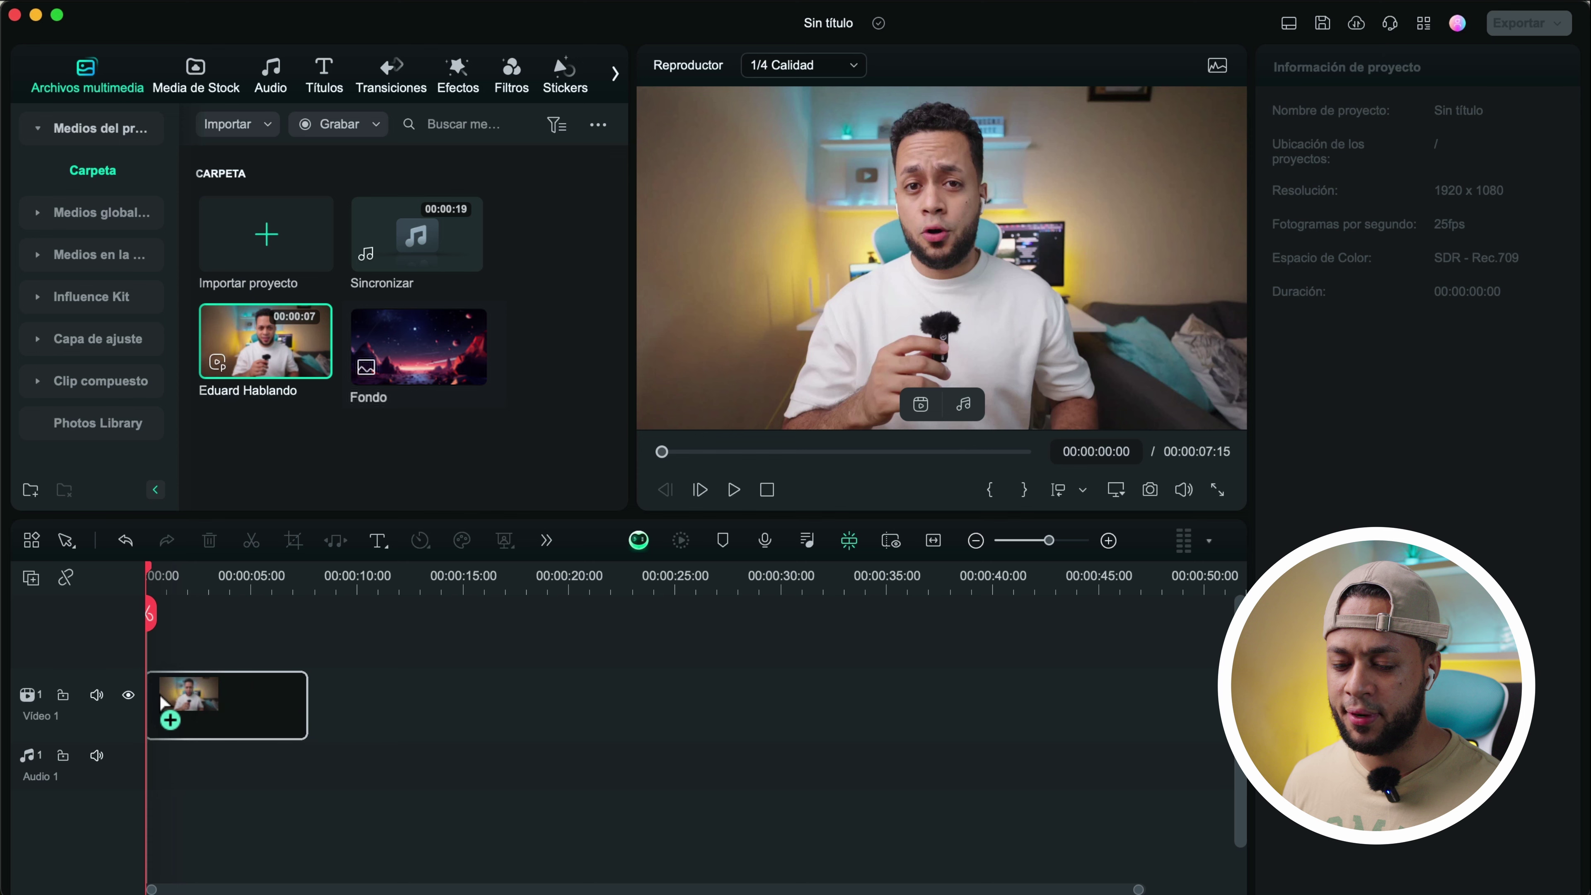
drag(164, 701, 156, 705)
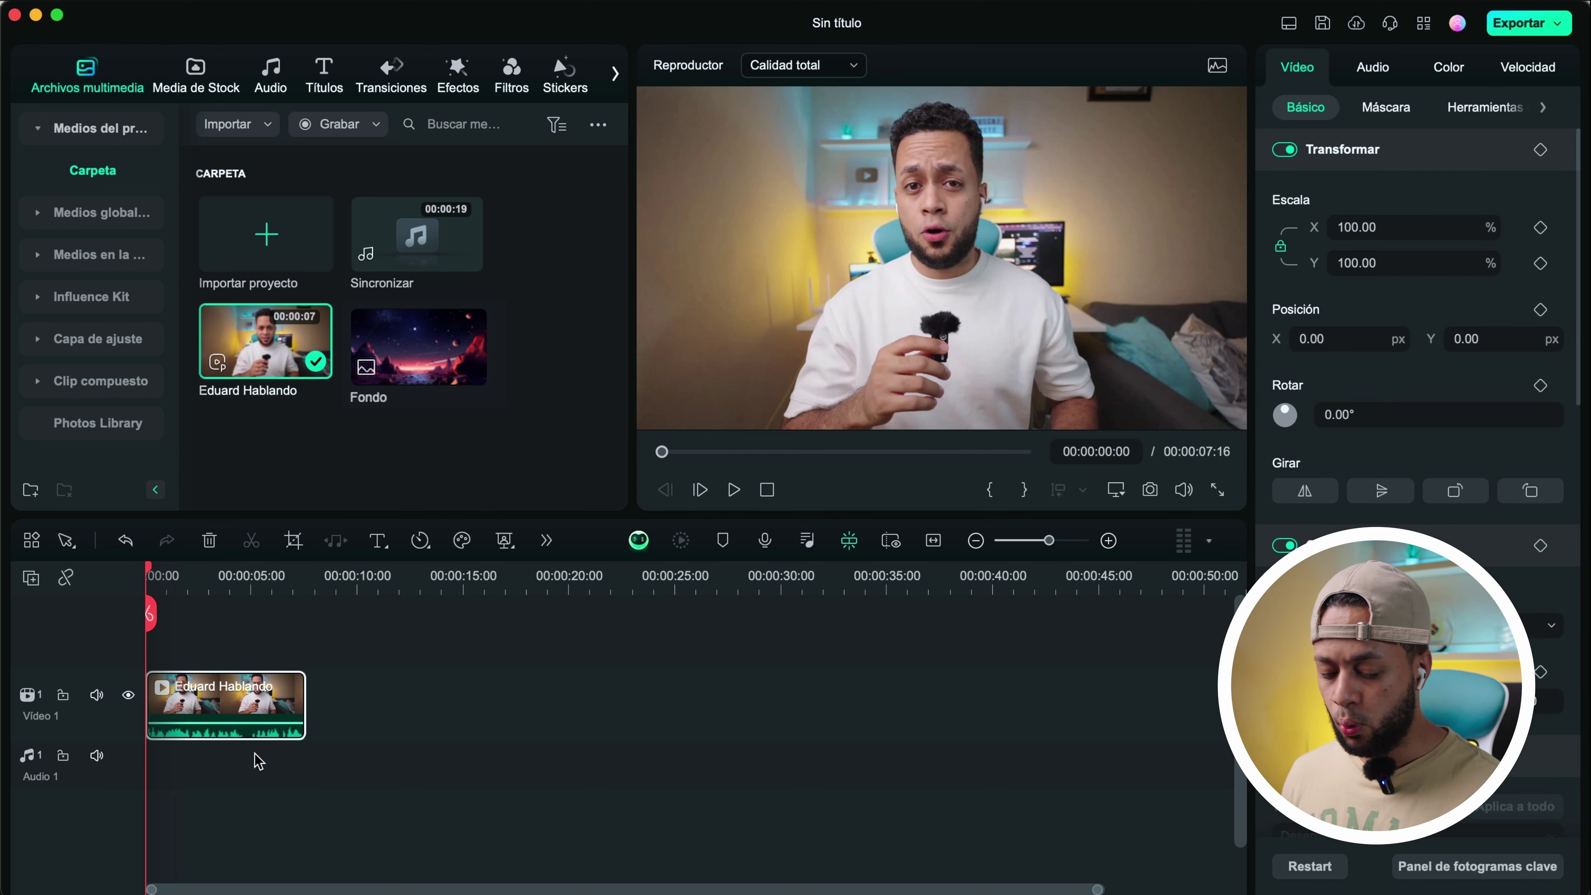
key(Delete)
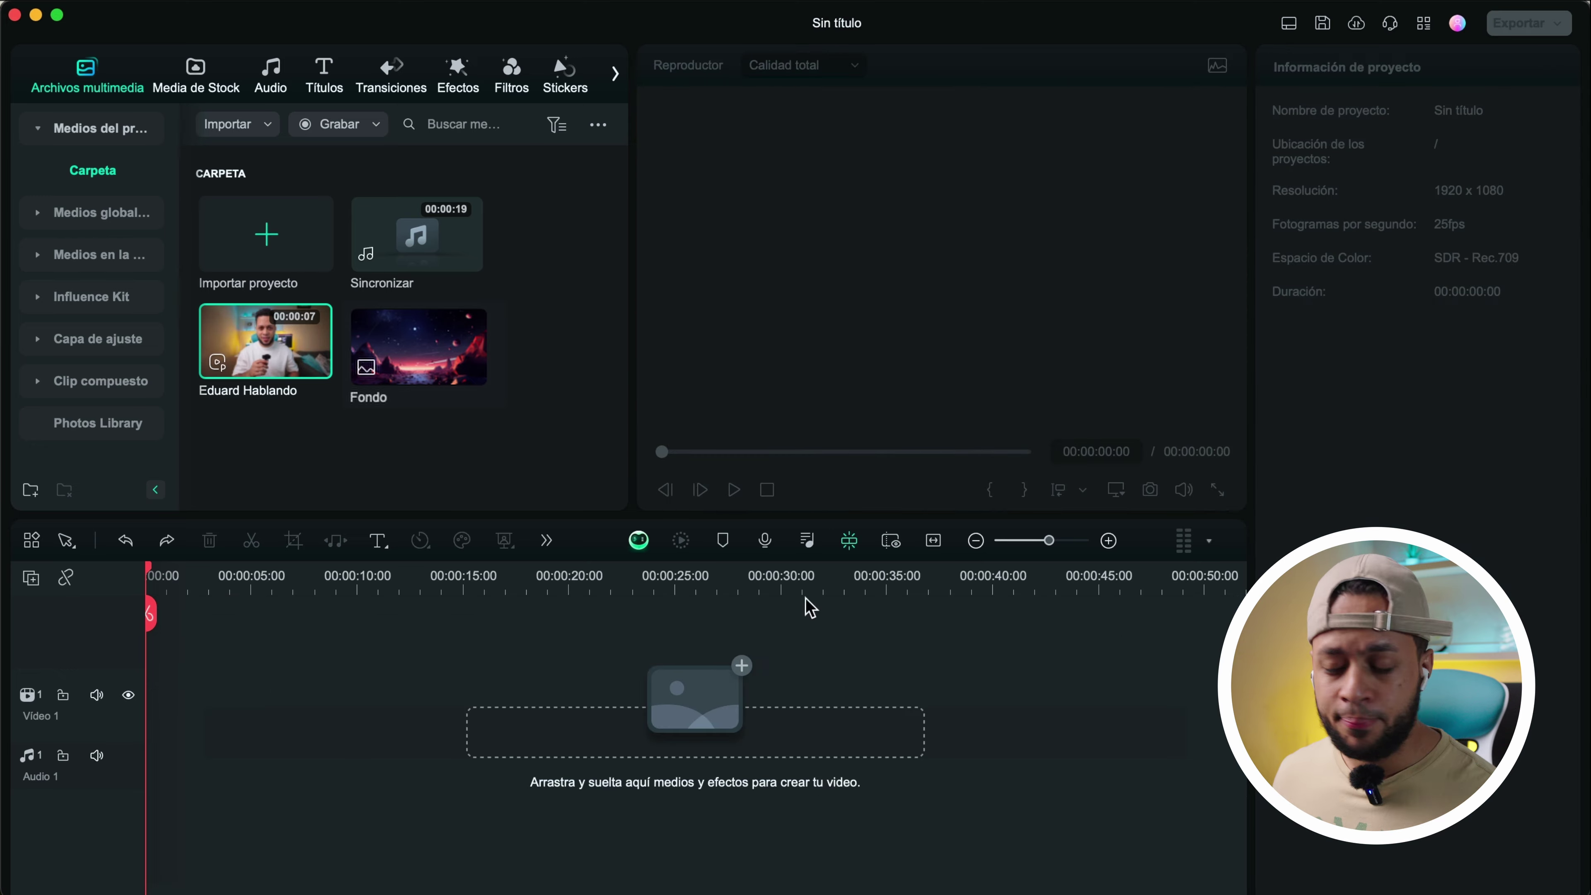
drag(460, 583, 158, 720)
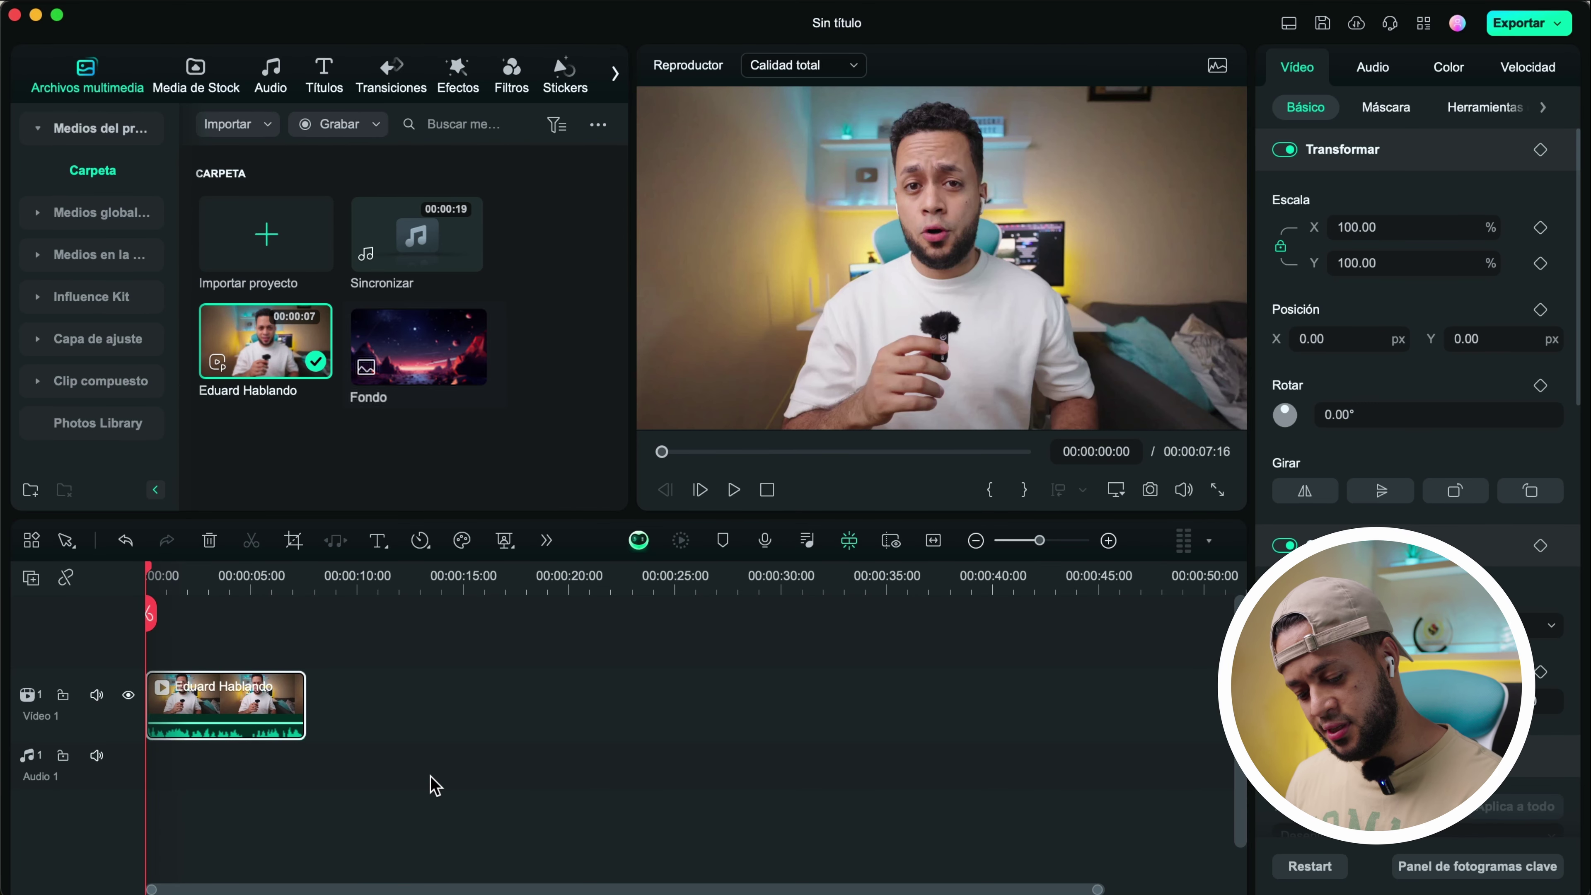
key(super+z)
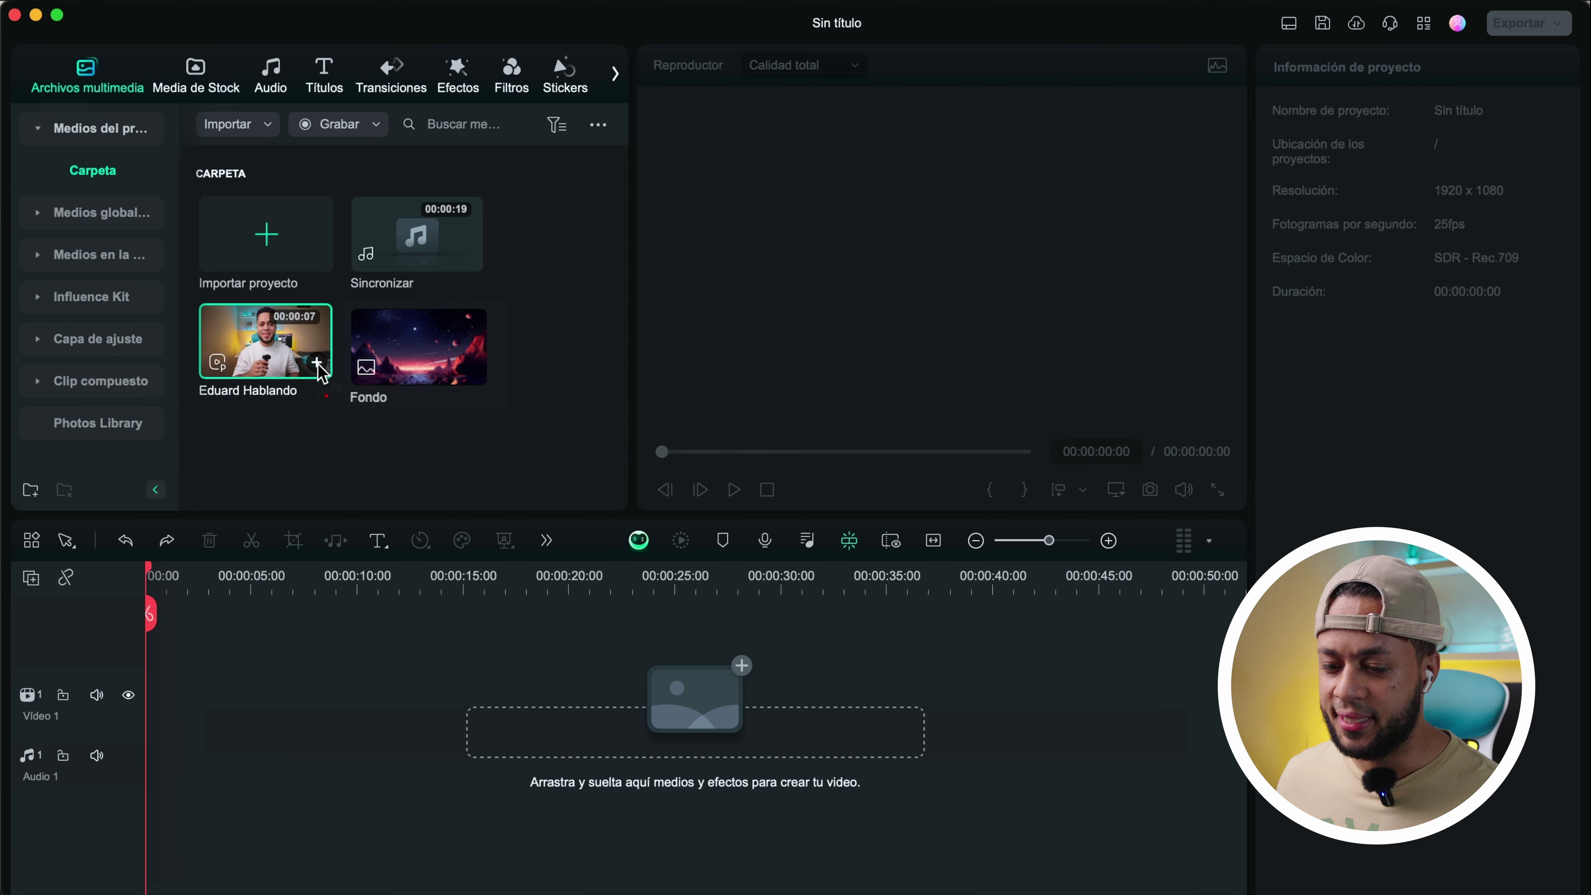
Add the video clip from the media library to the Video 1 track, and play it from the start, pausing at 00:00:01:14
click(535, 614)
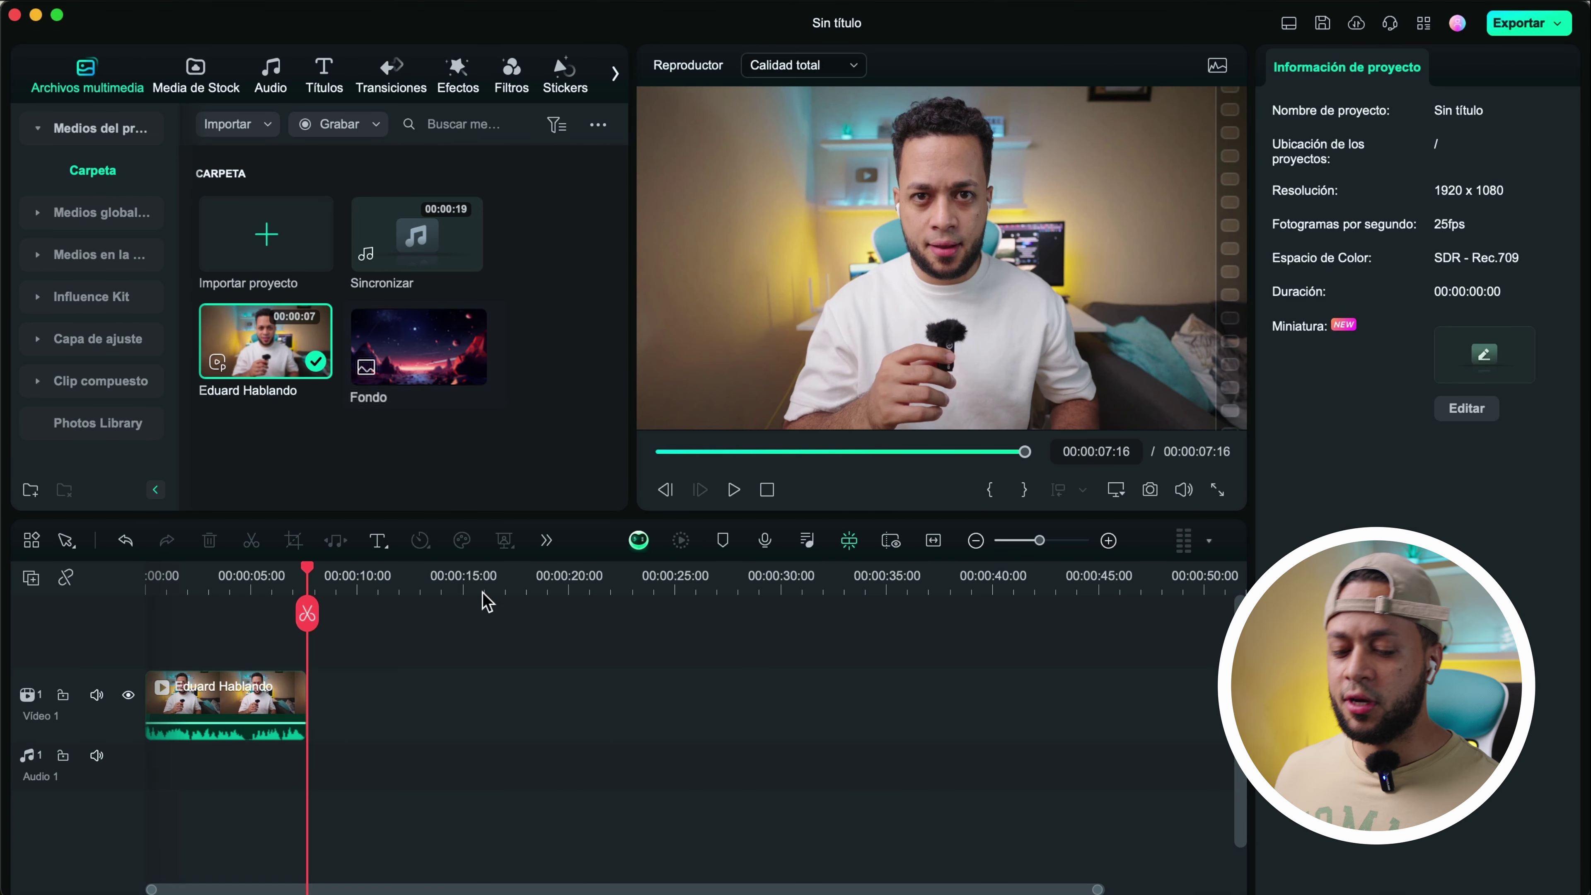
drag(308, 571, 147, 576)
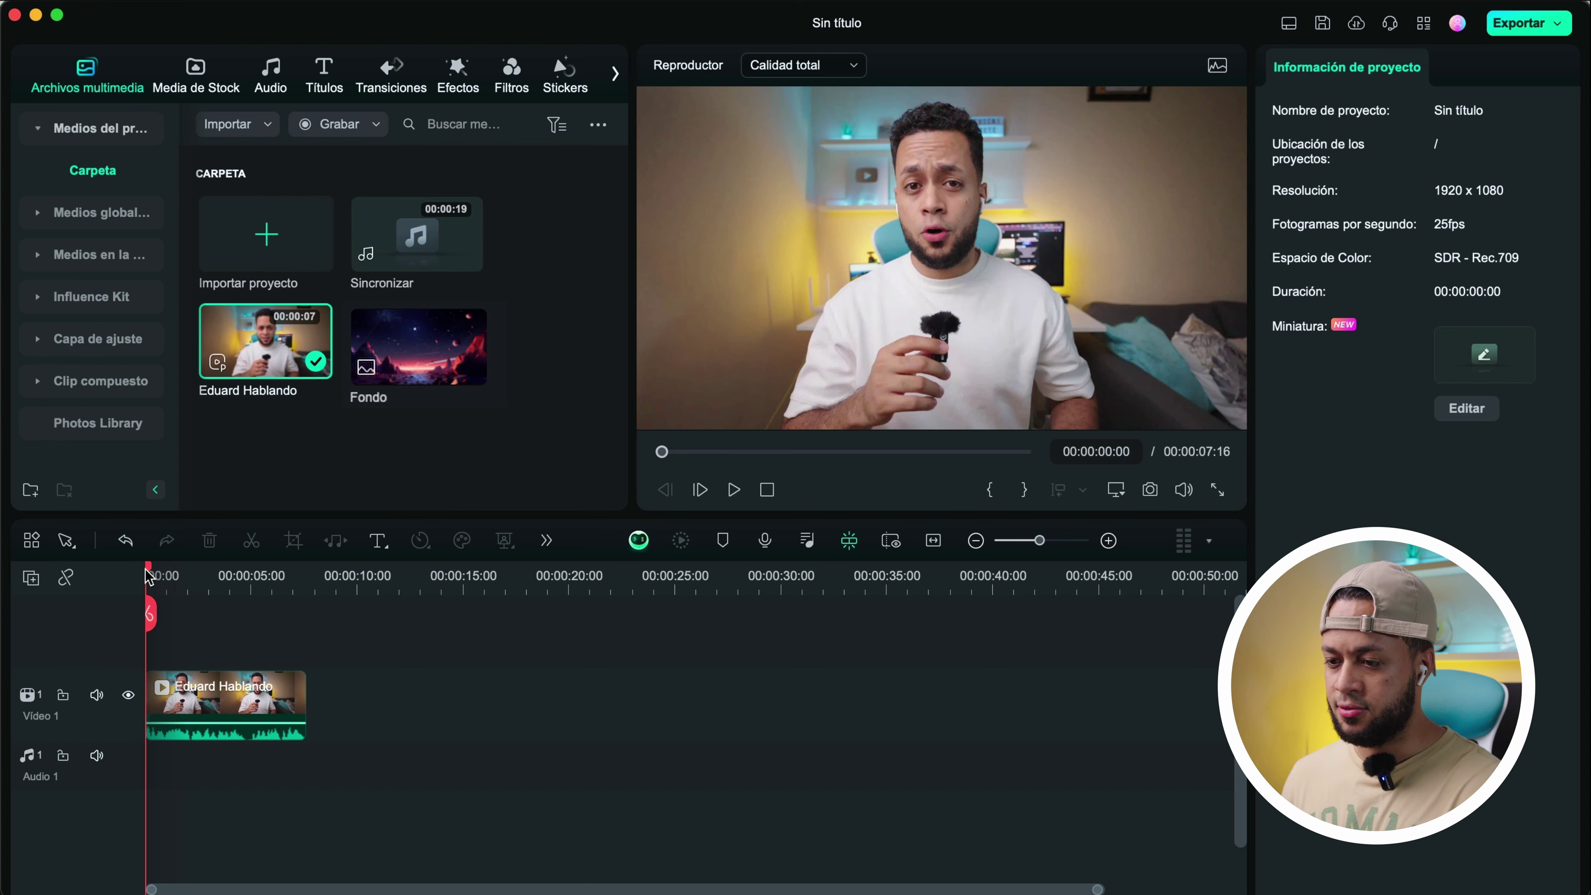
key(space)
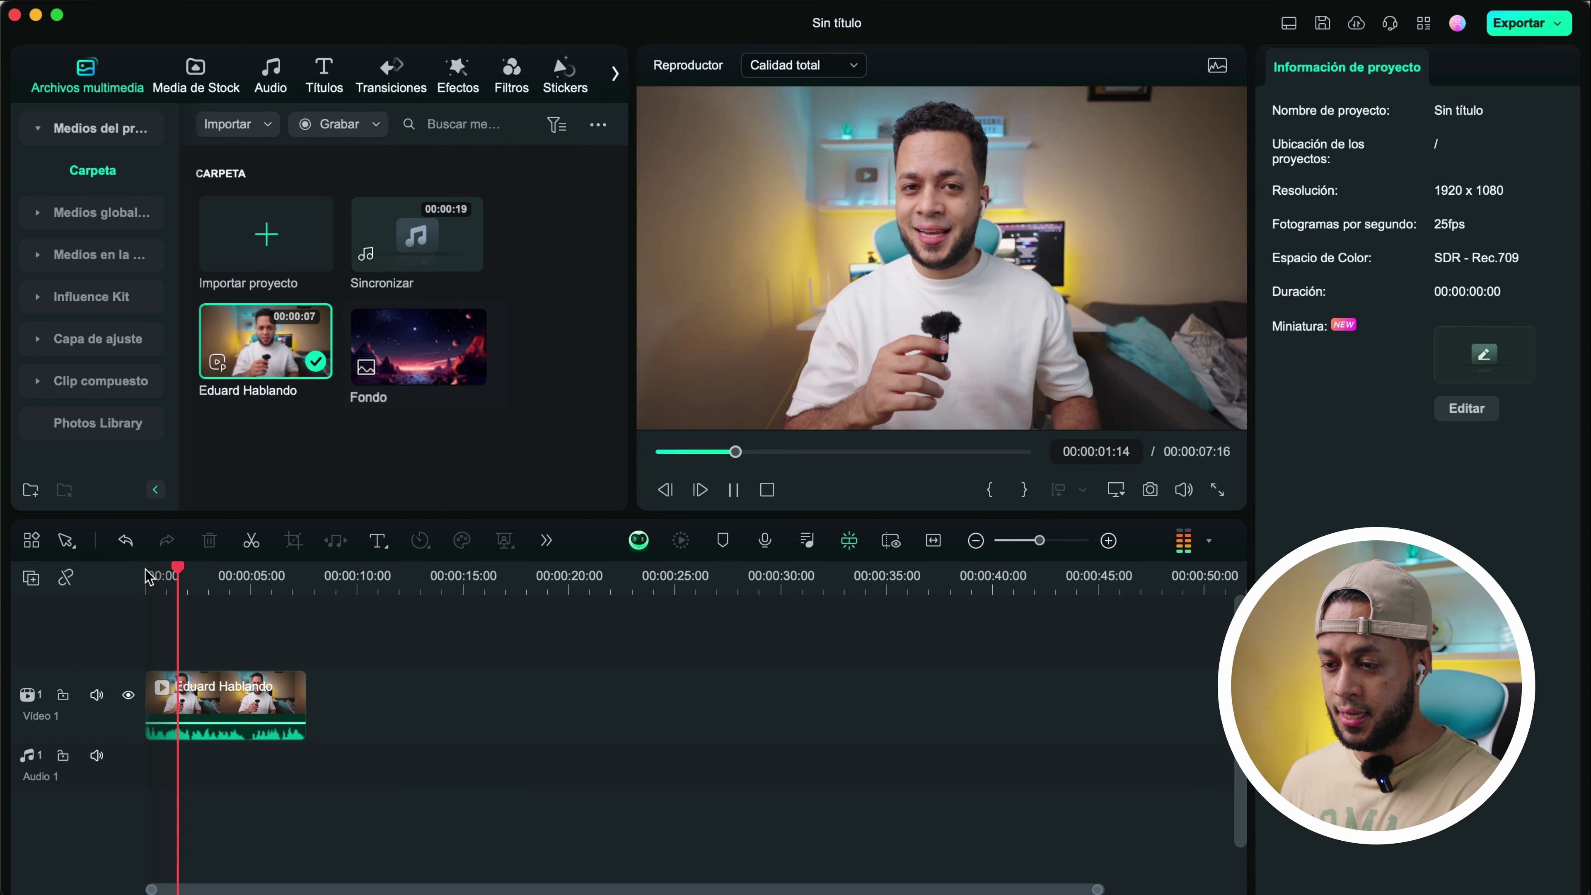
key(space)
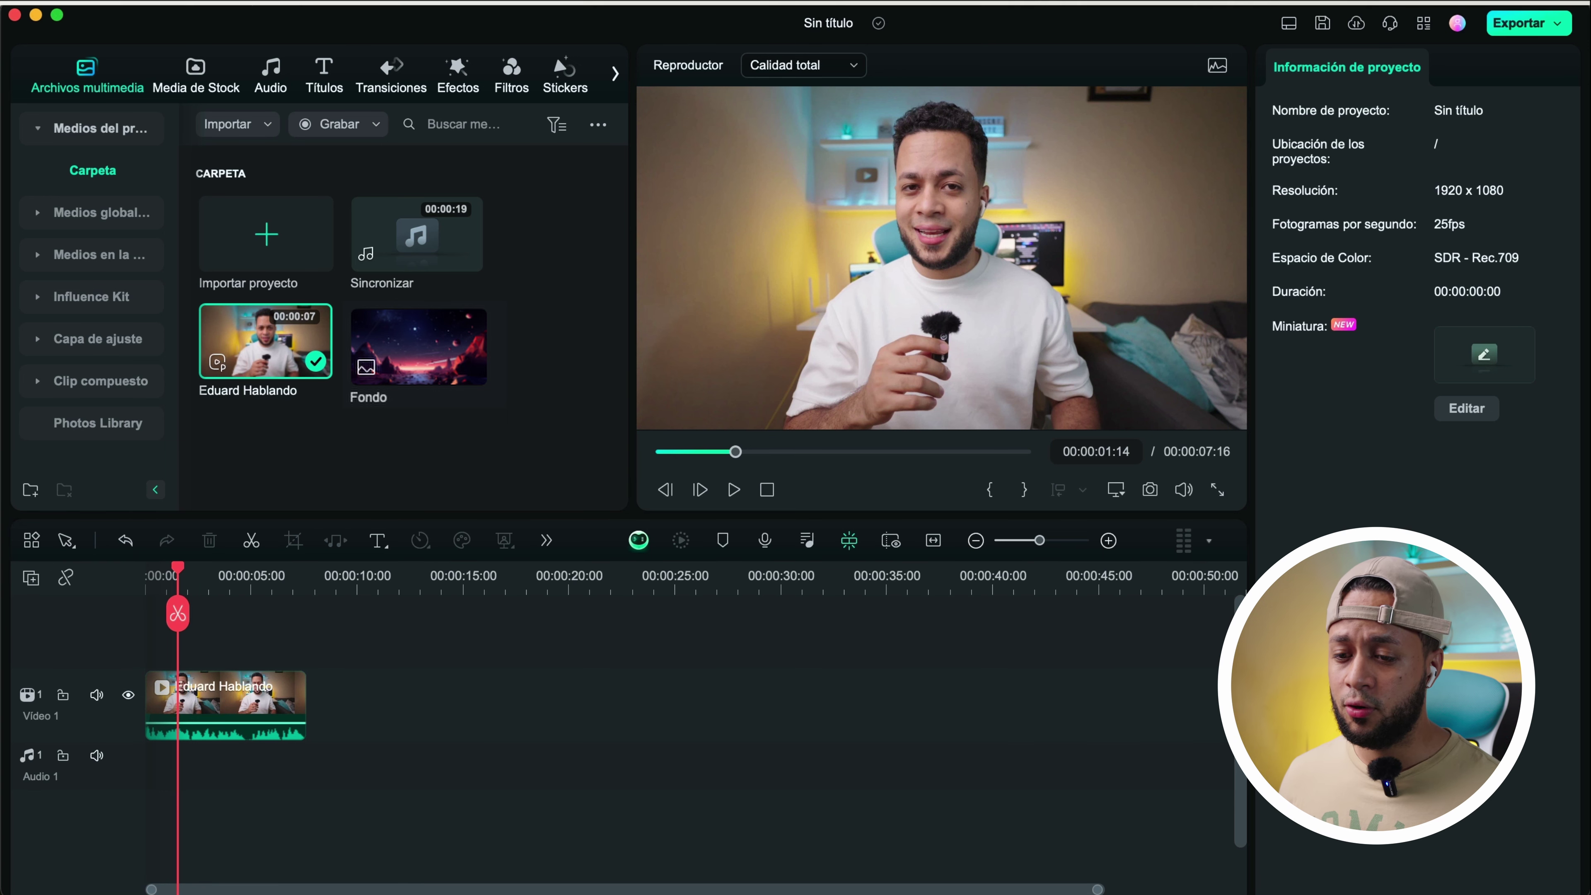
Examine the list of keyboard shortcuts and close it
click(229, 4)
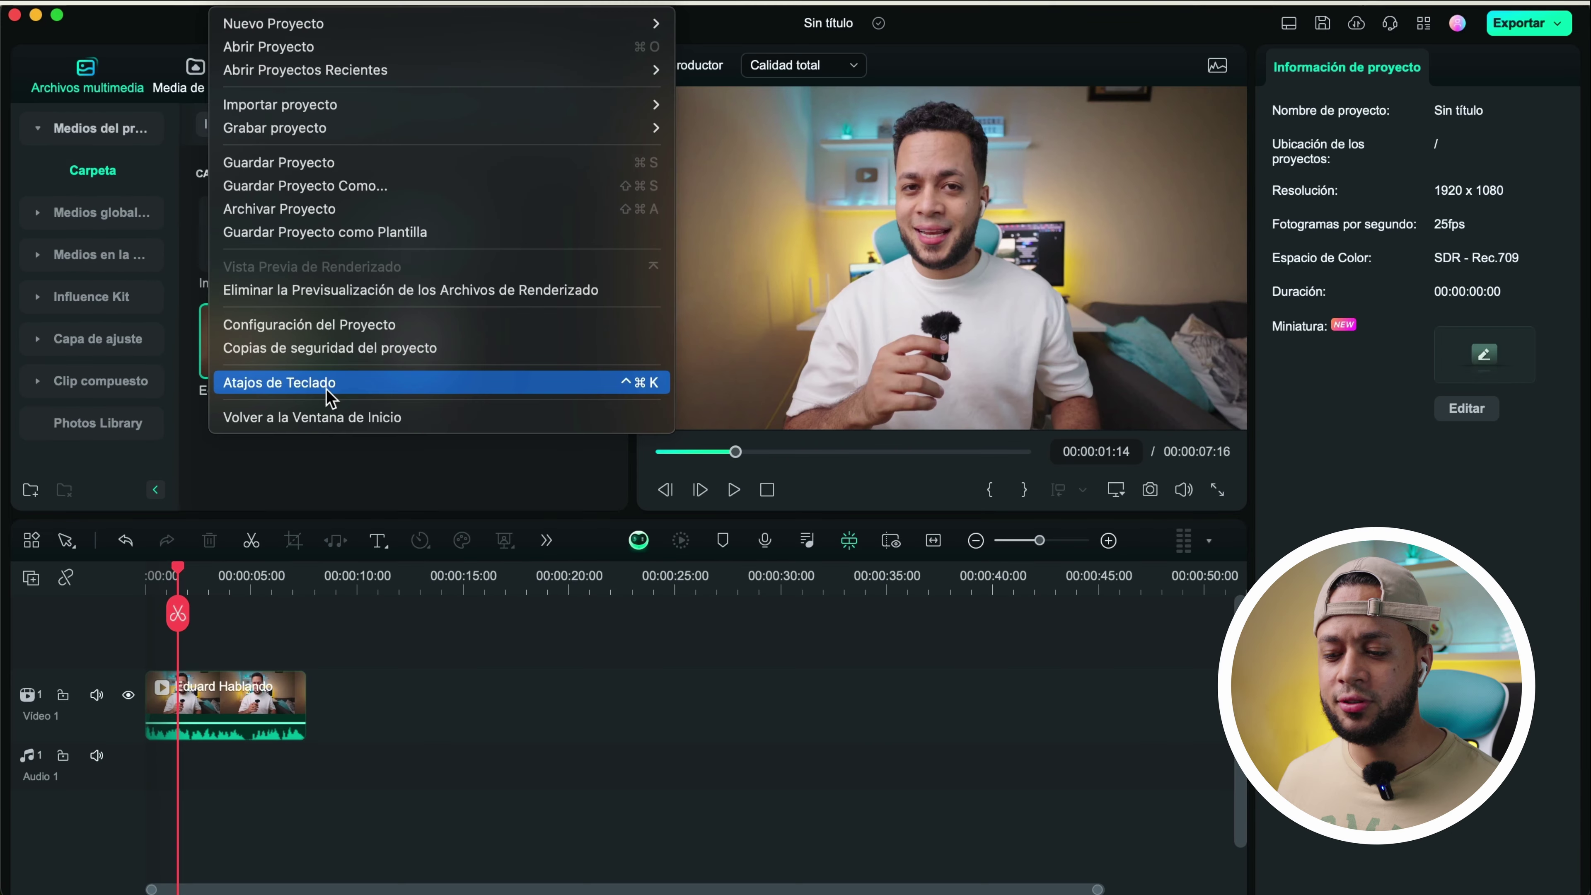
click(401, 437)
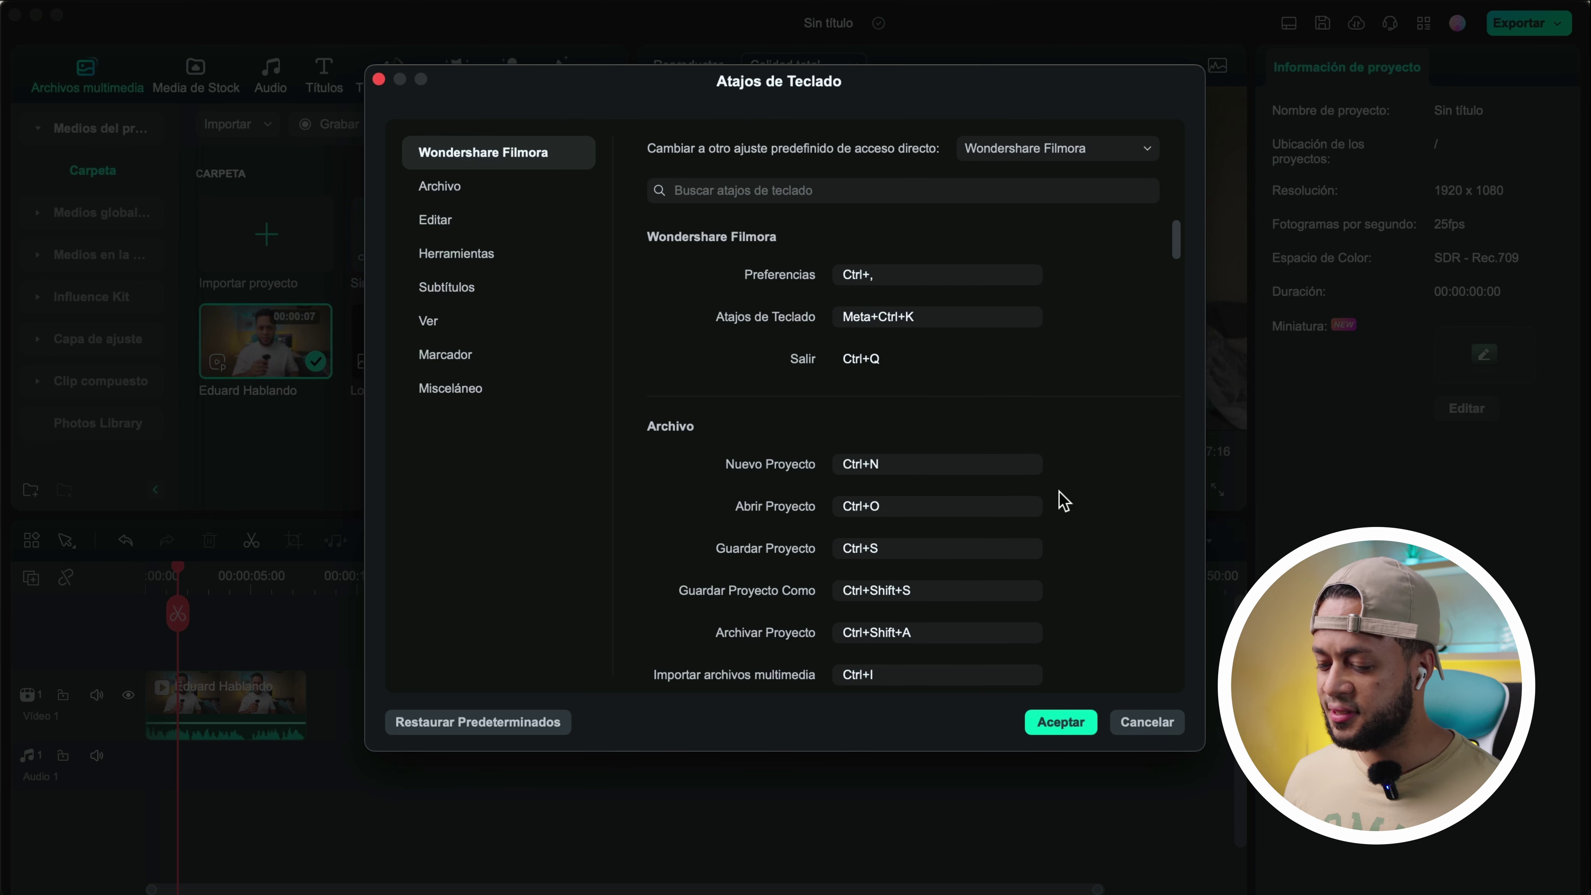
click(1065, 723)
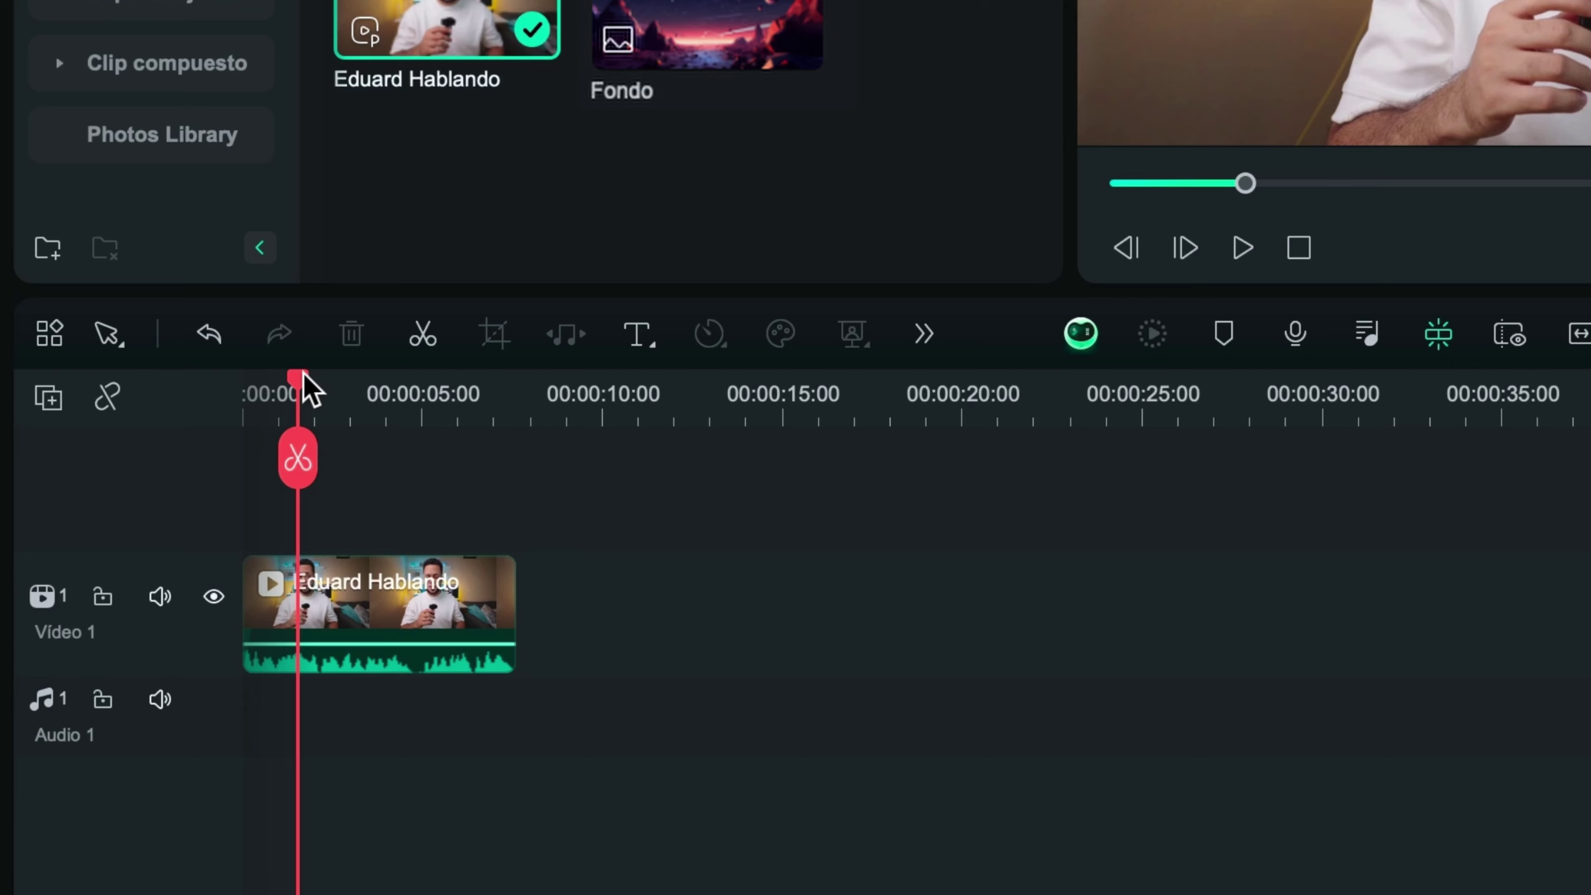
Scrub through the clip on the Video 1 track and split it at 00:00:06:15 and 00:00:03:13
drag(179, 566, 288, 579)
drag(483, 401, 323, 416)
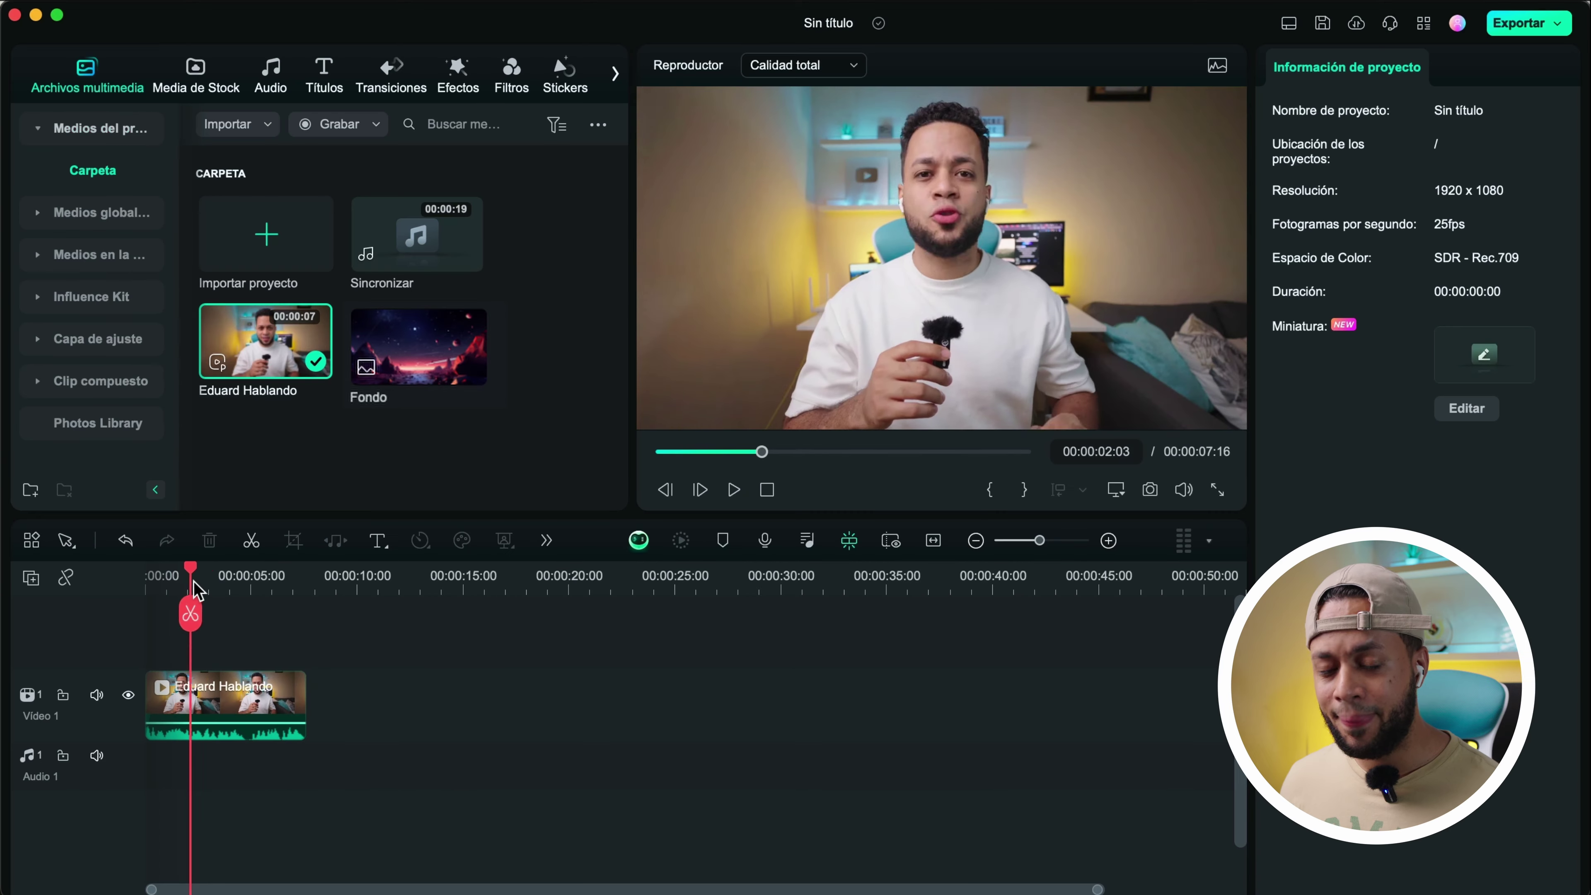
drag(193, 589, 285, 592)
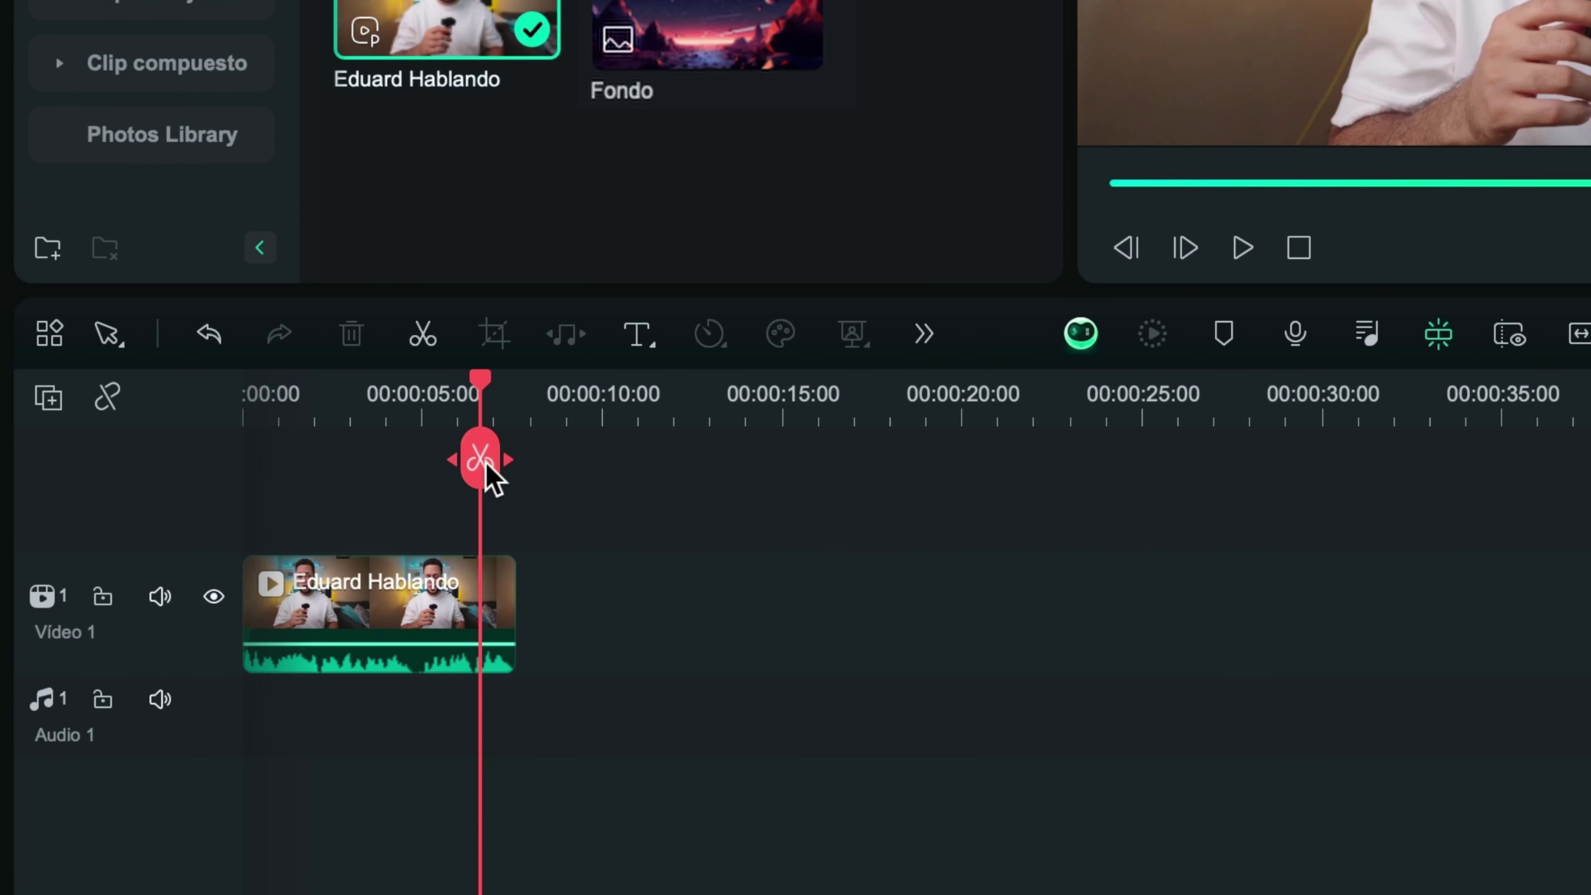
click(483, 467)
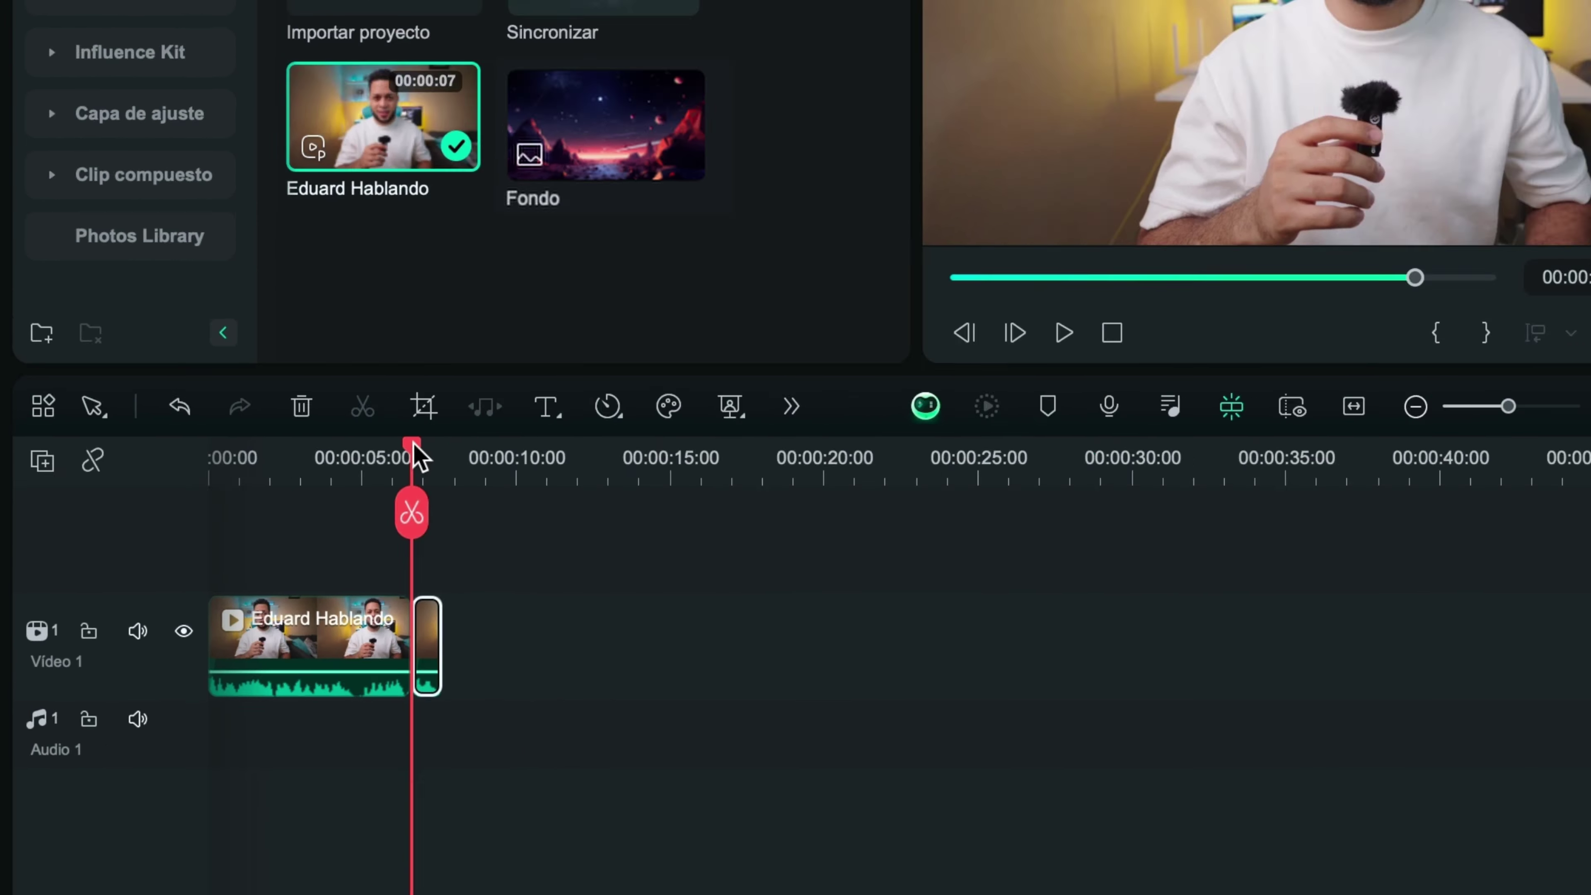
drag(495, 407, 362, 463)
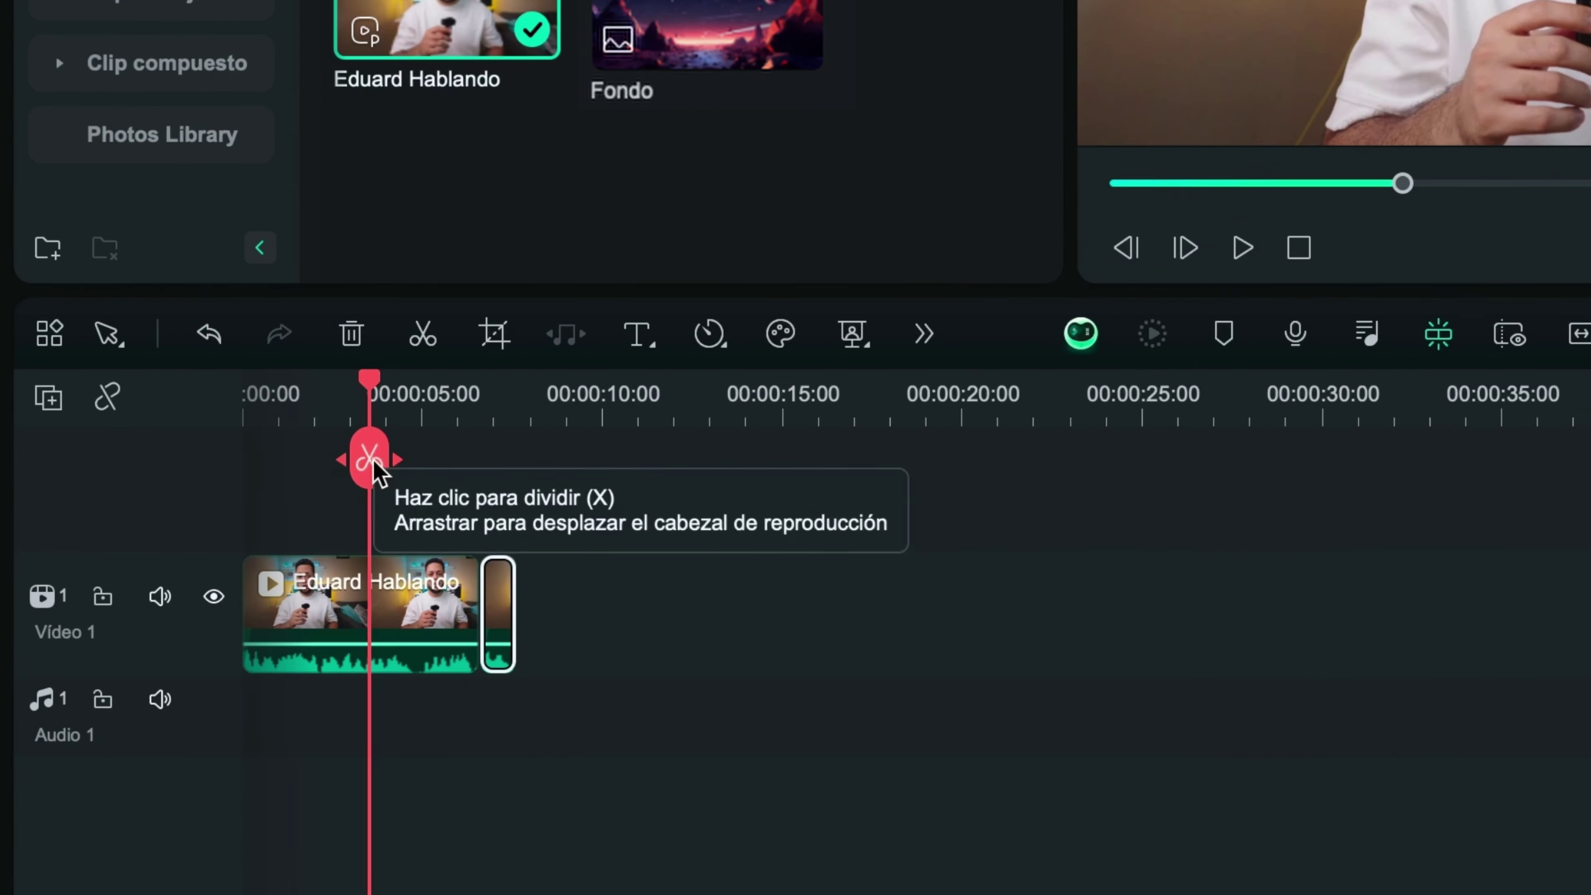
click(223, 619)
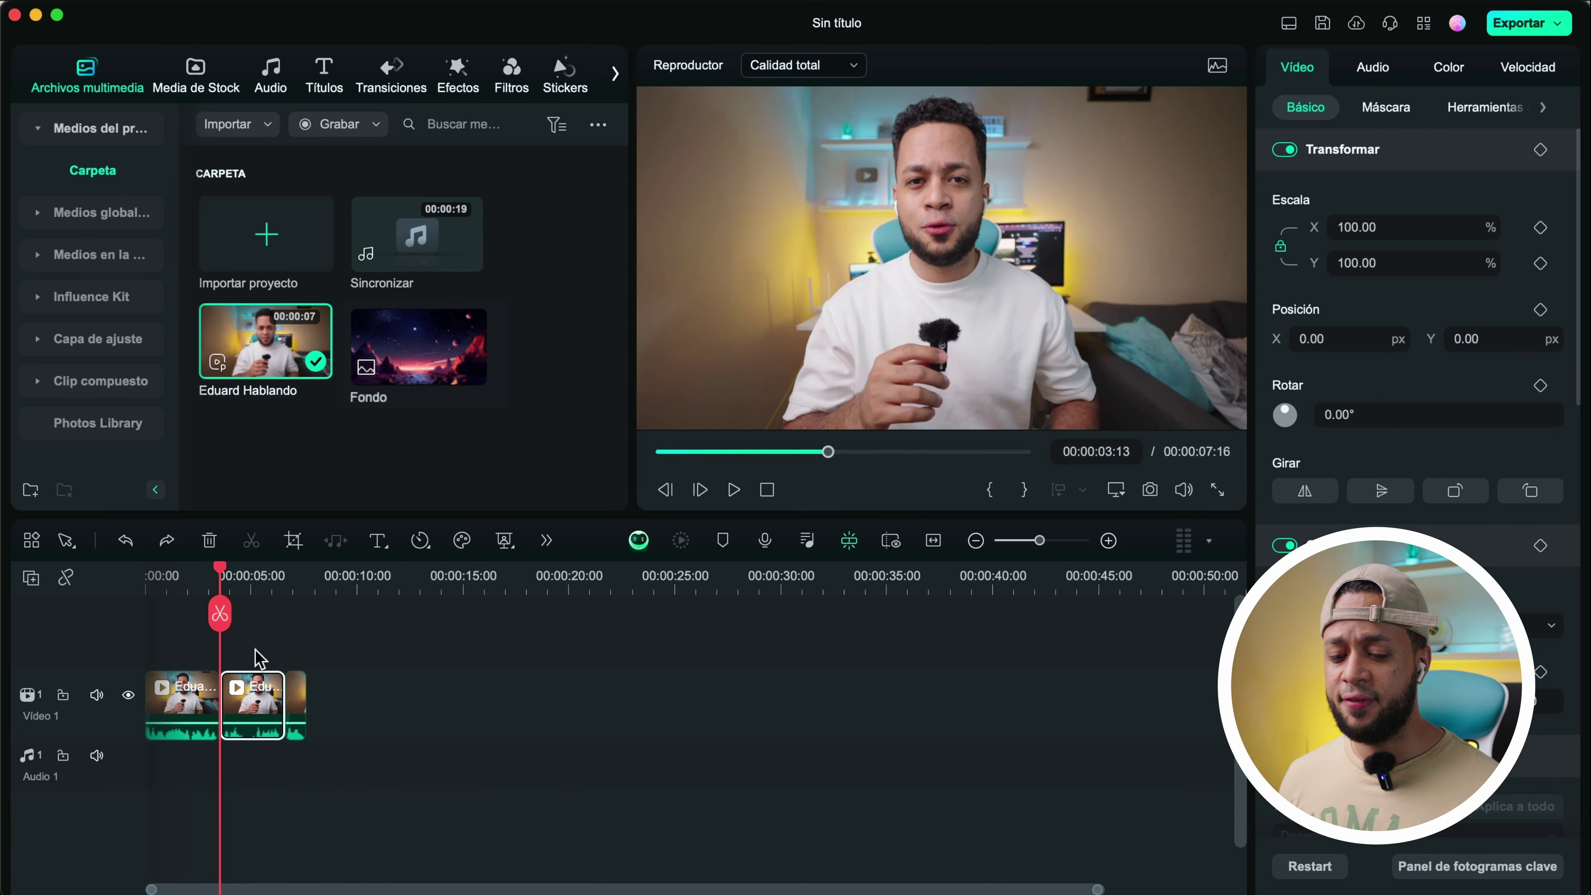
Shorten the middle segment by trimming its start, and undo the trim
drag(225, 694, 253, 695)
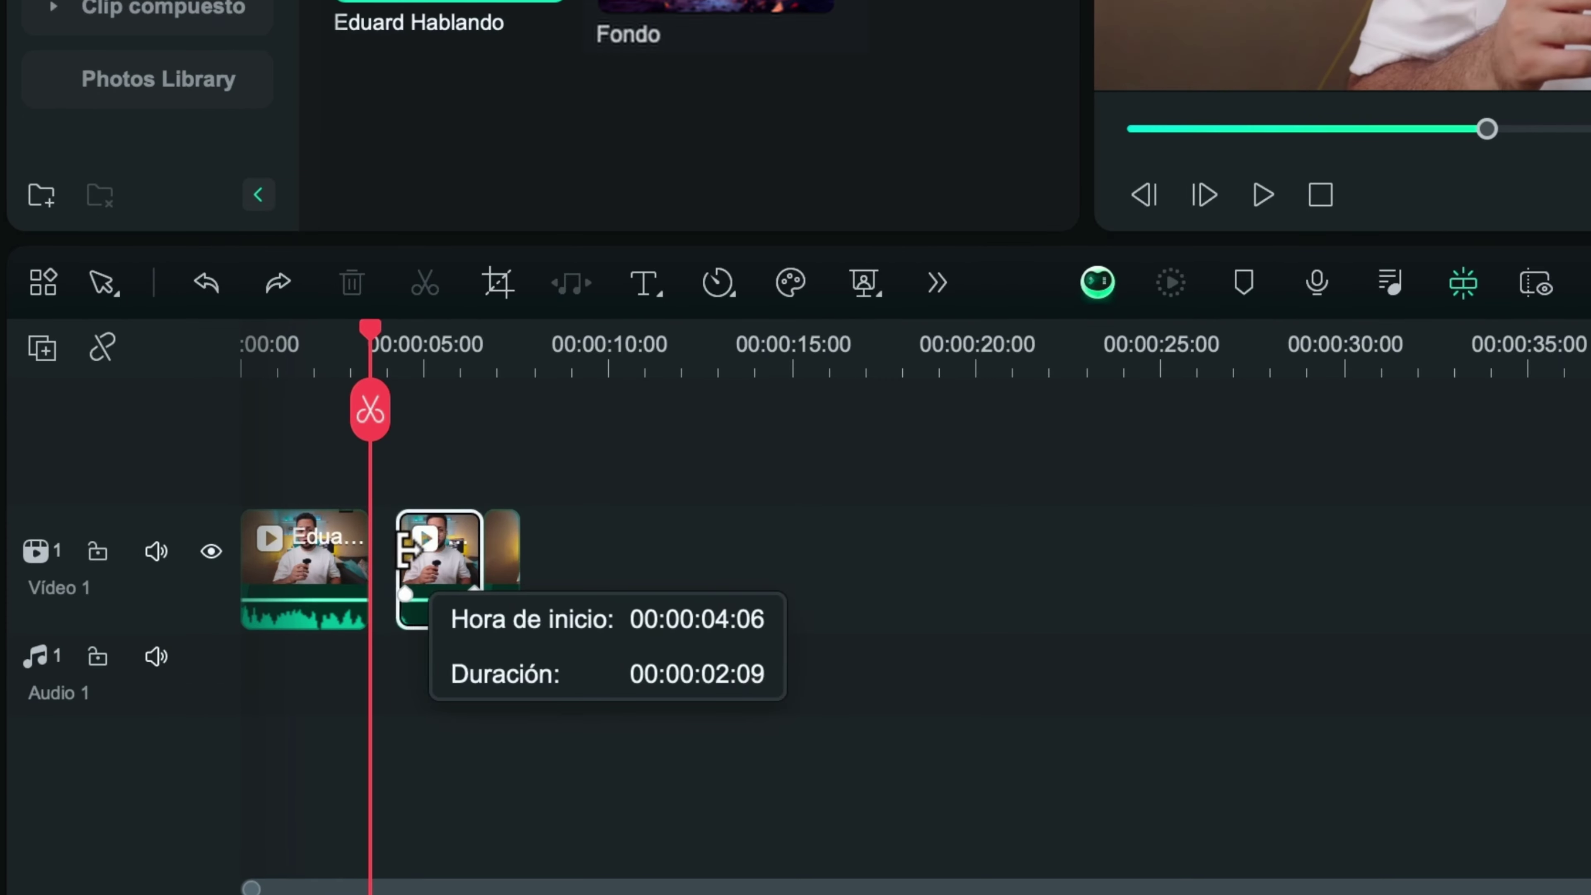
drag(437, 552, 440, 552)
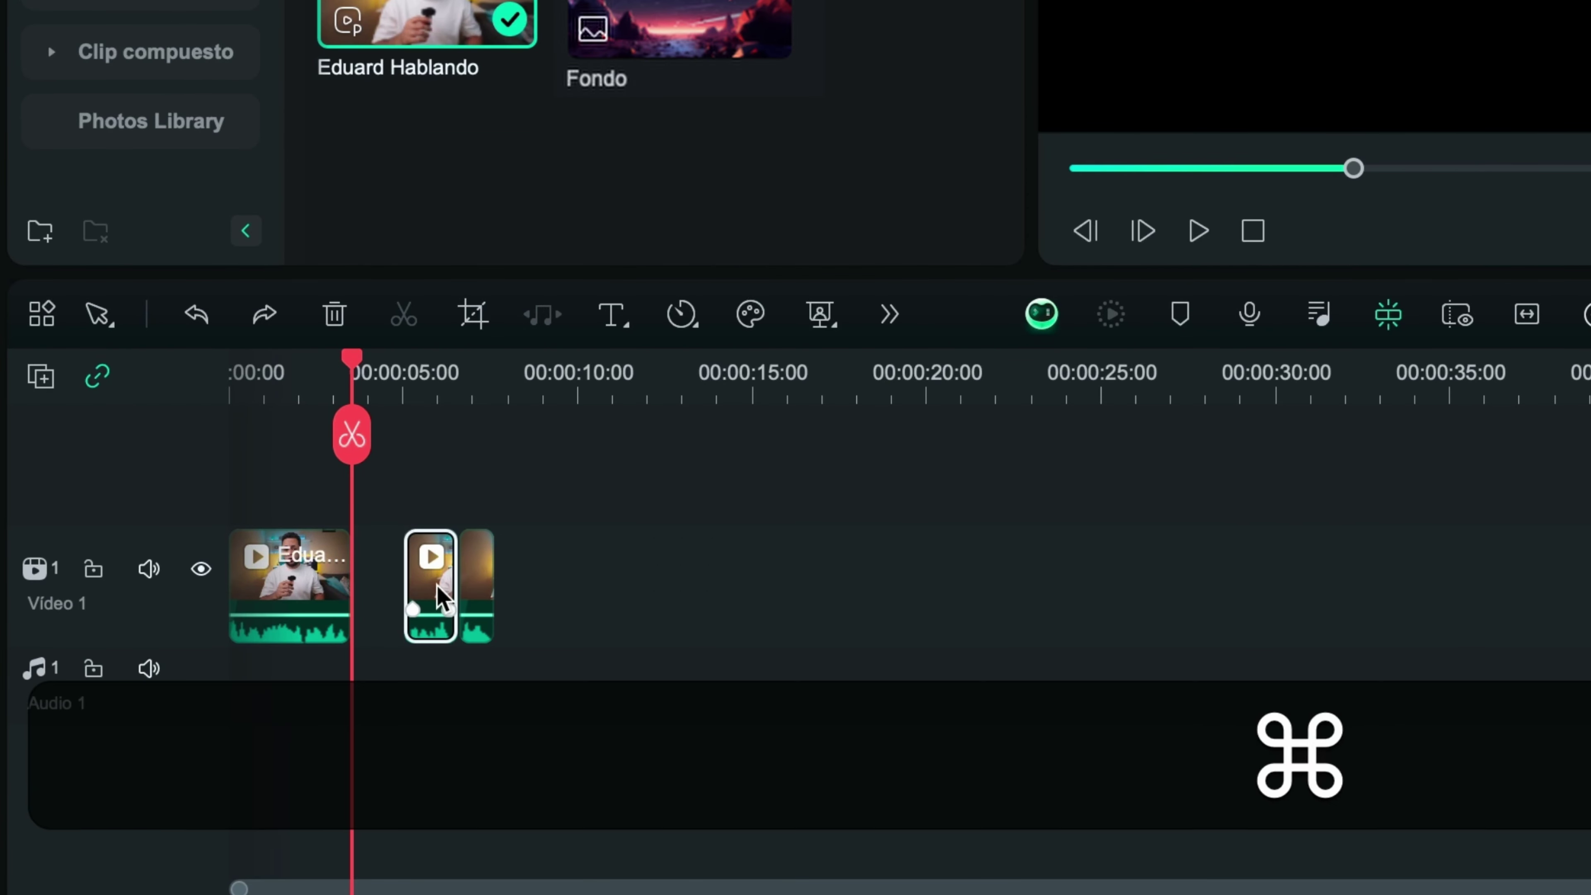
key(super+z)
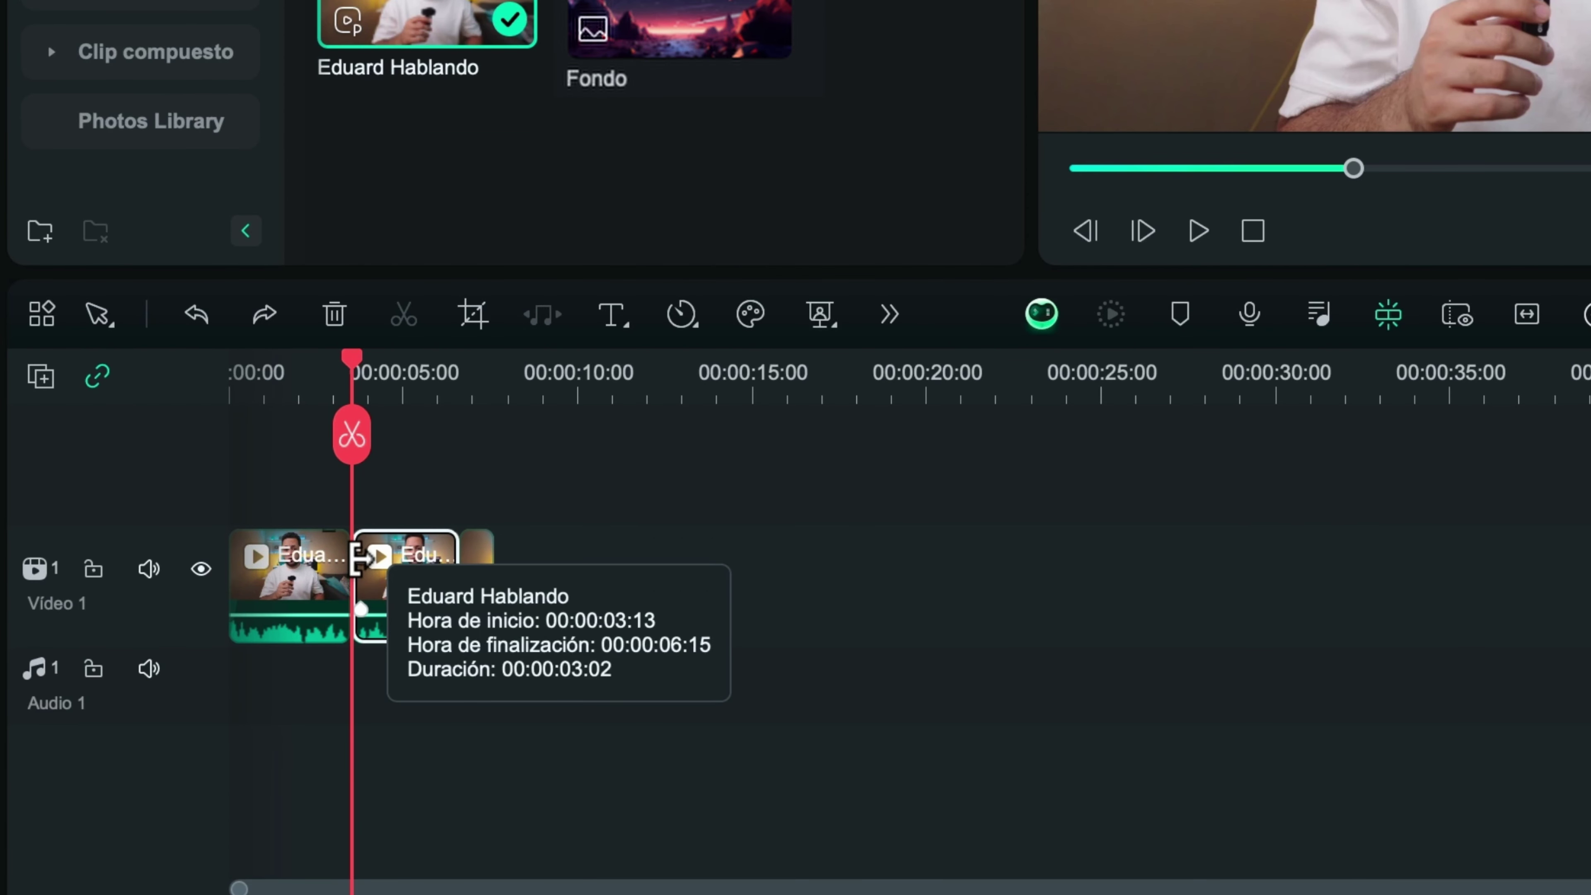
Ripple-trim the start of the middle segment and delete that segment from the Video 1 track
drag(360, 556, 405, 556)
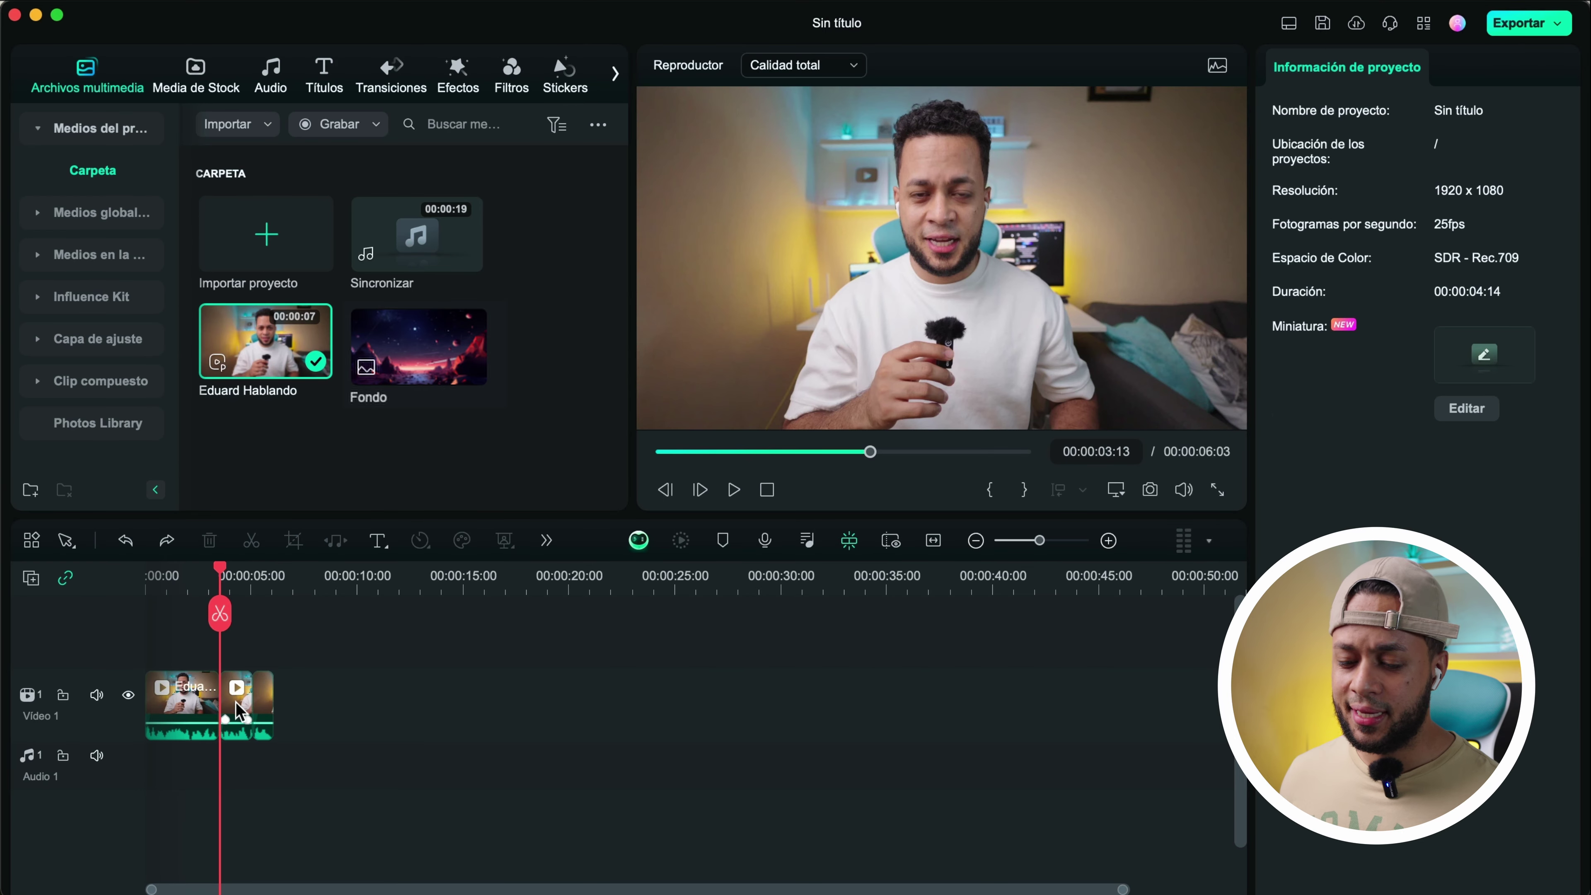
click(238, 710)
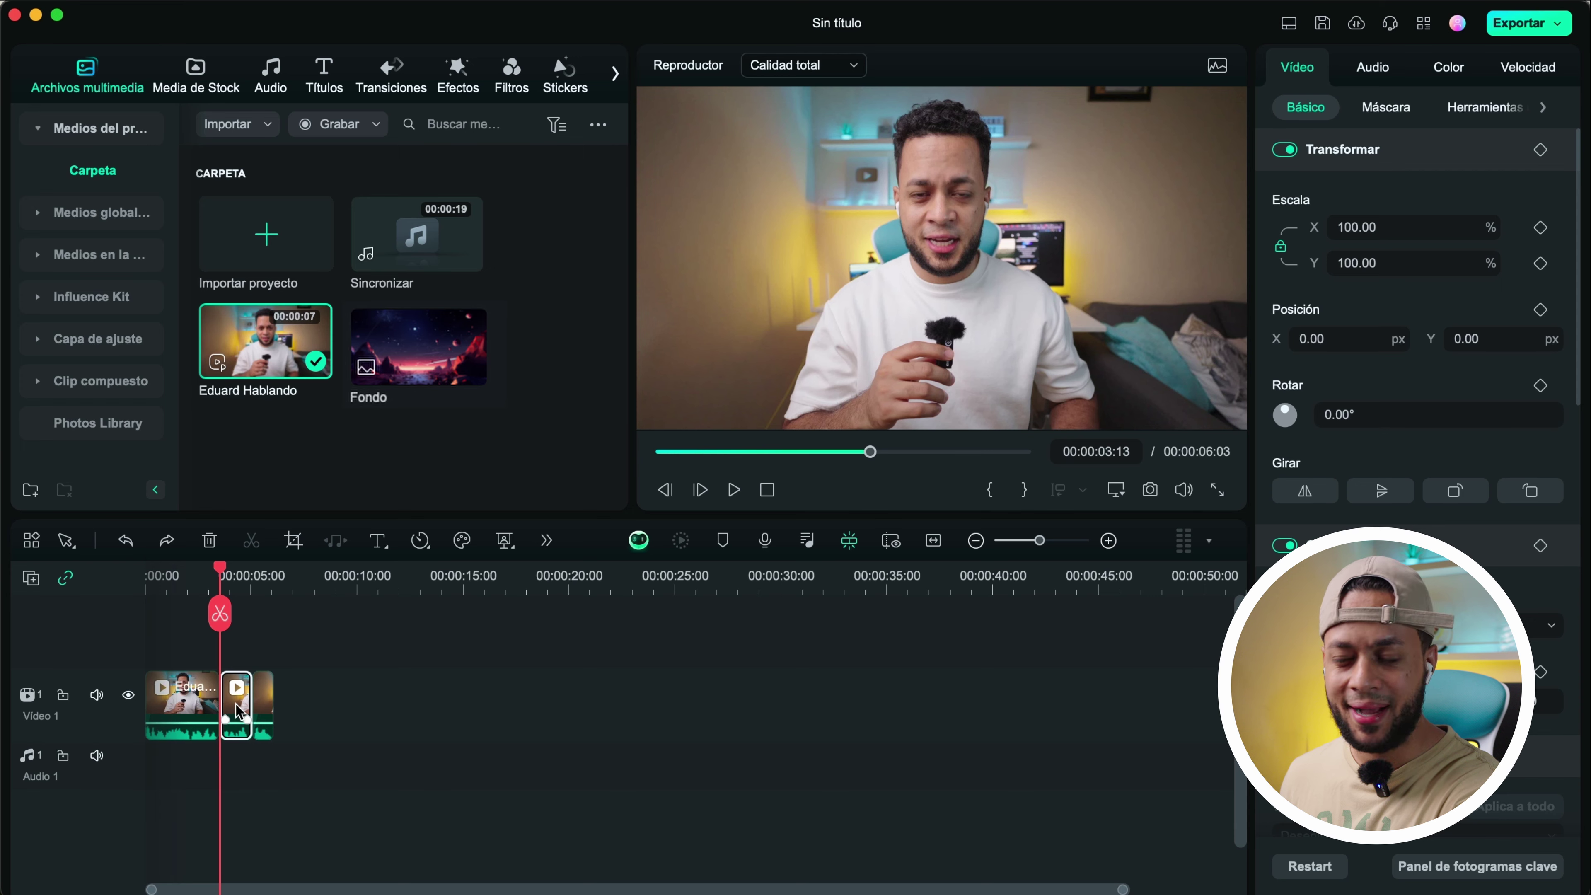
key(BackSpace)
drag(238, 710, 383, 692)
drag(591, 582, 621, 577)
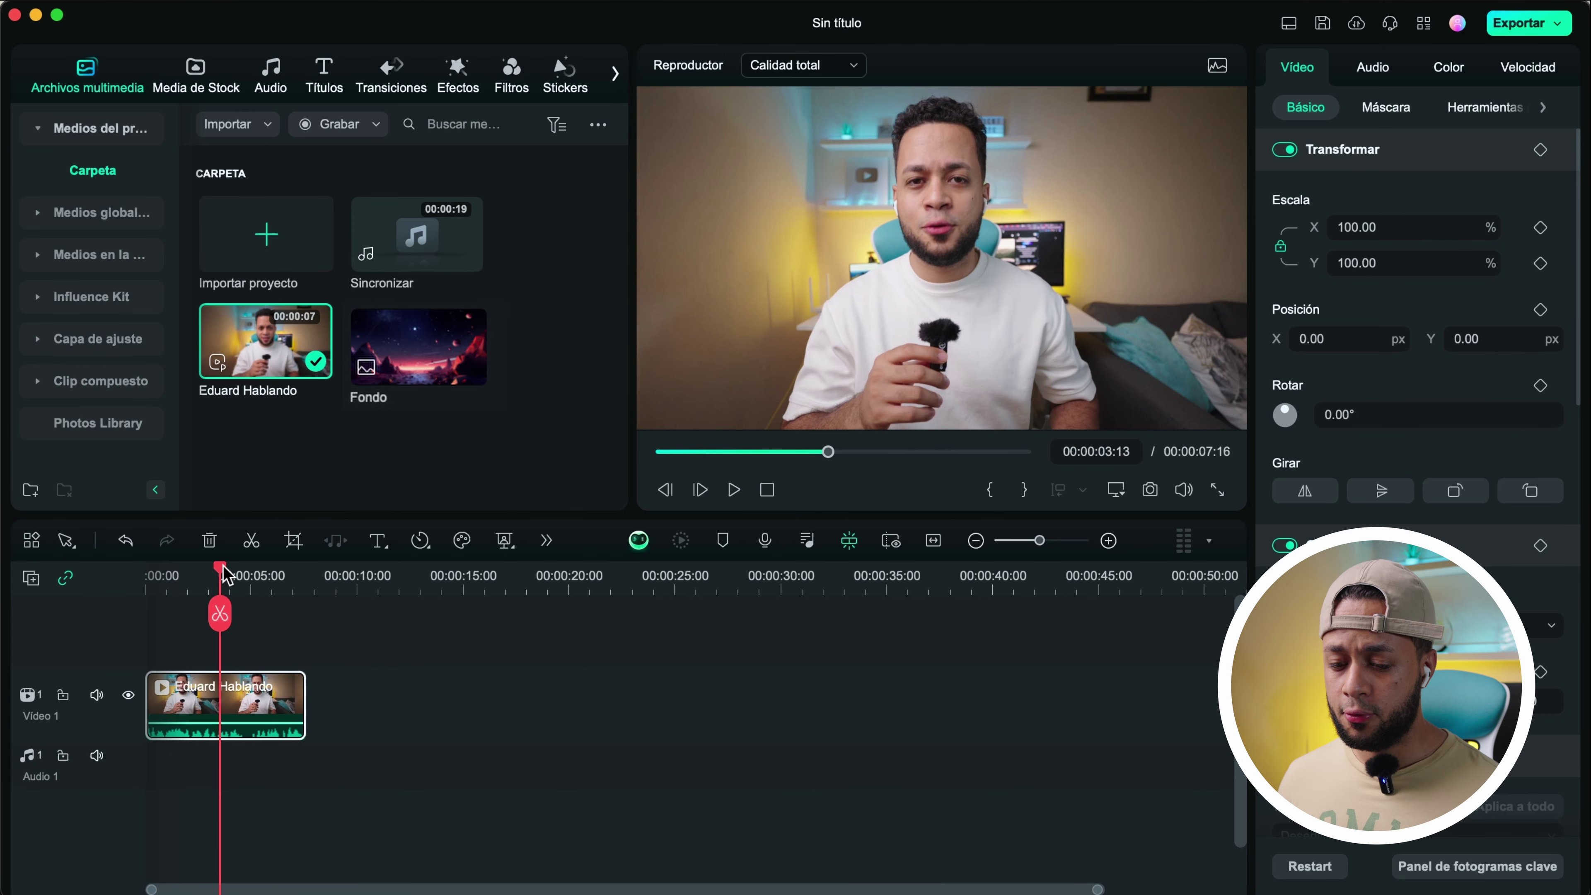
Split the full clip on the Video 1 track at 00:00:05:13 and at 00:00:02:15
drag(225, 573, 261, 574)
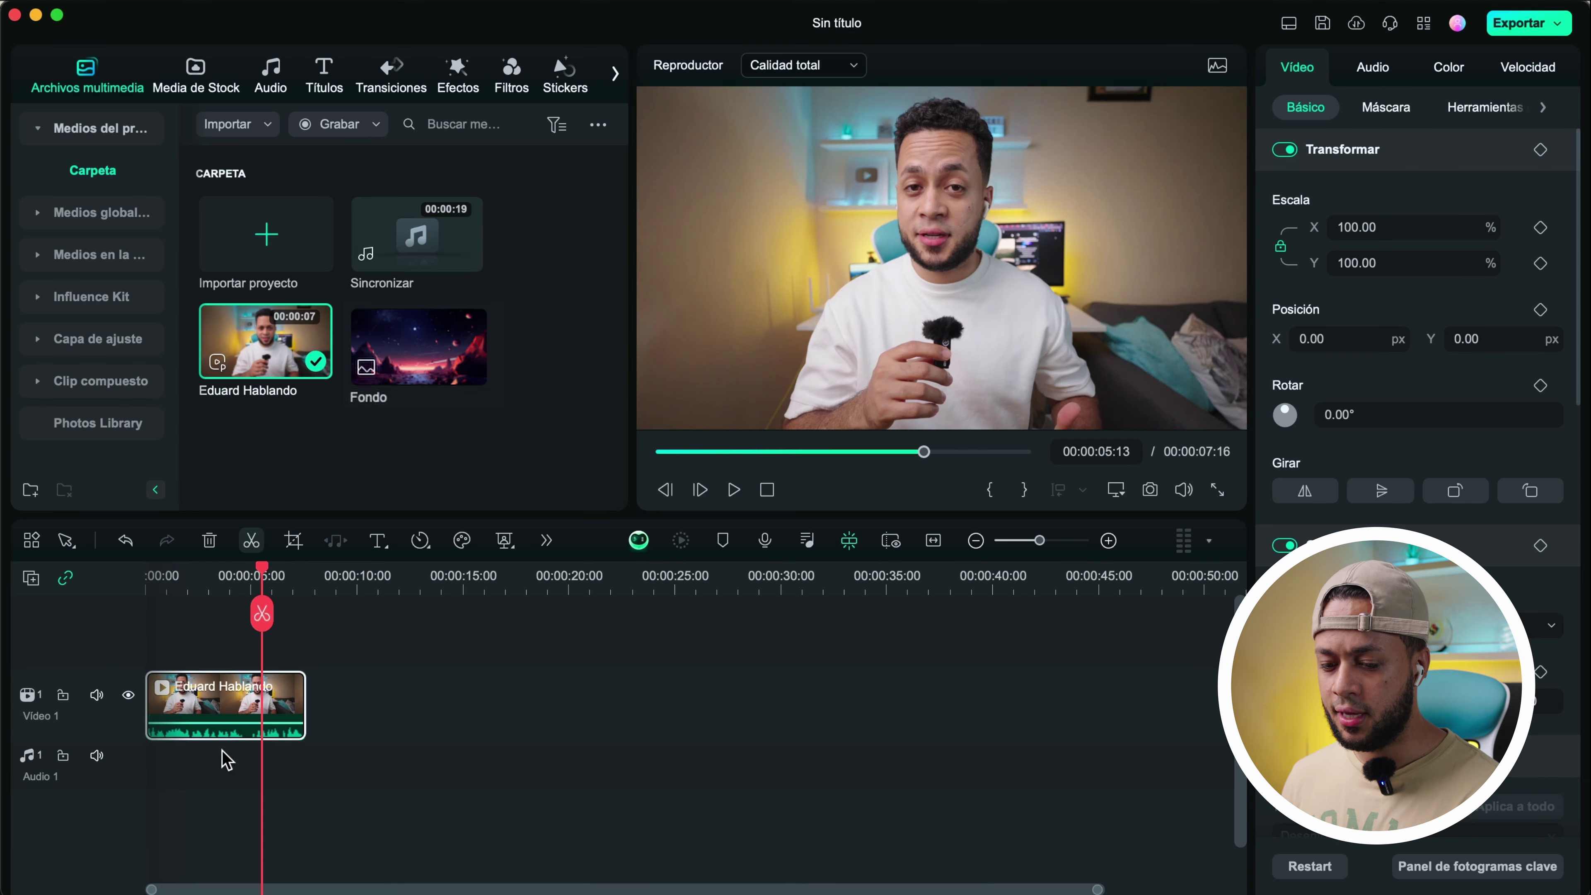
key(x)
drag(263, 568, 202, 585)
key(x)
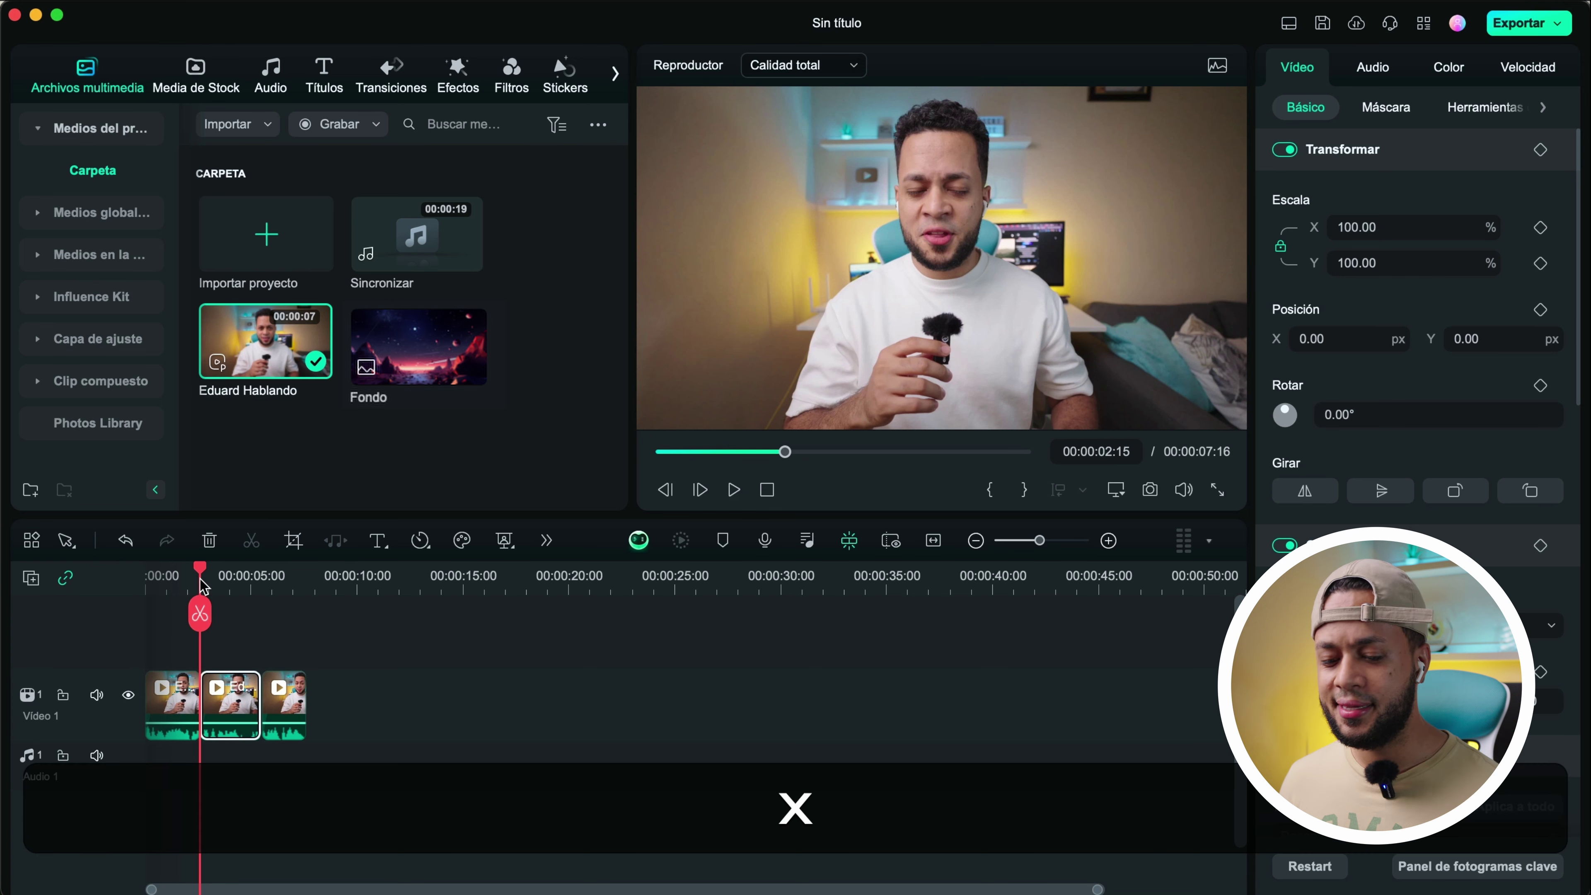
drag(206, 719, 206, 718)
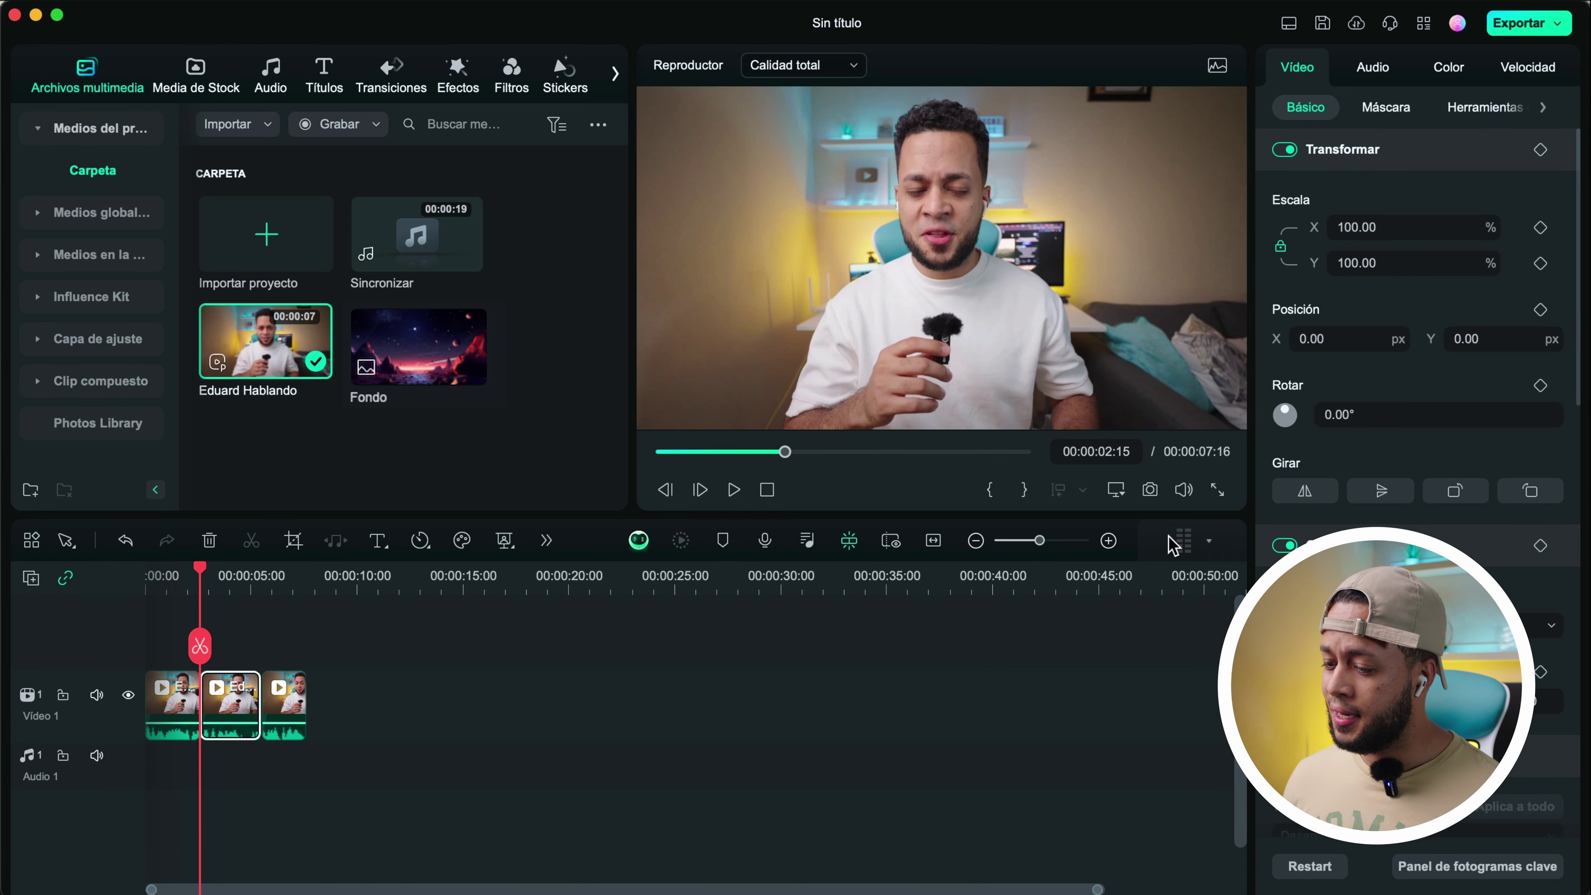
Zoom in on the timeline to enlarge the three clip segments, and reduce the zoom slightly
click(1107, 543)
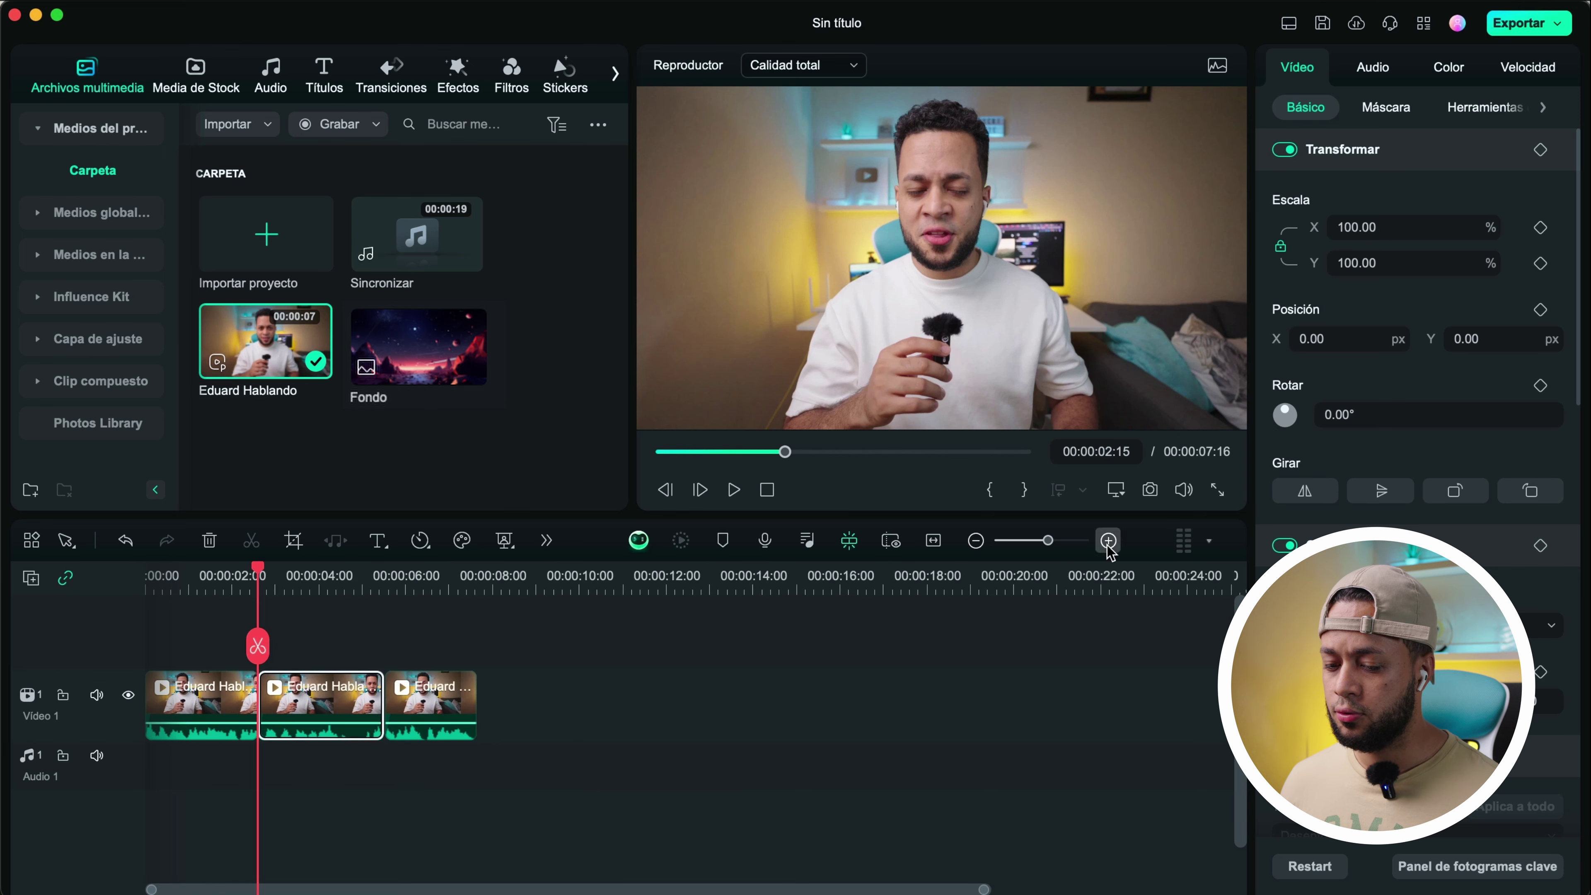
click(1107, 542)
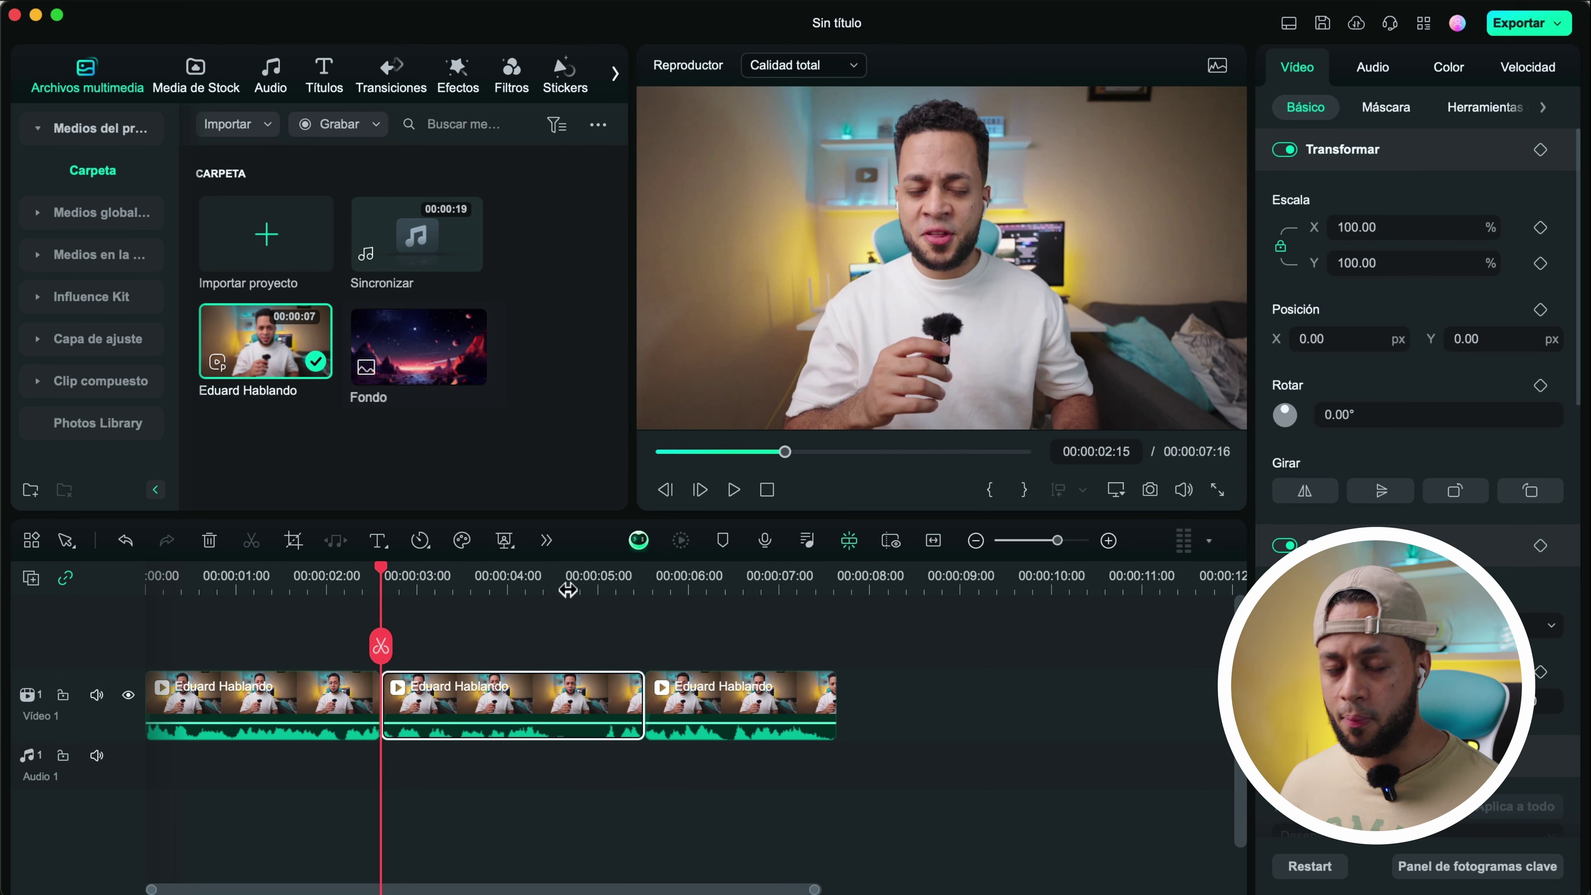
drag(565, 588, 485, 602)
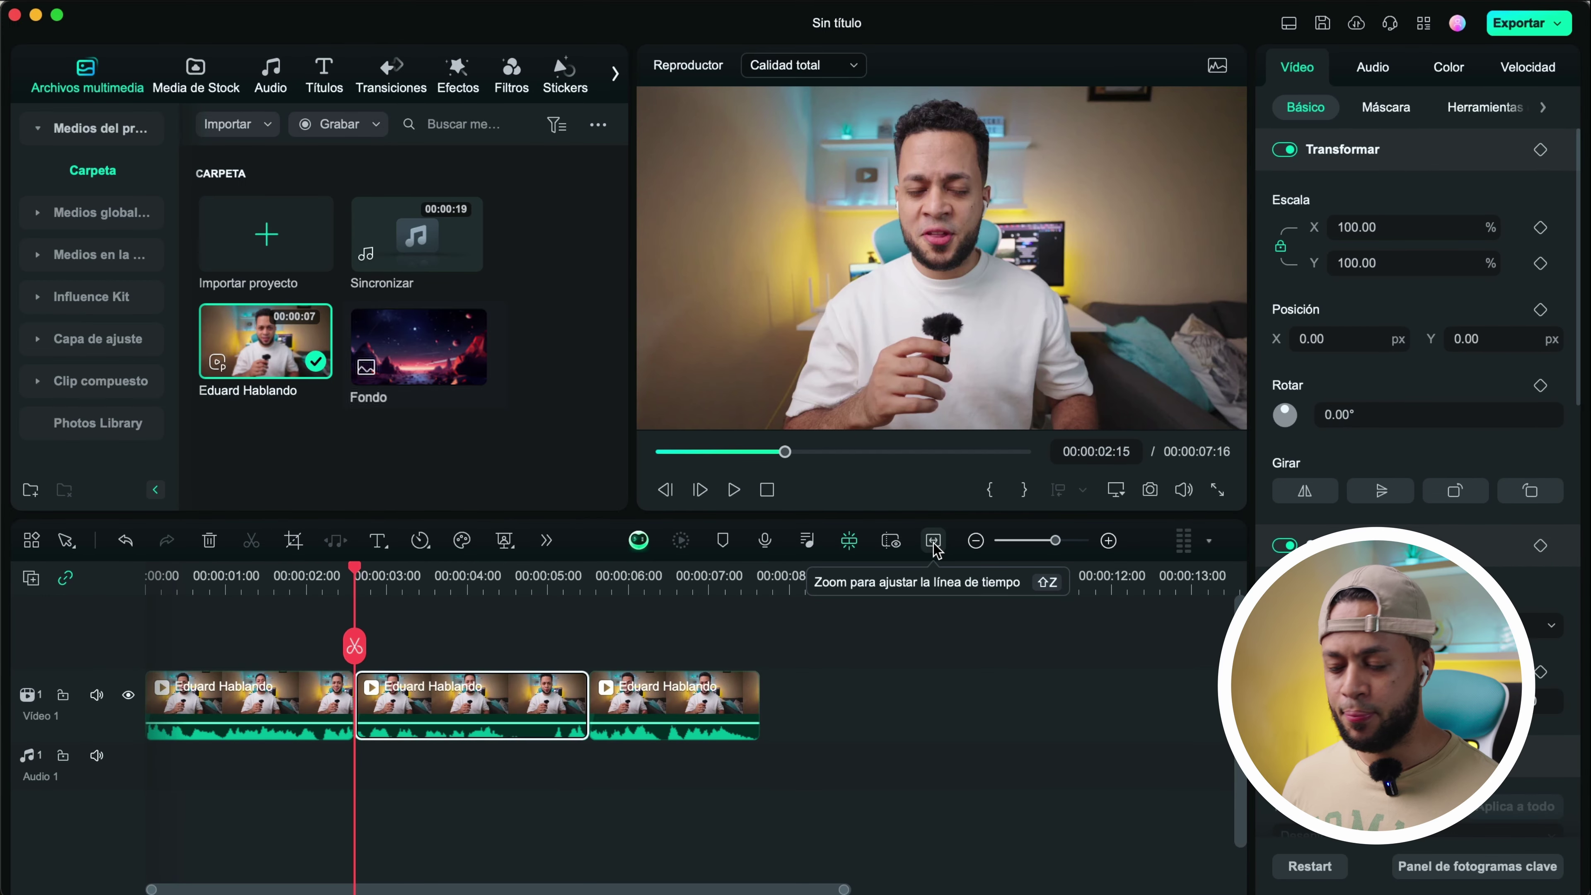
Delete the last of the three clip segments on the Video 1 track and fit the timeline in view
click(933, 541)
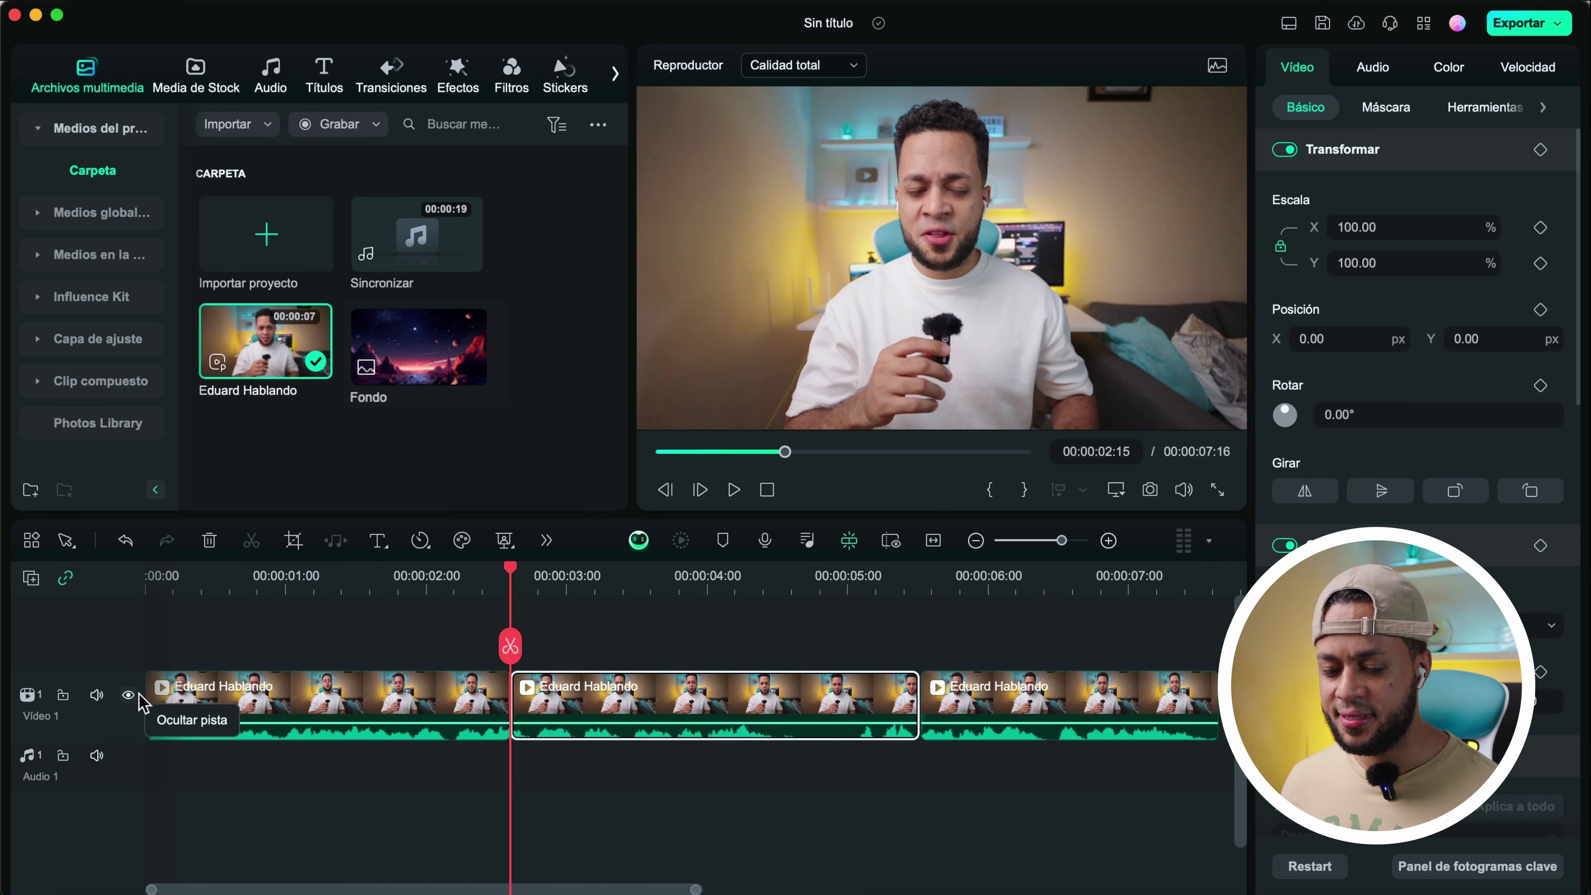
click(1085, 714)
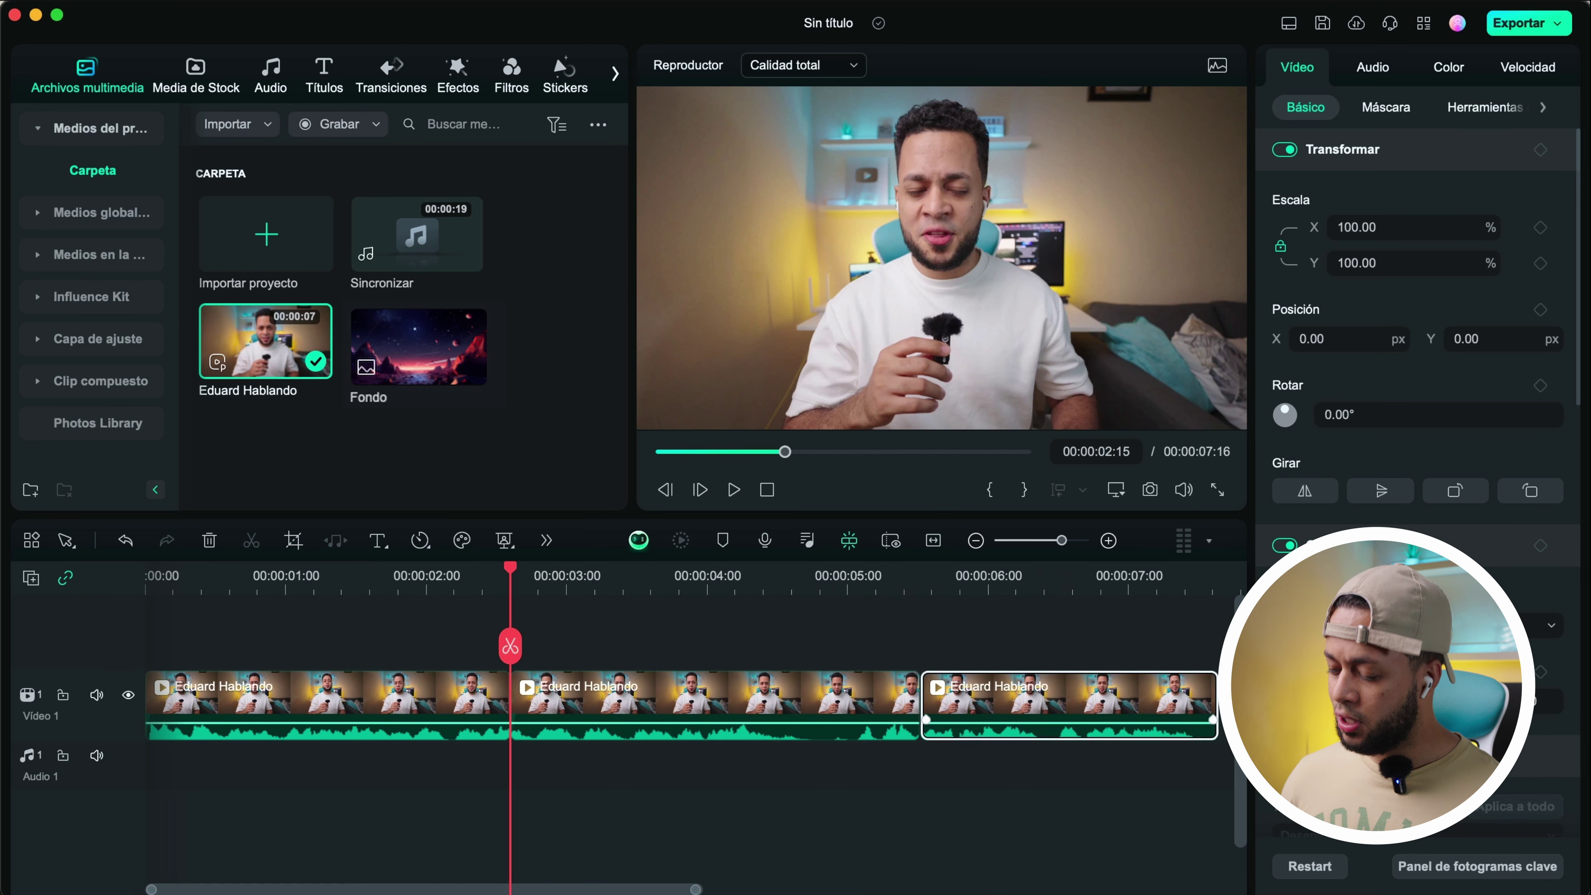
key(BackSpace)
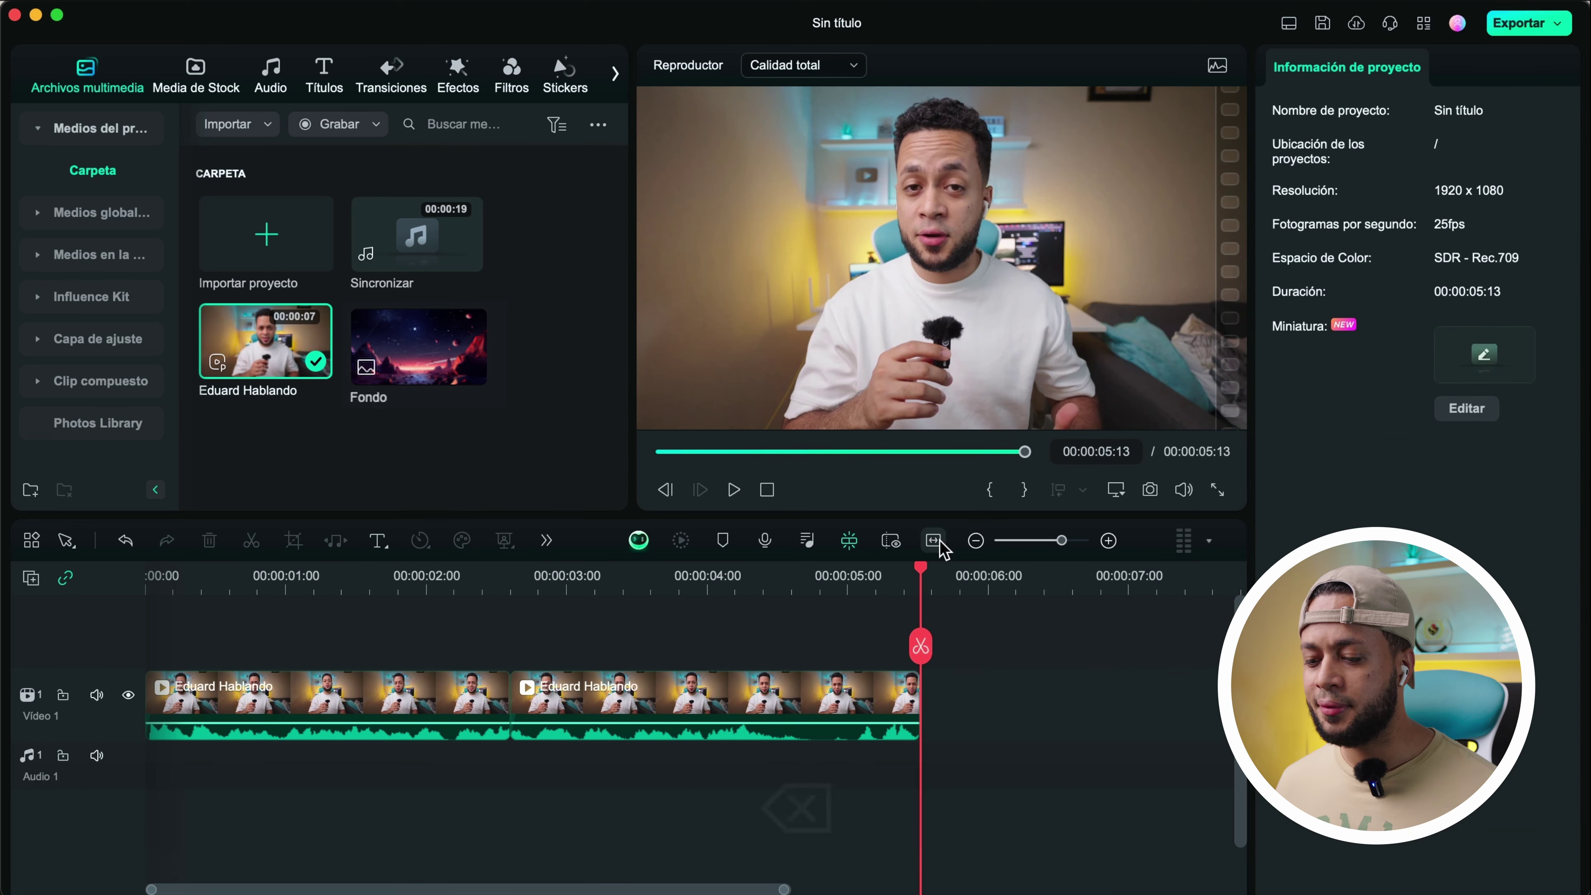
click(935, 541)
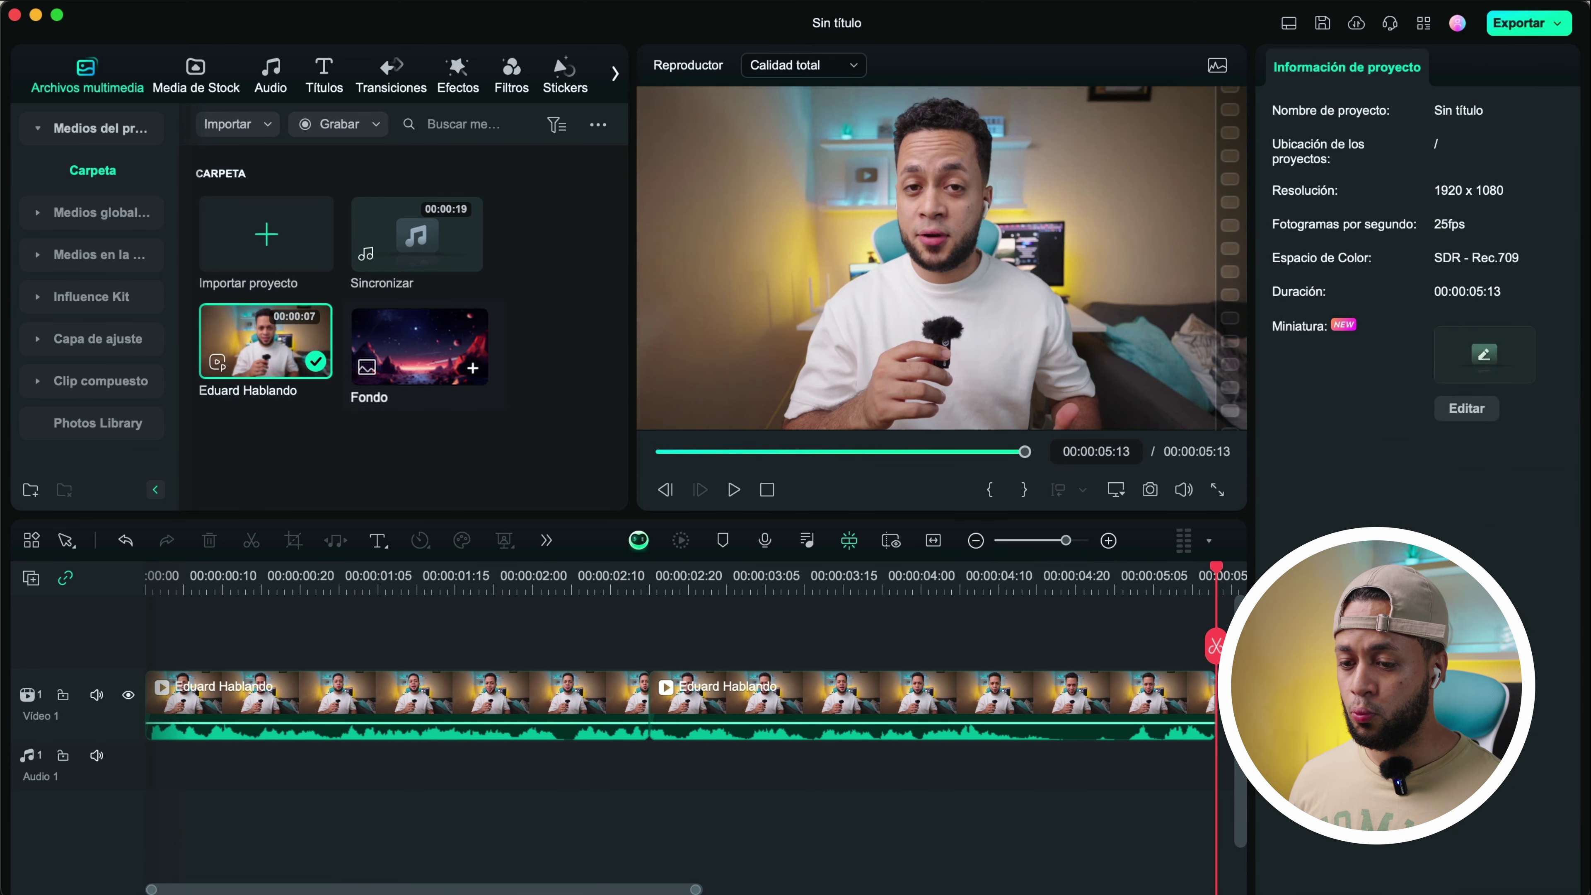
Append the Fondo image and the Sincronizar audio to the timeline, and fit the entire timeline in view
click(473, 368)
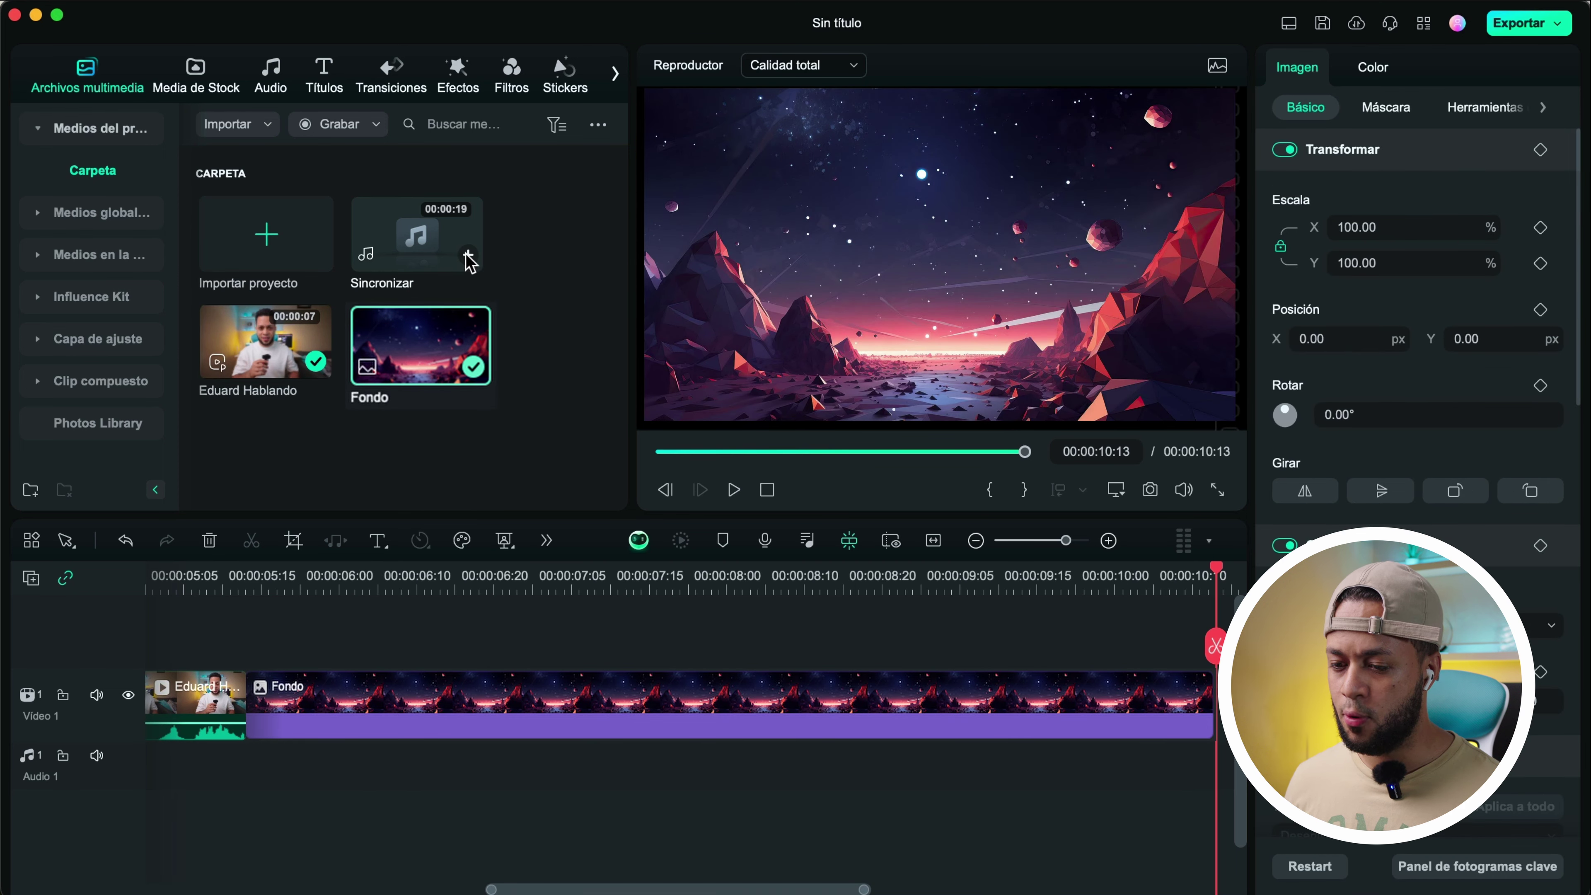
click(468, 254)
click(934, 542)
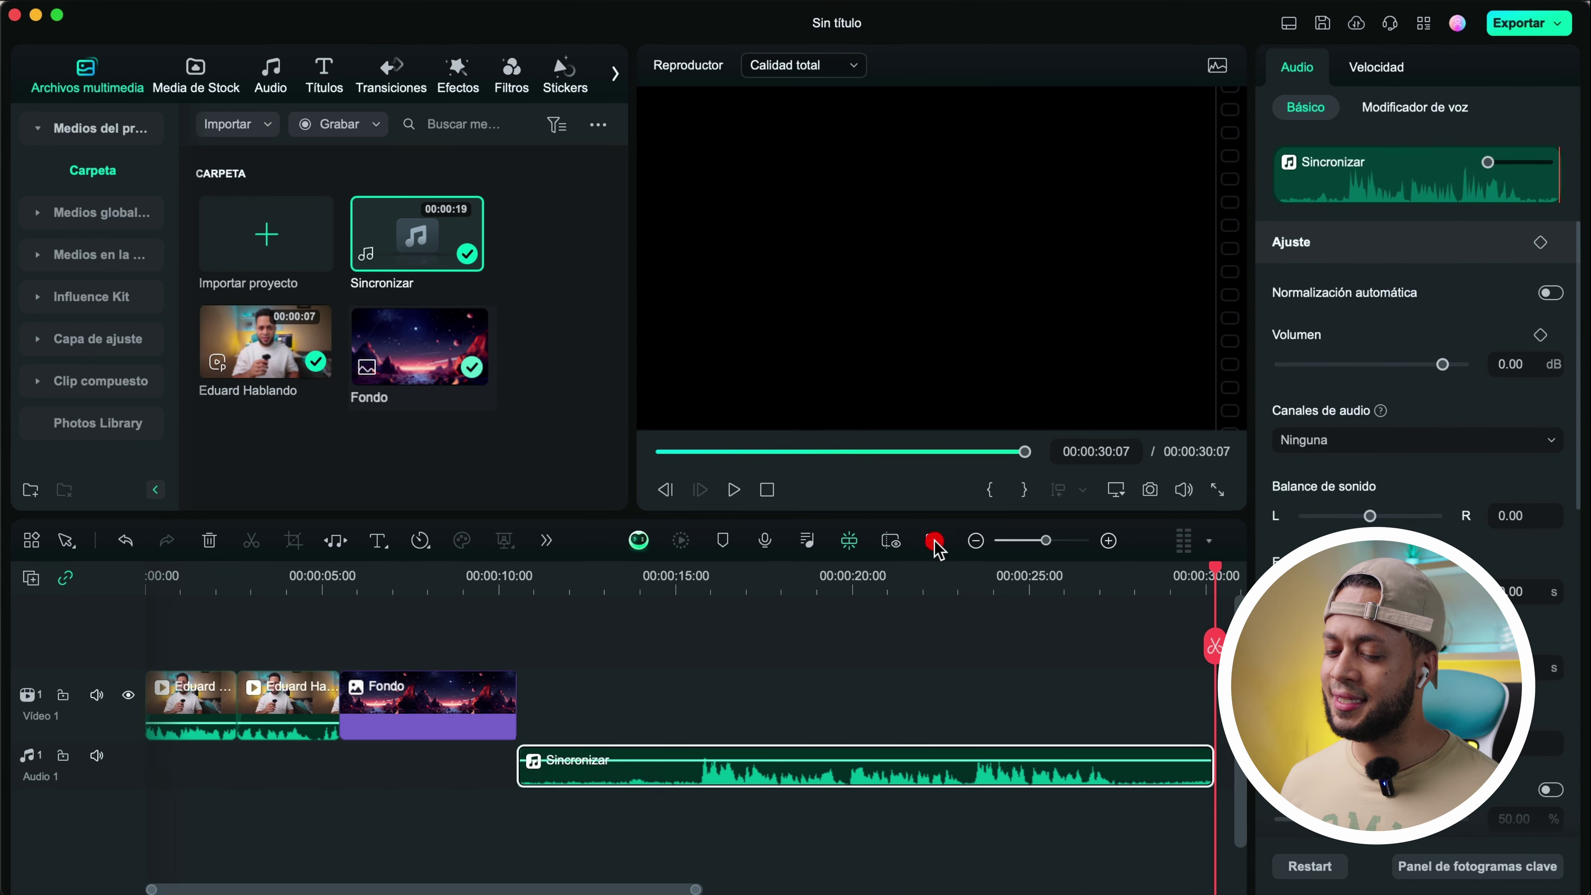
Turn on the timeline's hover preview and scrub the playhead across the clips, ending at 00:00:00:22
key(Left)
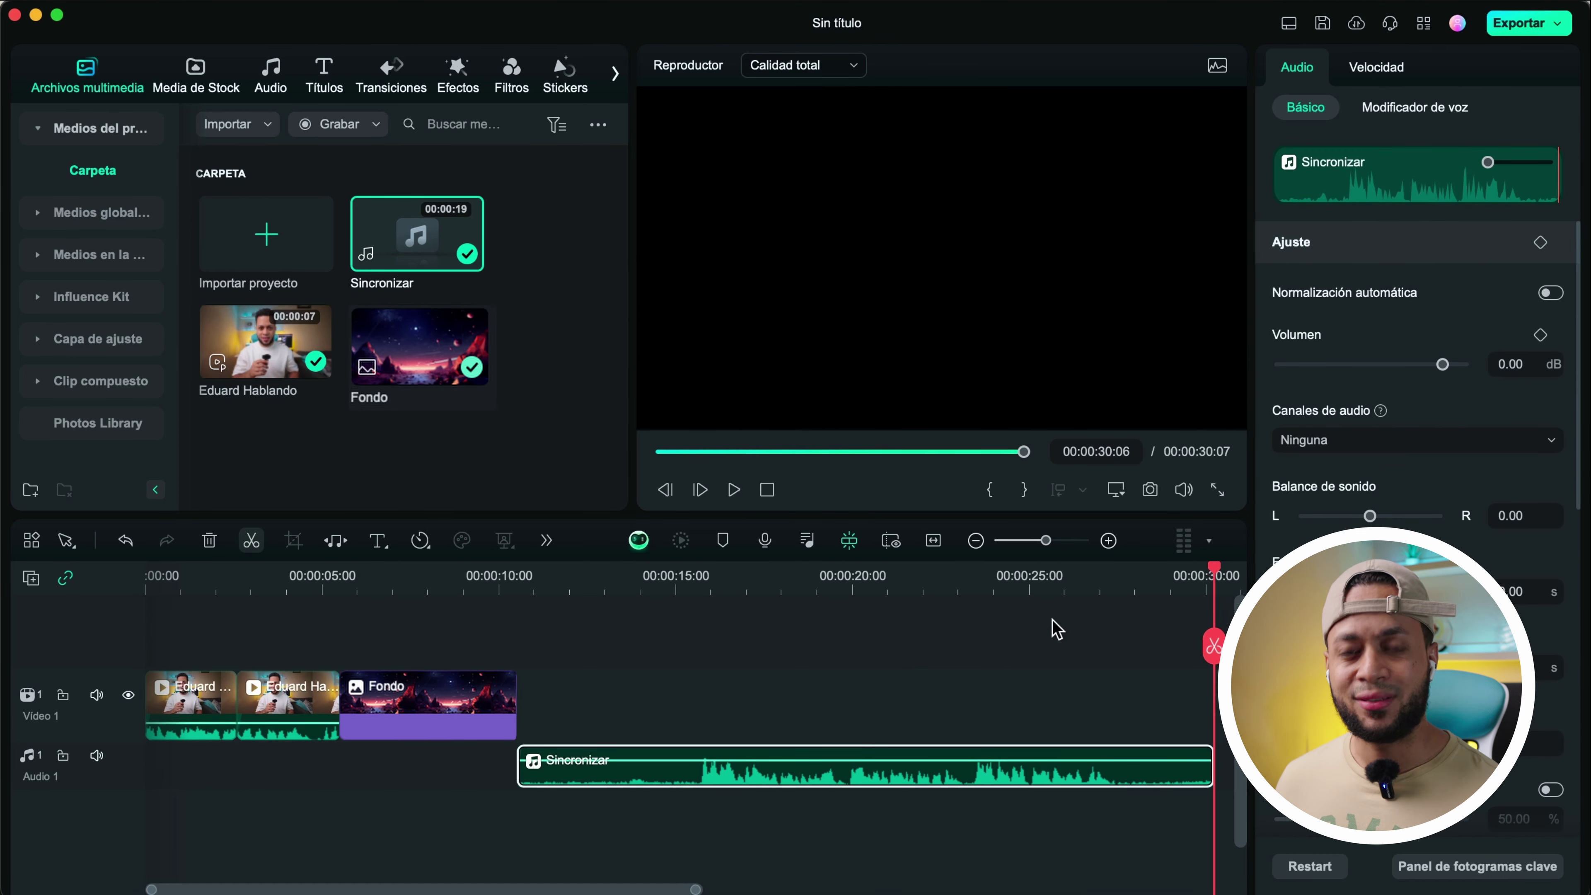
drag(1218, 575, 264, 617)
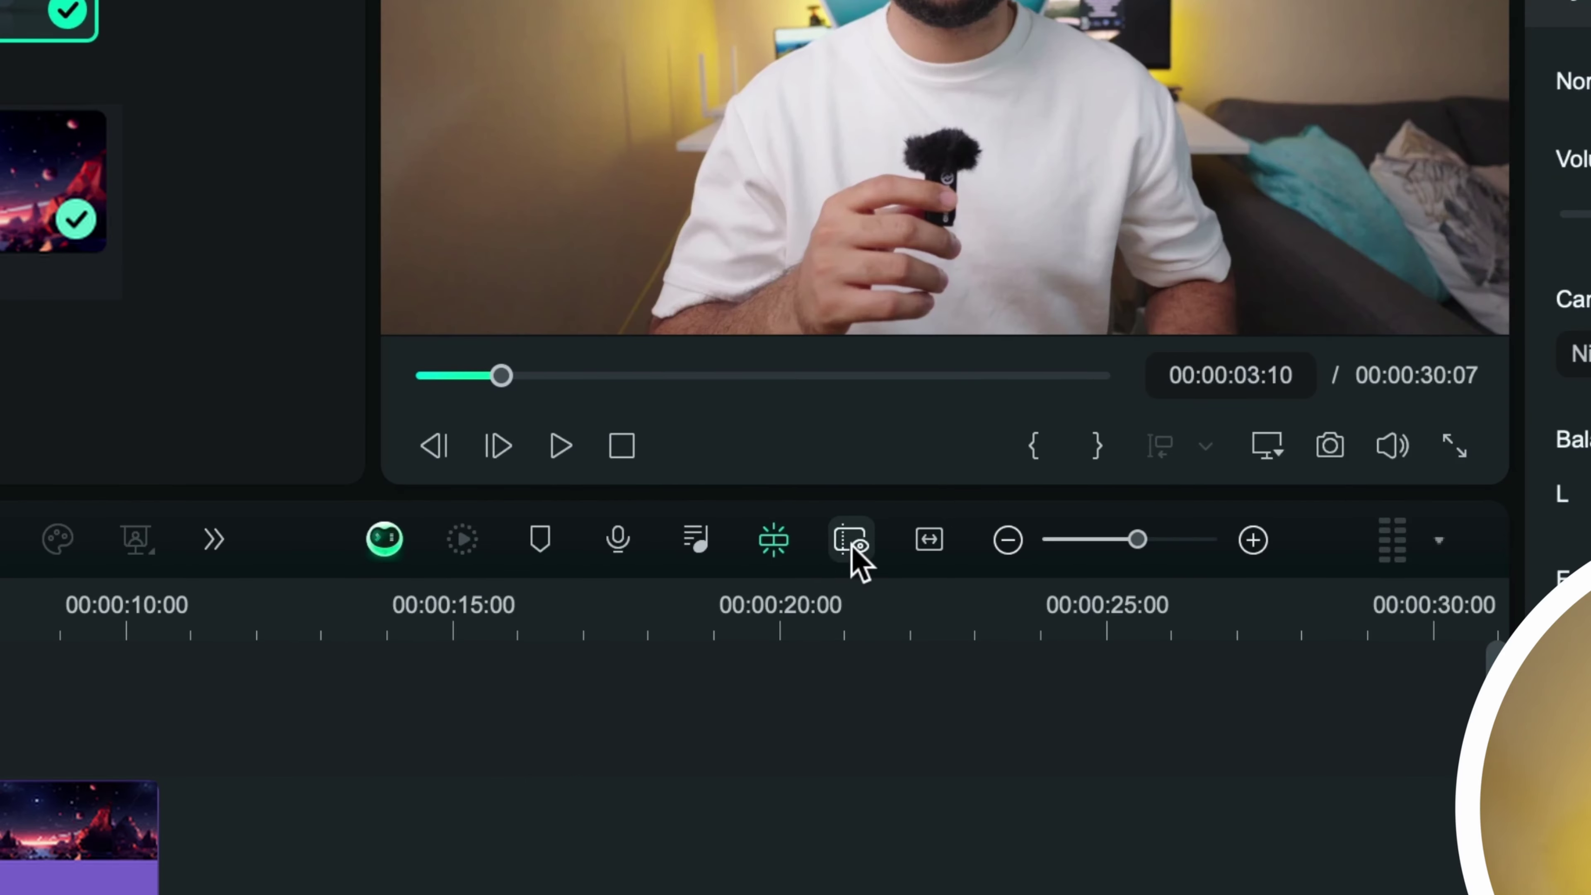
click(891, 540)
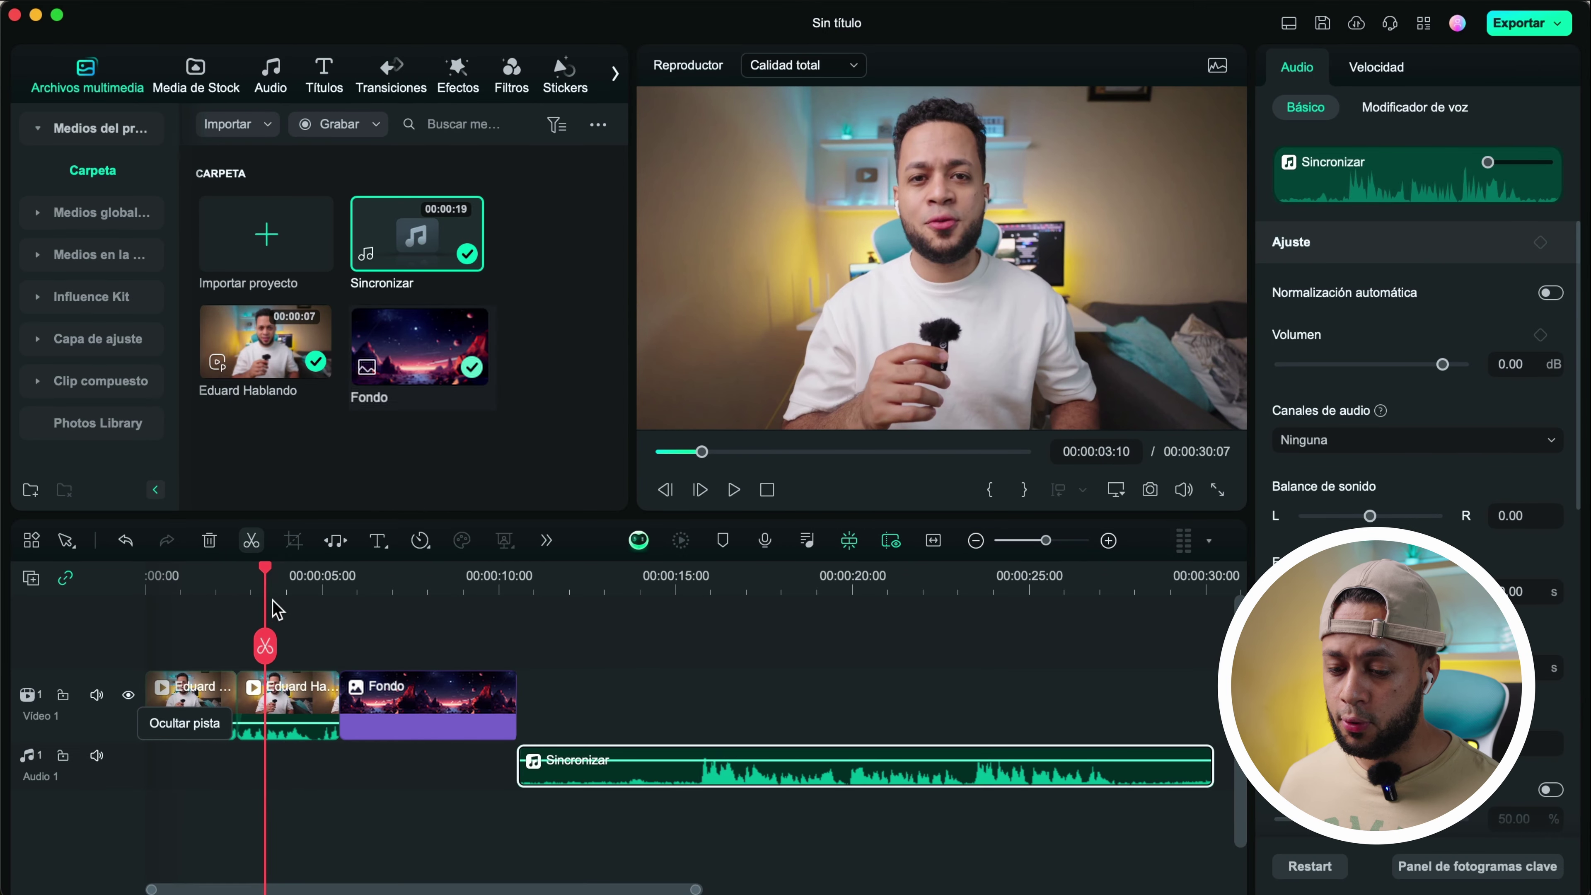
drag(269, 573, 253, 605)
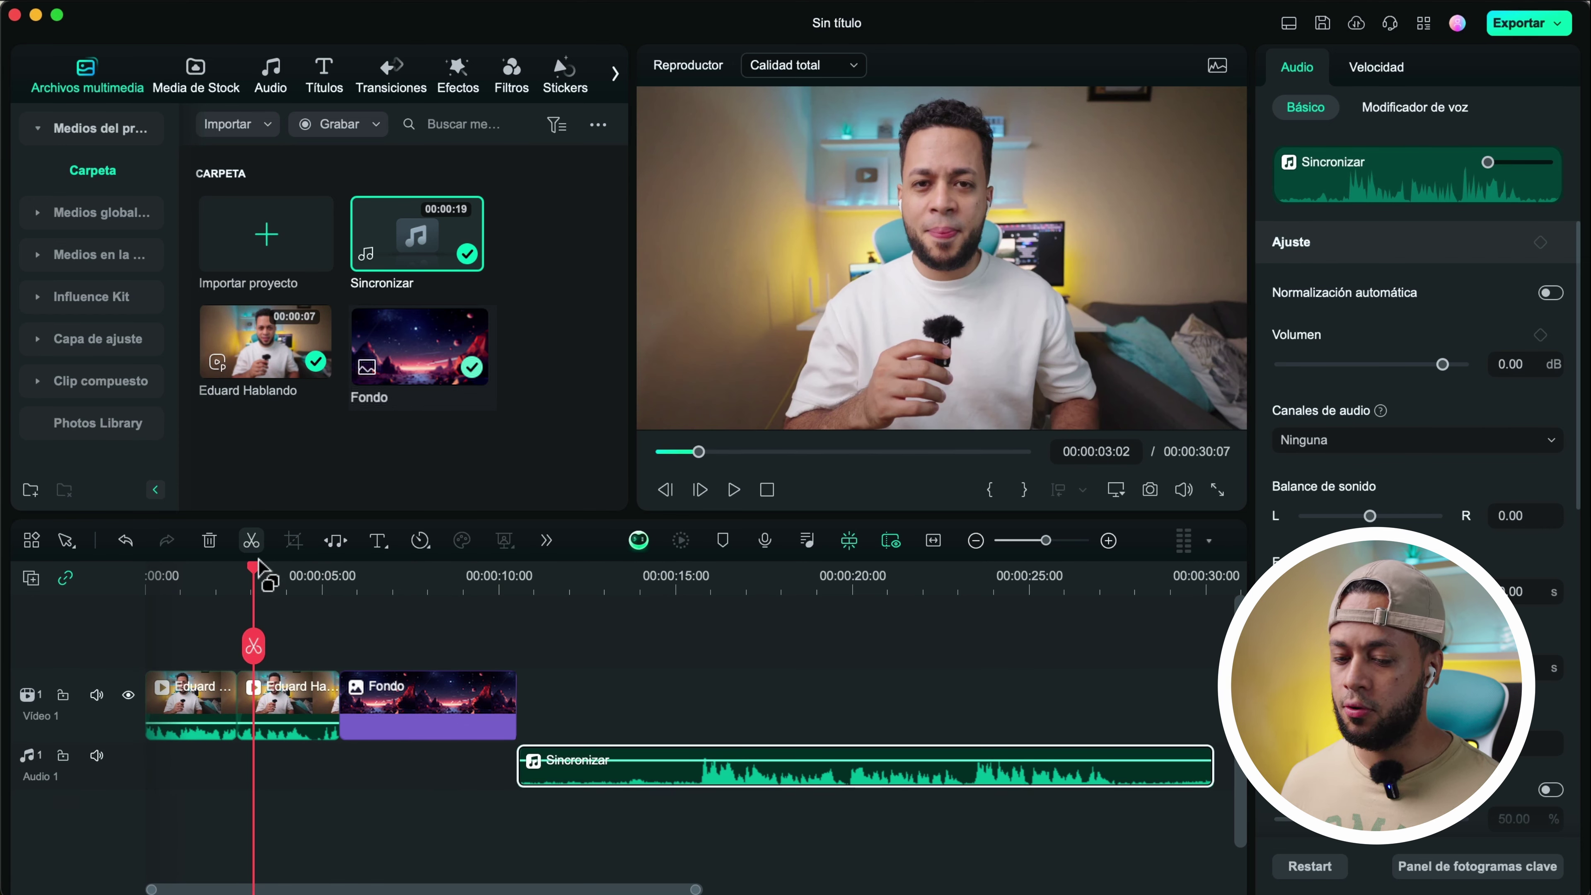
drag(259, 570, 744, 645)
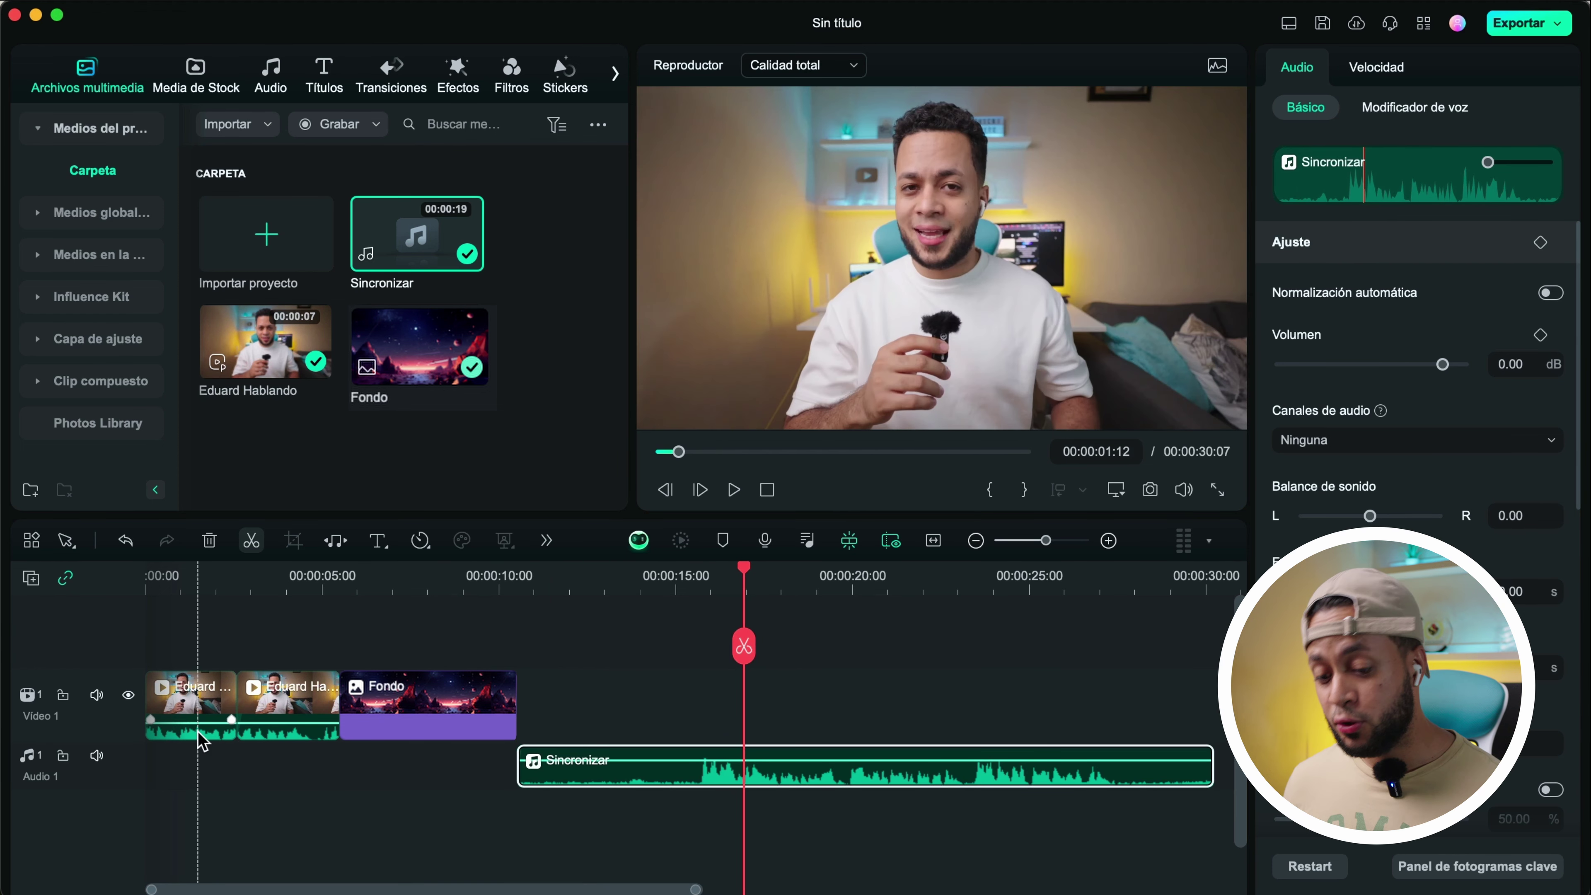
click(177, 577)
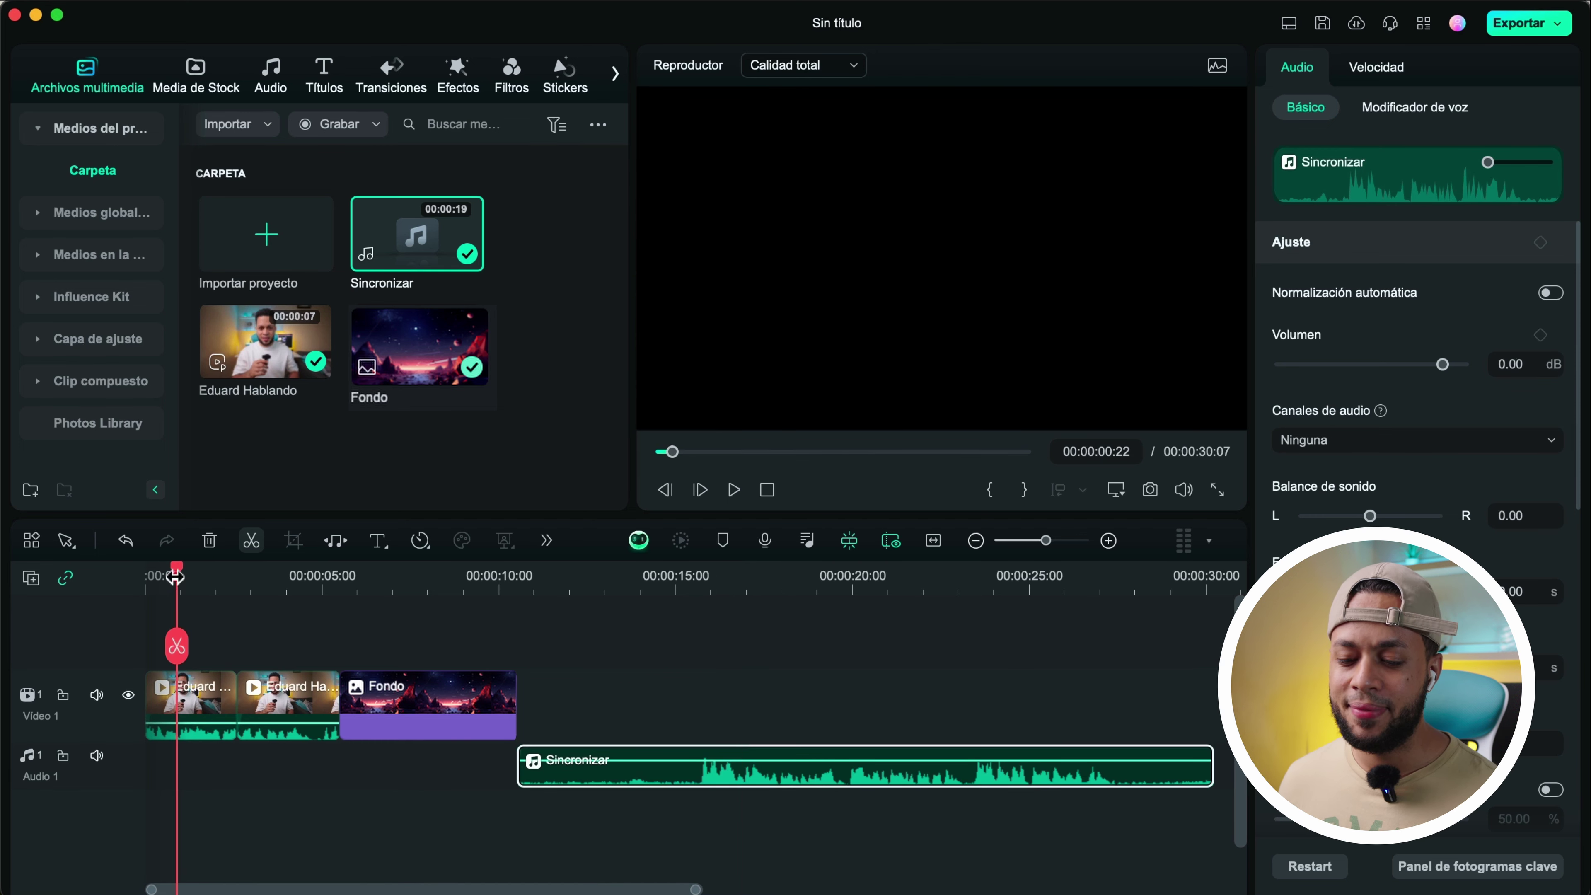
Enlarge the timeline to place the playhead at 00:00:03:17, and fit all the clips in view
click(1107, 541)
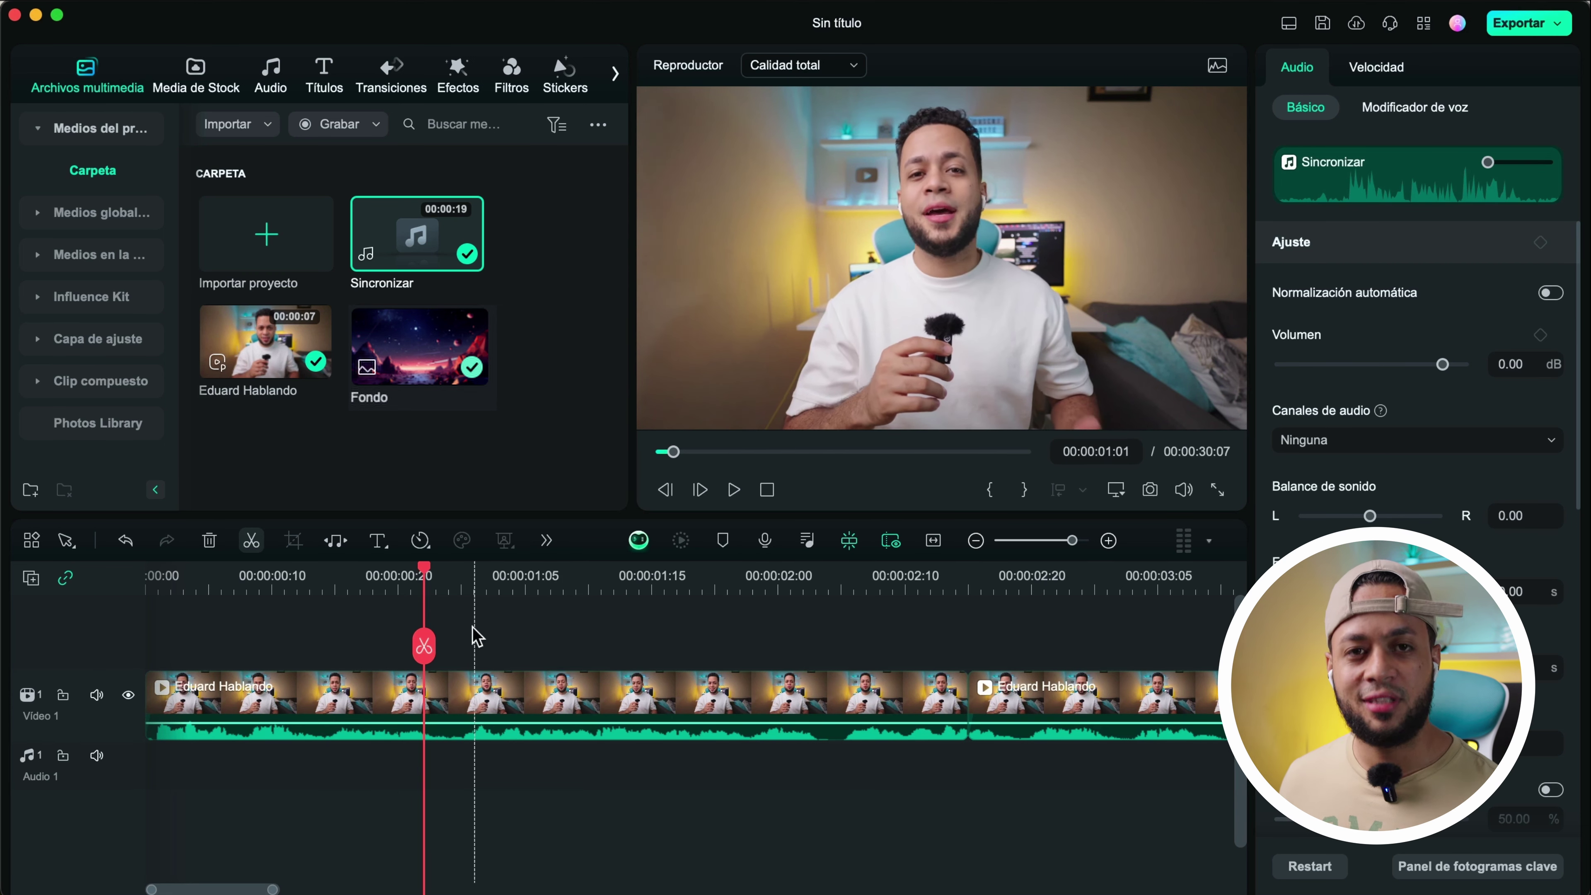
drag(436, 665, 781, 646)
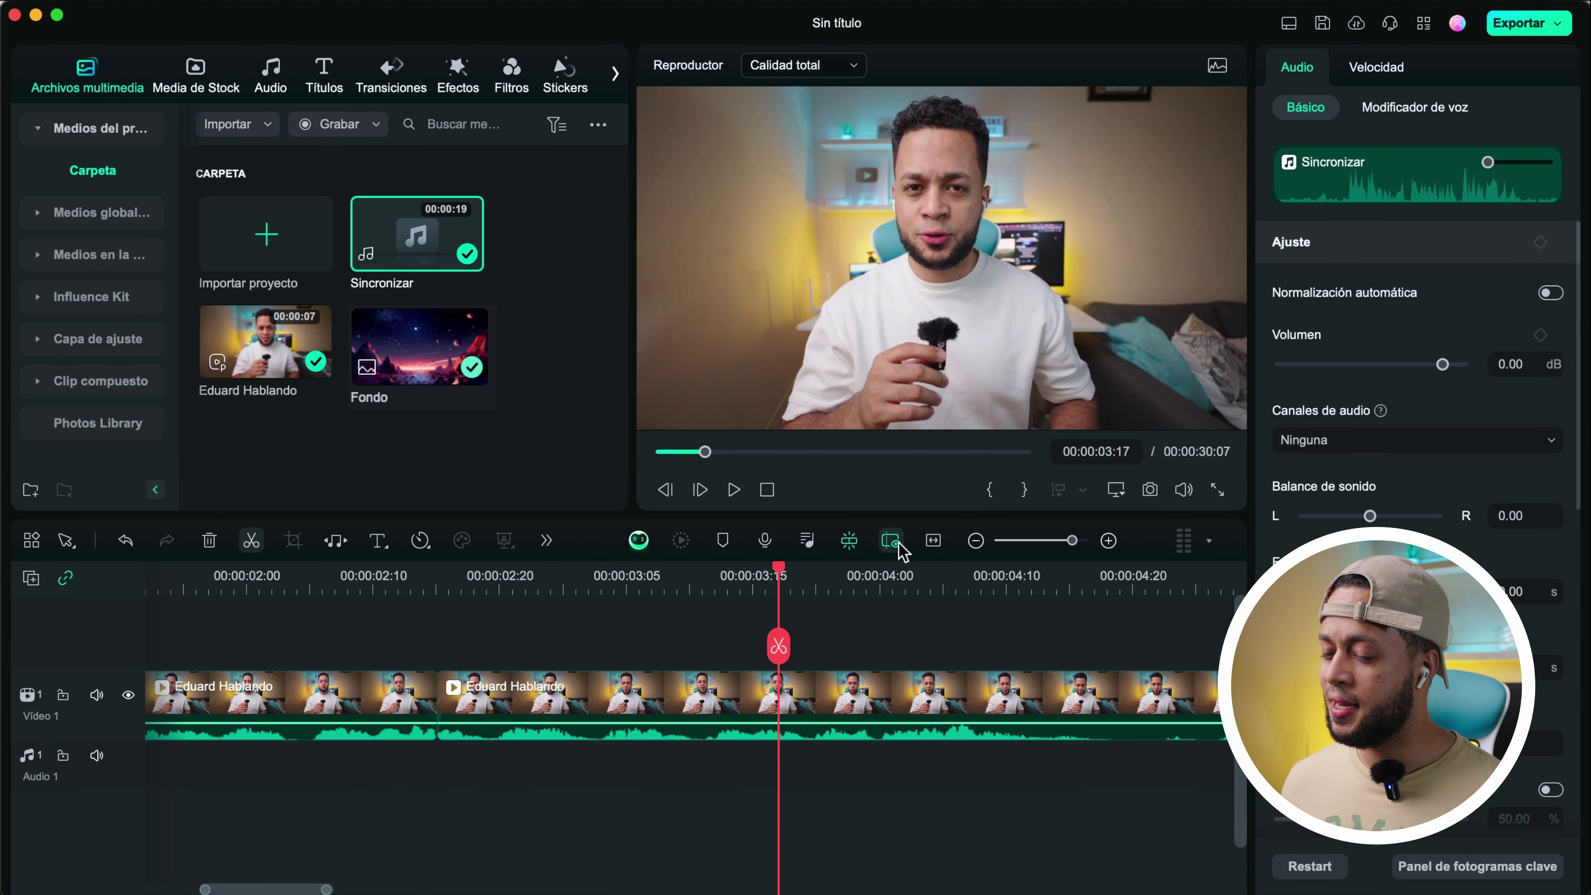
click(933, 540)
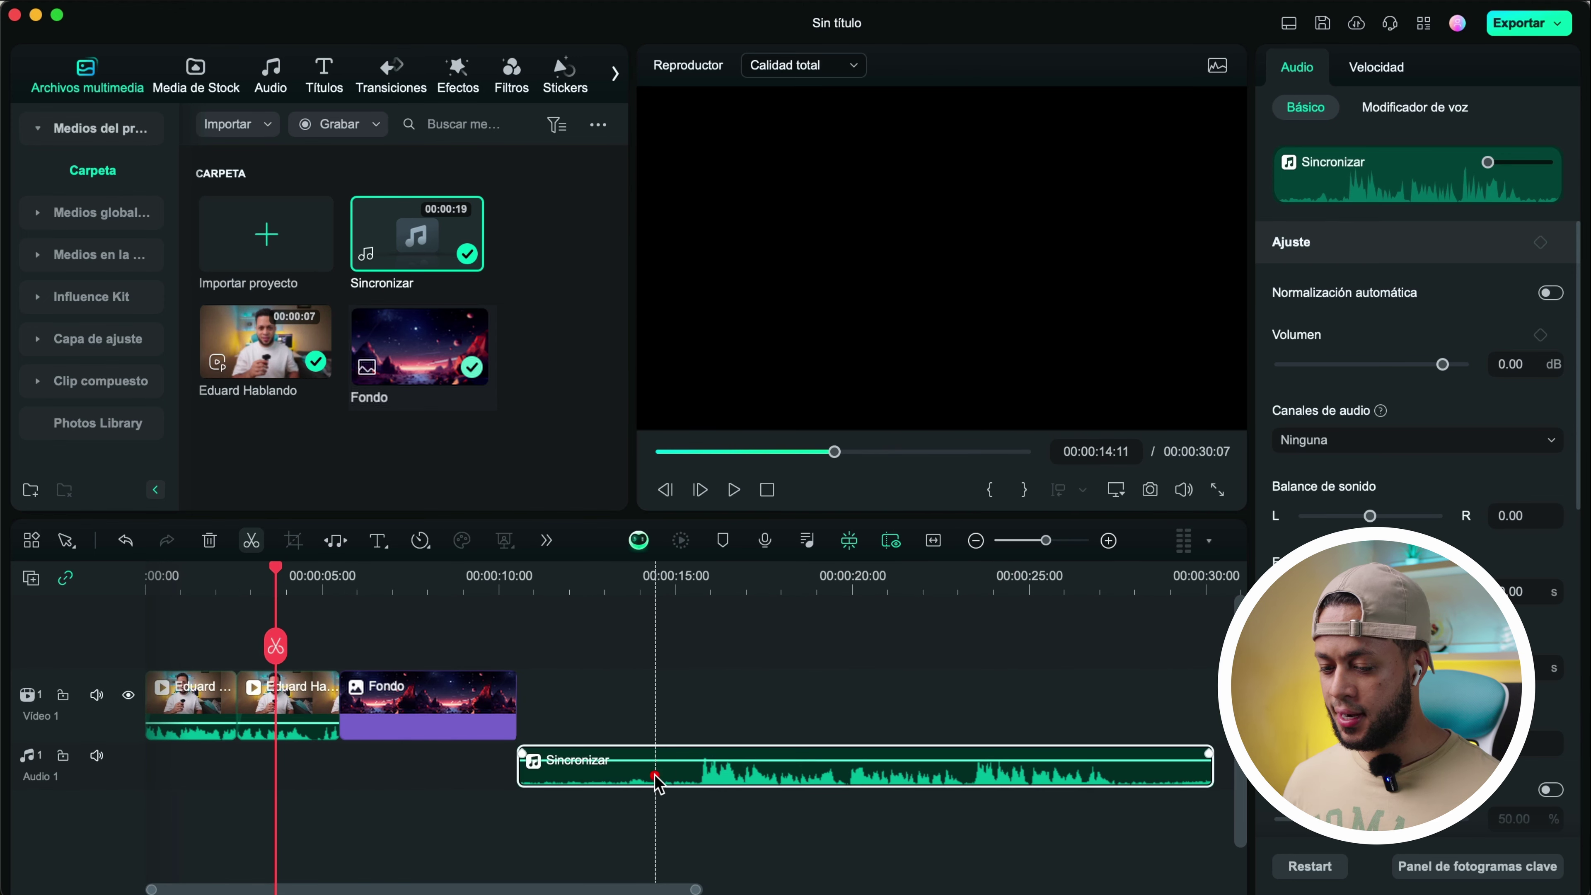
Delete the Sincronizar audio and the Fondo image from the timeline
click(657, 780)
key(BackSpace)
click(420, 707)
key(BackSpace)
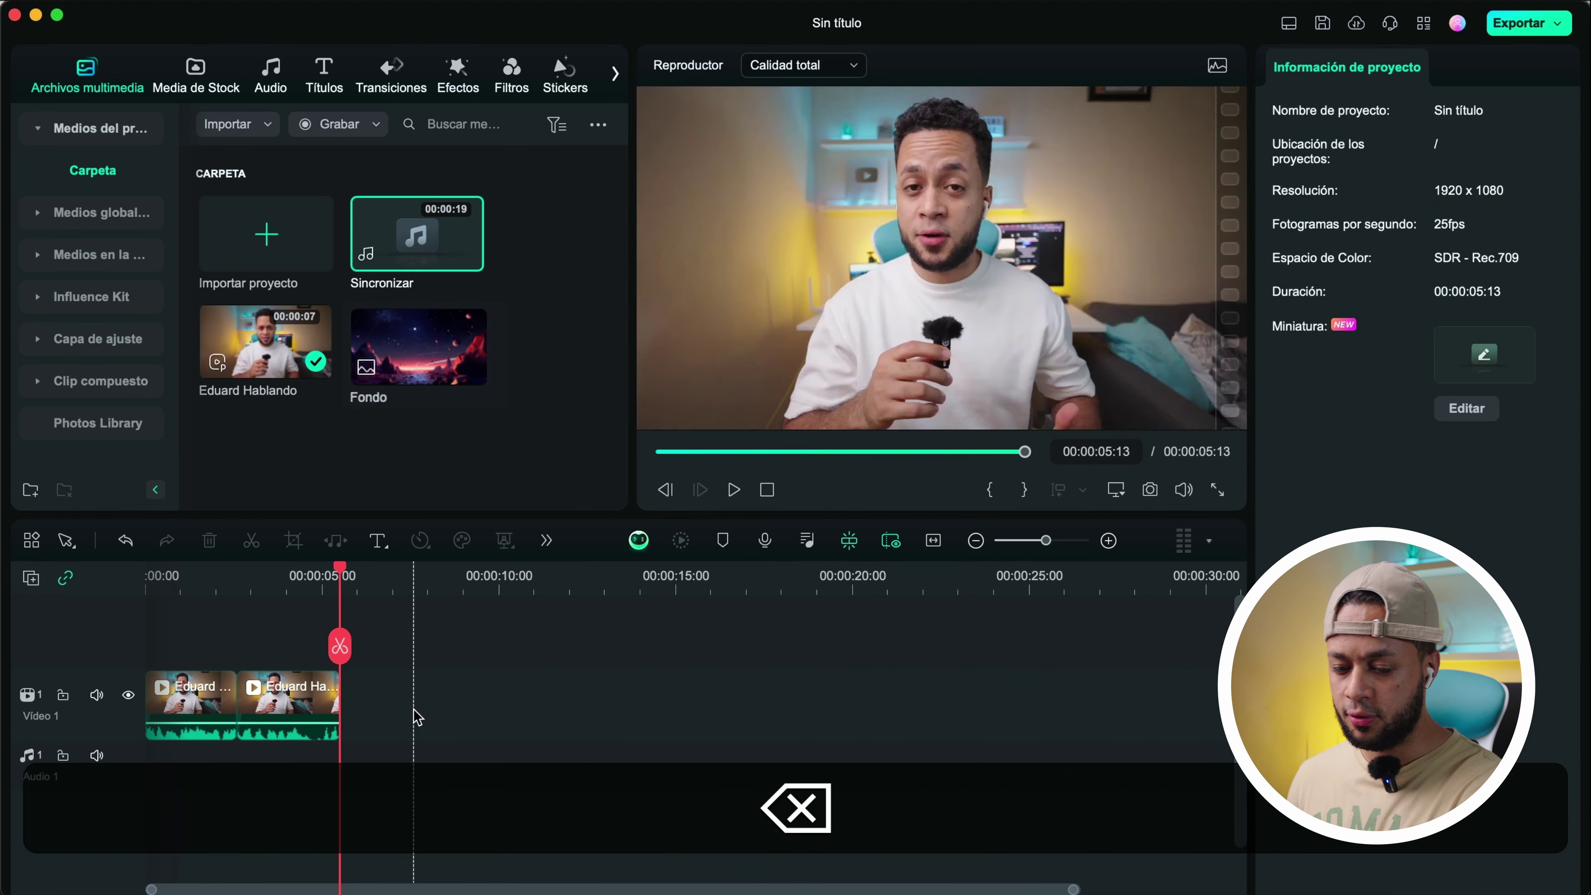
Delete the second video segment and extend the end of the first segment to the clip's full length
click(320, 707)
key(BackSpace)
drag(235, 689, 674, 686)
Move the clip away from the start of the Video 1 track and remove the empty gap before it
drag(319, 701, 381, 701)
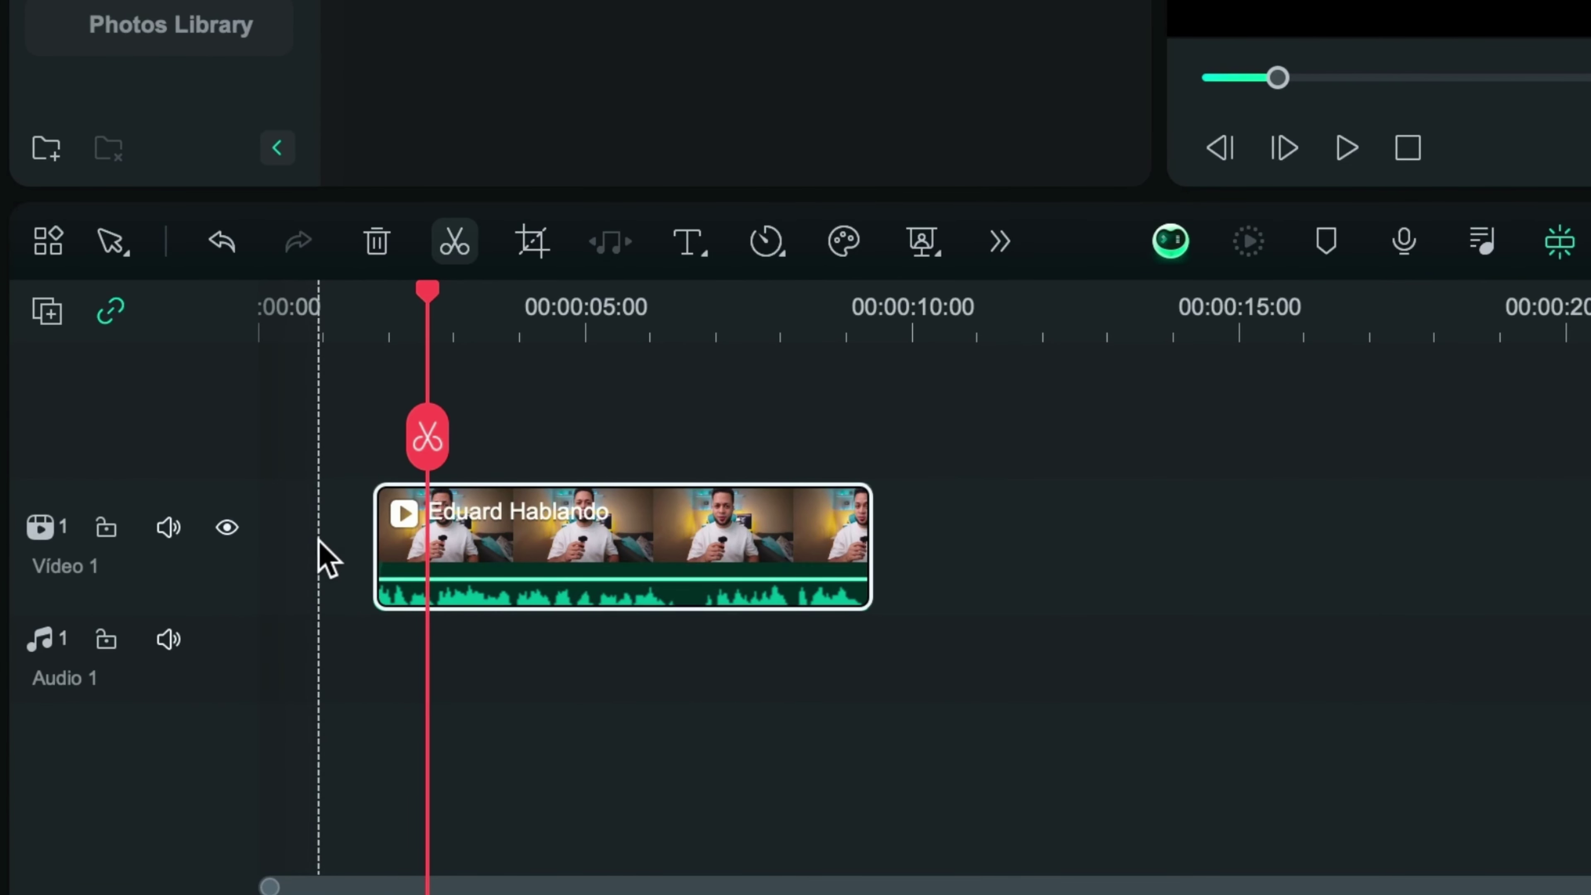
click(320, 564)
click(314, 551)
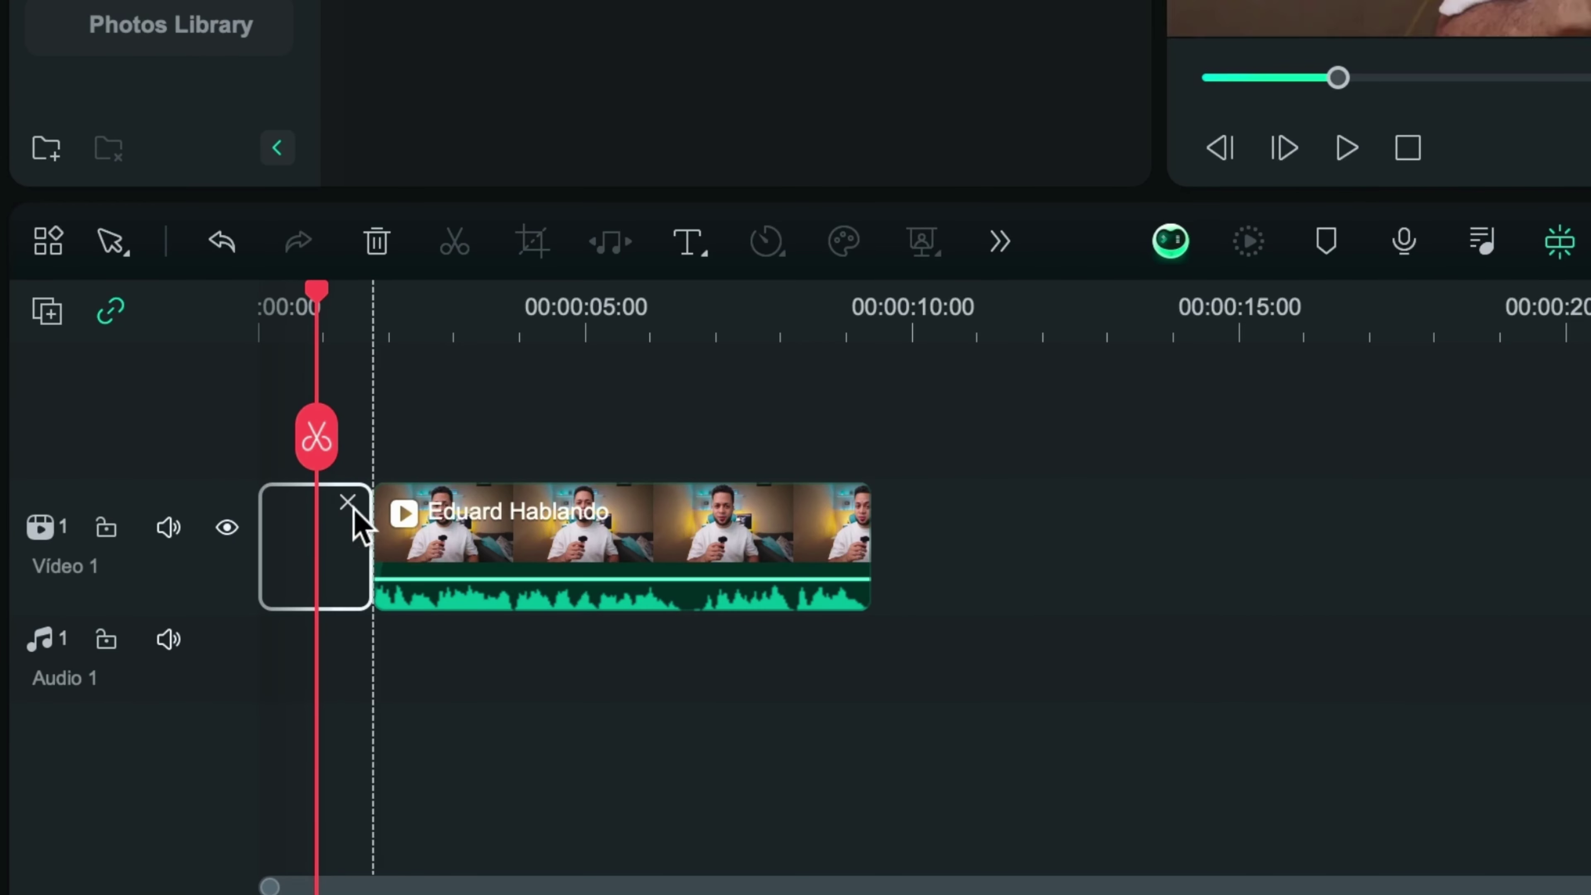
click(348, 501)
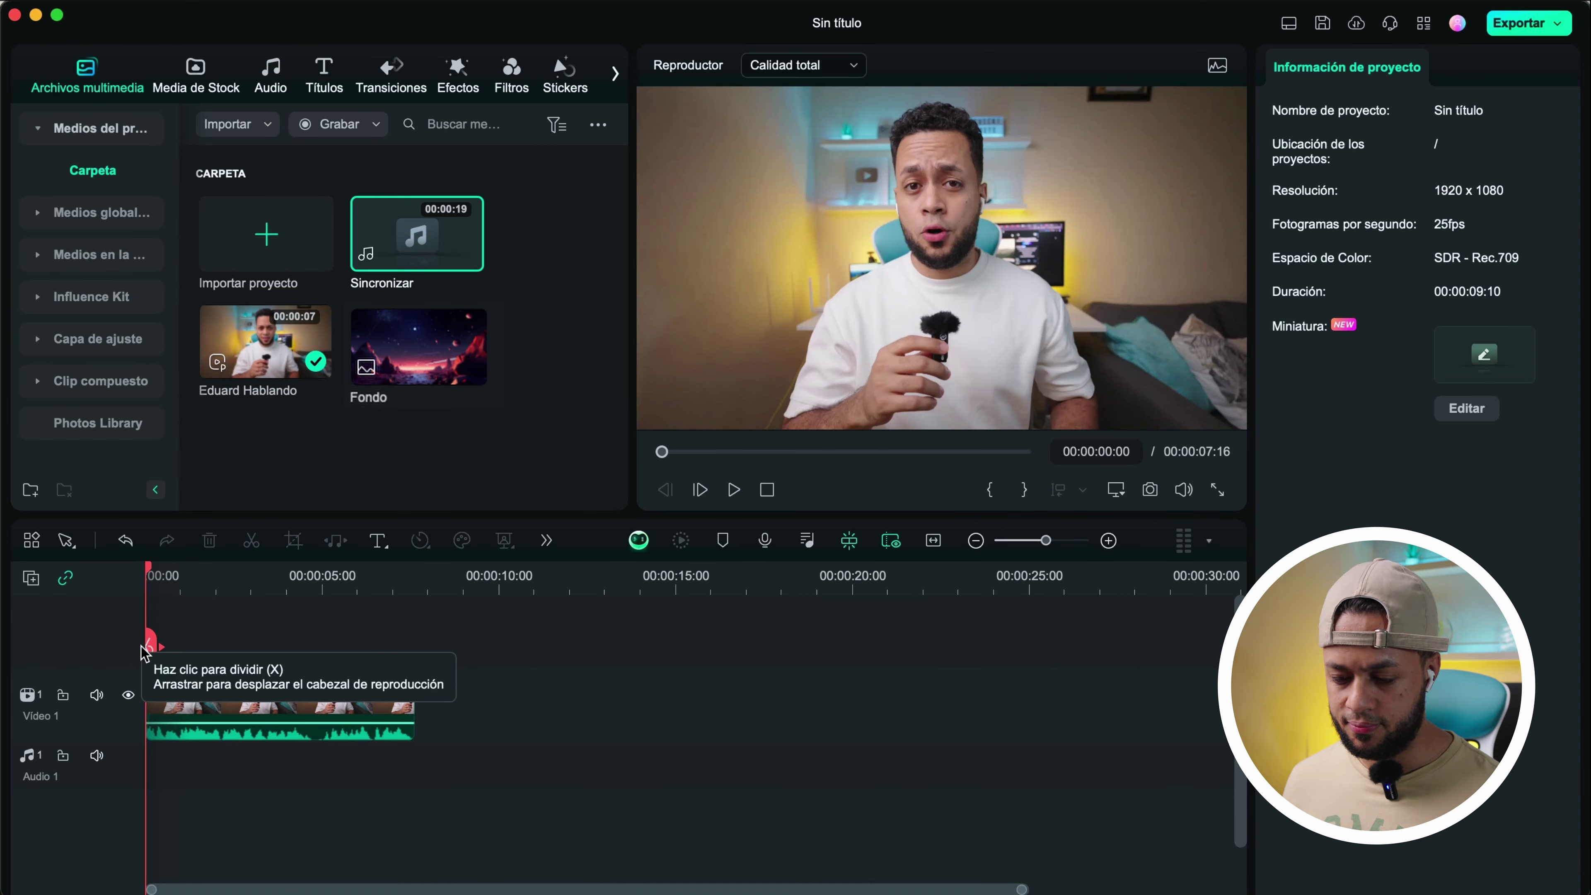
Switch to quick split mode and cut the Video 1 clip at six points, including 00:00:01:09 and 00:00:02:18
drag(257, 432, 1380, 570)
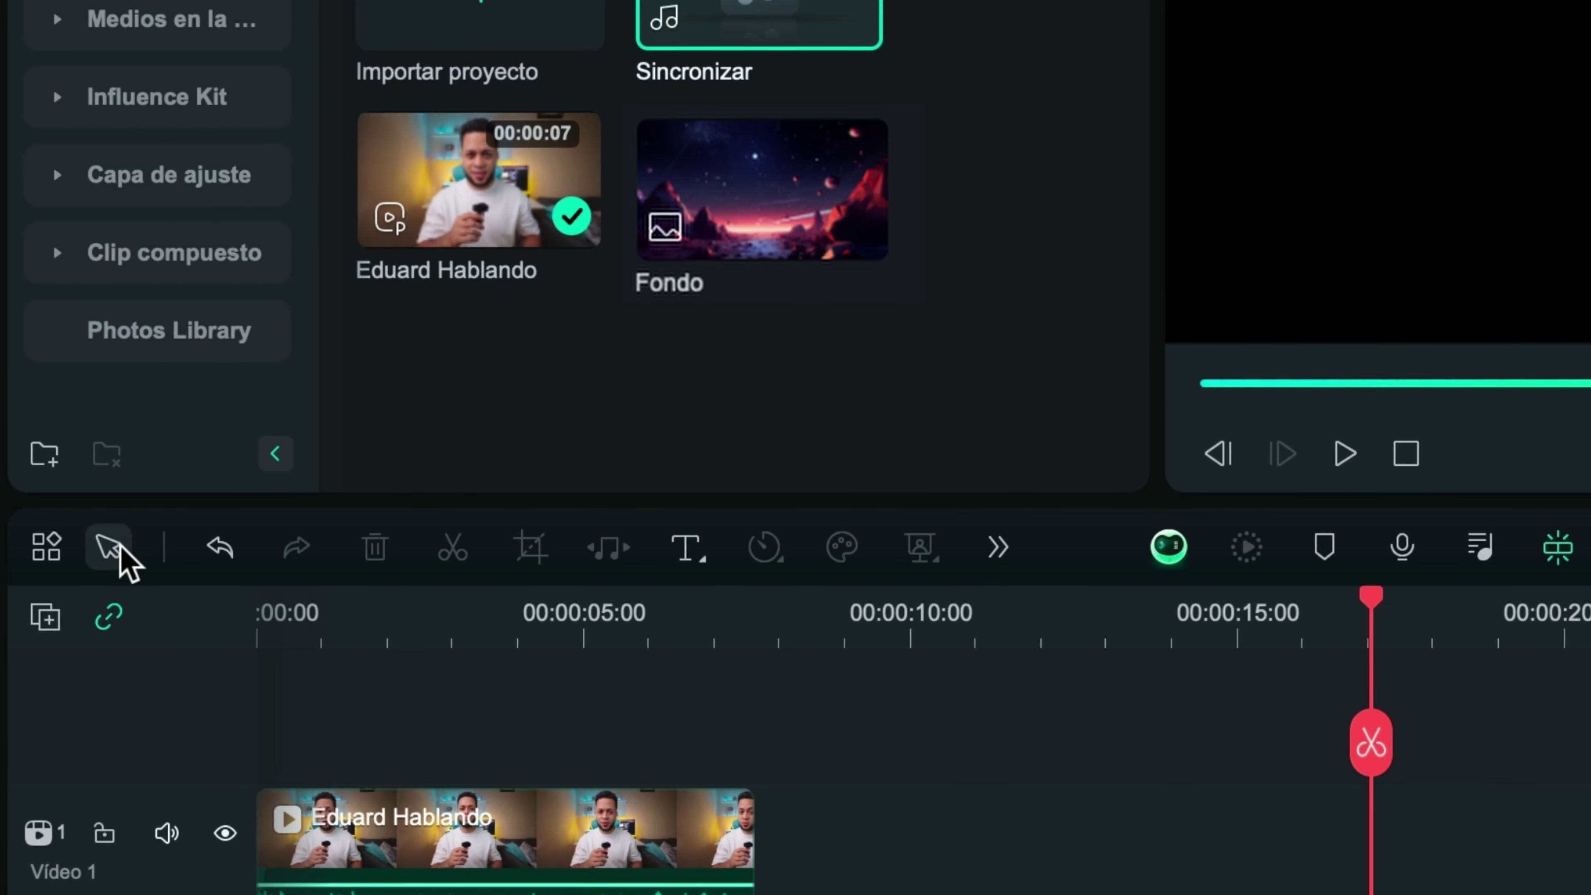
click(117, 551)
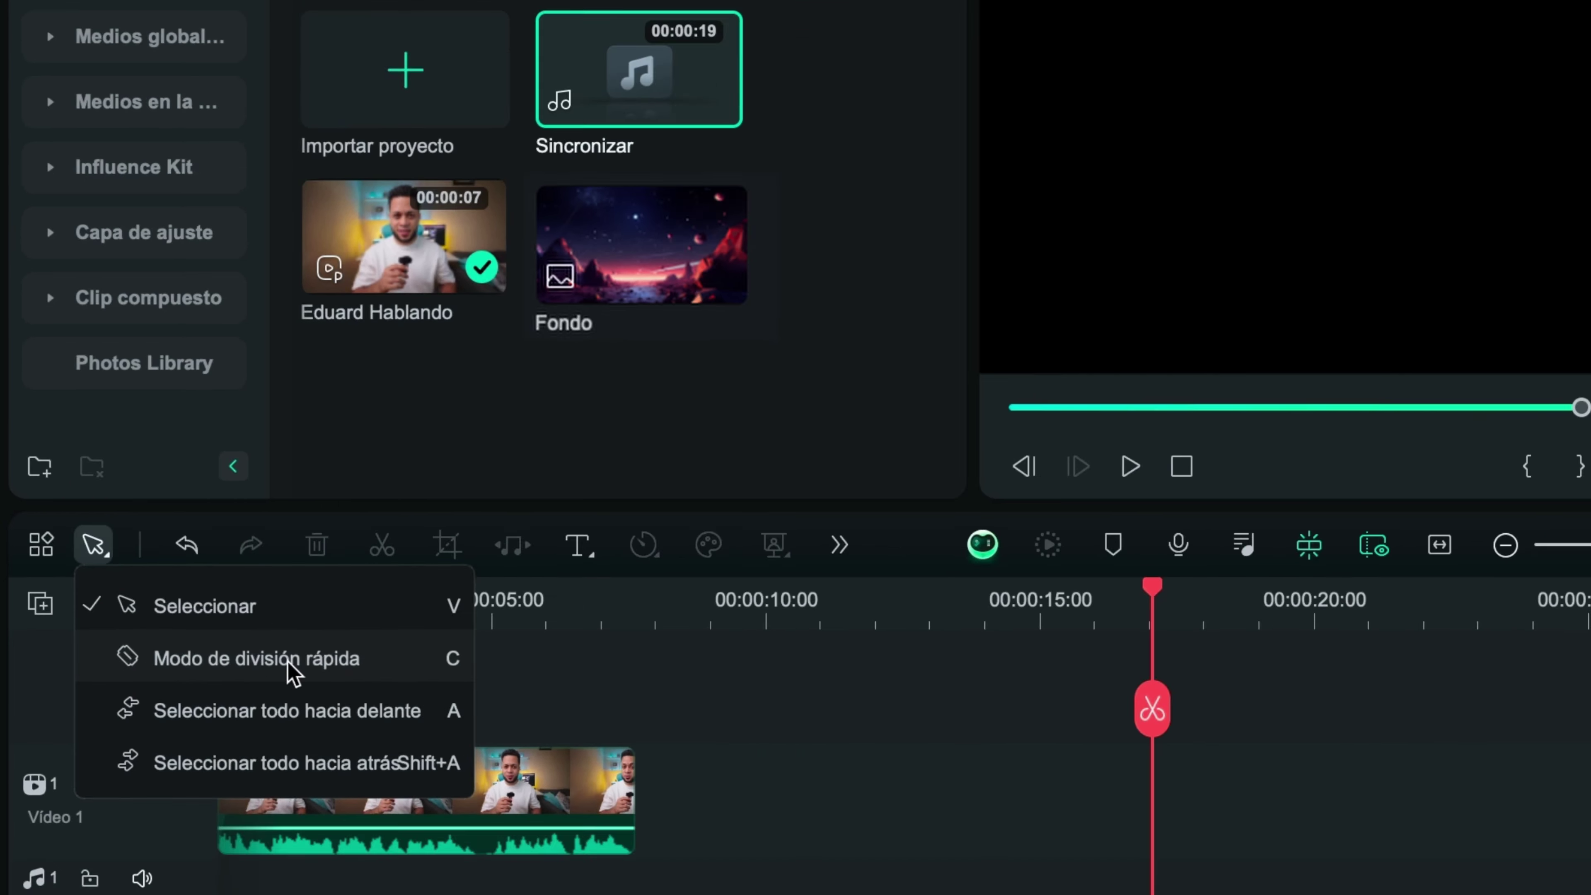
click(341, 684)
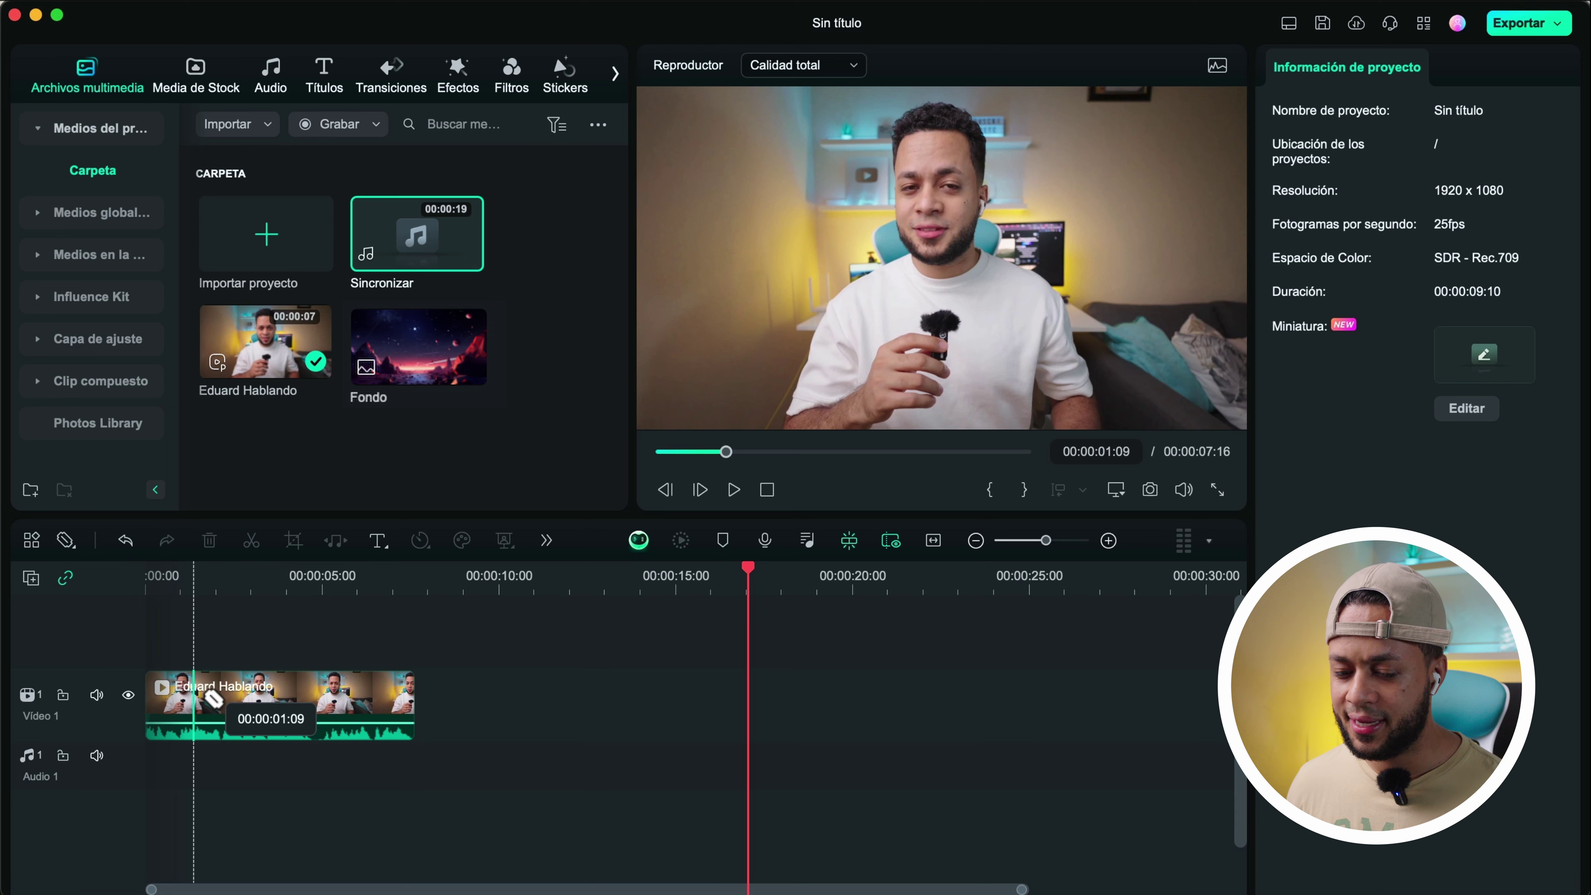
click(193, 689)
click(231, 689)
click(276, 686)
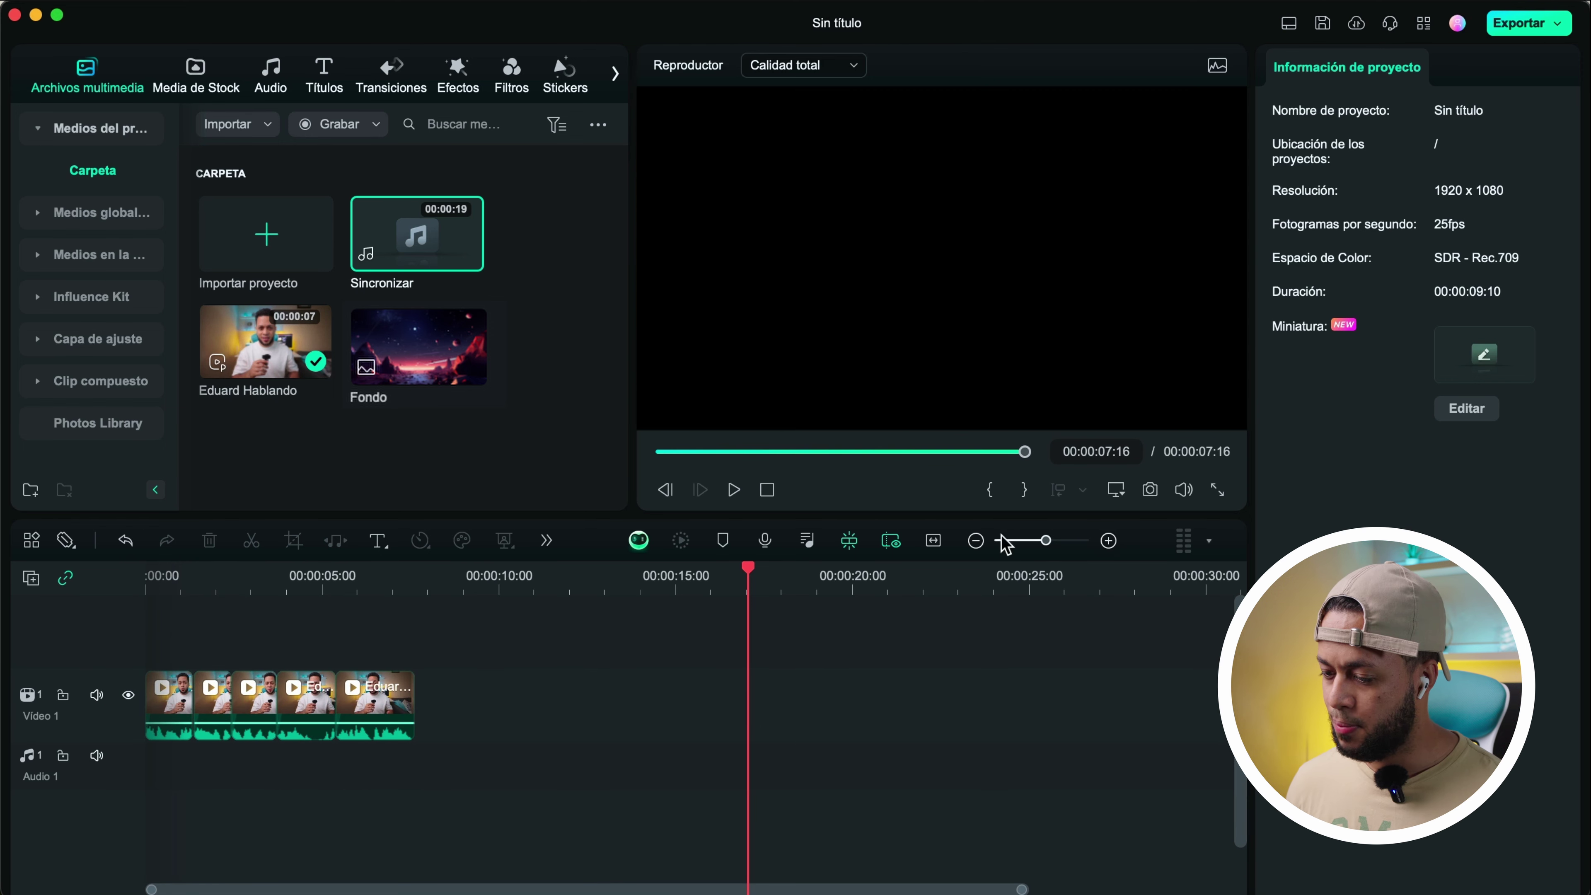
click(933, 540)
click(409, 690)
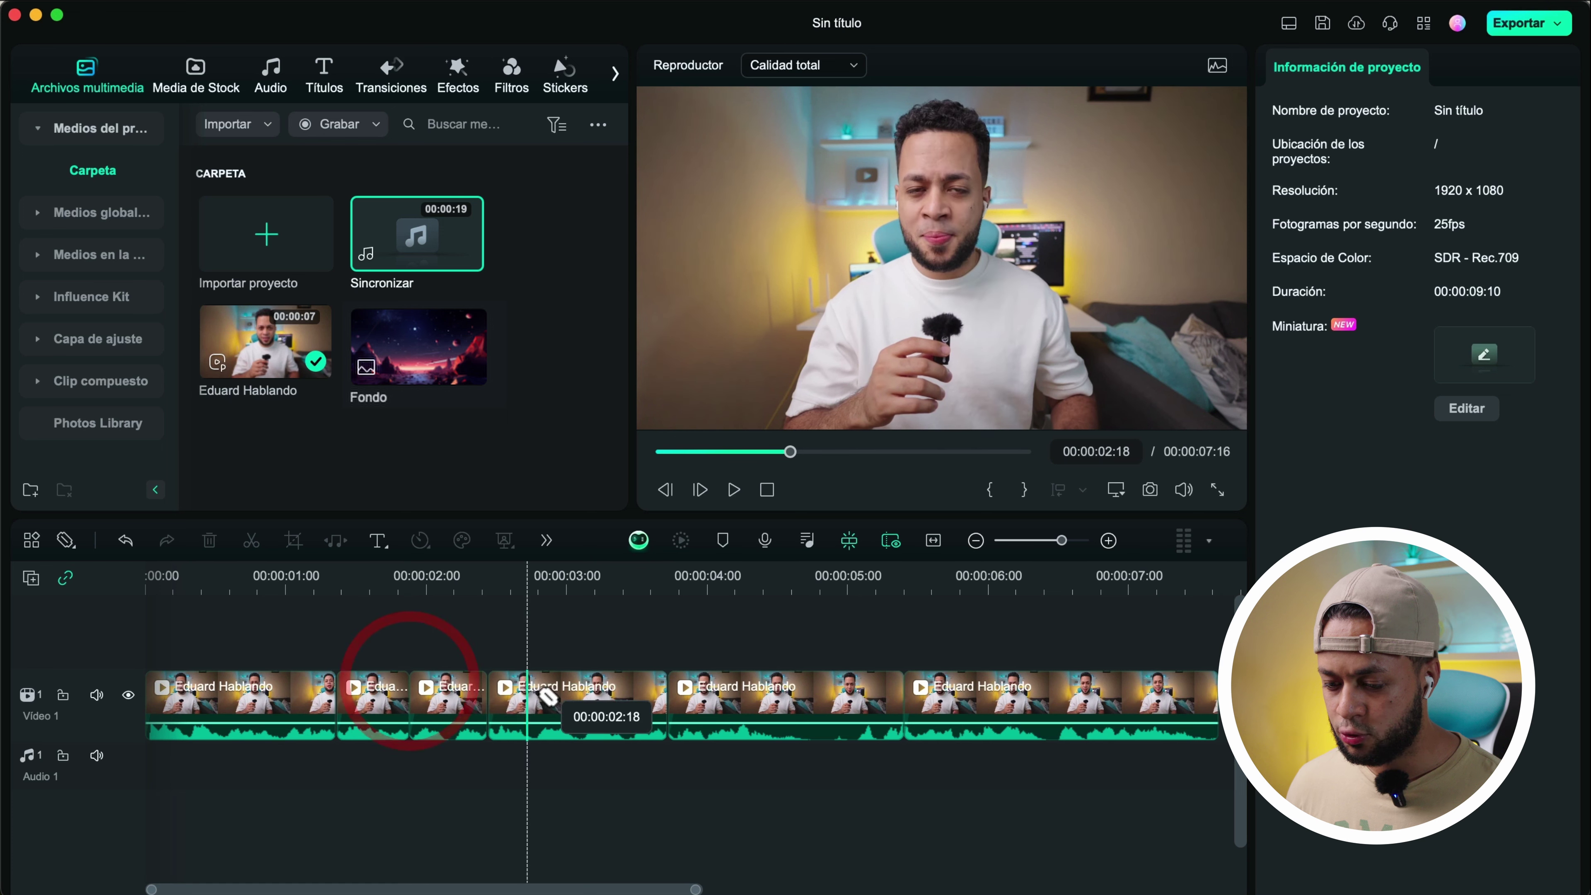
click(526, 690)
Undo all the quick splits made on the Video 1 clip
key(super+z)
key(super+z)
key(super+z)
key(super+z)
key(super+z)
key(super+z)
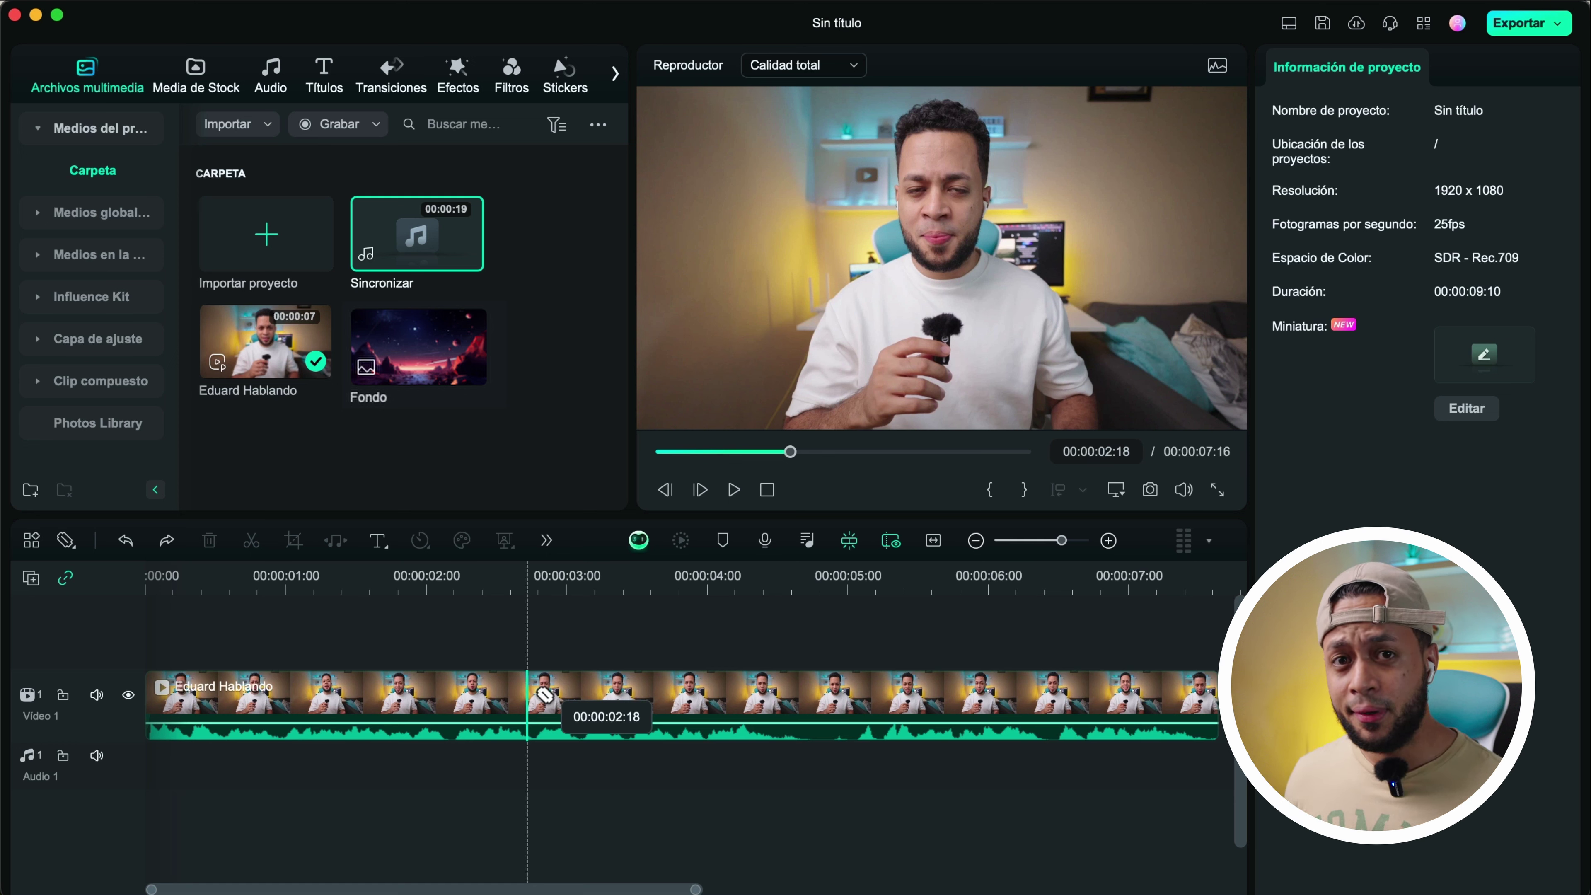
Customize the timeline toolbar by adding the AI text-based editing tool after Texto rápido, and save the layout
key(End)
click(30, 541)
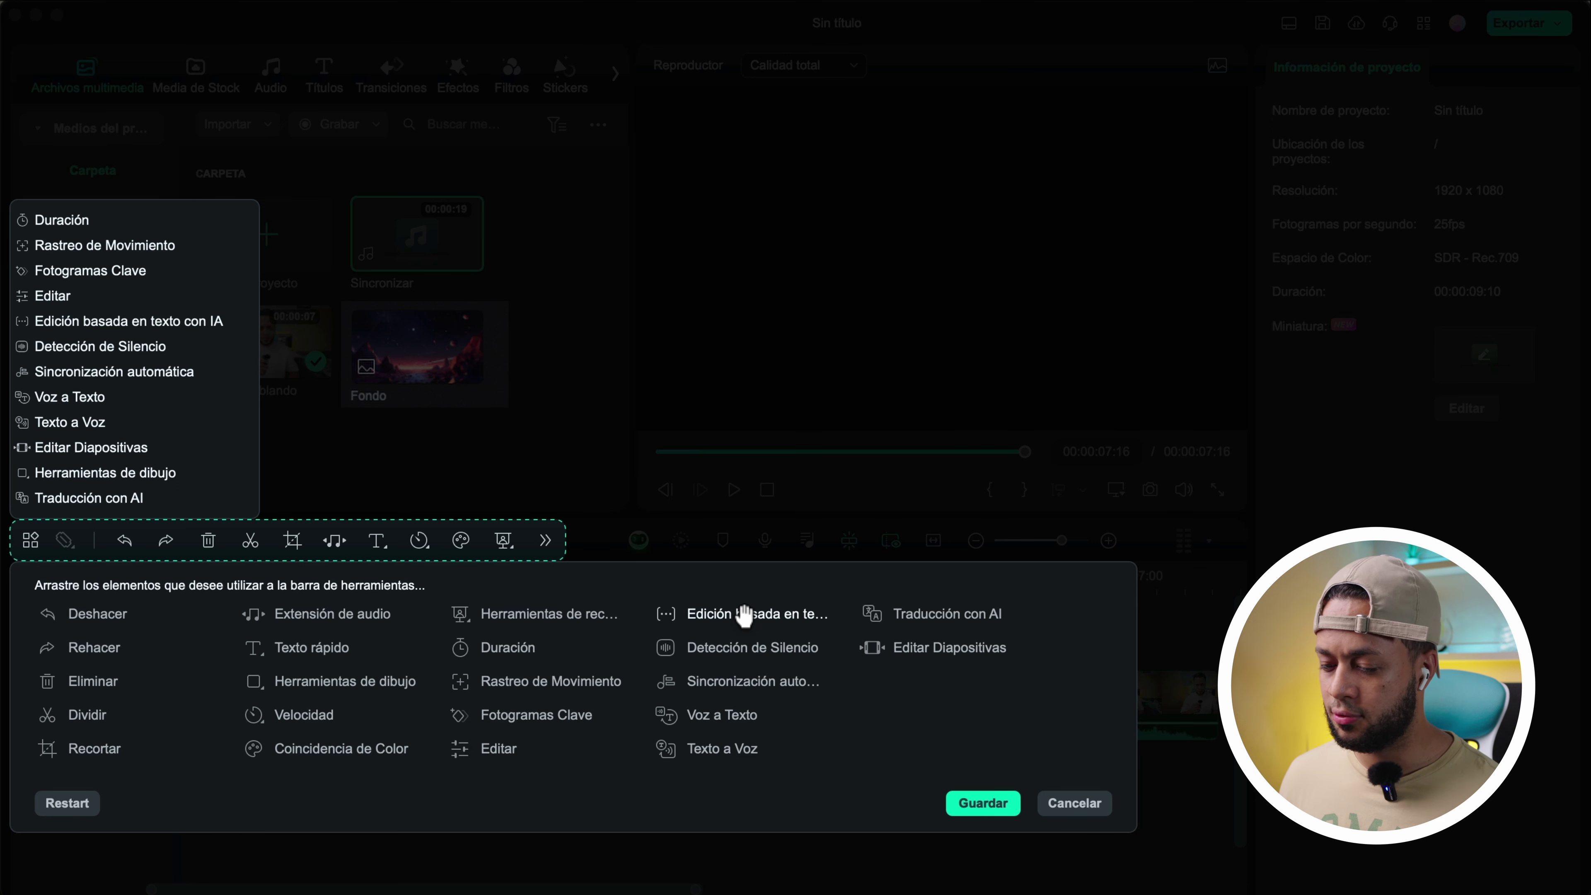
mouse_move(744, 616)
mouse_down()
mouse_move(497, 602)
mouse_move(443, 586)
mouse_move(432, 551)
mouse_up()
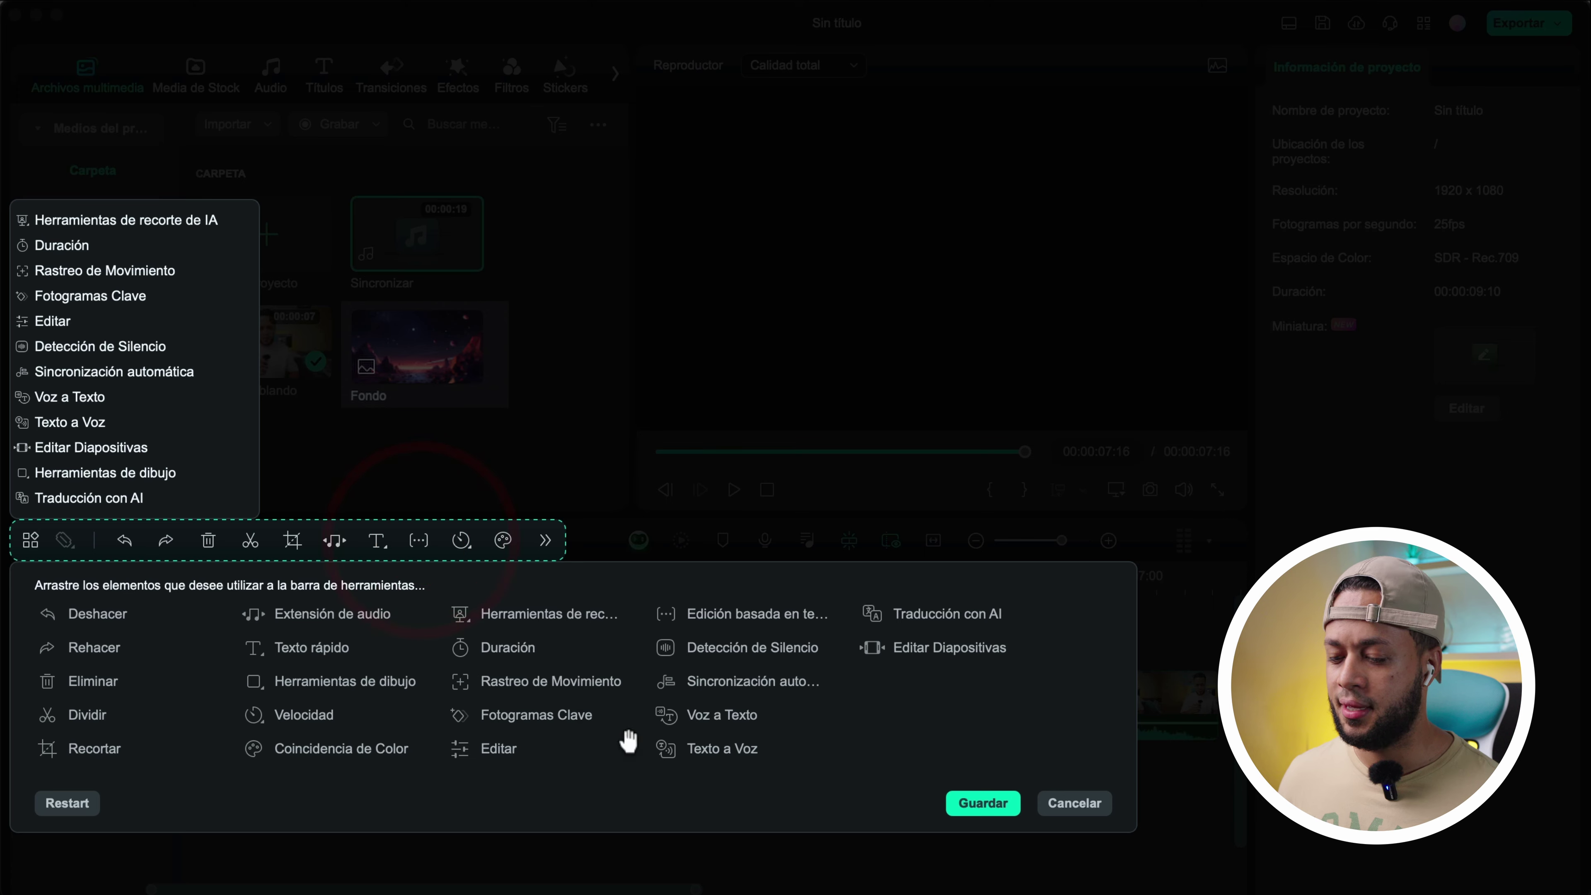
click(995, 804)
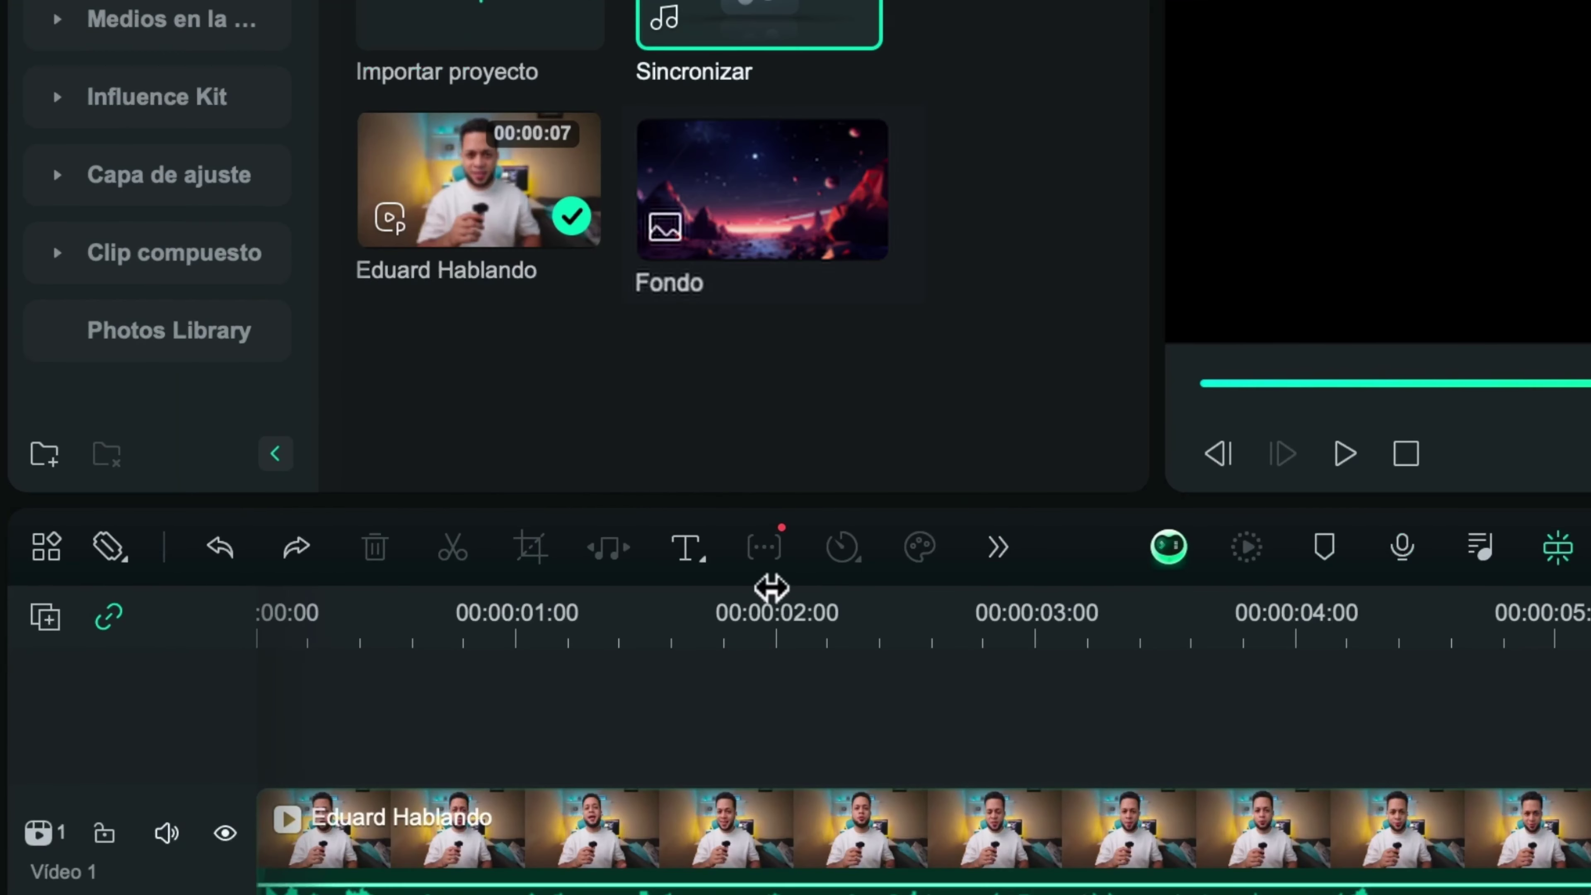
Delete the remaining clip from the Video 1 track to empty the timeline
click(906, 810)
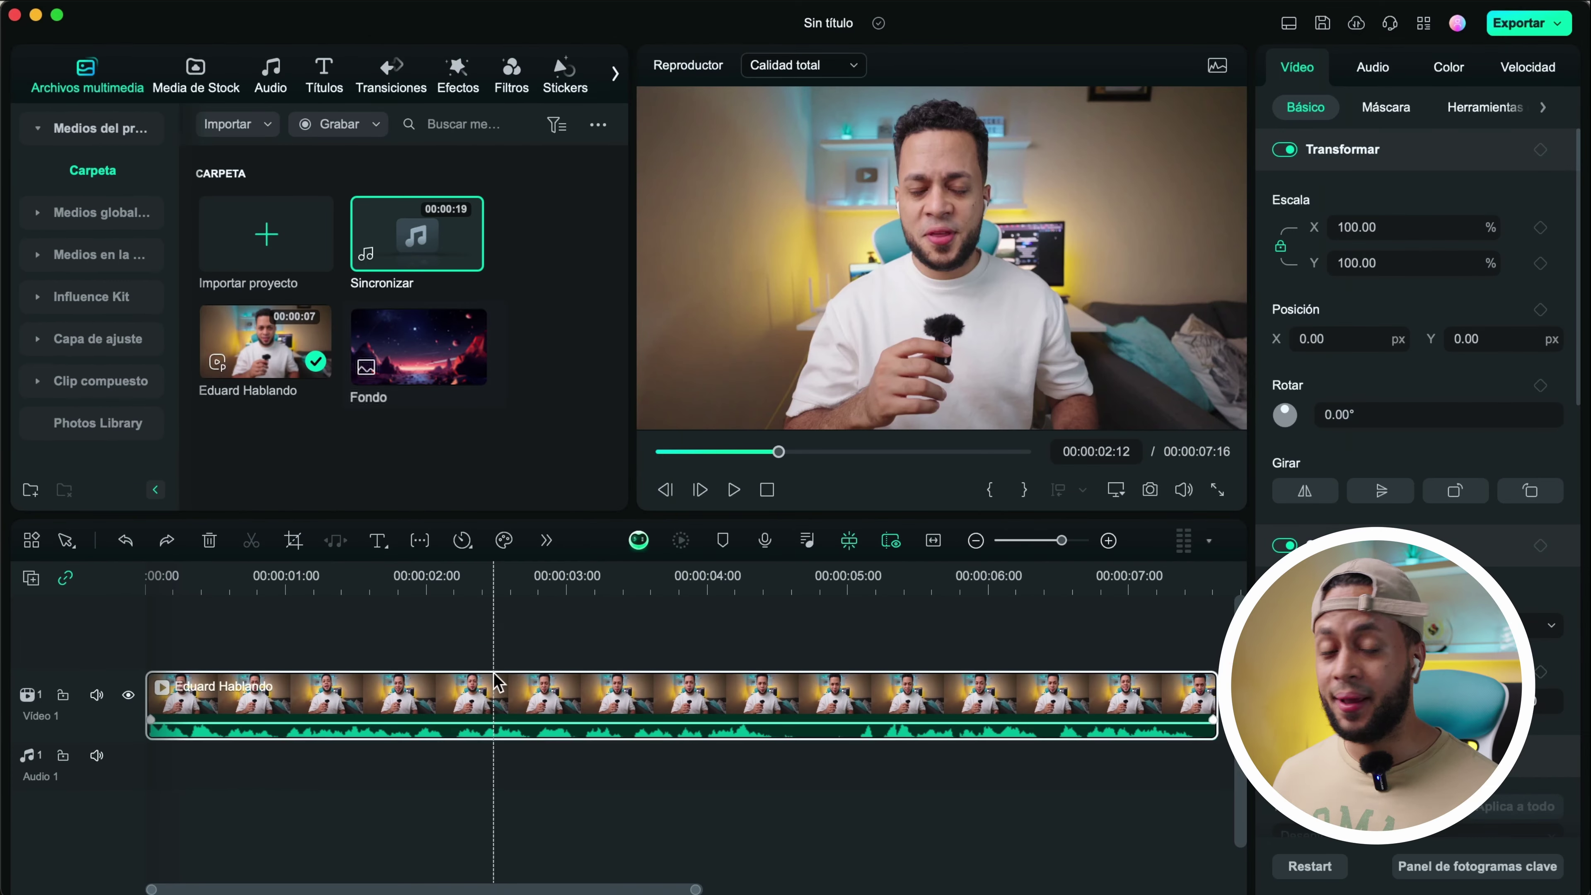
drag(496, 682, 471, 692)
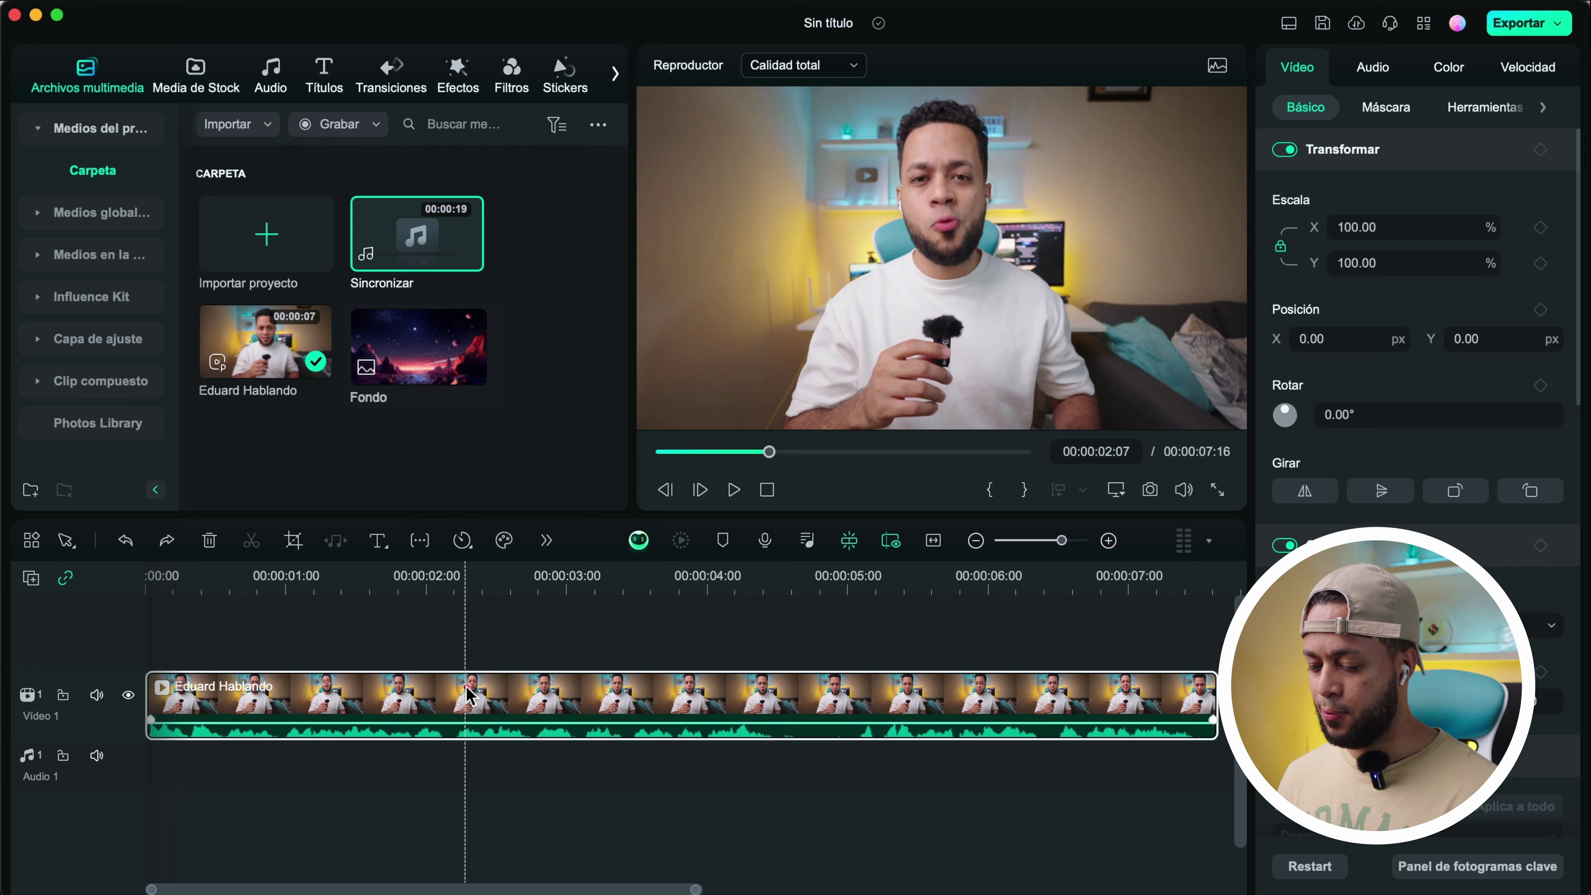
key(BackSpace)
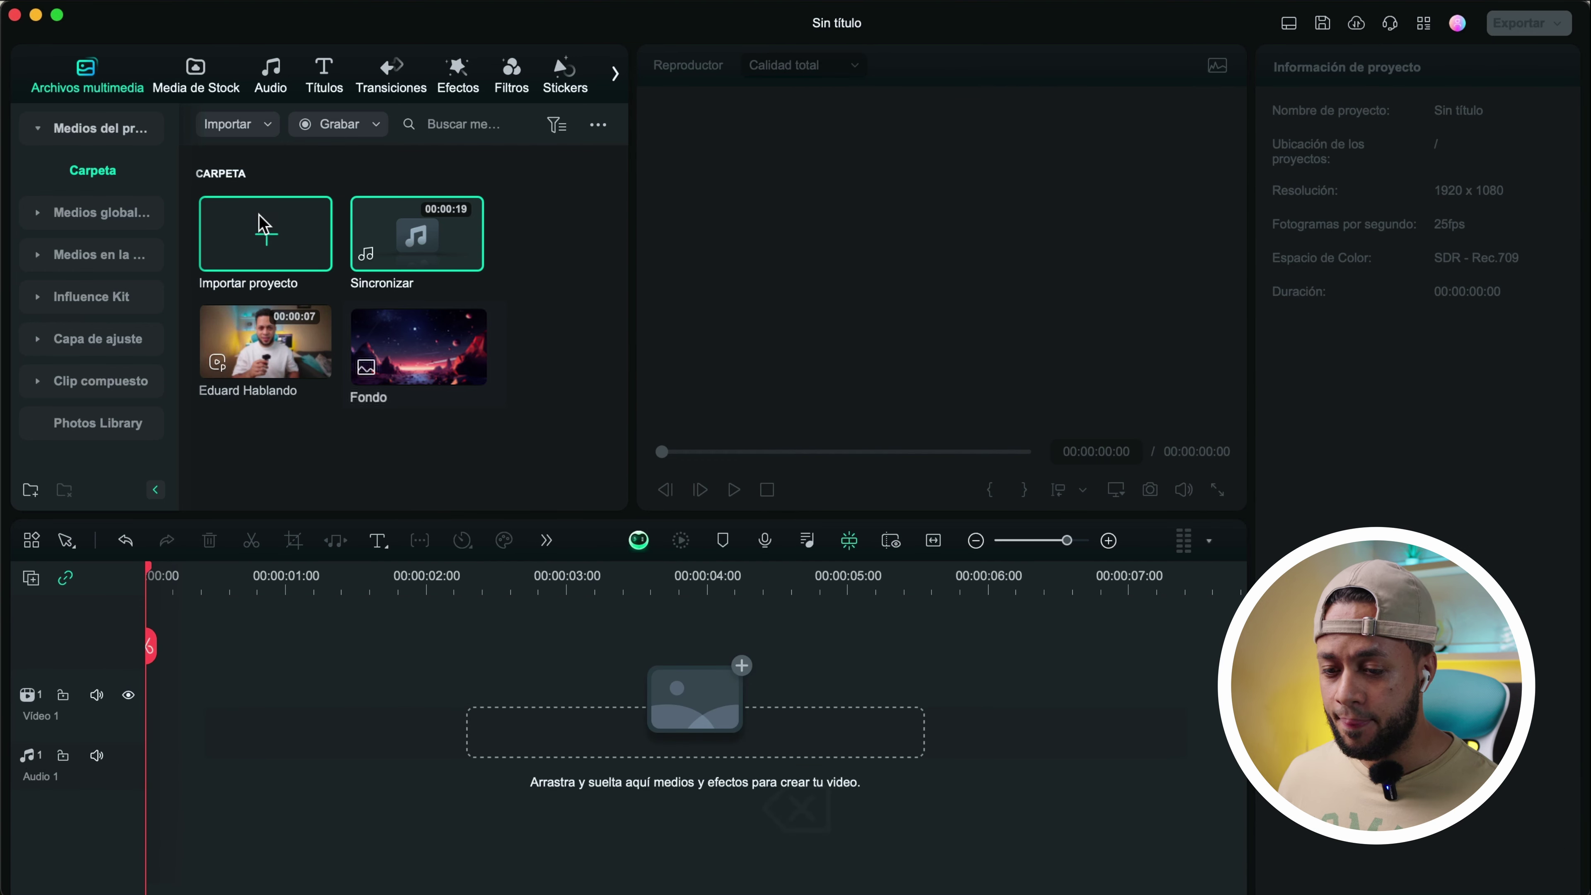
Import Volumen Bajo.mp4 and Volumen Normal.mp4 from the Recursos para Curso folder into the project media
click(260, 226)
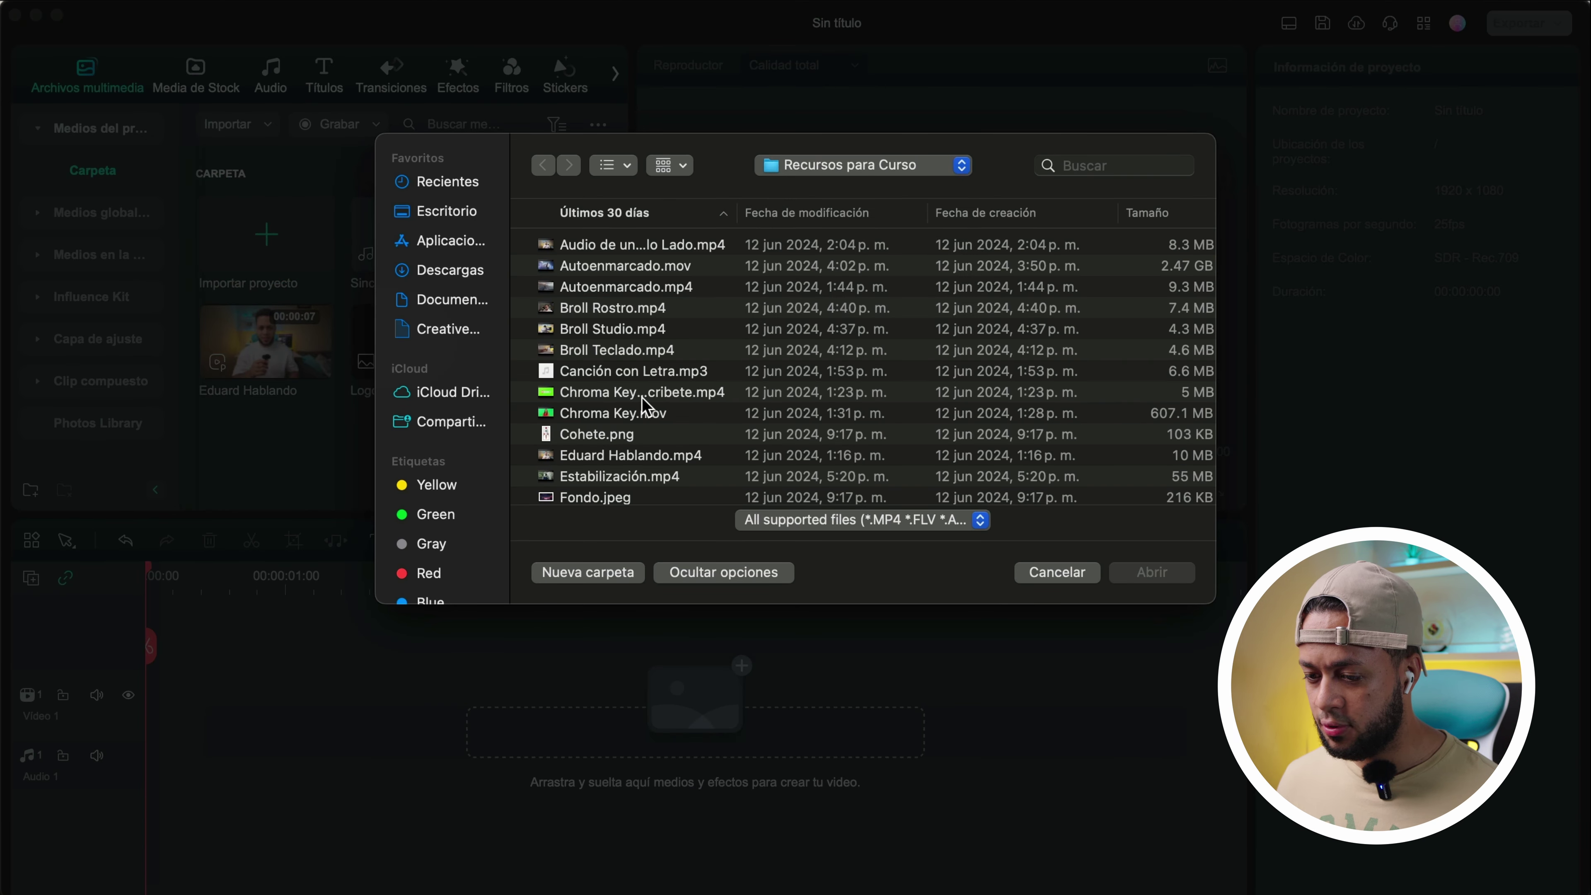
scroll(627, 410, down, 10)
click(621, 456)
shift+click(622, 488)
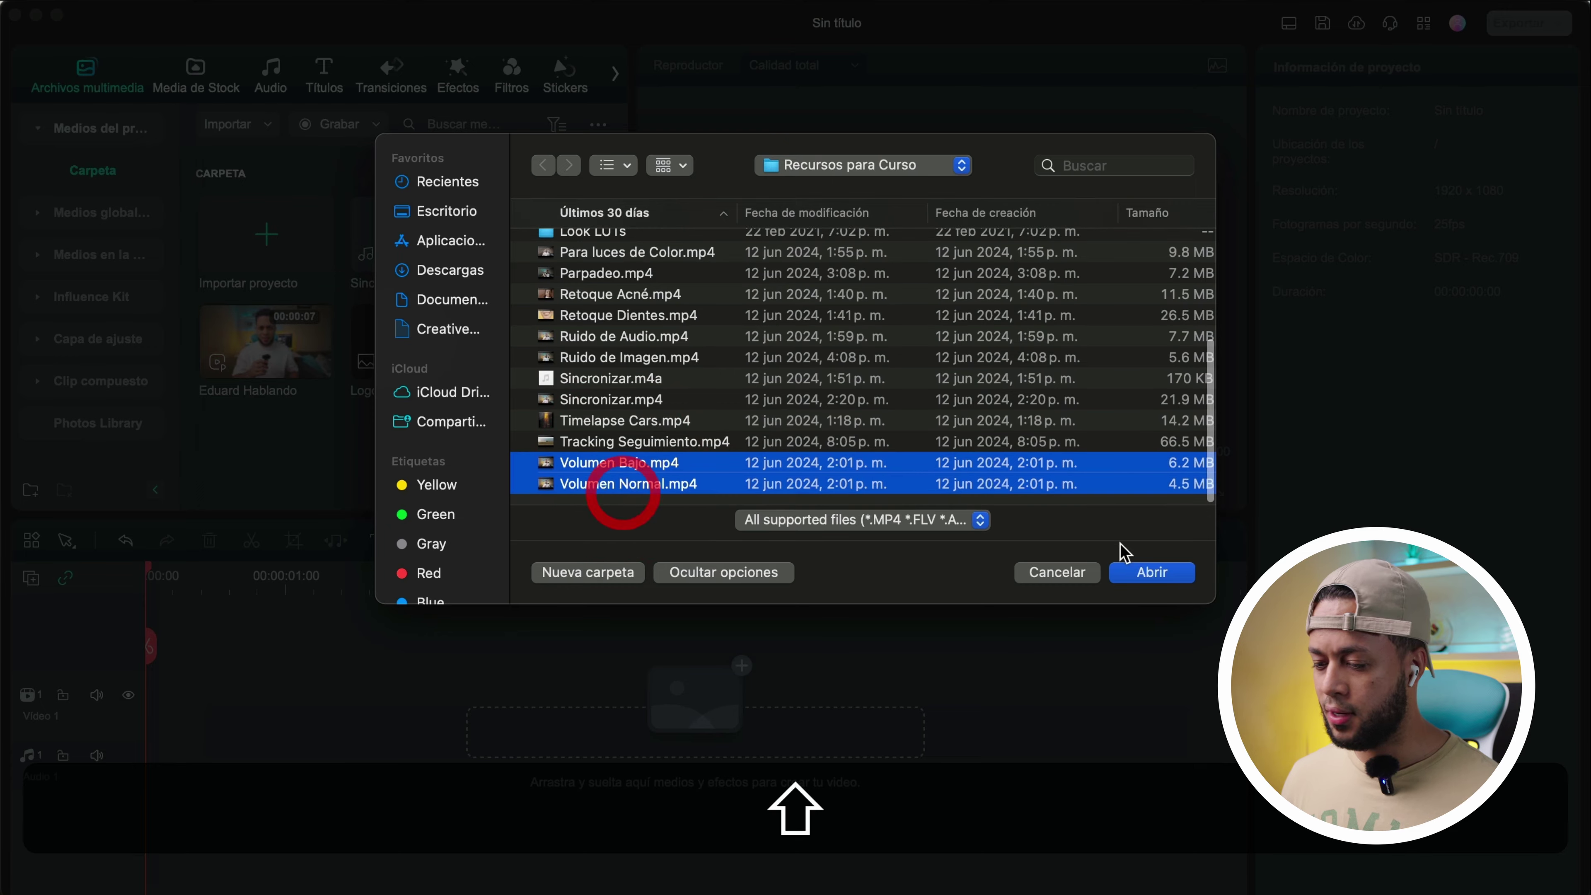
click(1144, 572)
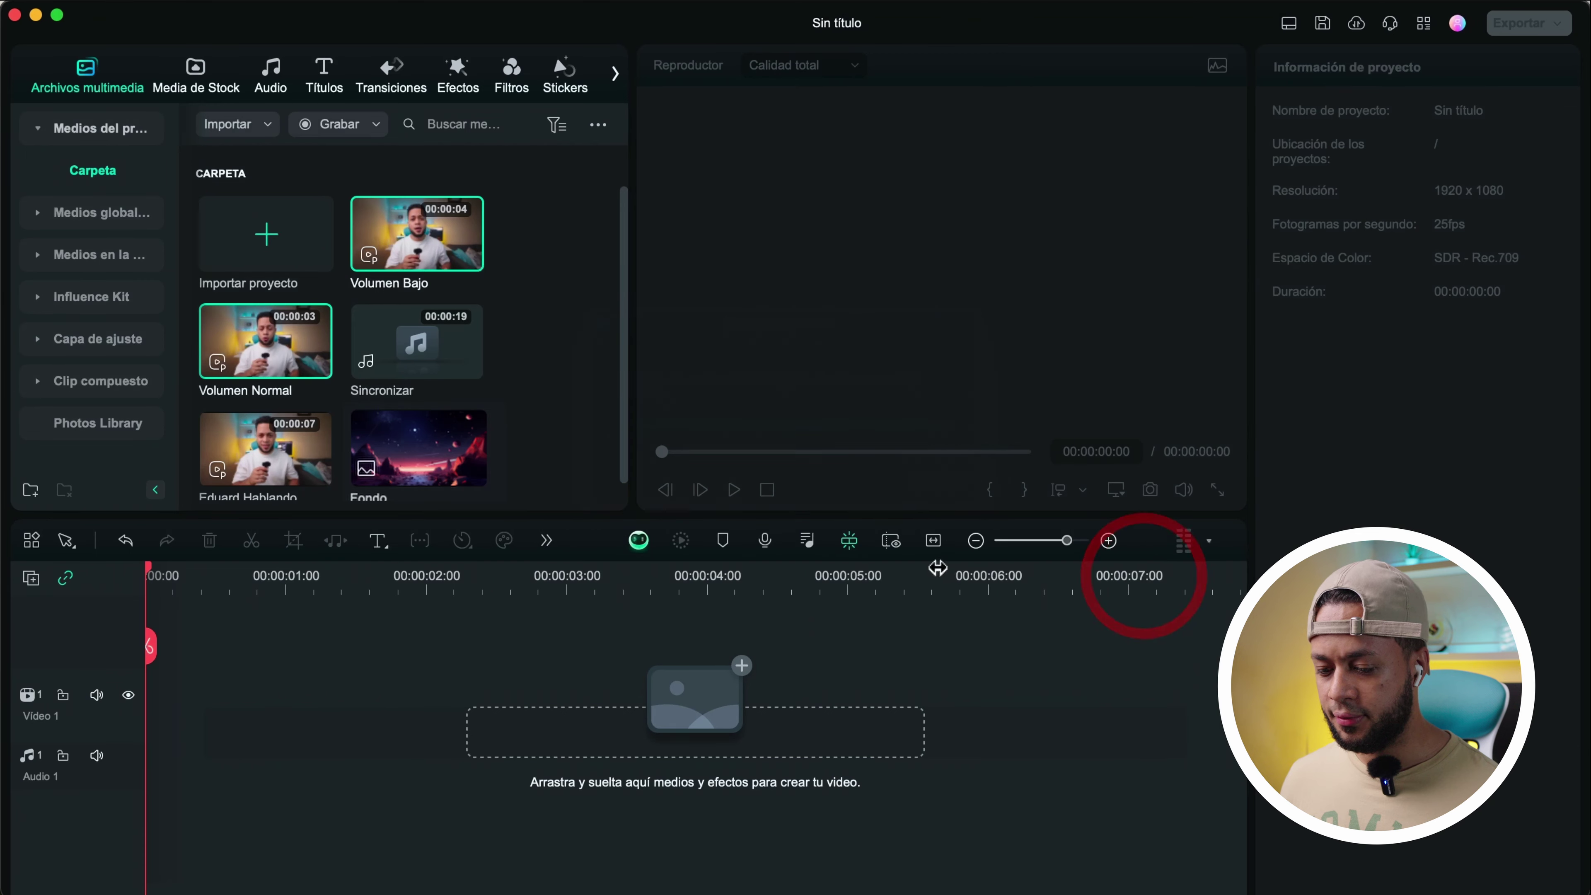
Add the Volumen Bajo and Volumen Normal clips to the Video 1 track and select the Volumen Bajo clip
click(470, 257)
click(450, 701)
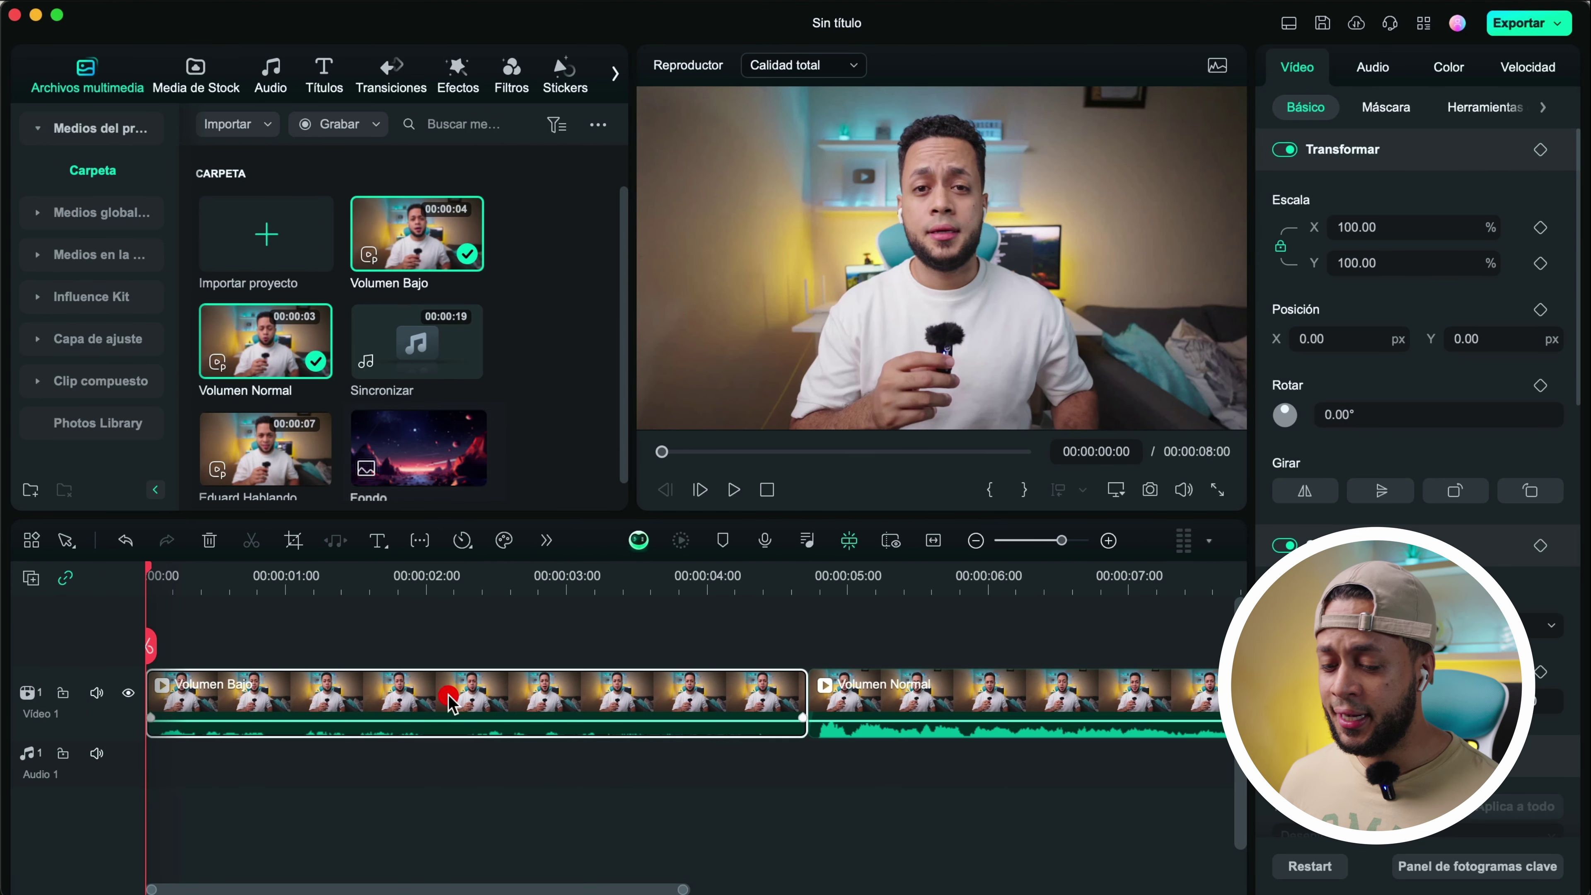
Transcribe the Volumen Bajo clip with AI text-based editing, using Español (Estados Unidos) as the transcription language
click(420, 542)
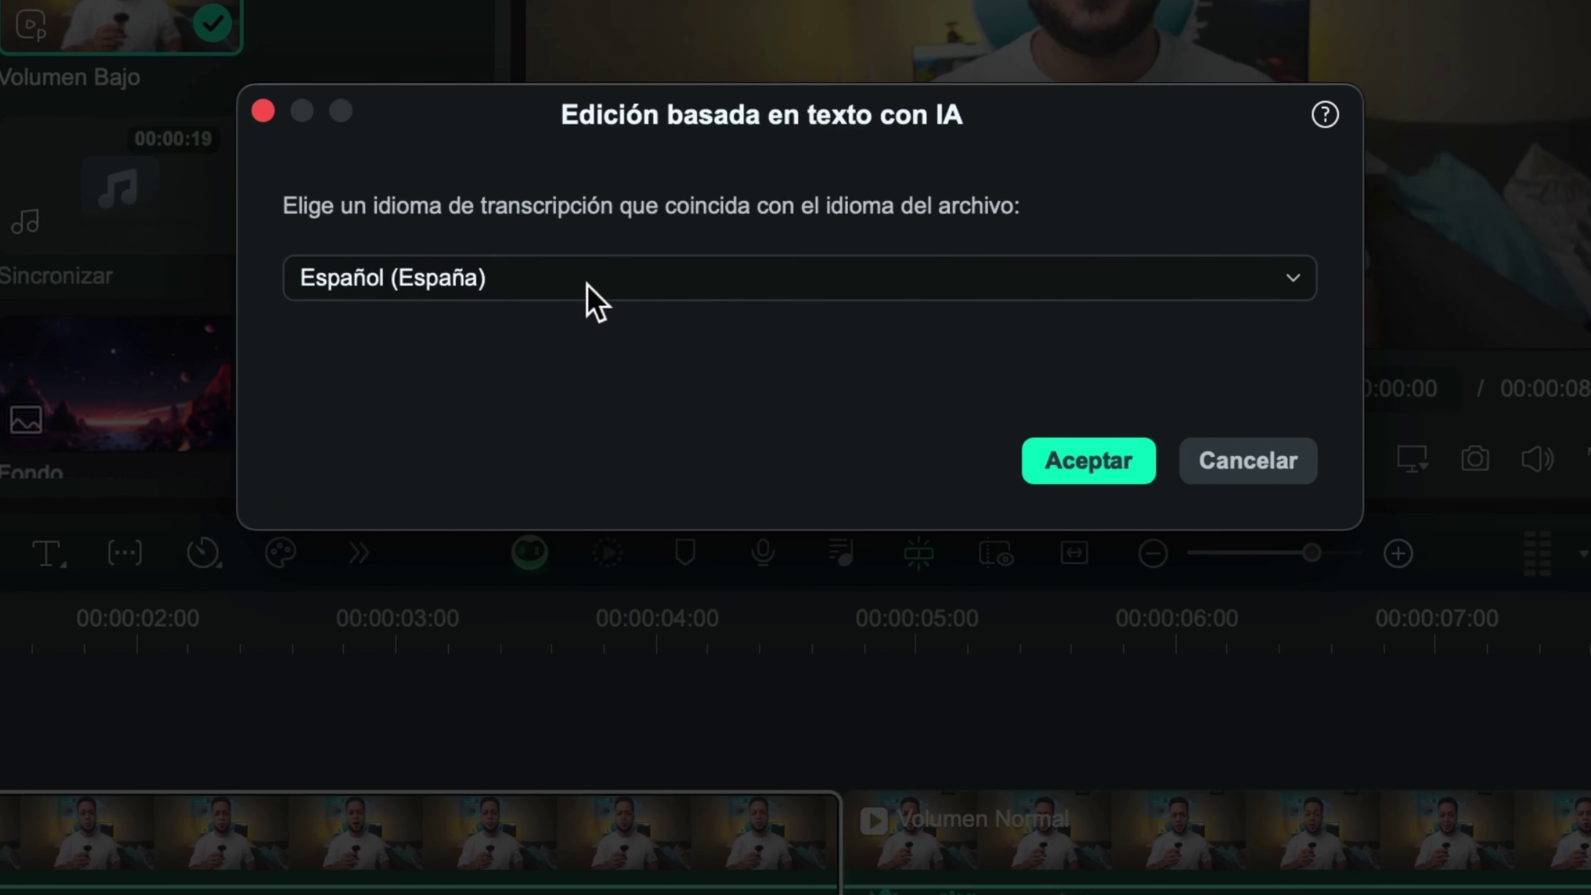
click(680, 394)
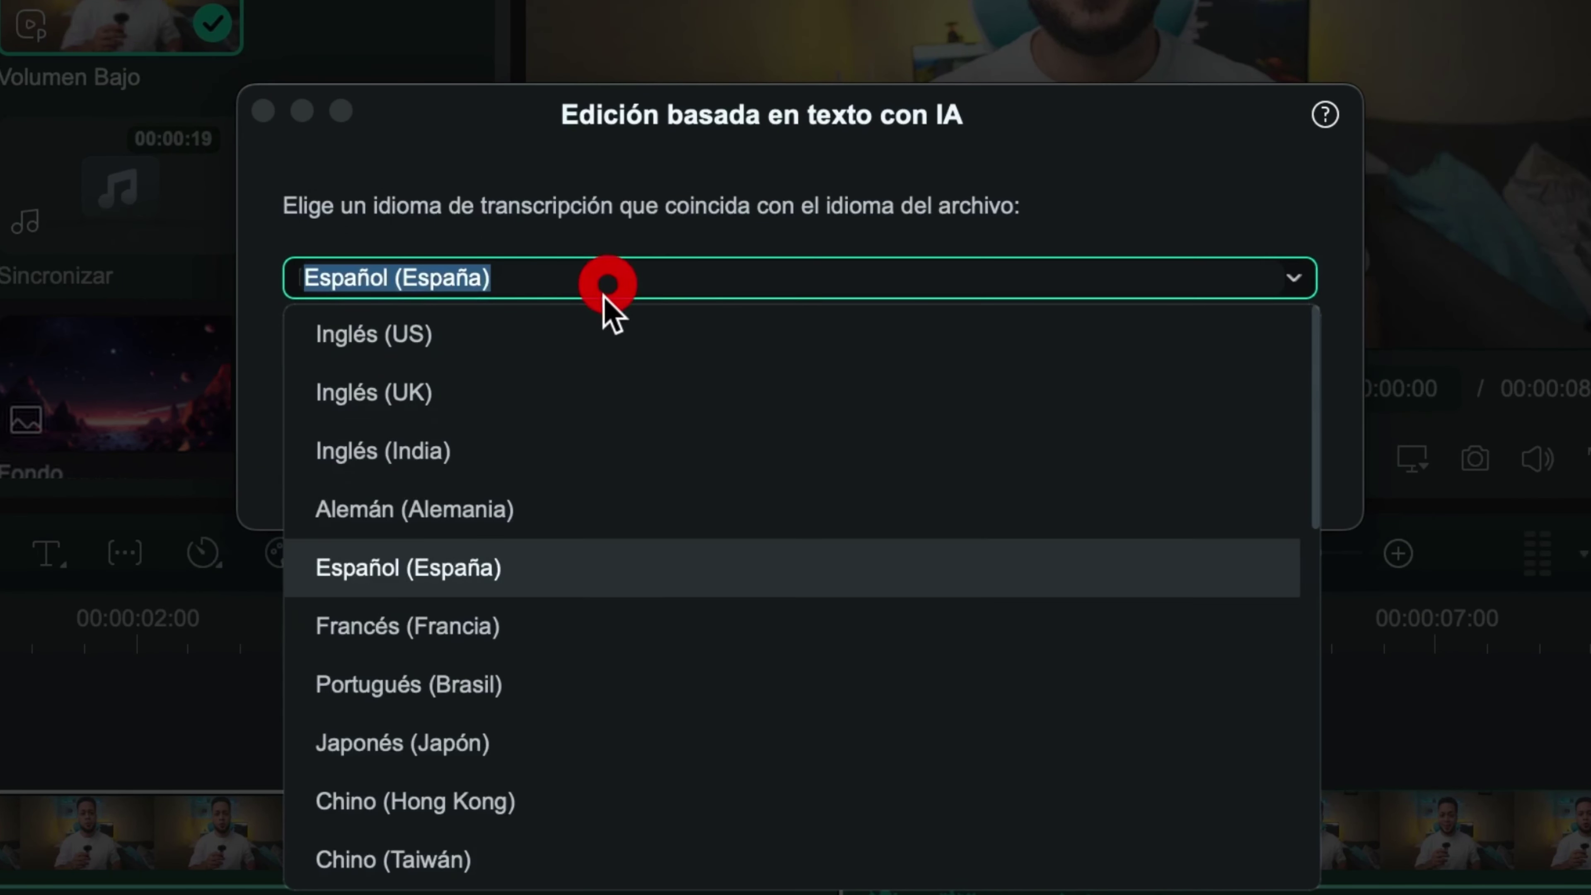
scroll(589, 695, down, 5)
click(523, 737)
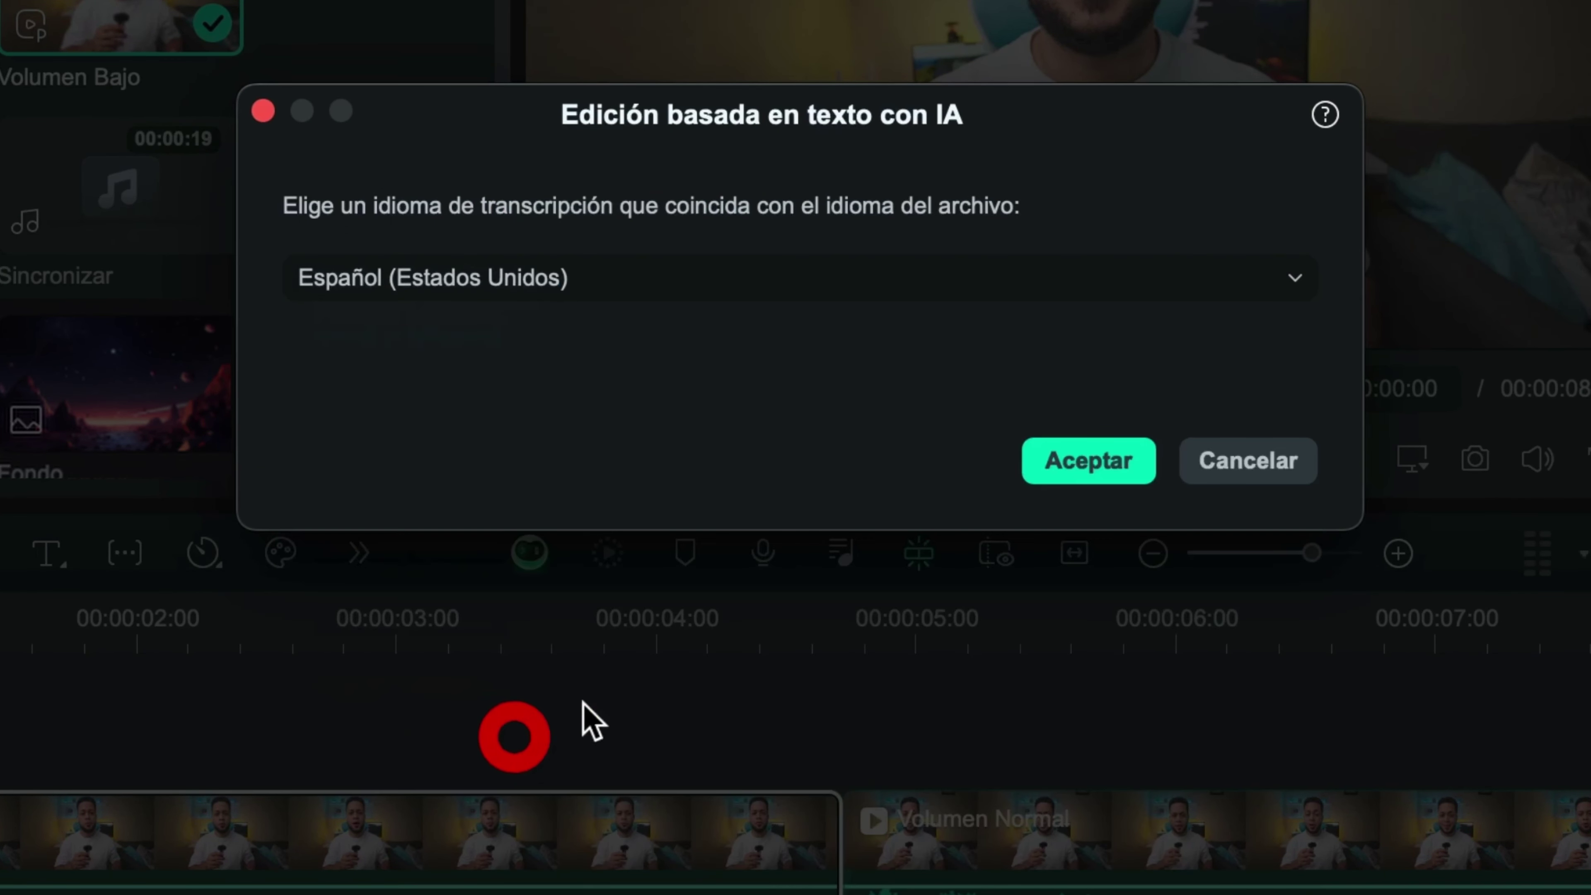
click(1076, 471)
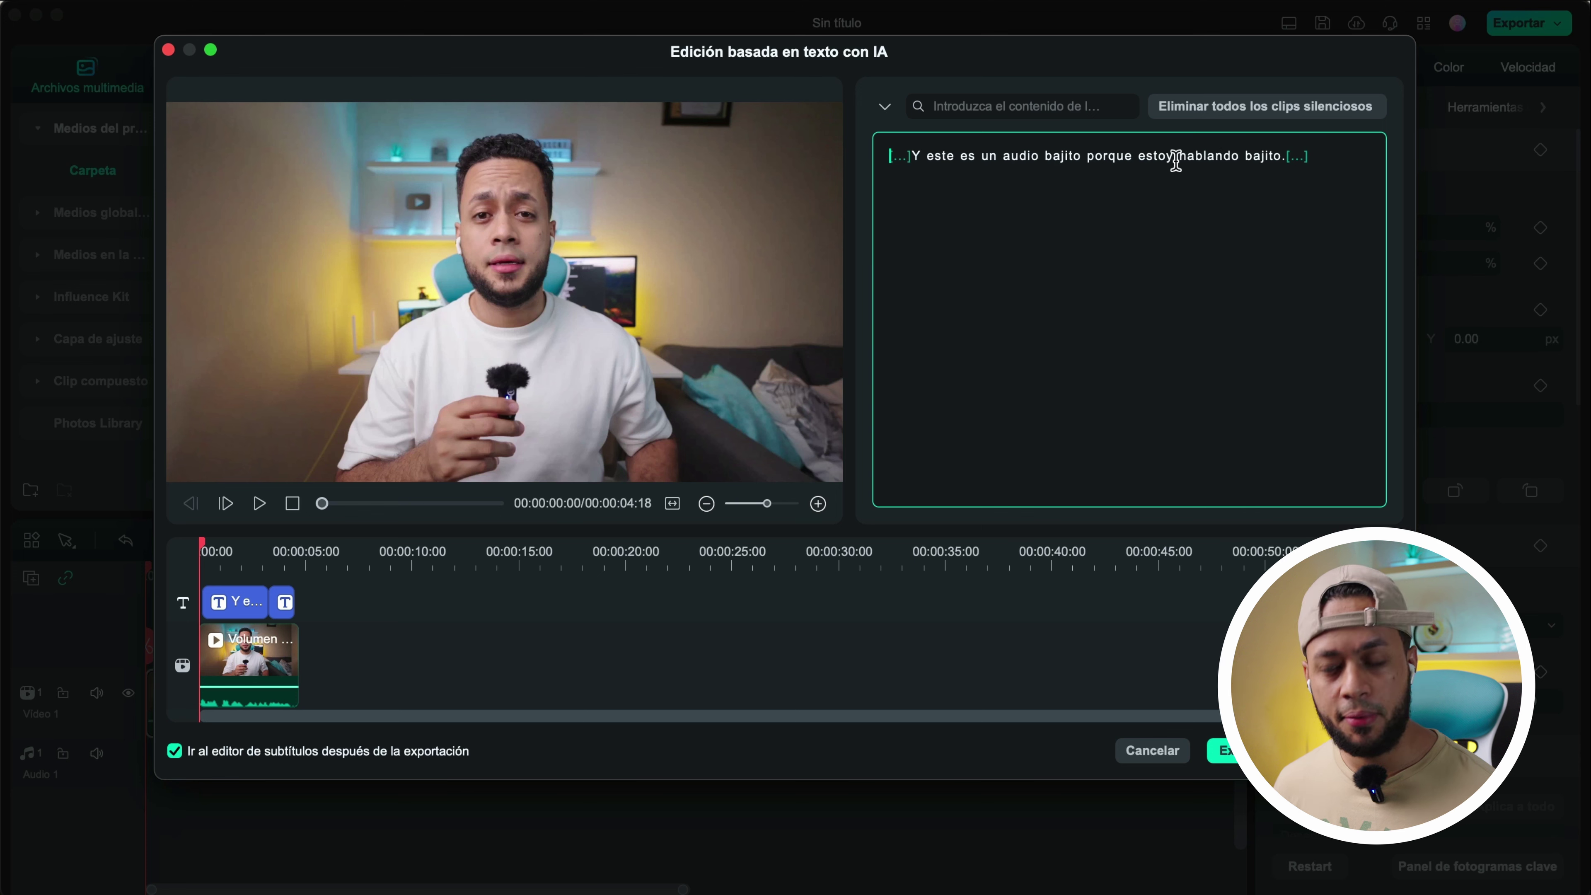
Fit the clip to the text-editing timeline, select the opening silence marker, and delete the silent segment at the end of the transcript
click(670, 506)
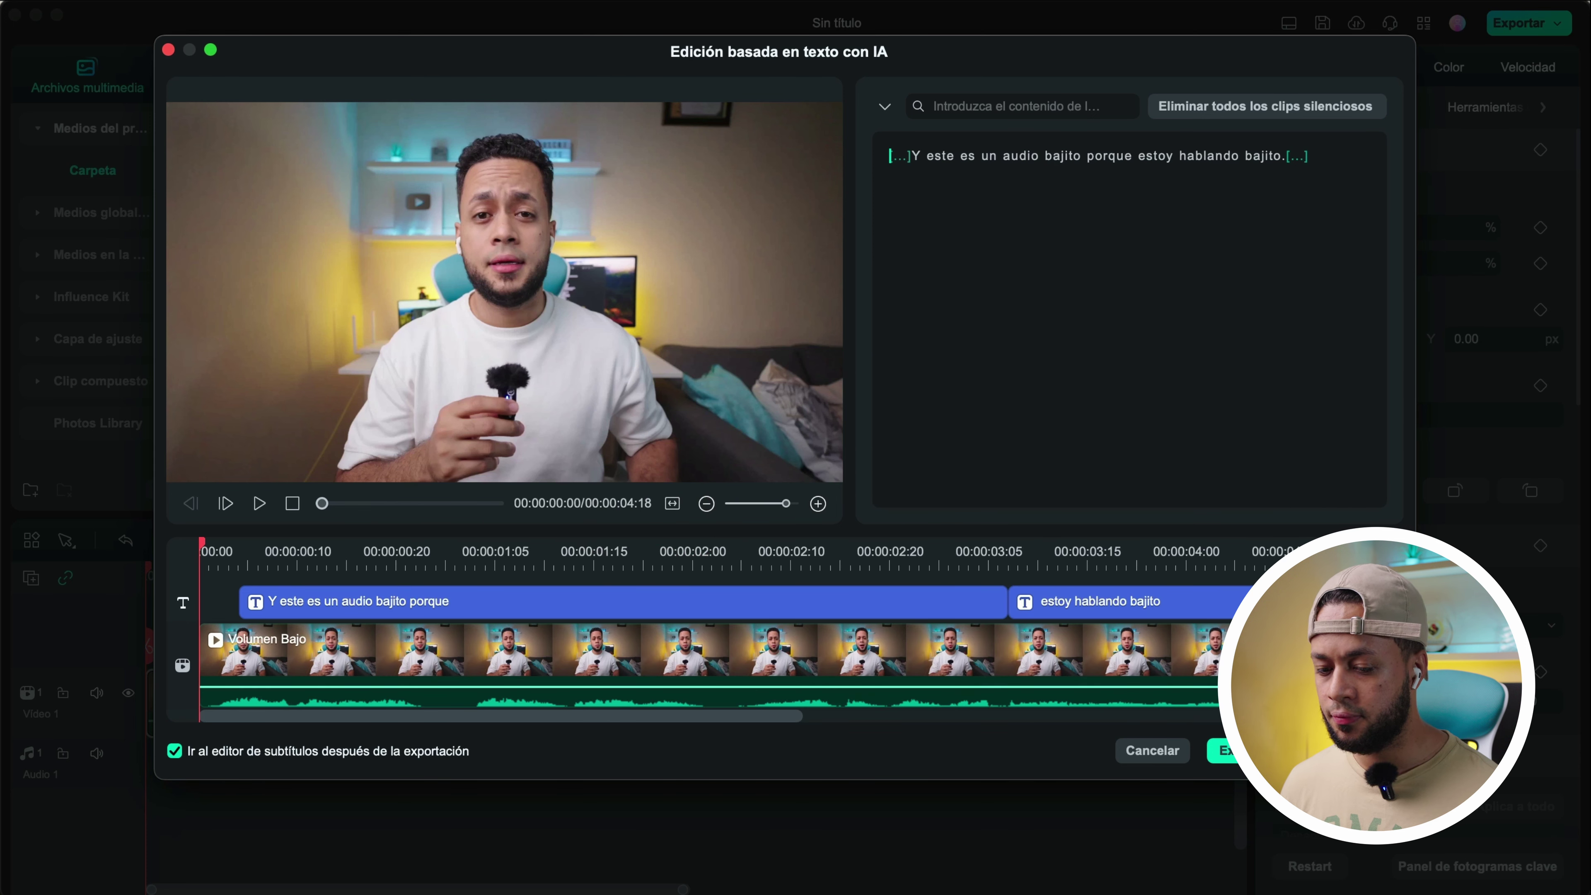
click(906, 155)
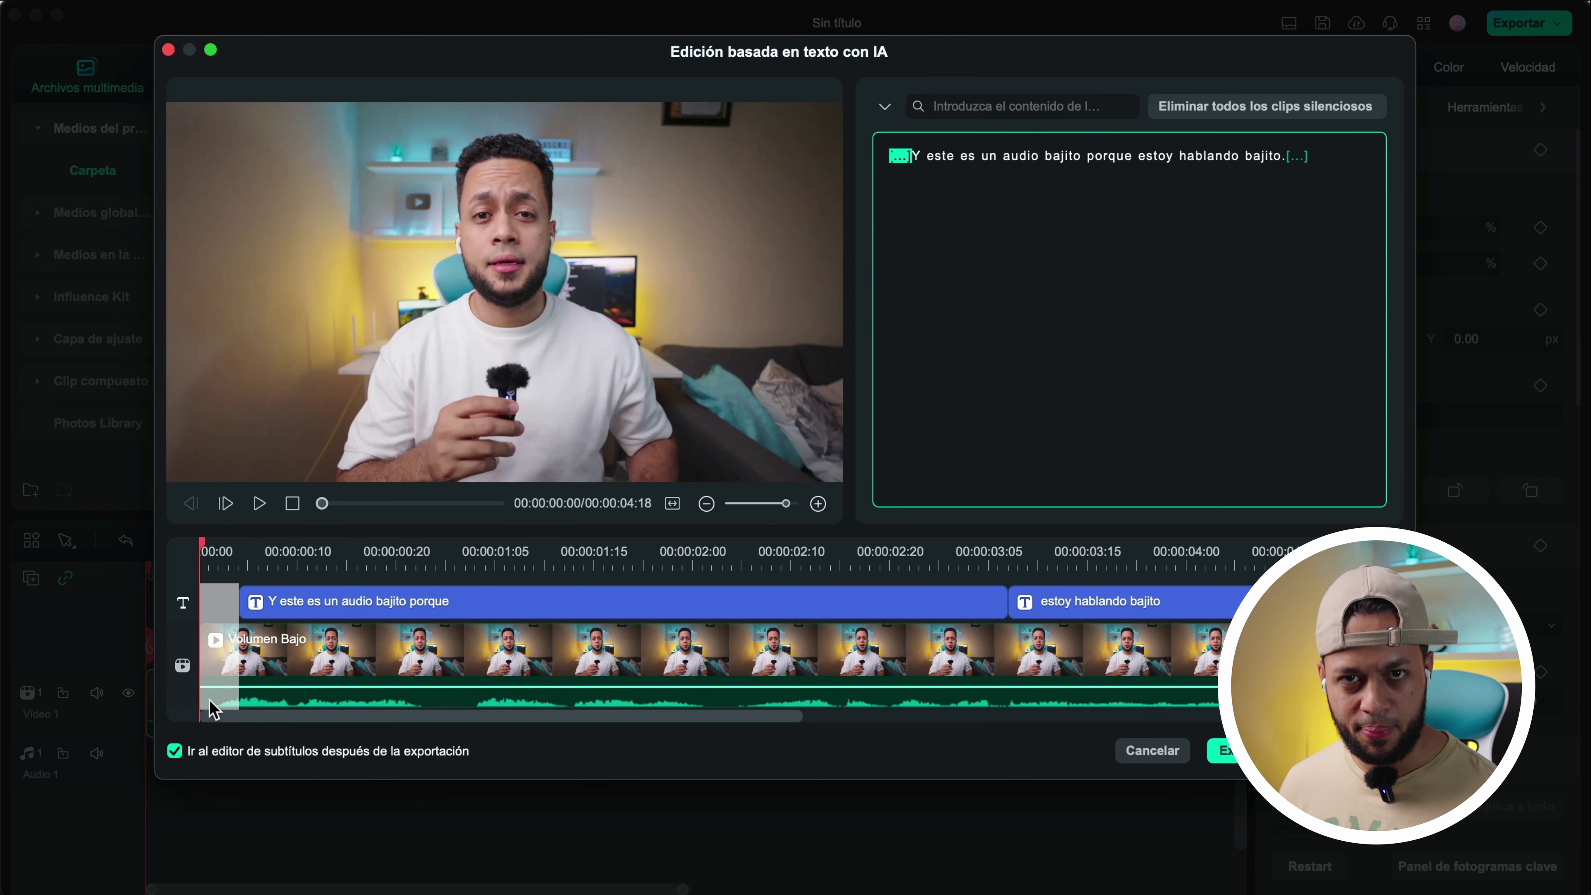
click(1292, 157)
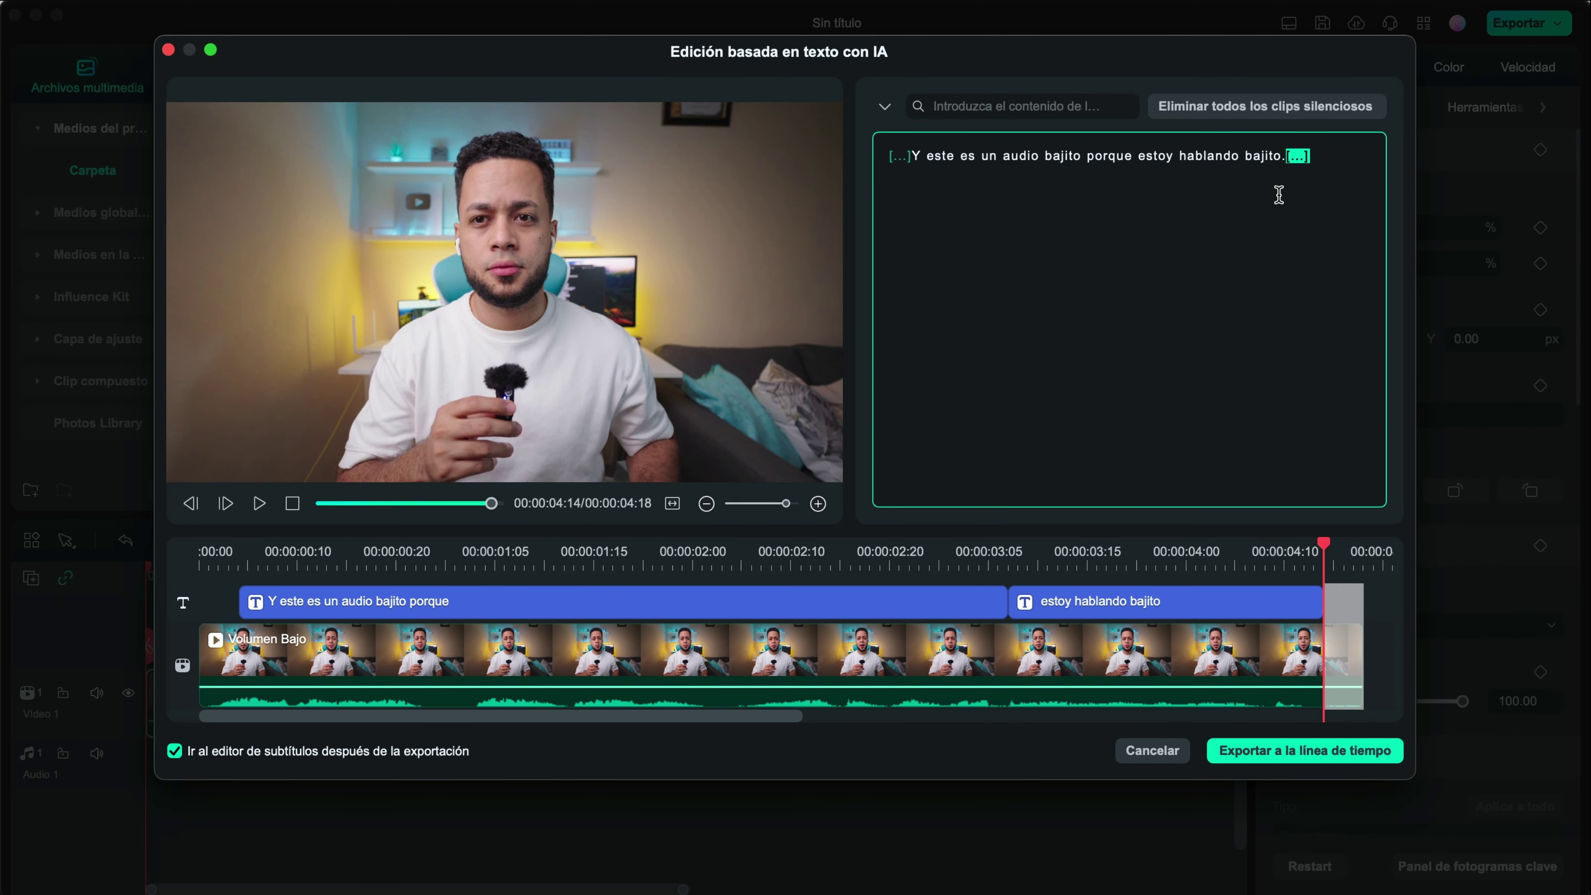
key(BackSpace)
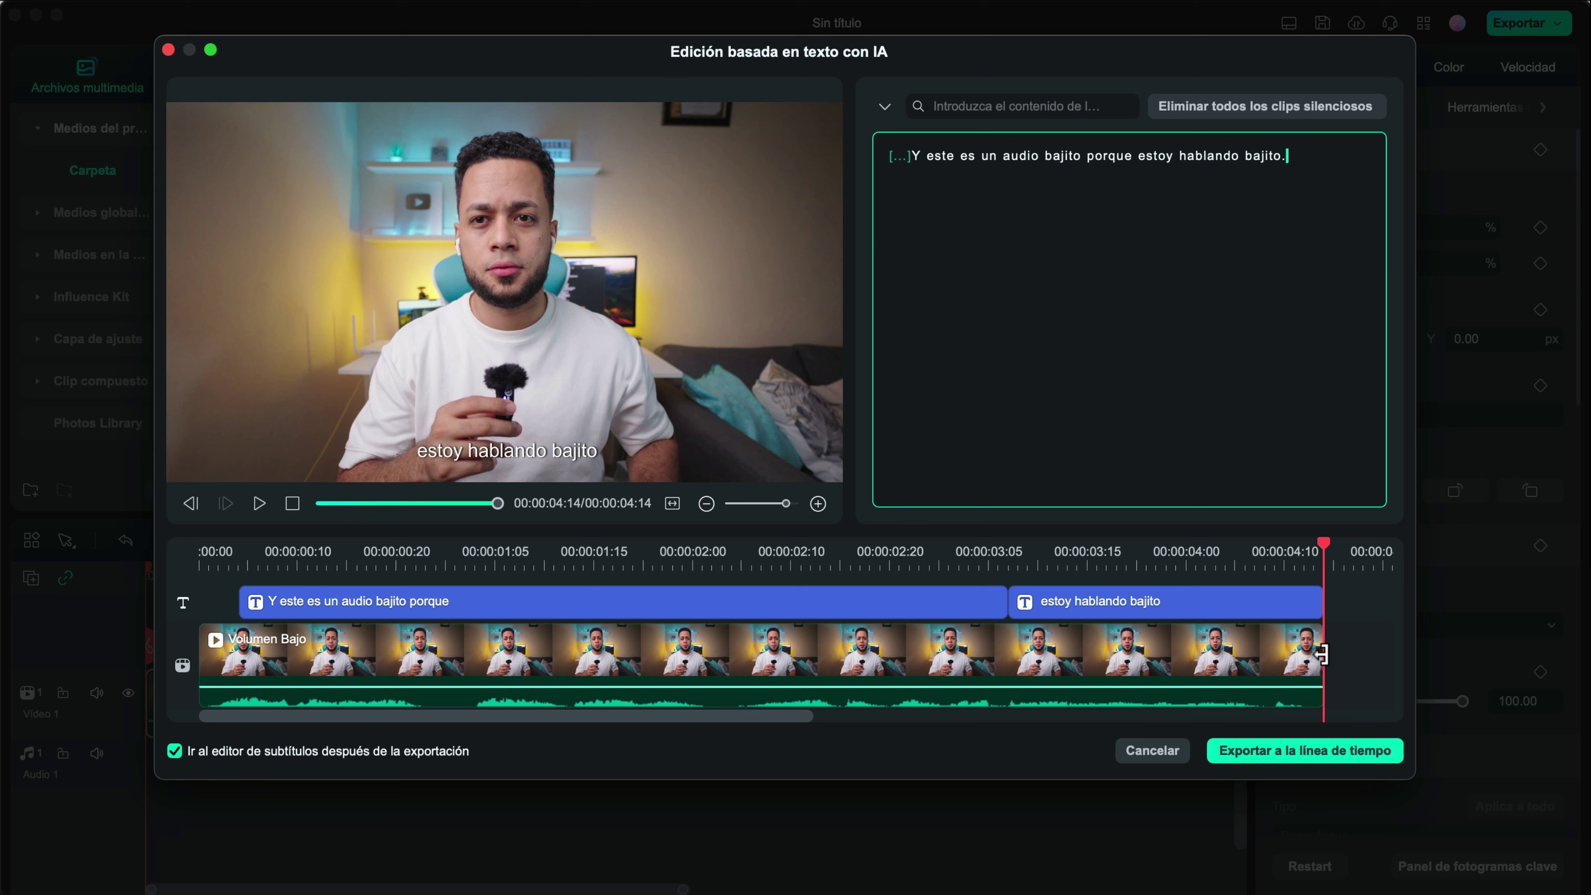
Try deleting the first "bajito" from the transcript, and undo both the word and silence deletions
double_click(1042, 156)
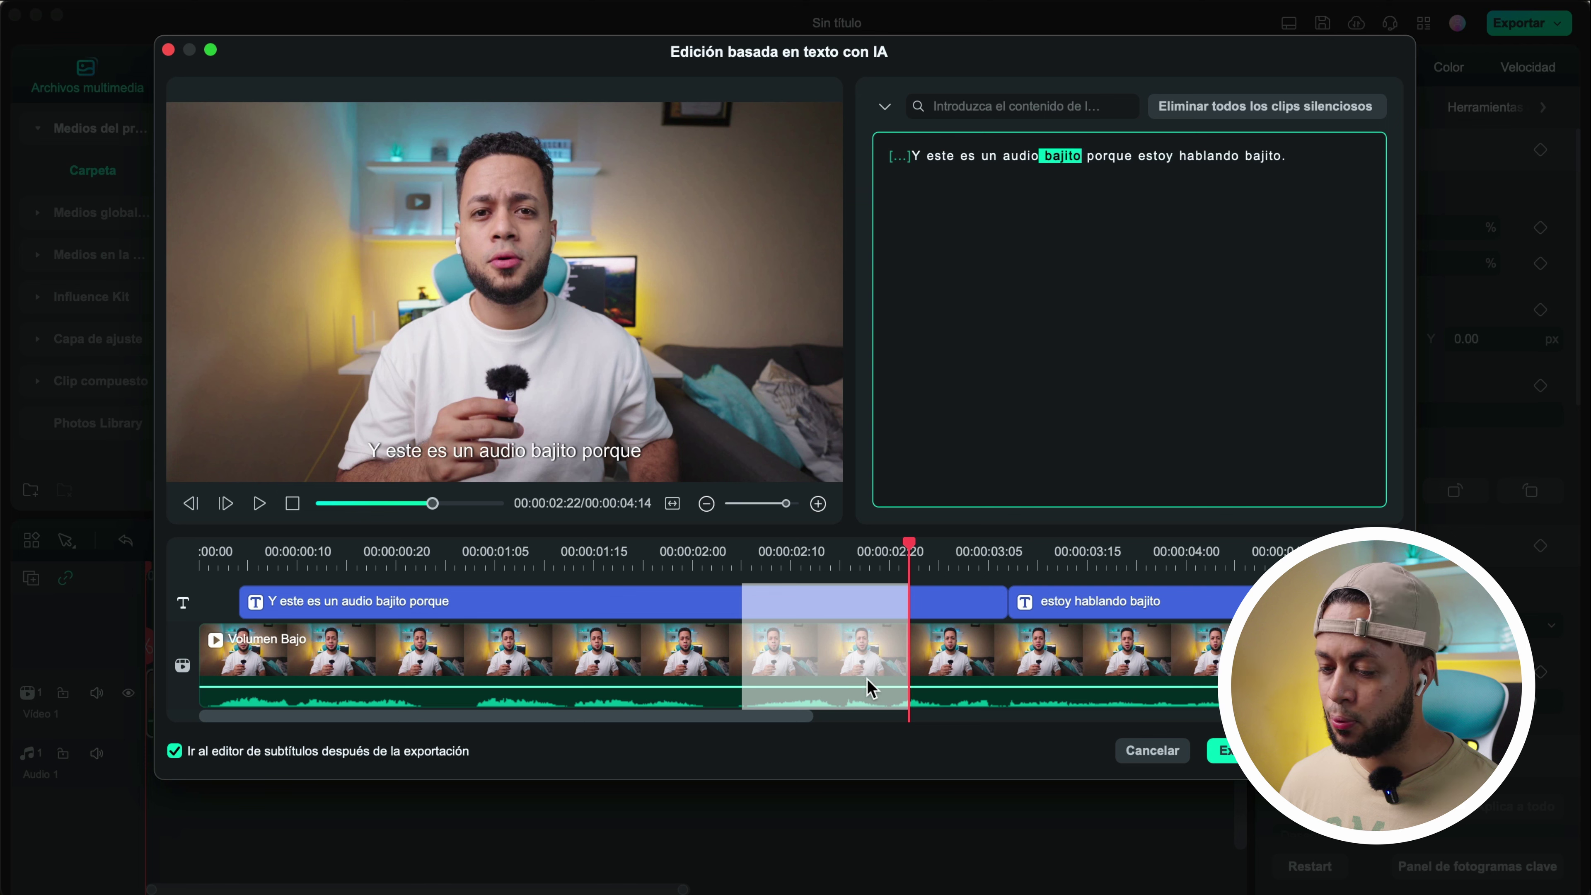
key(BackSpace)
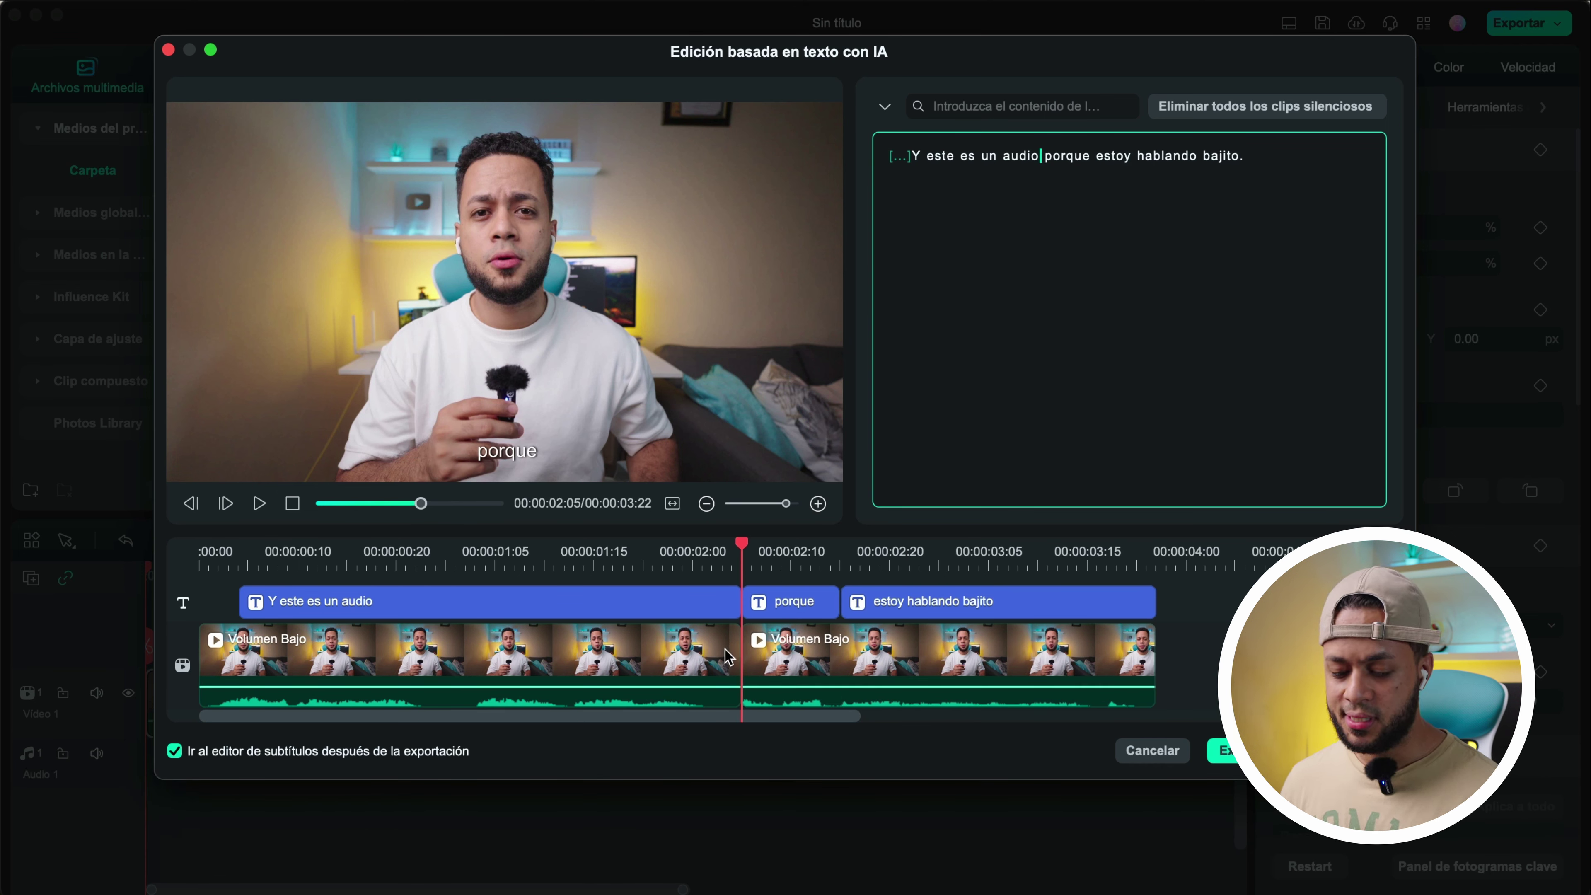
key(super+z)
key(super+z)
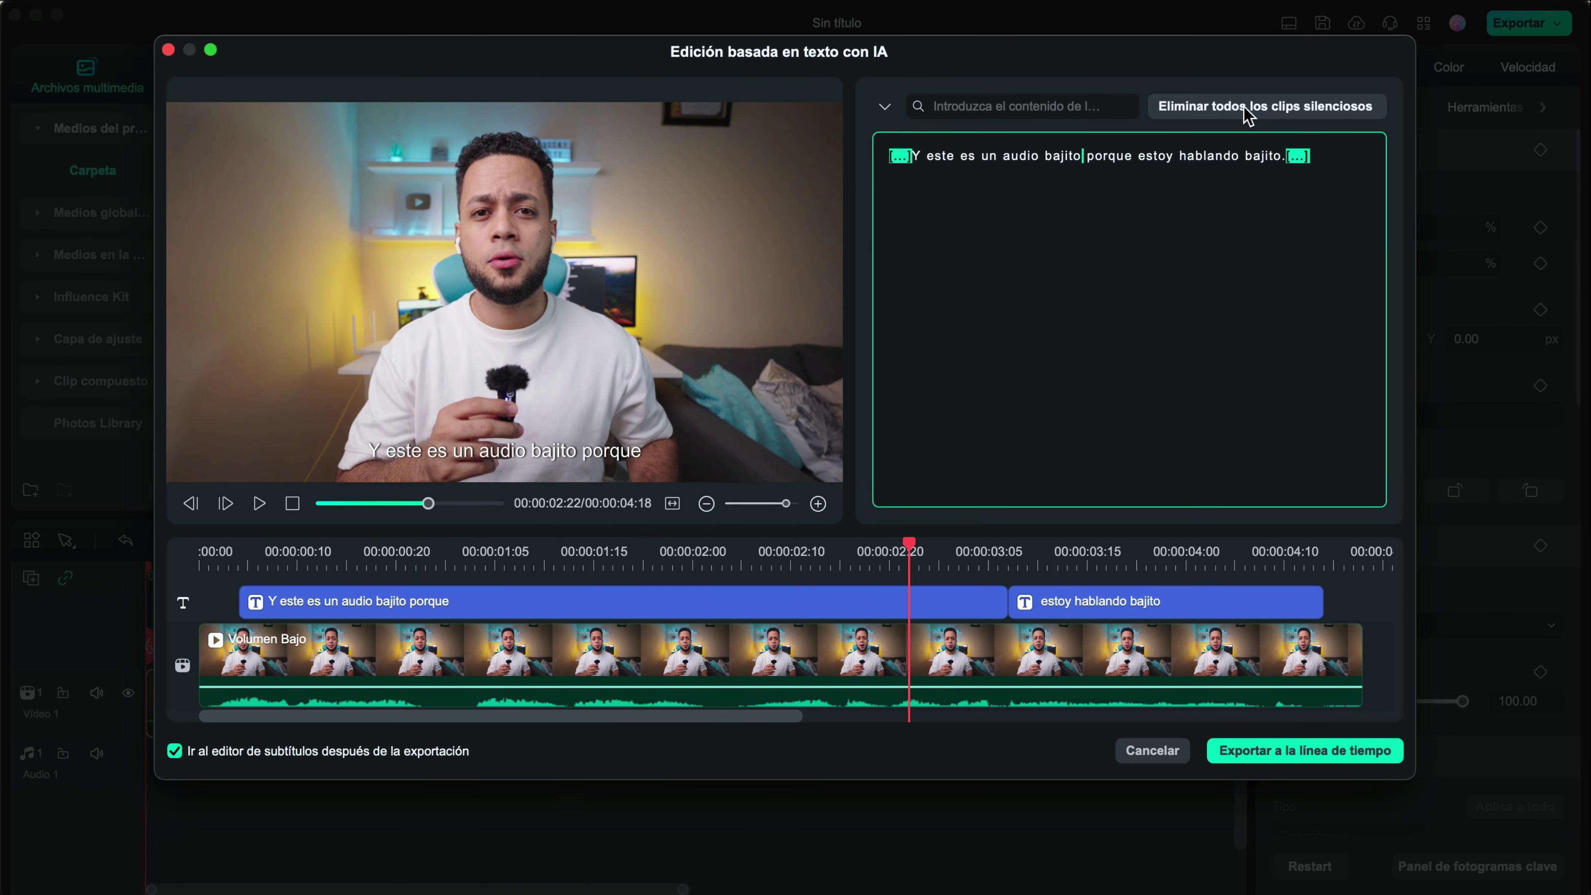
Remove all silent clips from the transcribed video and export the result to the timeline
click(1248, 116)
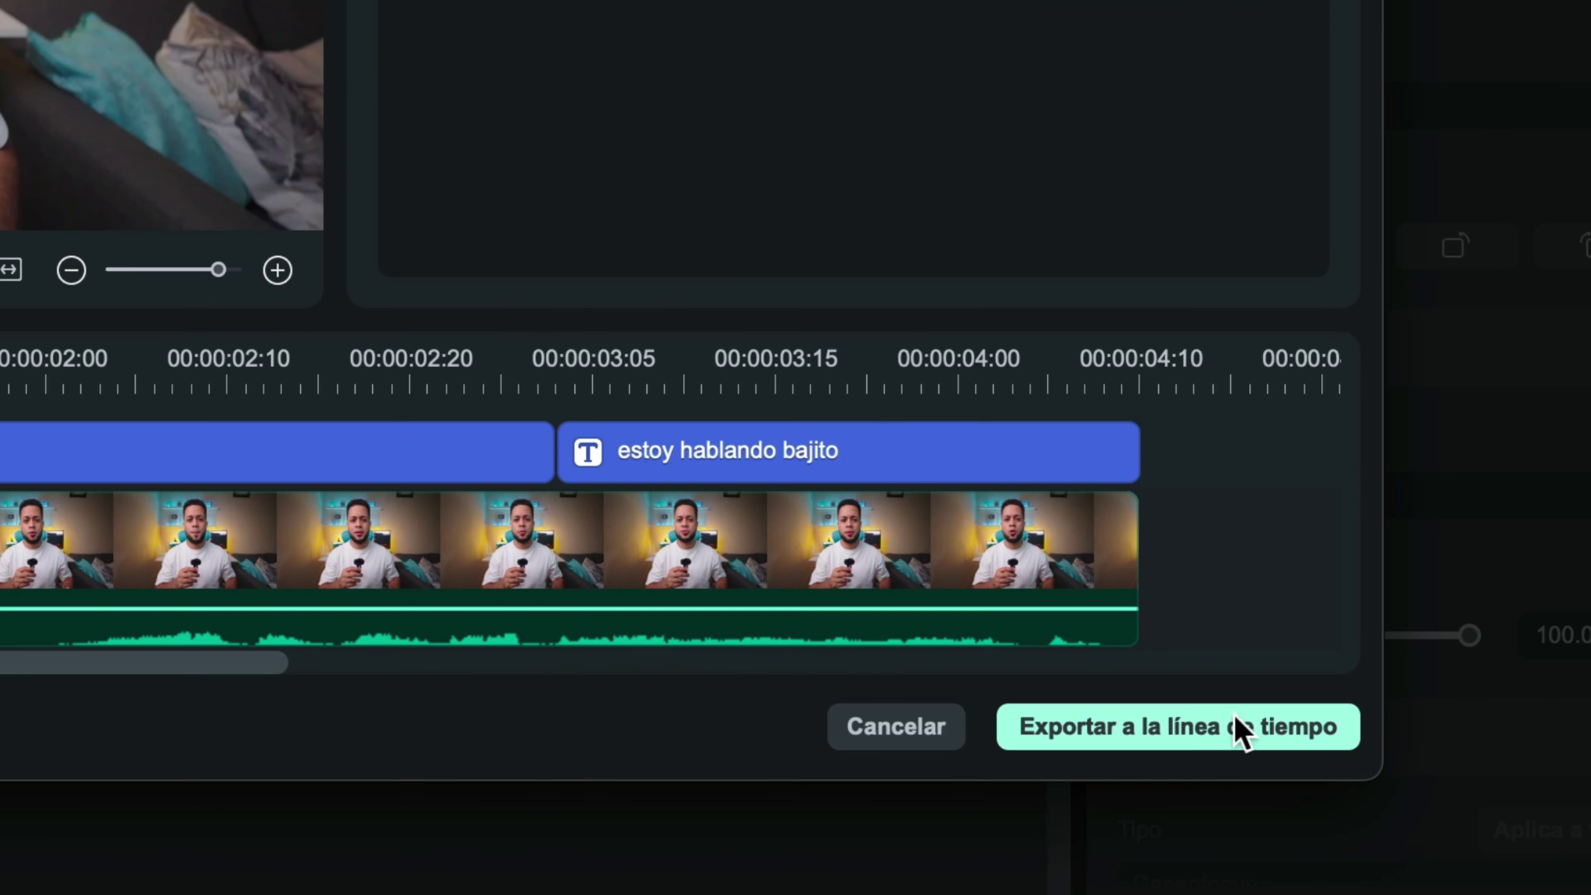
click(1221, 730)
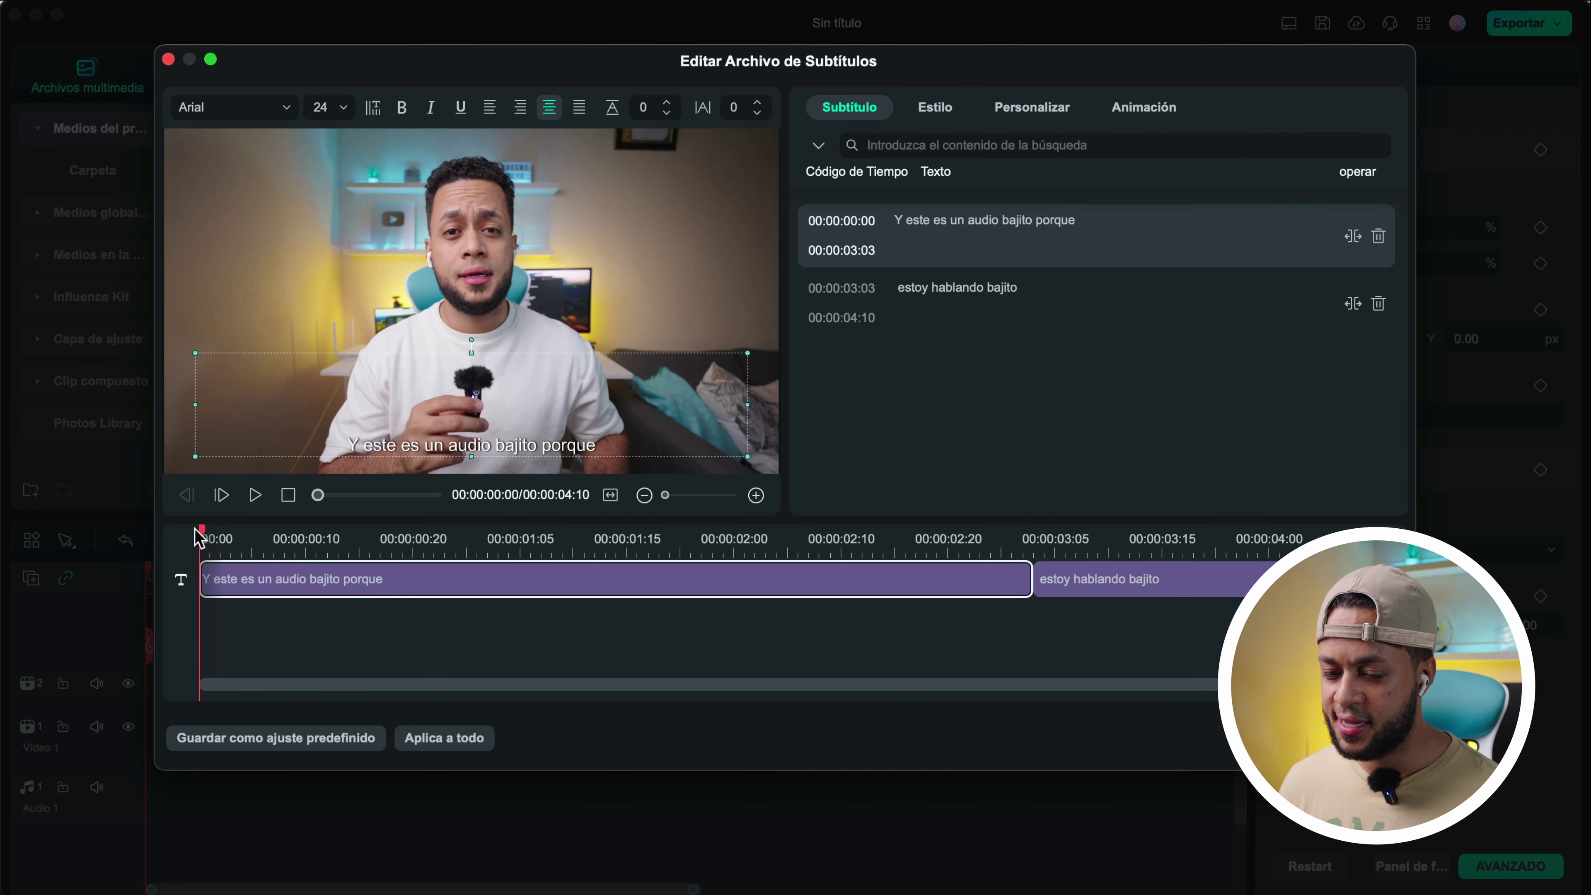
Preview the first subtitle in the subtitle editor, open its text for editing, and save the subtitle file
drag(207, 538, 371, 539)
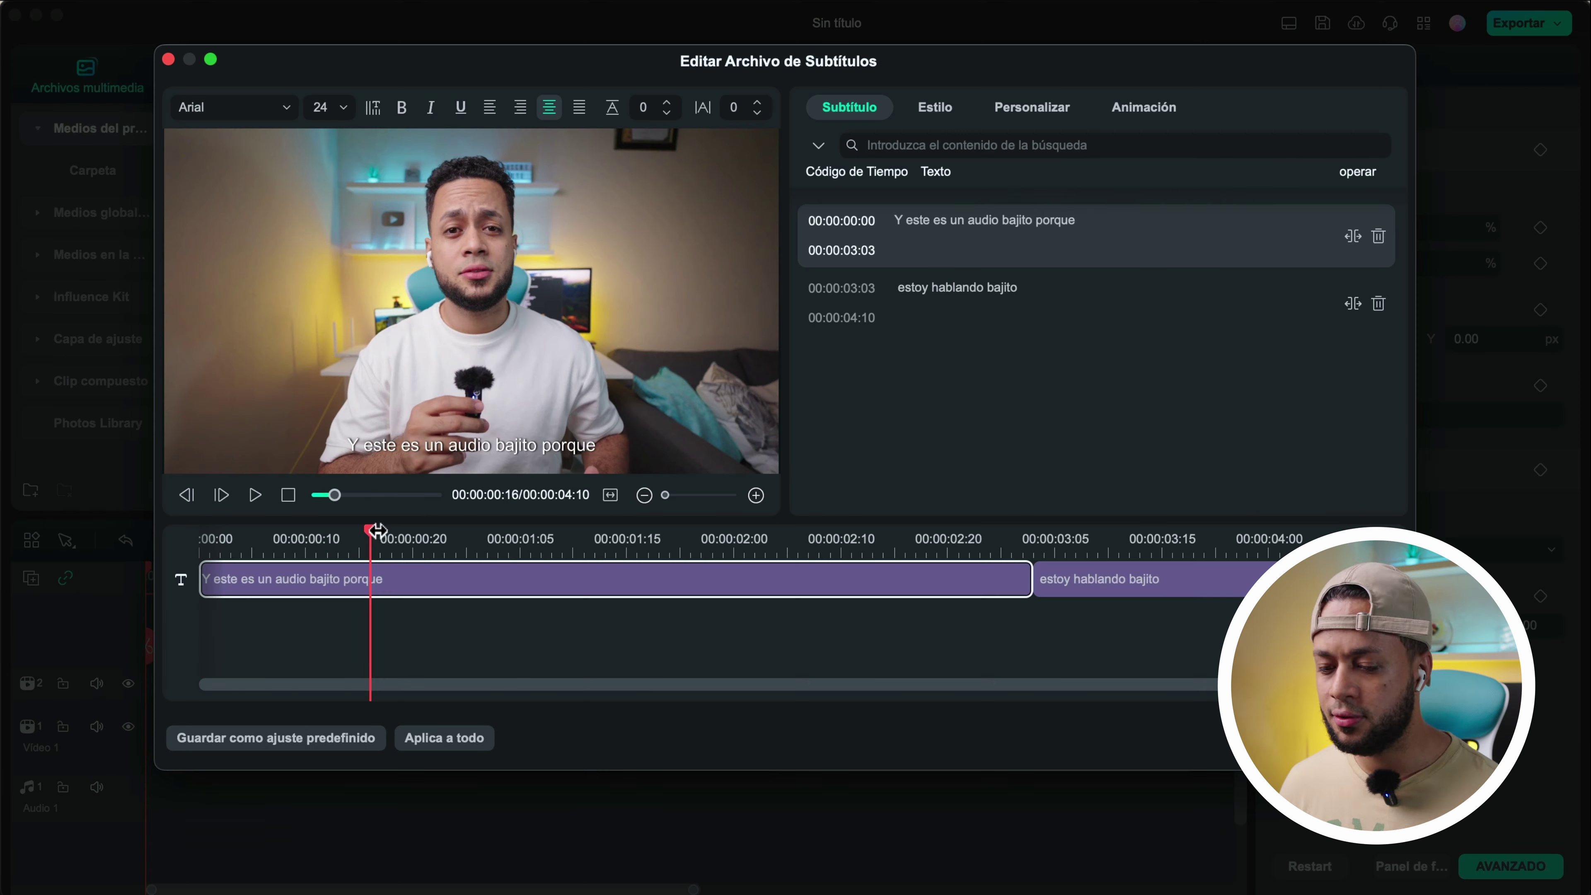
click(1030, 225)
drag(1111, 220, 940, 212)
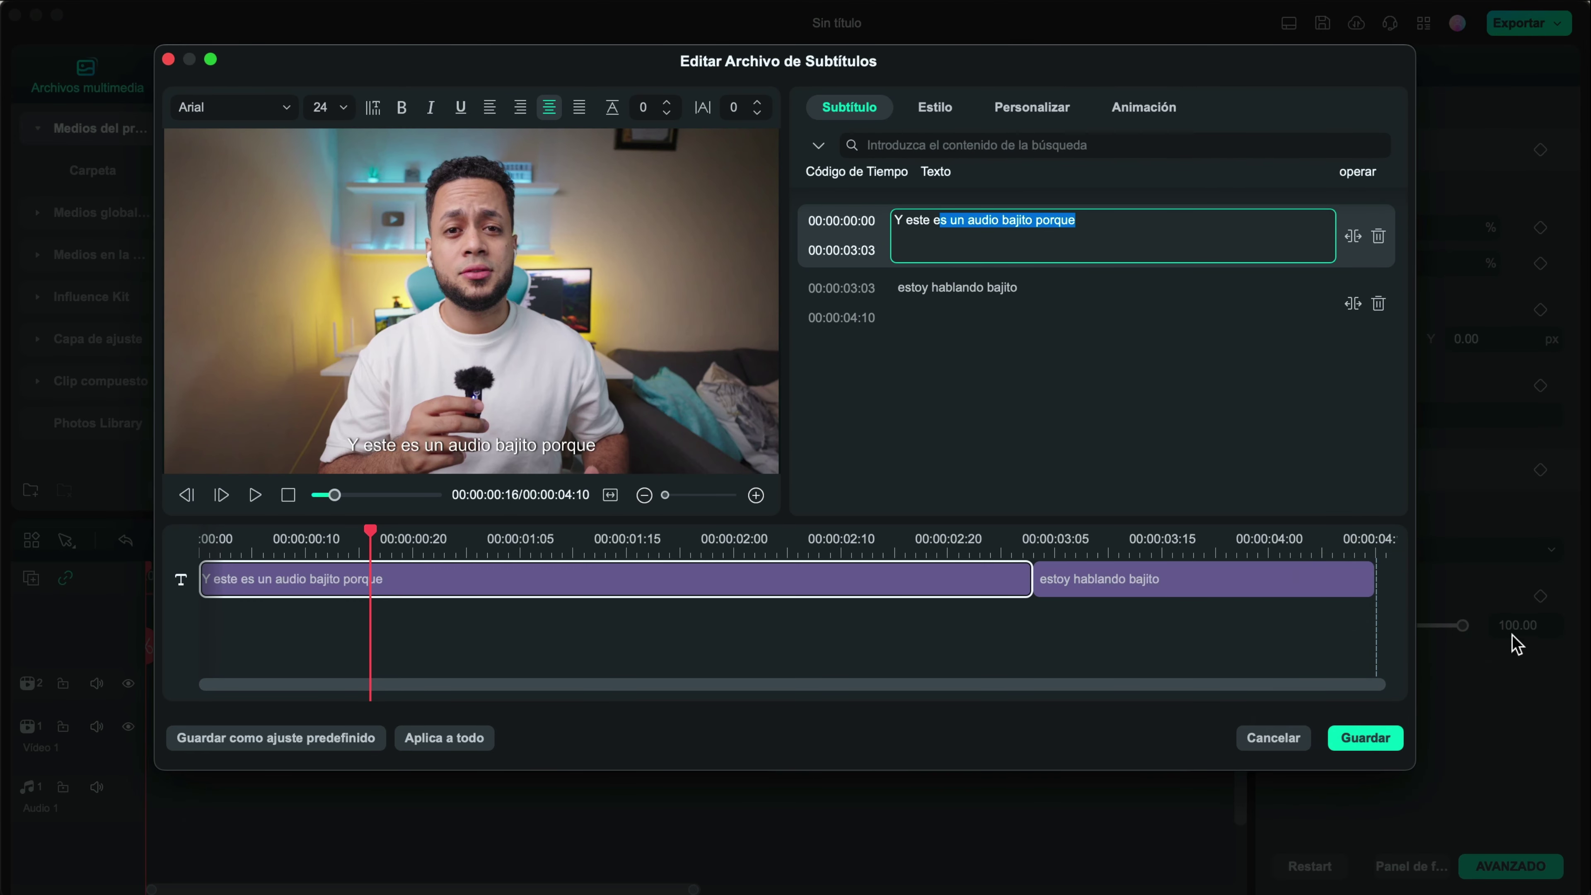
click(1372, 738)
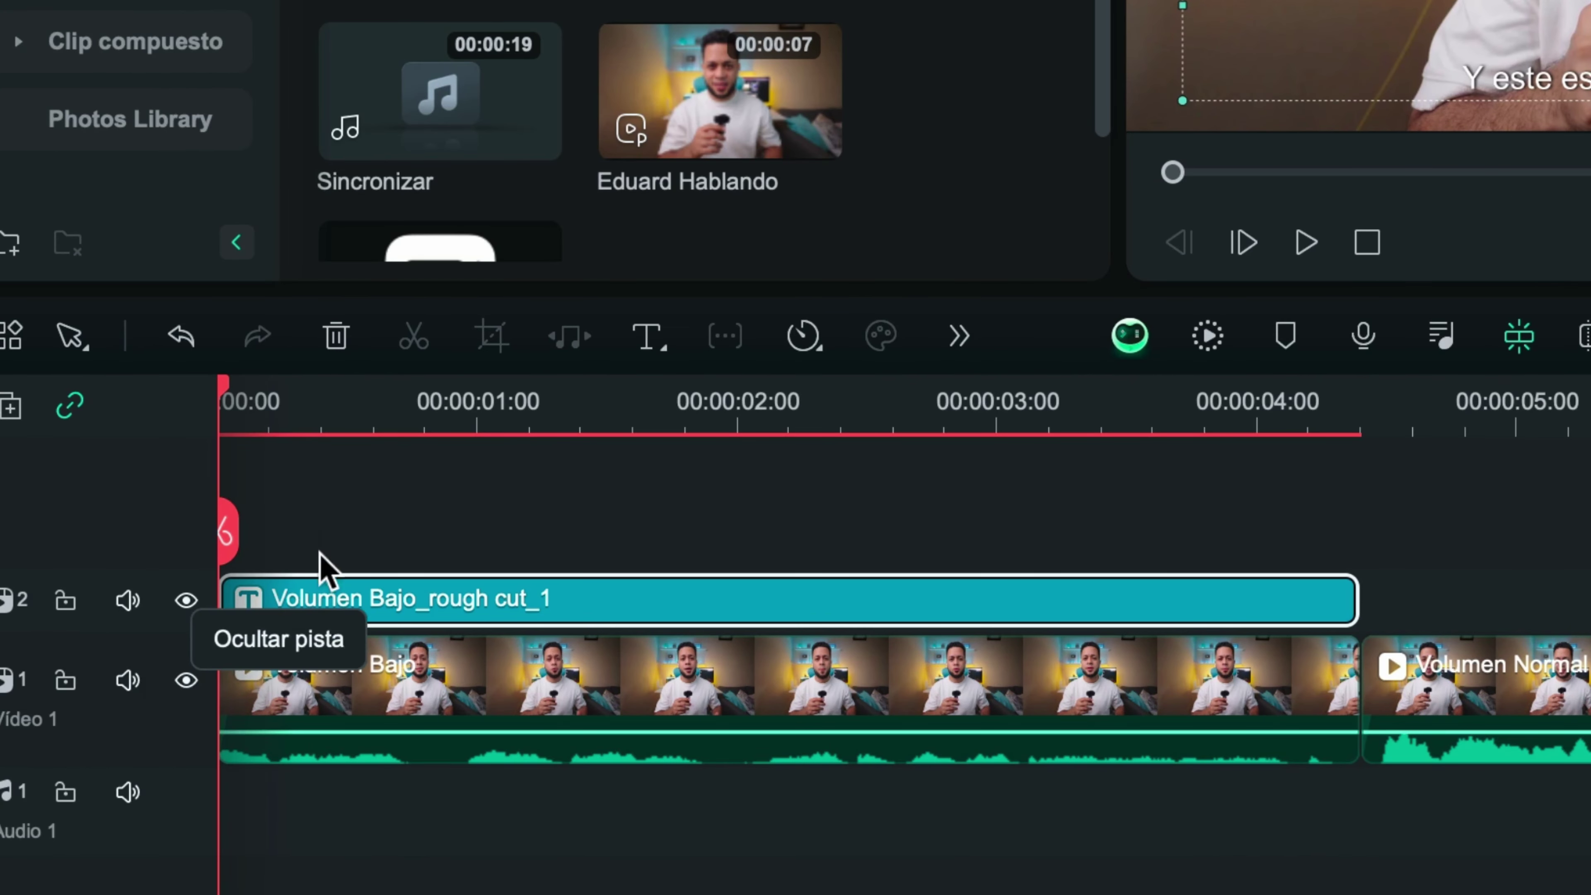
Preview the subtitles, and delete the subtitle clip and both video clips to empty the timeline
drag(233, 406, 417, 405)
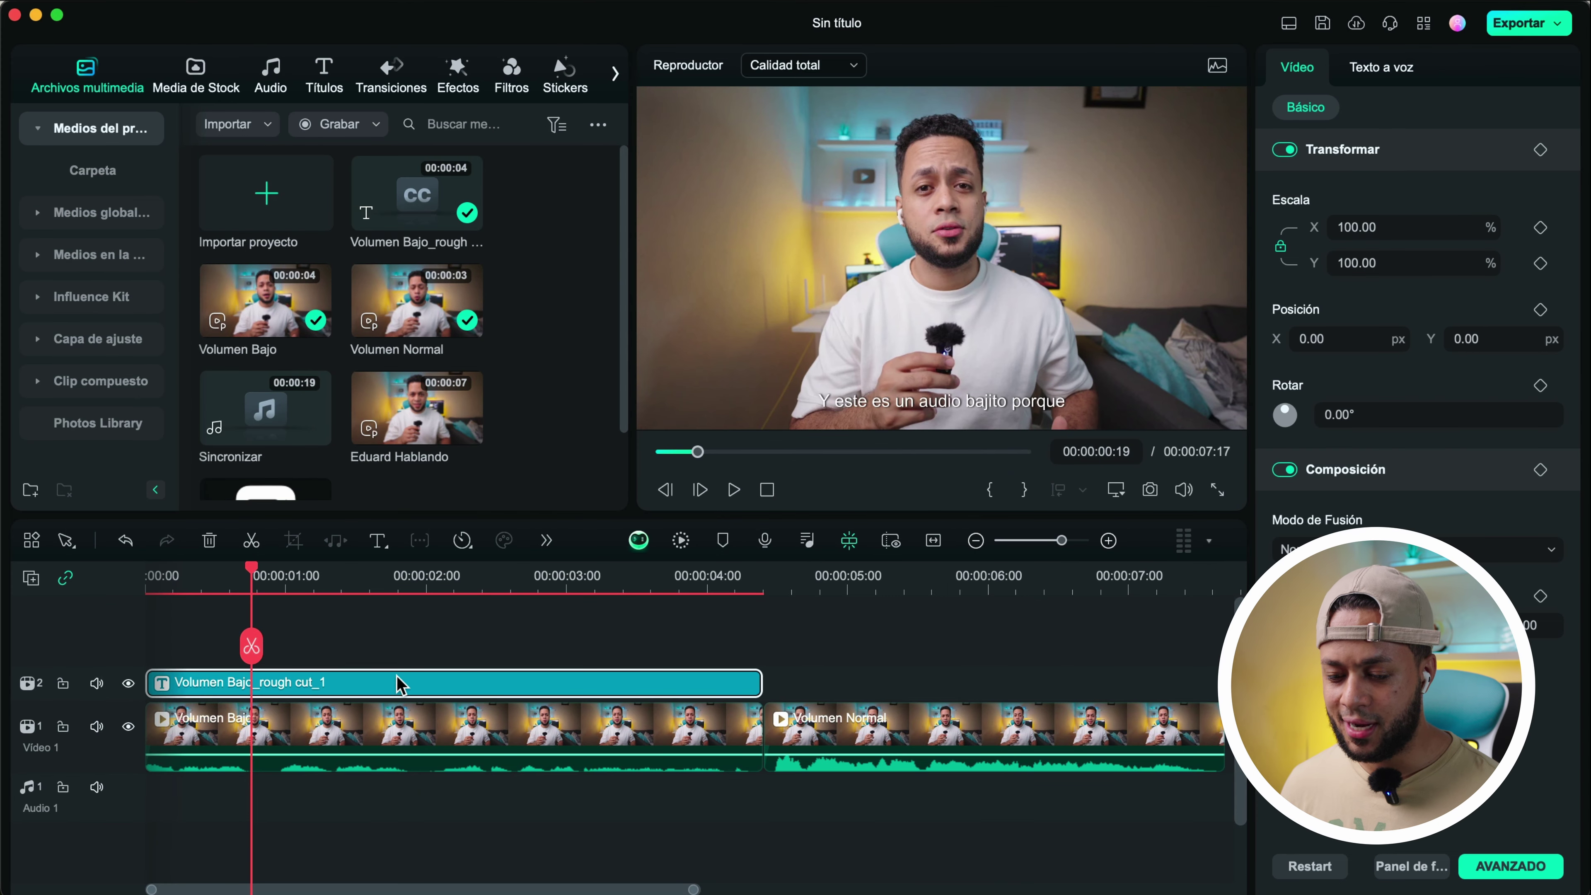
key(super+z)
click(316, 683)
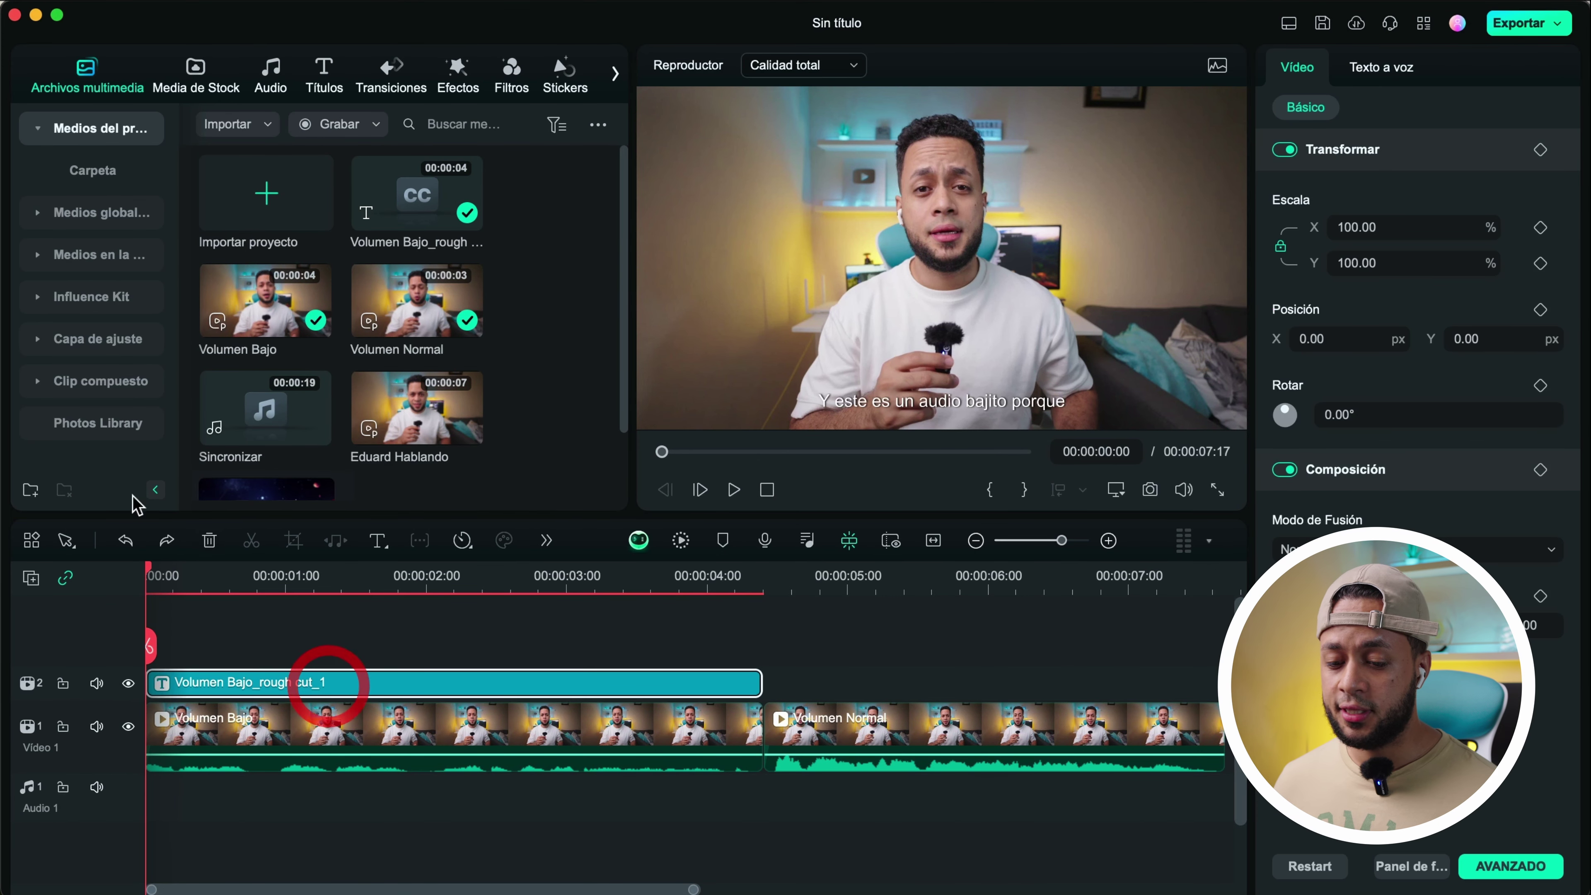
click(202, 540)
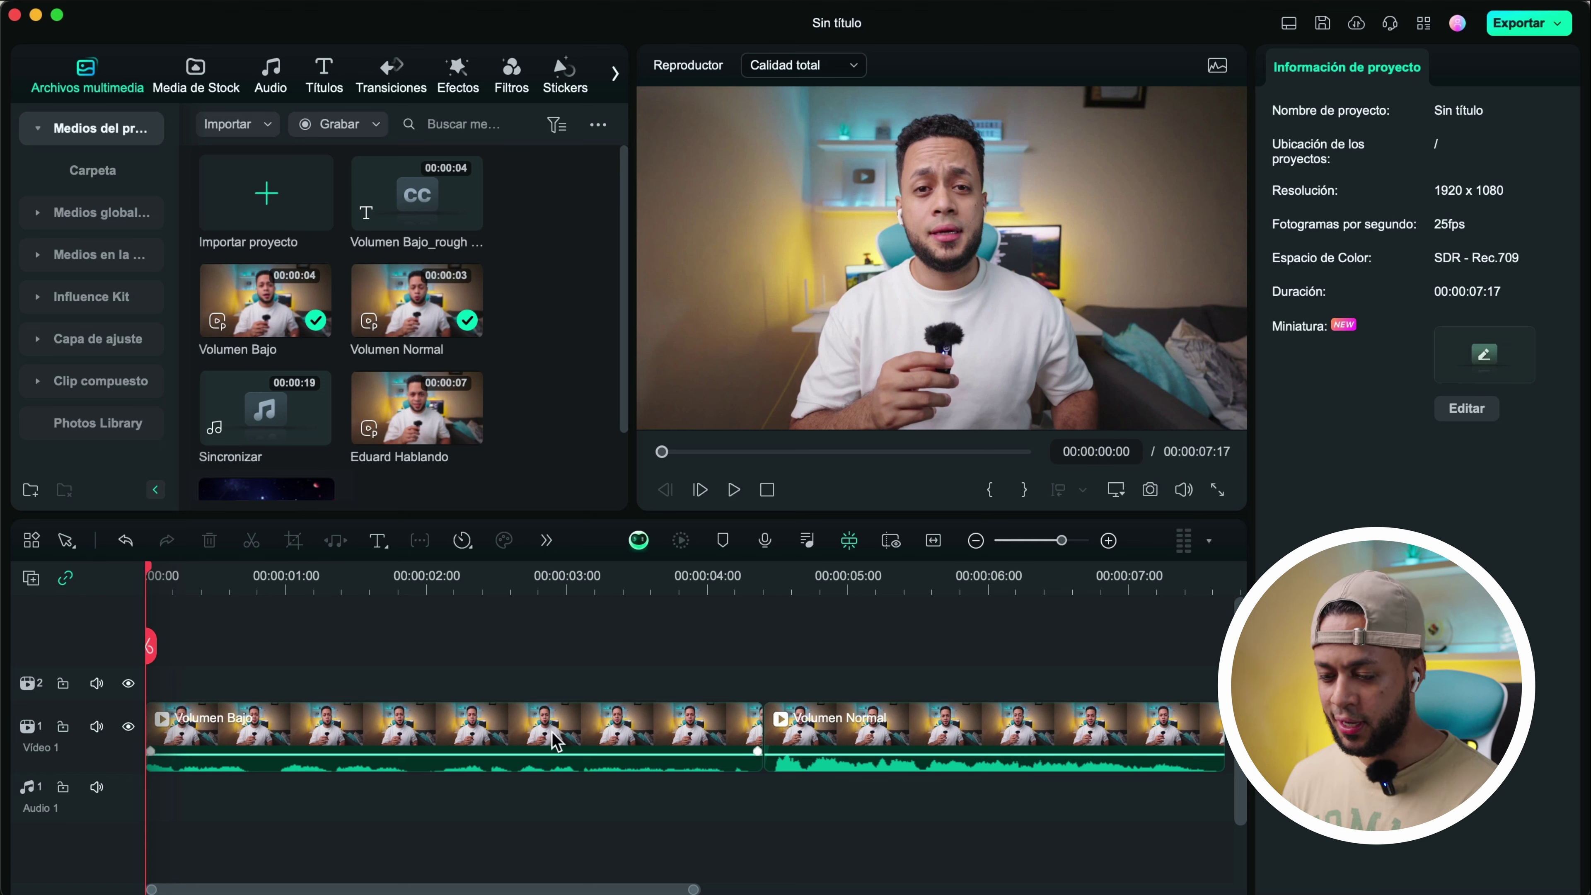
drag(561, 647, 878, 806)
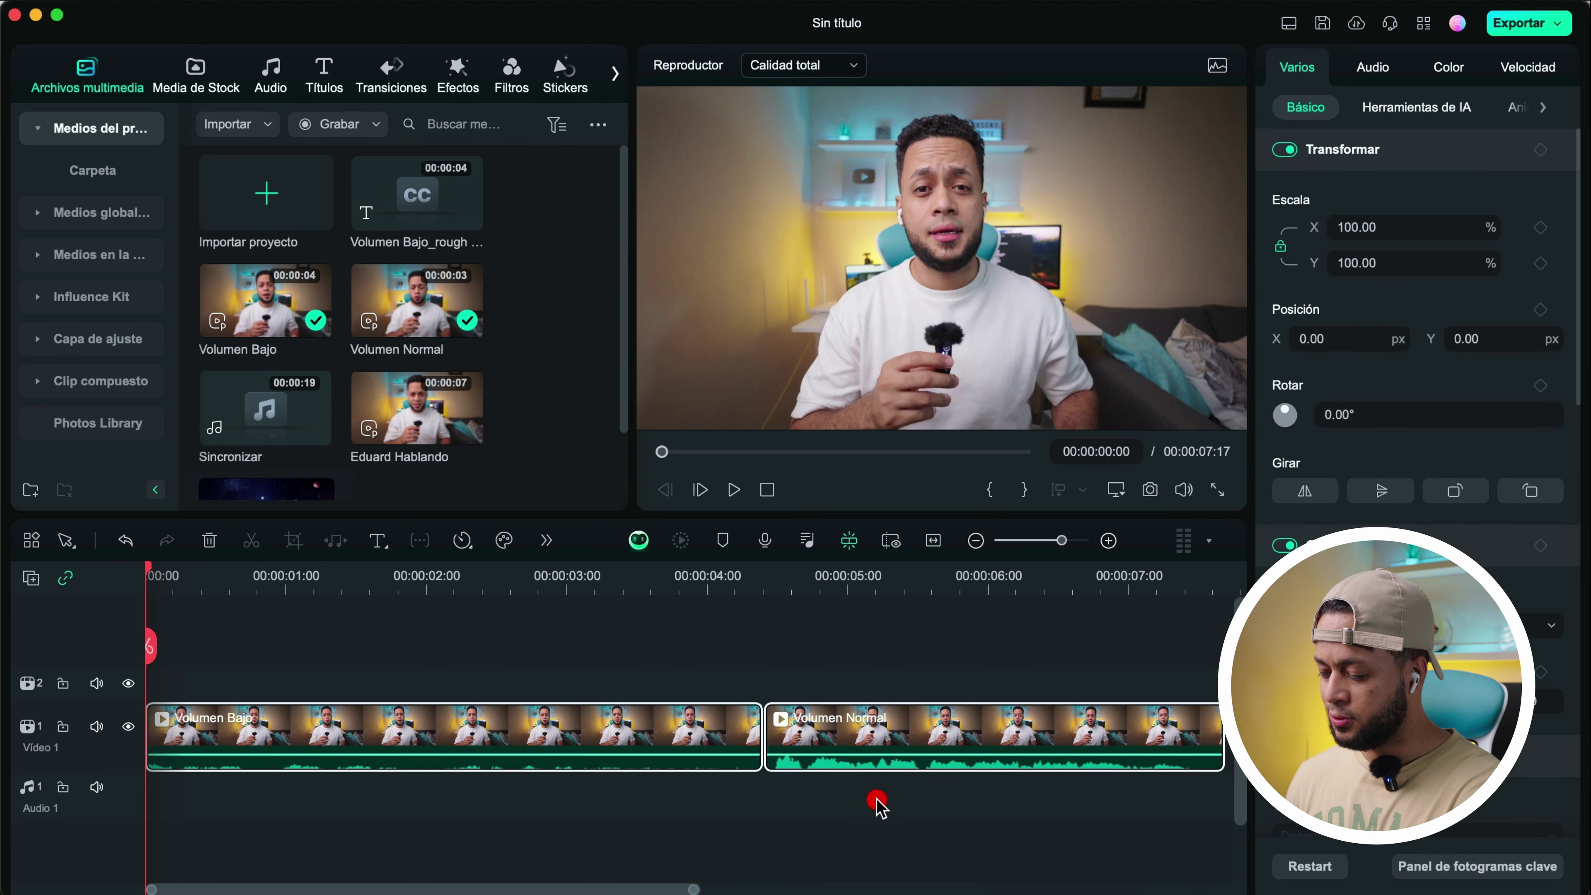
key(BackSpace)
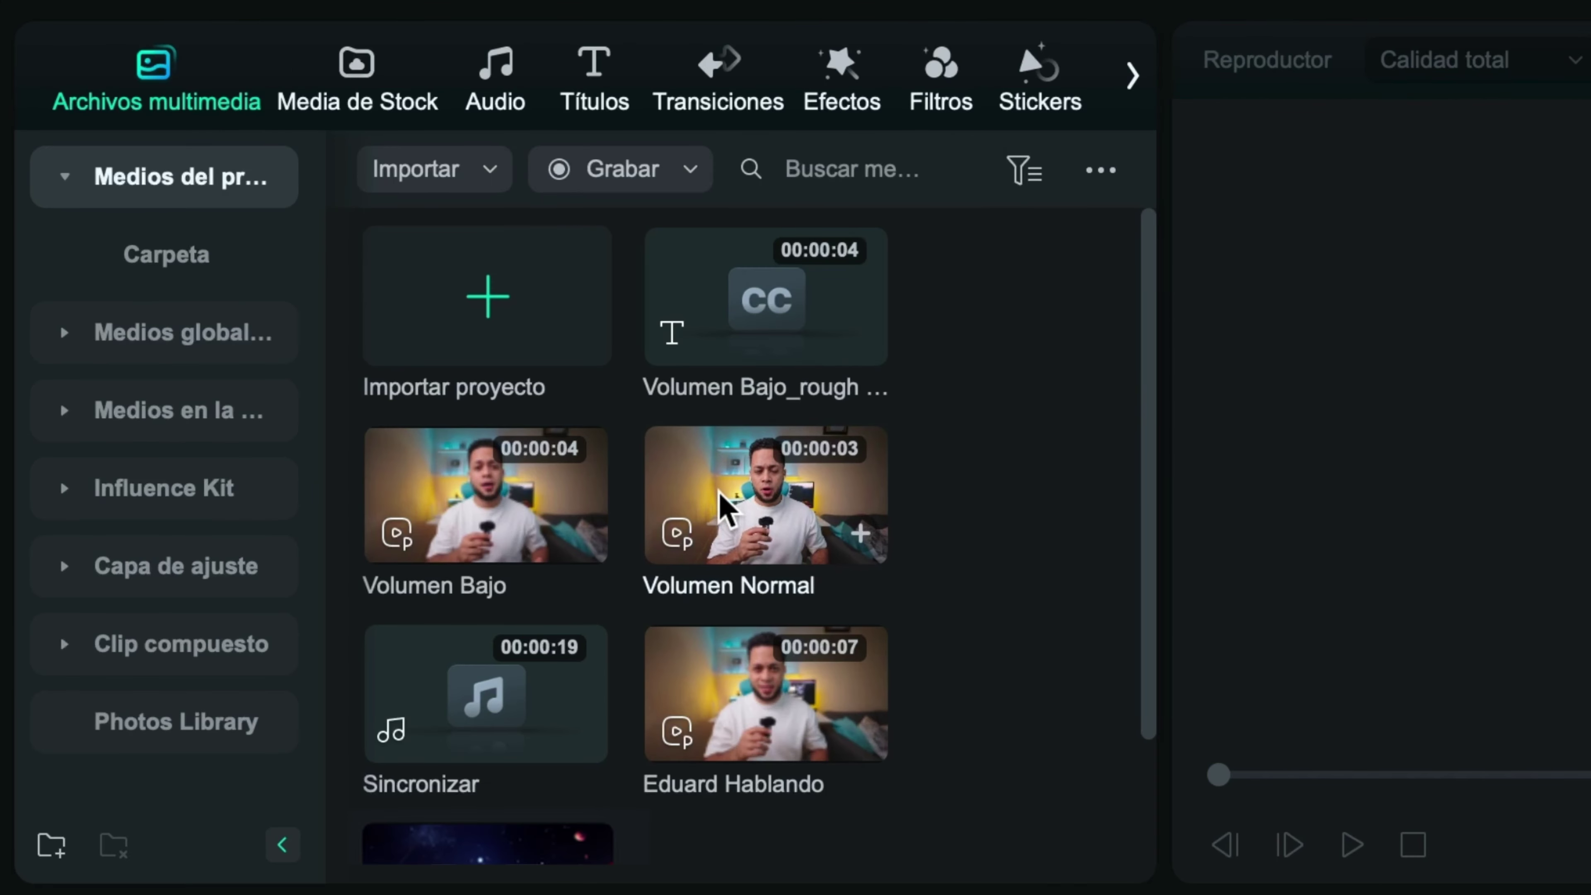
Preview Volumen Normal from the project media and mark its in point at 00:00:01:03
double_click(393, 310)
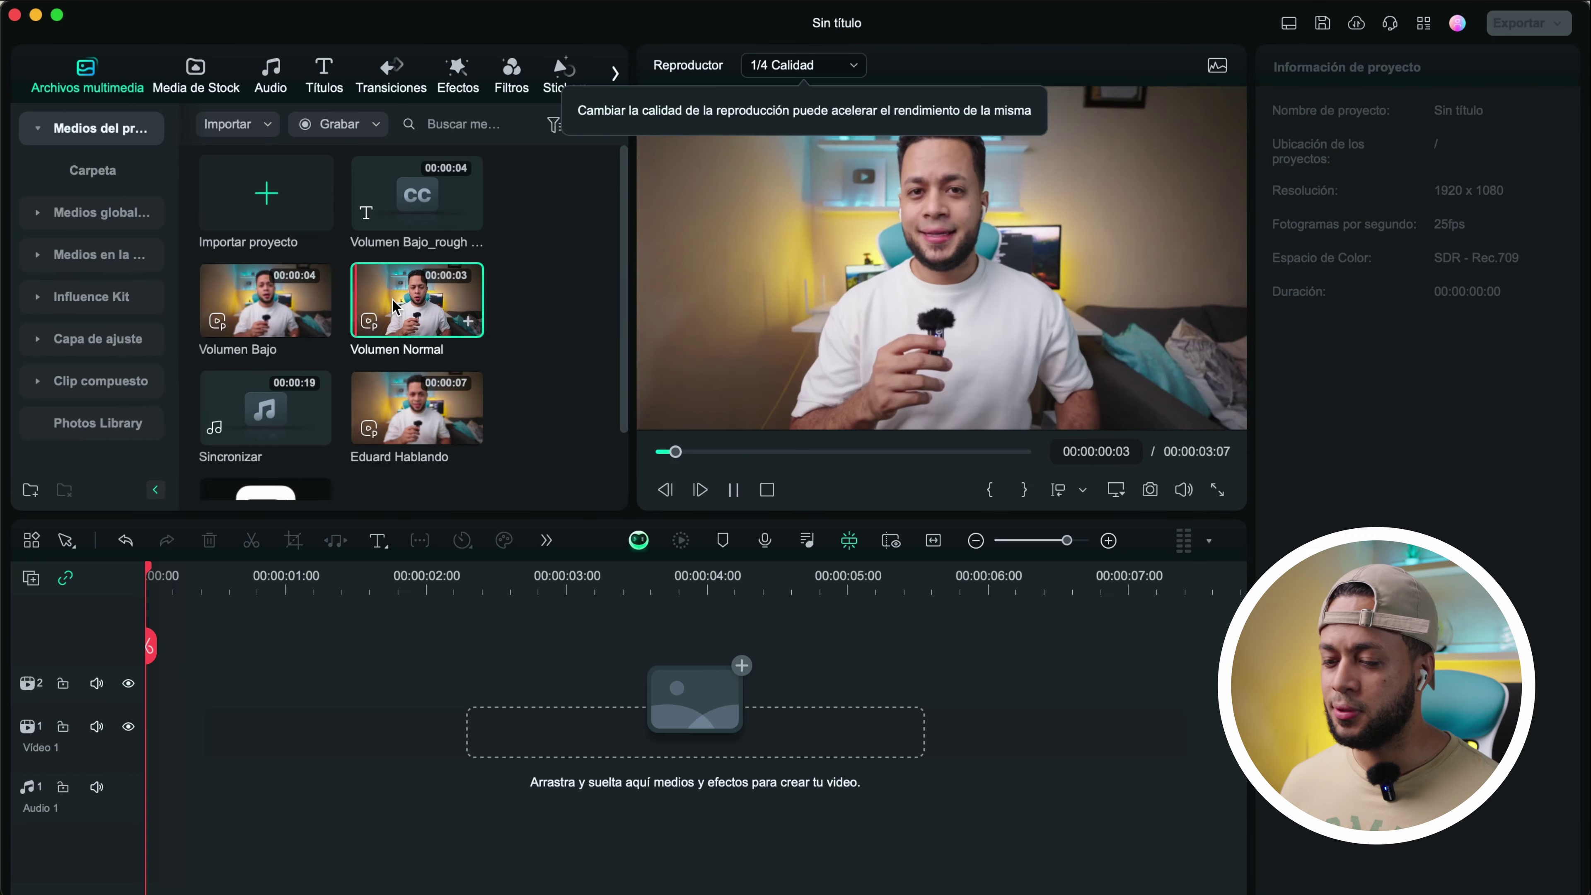
click(733, 489)
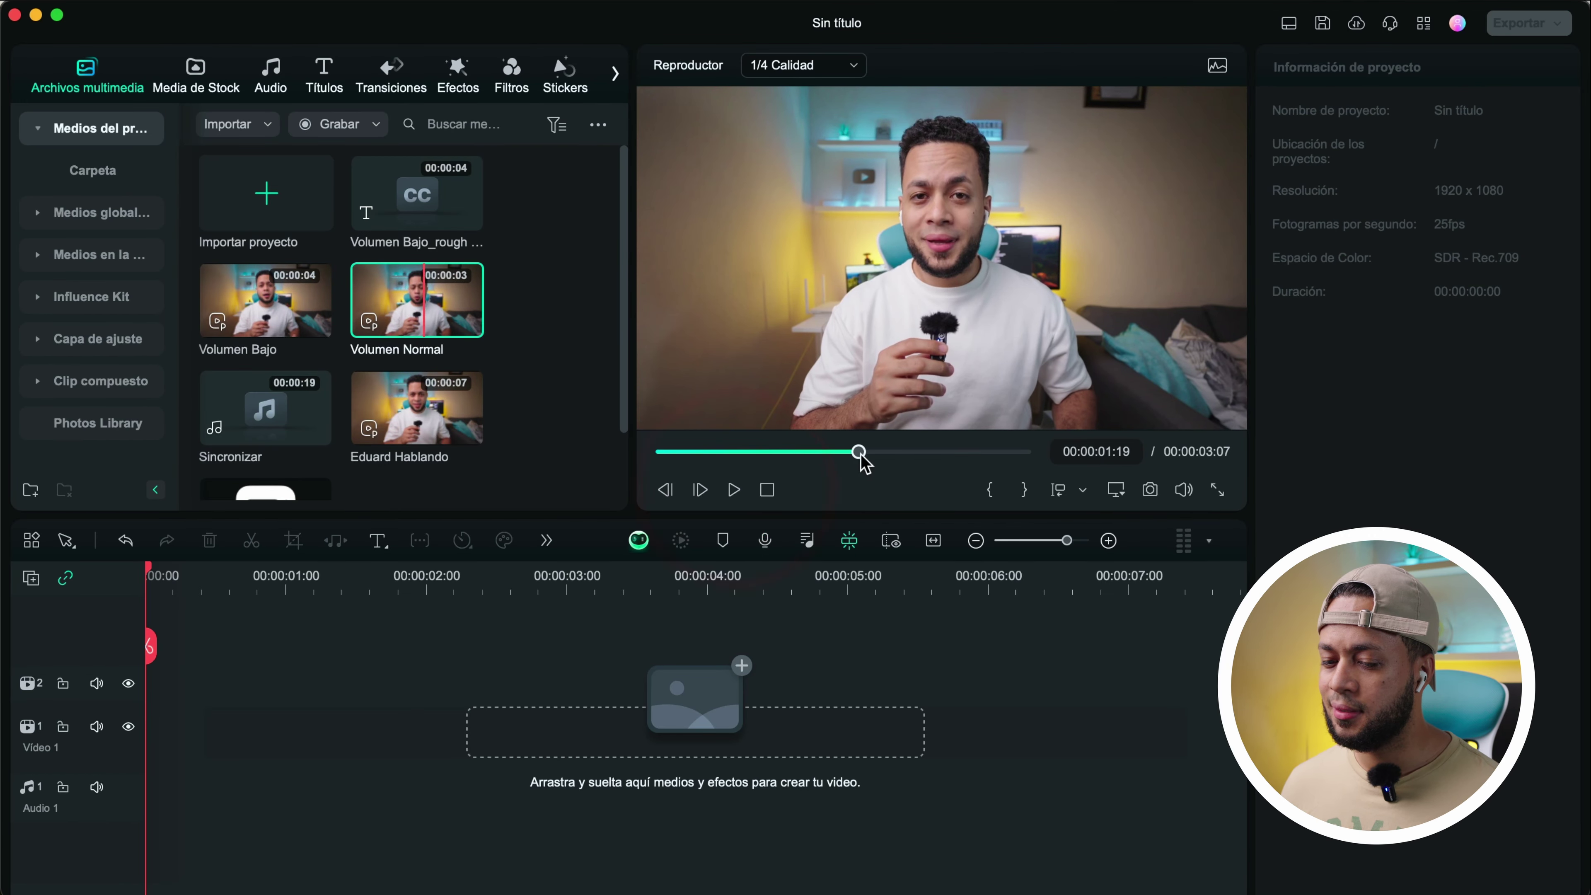
click(786, 452)
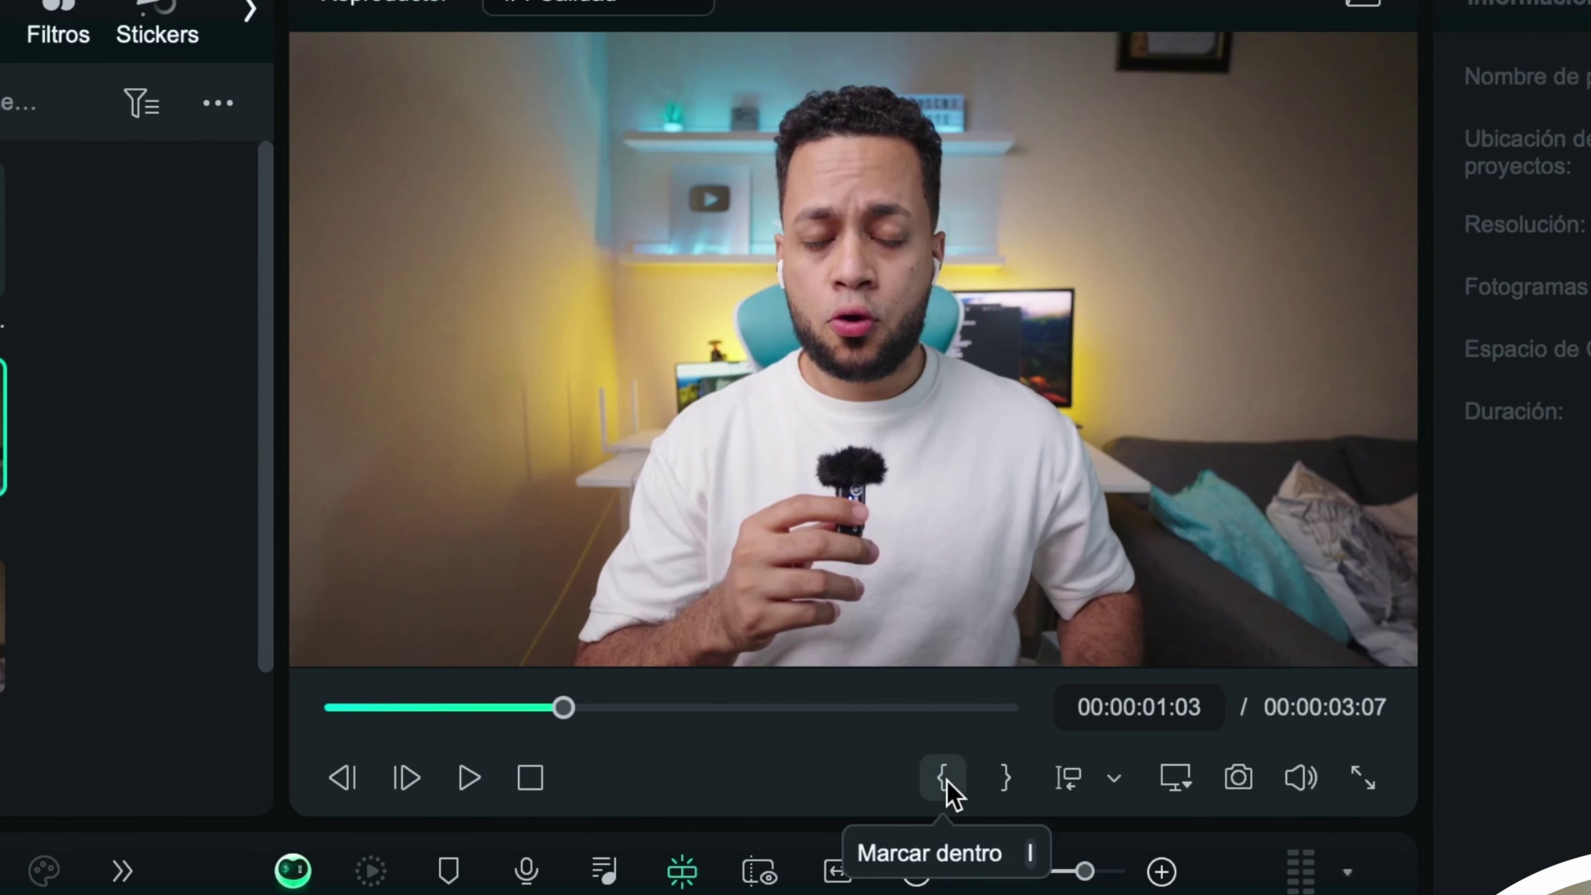
click(991, 490)
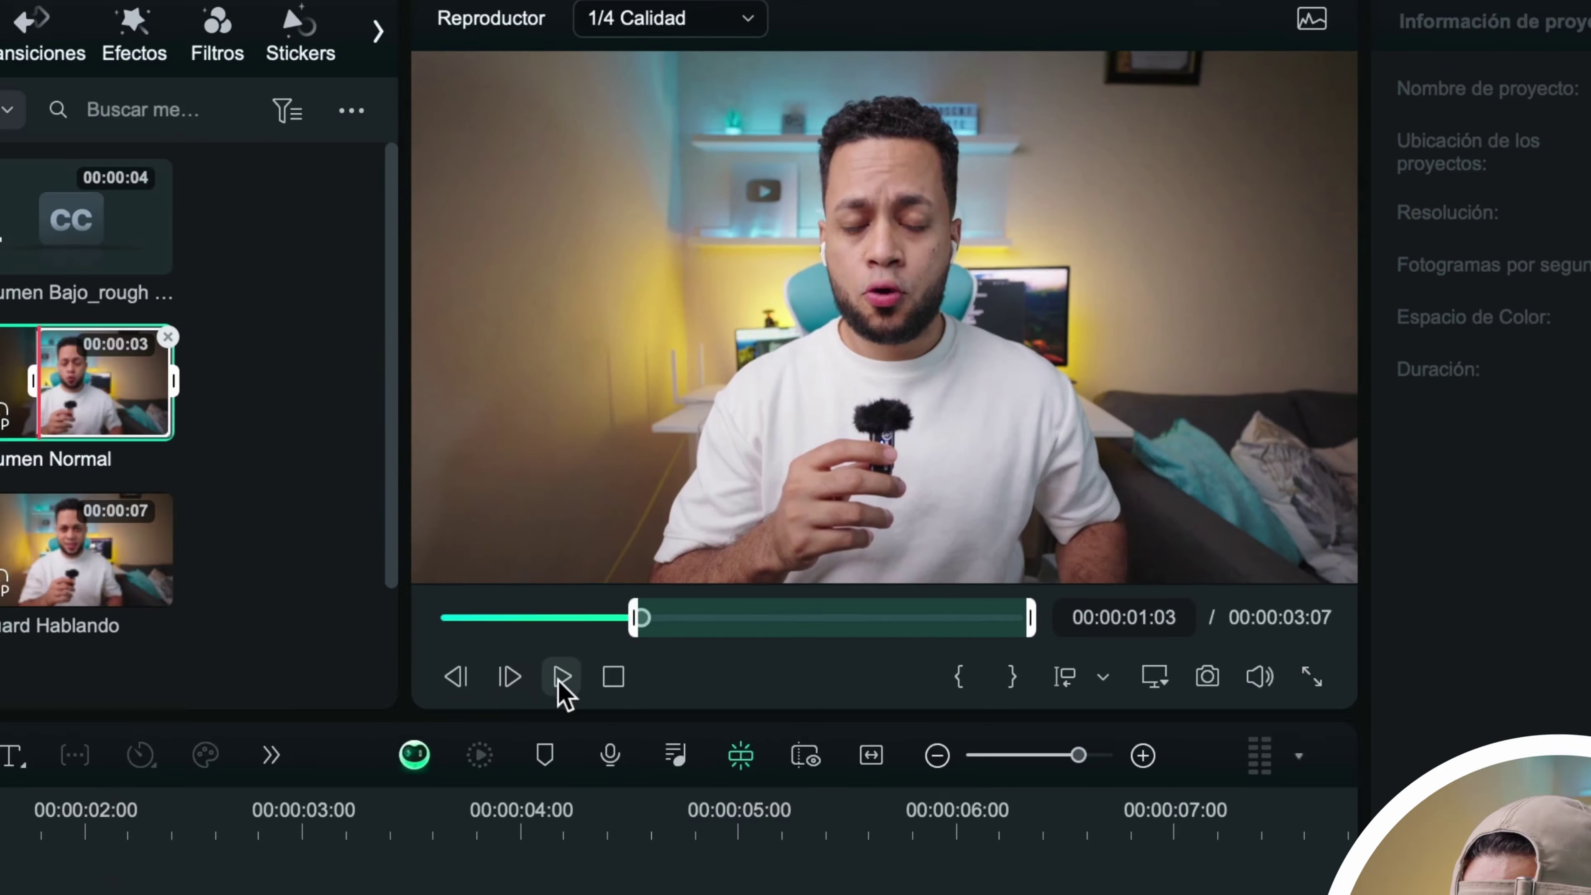
Play the Volumen Normal preview onward and mark its out point at 00:00:02:08
click(734, 489)
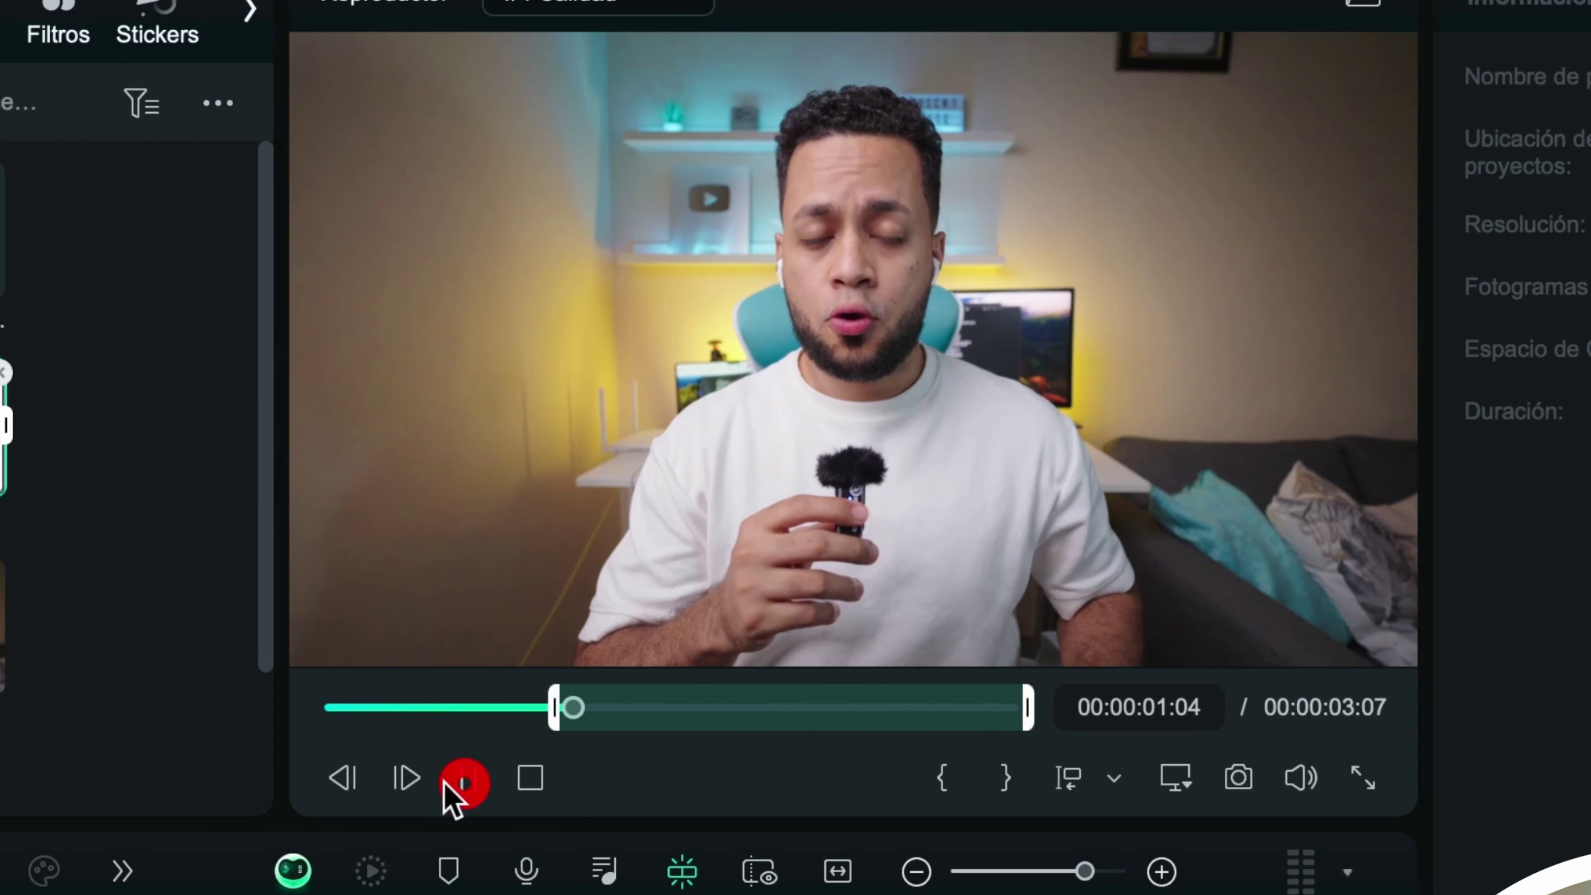
click(469, 784)
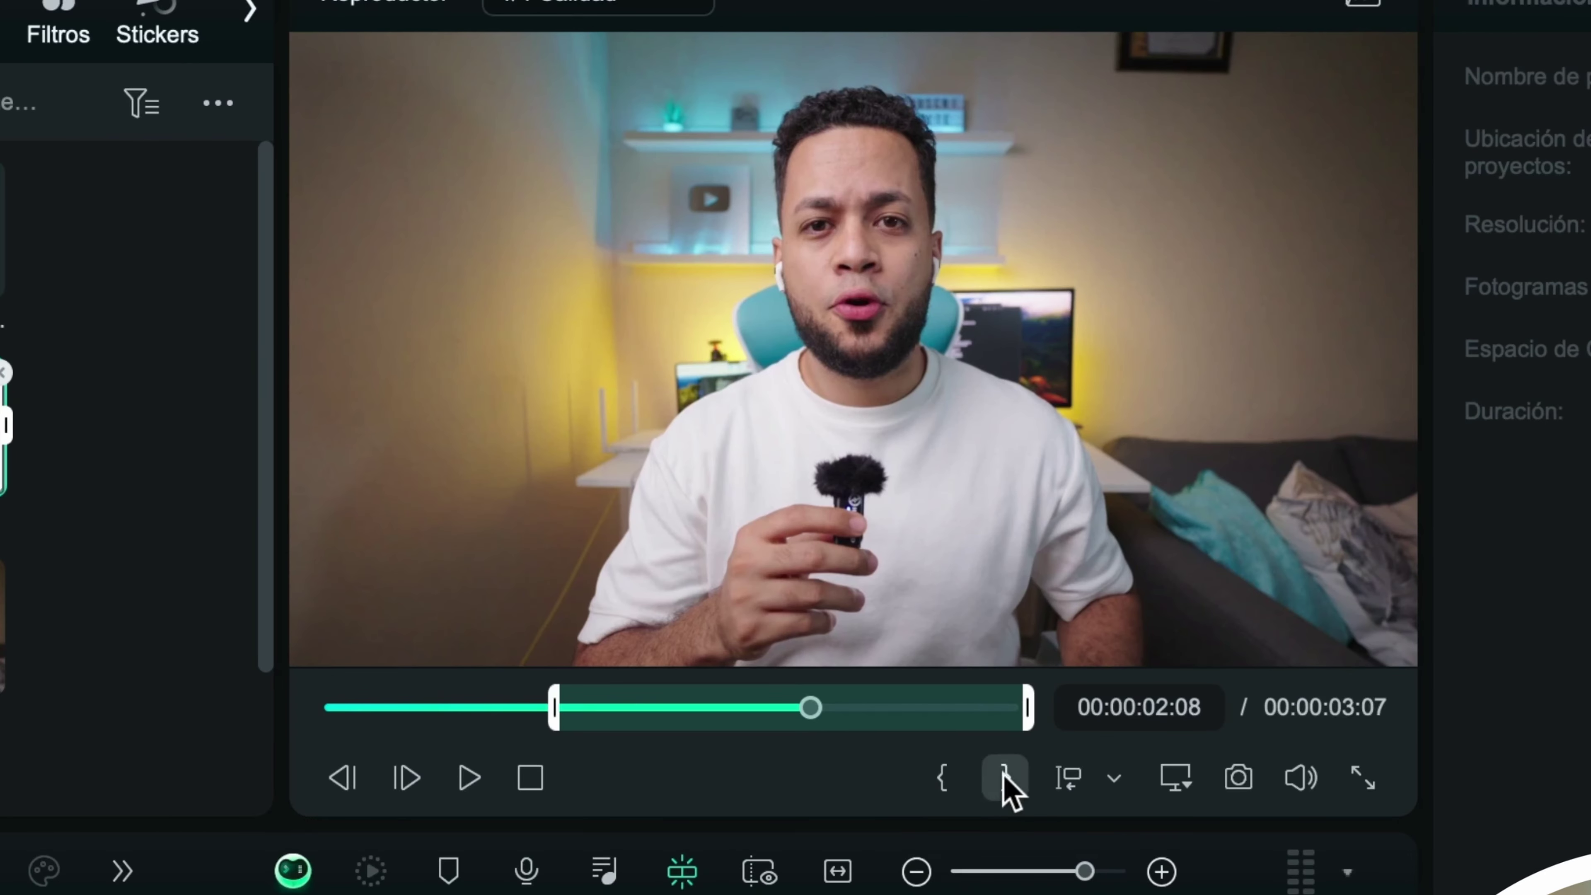
click(1024, 490)
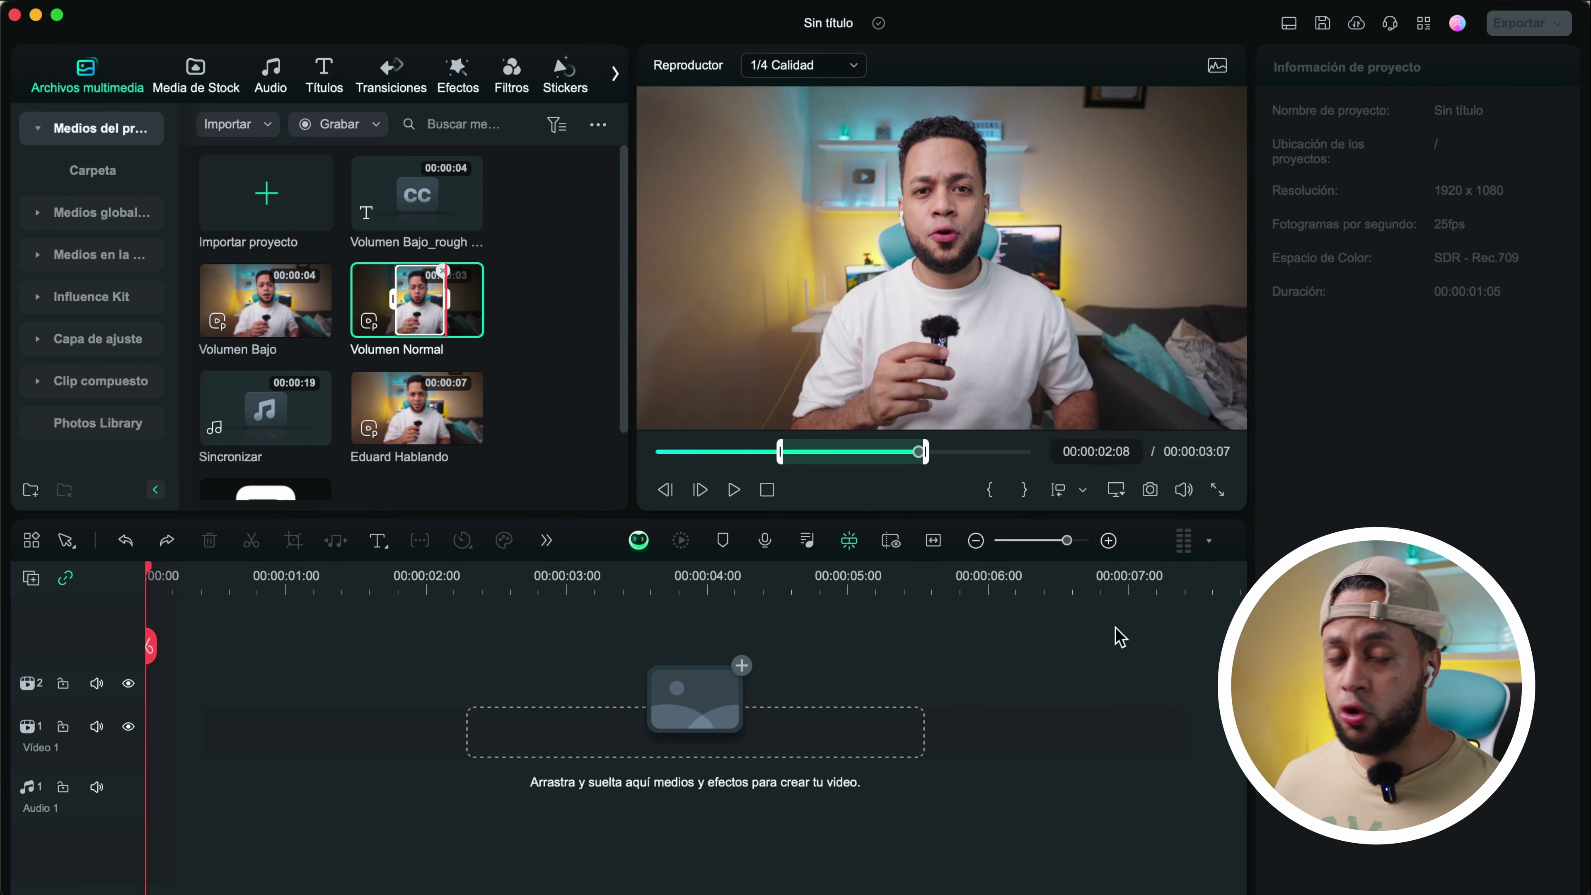
View the player's clip insertion options, and place the marked section of Volumen Normal at the start of the Video 1 track
drag(1023, 288, 849, 268)
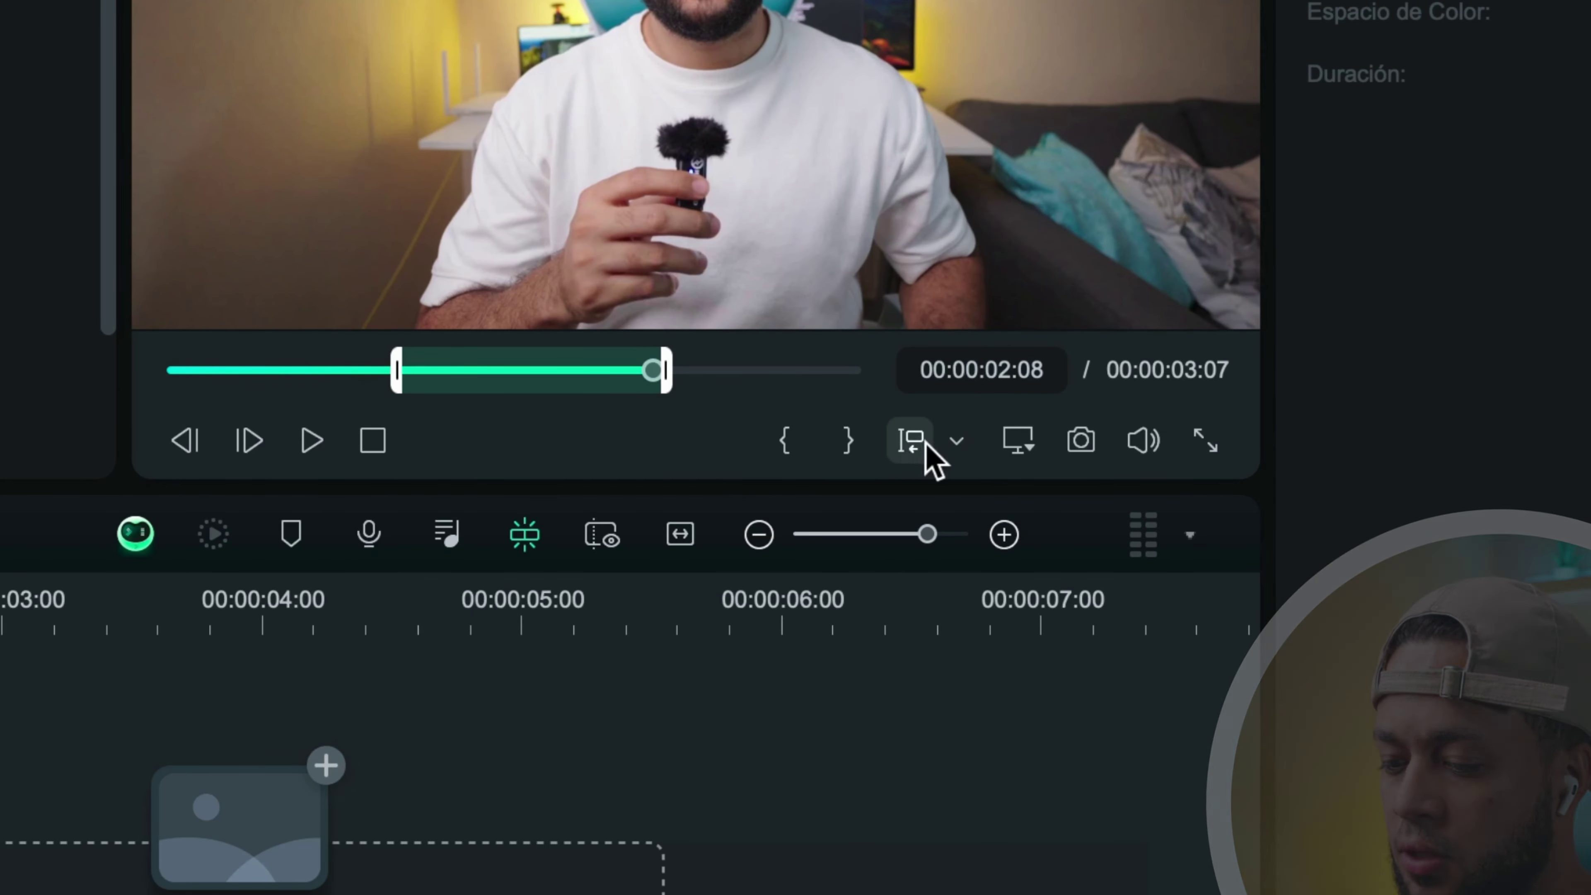
click(957, 440)
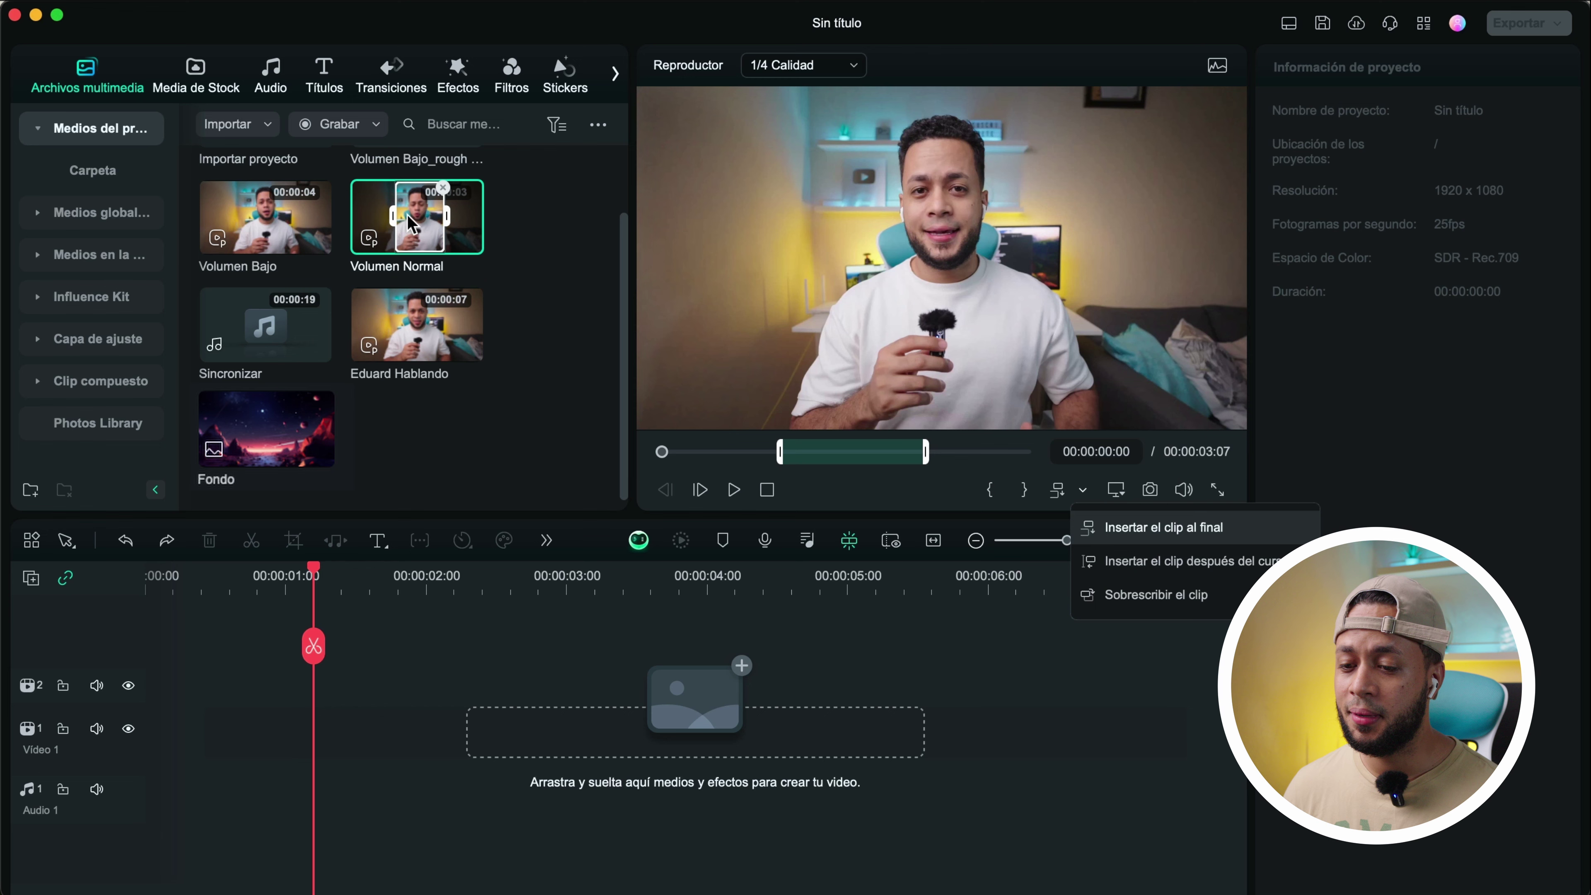
click(426, 216)
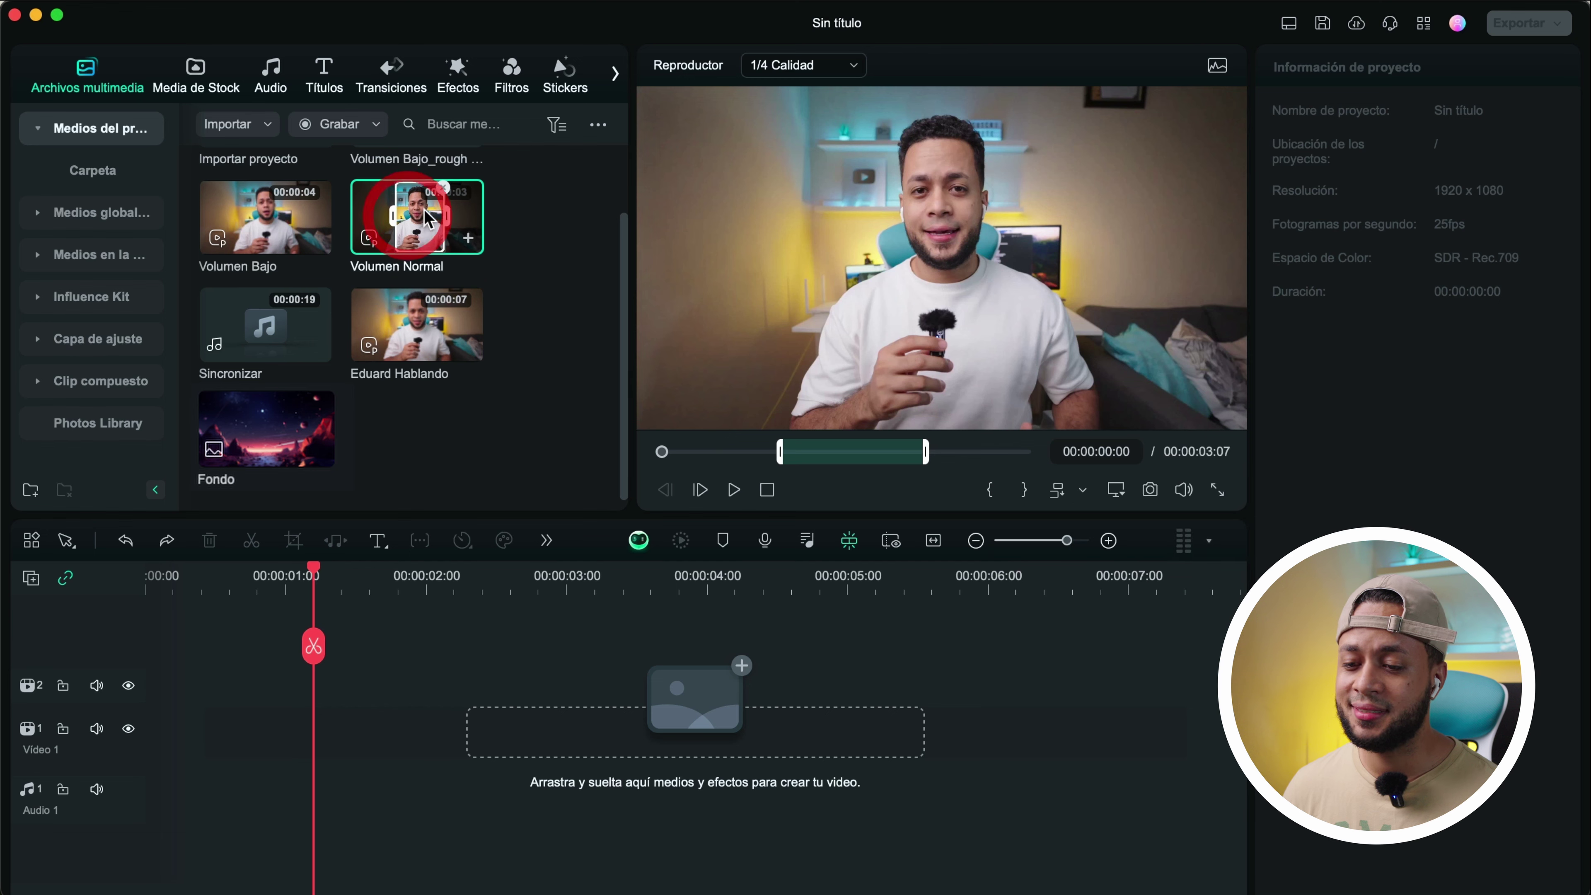
drag(426, 216, 147, 745)
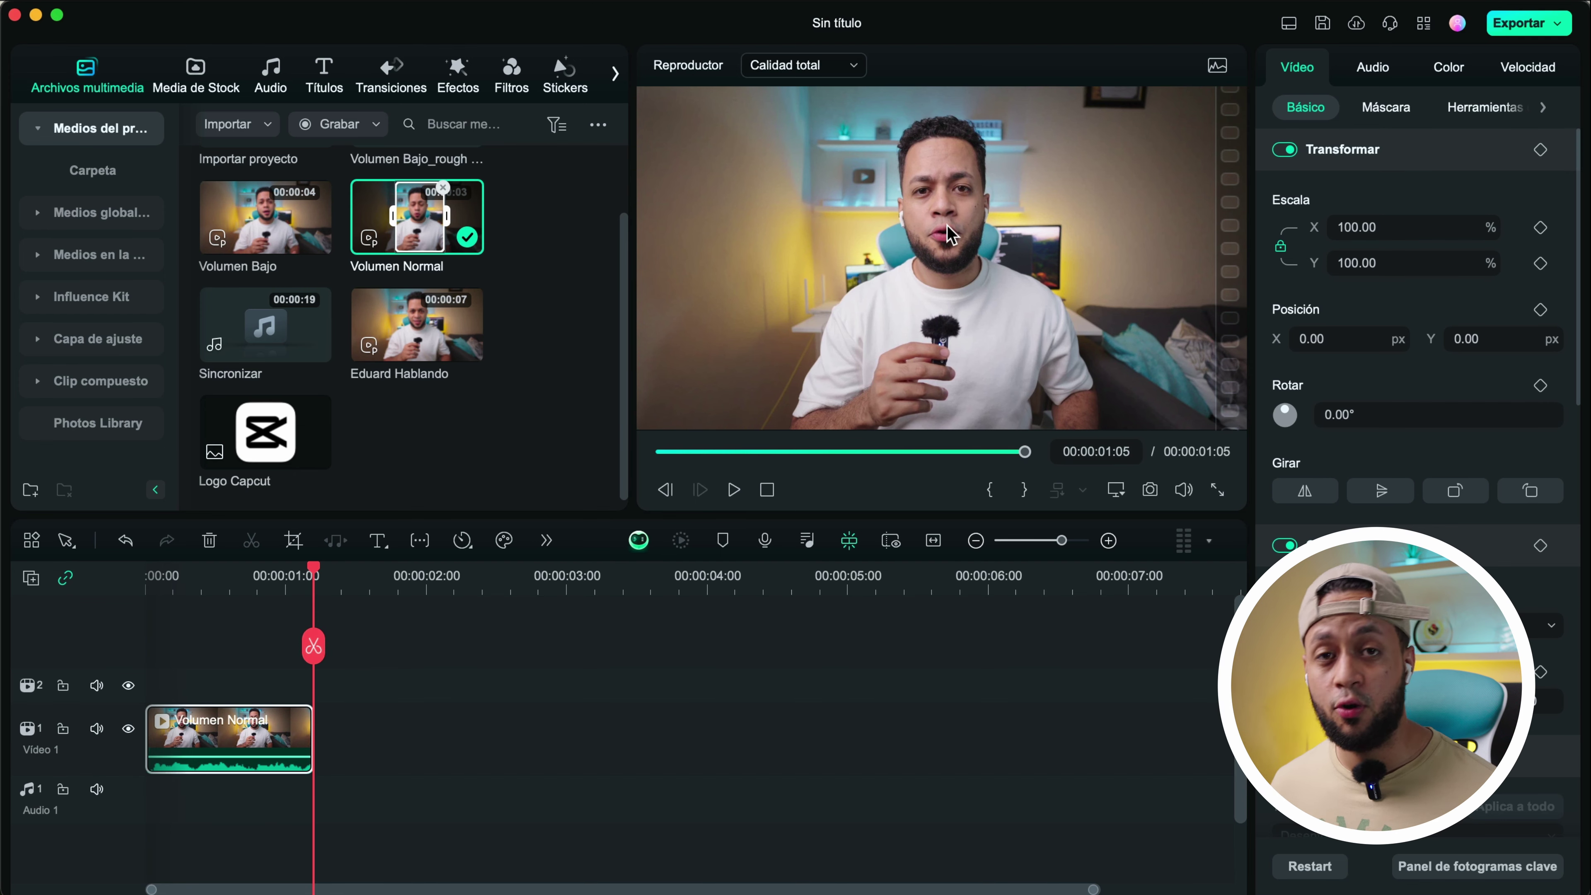
Set the project aspect ratio to 9:16 (Retrato) with a 1080x1920 resolution, and undo the change
click(1118, 490)
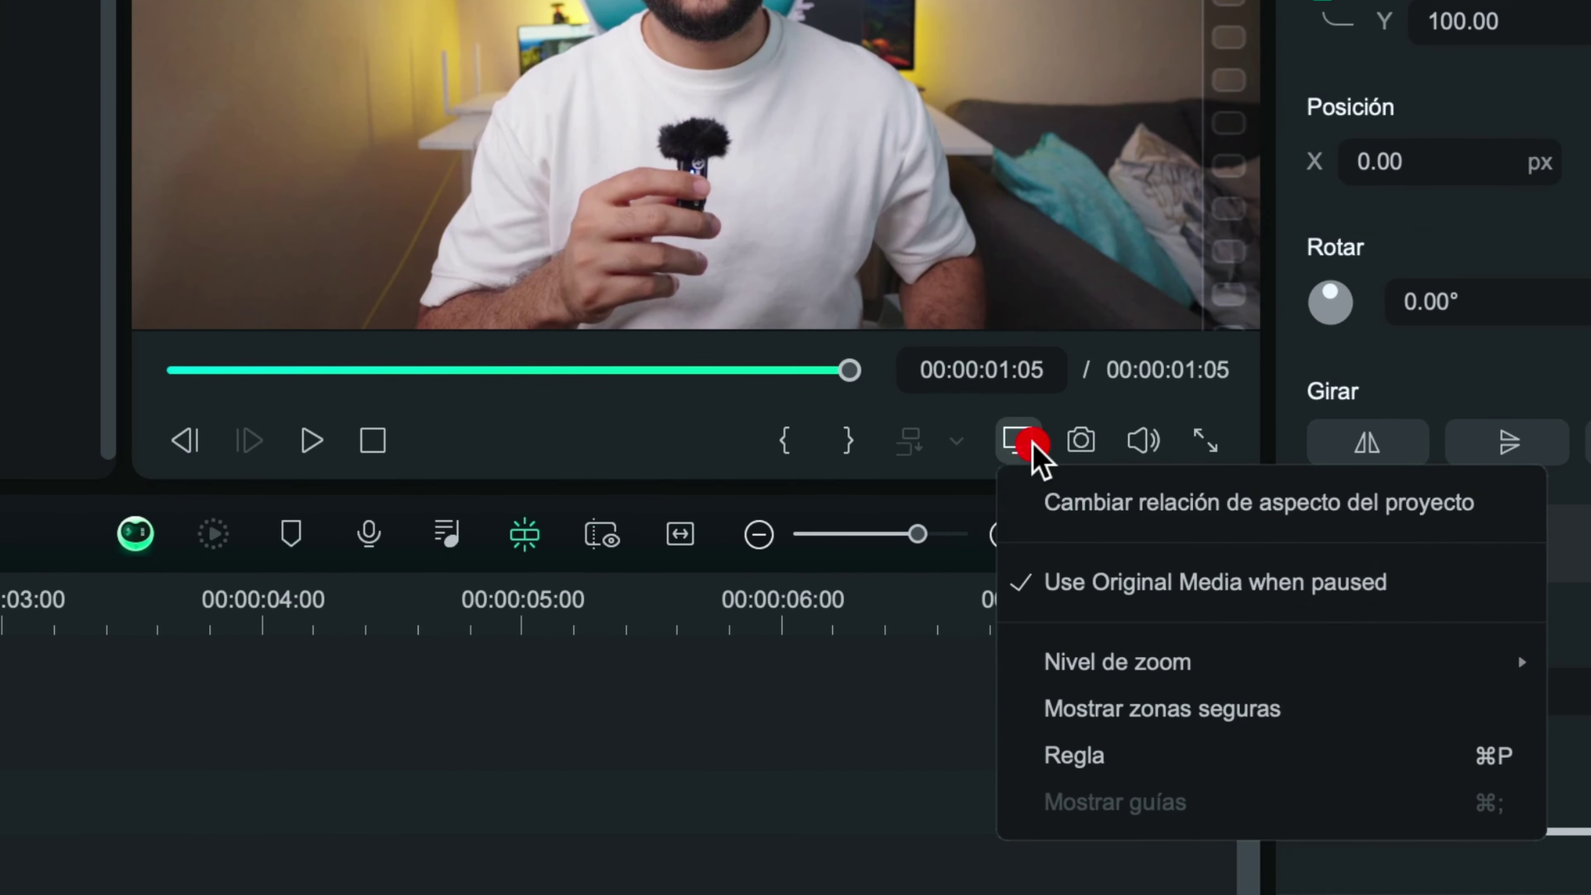
click(1192, 530)
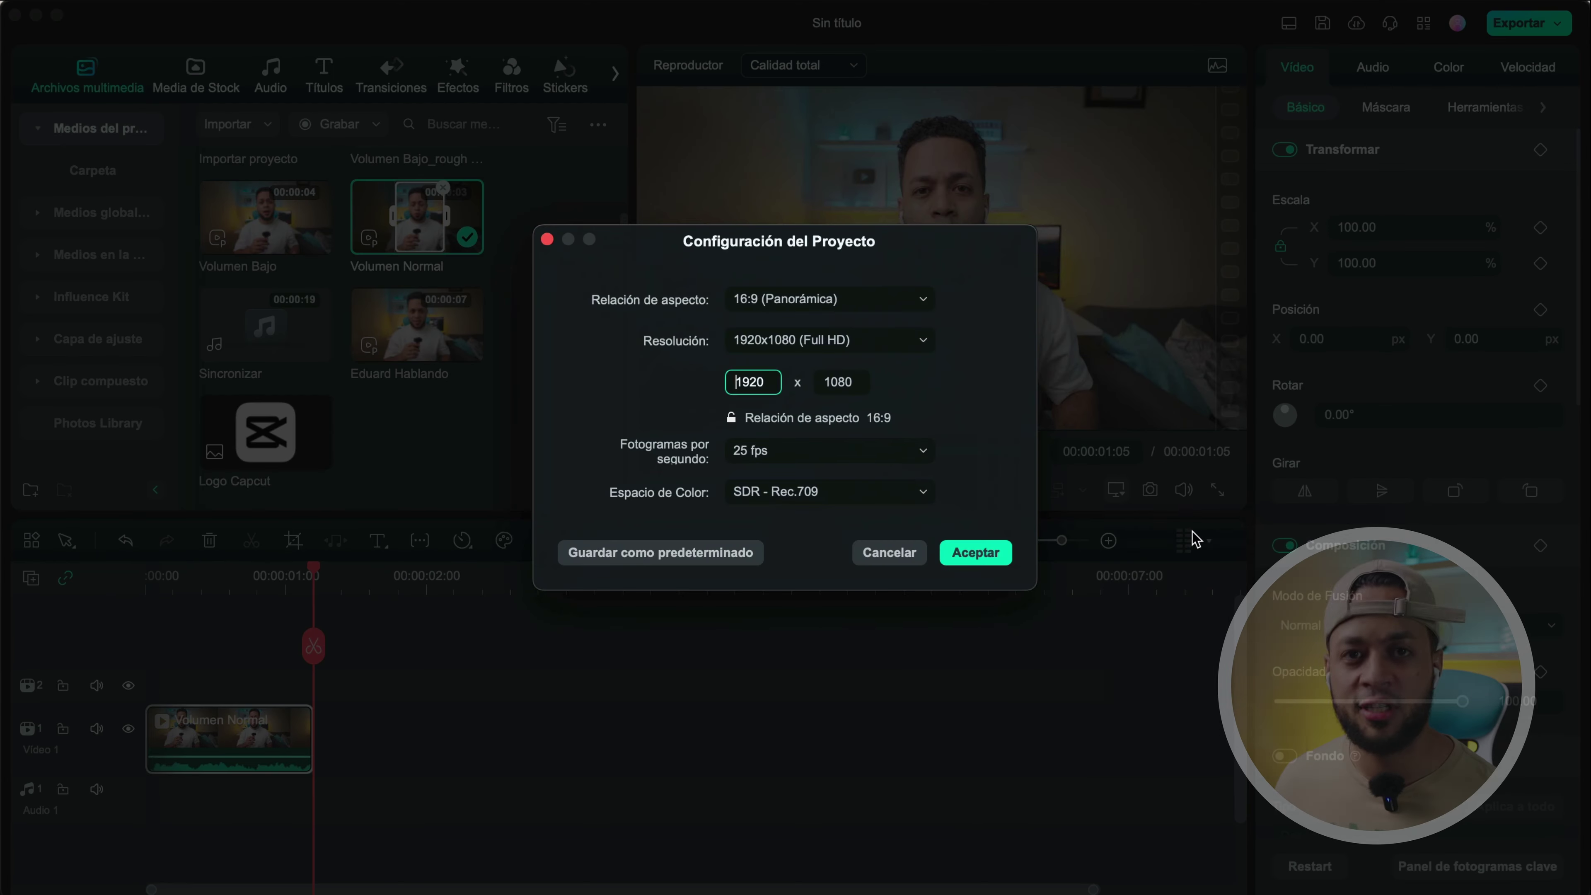
click(949, 309)
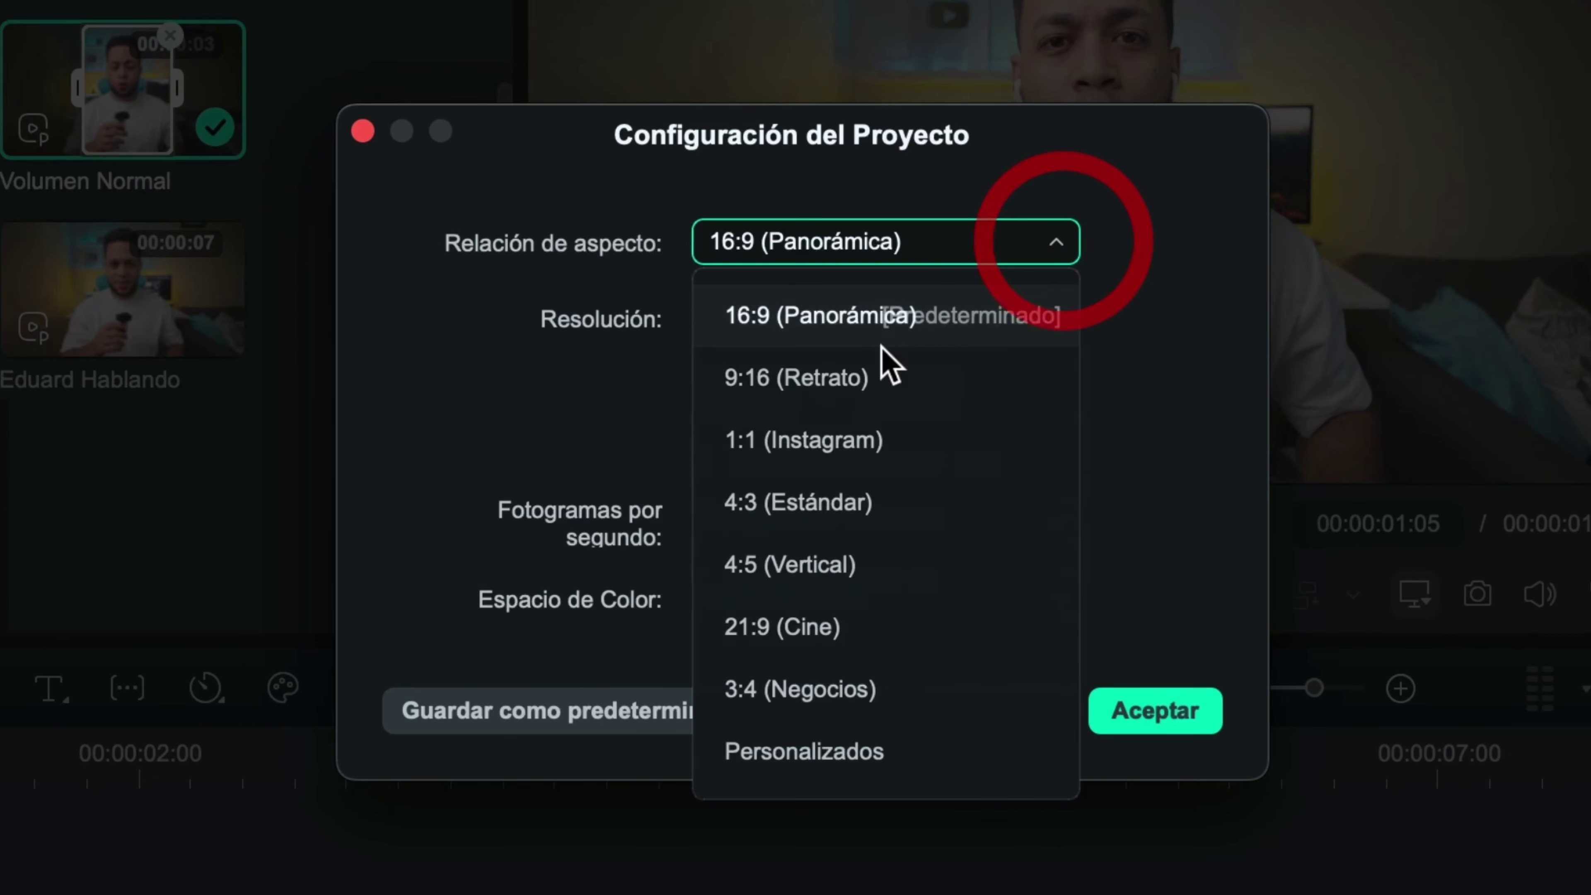
click(801, 385)
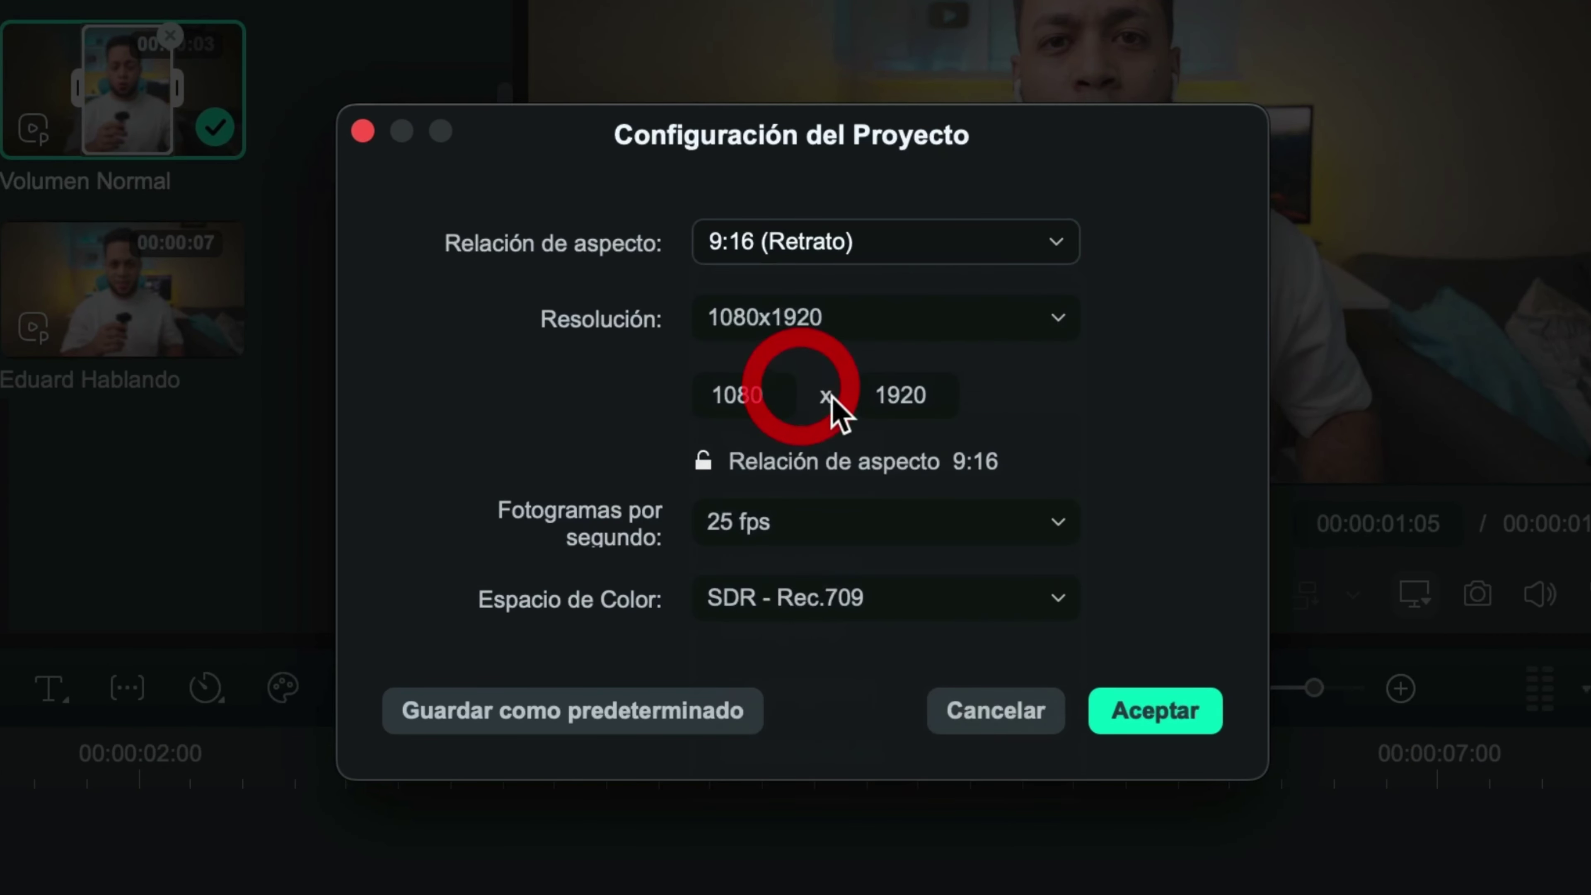
click(1149, 714)
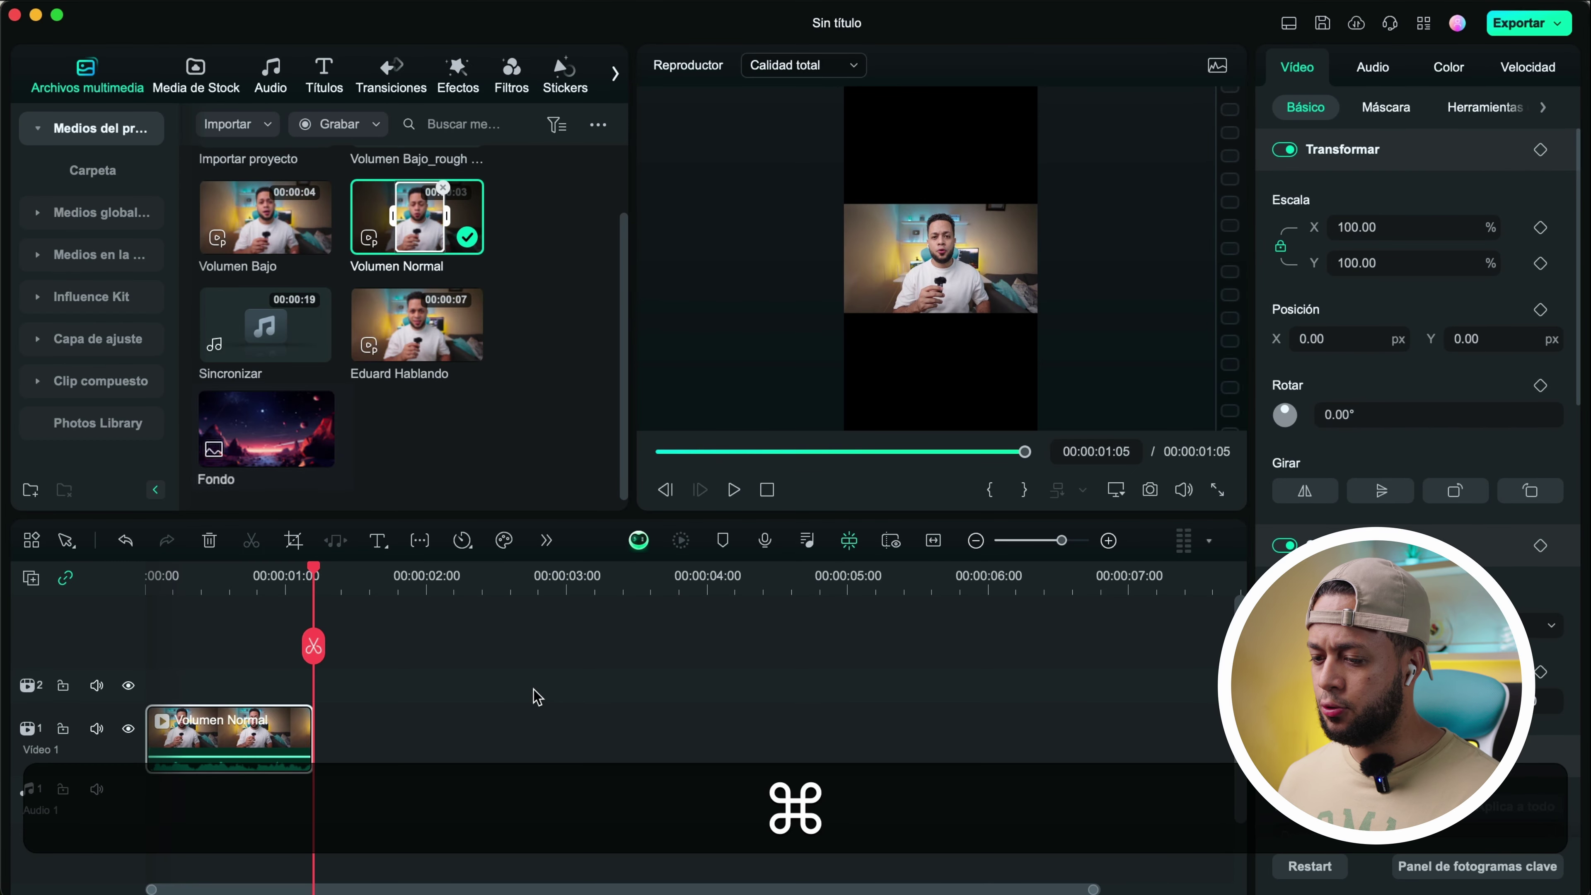
key(super+z)
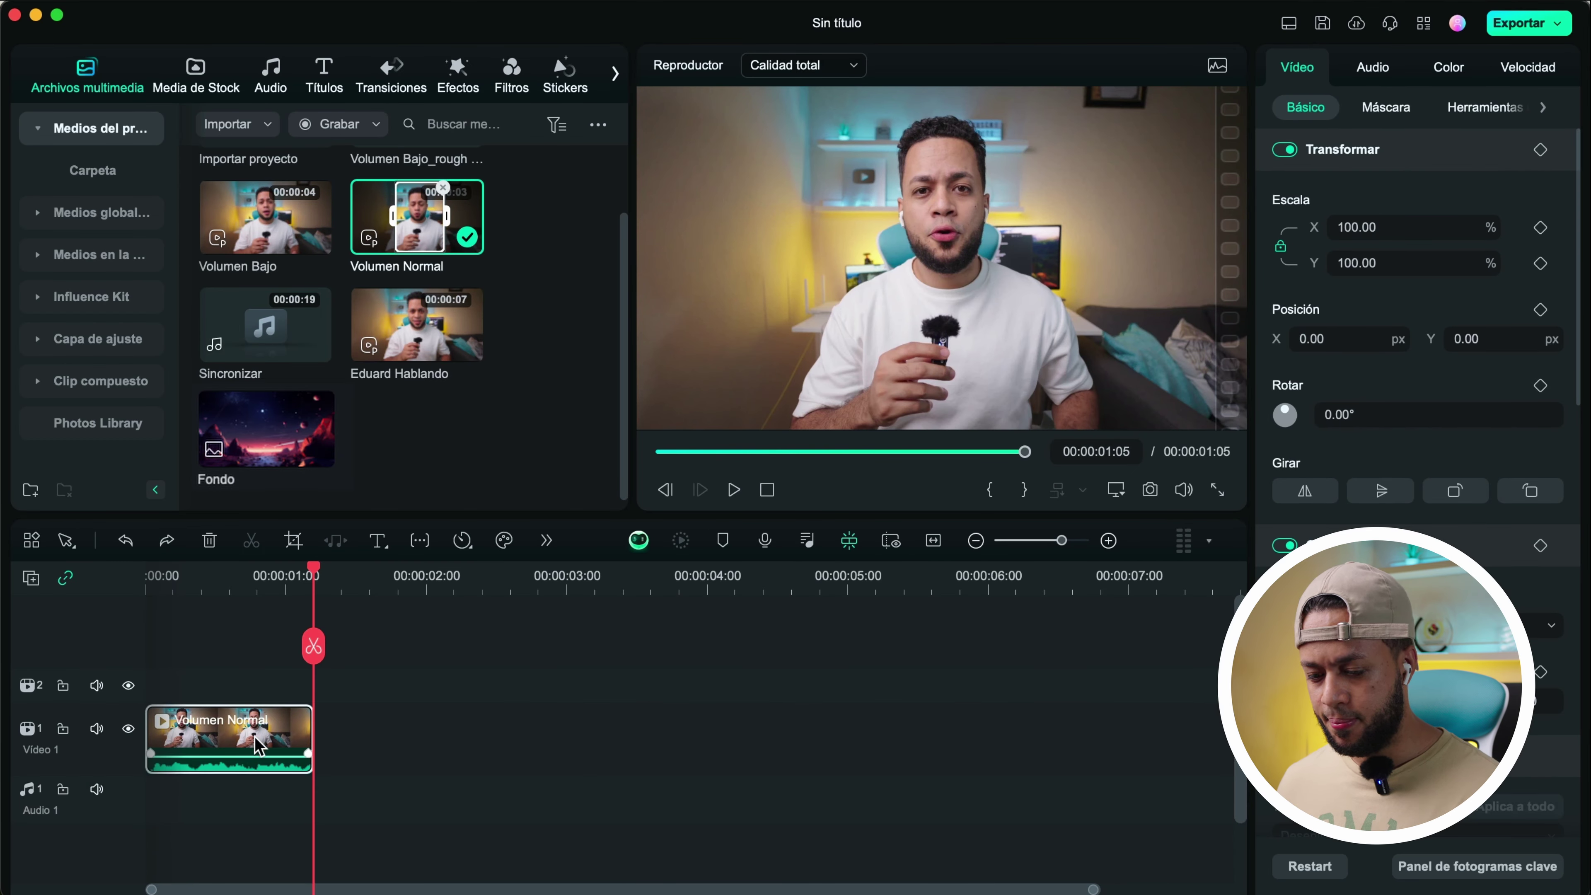
Replace the Volumen Normal clip with the seven-second talking-head video on Video 1, matching the project to 3840 x 2160 24fps
click(245, 731)
key(BackSpace)
drag(416, 326, 150, 757)
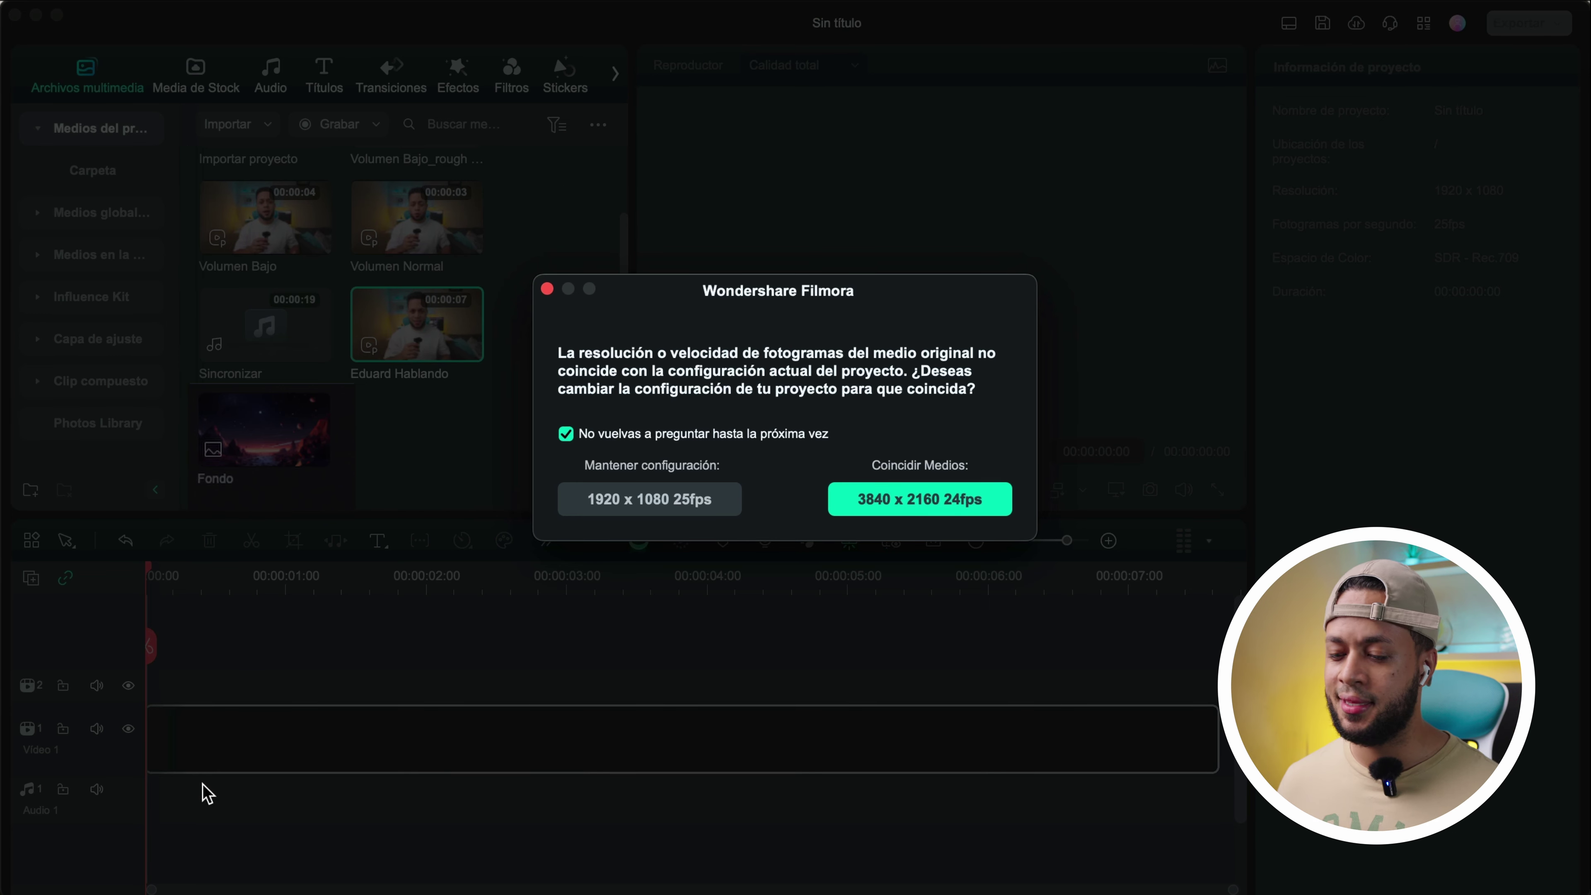
click(854, 500)
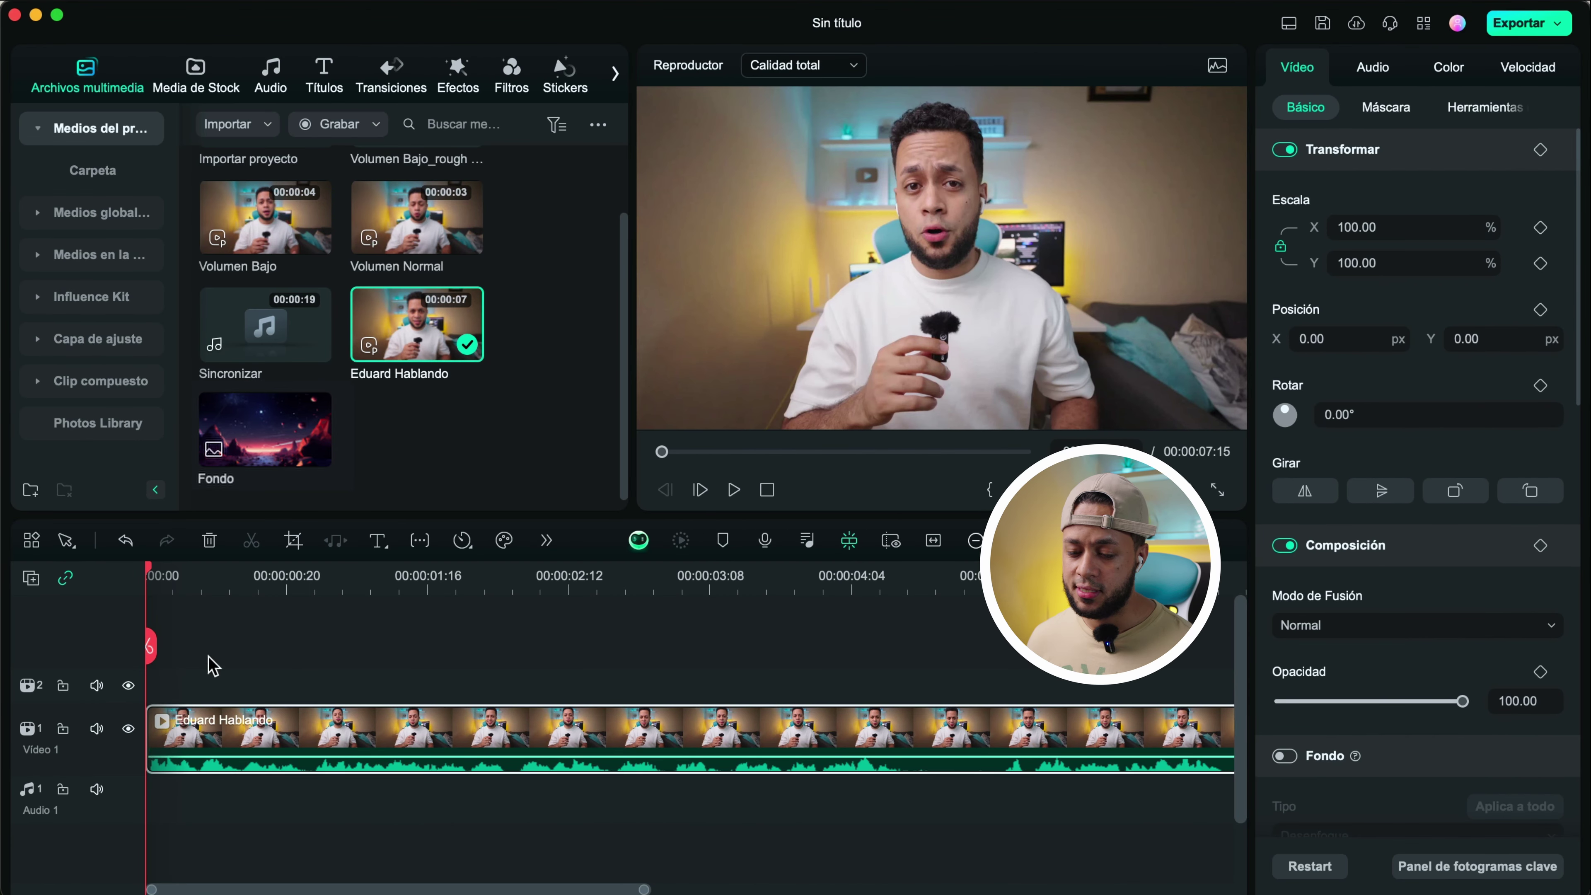
Scale the Video 1 clip down to 86%, and reset its scale to the default
click(247, 666)
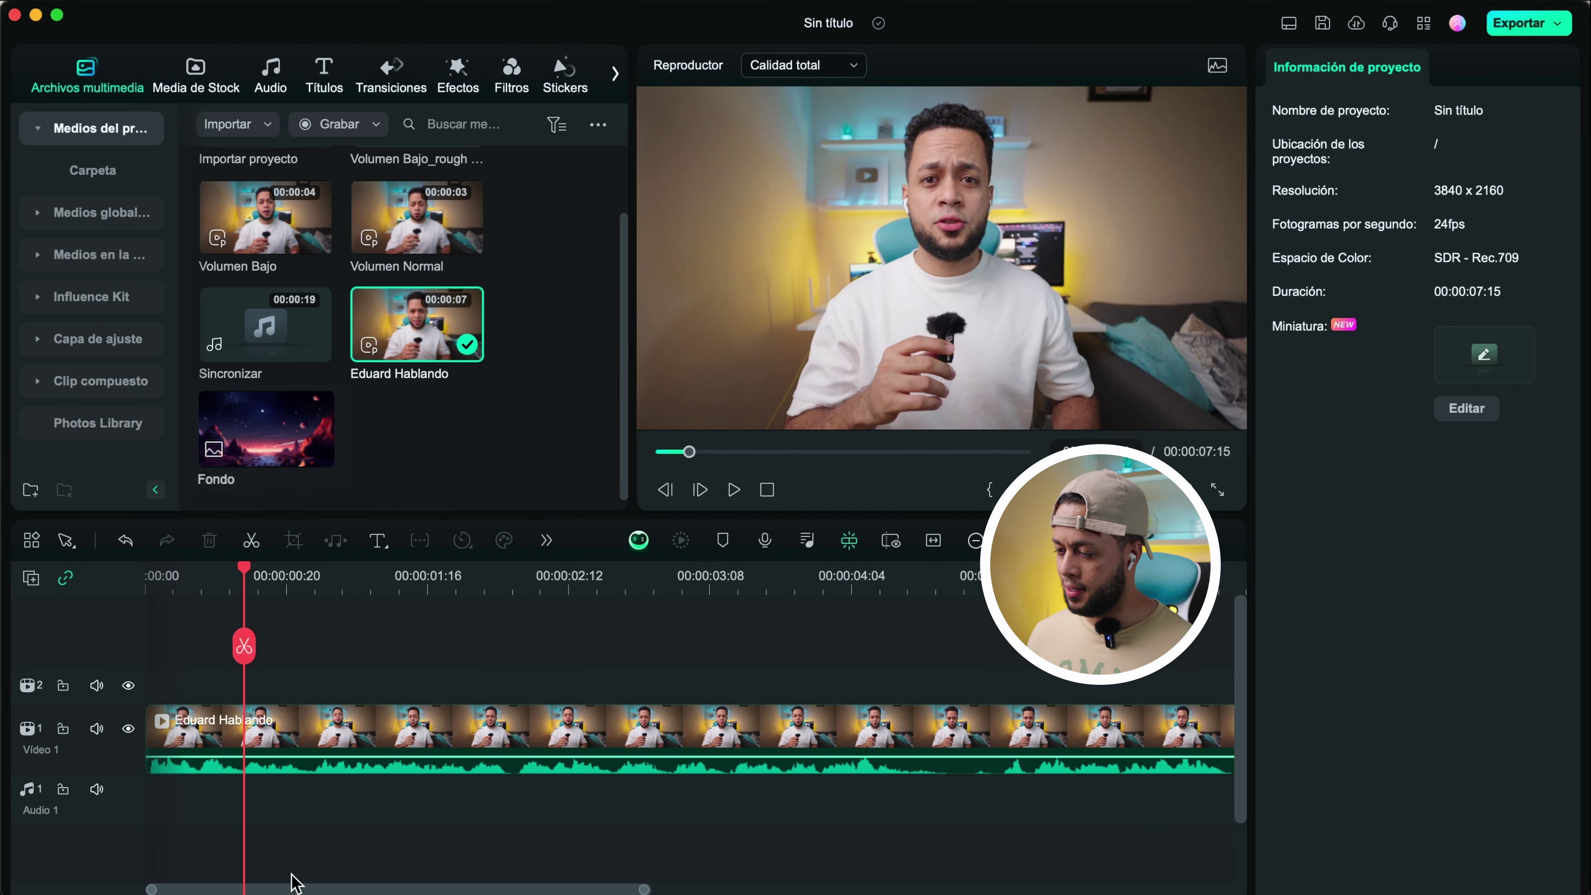
click(230, 729)
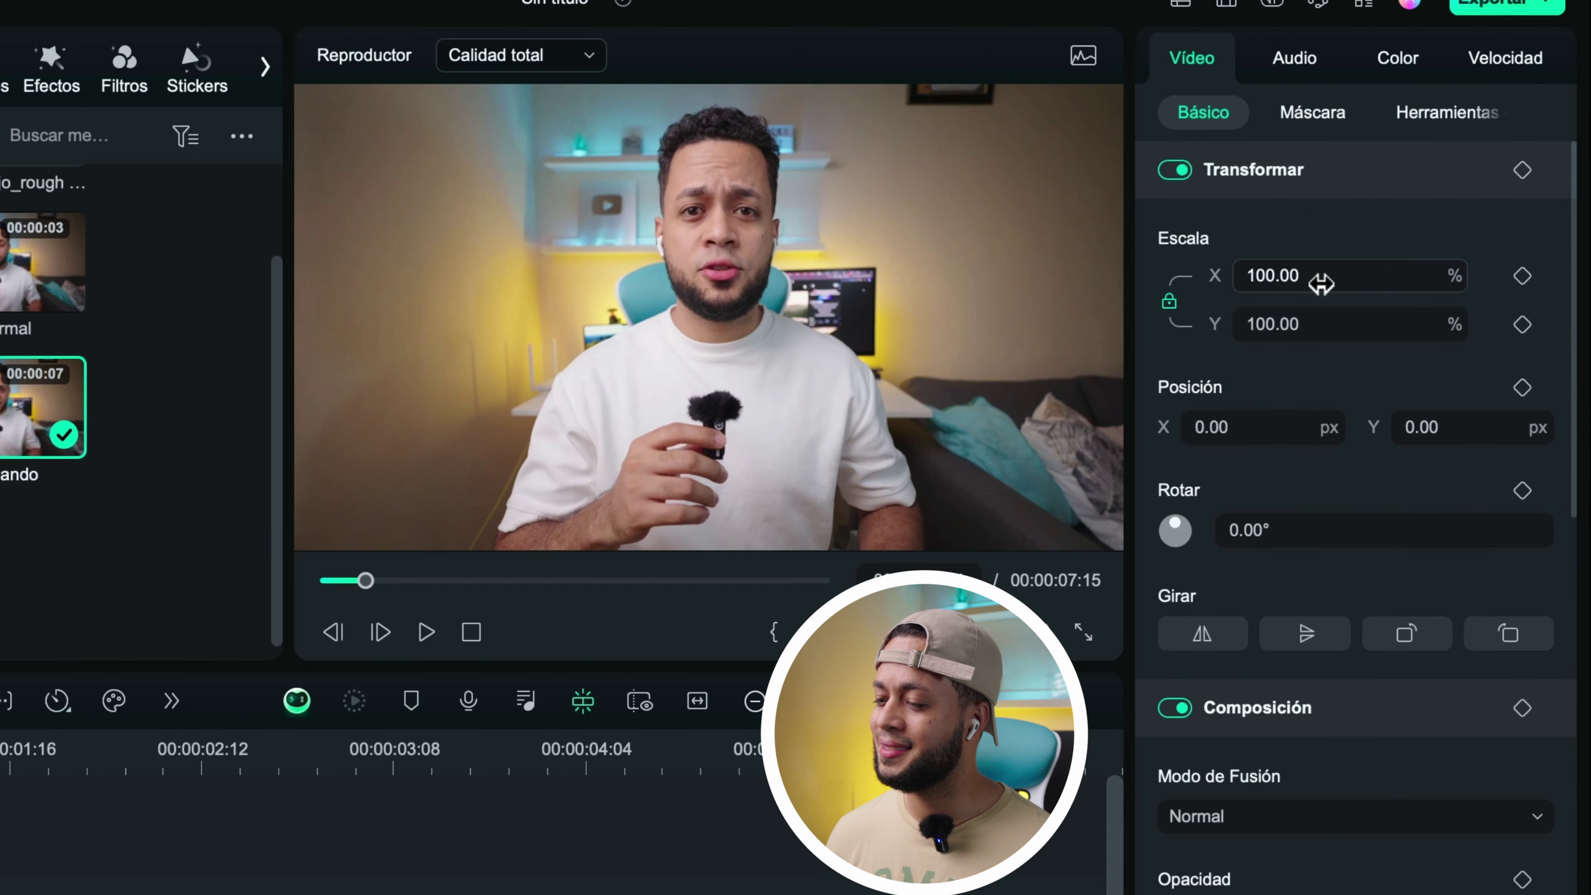
mouse_move(1321, 281)
mouse_down()
mouse_move(1367, 286)
mouse_move(1228, 294)
mouse_move(1305, 296)
mouse_up()
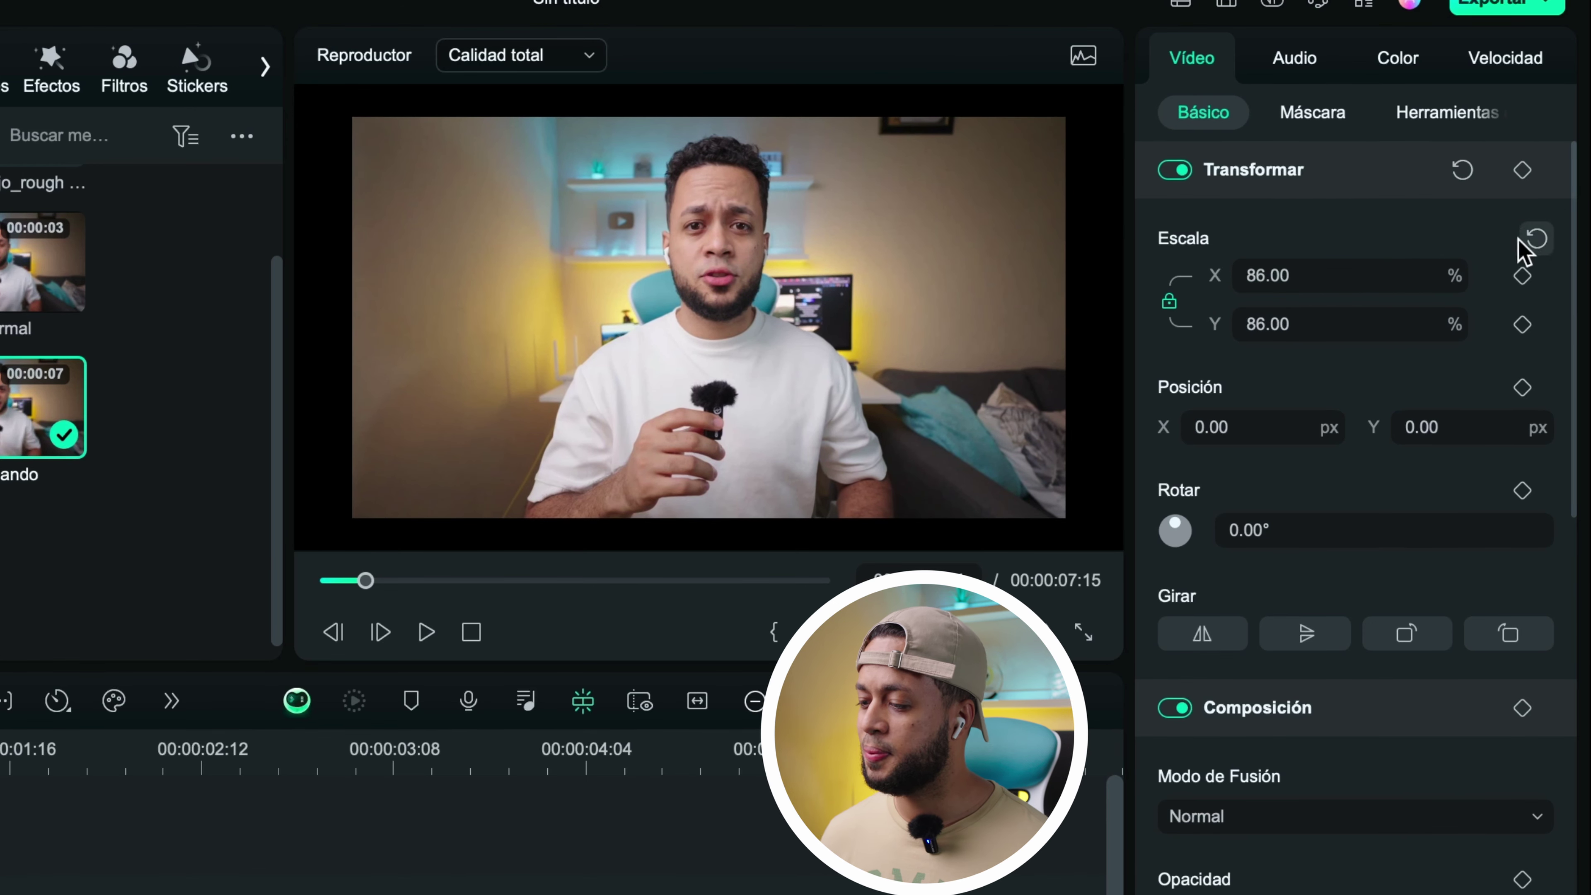
click(1537, 241)
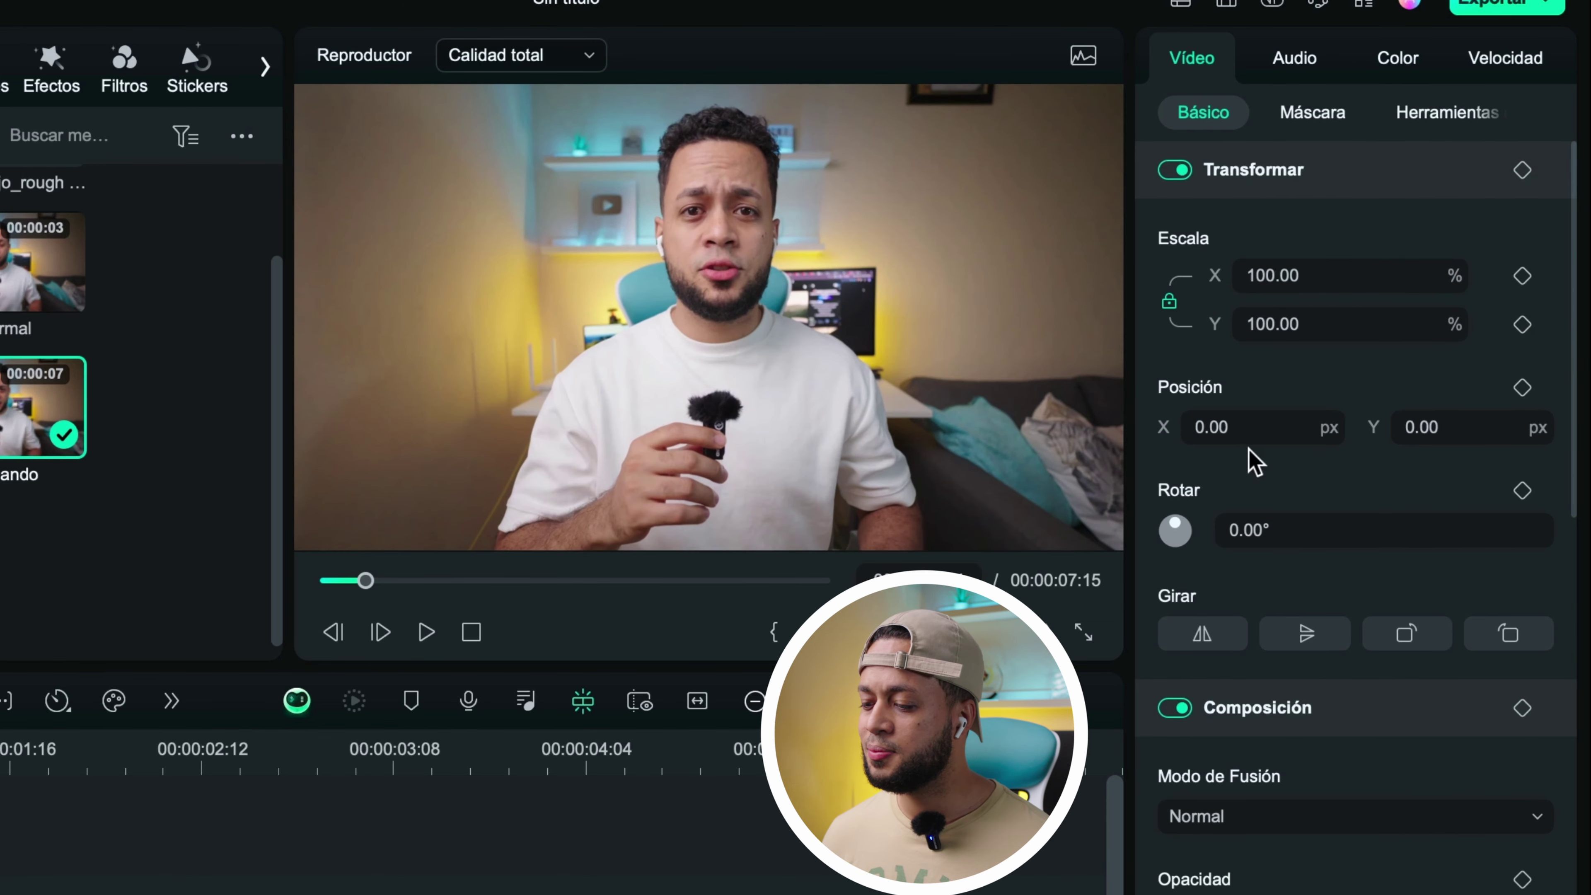
Try a position of X -368, Y -409 px and a -54° rotation on the clip, resetting each one
drag(1255, 434, 738, 522)
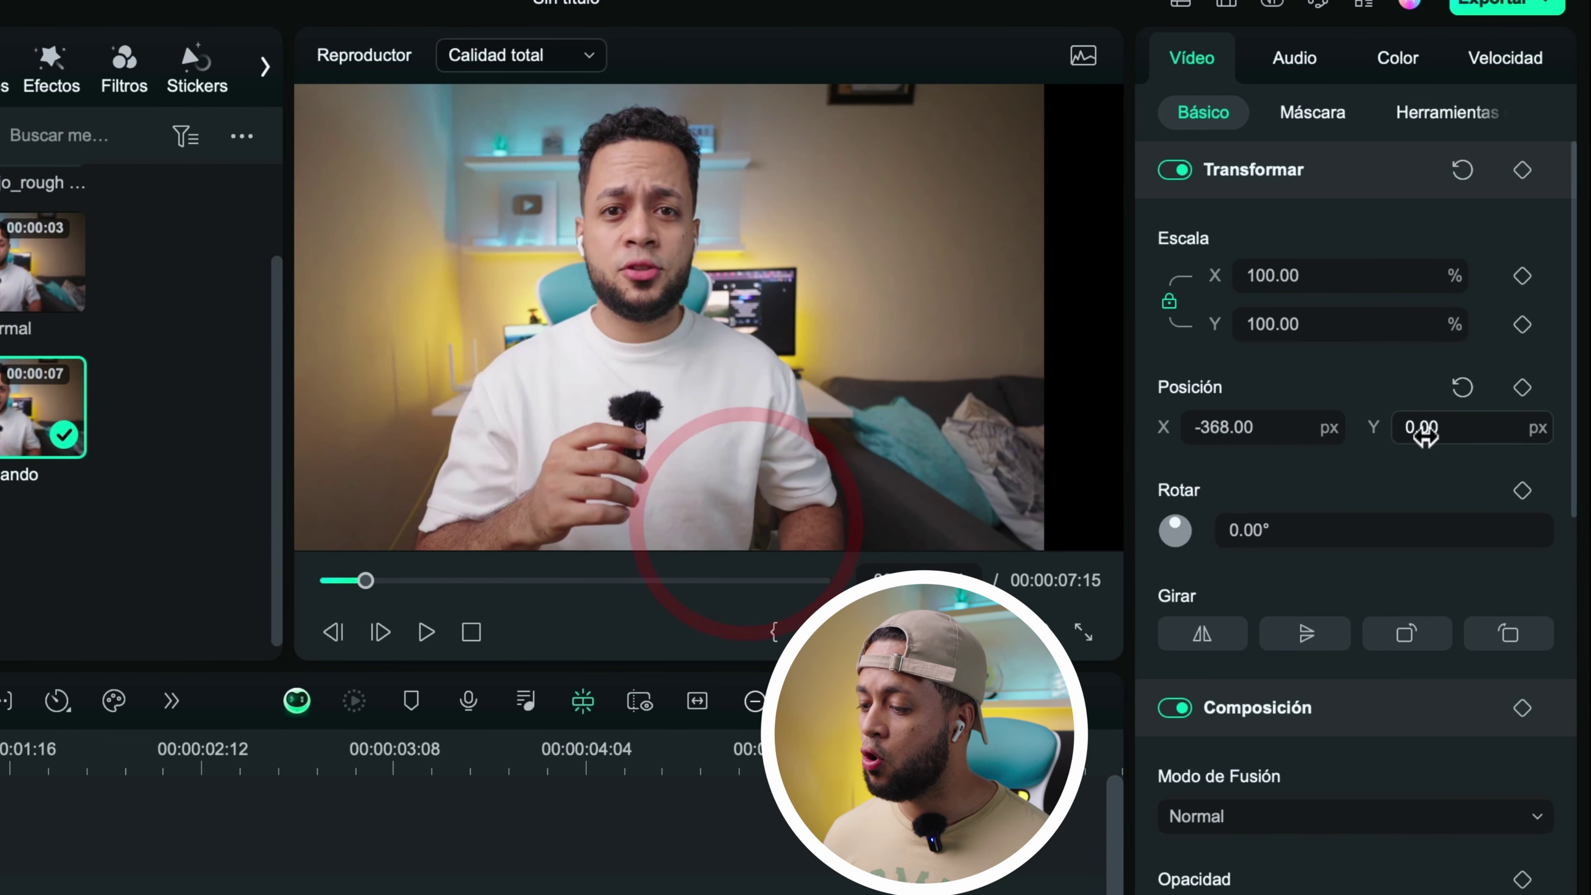
drag(1420, 430, 1065, 568)
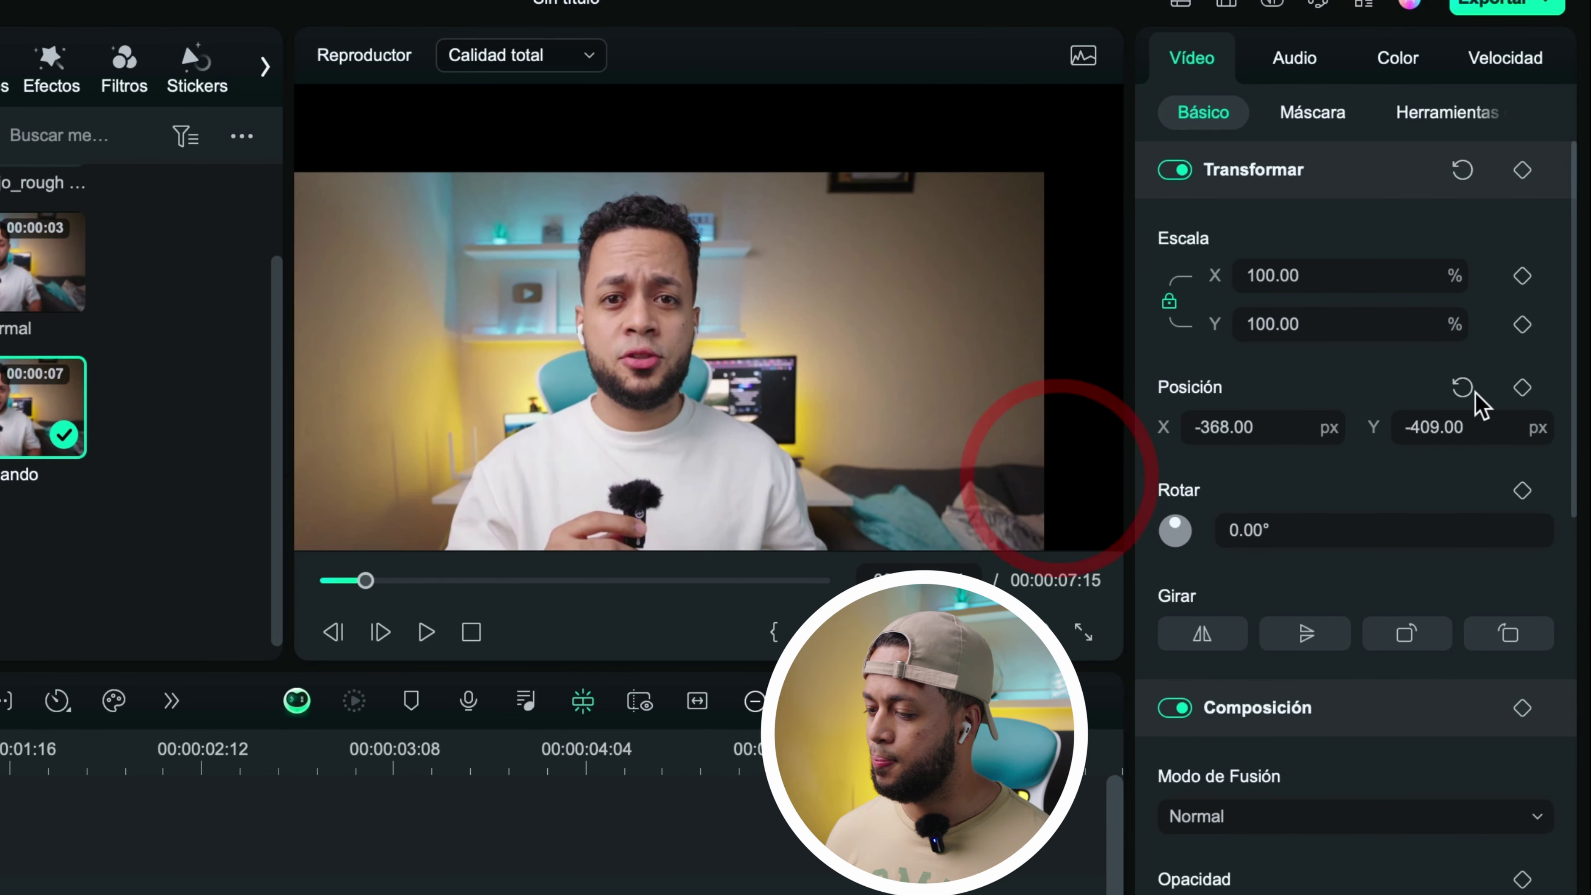
click(1462, 388)
drag(1371, 530, 1242, 551)
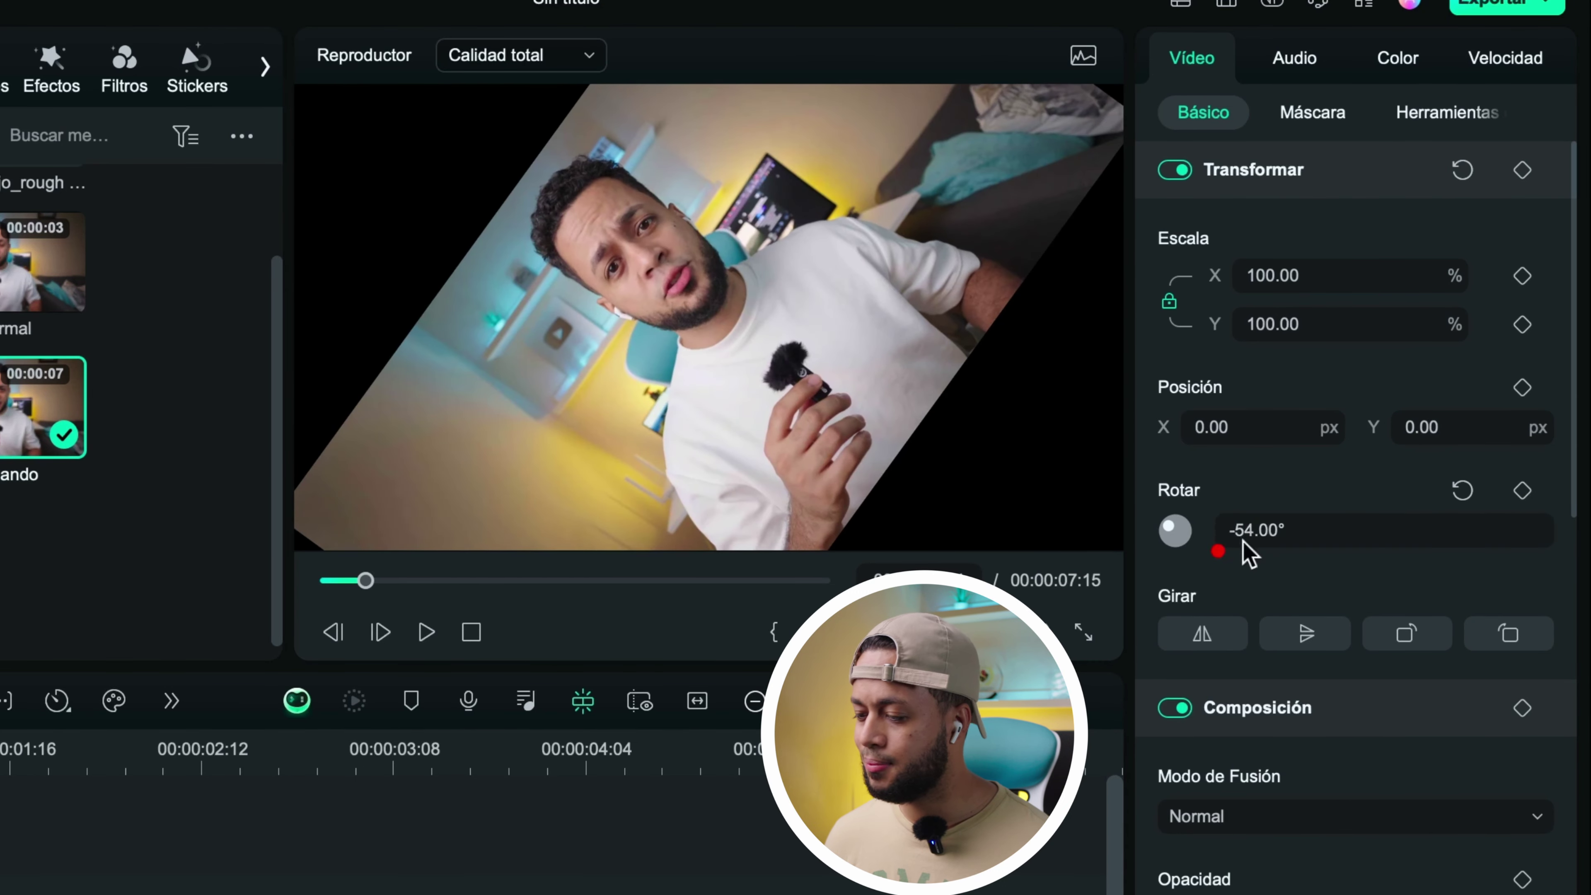
click(1463, 490)
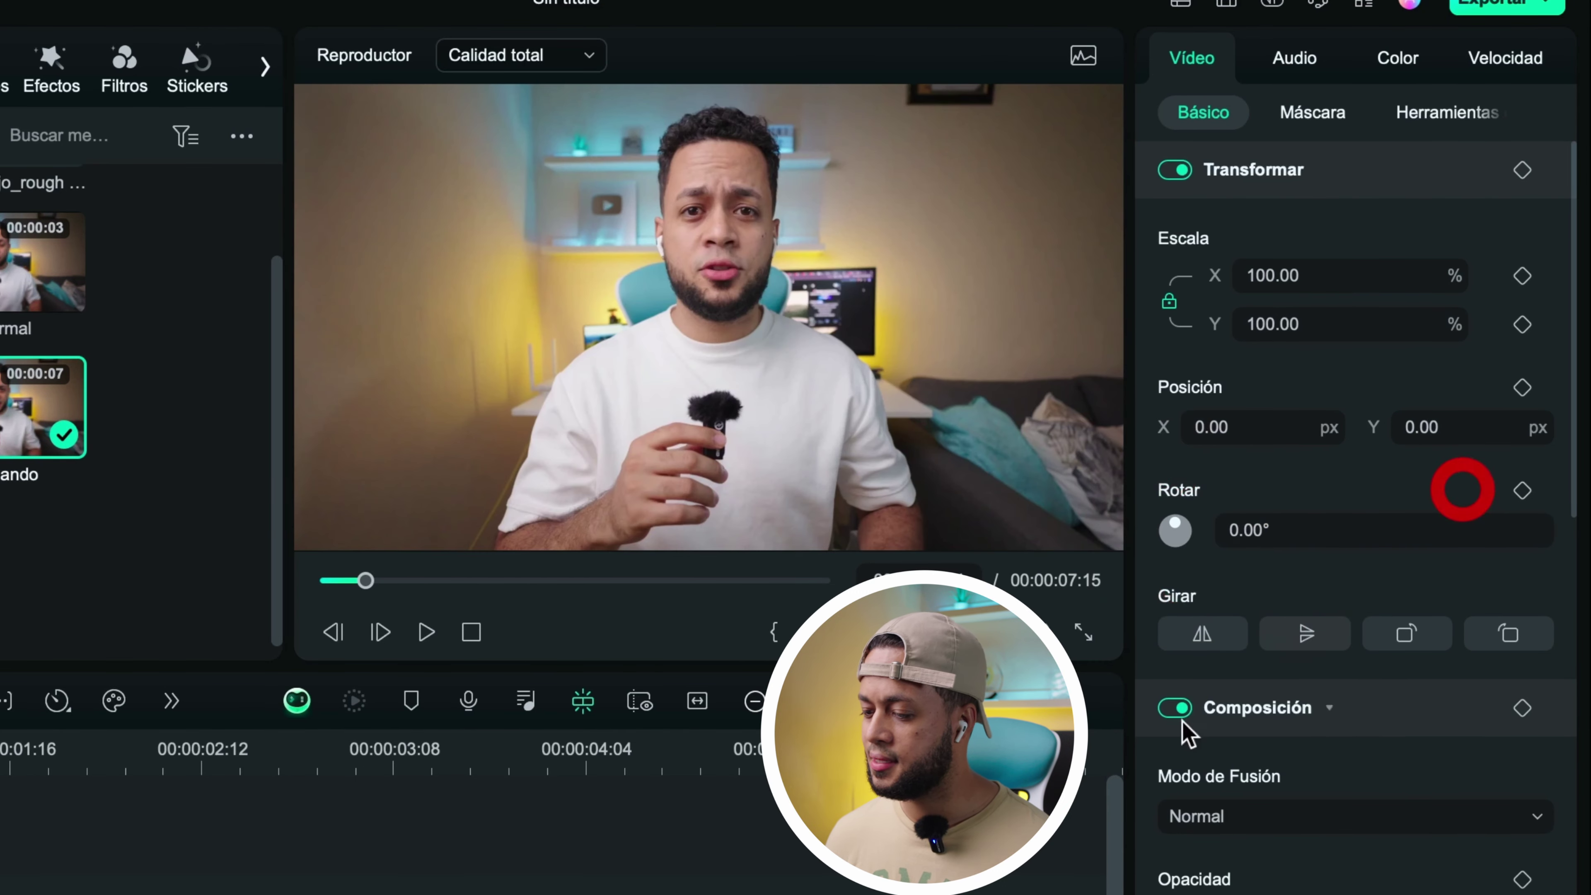
Try the clip's horizontal and vertical flips and its quarter-turn rotation, and reset the orientation
click(1200, 636)
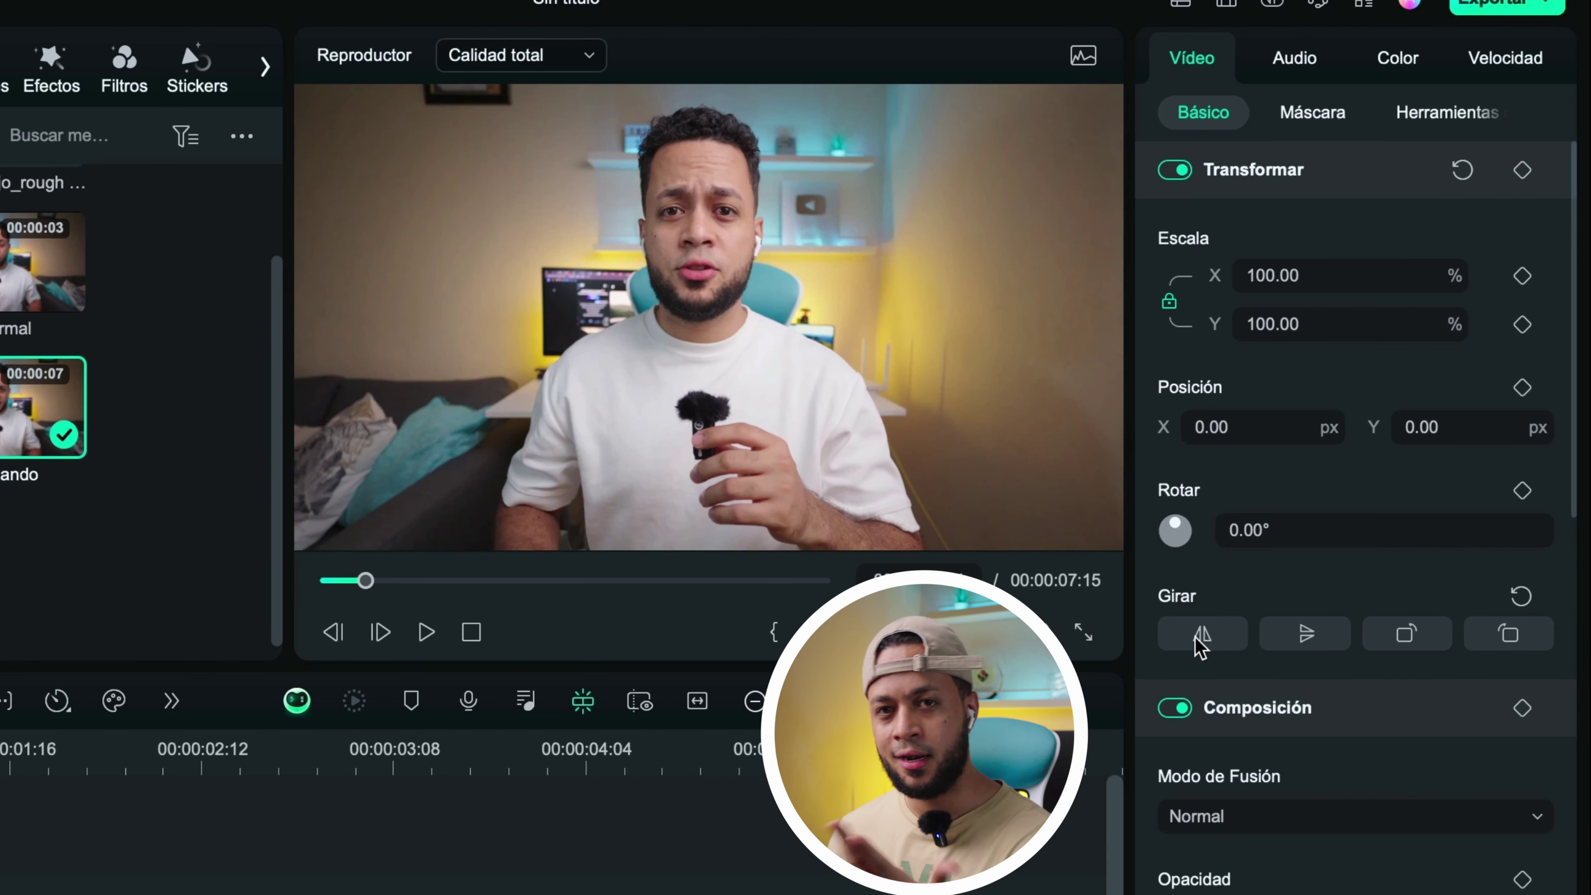
click(1306, 633)
click(1307, 633)
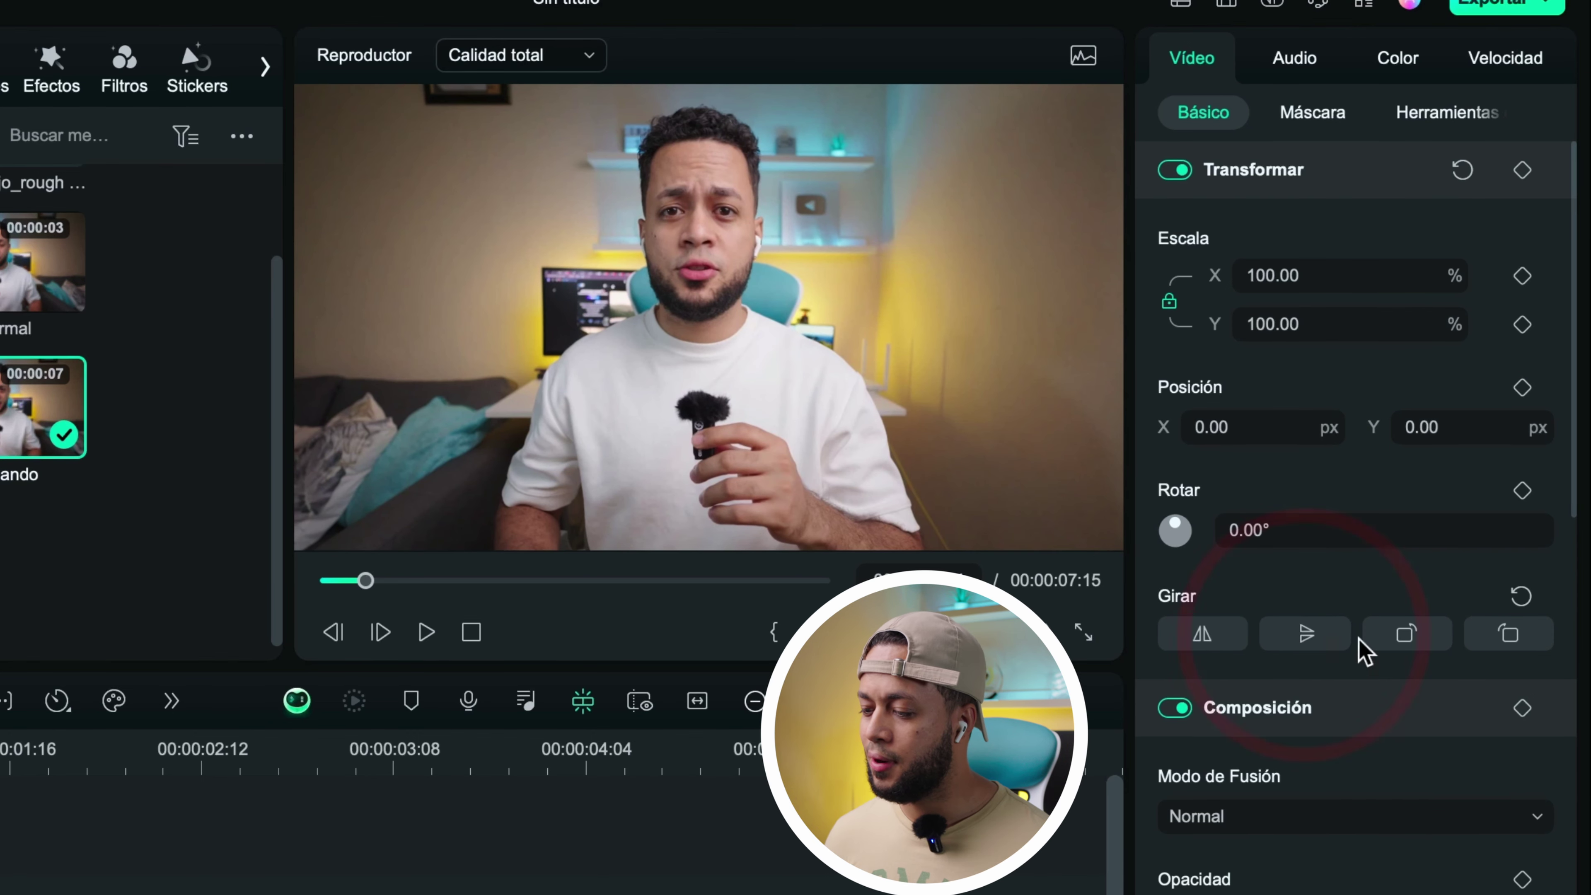
click(1406, 646)
click(1407, 645)
click(1407, 645)
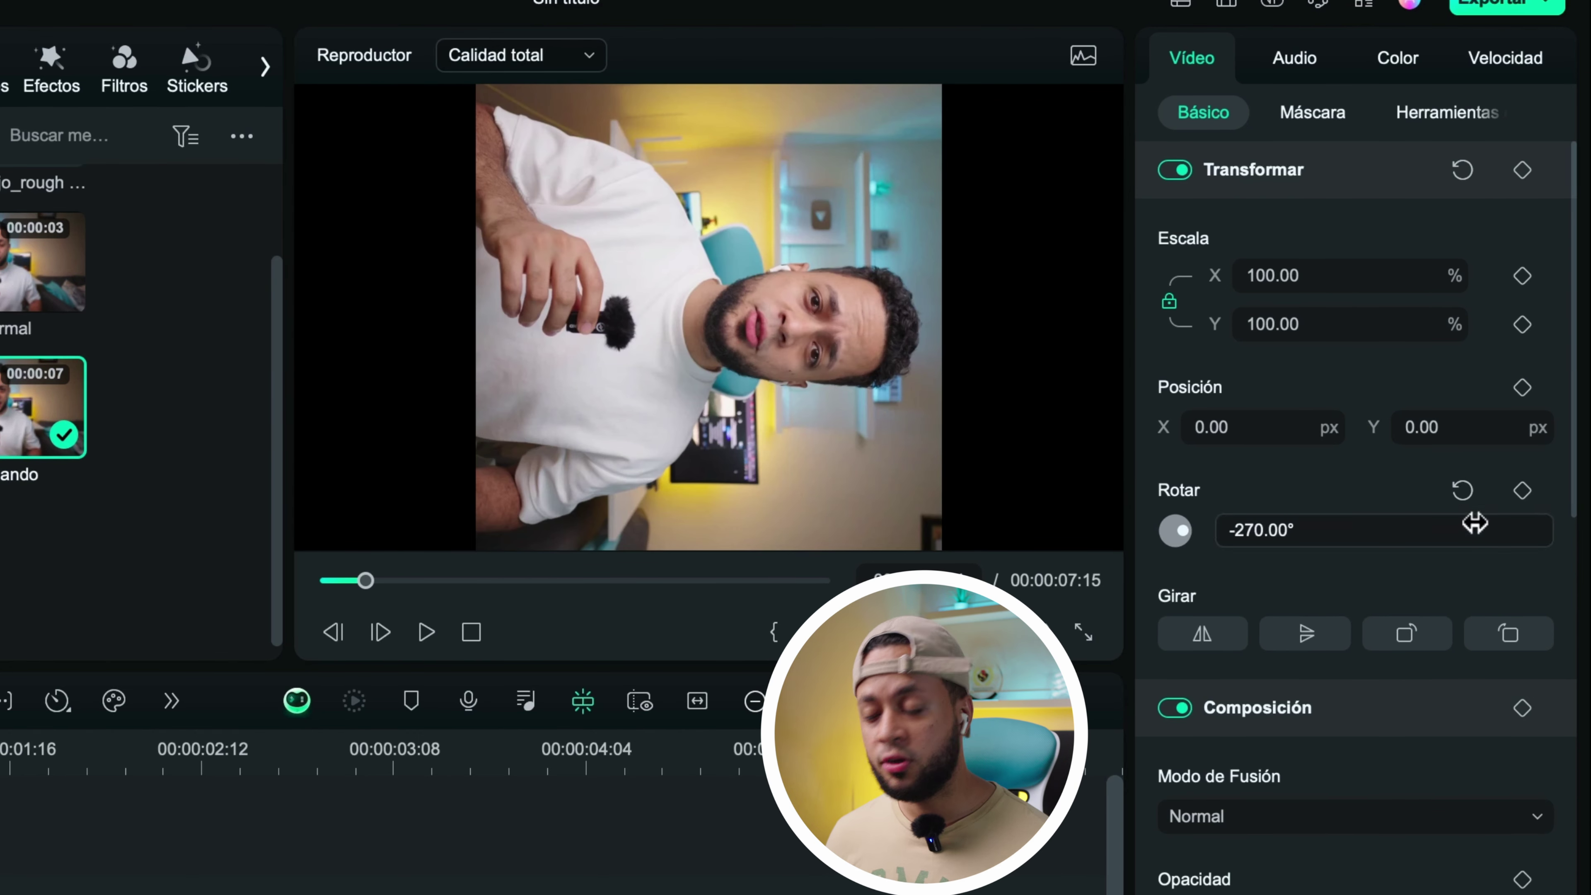
click(1461, 489)
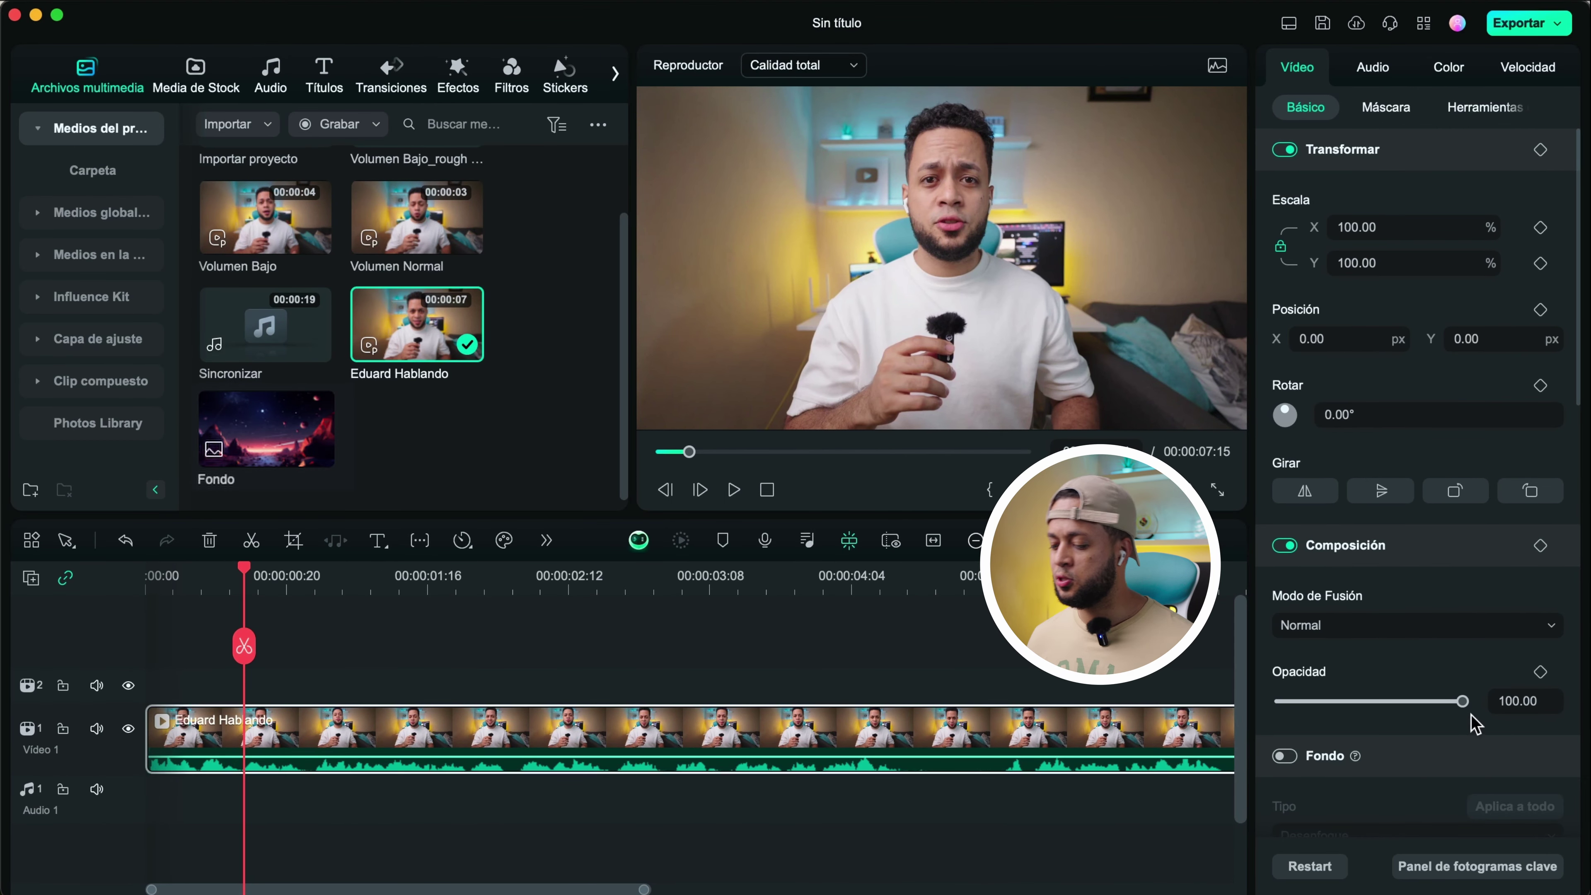
Try a clip opacity of 72, and view the background and AI tool settings before returning to the basic video properties
drag(1462, 700, 1411, 700)
scroll(1410, 627, down, 10)
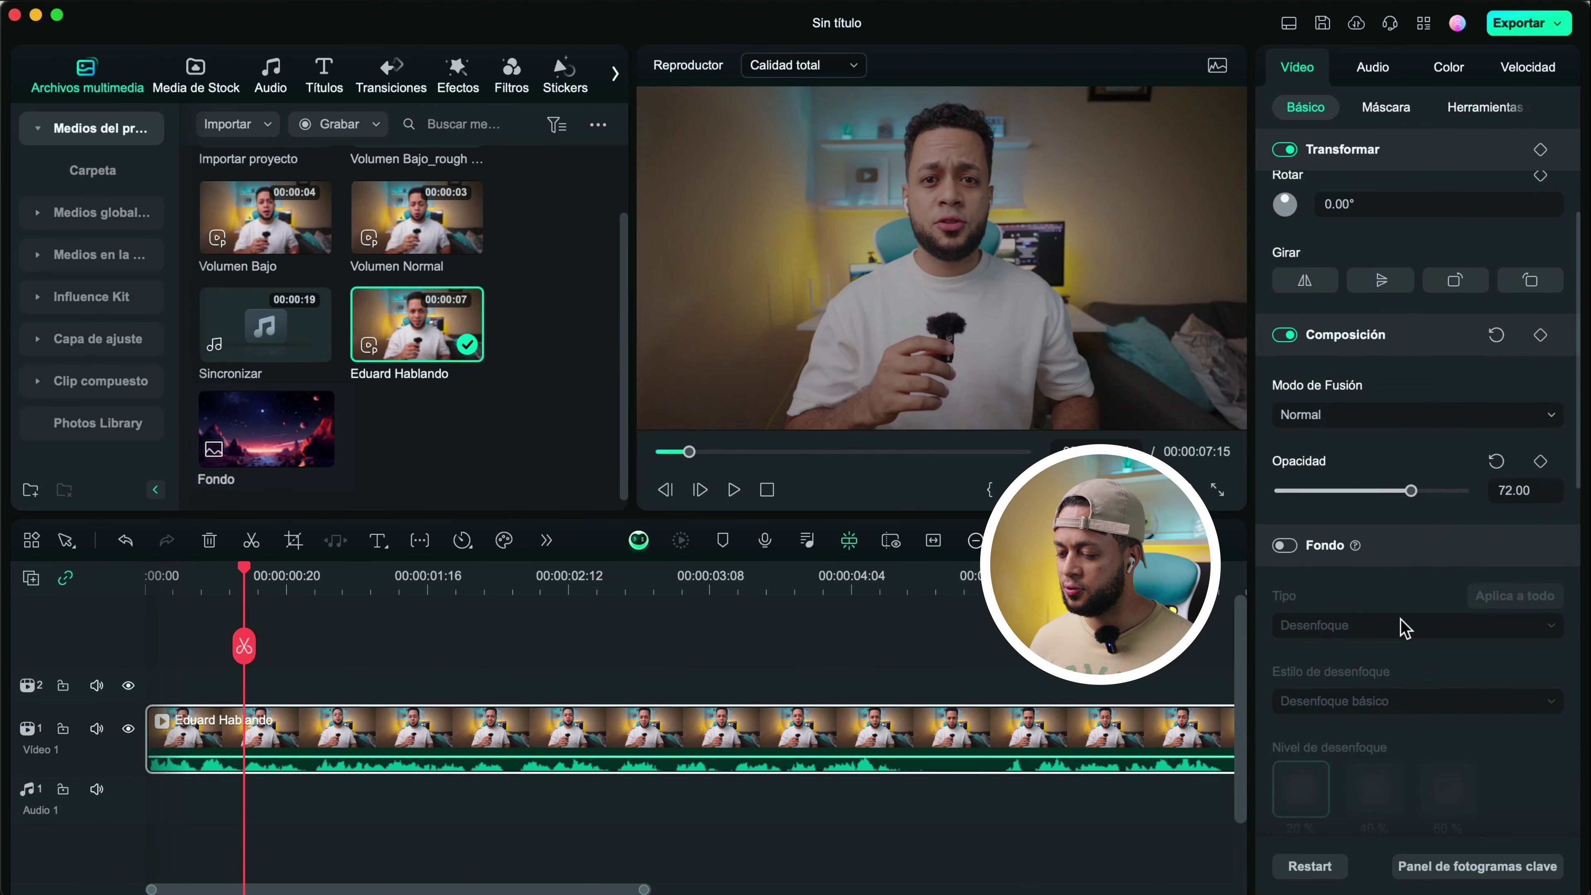
click(1484, 107)
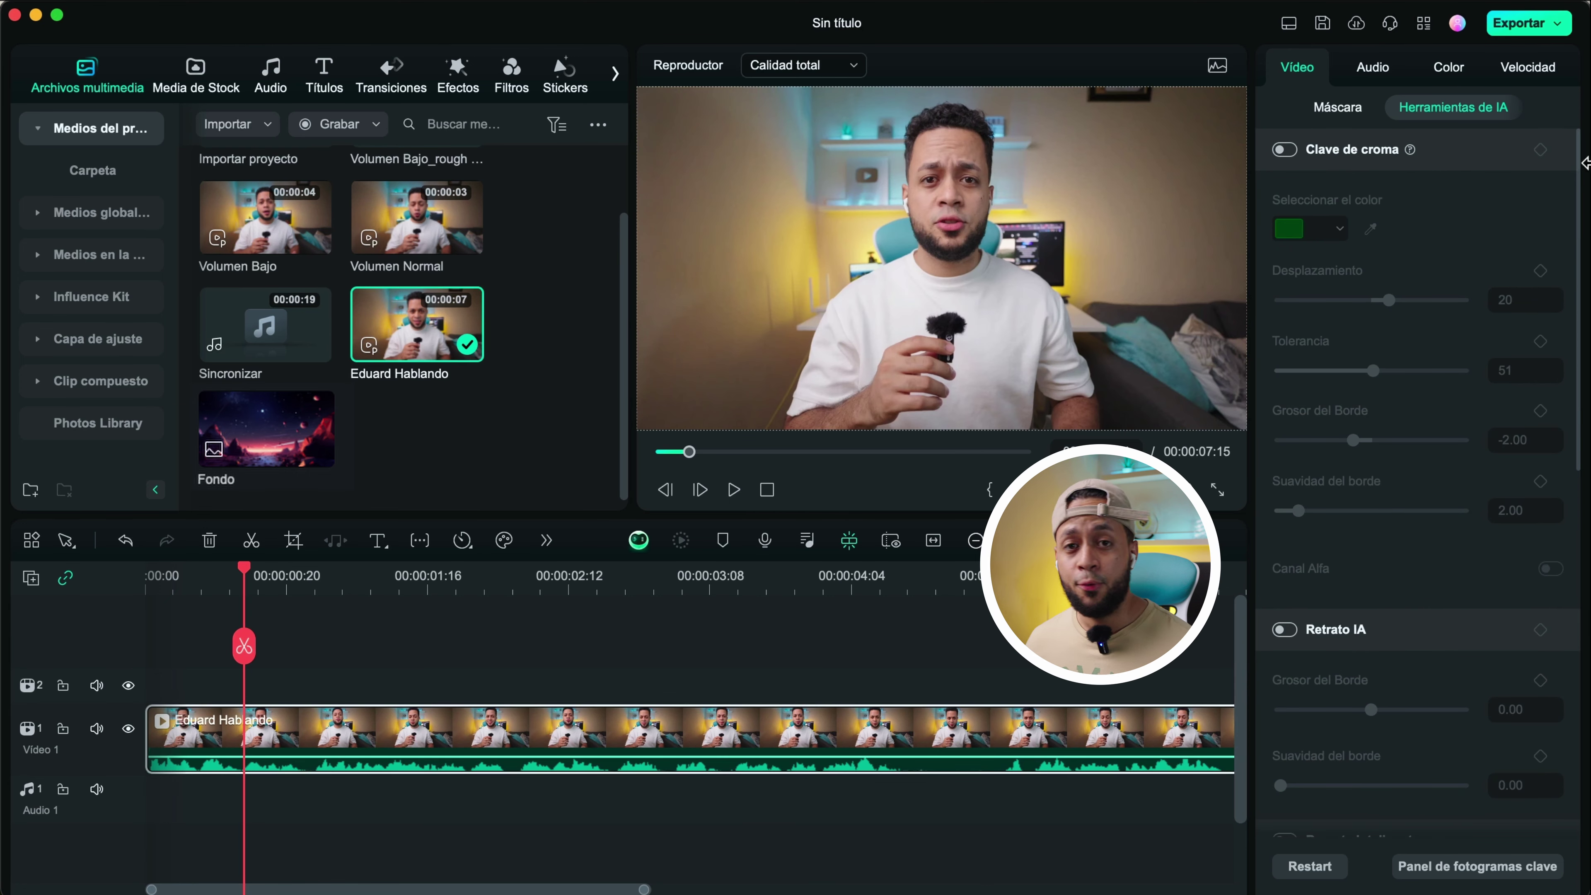
click(1269, 108)
click(1305, 106)
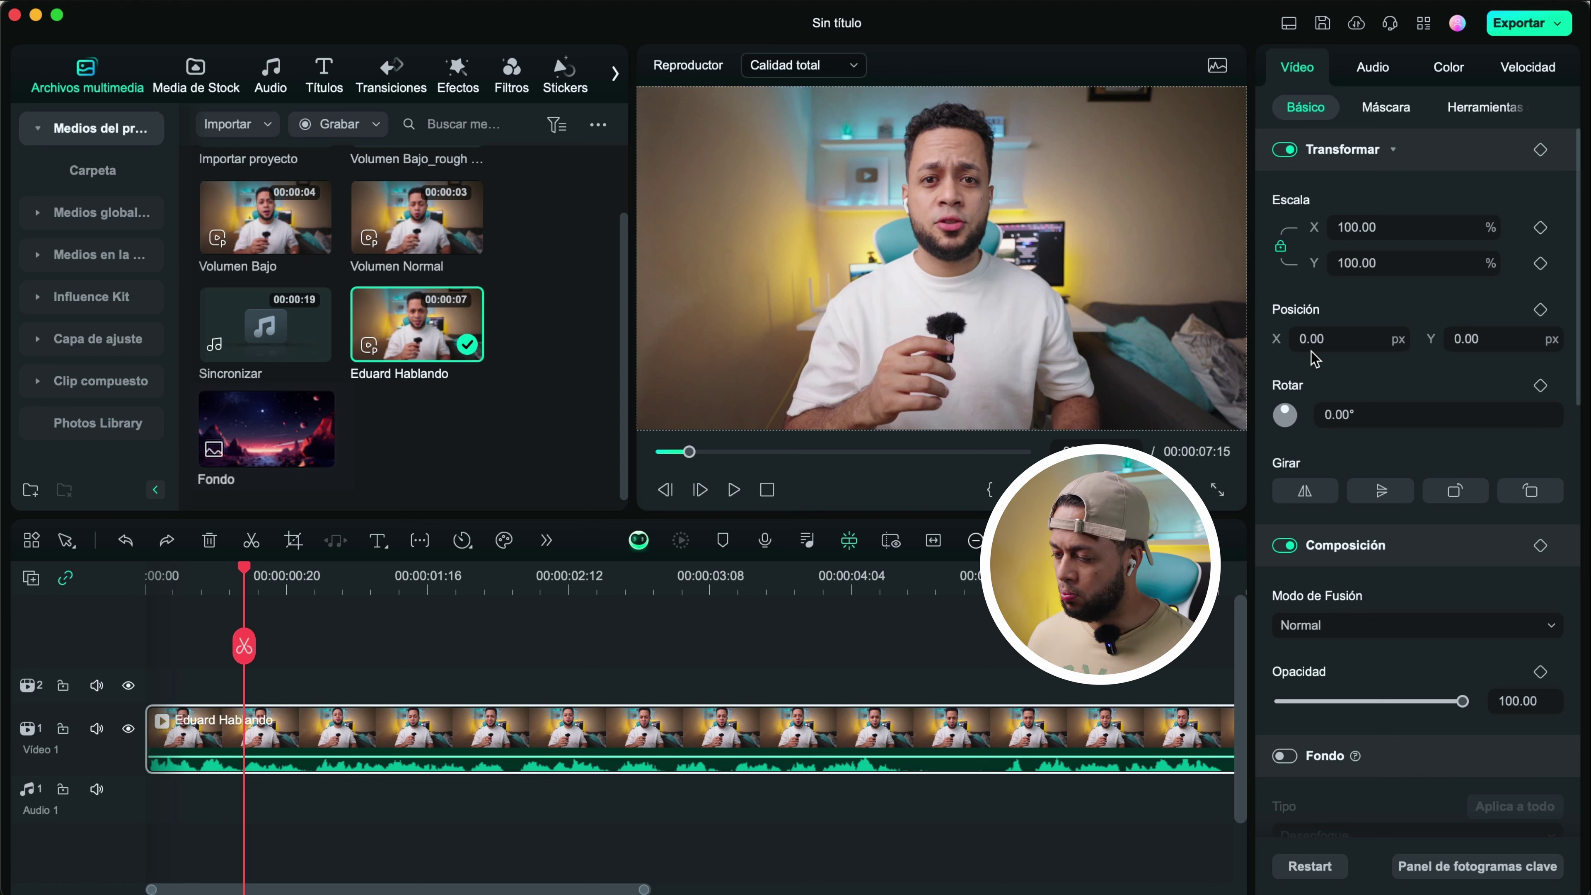
Animate a zoom with a 100% scale keyframe and a second keyframe further along the clip at 161%, and play it back
click(1540, 228)
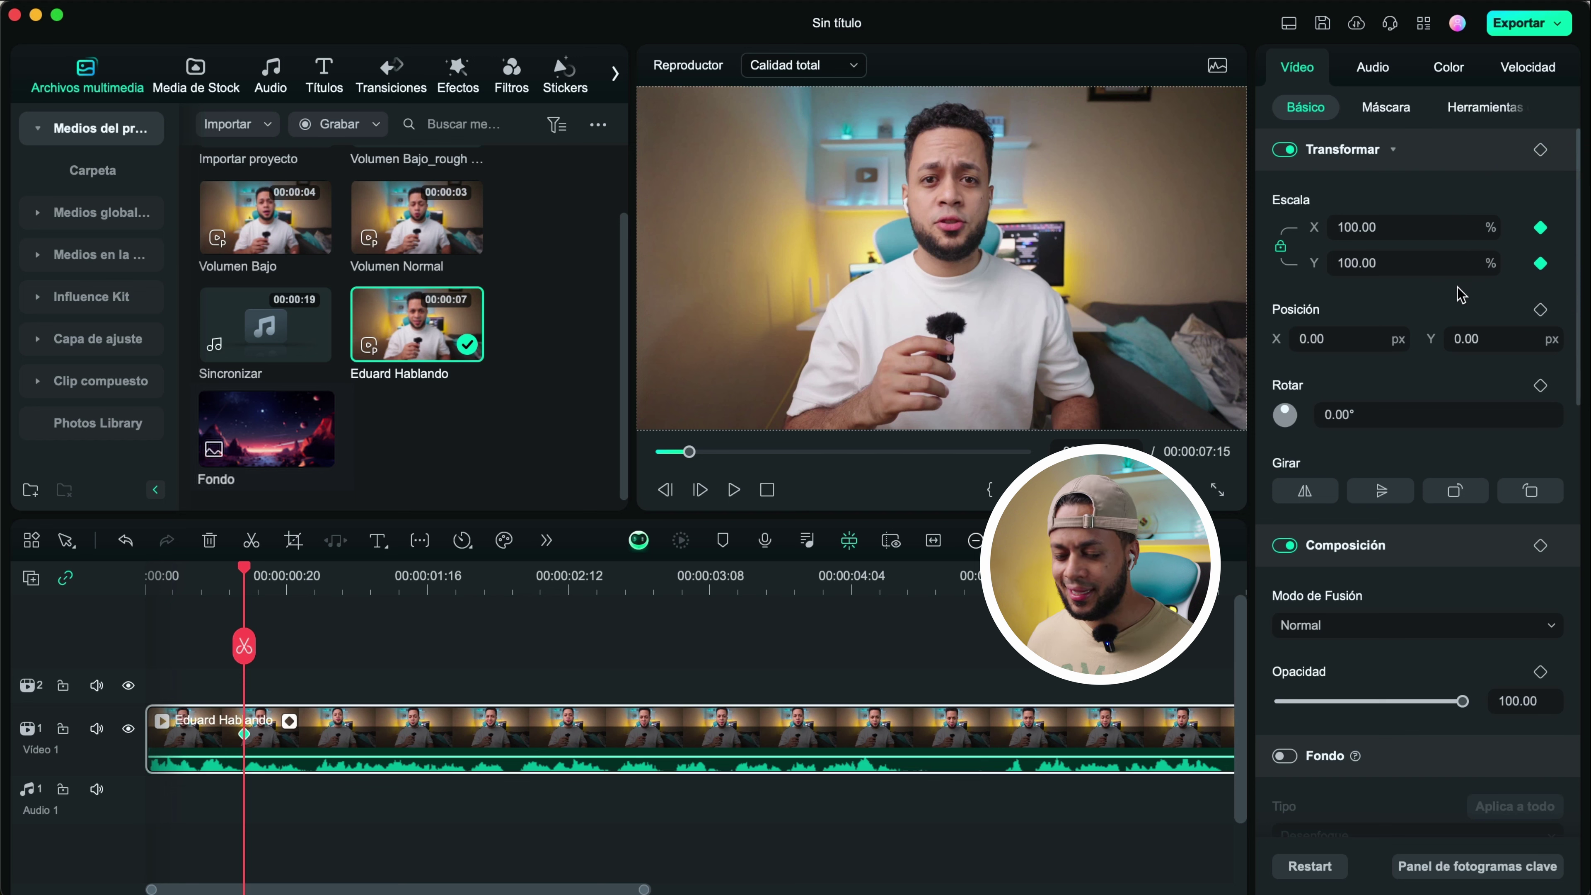
drag(247, 572, 343, 572)
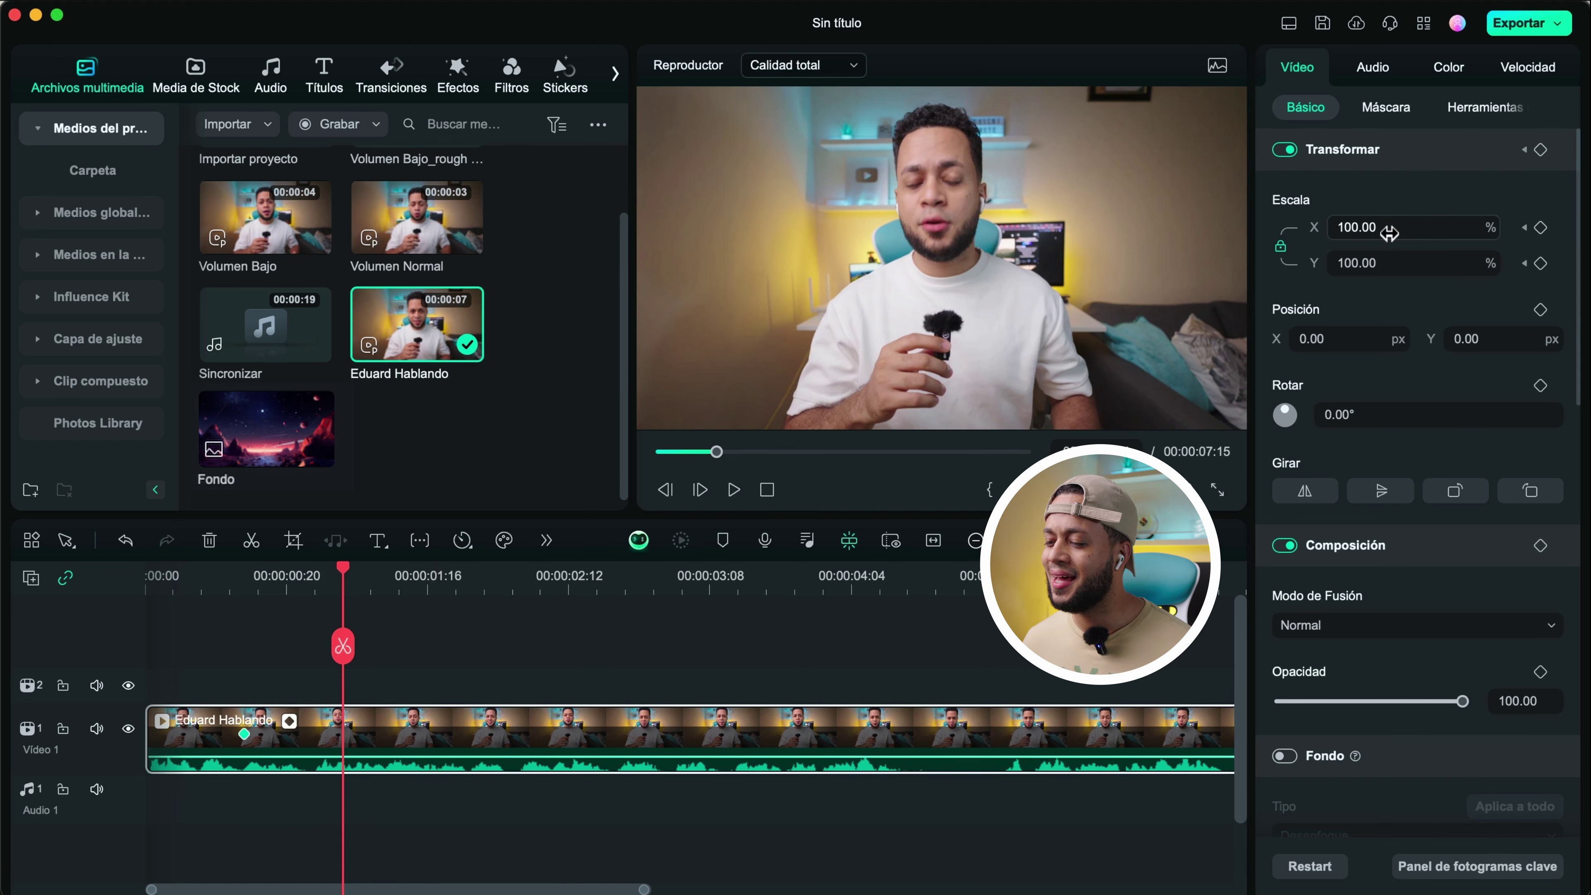
drag(1390, 233, 1453, 235)
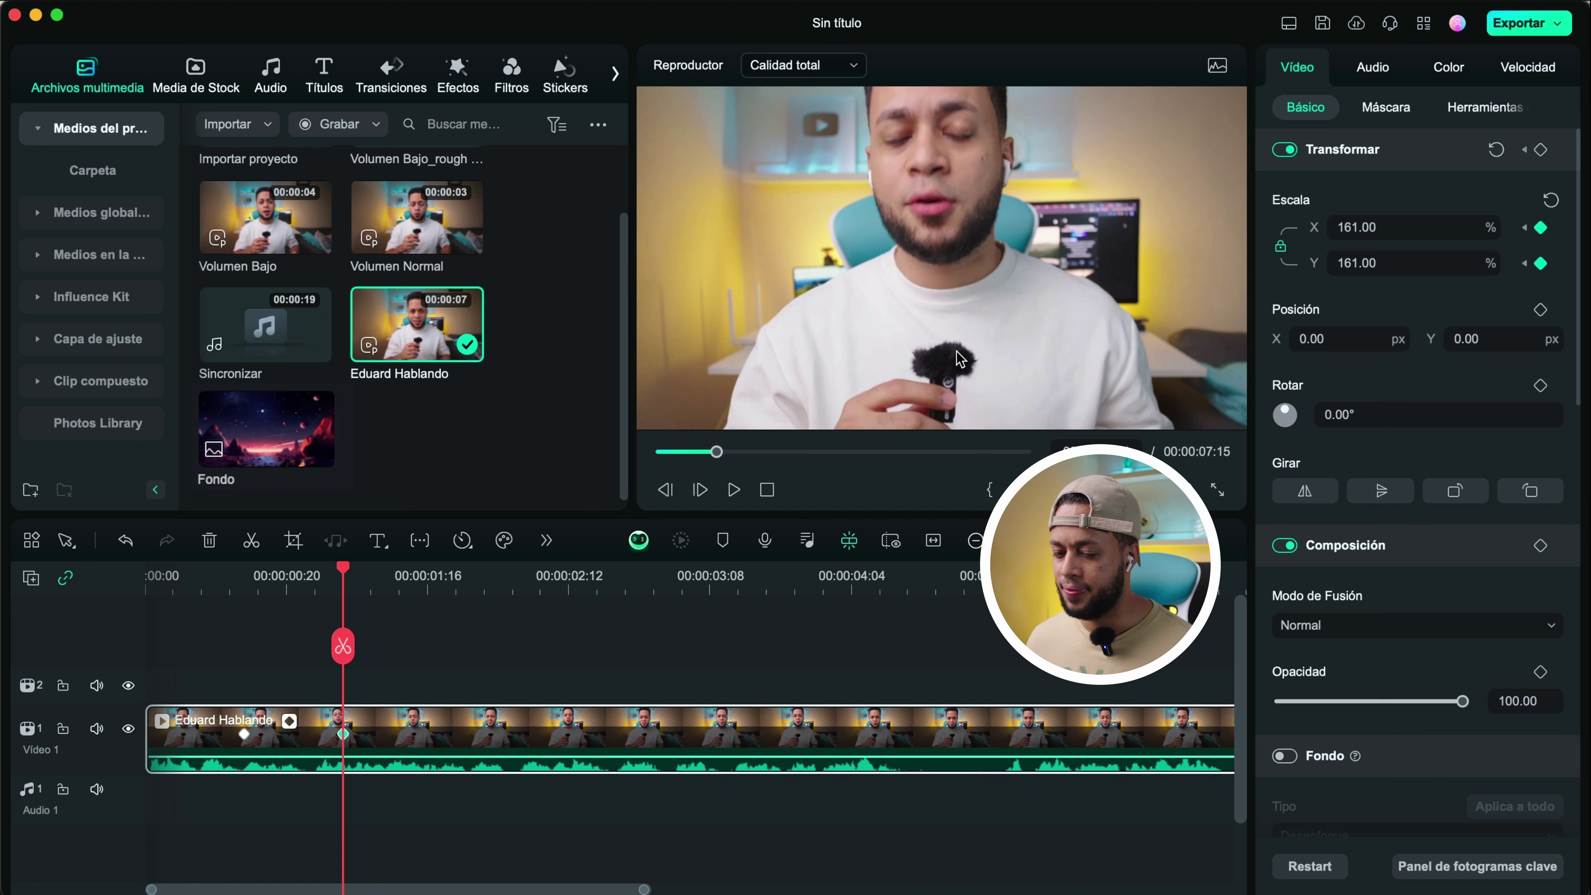
drag(343, 575, 258, 589)
key(space)
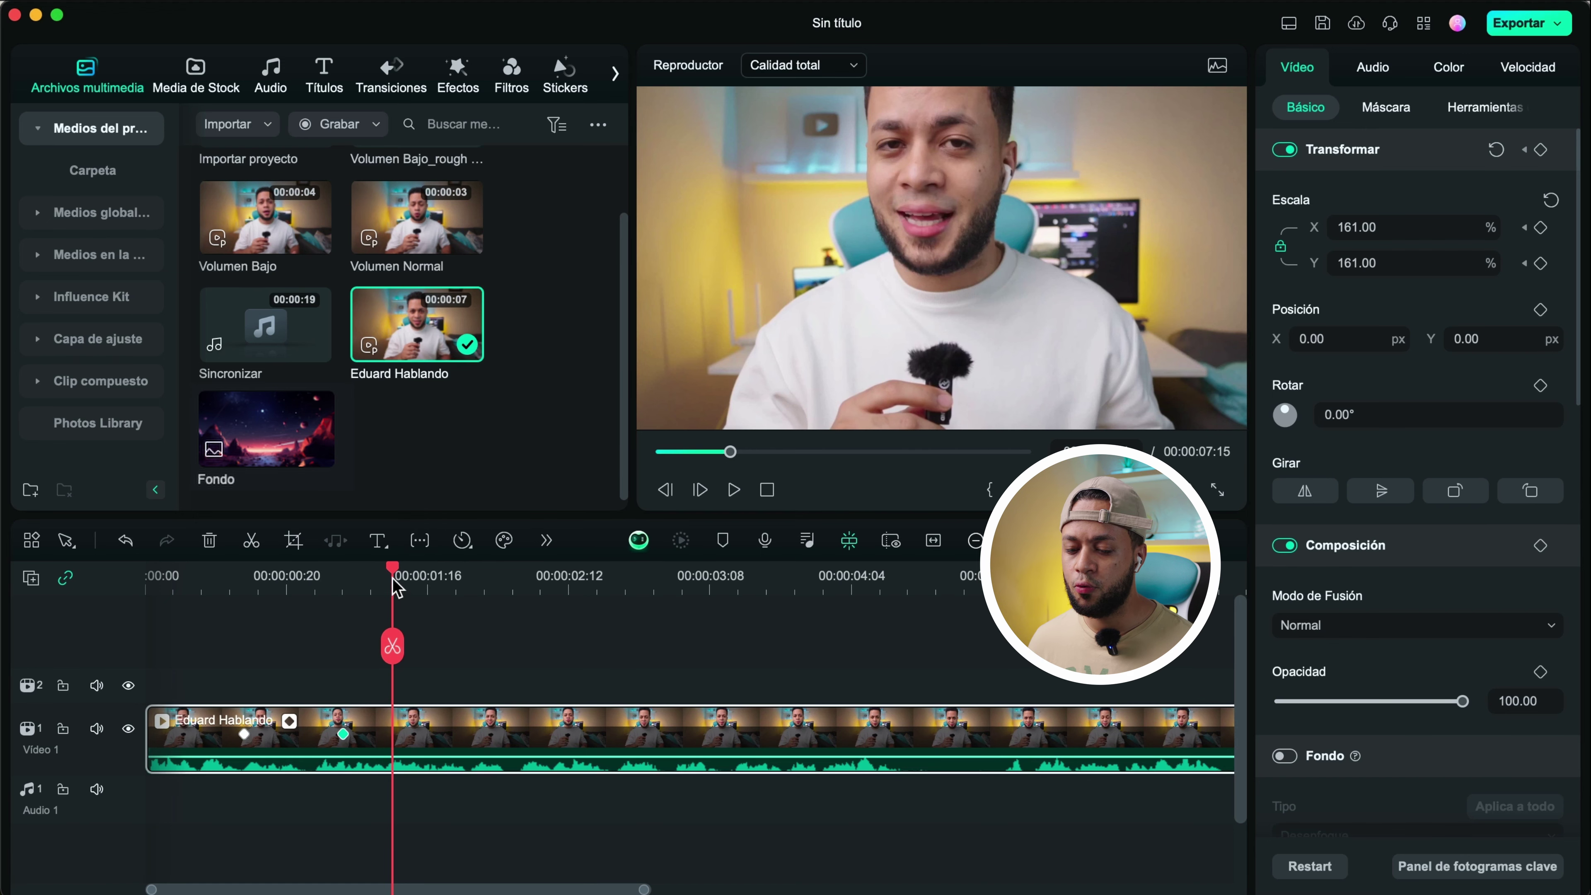
Add position keyframes to the clip at the same two moments as its scale keyframes
drag(394, 585, 343, 586)
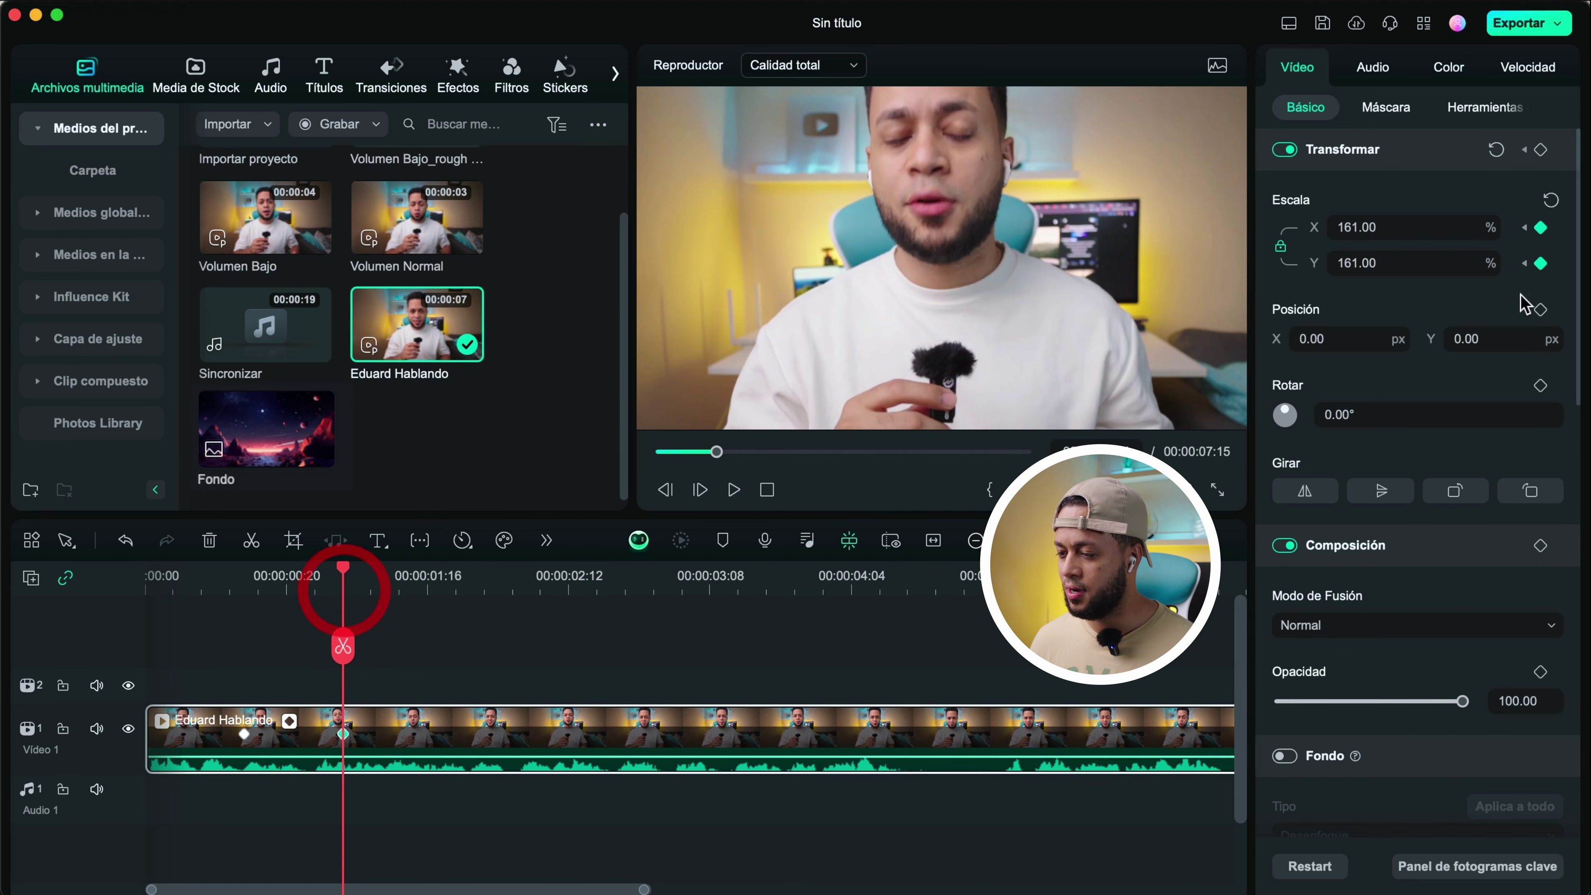
click(1541, 309)
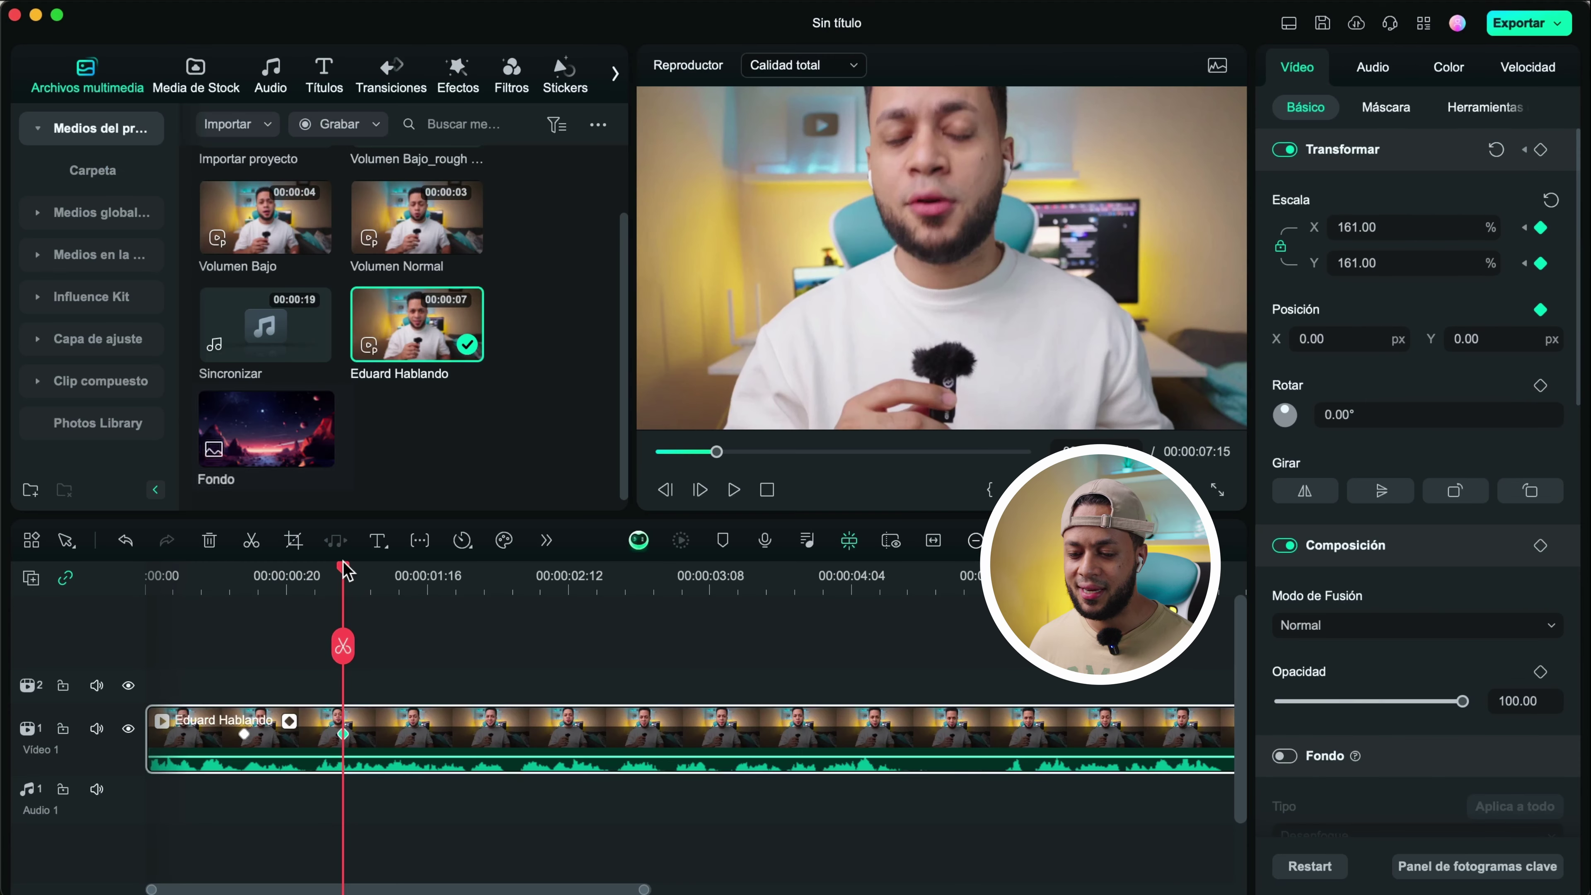
drag(344, 586, 244, 598)
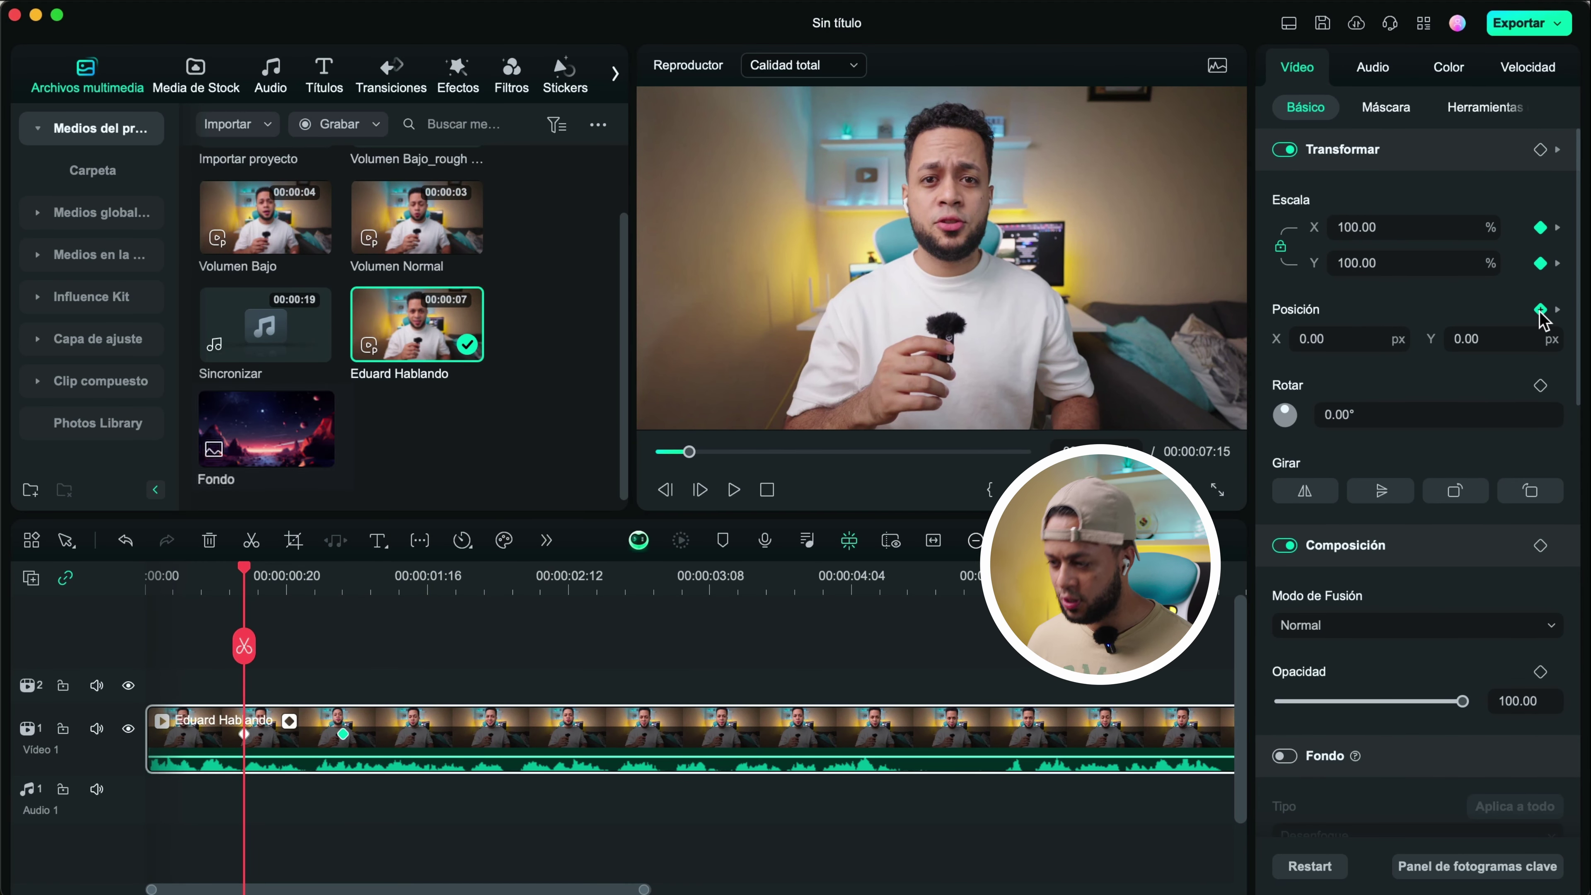
click(1540, 309)
Set the Y position at the second keyframe to -600 px, and play the combined zoom and position animation
drag(251, 577, 343, 582)
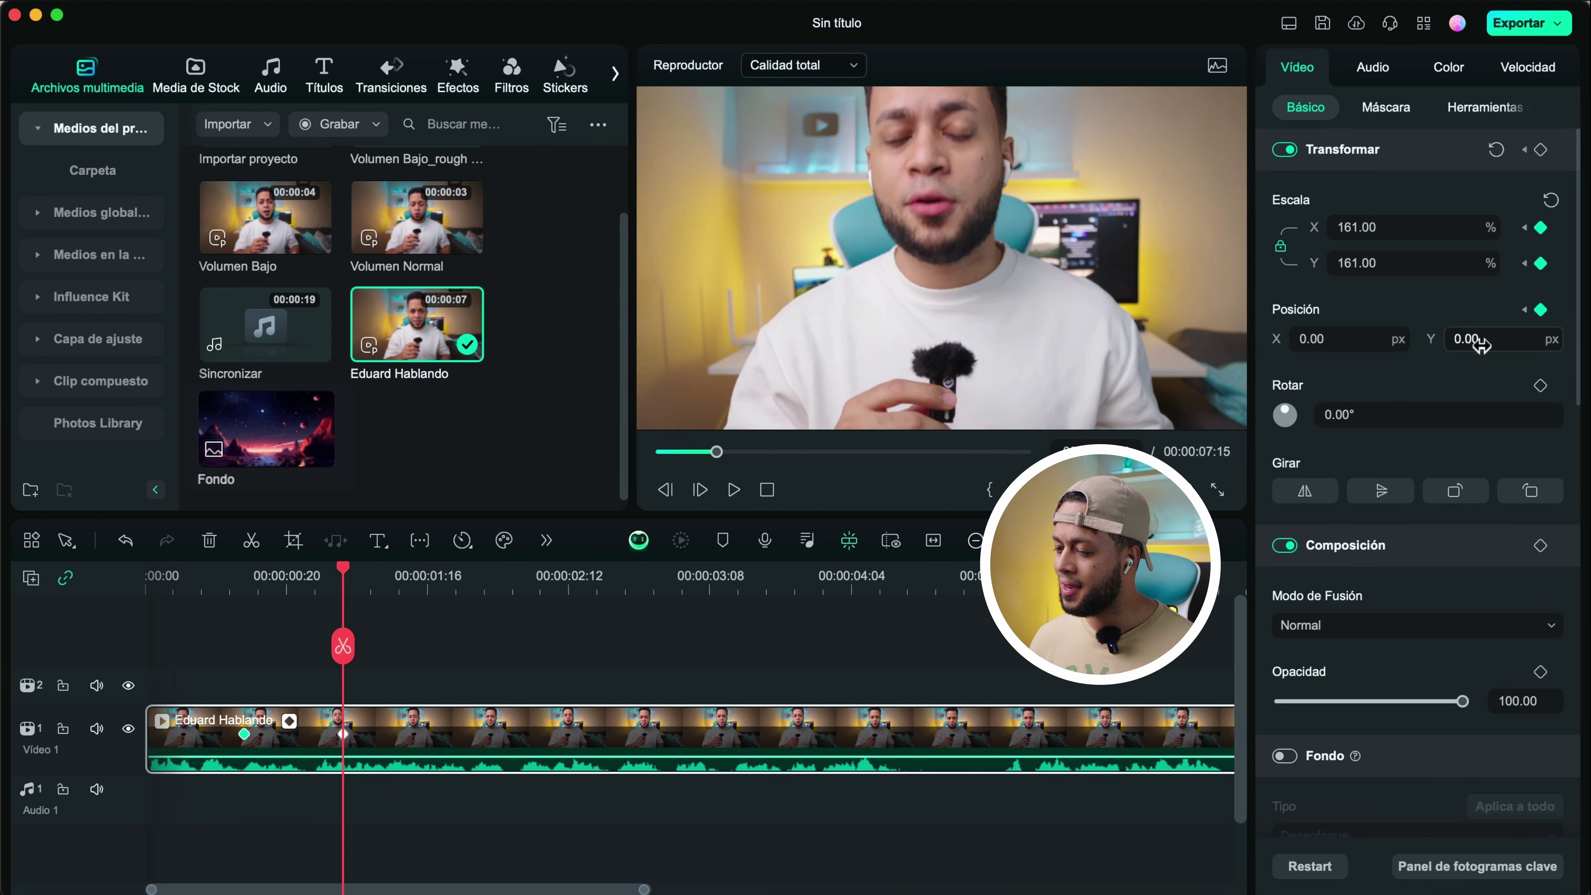
drag(1480, 342, 856, 381)
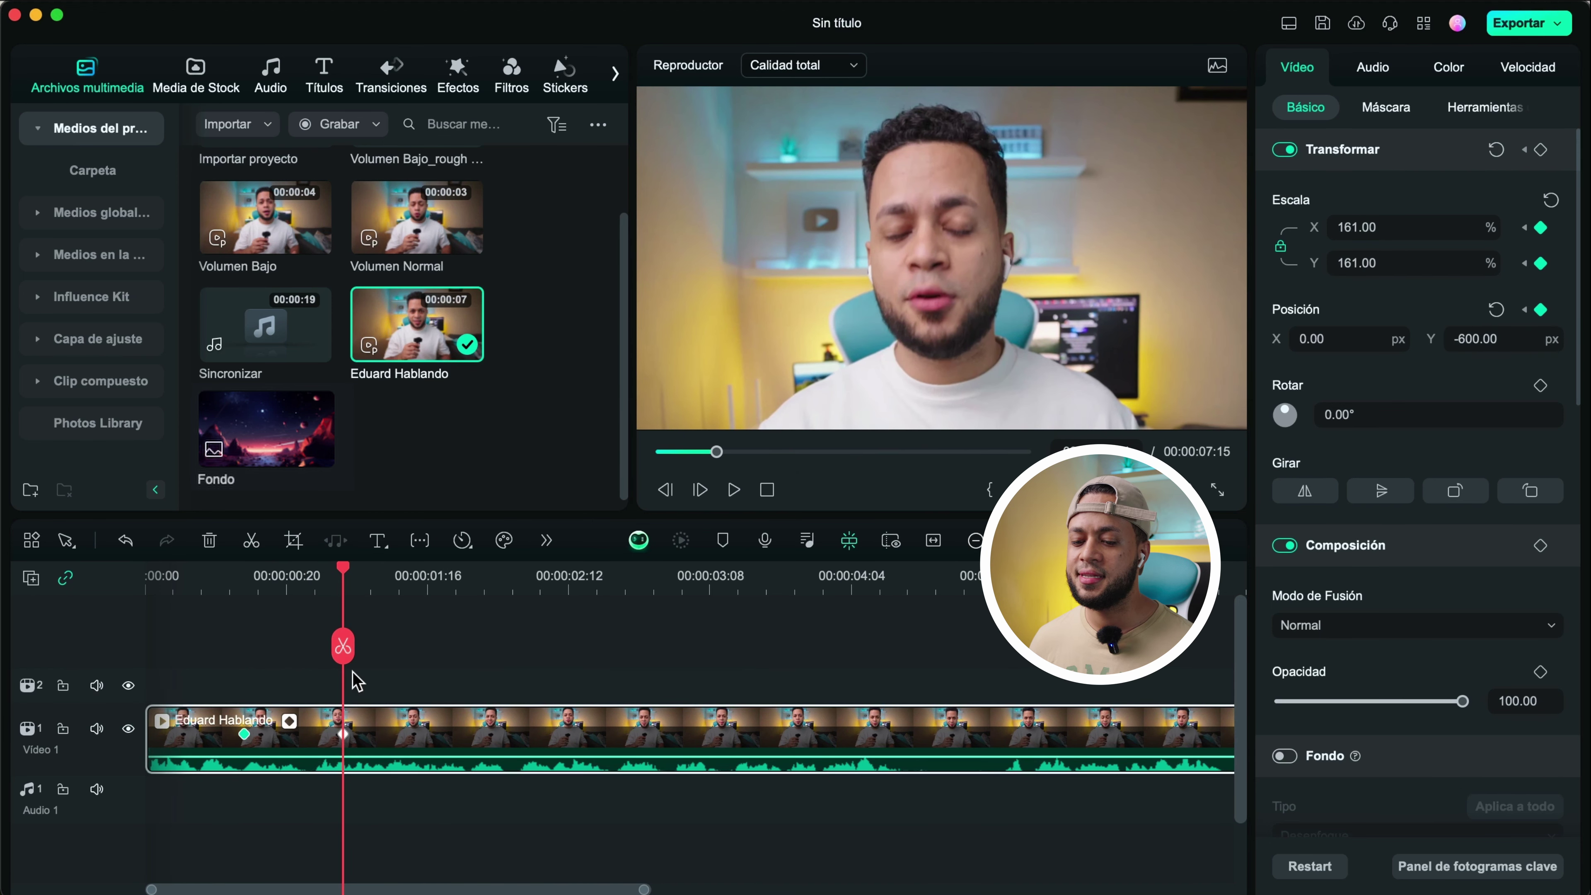
drag(344, 665, 240, 670)
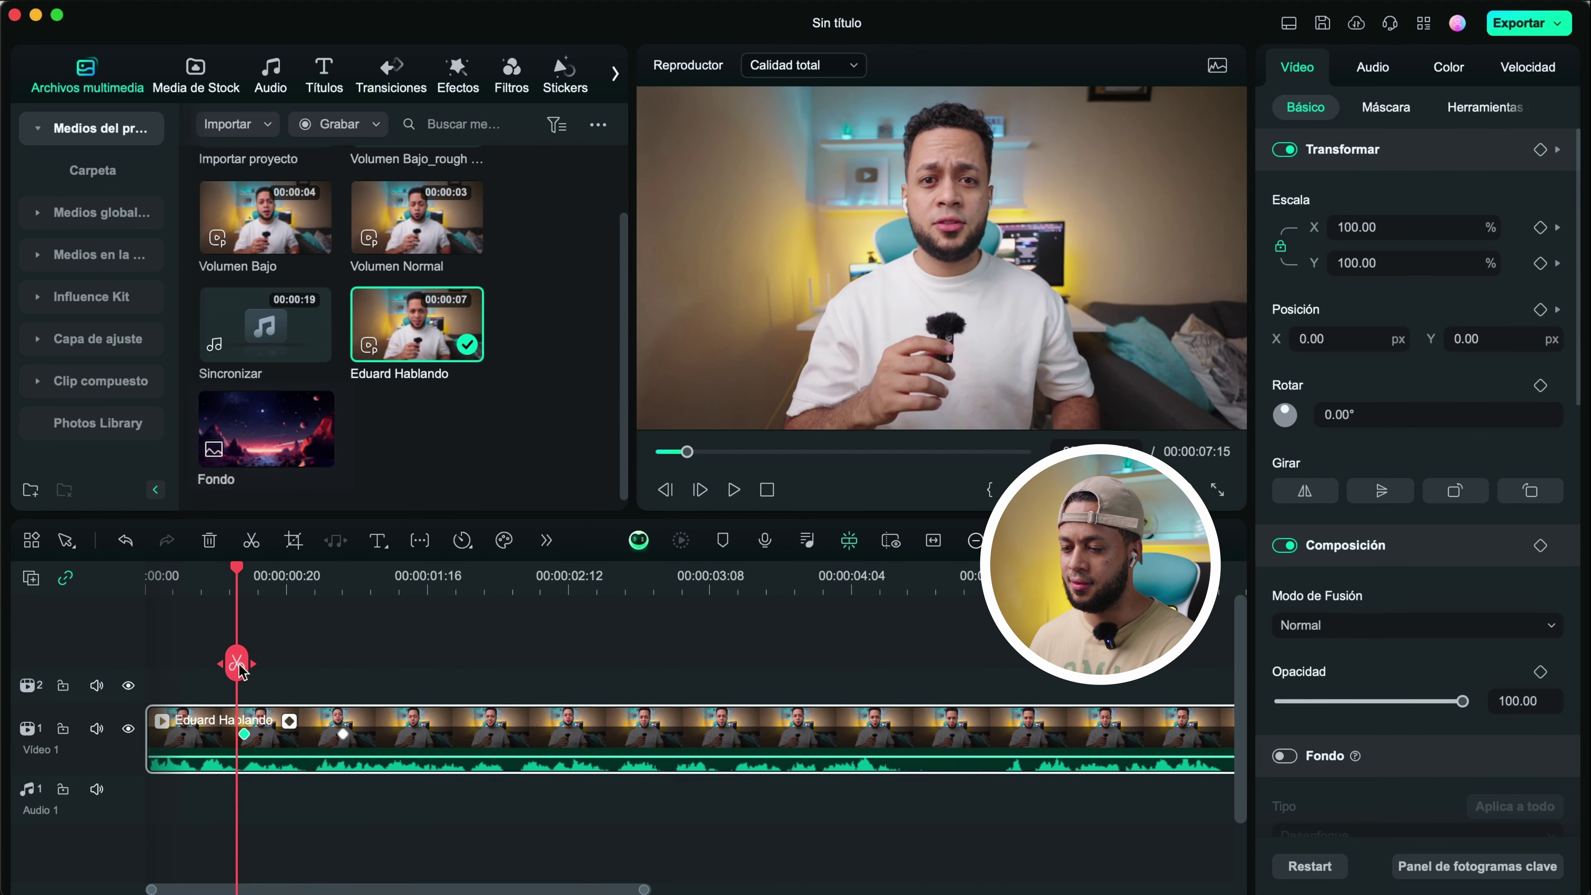
key(space)
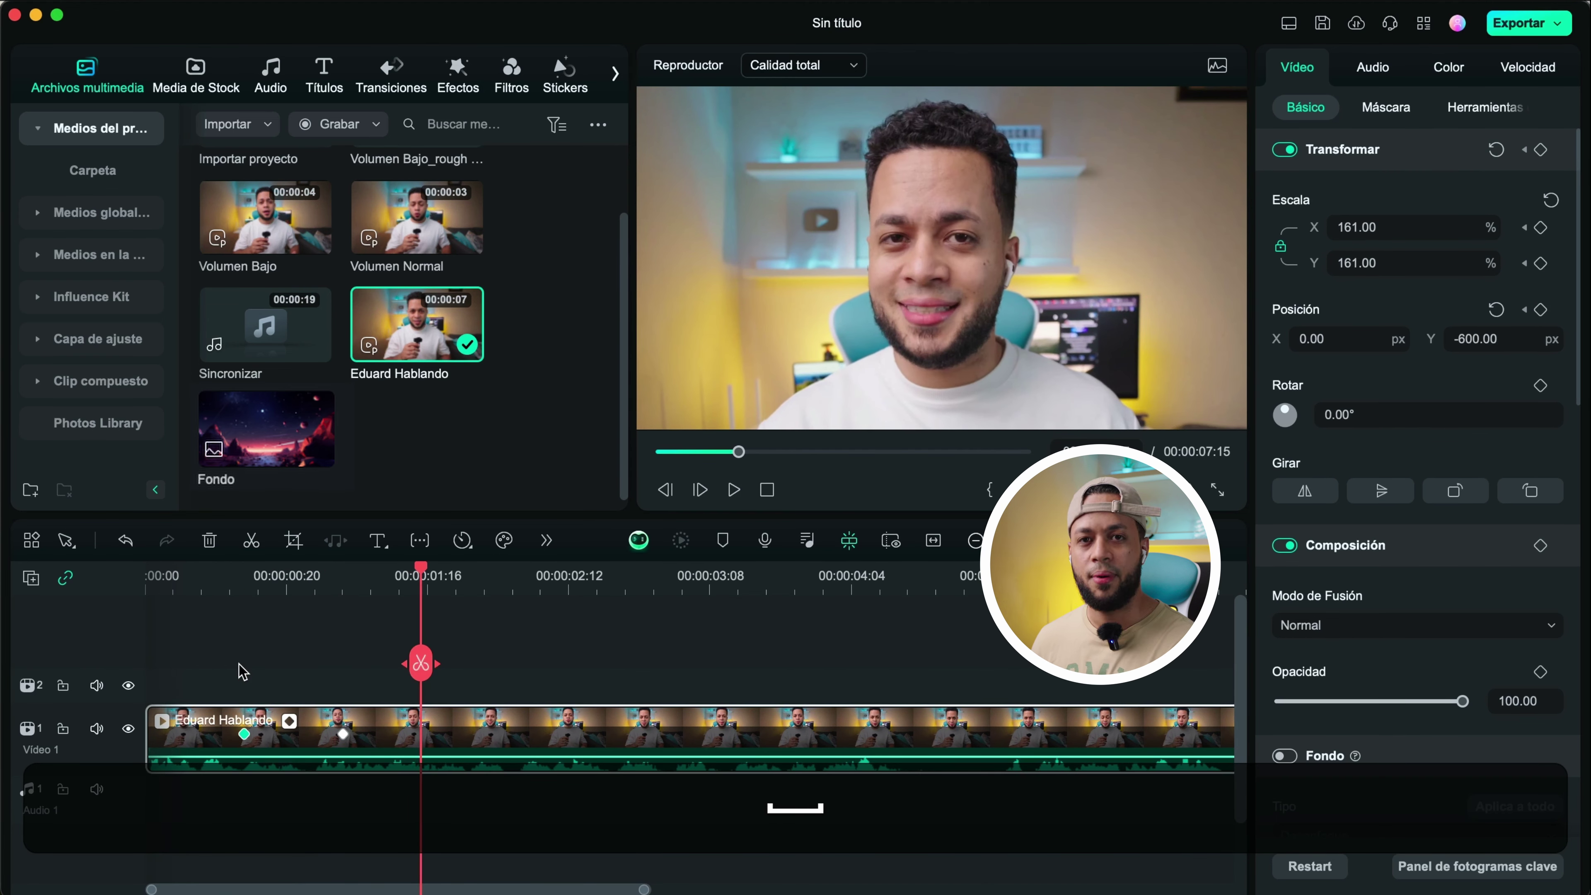
click(414, 567)
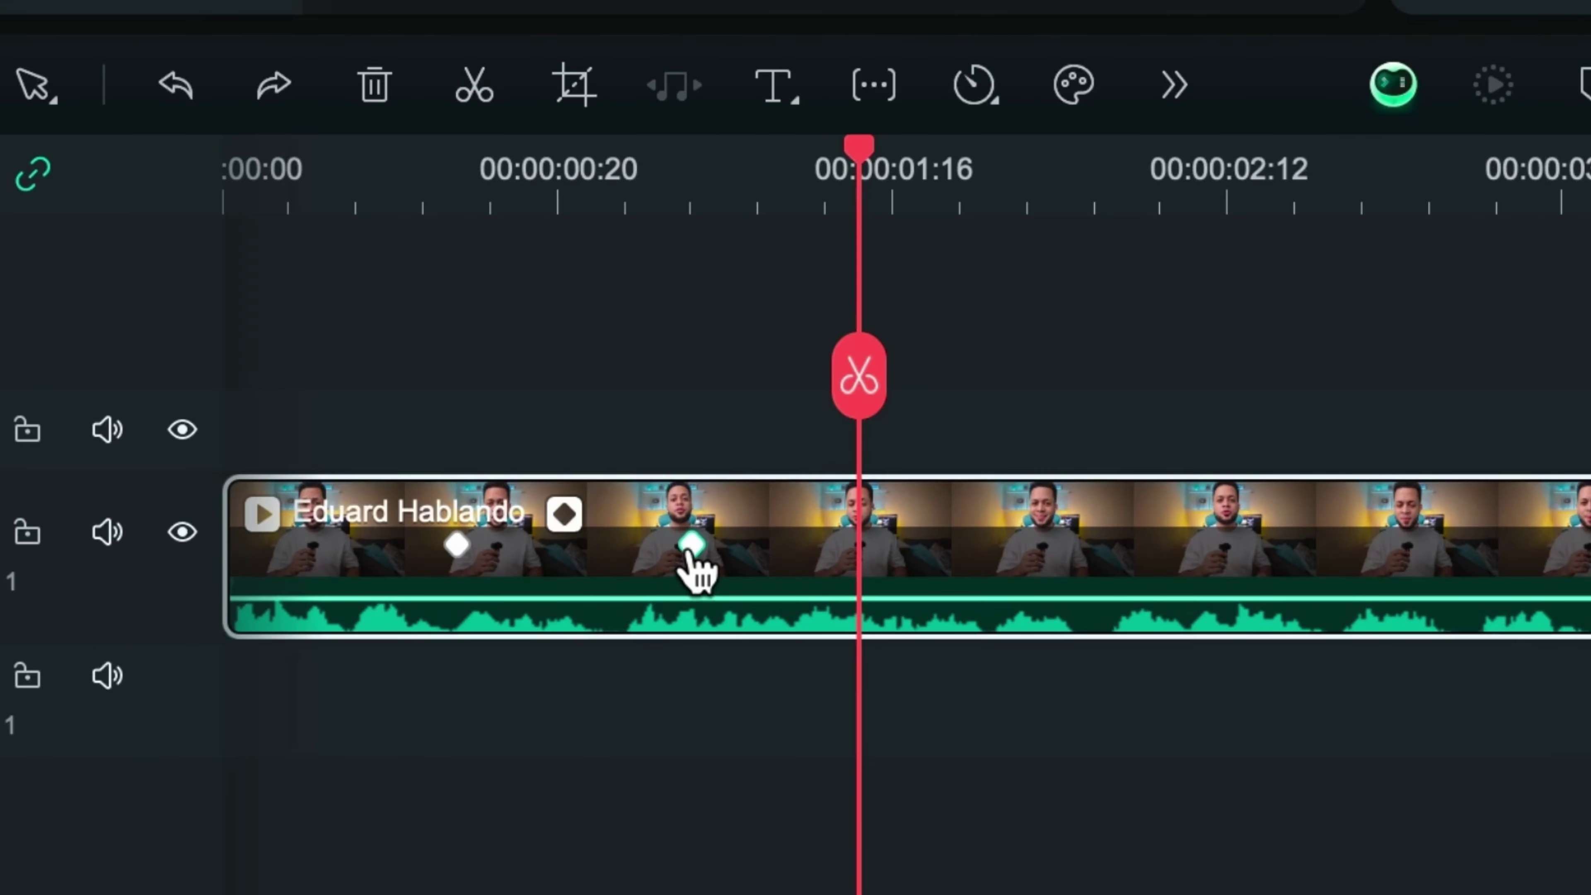
Move the clip's second keyframe closer to the first one to speed up the animation, and play it back
drag(343, 737, 311, 741)
drag(617, 567, 604, 563)
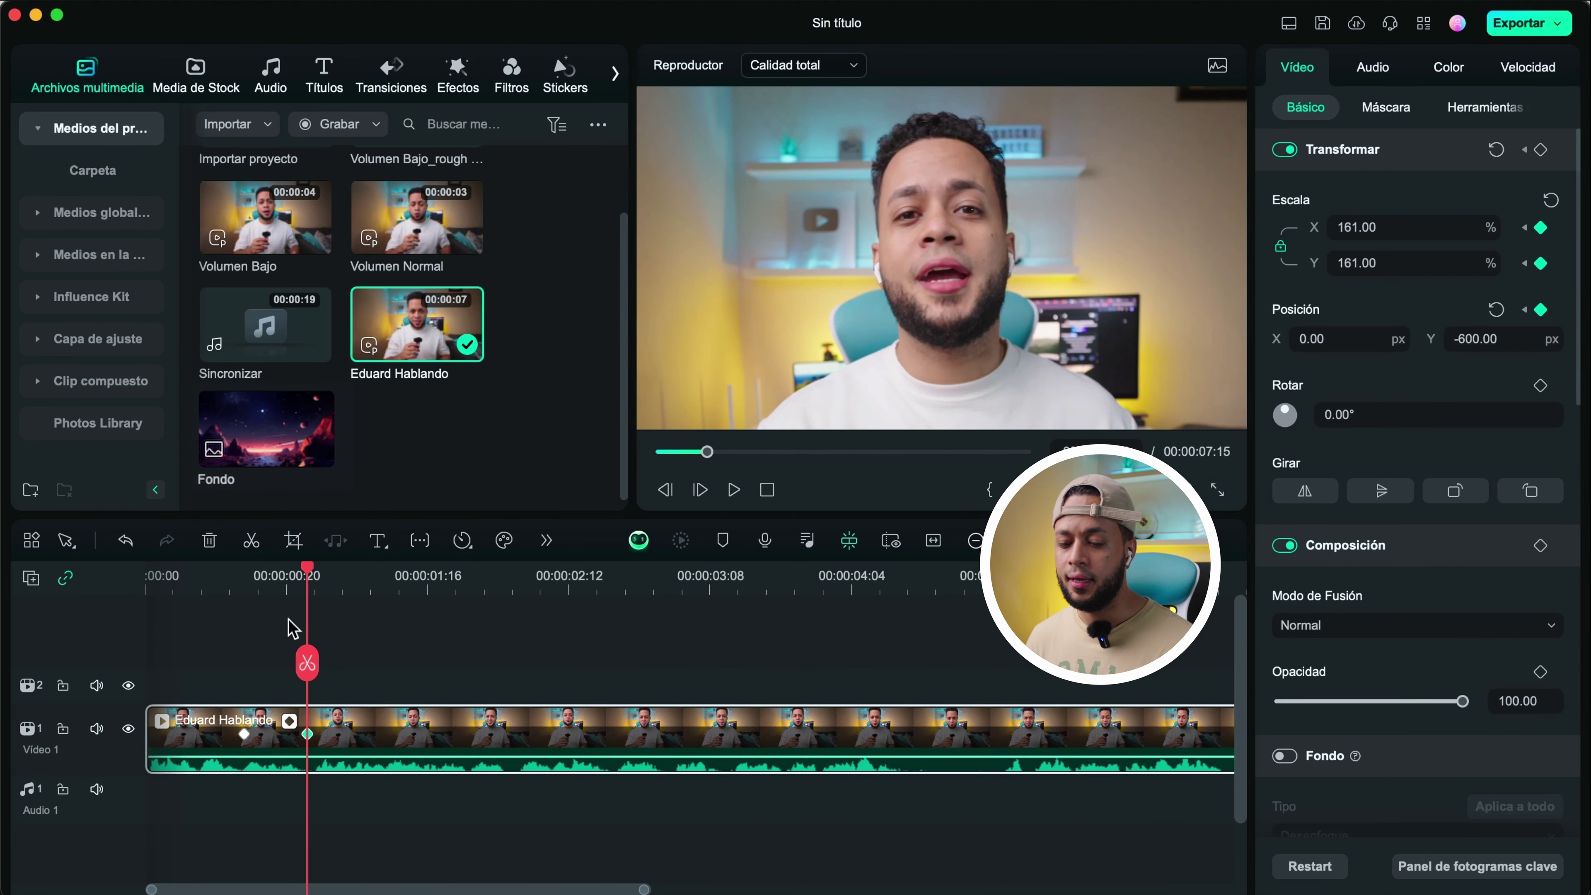
click(213, 574)
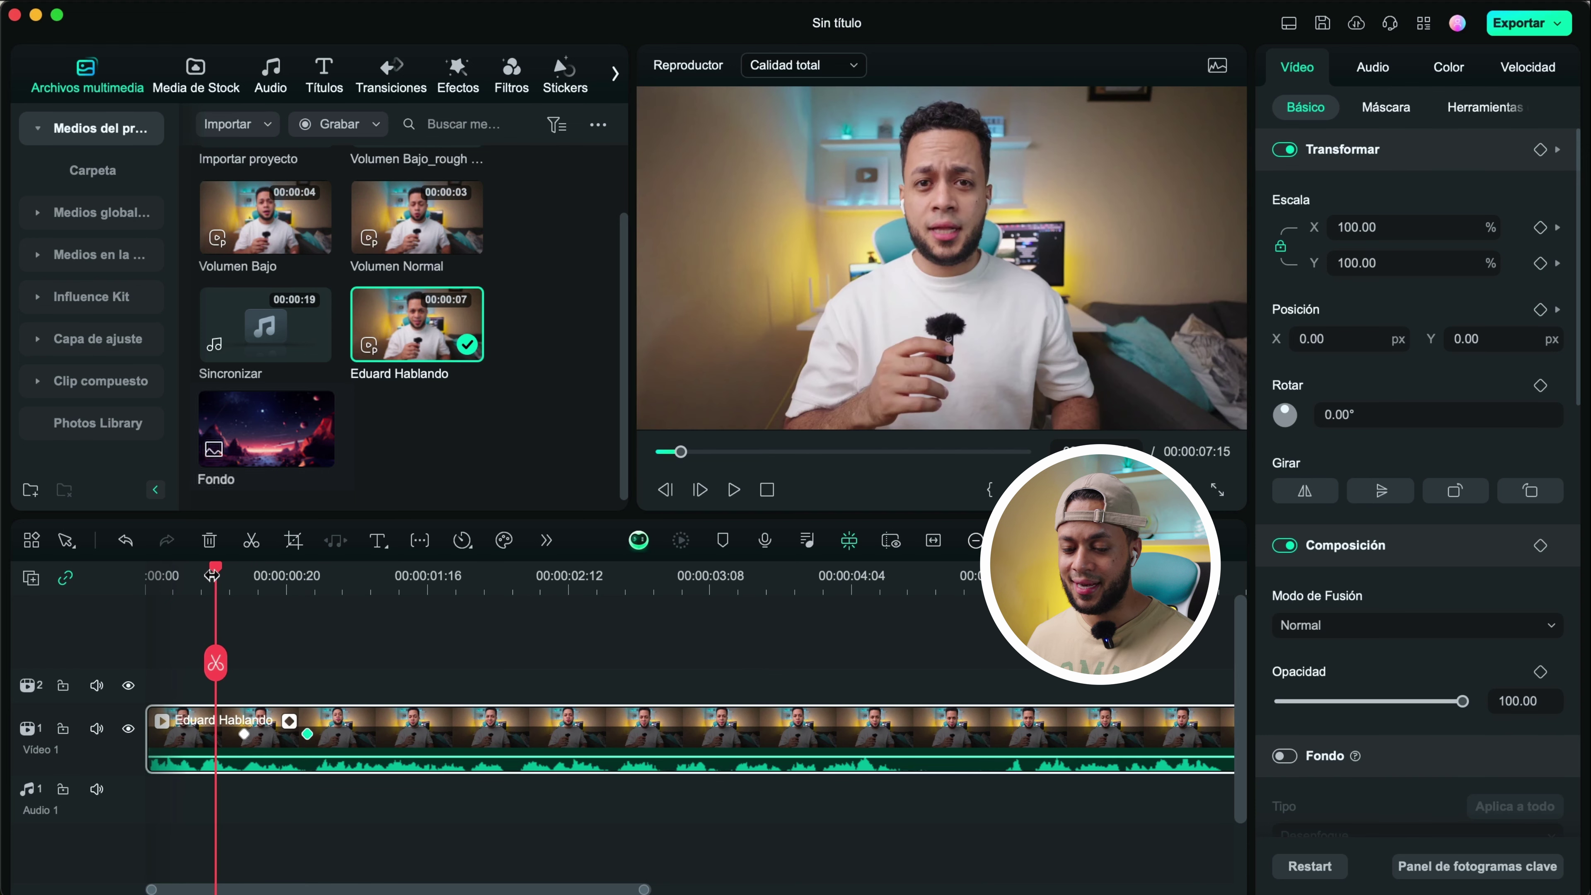
key(space)
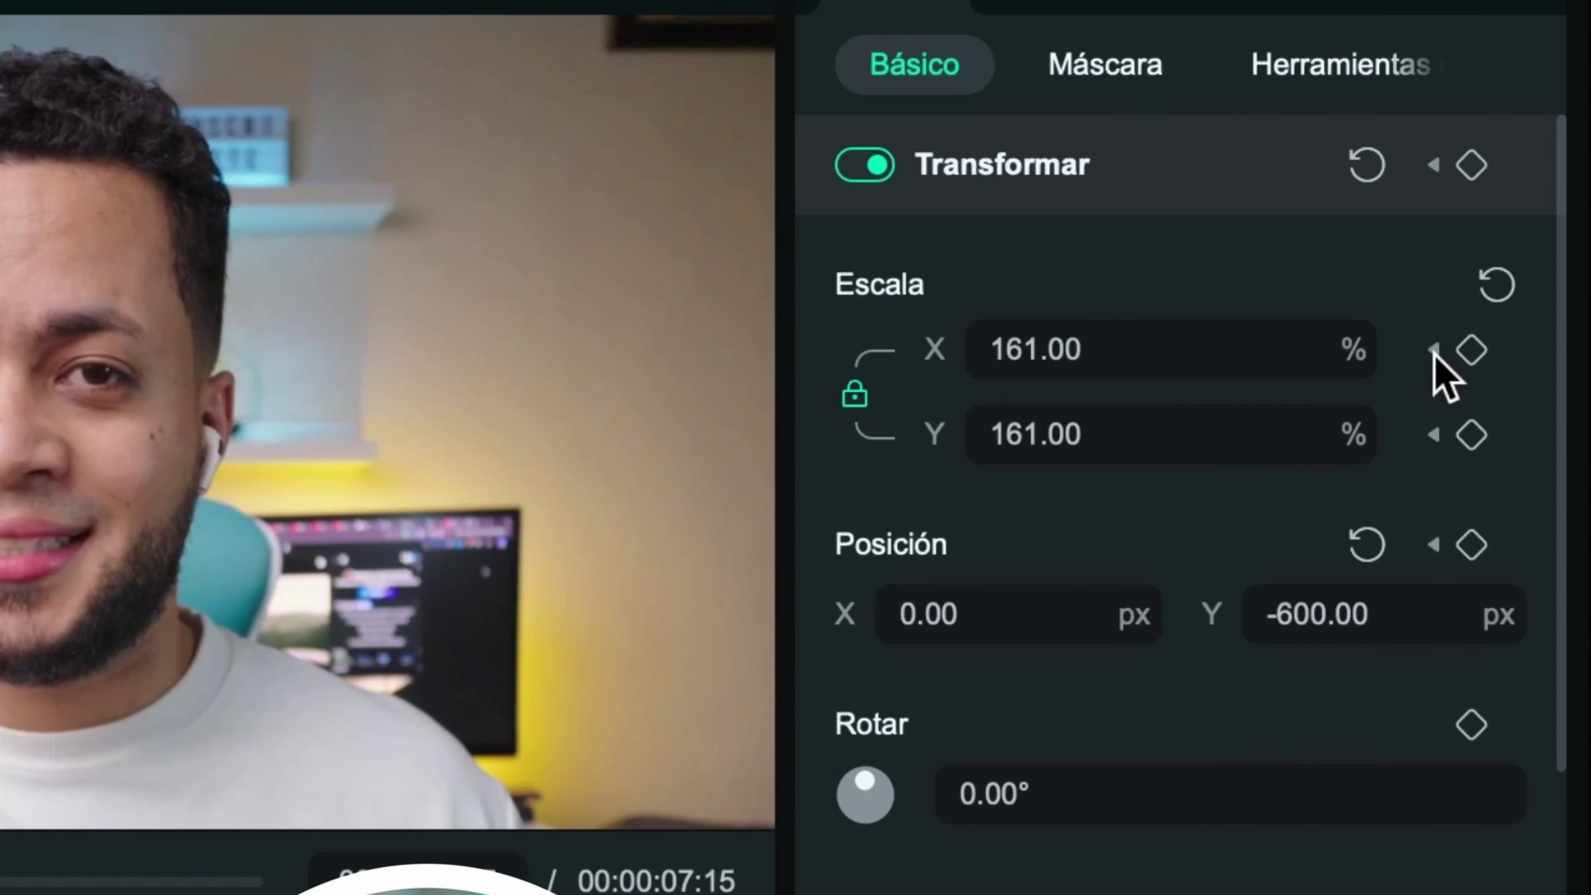
Delete the scale and position keyframes at both keyframed moments of the clip
click(1540, 227)
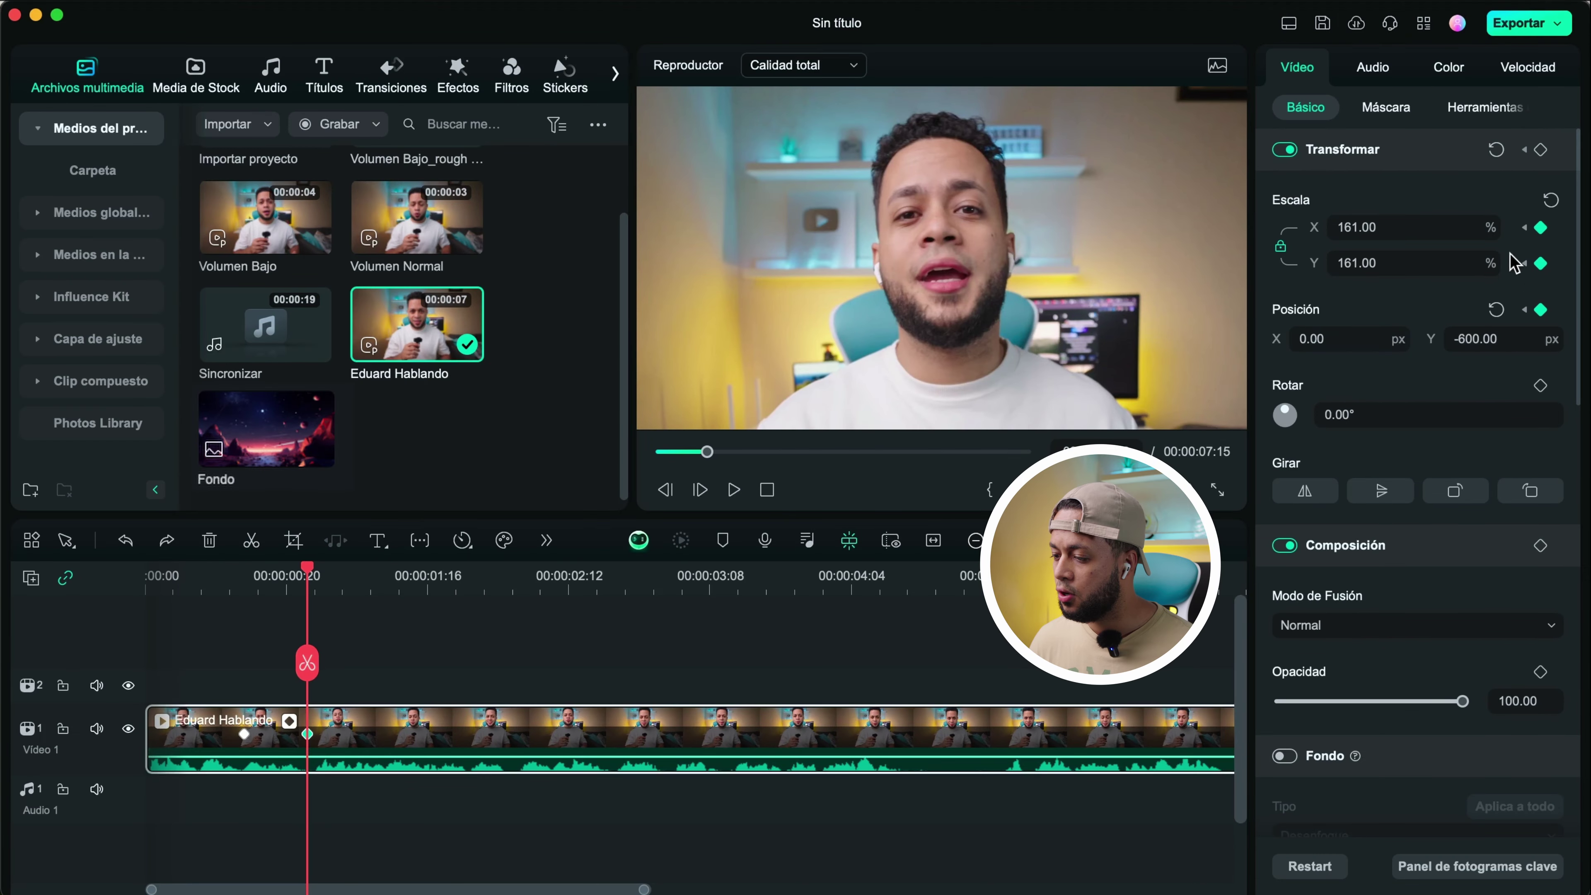
click(1527, 231)
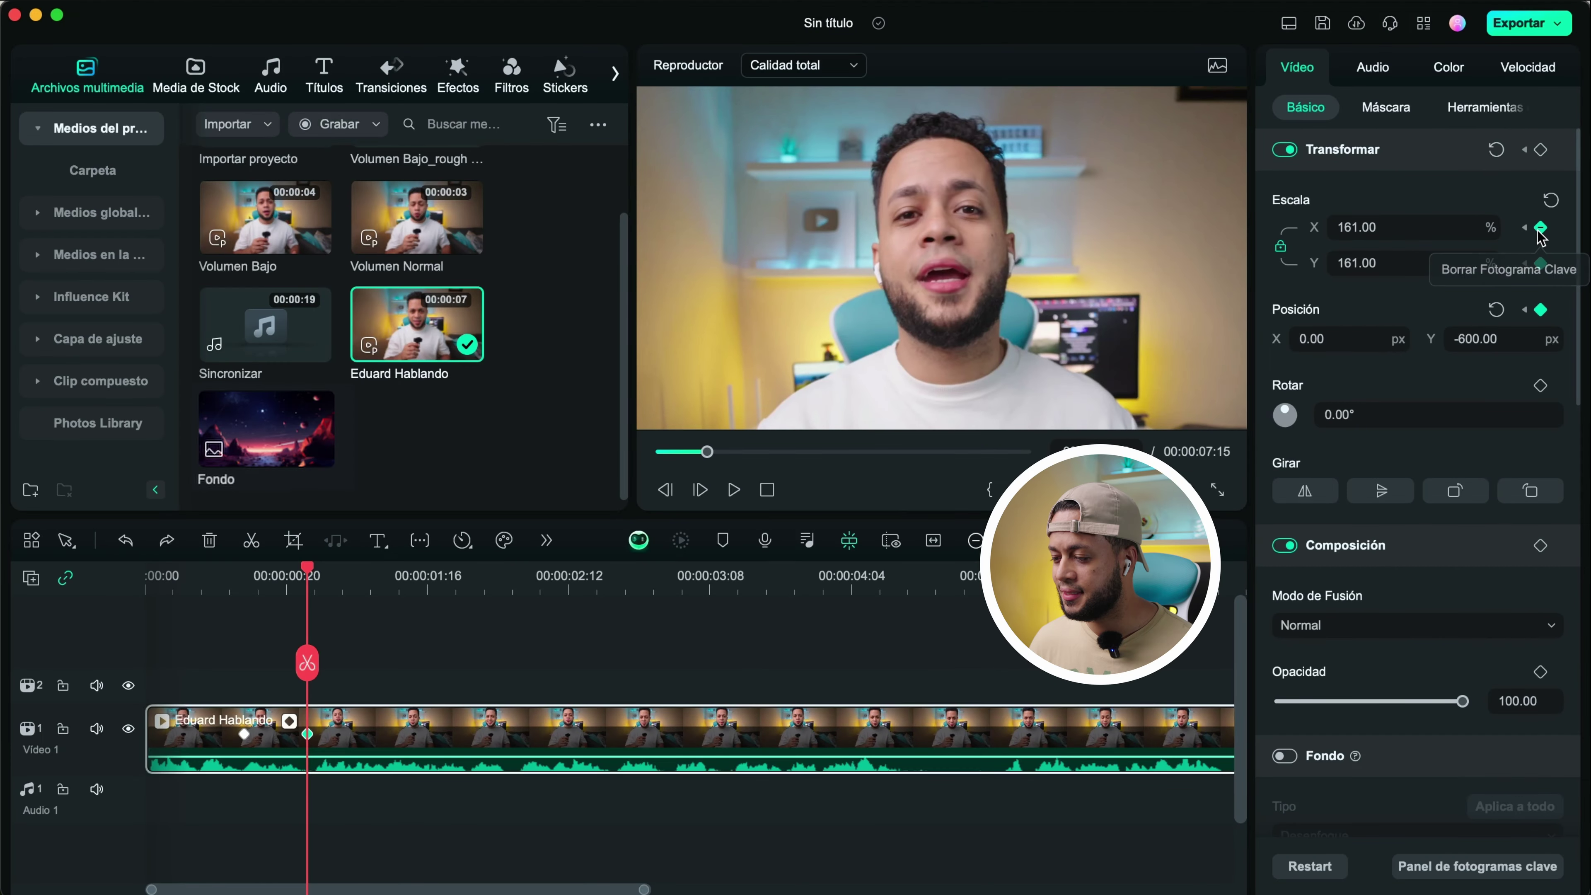
click(1541, 229)
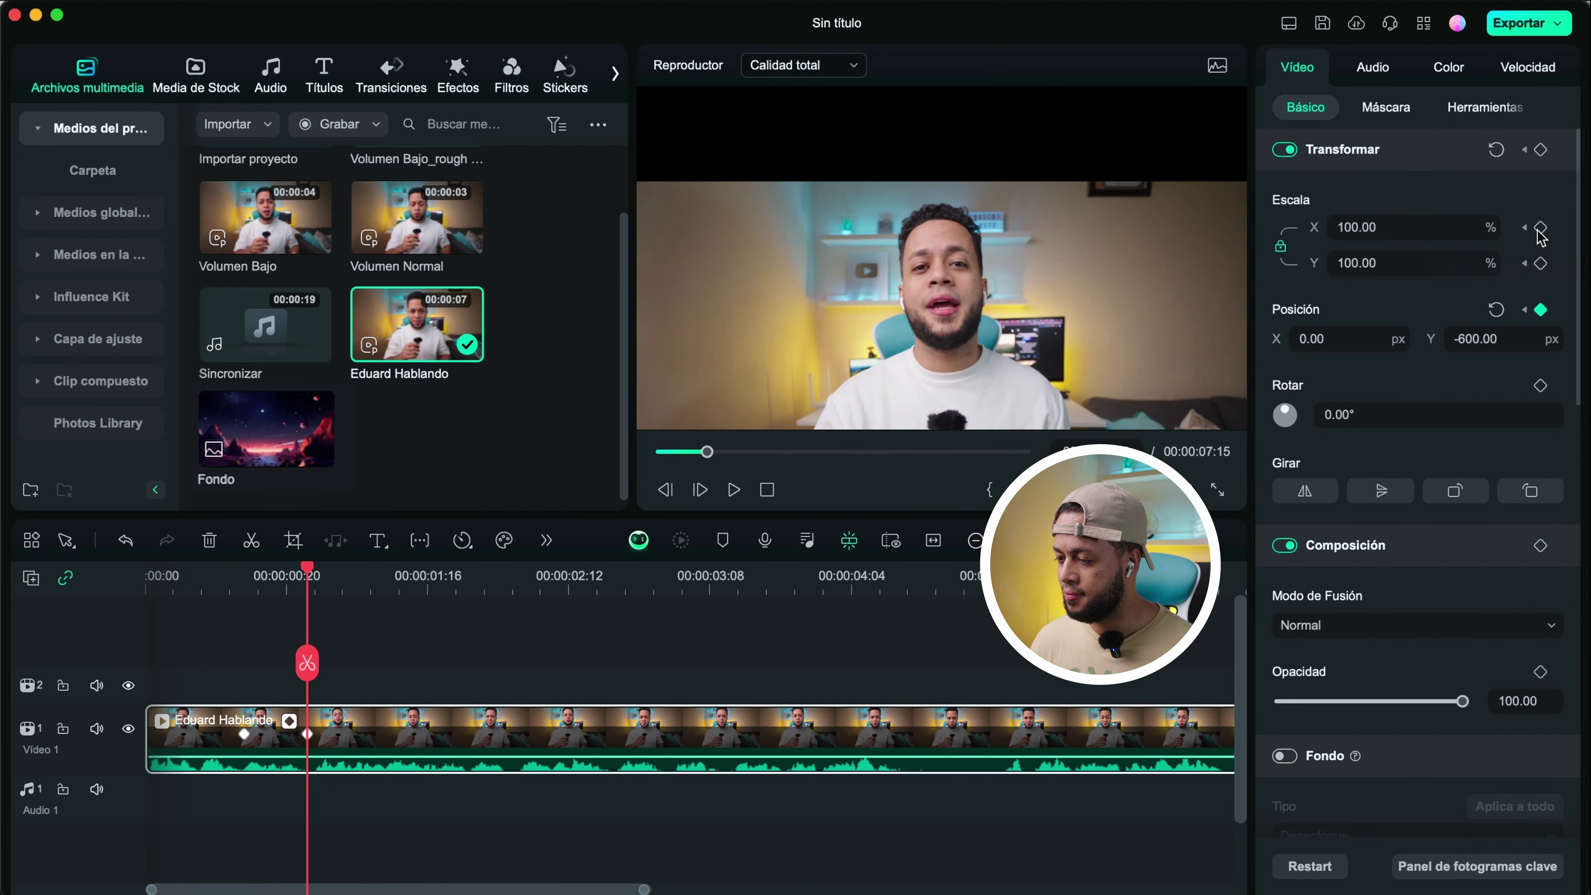
click(1540, 310)
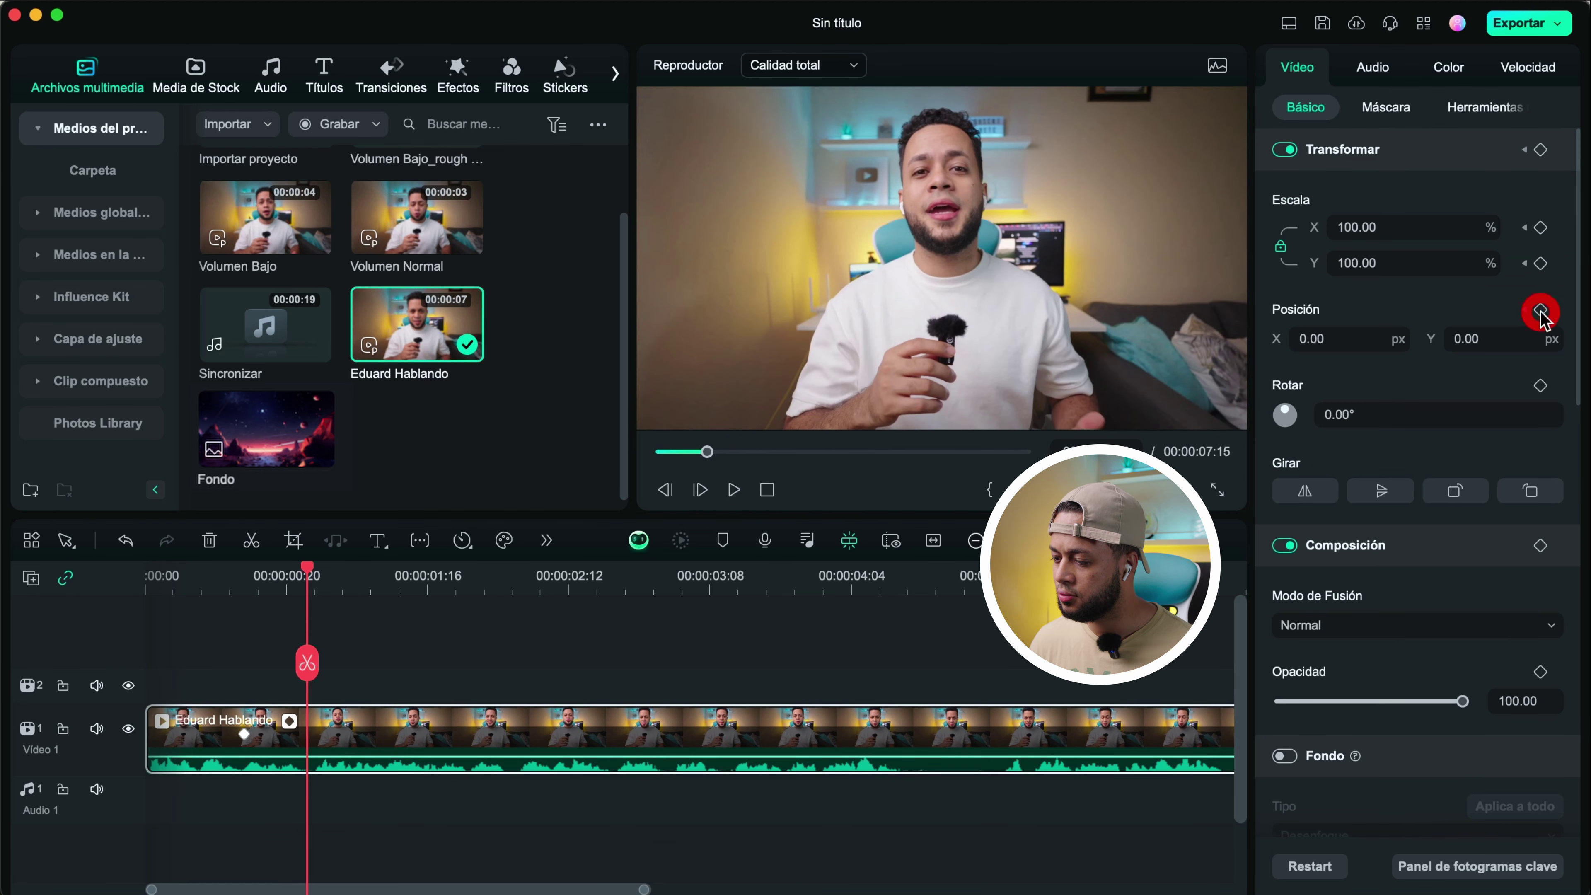
click(1523, 311)
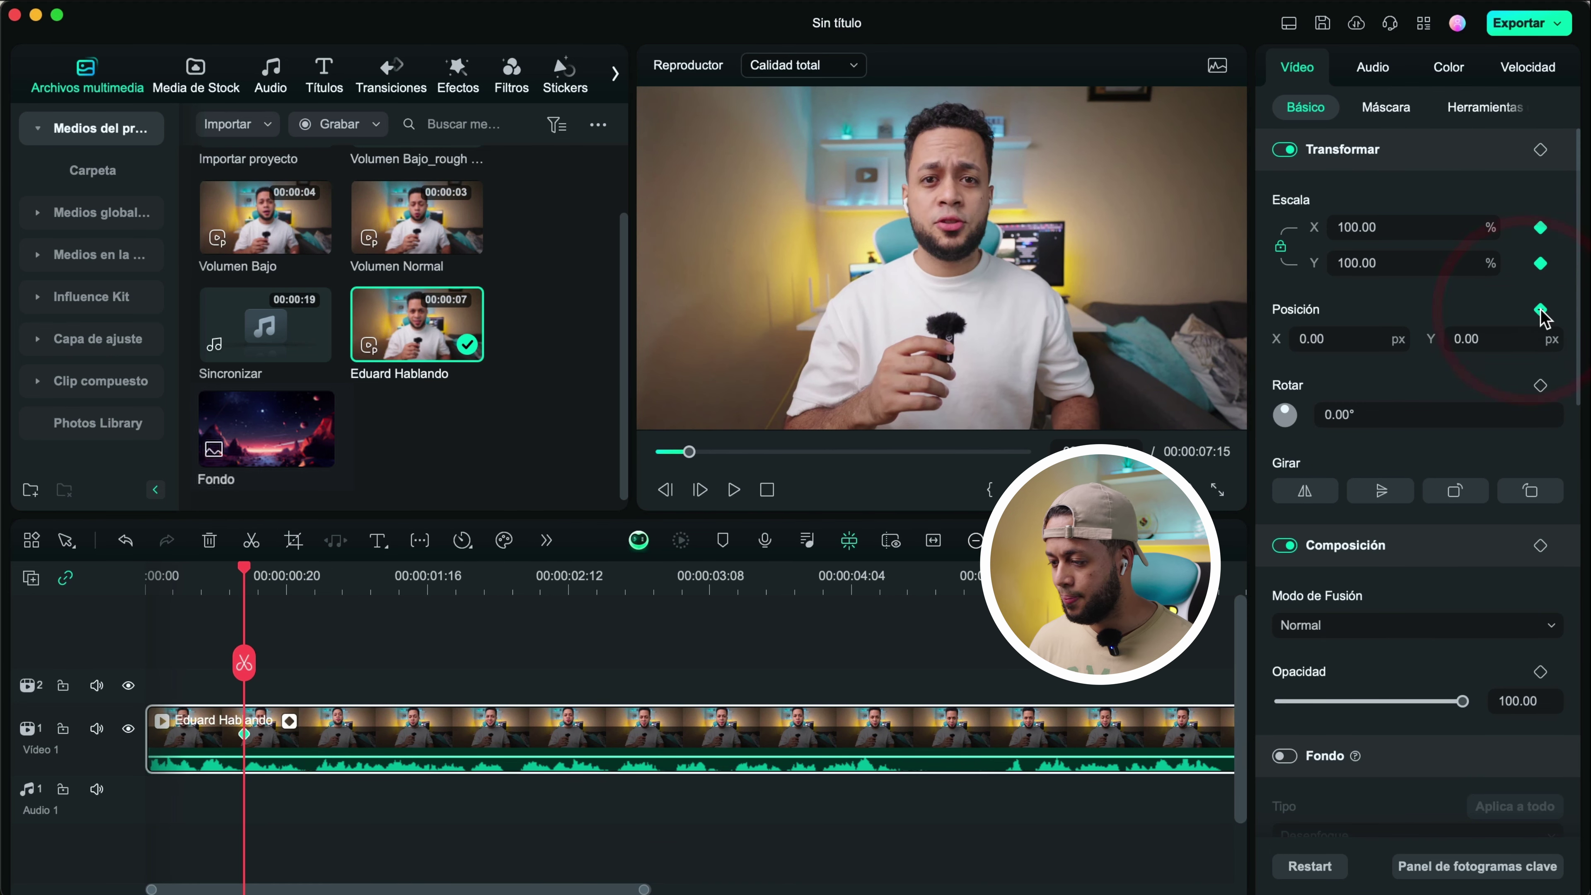
click(1541, 310)
click(1540, 261)
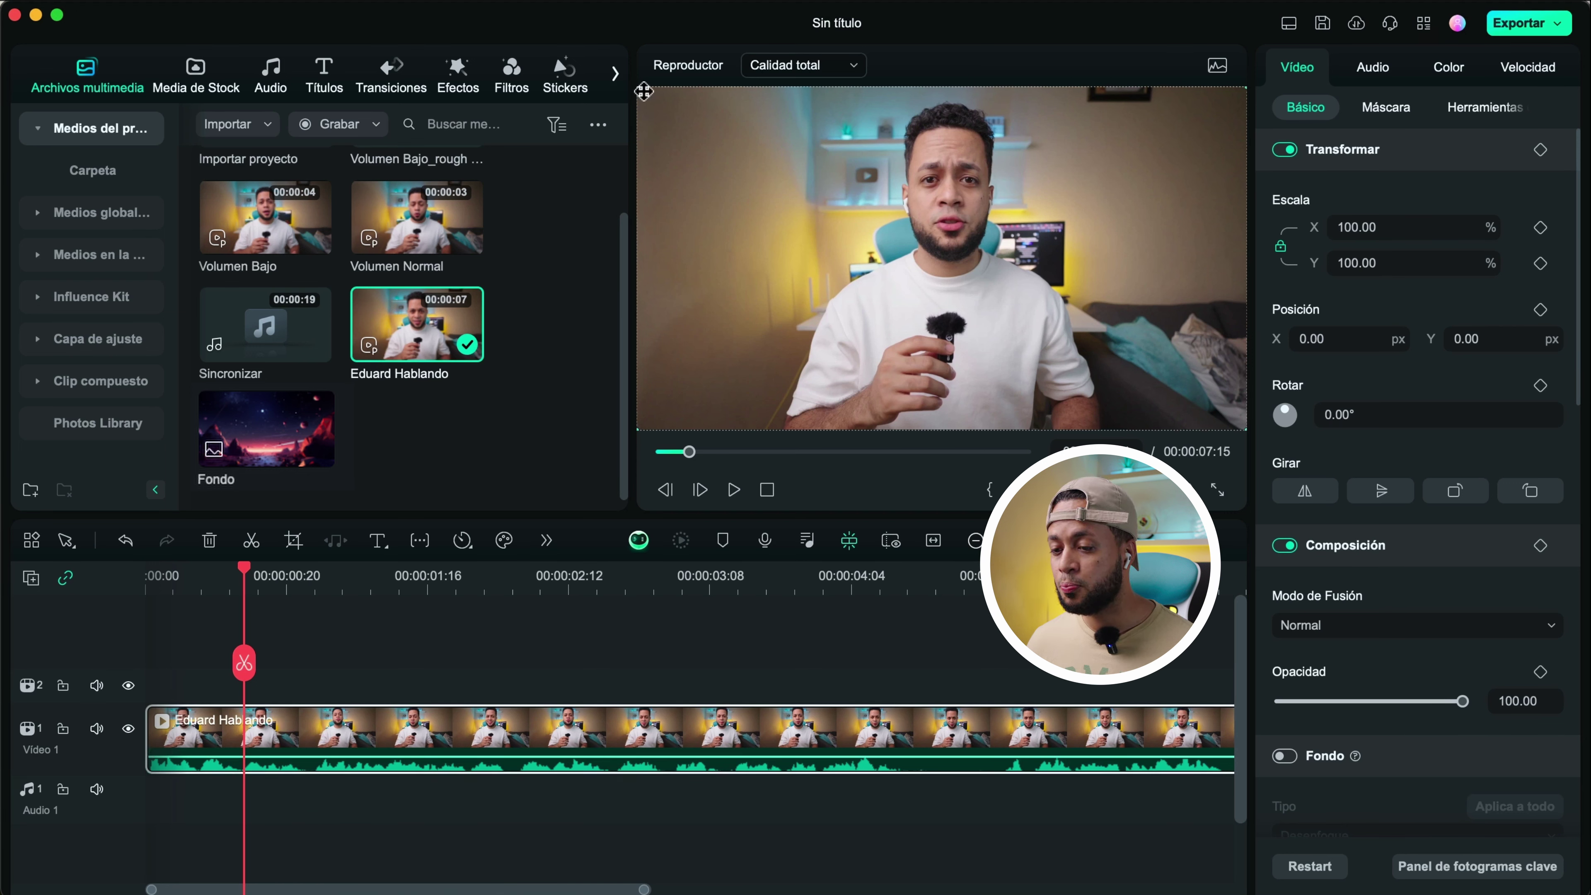
Try shrinking the clip to about 64% and moving it directly in the preview, and reset its scale and position
drag(637, 88, 945, 209)
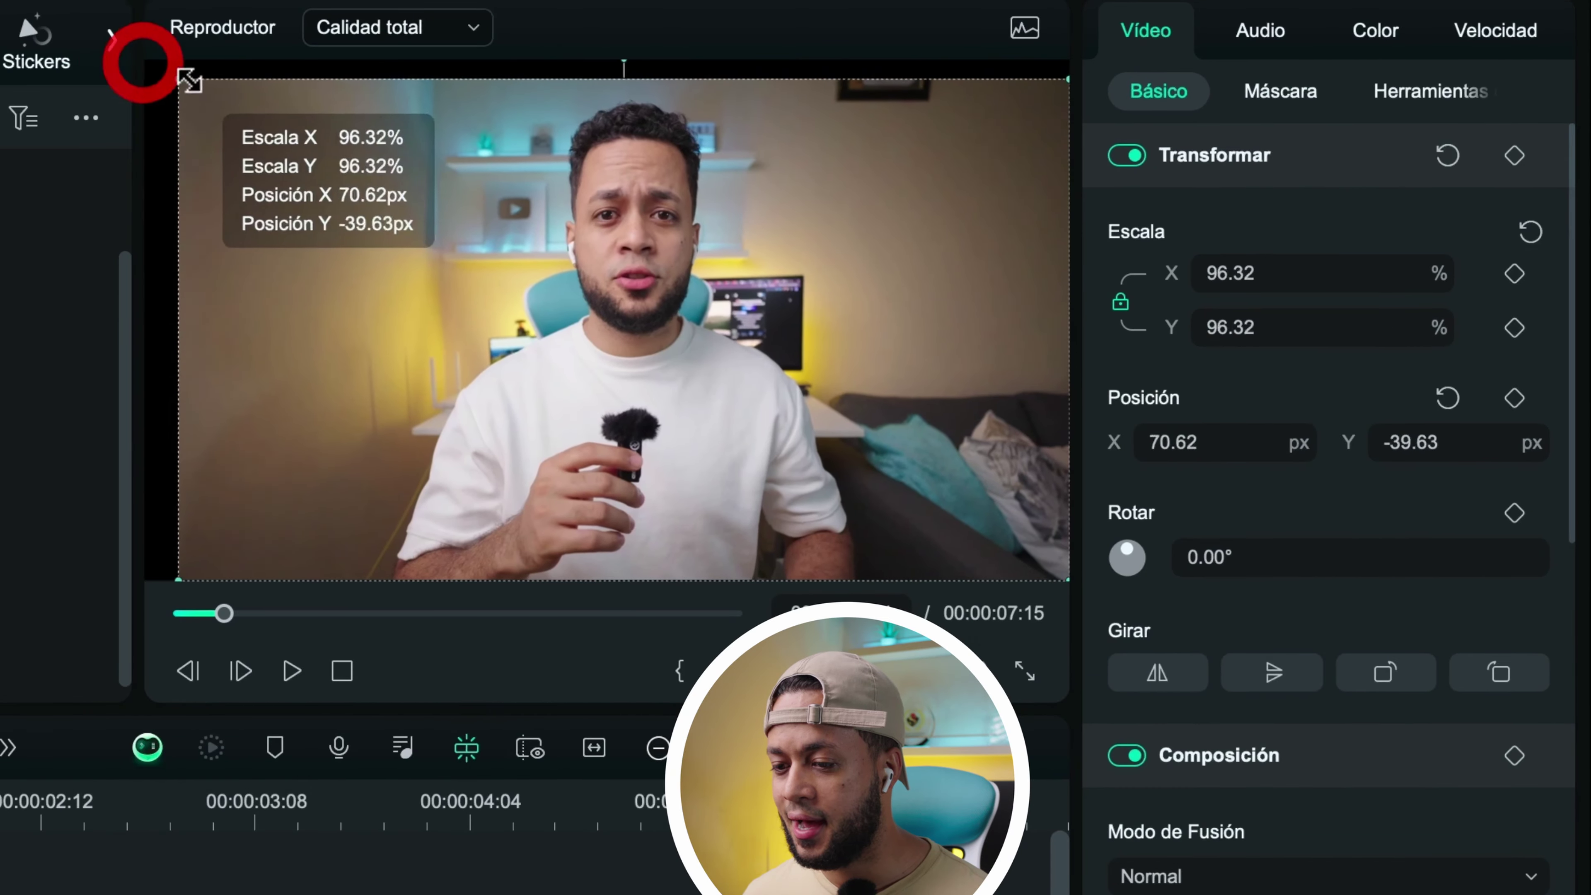
mouse_move(749, 338)
mouse_down()
mouse_move(852, 320)
mouse_move(759, 312)
mouse_move(762, 245)
mouse_move(721, 291)
mouse_move(684, 256)
mouse_move(731, 270)
mouse_move(689, 402)
mouse_move(819, 307)
mouse_move(685, 401)
mouse_move(809, 366)
mouse_move(671, 354)
mouse_move(760, 356)
mouse_up()
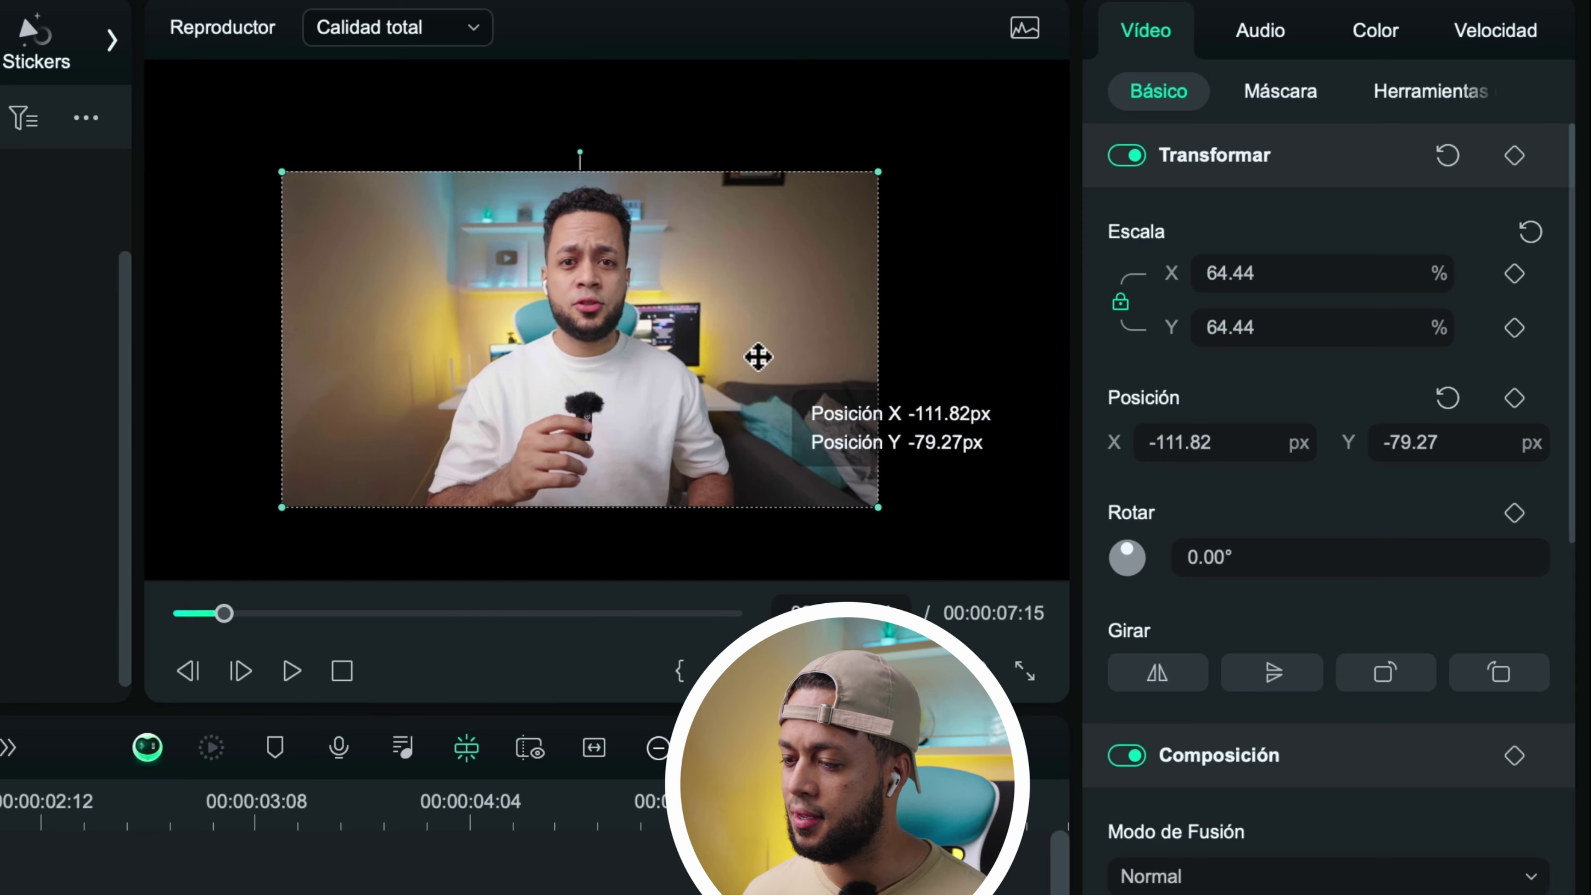
drag(876, 167, 984, 112)
click(1530, 233)
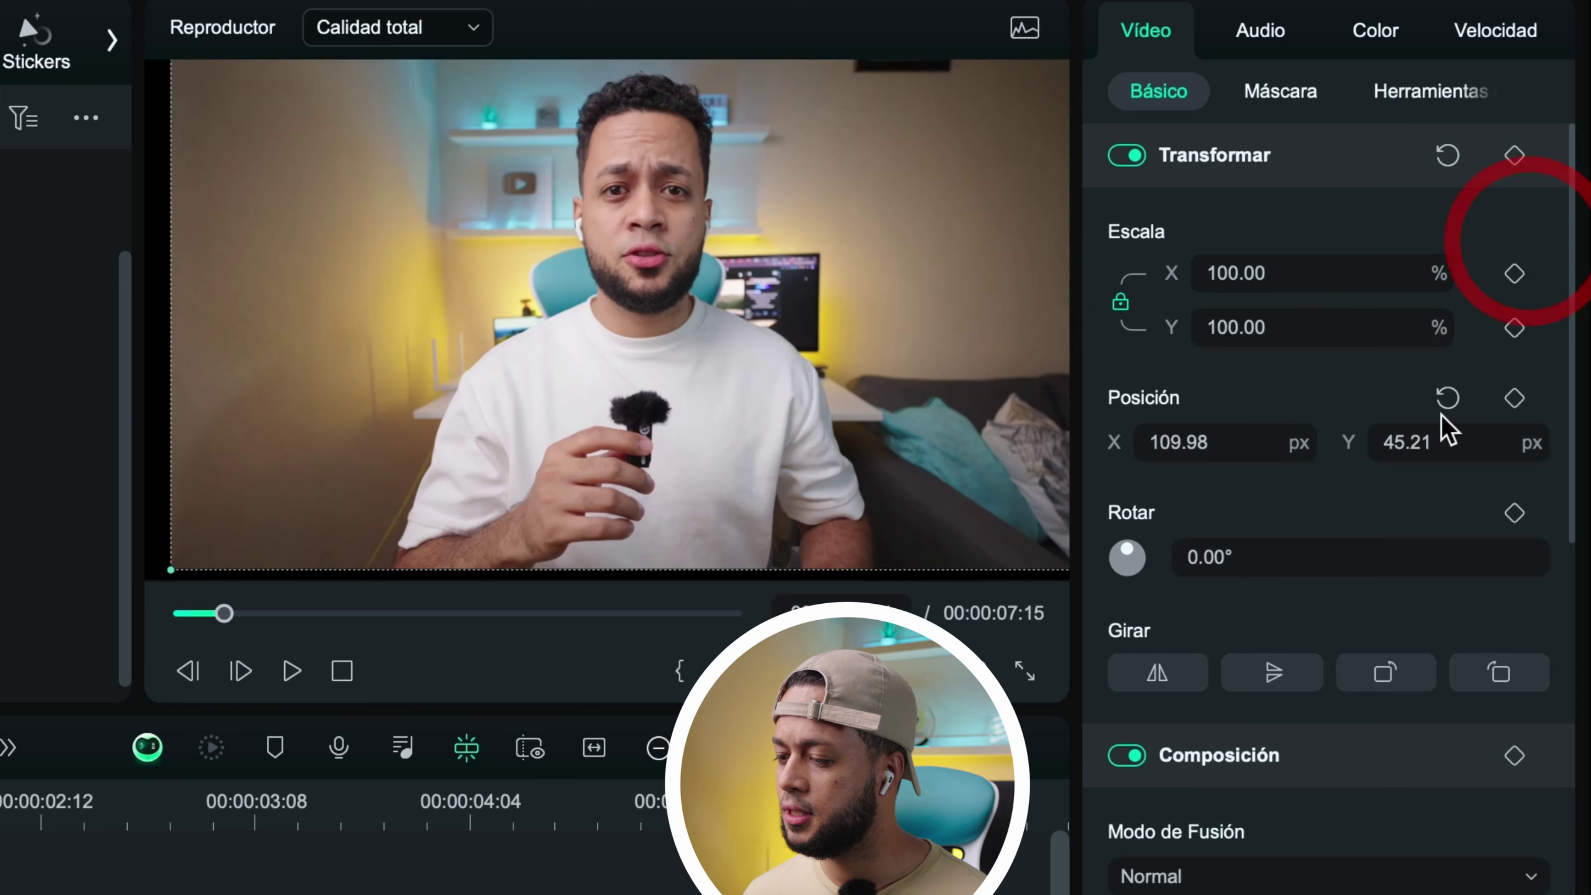
click(1447, 398)
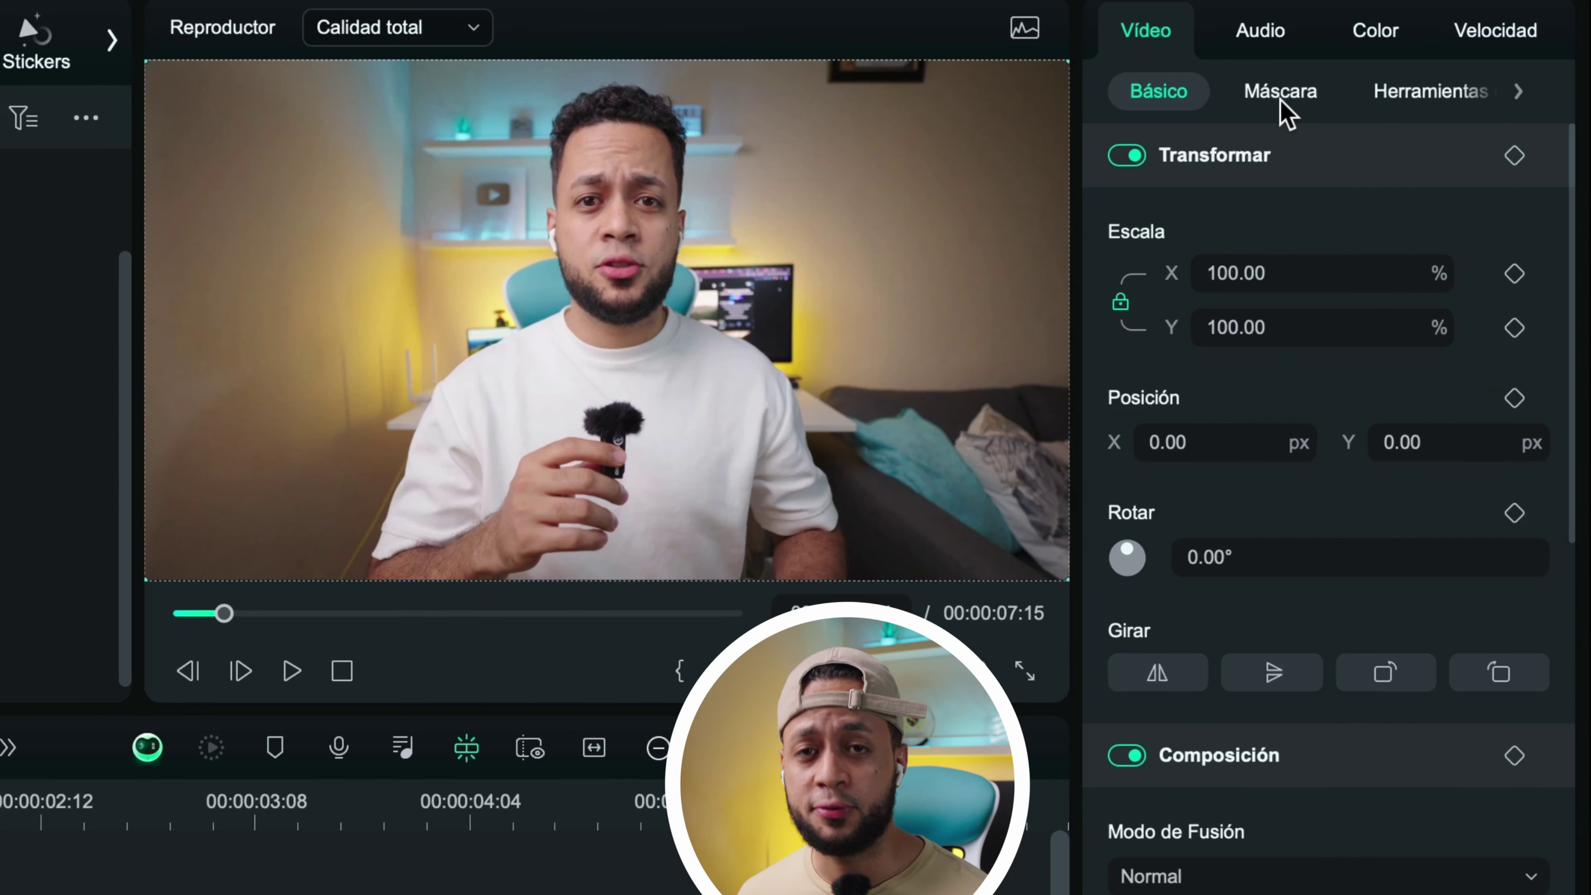
Apply an ellipse mask to the clip and rotate it about 33°
click(1387, 106)
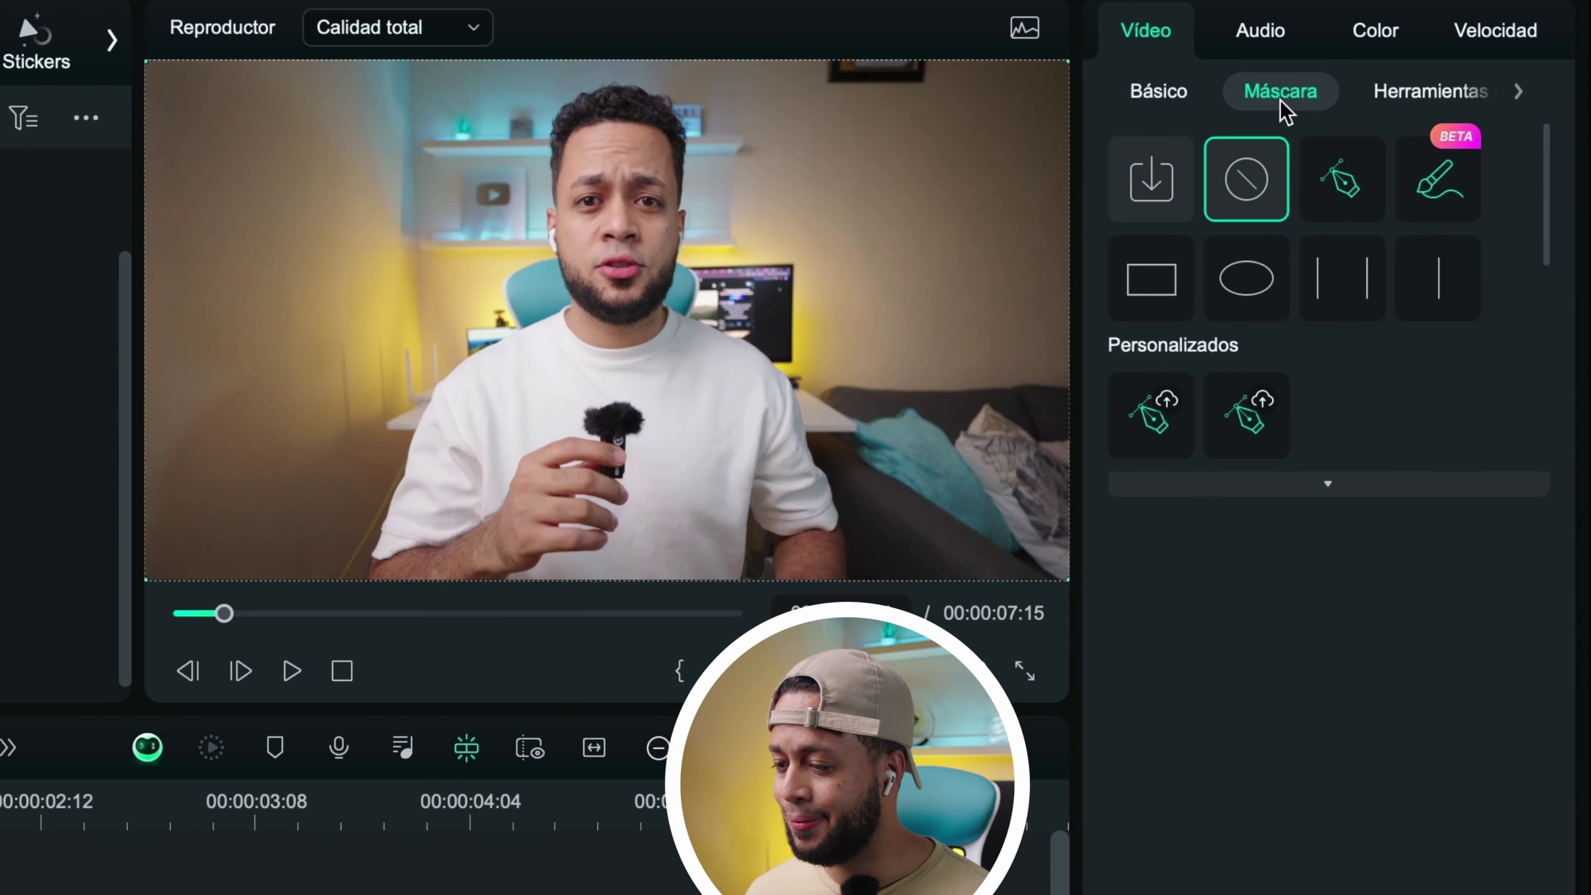
click(1245, 281)
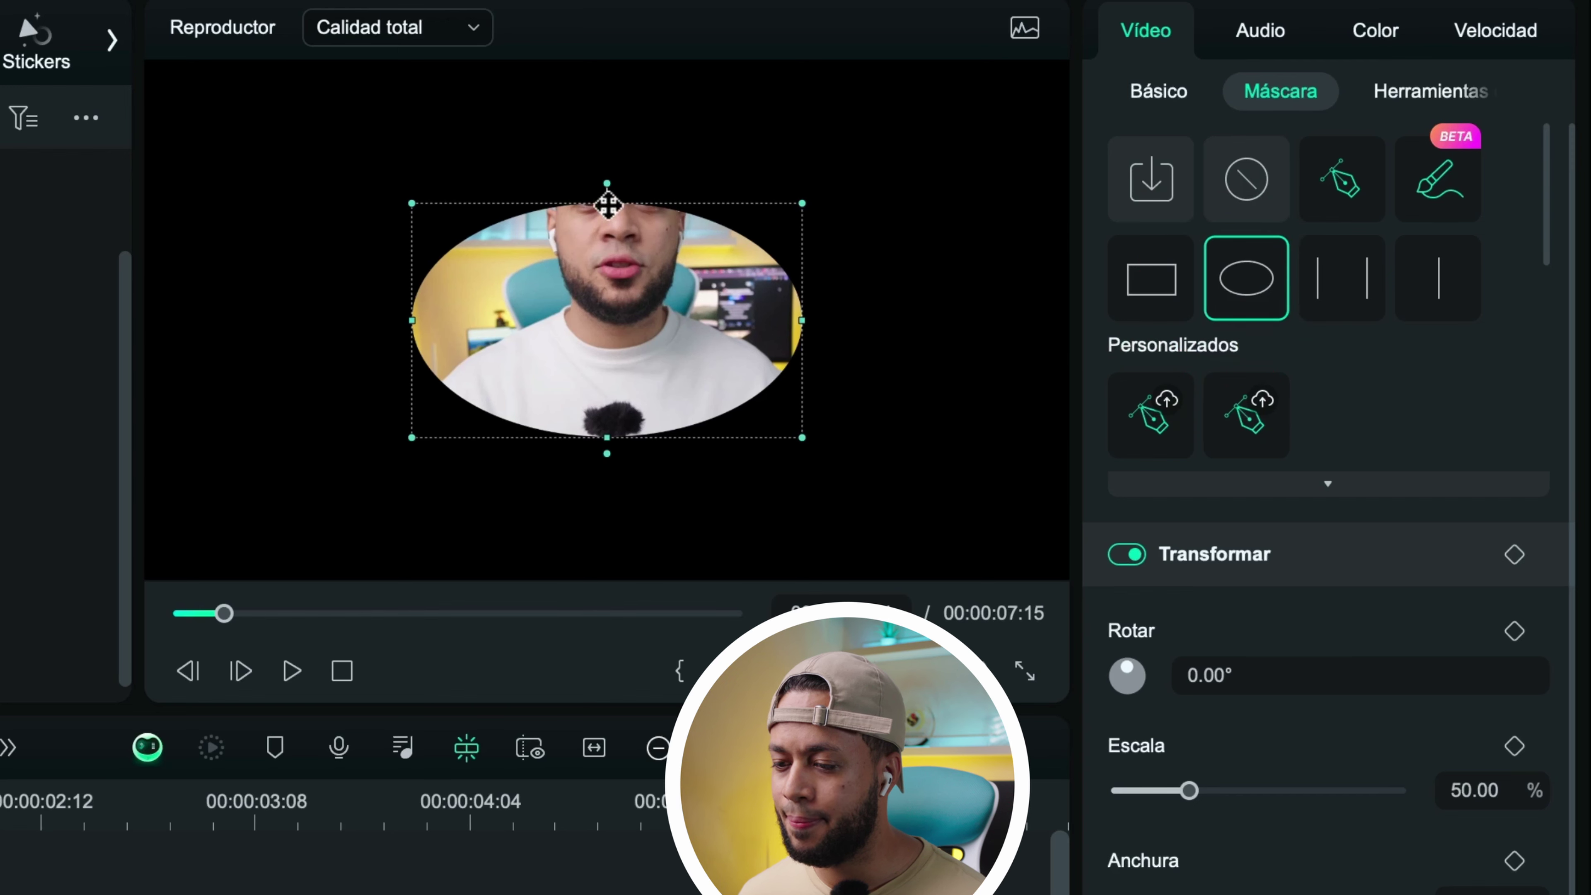
drag(608, 202, 887, 79)
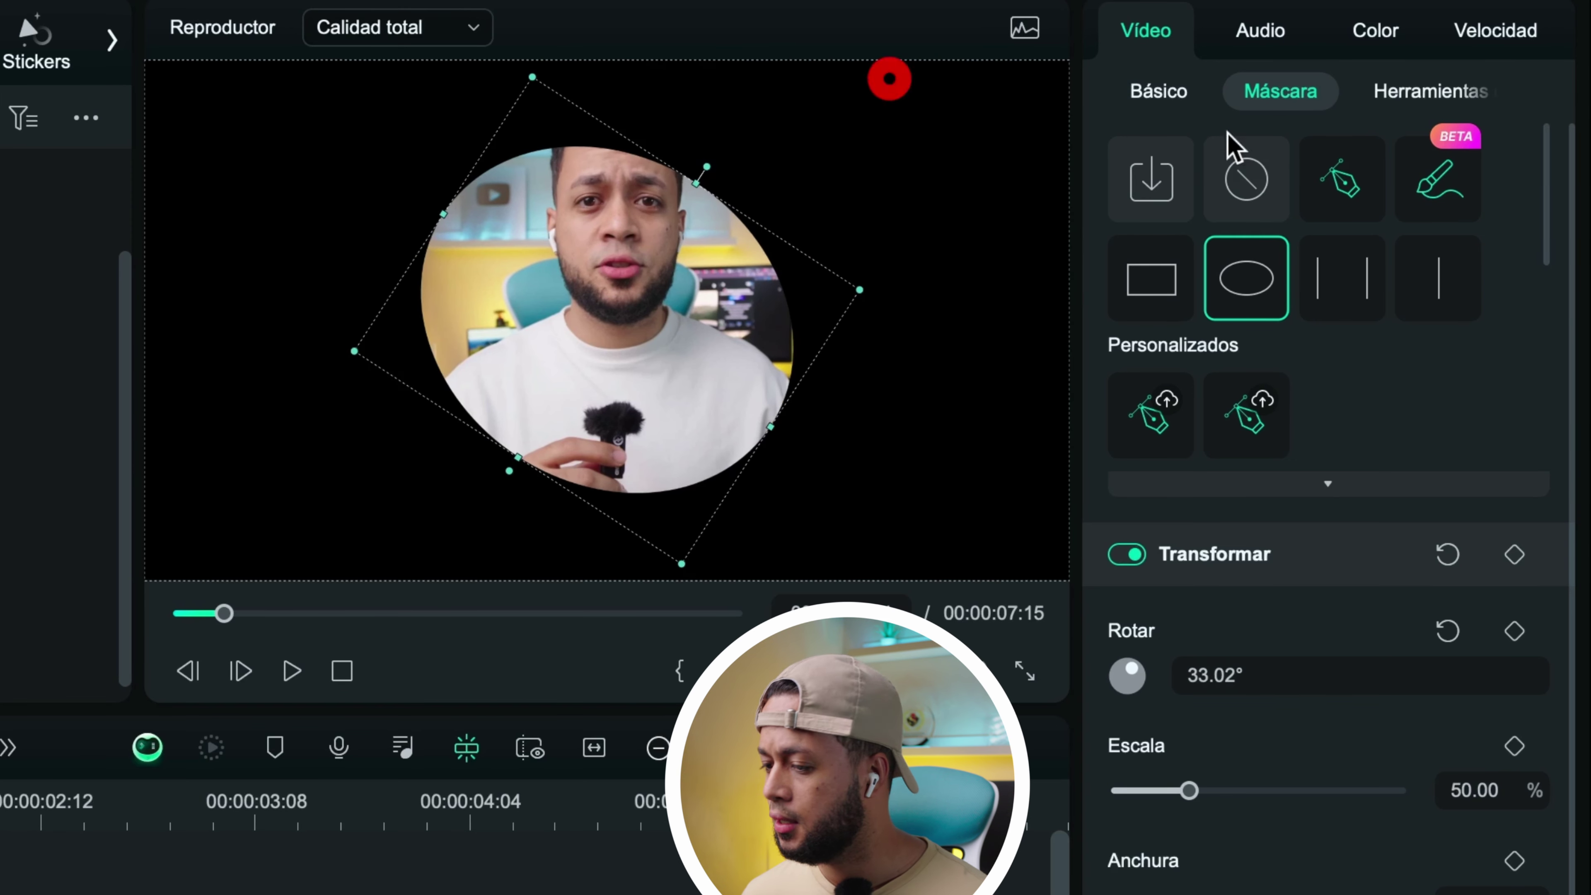
Try a rectangle mask on the clip, and remove the mask
click(1155, 289)
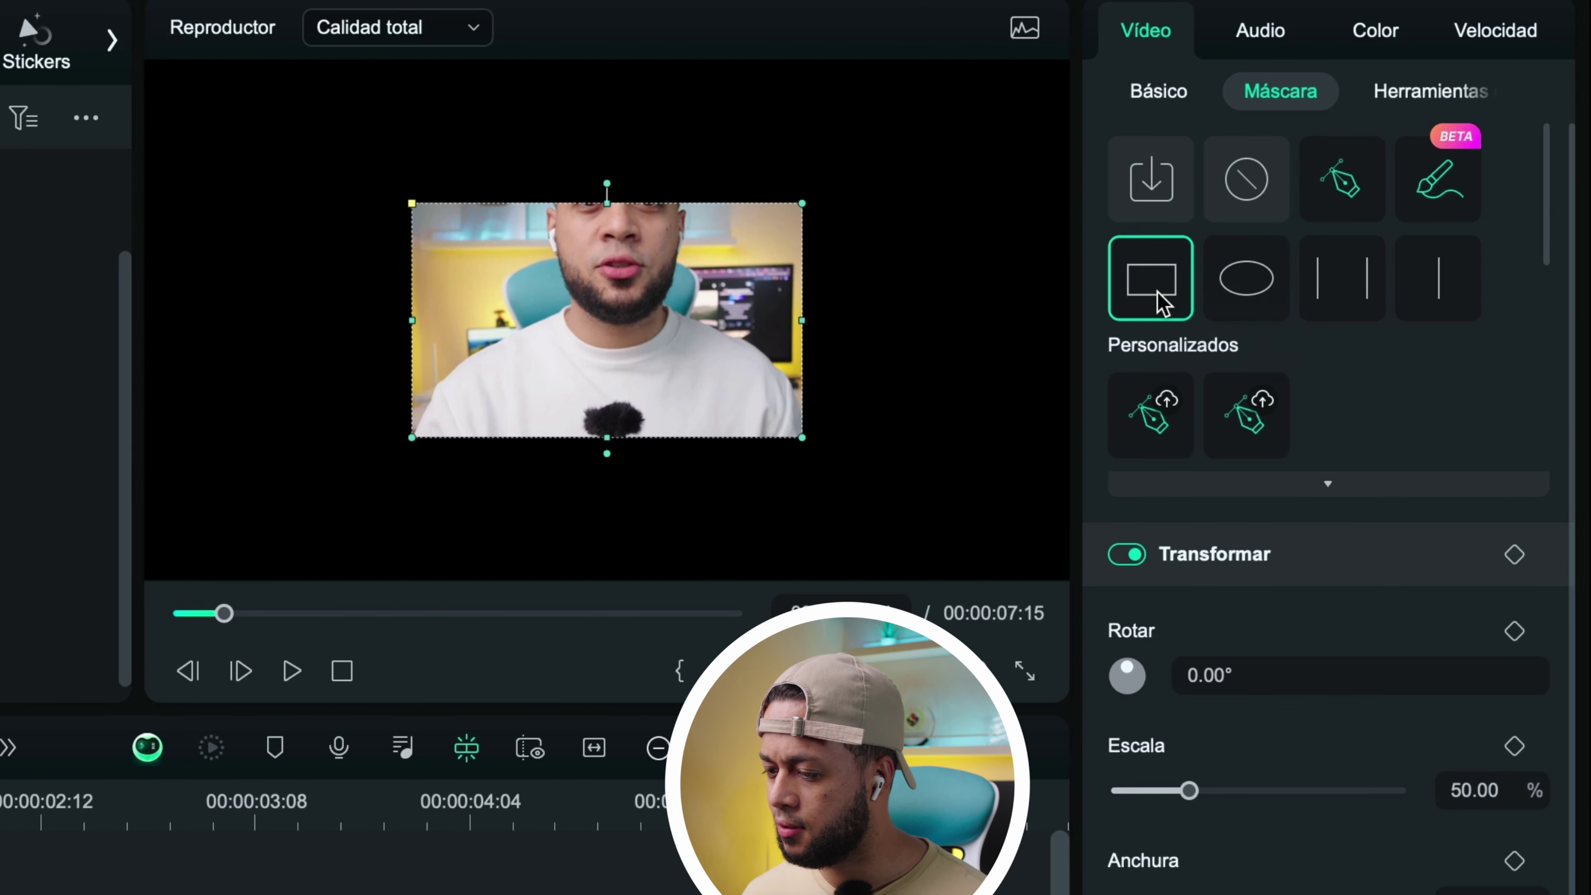
mouse_move(611, 167)
mouse_down()
mouse_move(681, 182)
mouse_move(774, 288)
mouse_move(608, 142)
mouse_move(462, 174)
mouse_move(717, 158)
mouse_move(550, 160)
mouse_move(604, 157)
mouse_up()
click(922, 195)
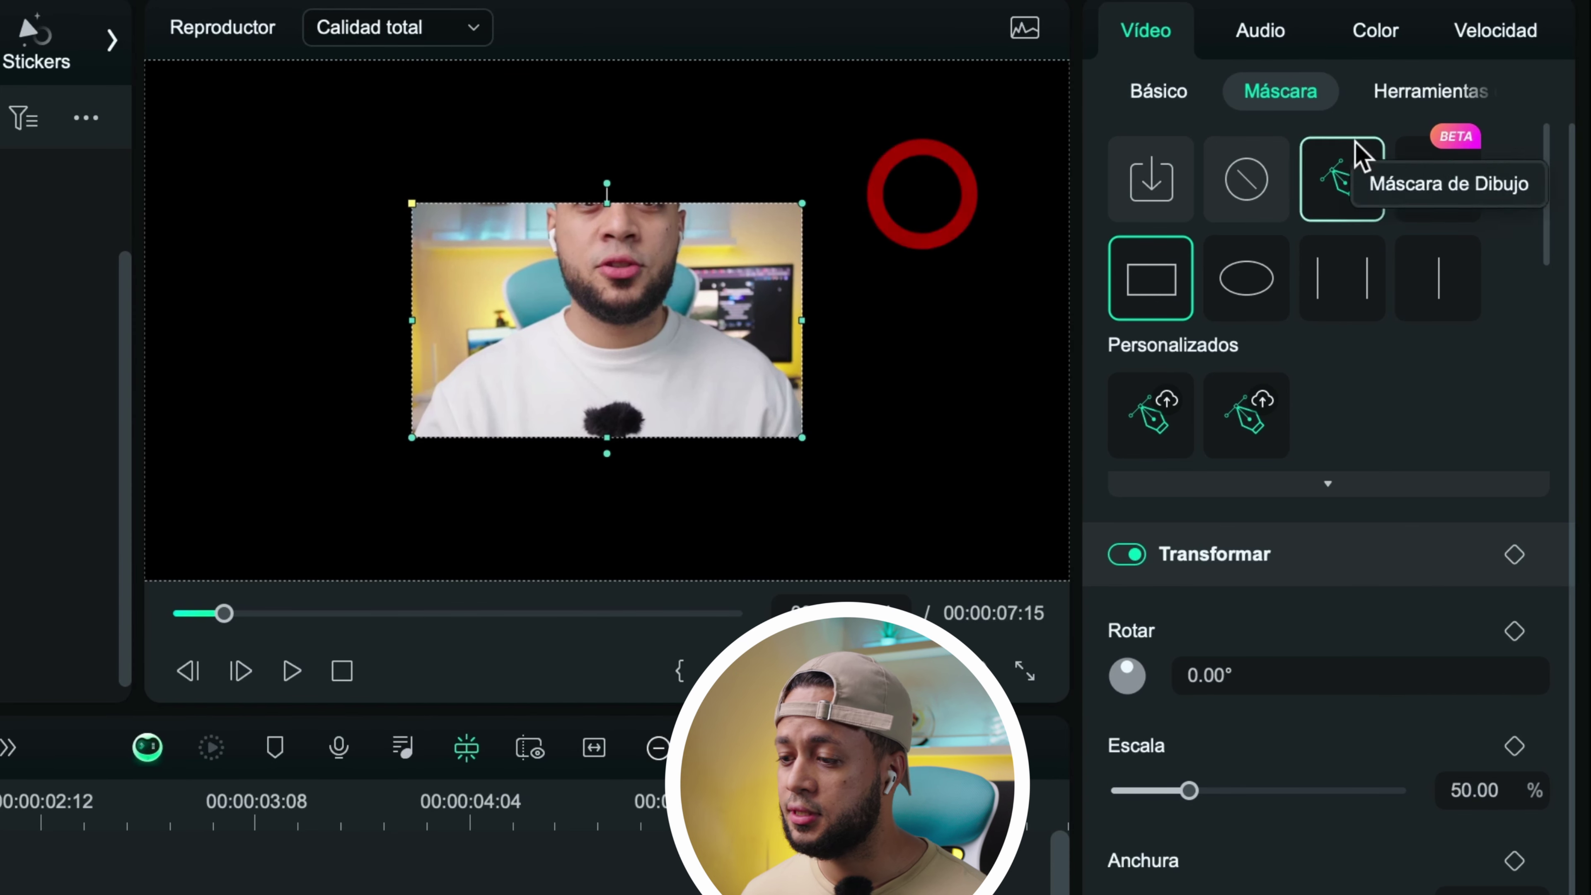
click(1255, 197)
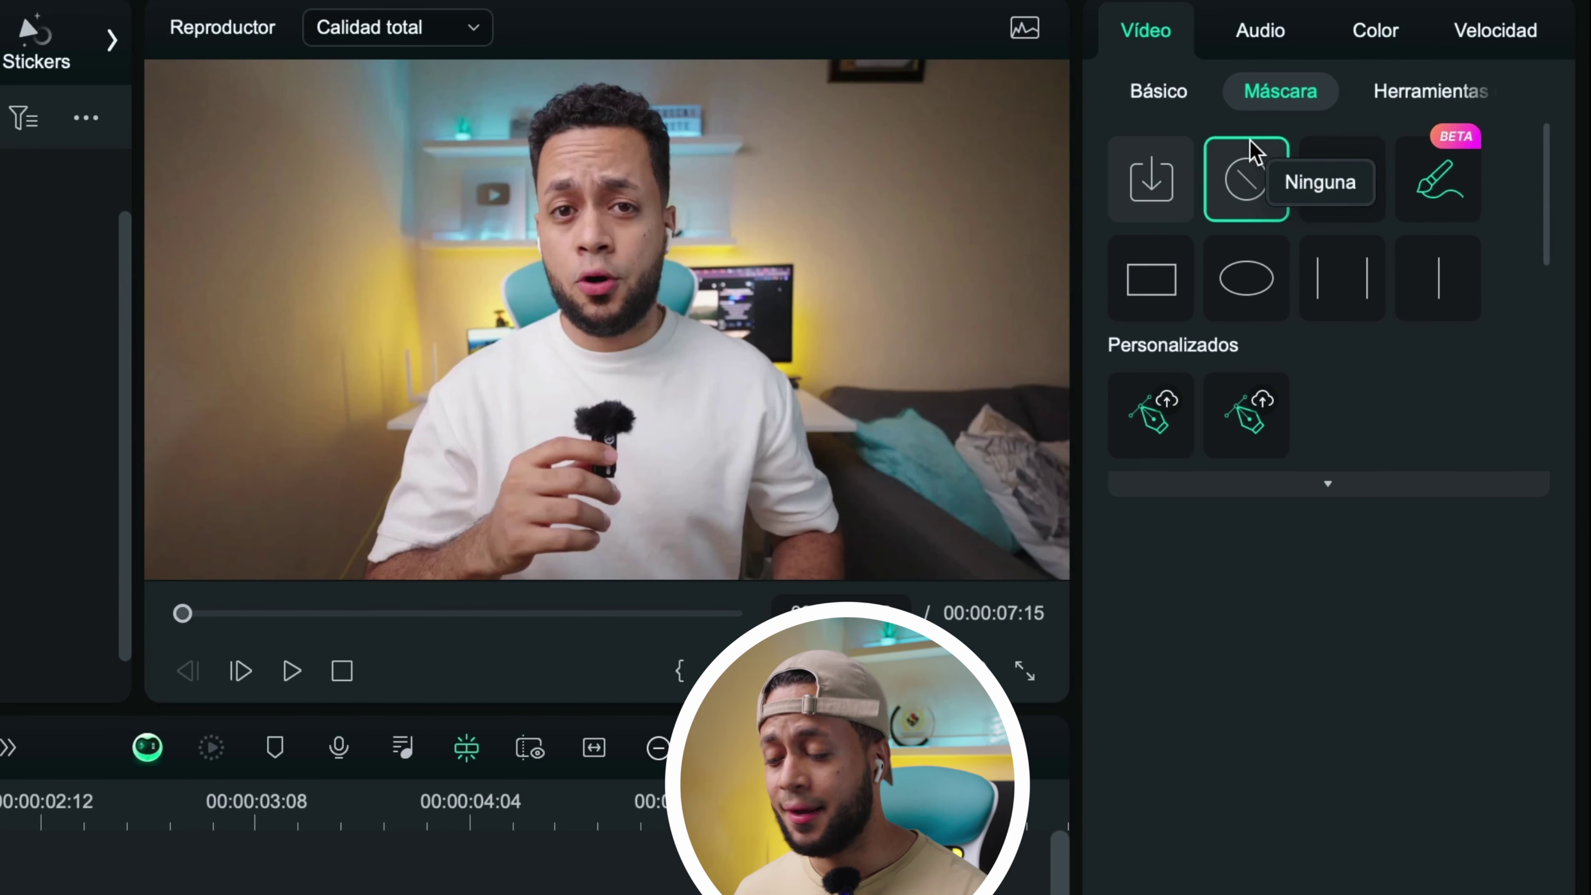
Show the clip's AI tool settings and import Chroma Key.mov from the Recursos para Curso folder
click(1433, 100)
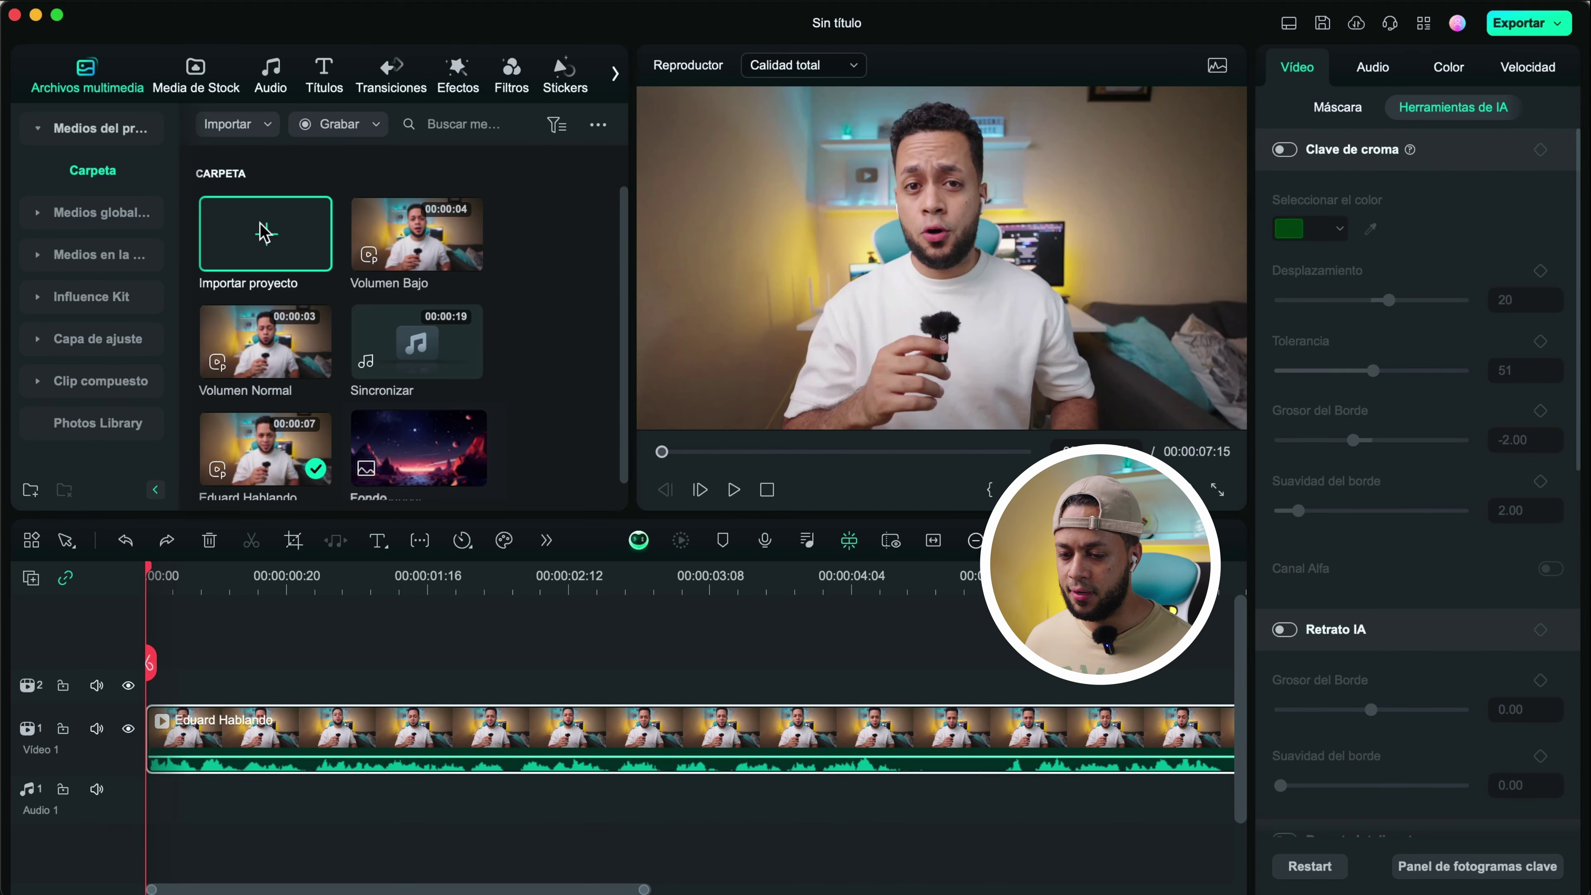
click(264, 237)
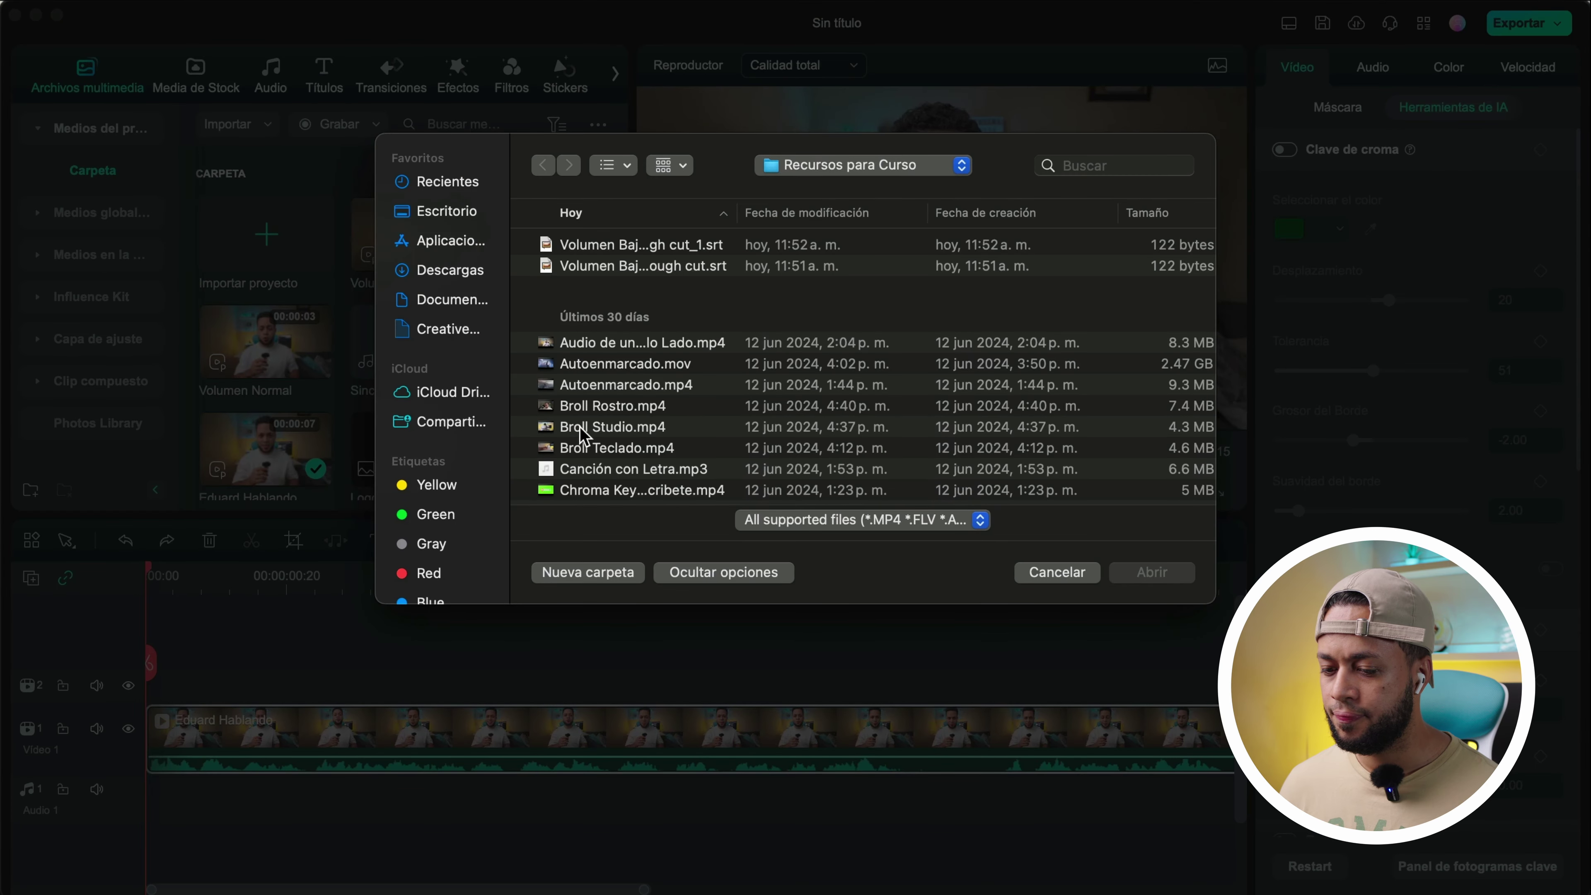
scroll(583, 433, down, 10)
scroll(584, 290, up, 2)
click(588, 317)
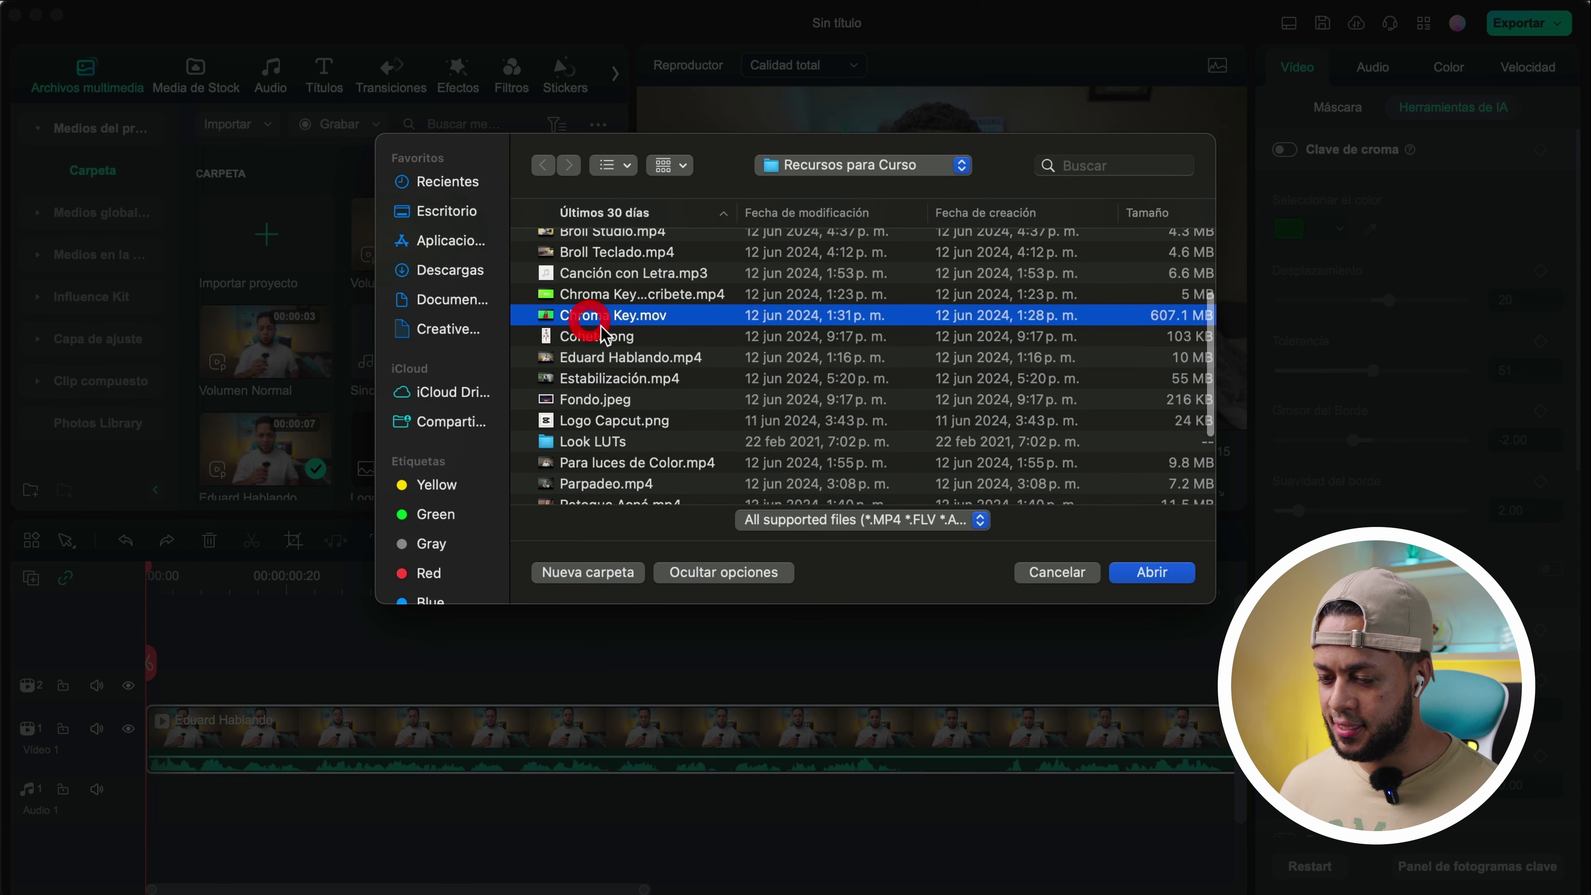
click(1152, 572)
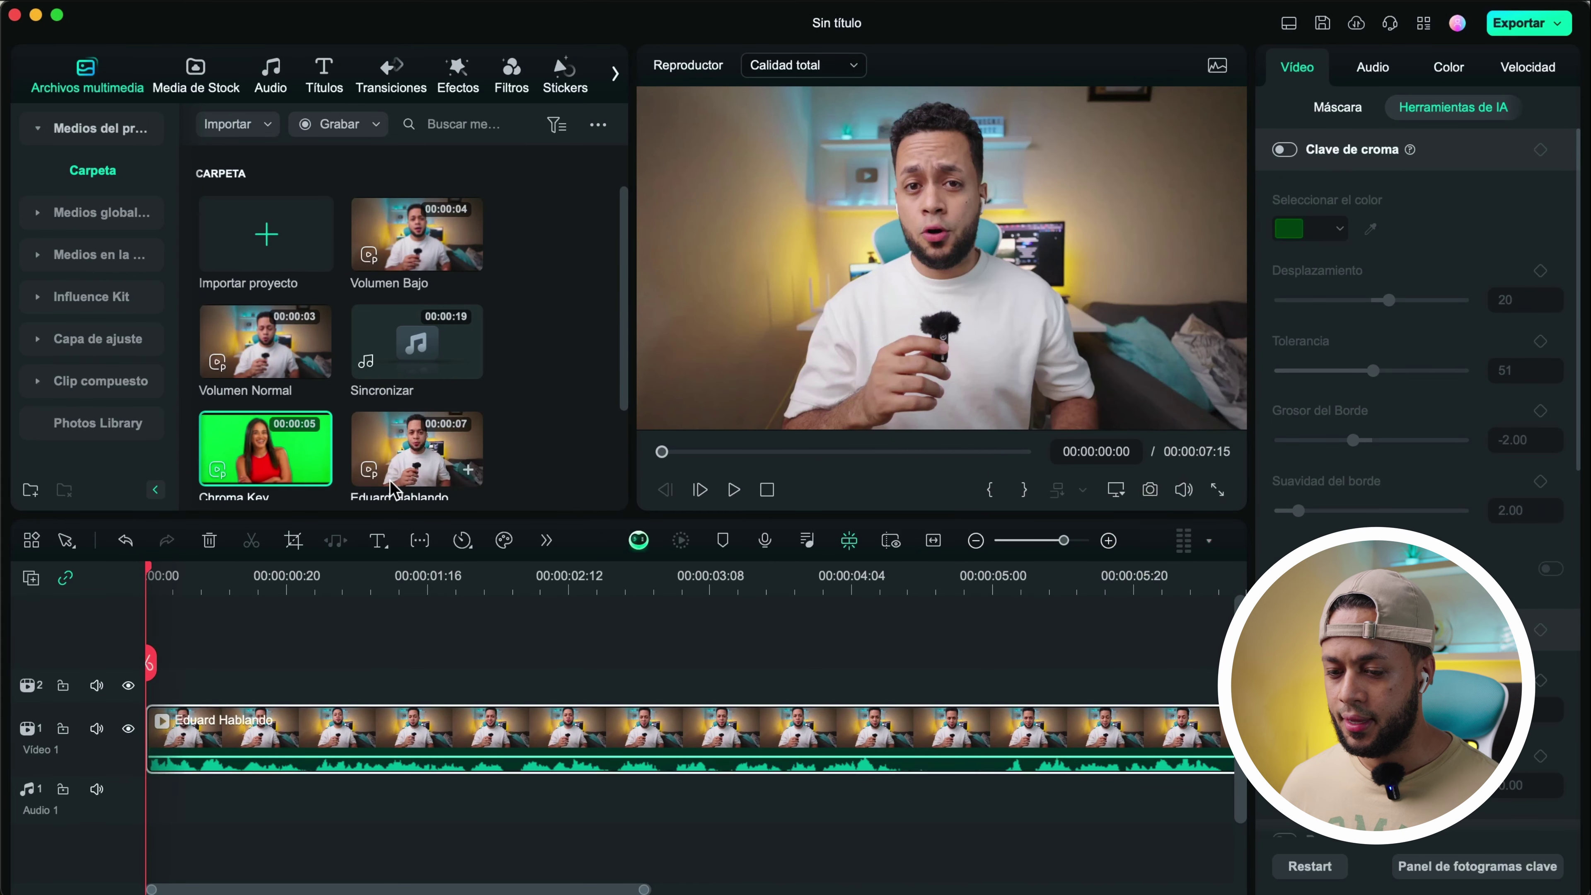
Insert the Chroma Key clip at the start of the timeline and enable chroma keying to remove its green background
click(317, 470)
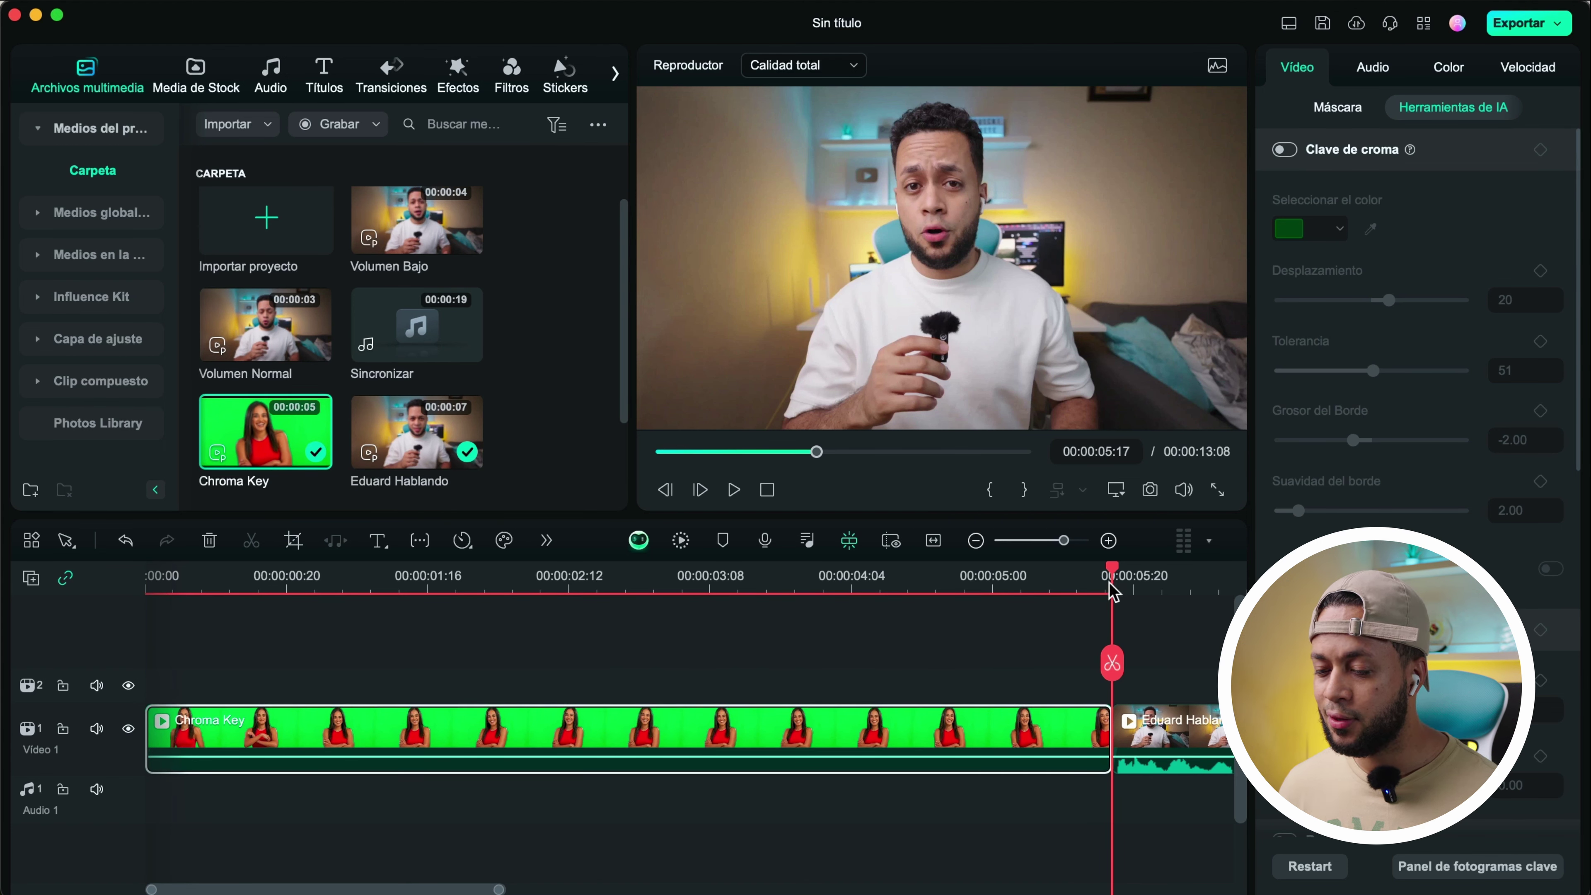
drag(1107, 651, 504, 683)
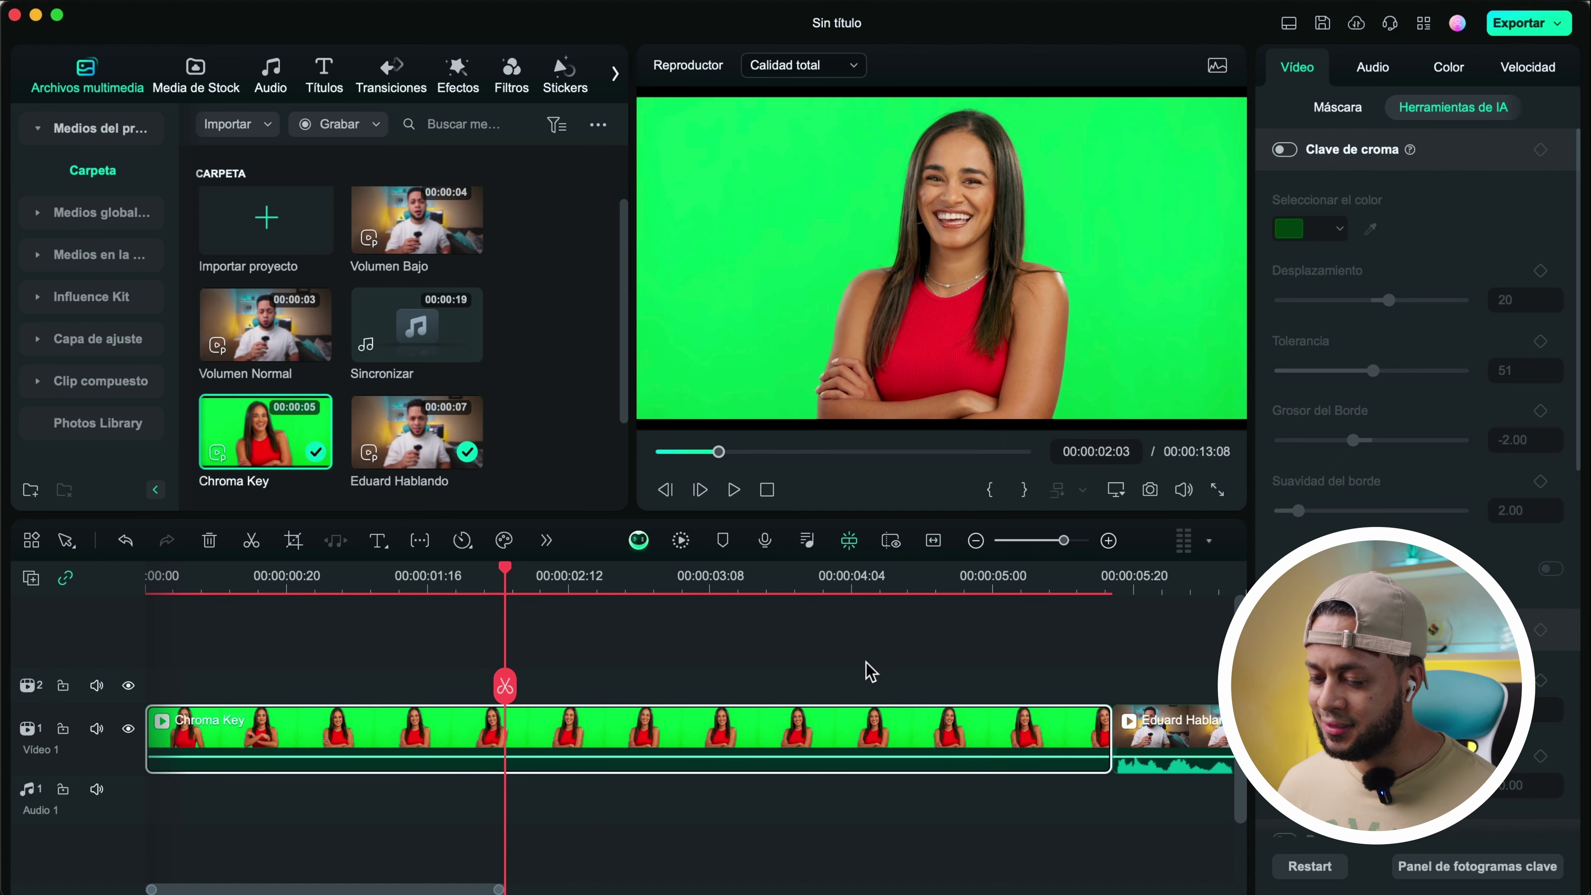
click(817, 682)
click(823, 682)
click(784, 728)
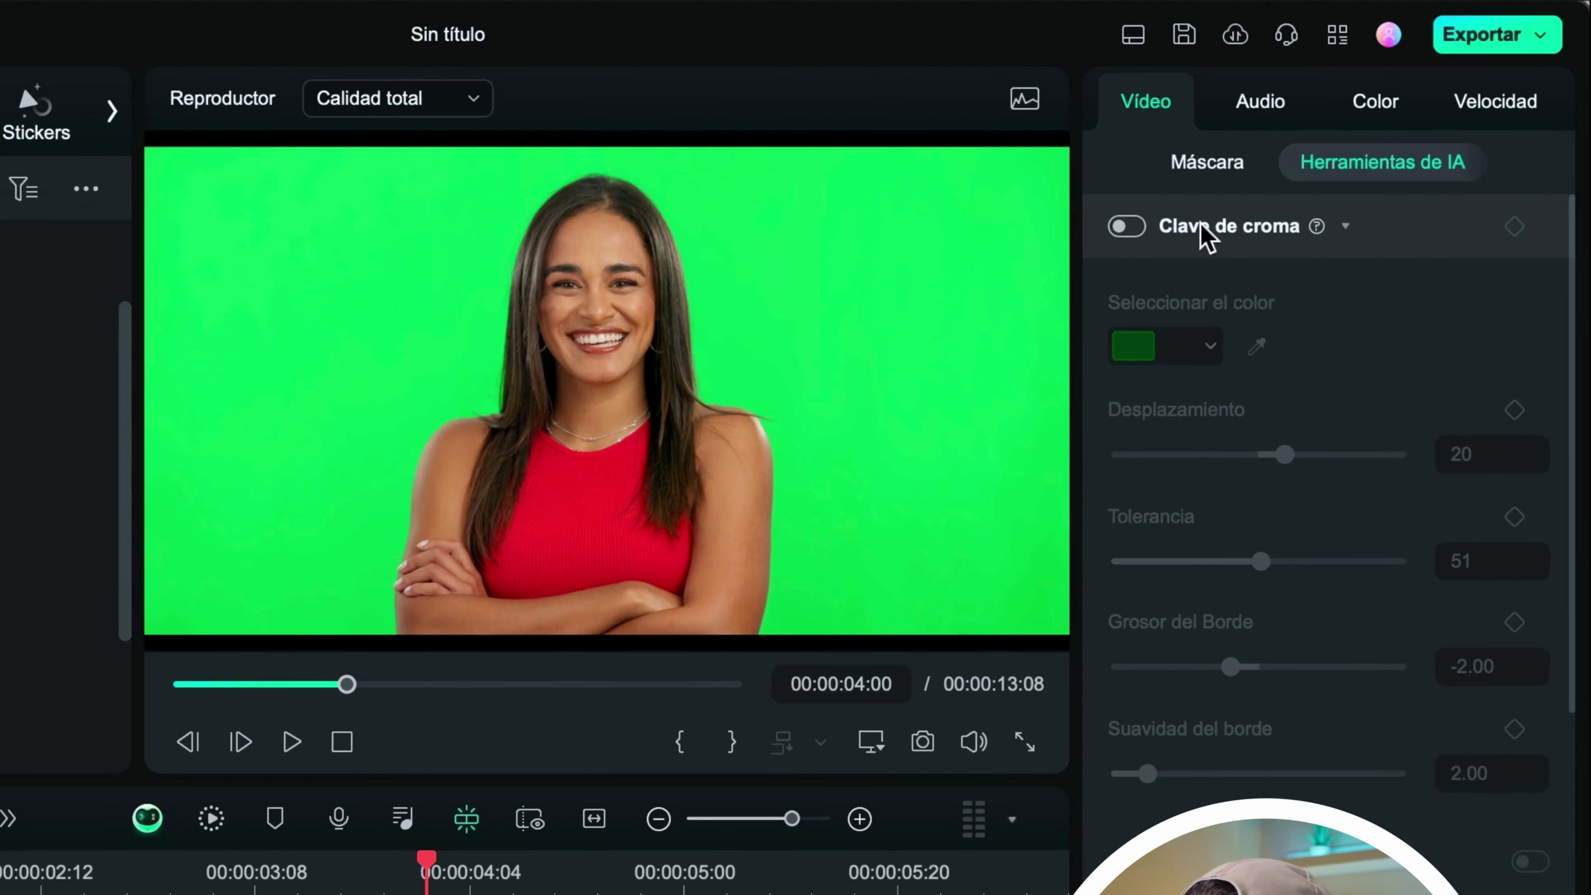
click(1125, 227)
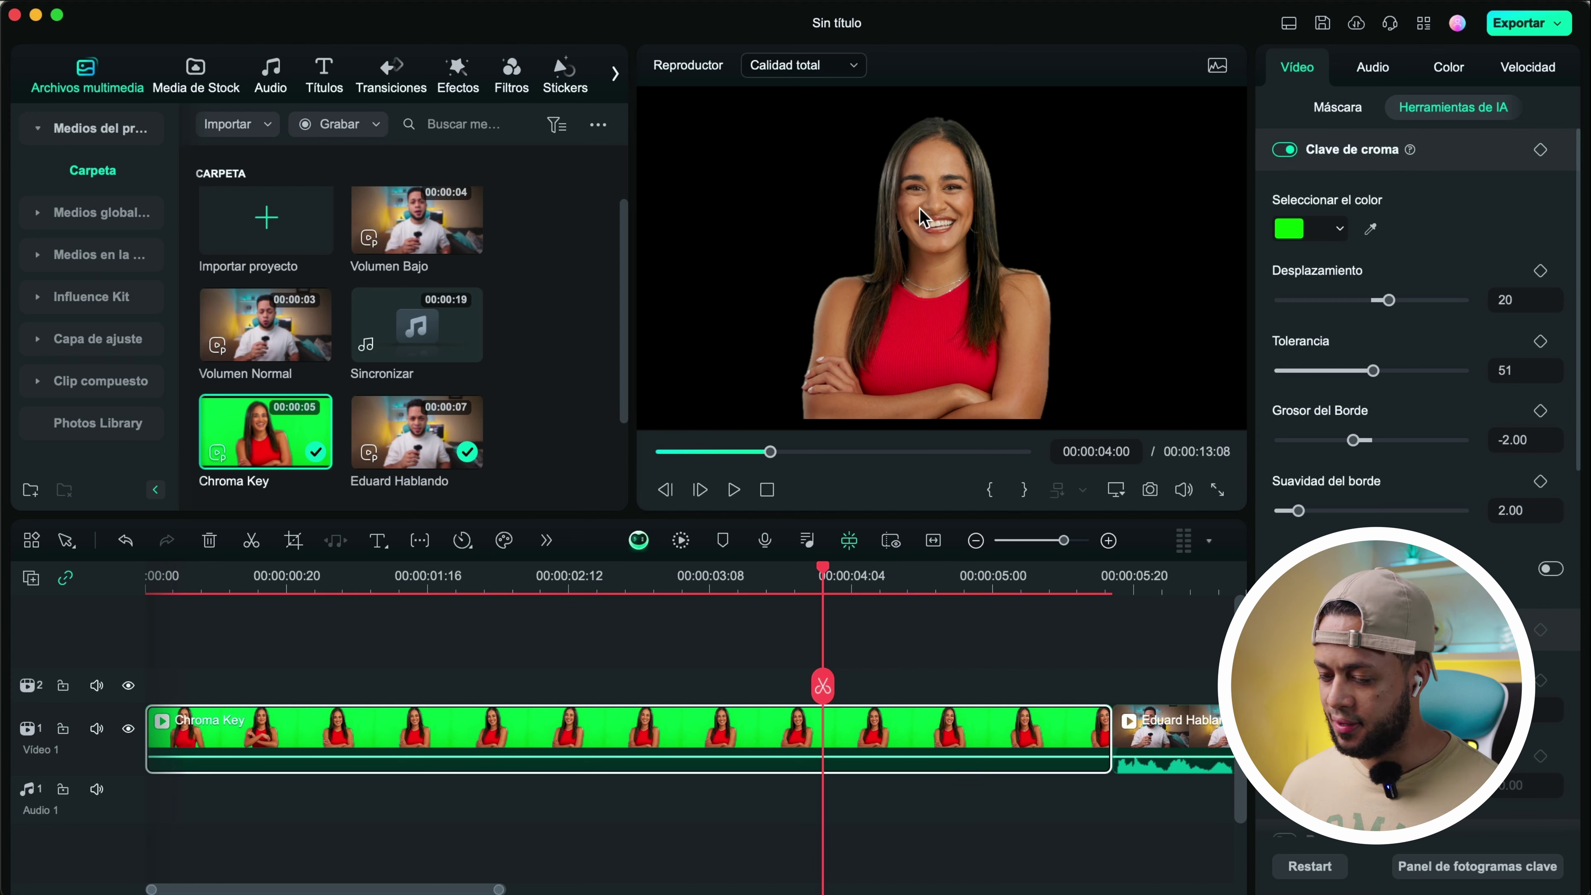
Move the Chroma Key clip to the second video track and place the stock clip Despliegue de Logo Medios 10 16-9 beneath it
drag(556, 739, 544, 683)
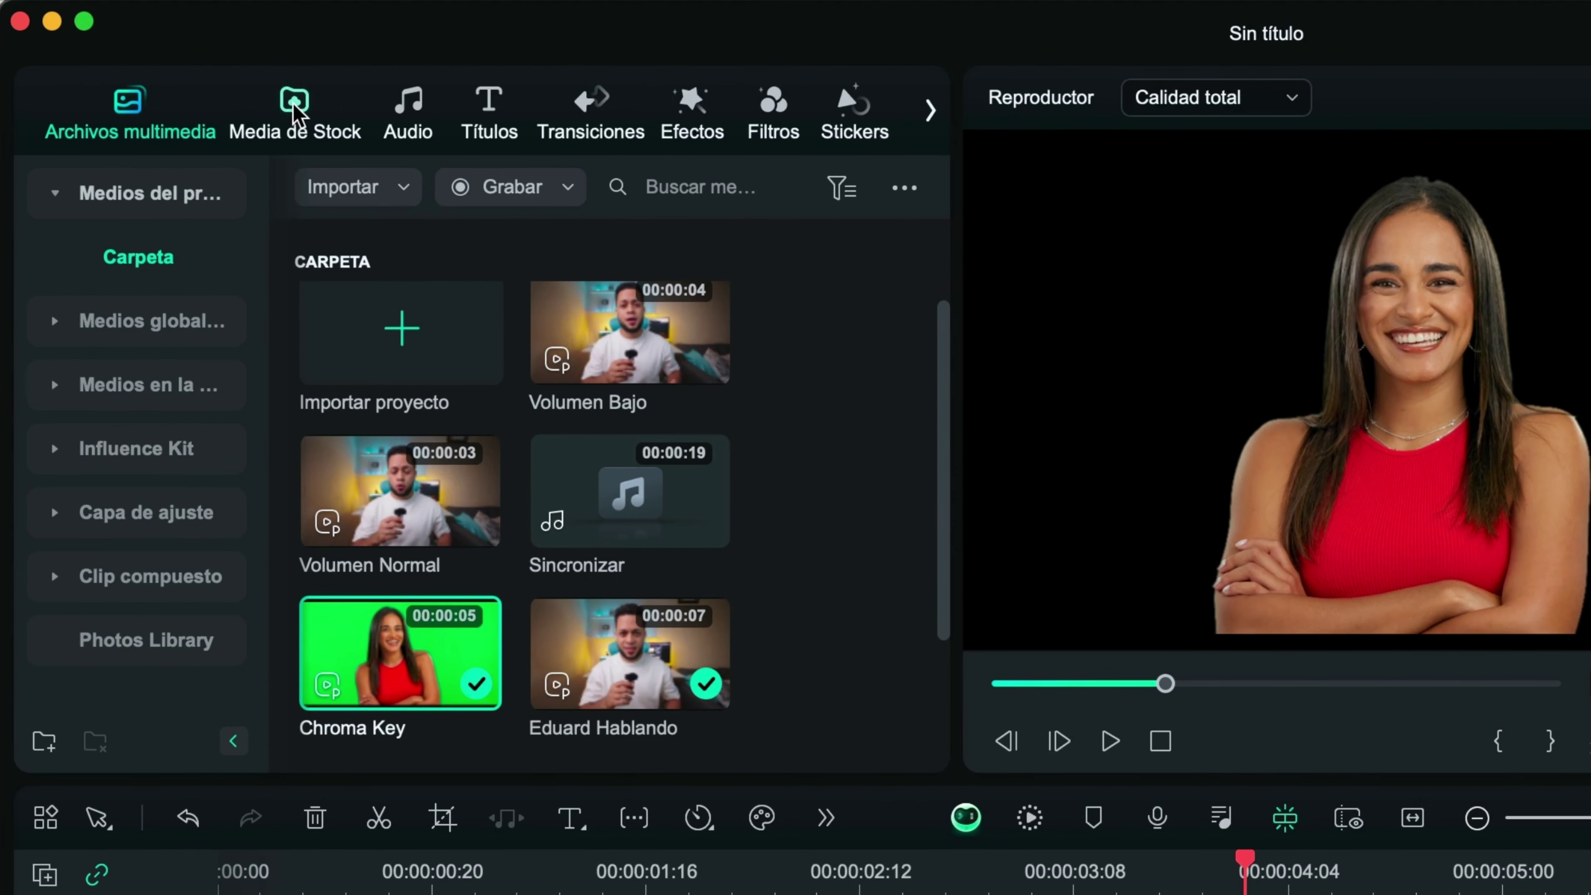
click(295, 107)
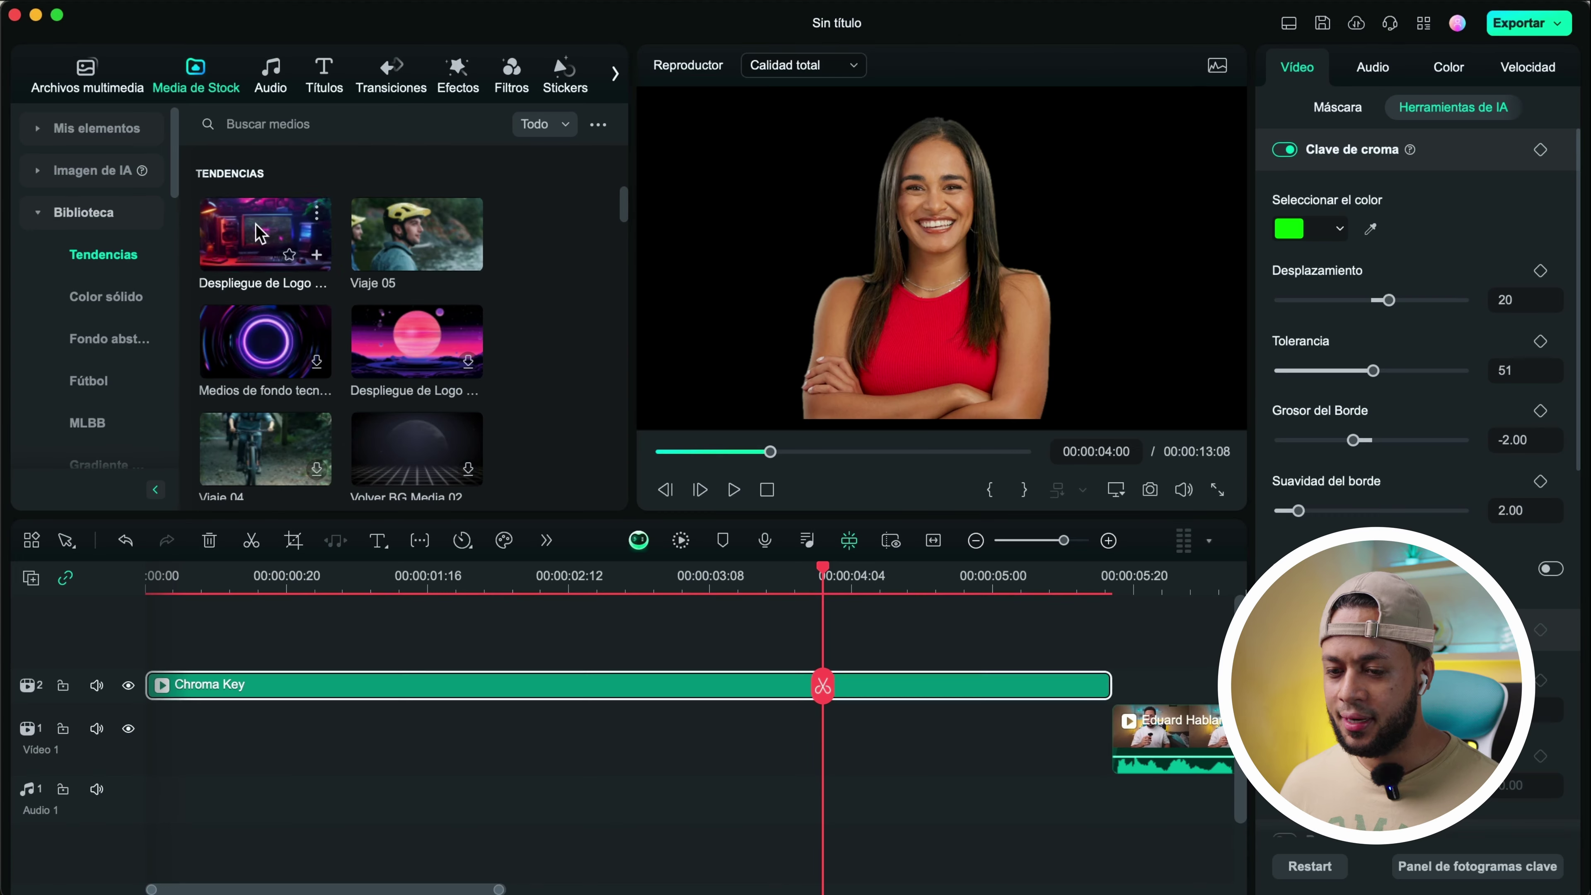
drag(419, 384, 154, 775)
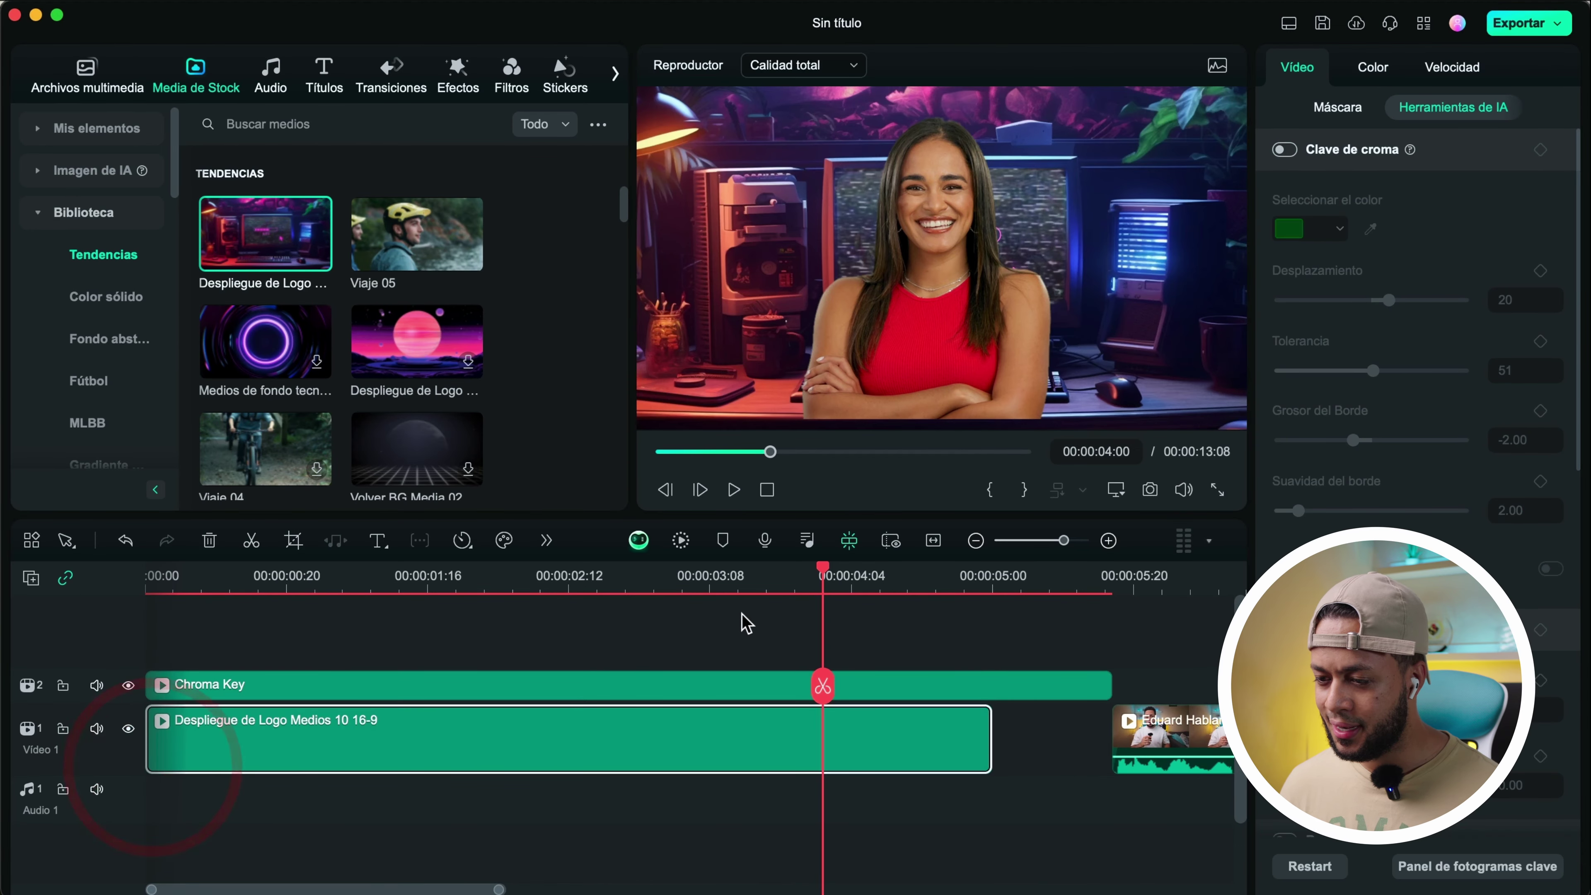
drag(776, 575, 575, 589)
drag(272, 883, 50, 880)
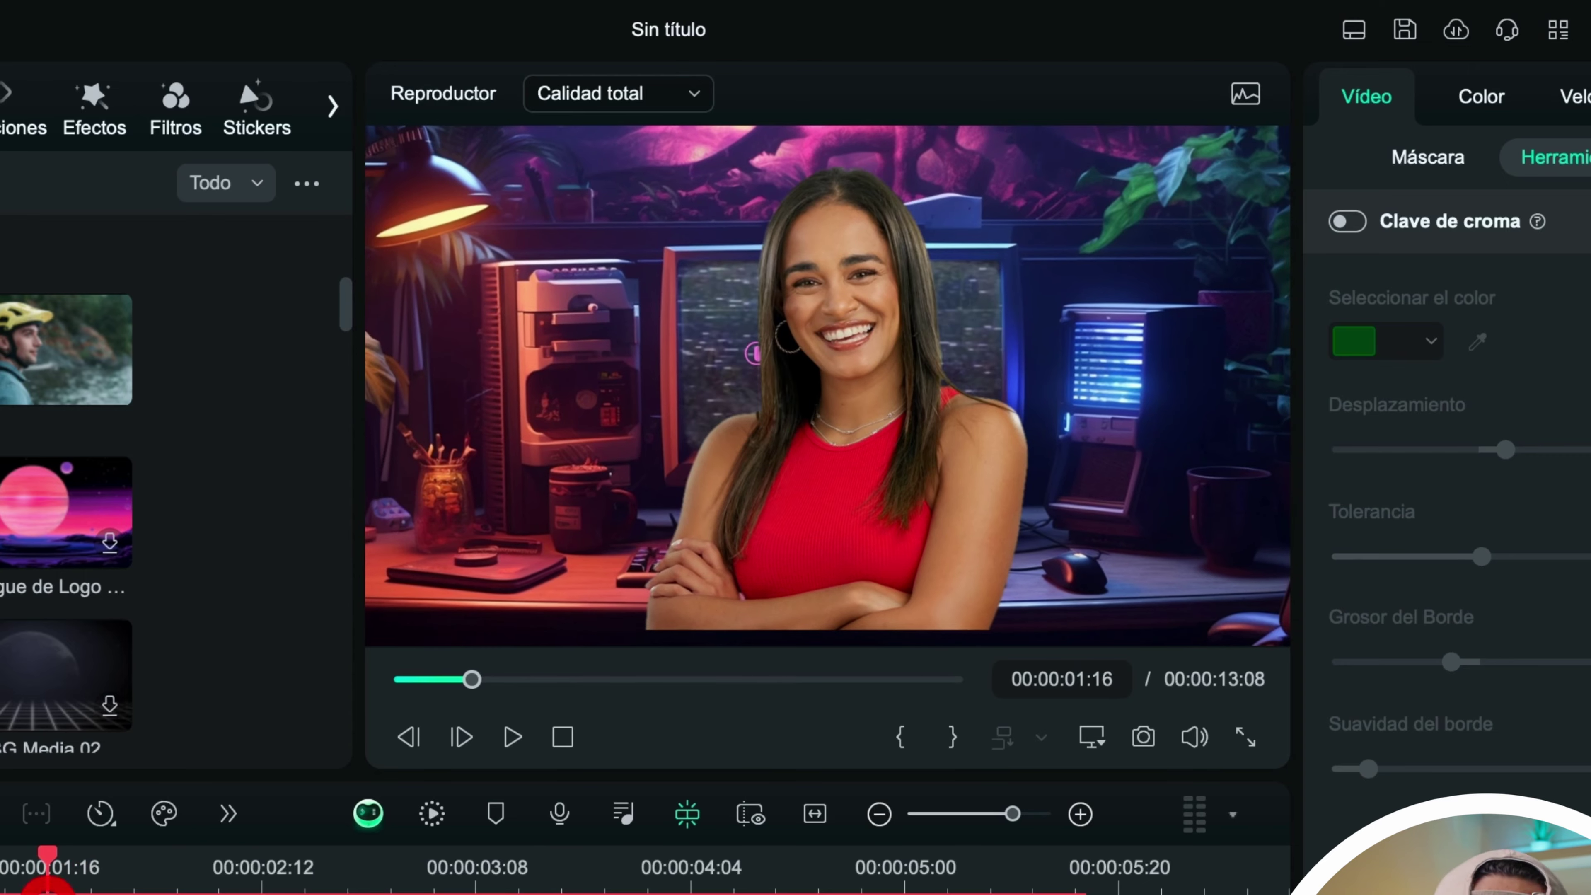
scroll(623, 678, right, 2)
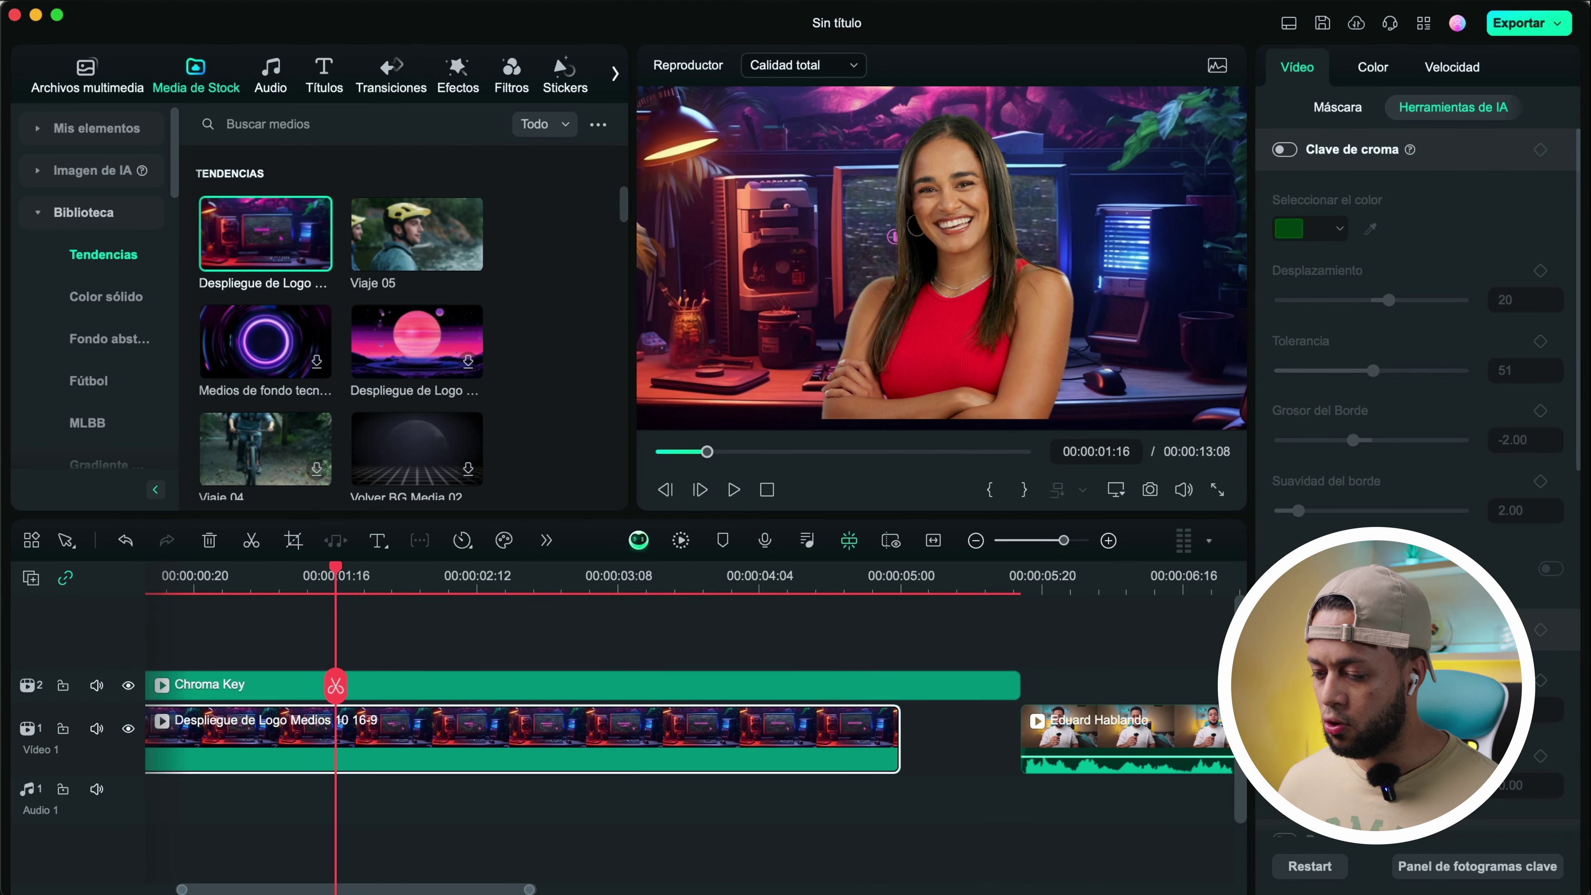
Move the talking-man clip to the second video track and shift the stock background clip so it runs beneath it
click(1140, 582)
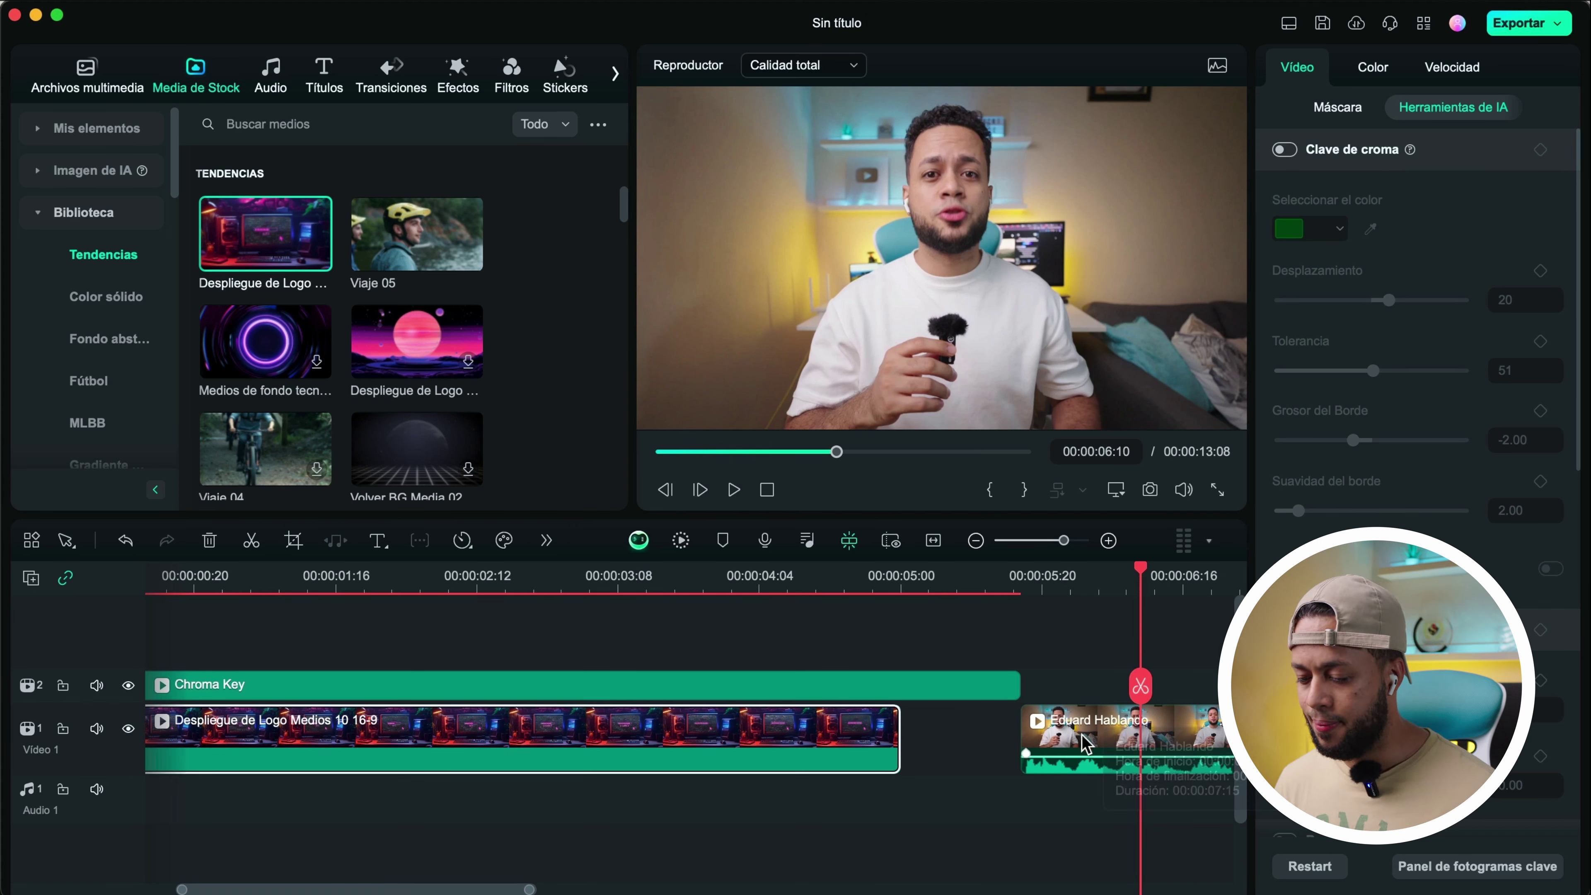
click(1086, 719)
drag(1087, 720, 1086, 684)
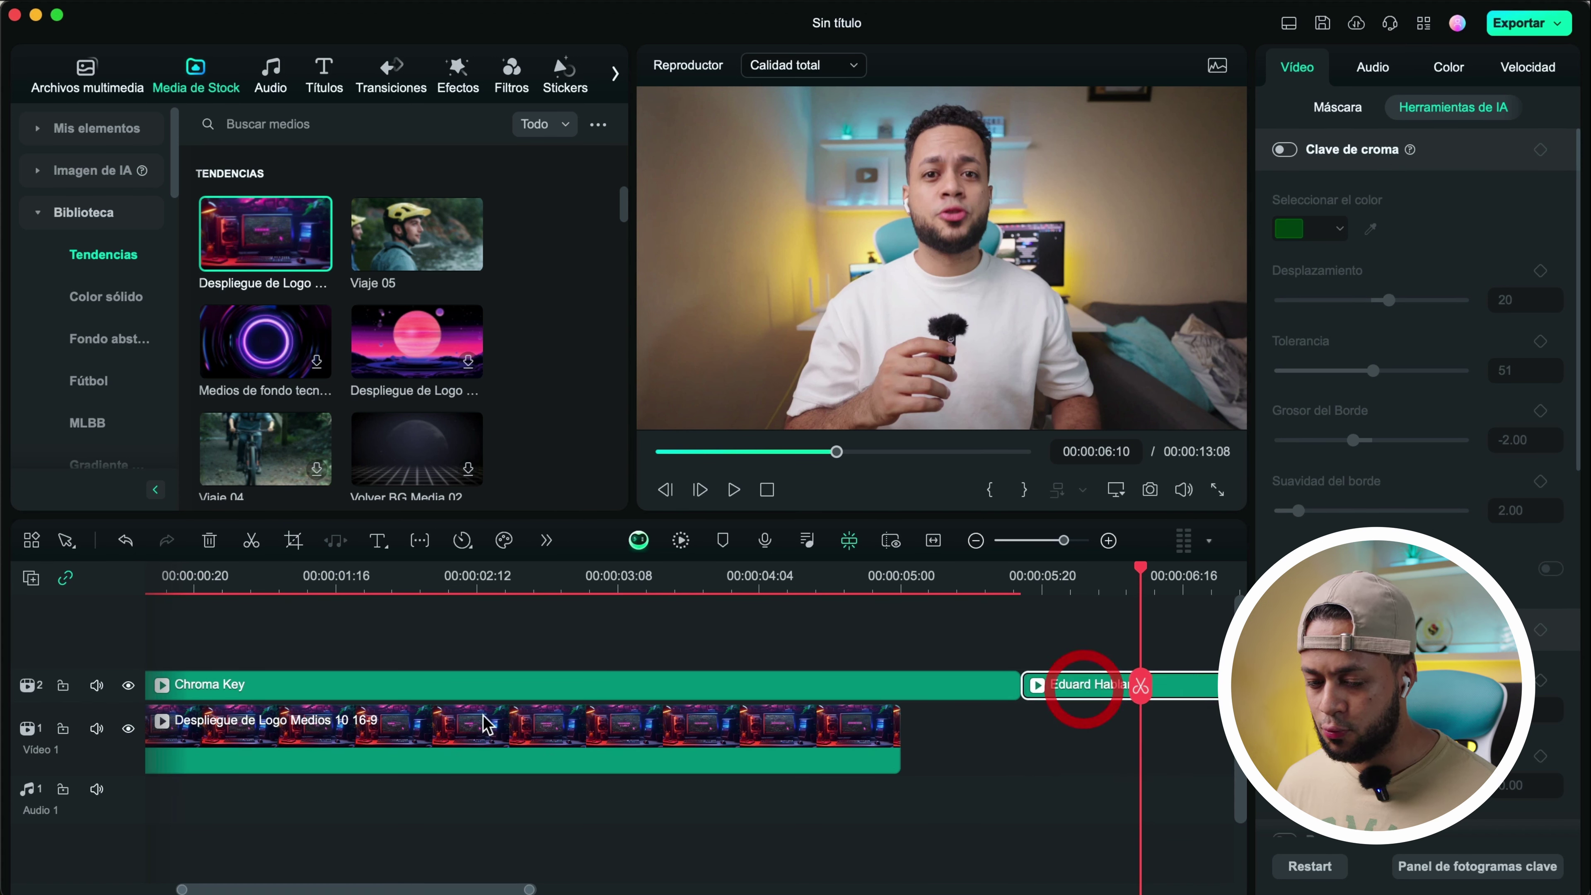
drag(234, 736, 893, 732)
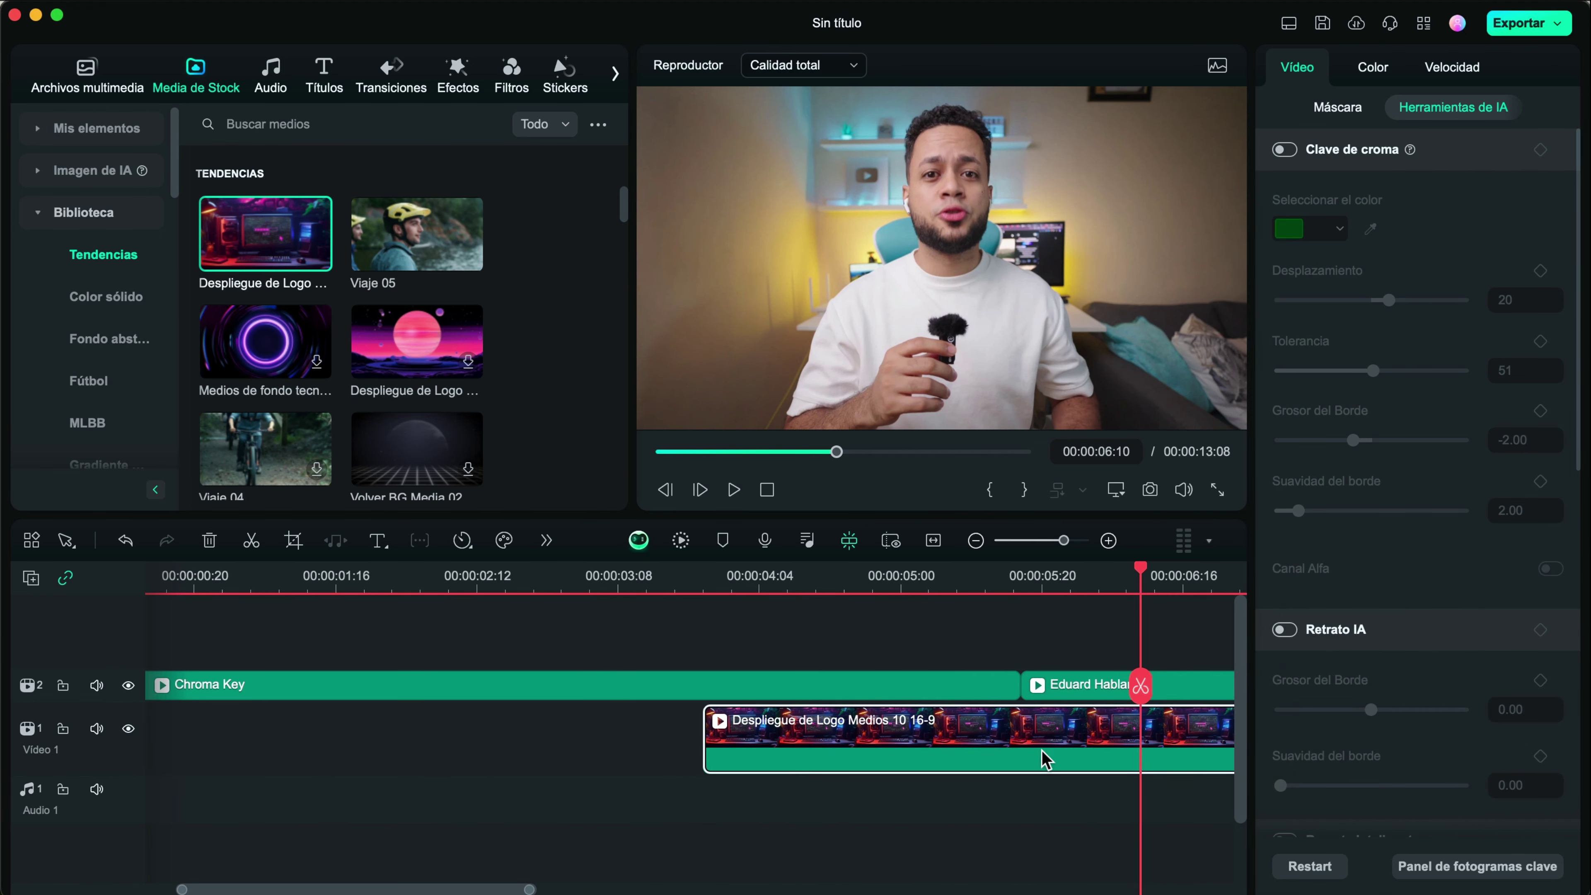
Try AI Portrait background removal on the talking-man clip, compare it with the original background, and leave the effect switched off
click(1072, 687)
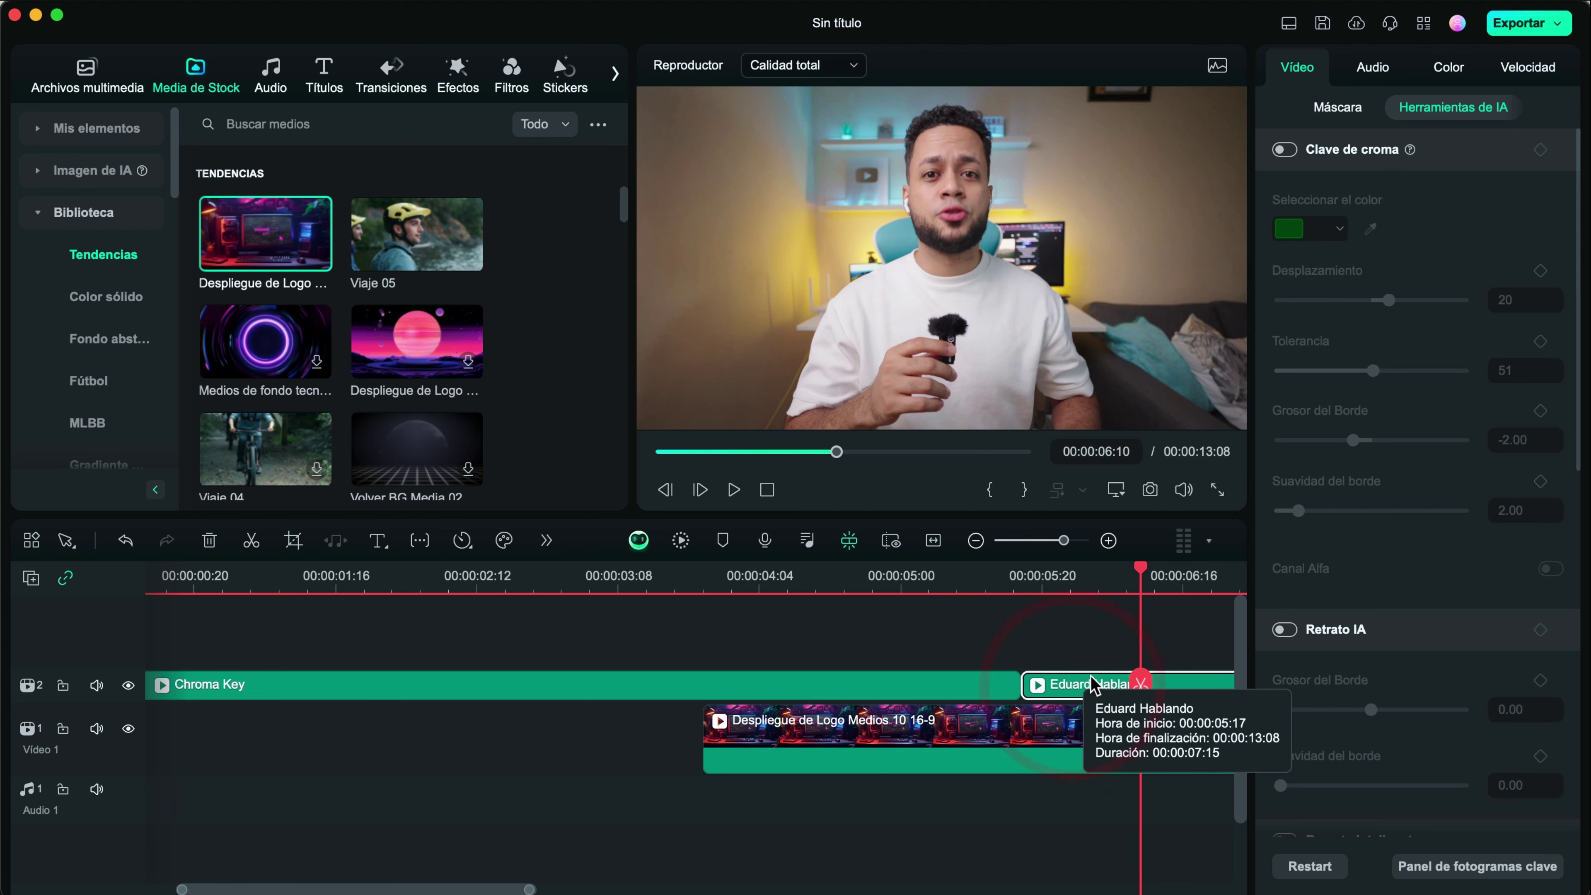
click(1283, 629)
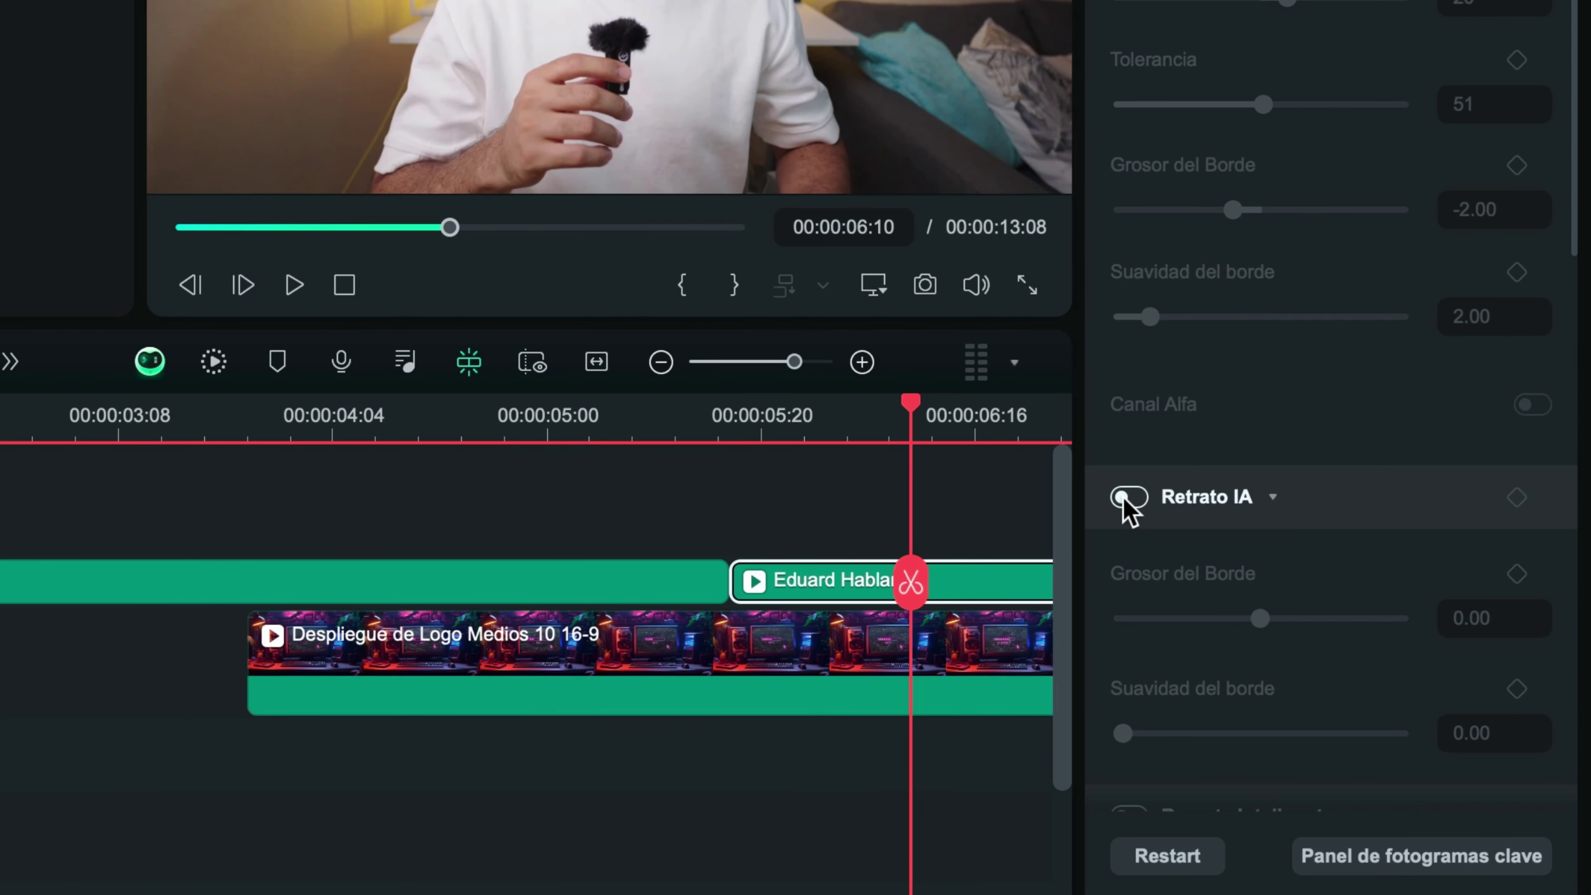
click(1127, 497)
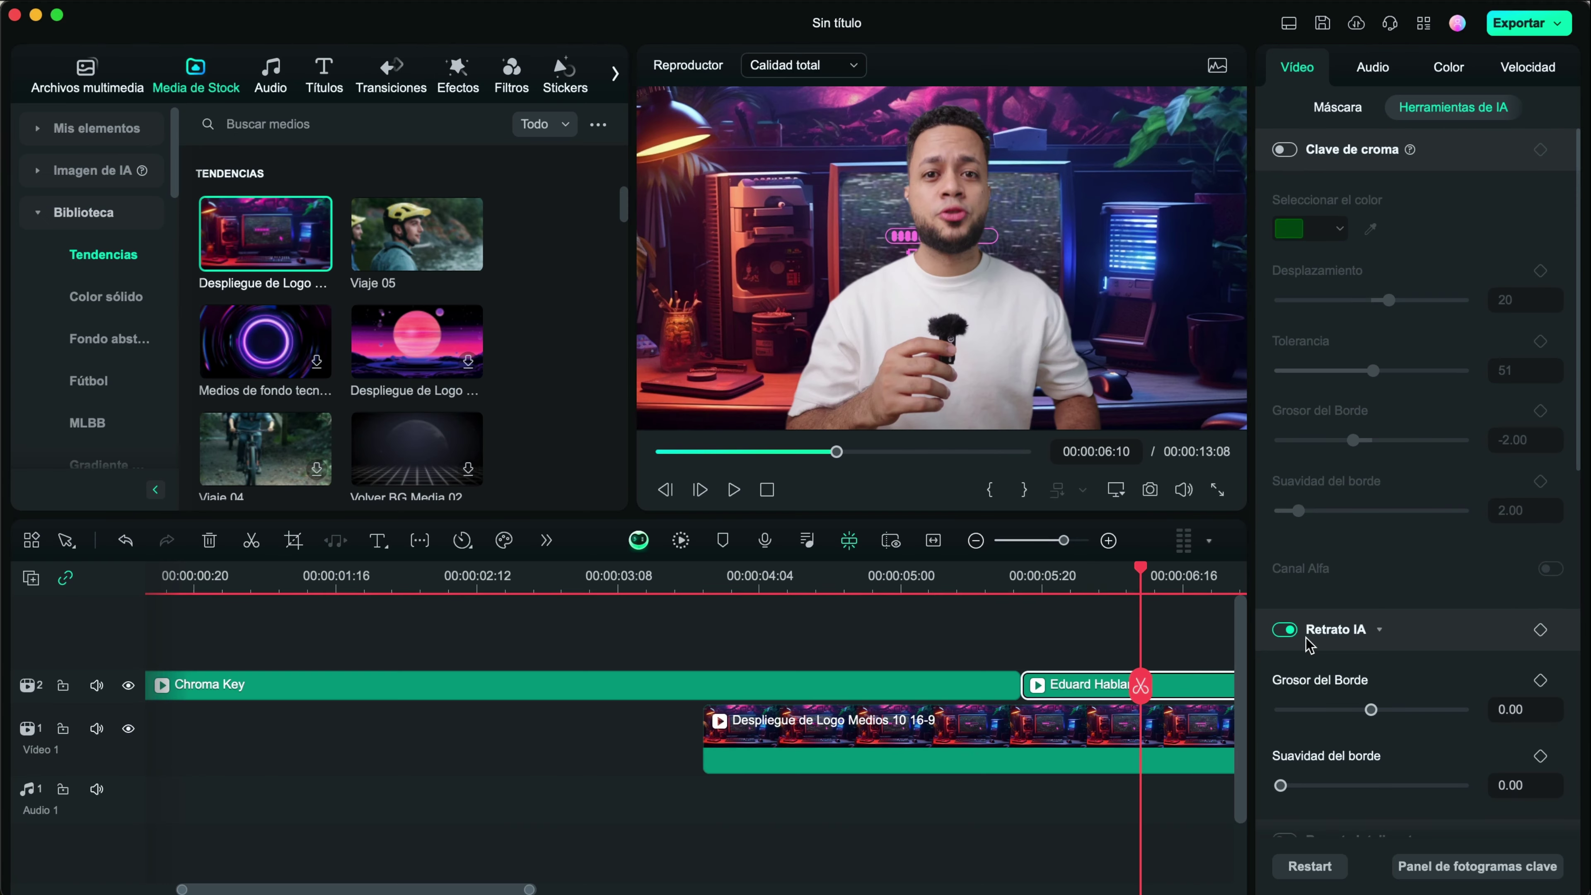
click(1284, 630)
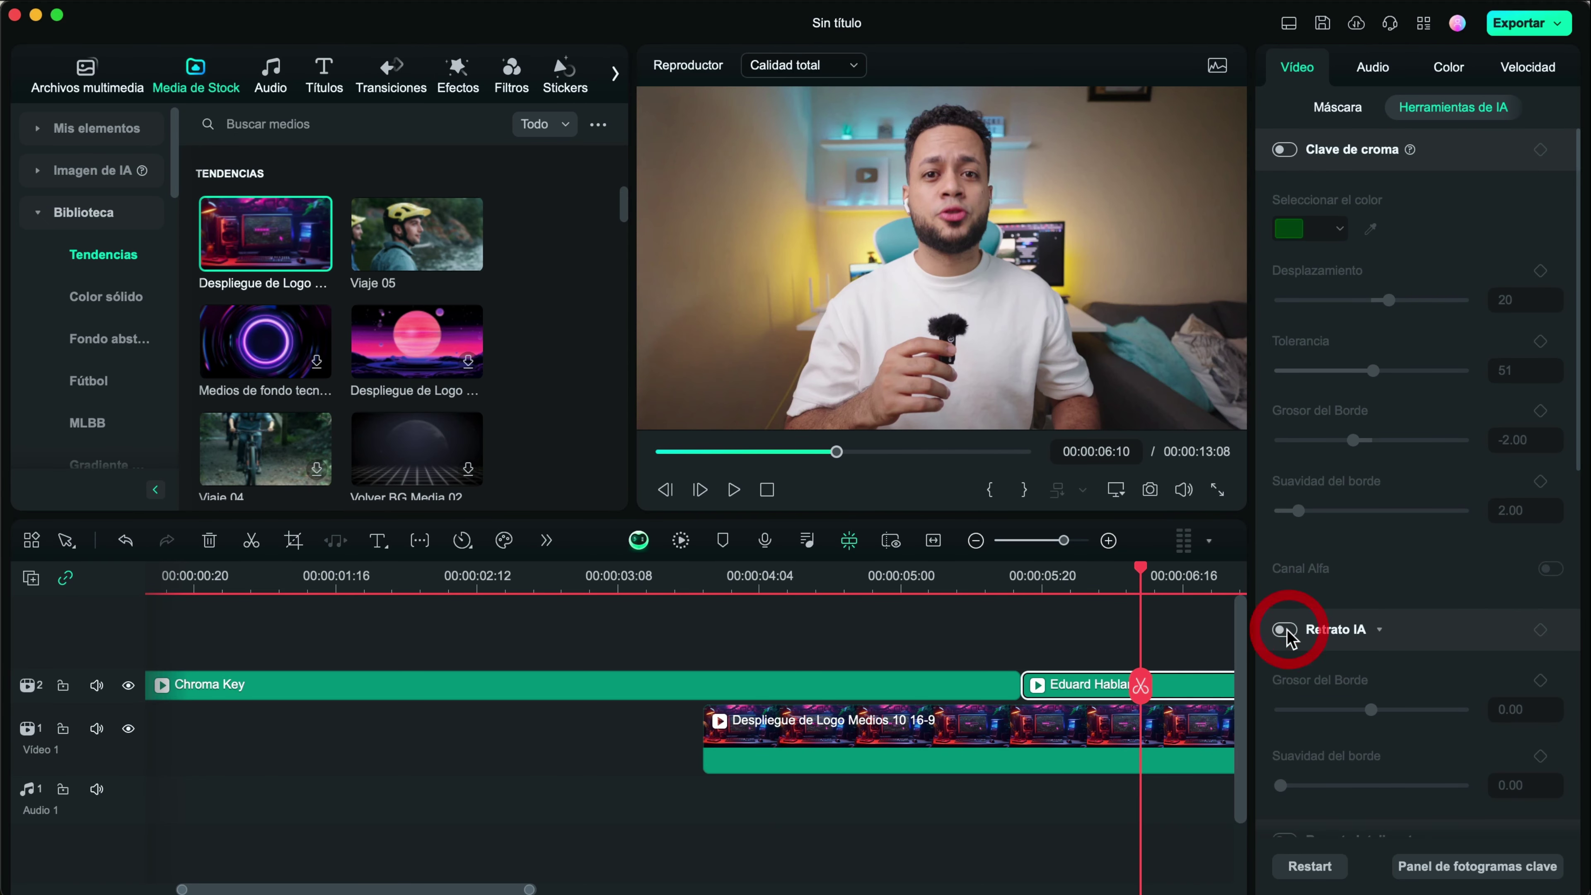
click(1284, 630)
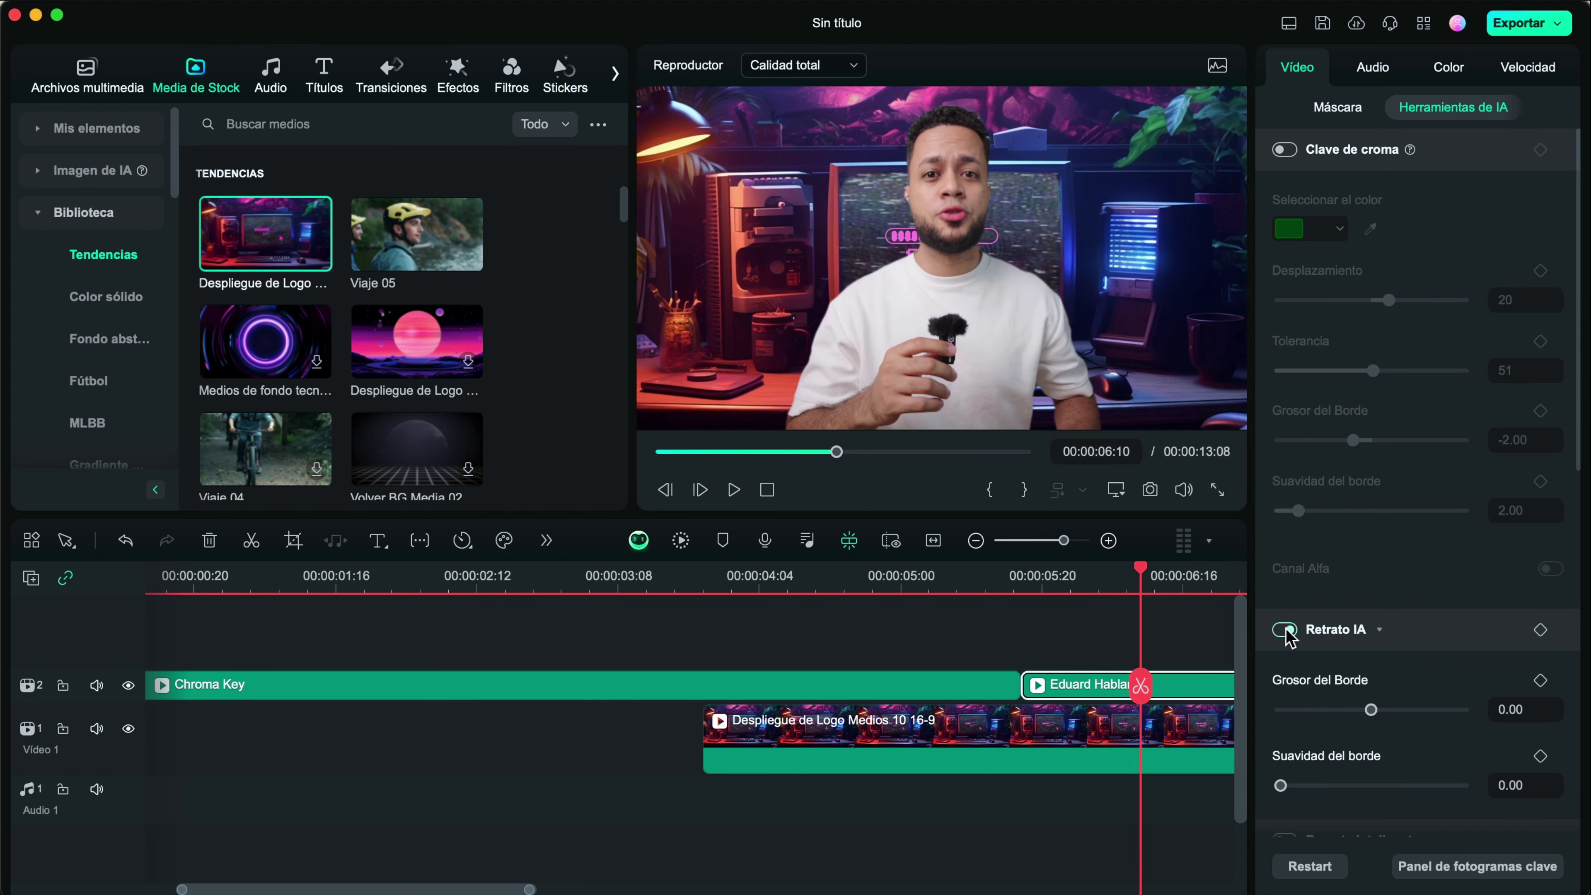
click(1283, 629)
Enable Smart Cutout on the talking-man clip, start its editor, and brush over the man's face and torso to mark the subject
scroll(1444, 681, down, 4)
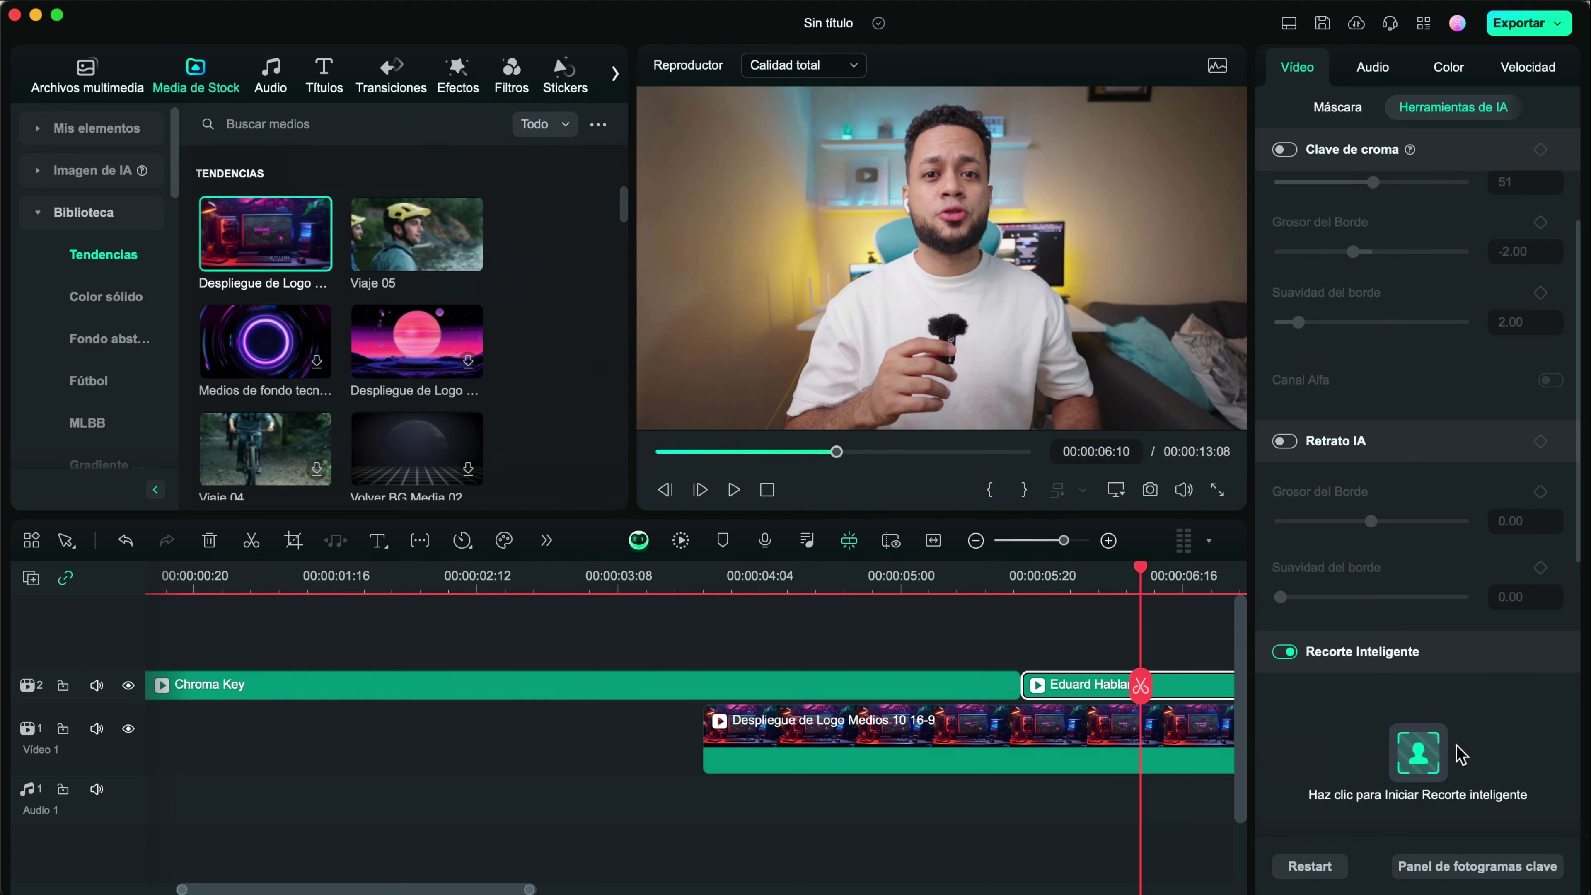
click(1418, 753)
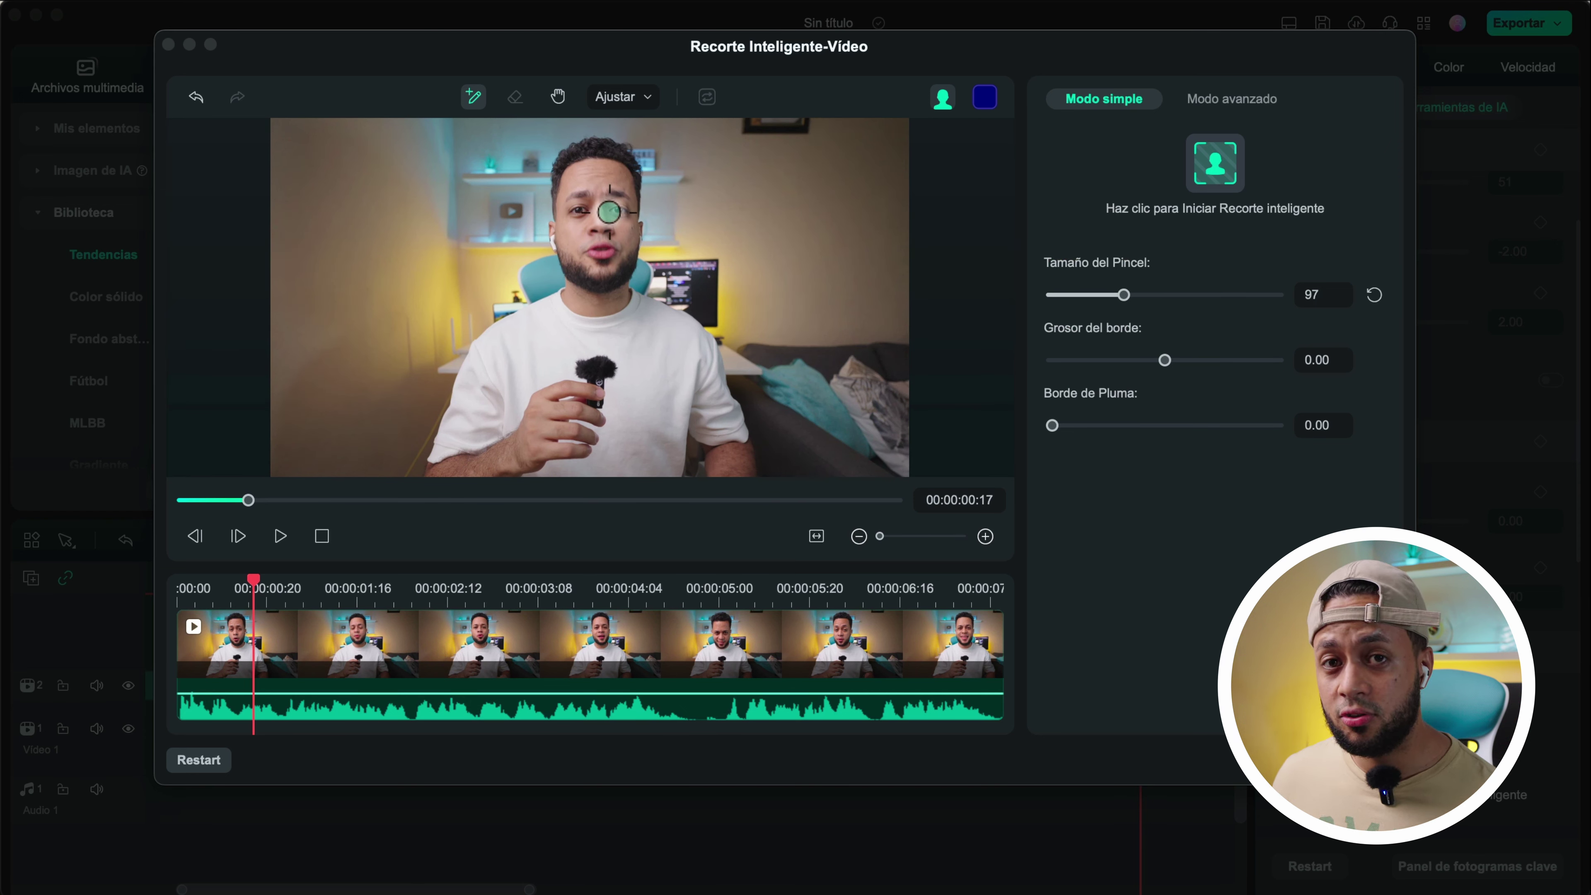
drag(604, 184, 599, 309)
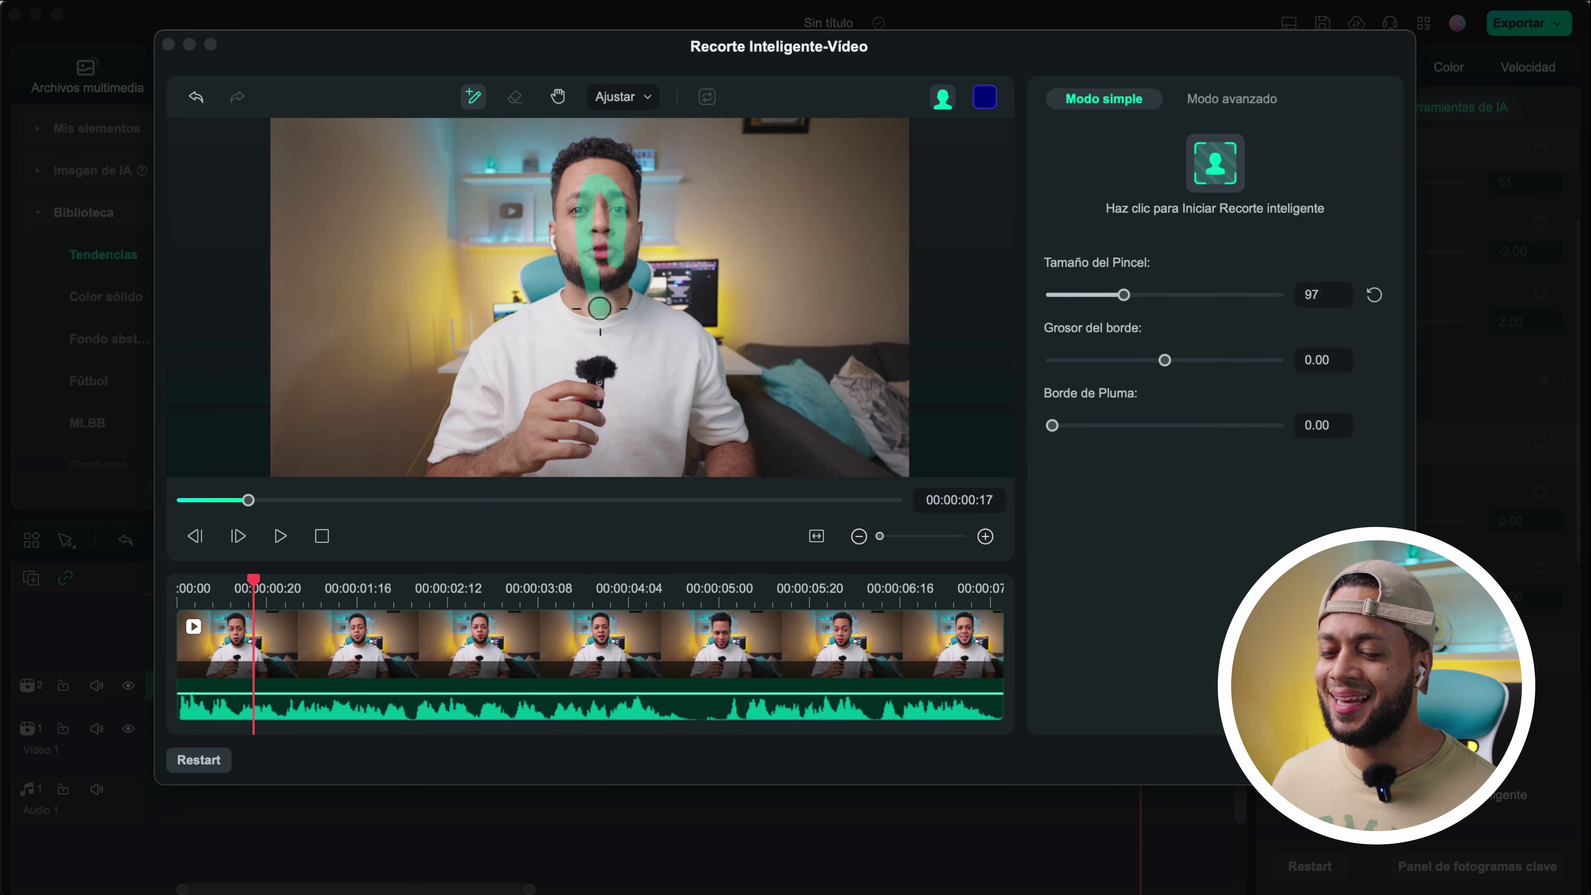
drag(642, 388, 650, 383)
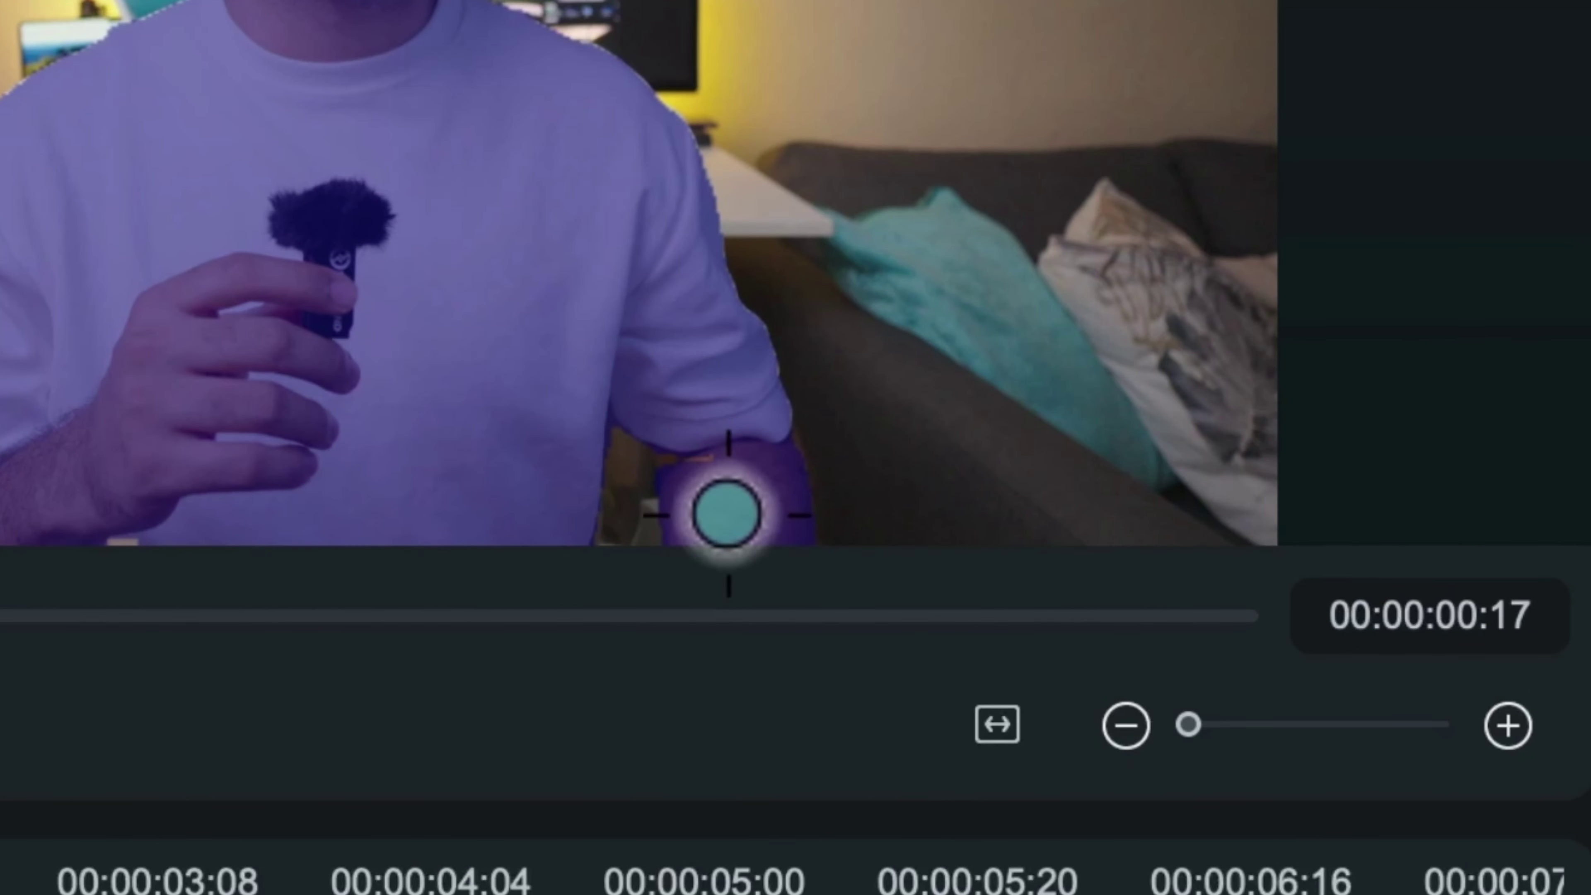
Add the missed arm and hand areas to the cutout selection, process the Smart Cutout across the clip, and save it
mouse_move(726, 514)
mouse_down()
mouse_move(707, 430)
mouse_move(694, 442)
mouse_move(702, 494)
mouse_move(714, 442)
mouse_up()
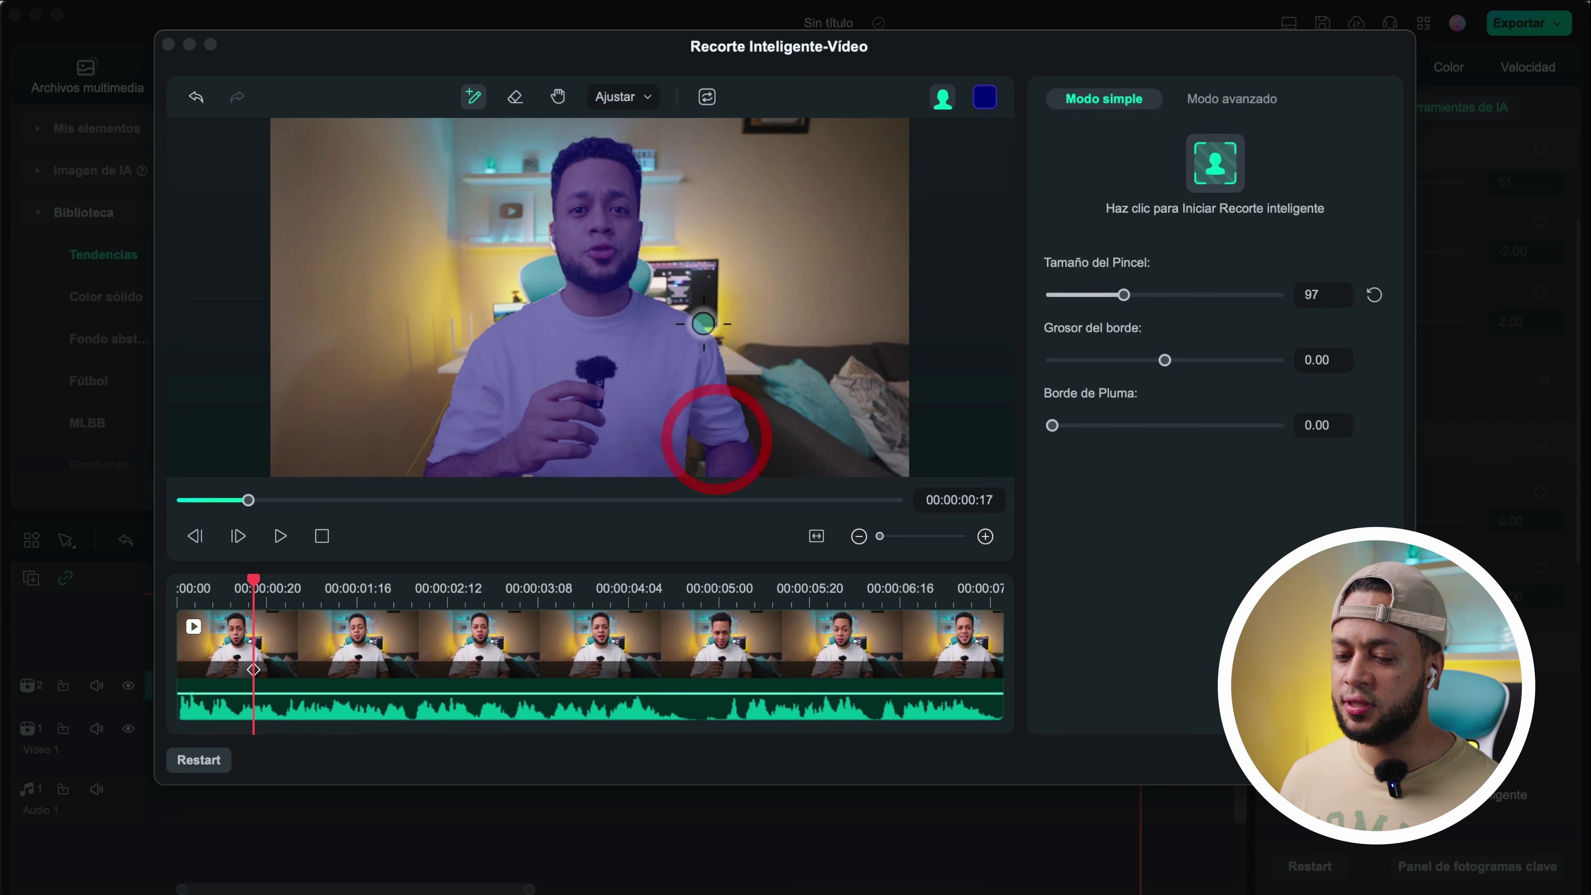
mouse_move(555, 451)
mouse_down()
mouse_move(466, 510)
mouse_move(537, 450)
mouse_up()
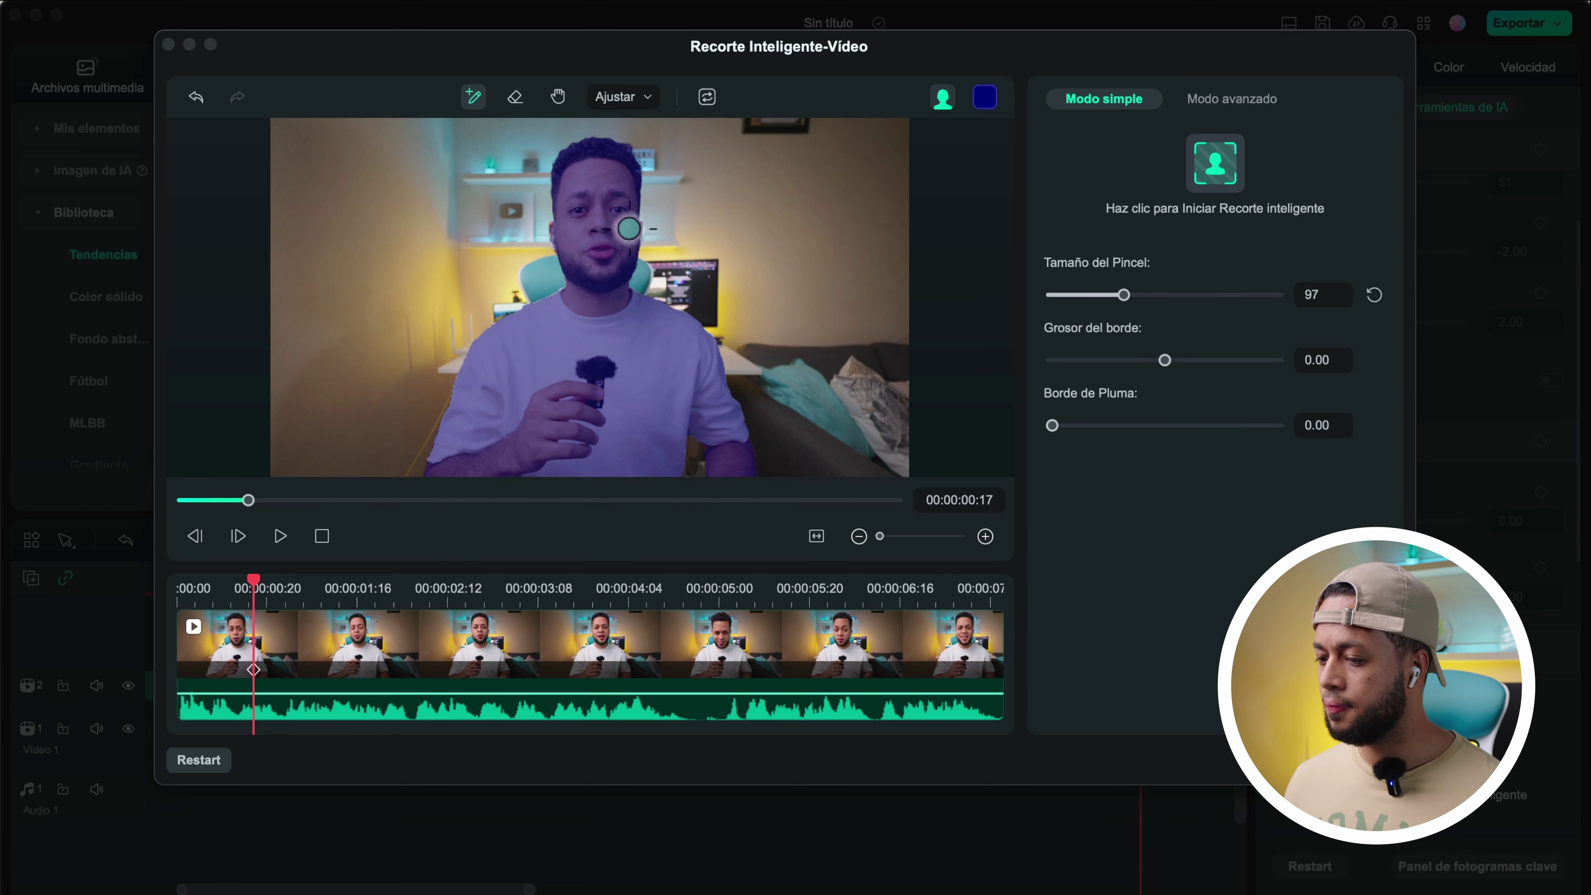
click(1213, 181)
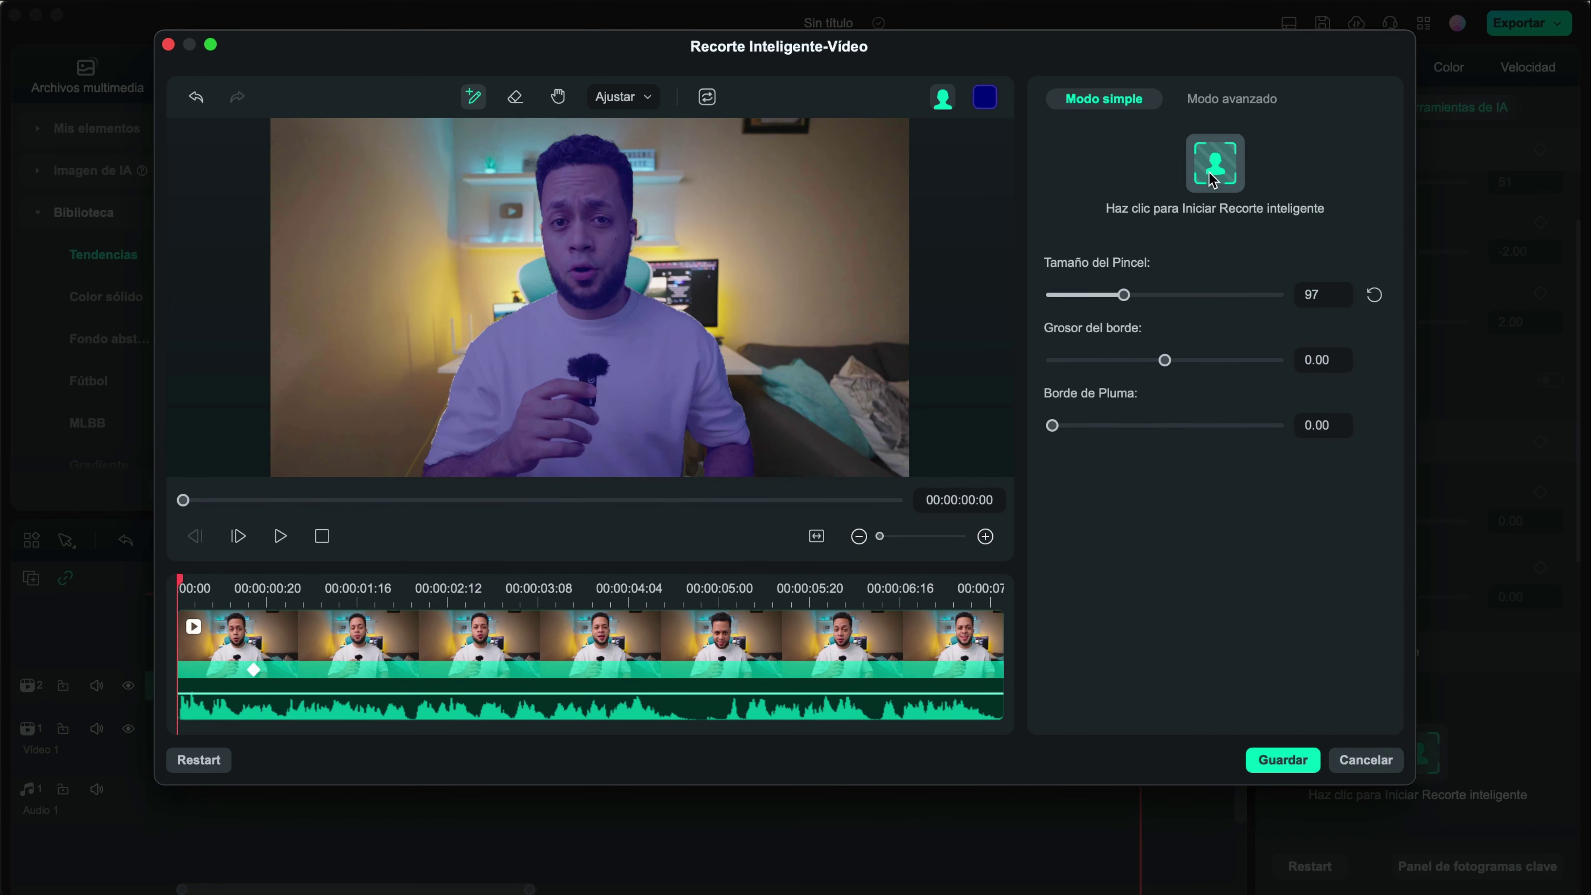
click(1283, 760)
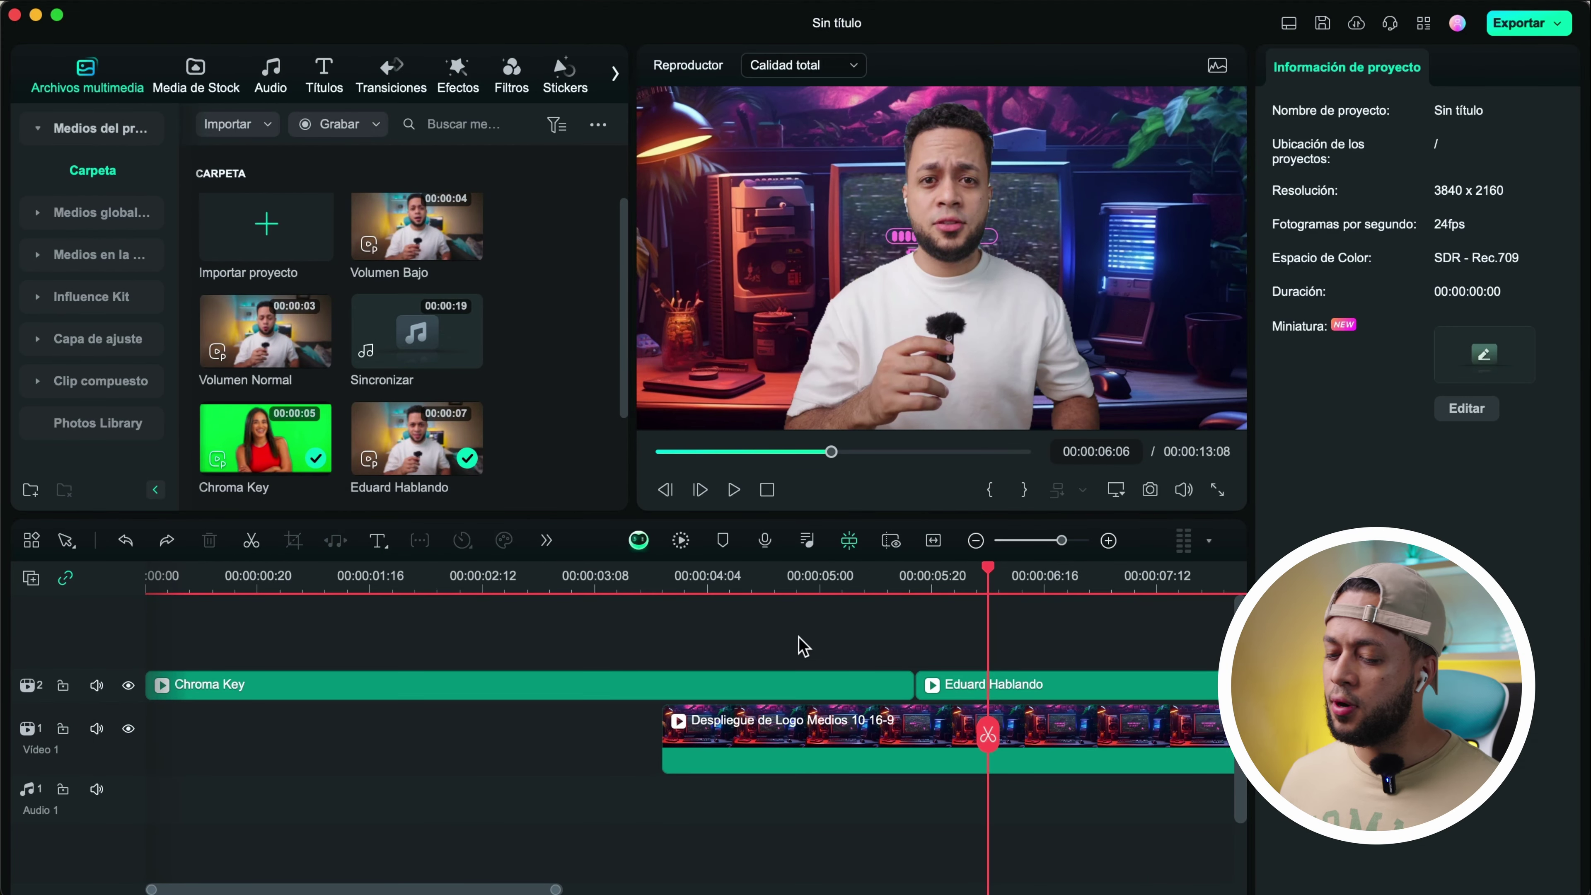
Delete all clips from the timeline and show the trending stock media
drag(804, 645, 1000, 778)
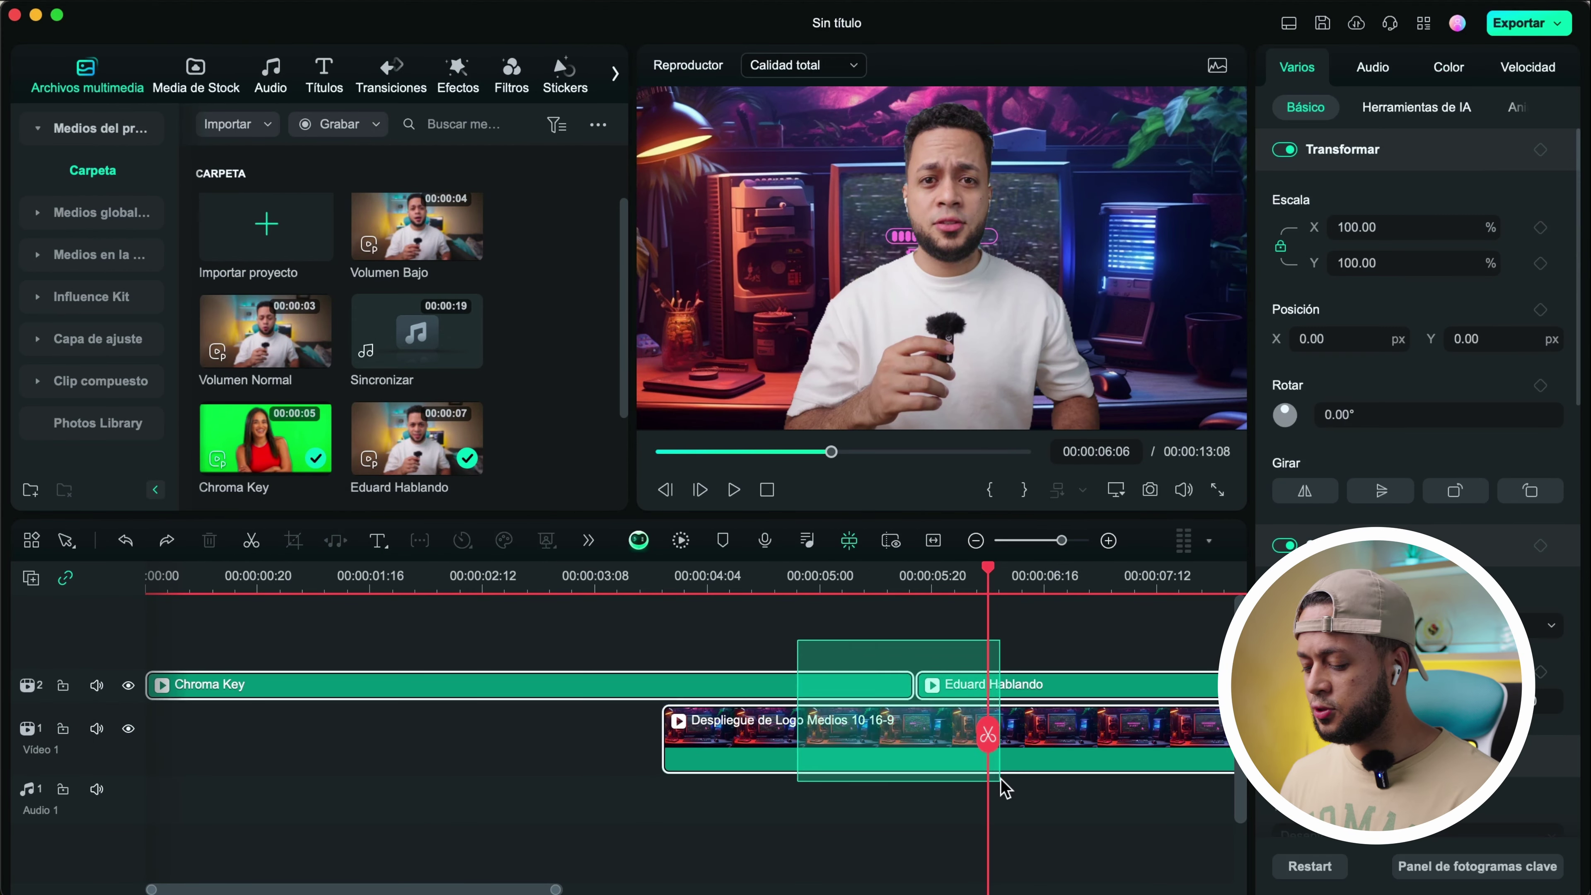
key(BackSpace)
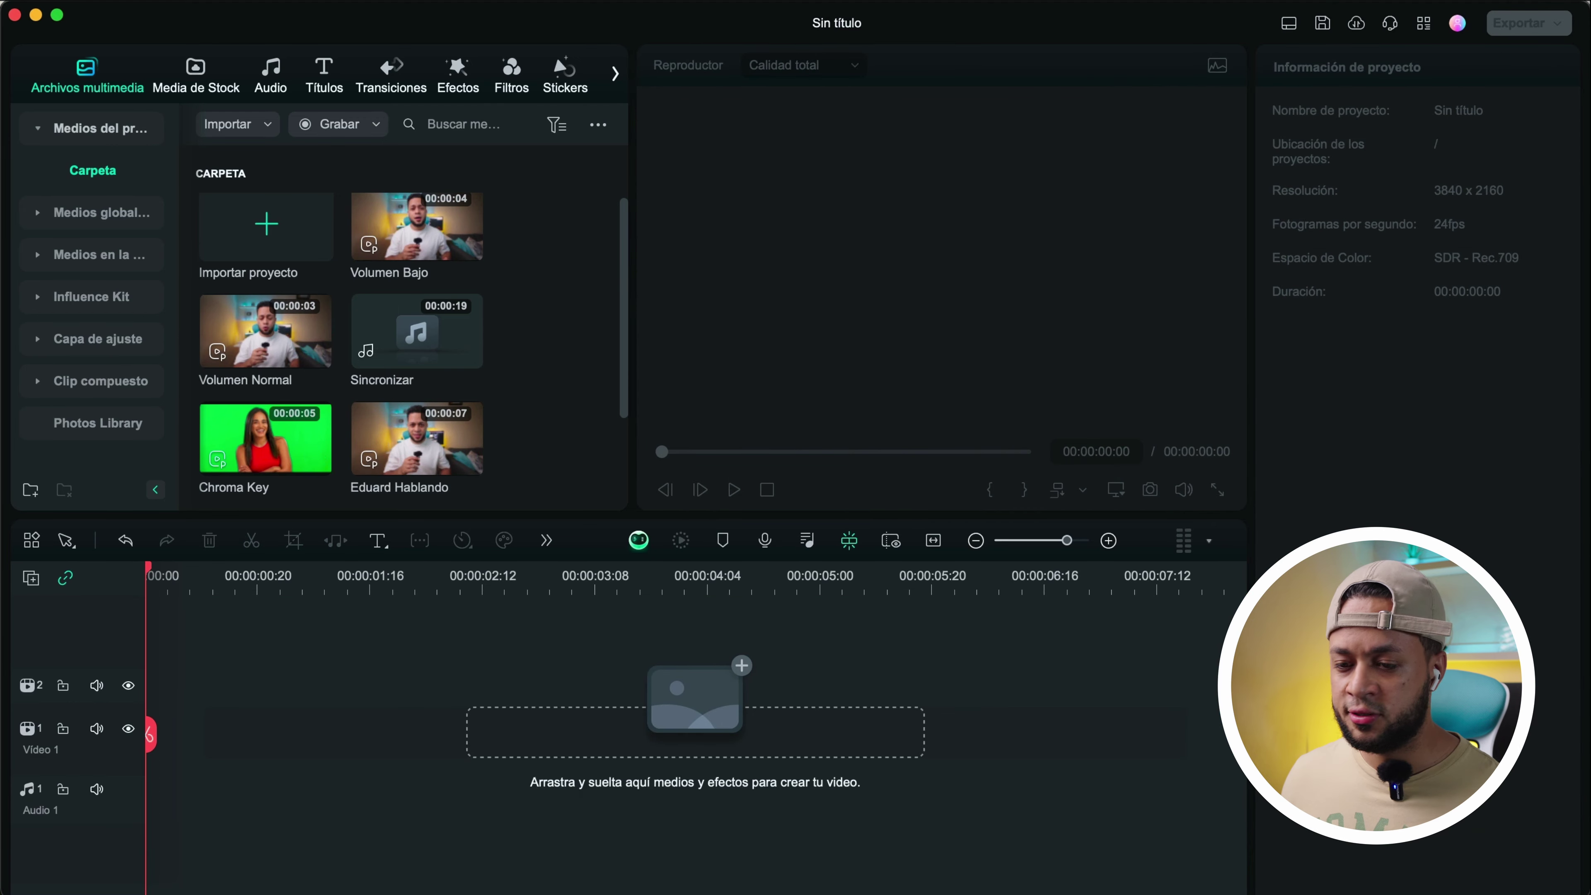
click(190, 64)
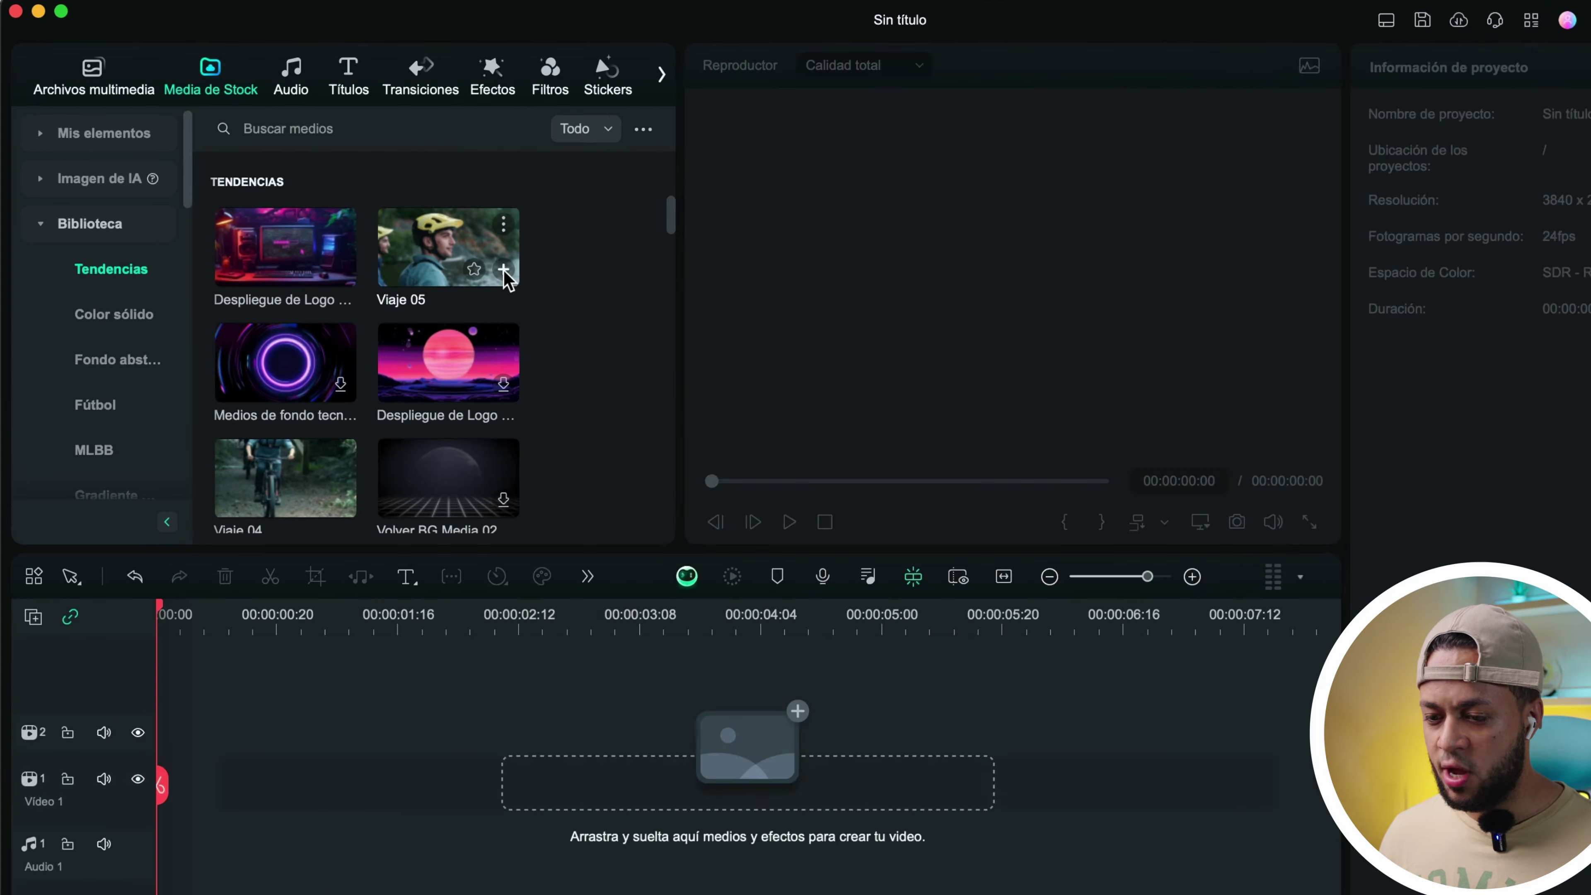
Add the stock clips Viaje 05, Viaje 04, Viaje 02 and Viaje 03 one after another on the first video track
click(880, 421)
scroll(612, 803, down, 1)
scroll(327, 456, down, 4)
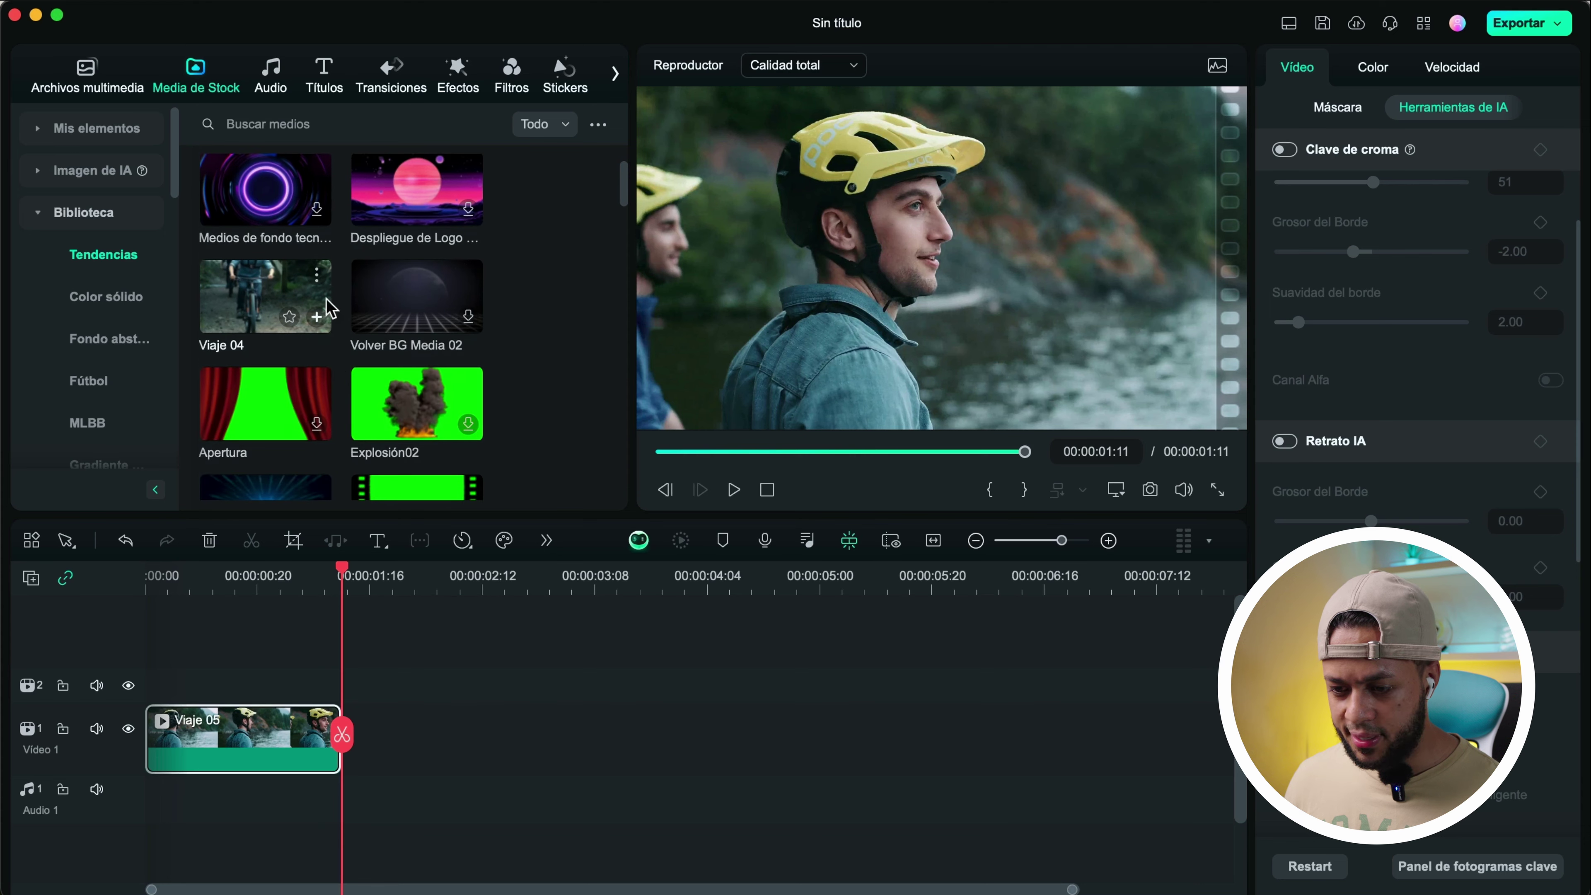
click(318, 317)
scroll(325, 268, down, 15)
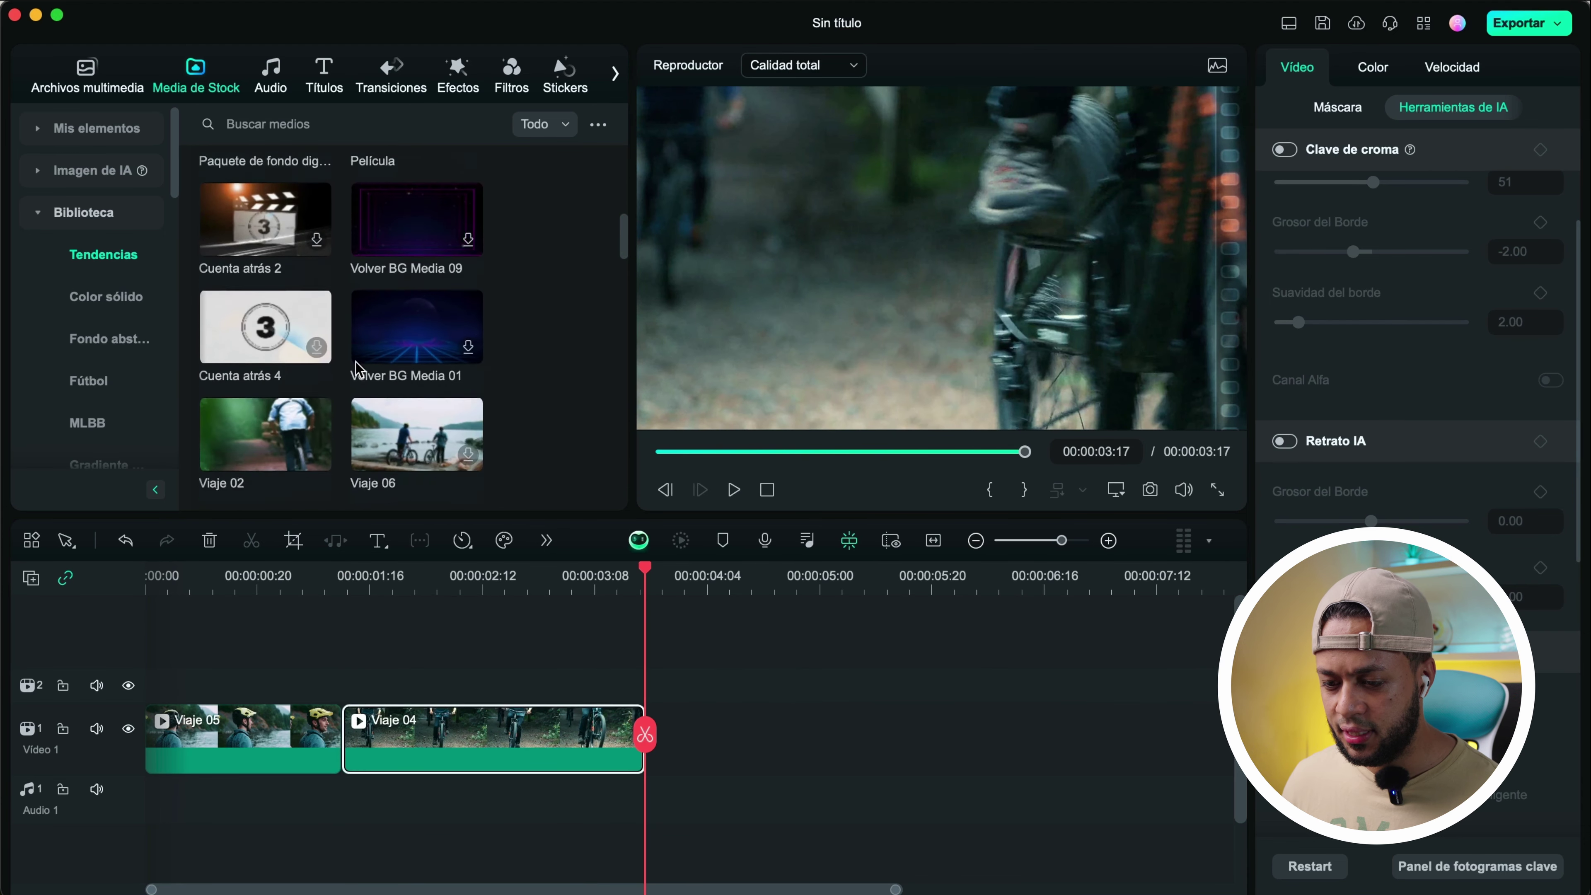
click(320, 247)
click(318, 353)
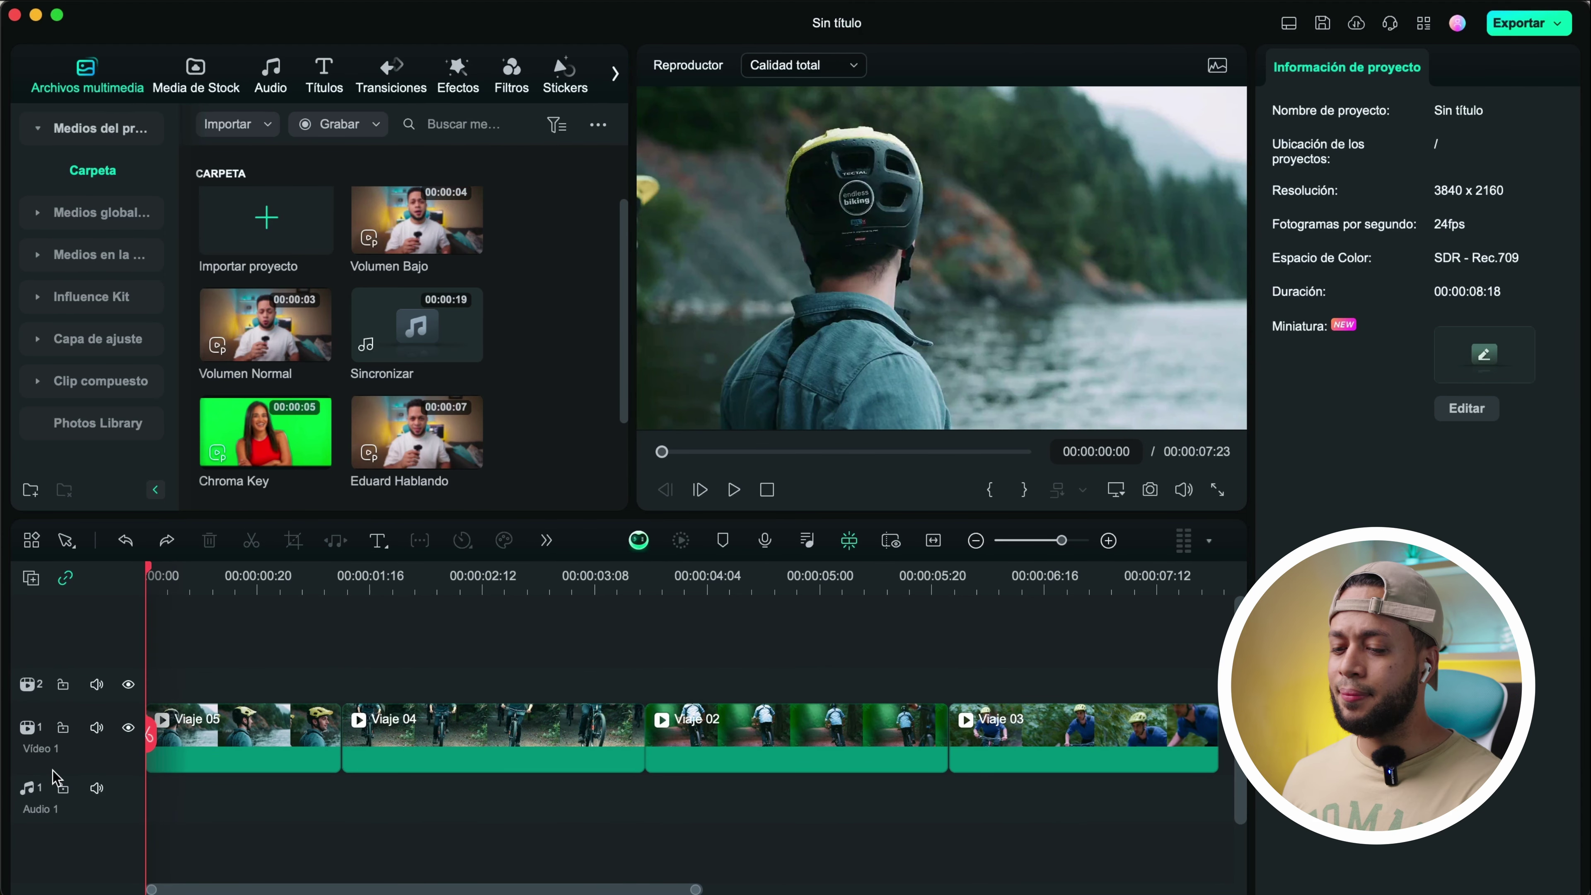
Play back the assembled cycling clips and return the playhead to the start of the timeline
key(space)
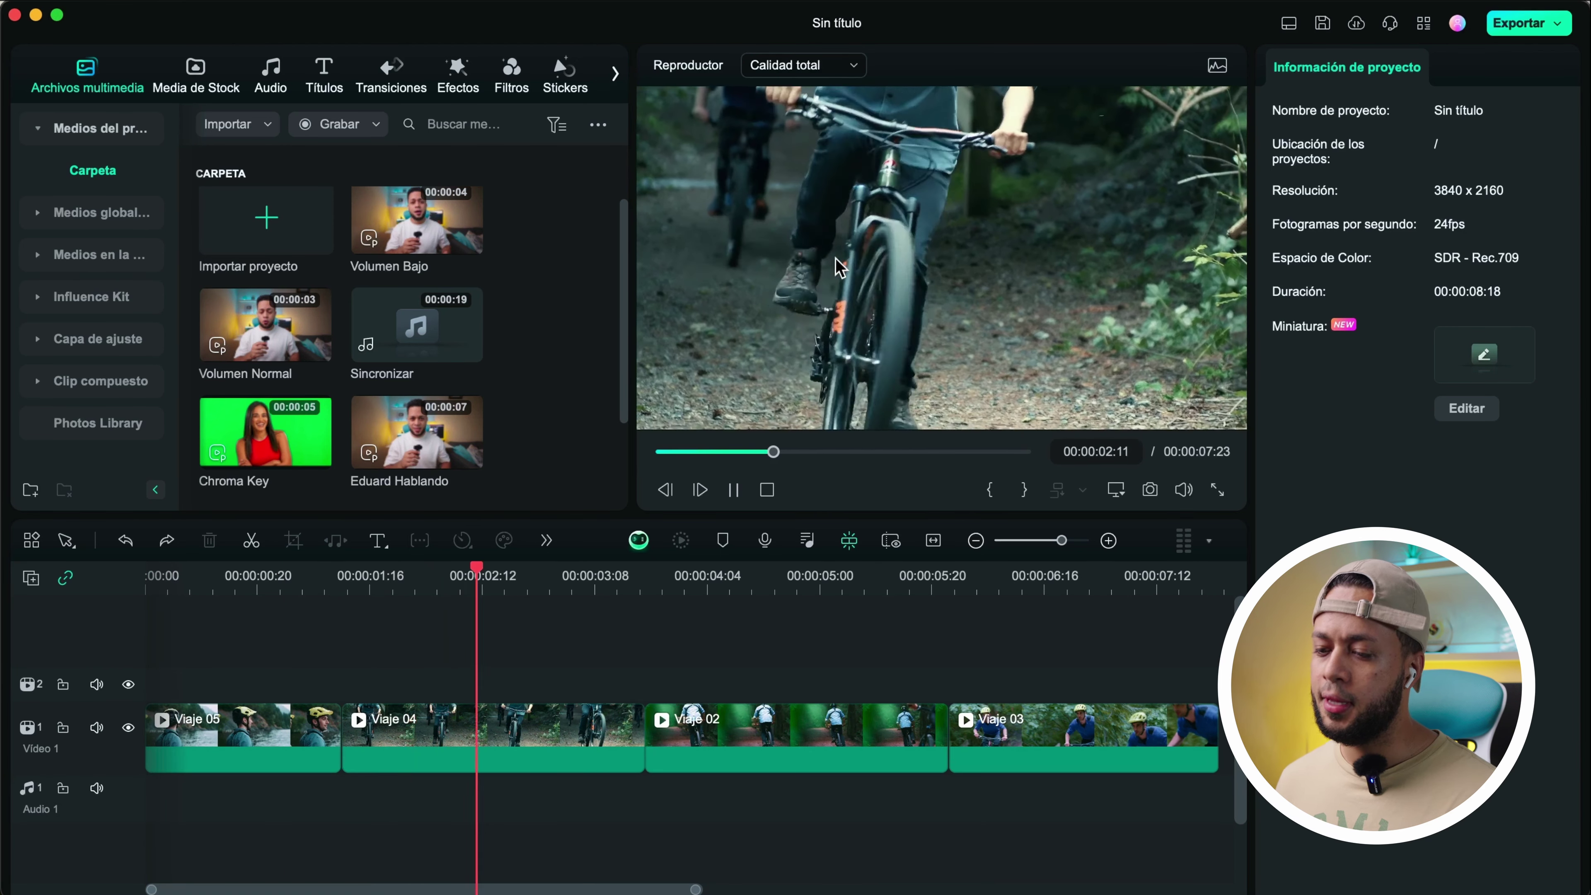
click(796, 570)
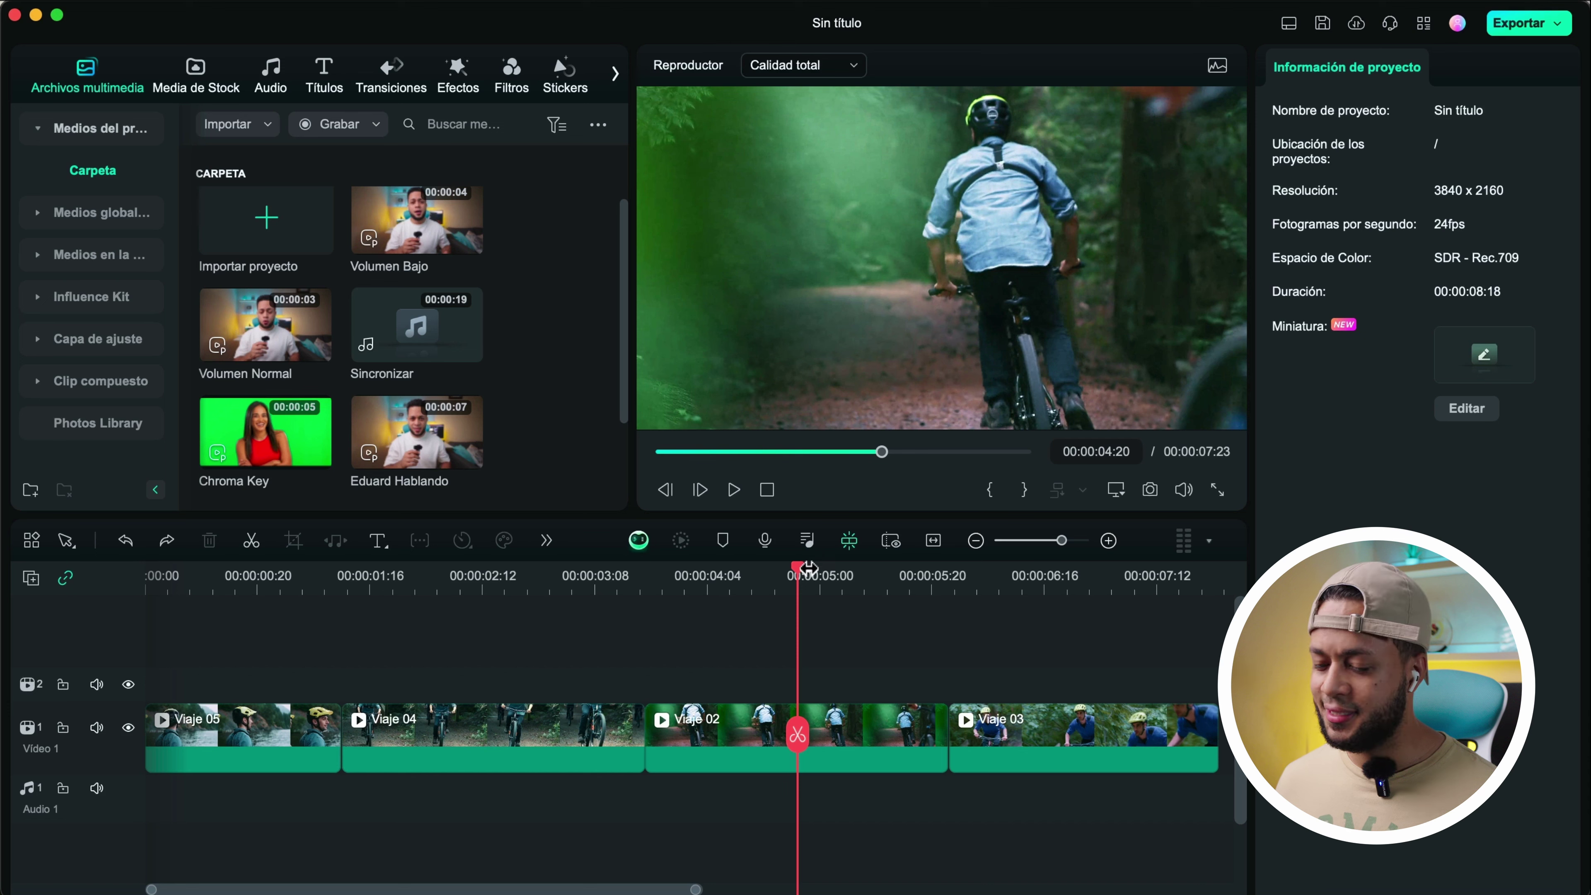
drag(798, 570, 132, 633)
click(95, 627)
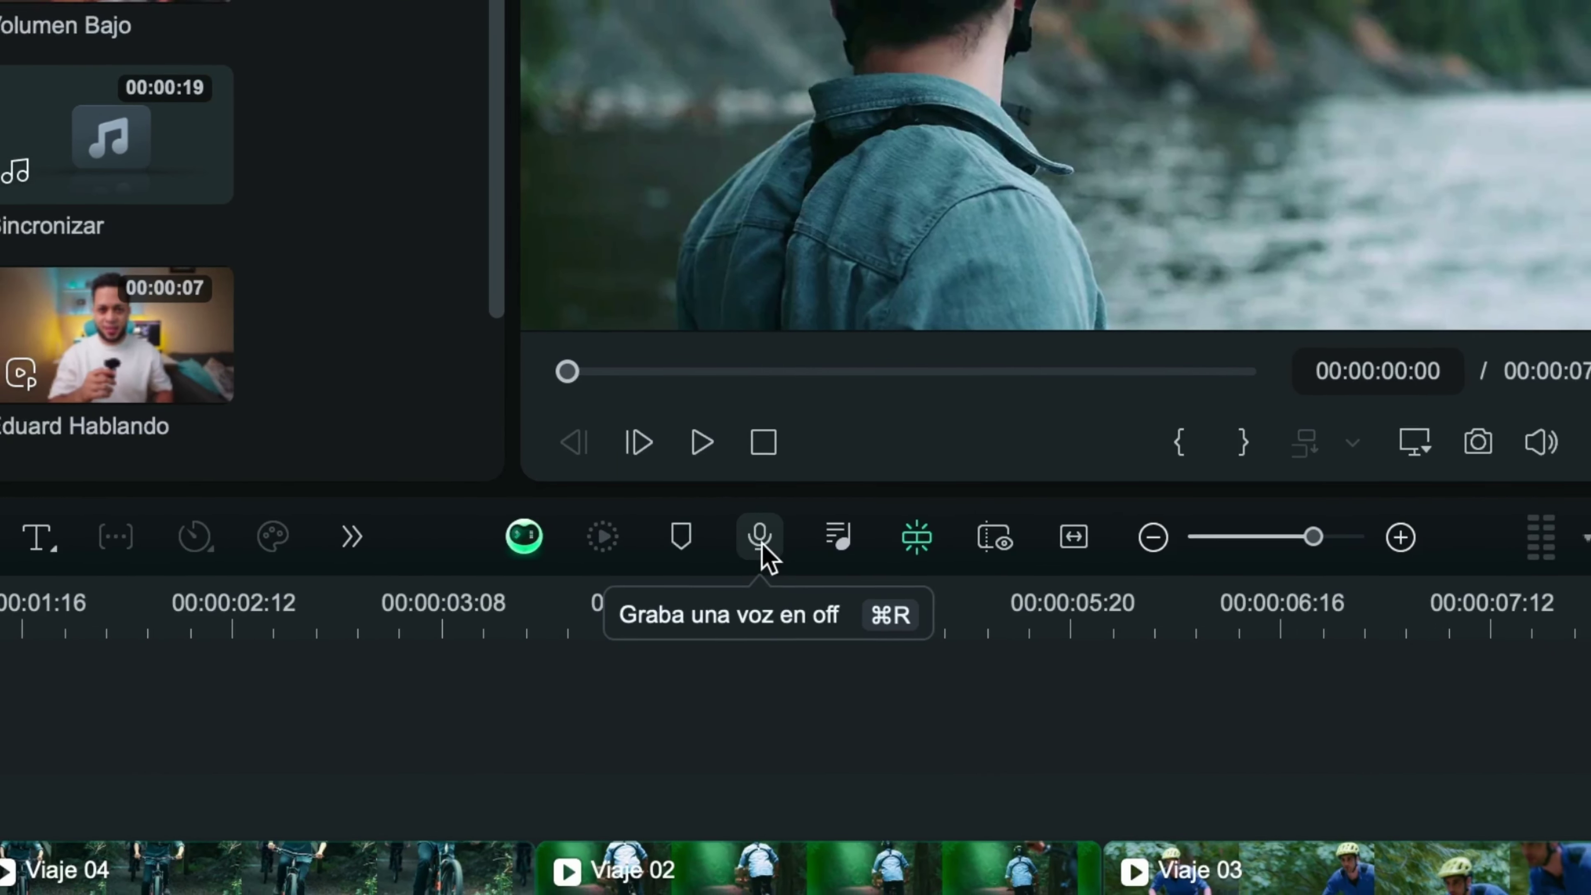
Record a voice-over of about six seconds from the timeline start, using the MacBook Pro microphone as the input device
click(765, 543)
click(805, 338)
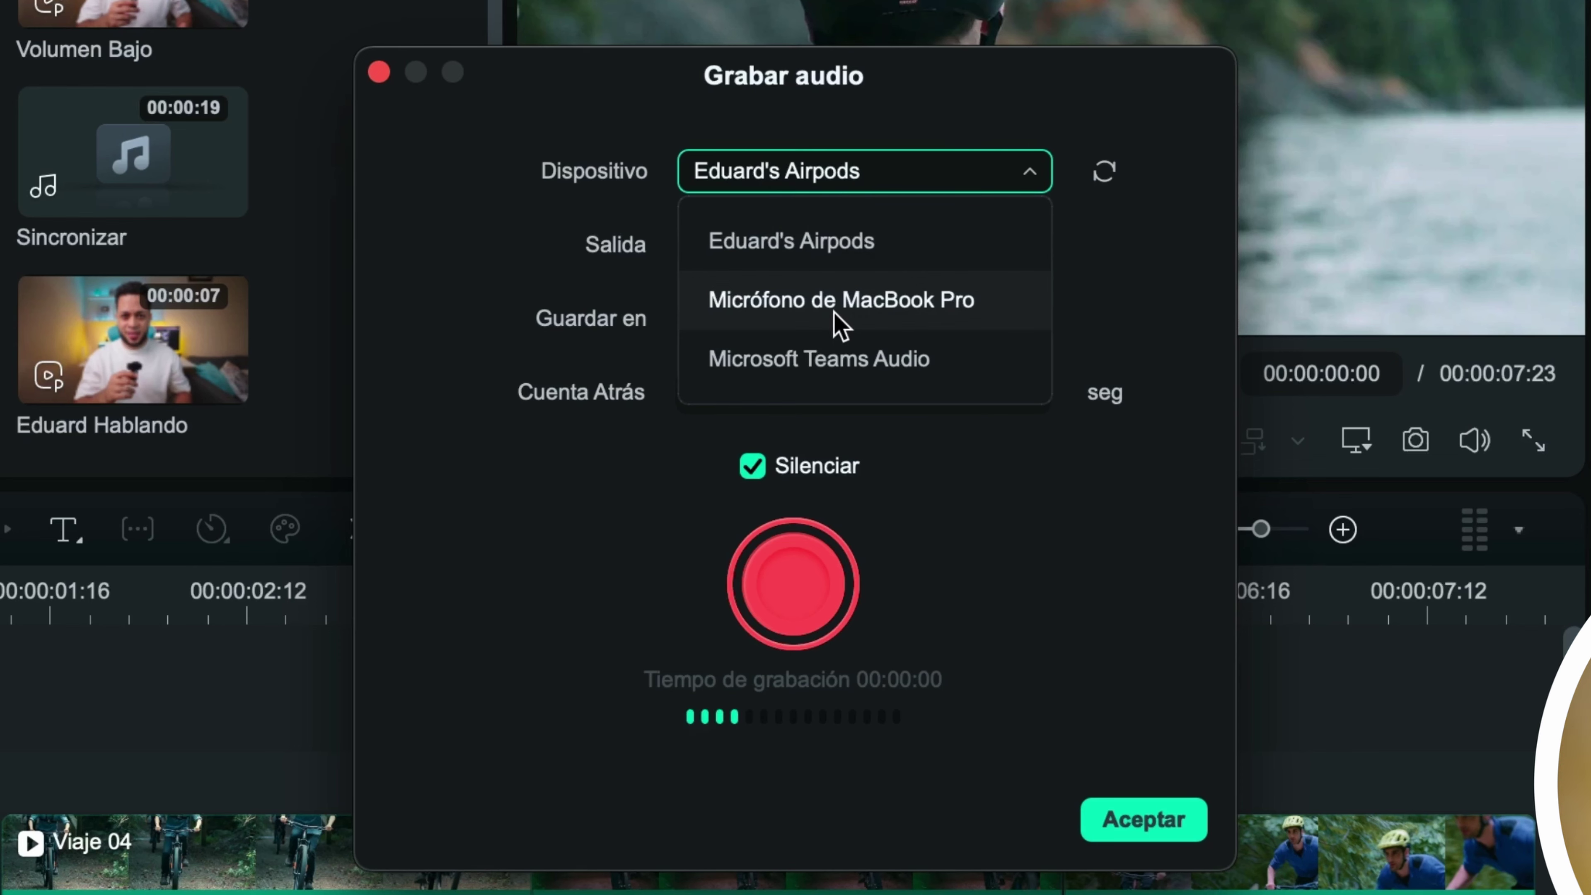
click(835, 311)
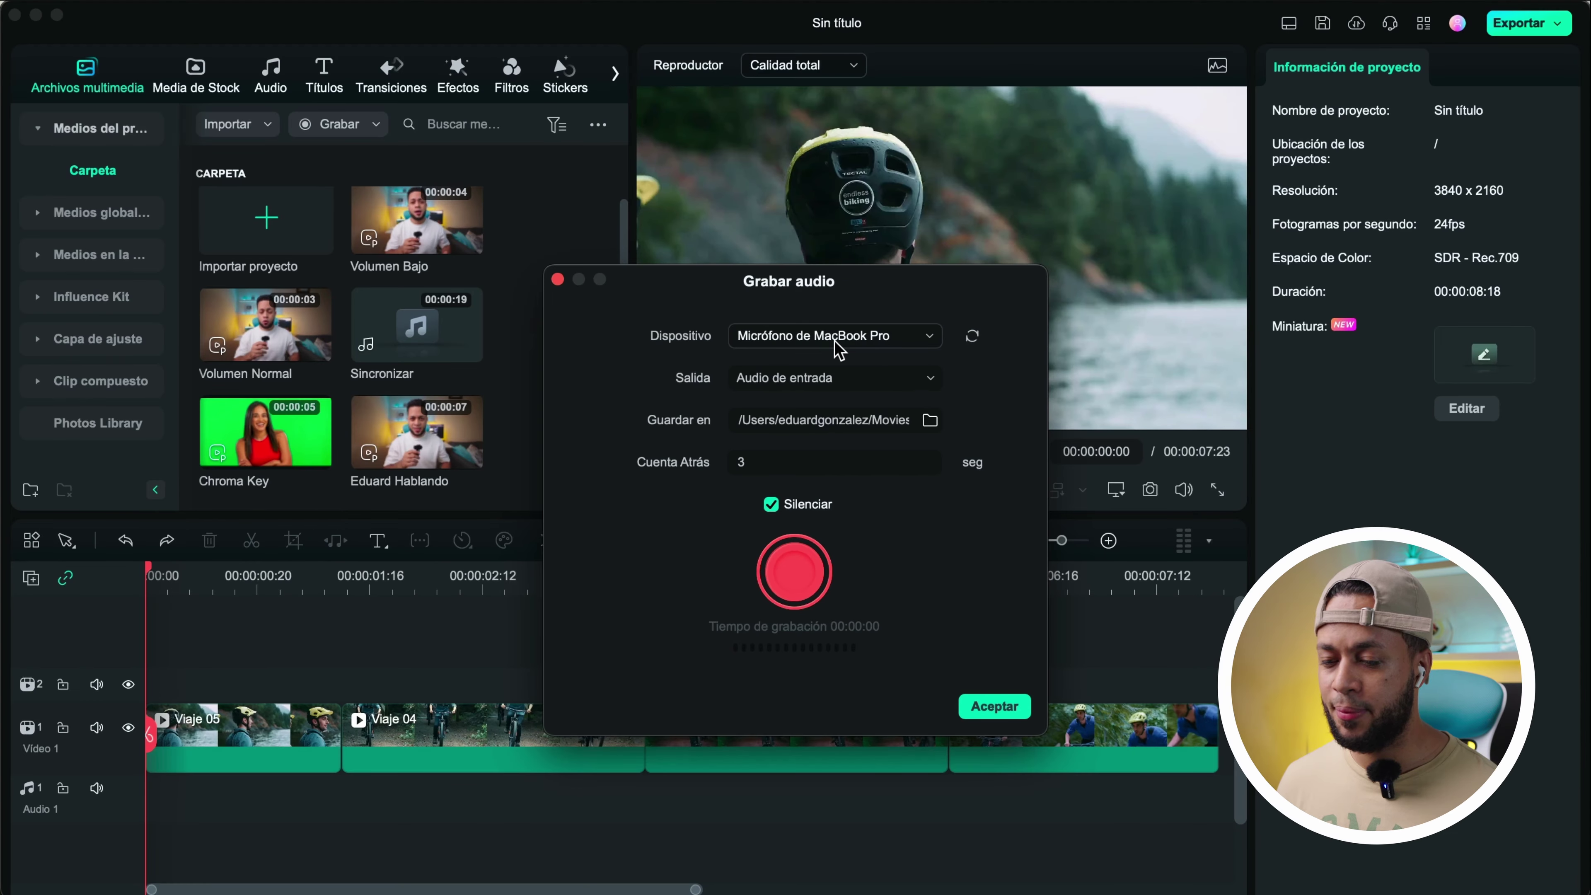
click(794, 586)
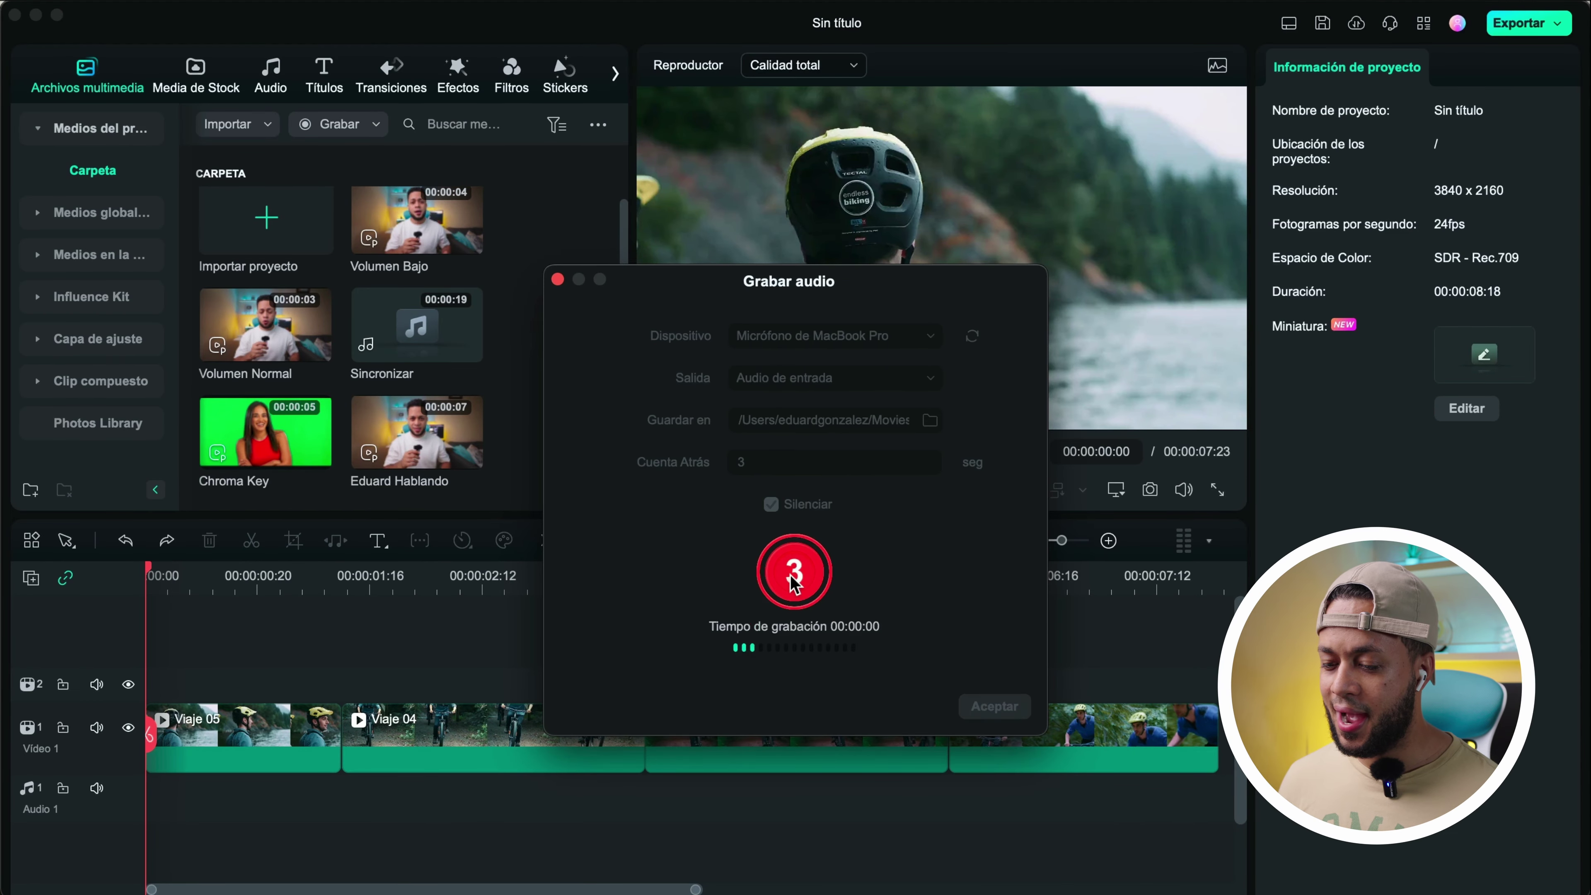
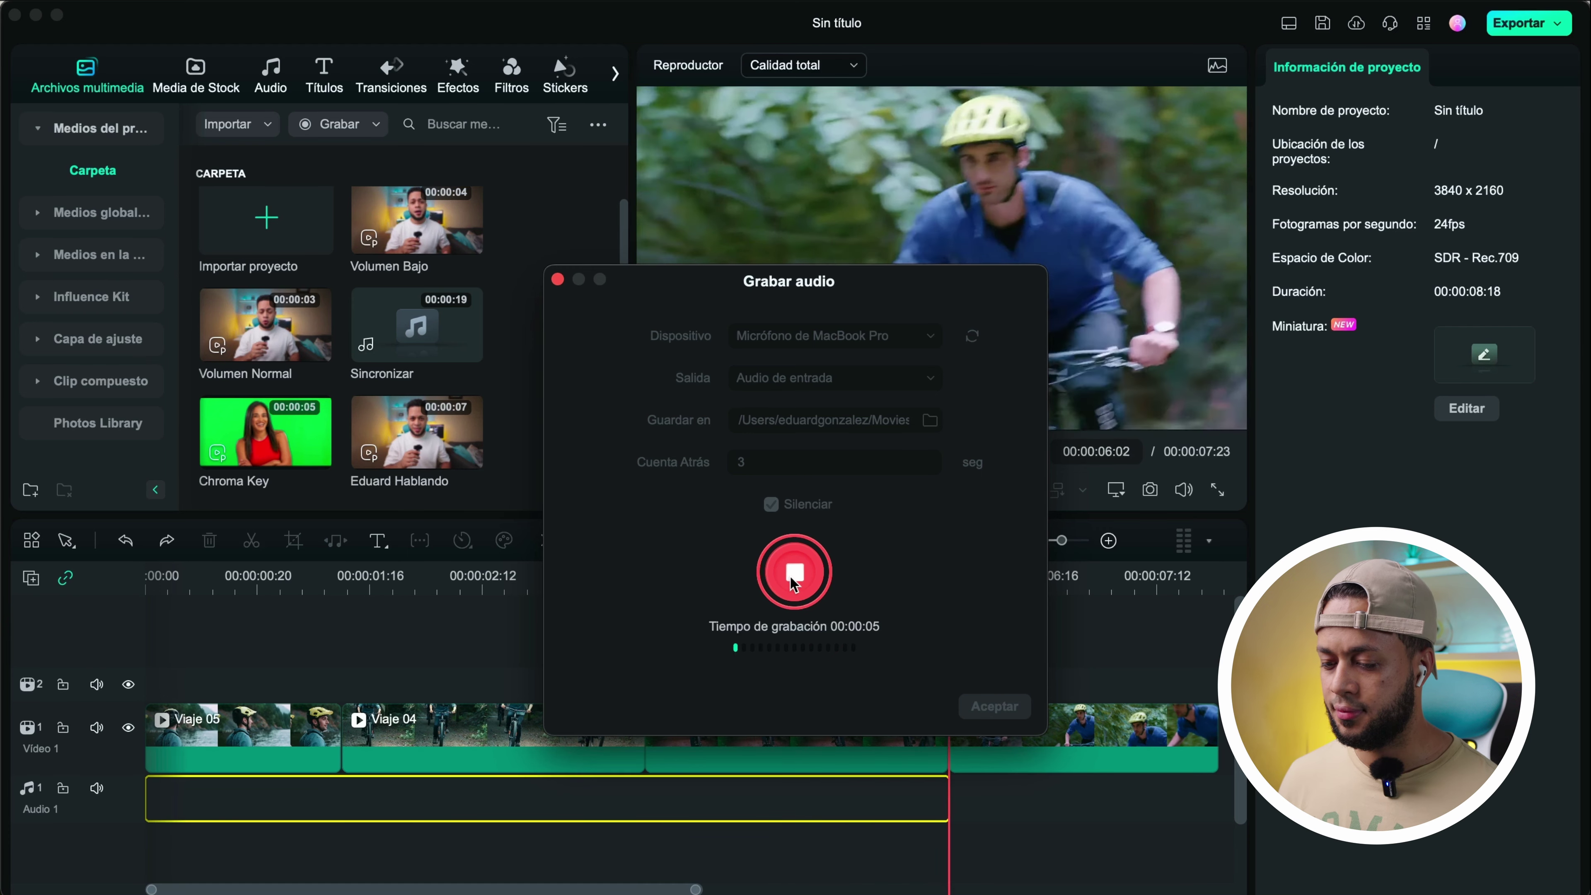
click(790, 578)
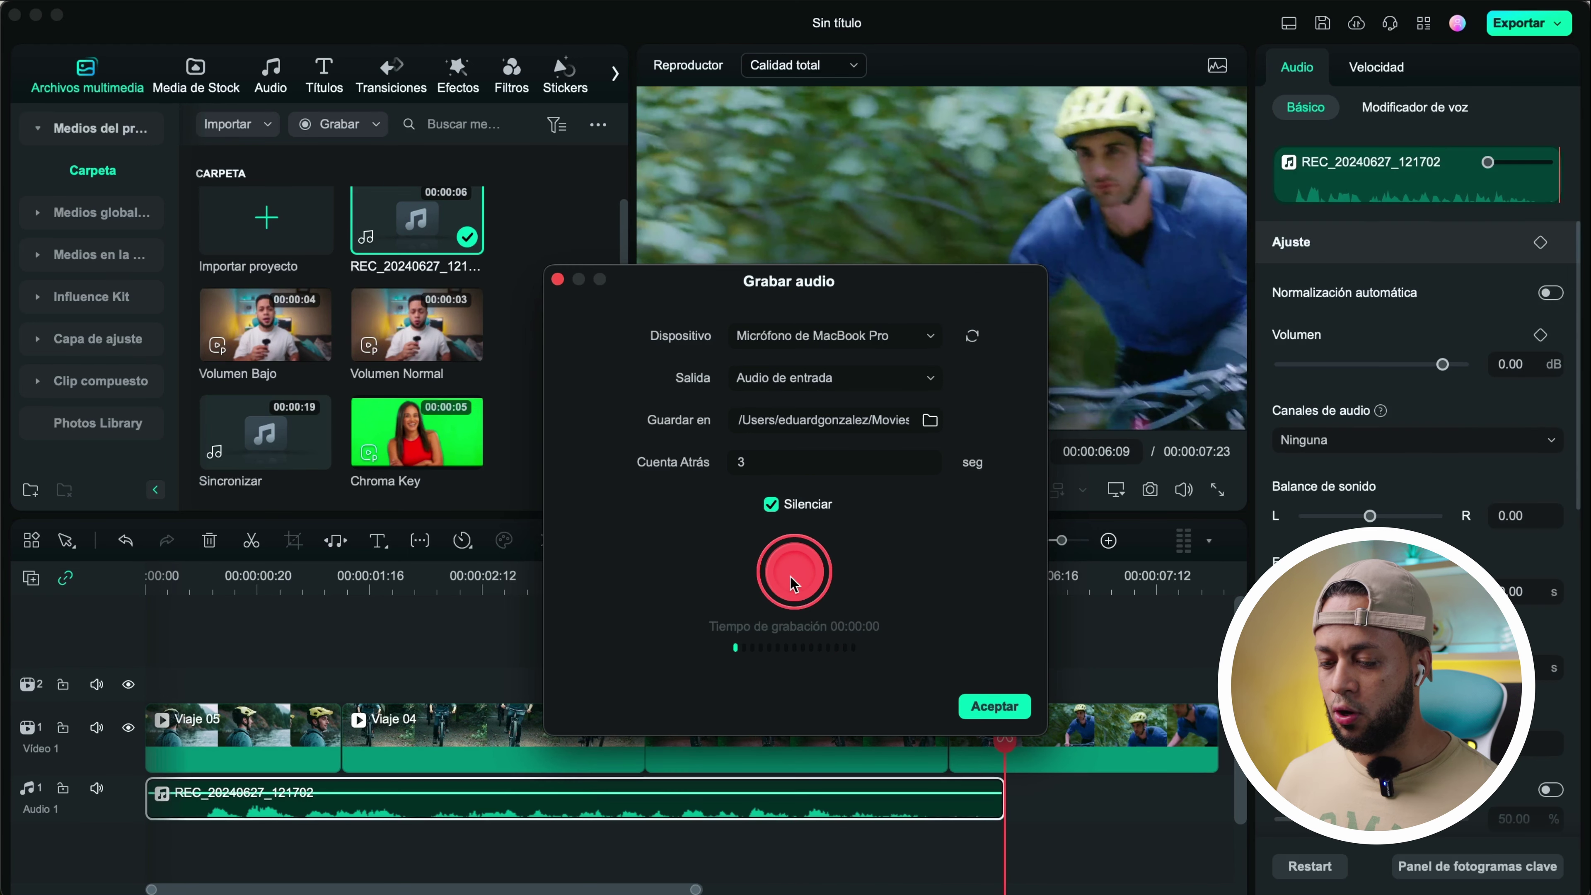
click(994, 707)
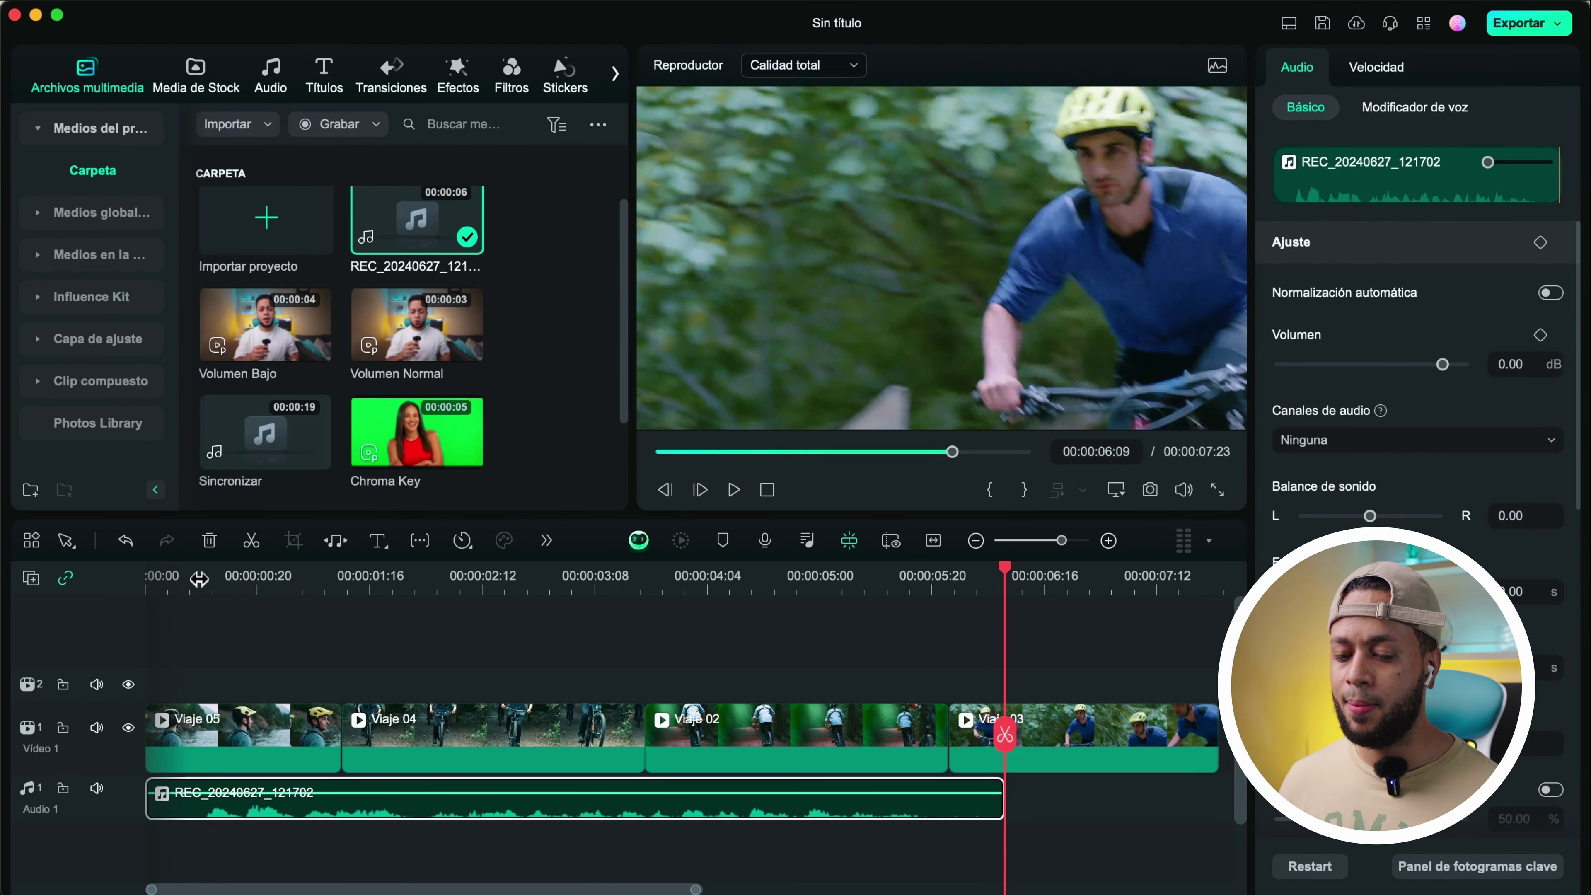
Listen to the recorded voice-over with the video from near the start, and delete its clip from the audio track
click(186, 578)
key(space)
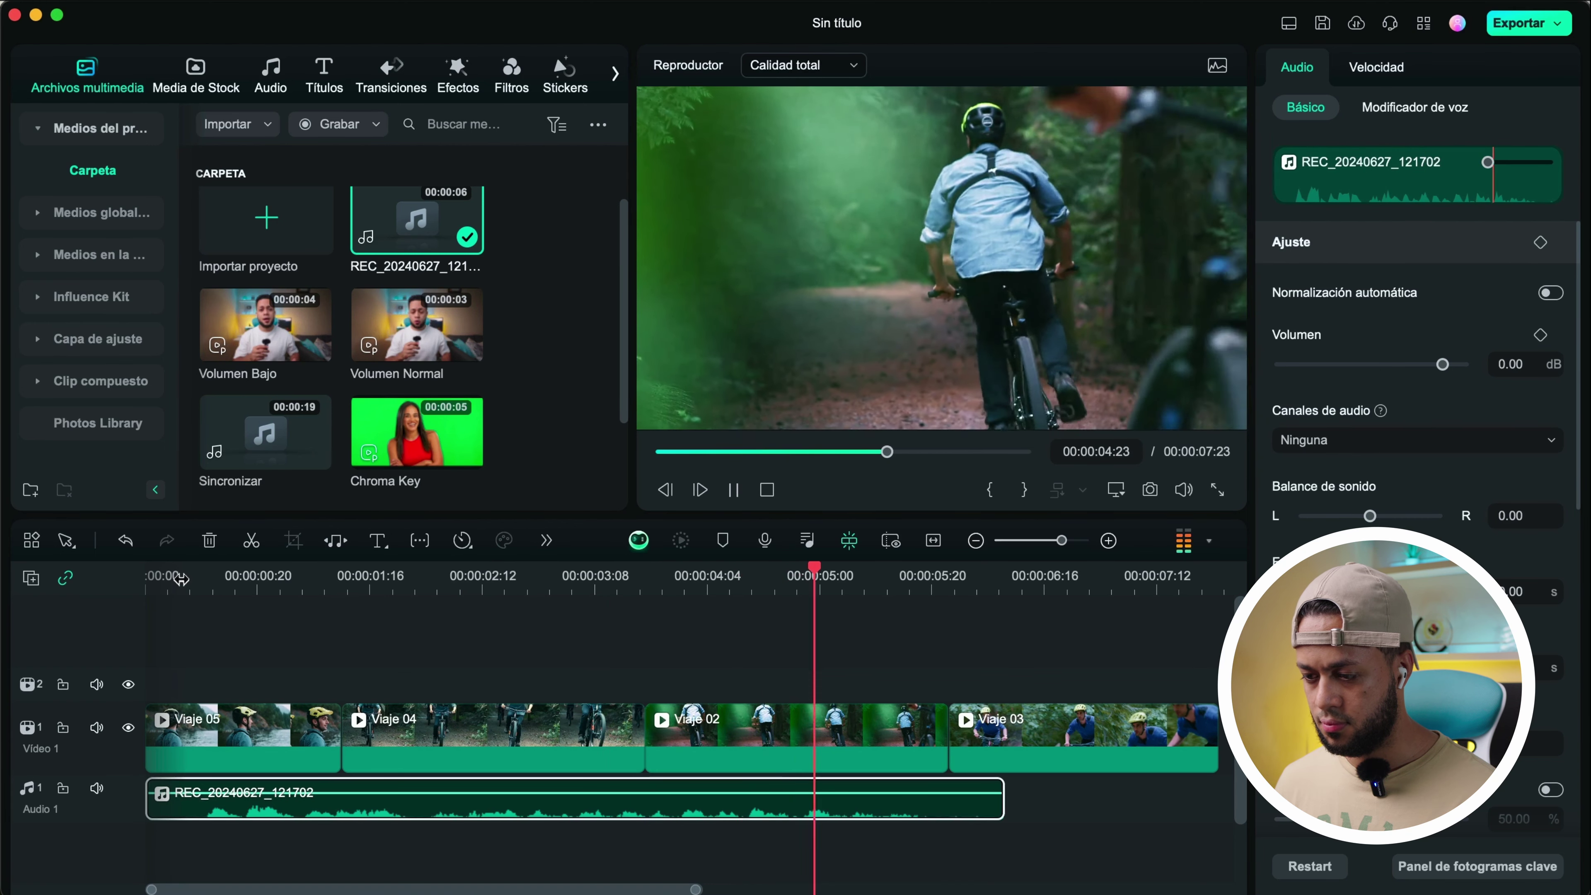
key(space)
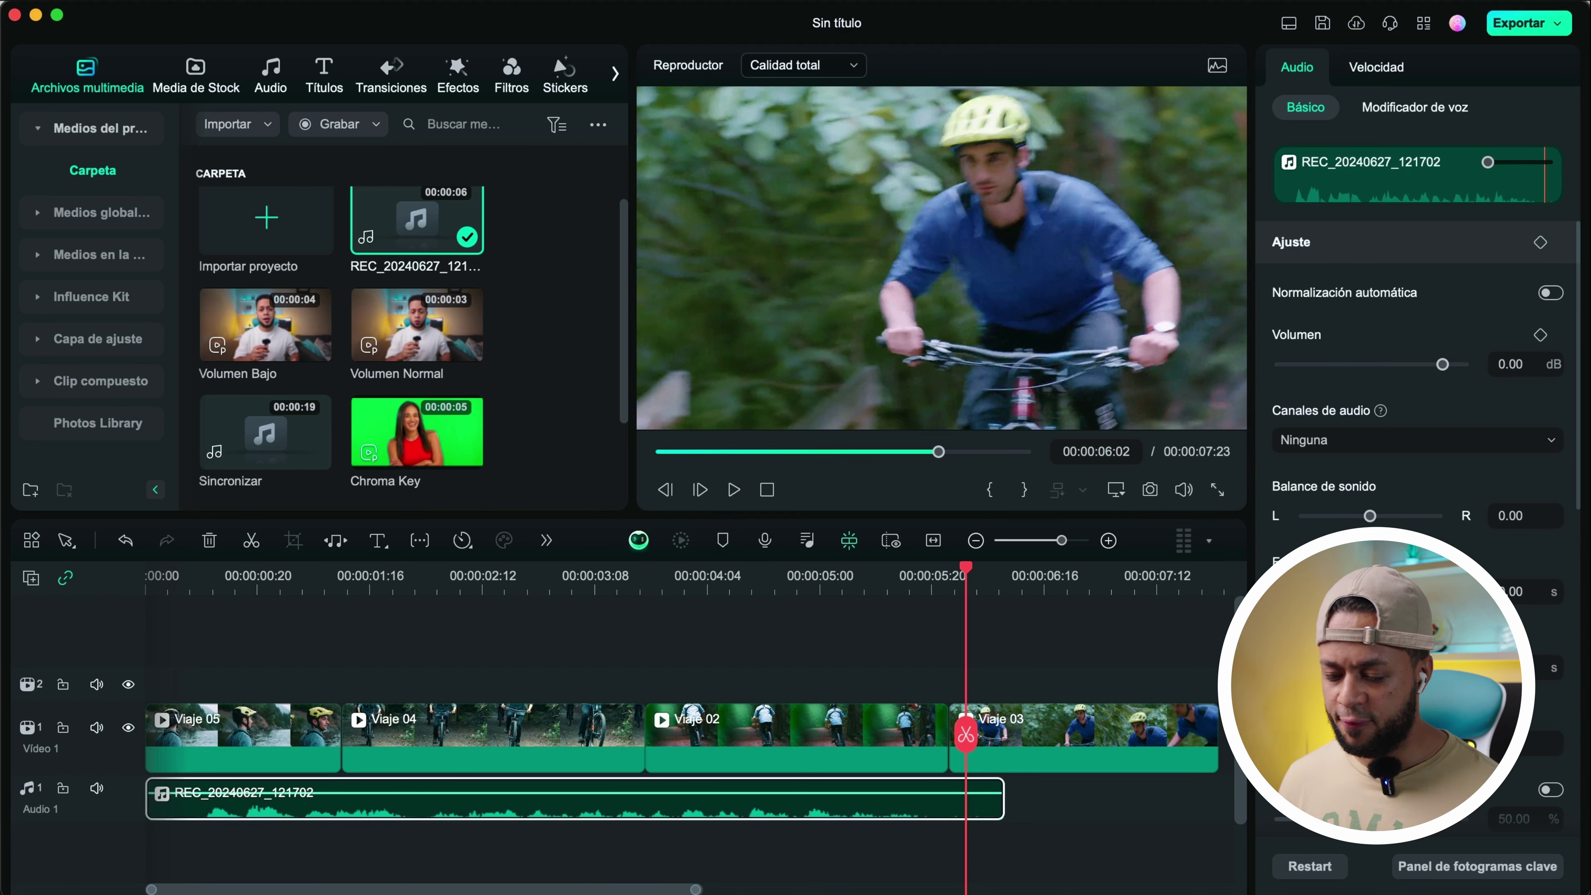
key(BackSpace)
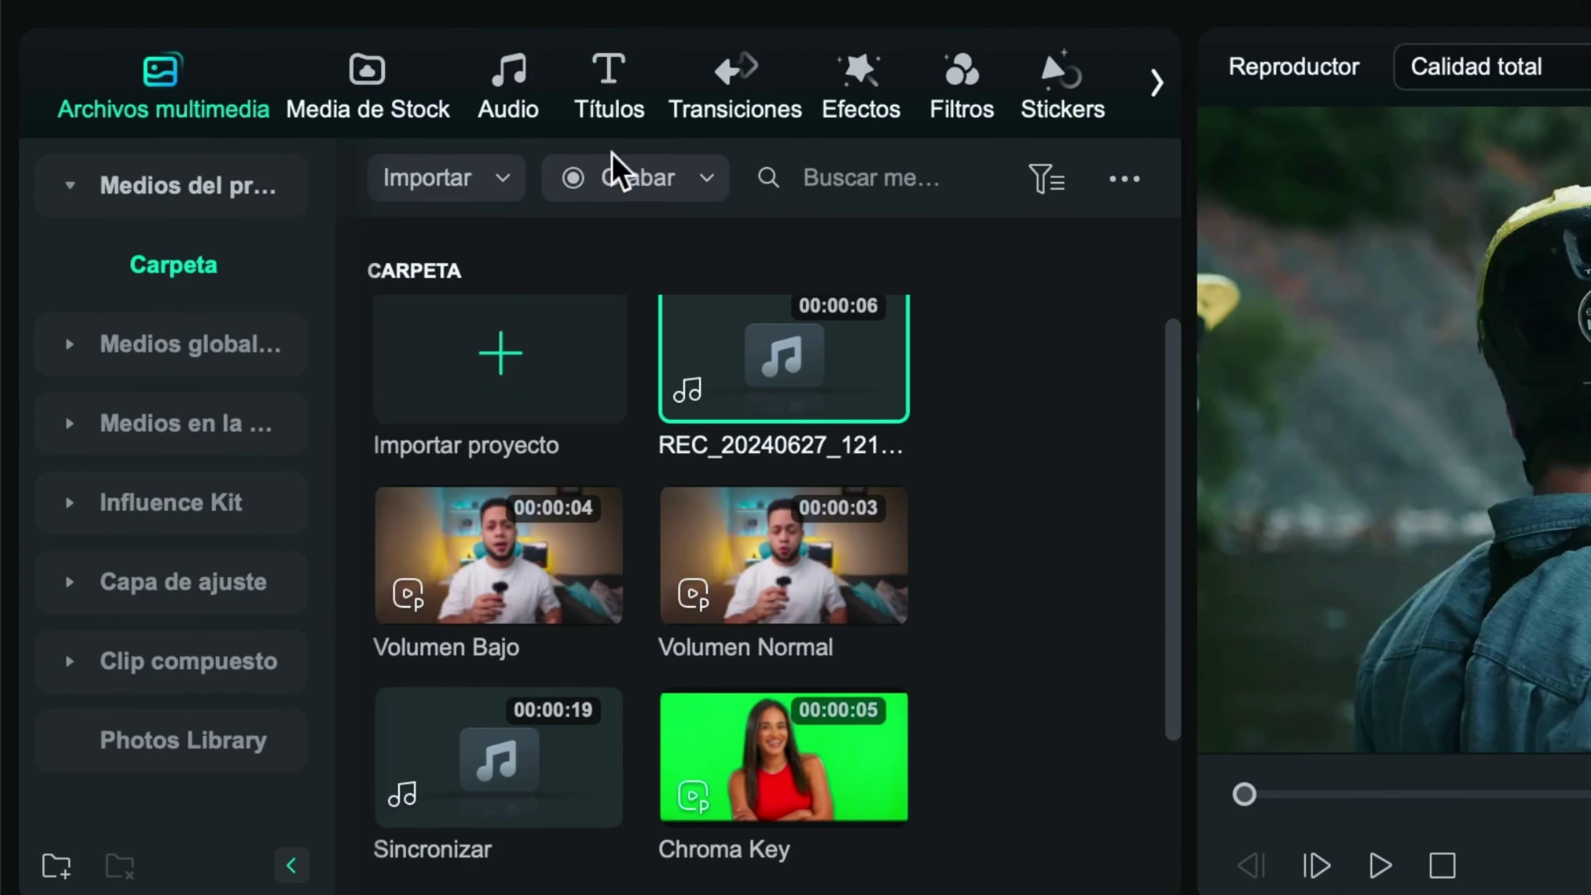
Add the Básico 5 title from the Texto simple category above the video clips at the start of the timeline
click(607, 88)
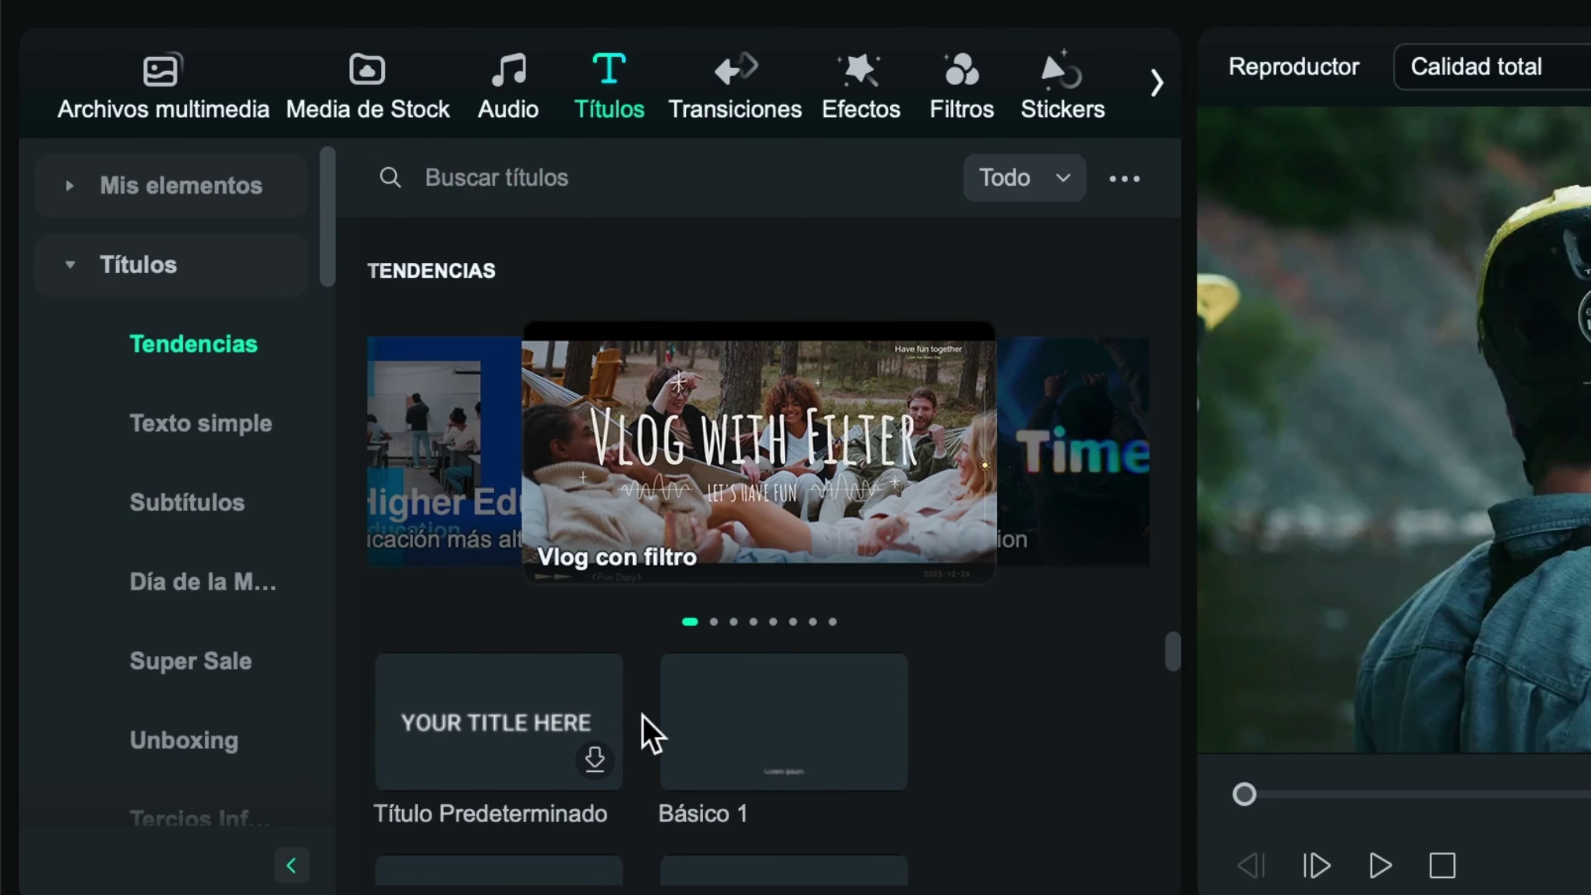
scroll(642, 736, down, 10)
scroll(645, 734, up, 5)
scroll(645, 733, up, 5)
click(187, 432)
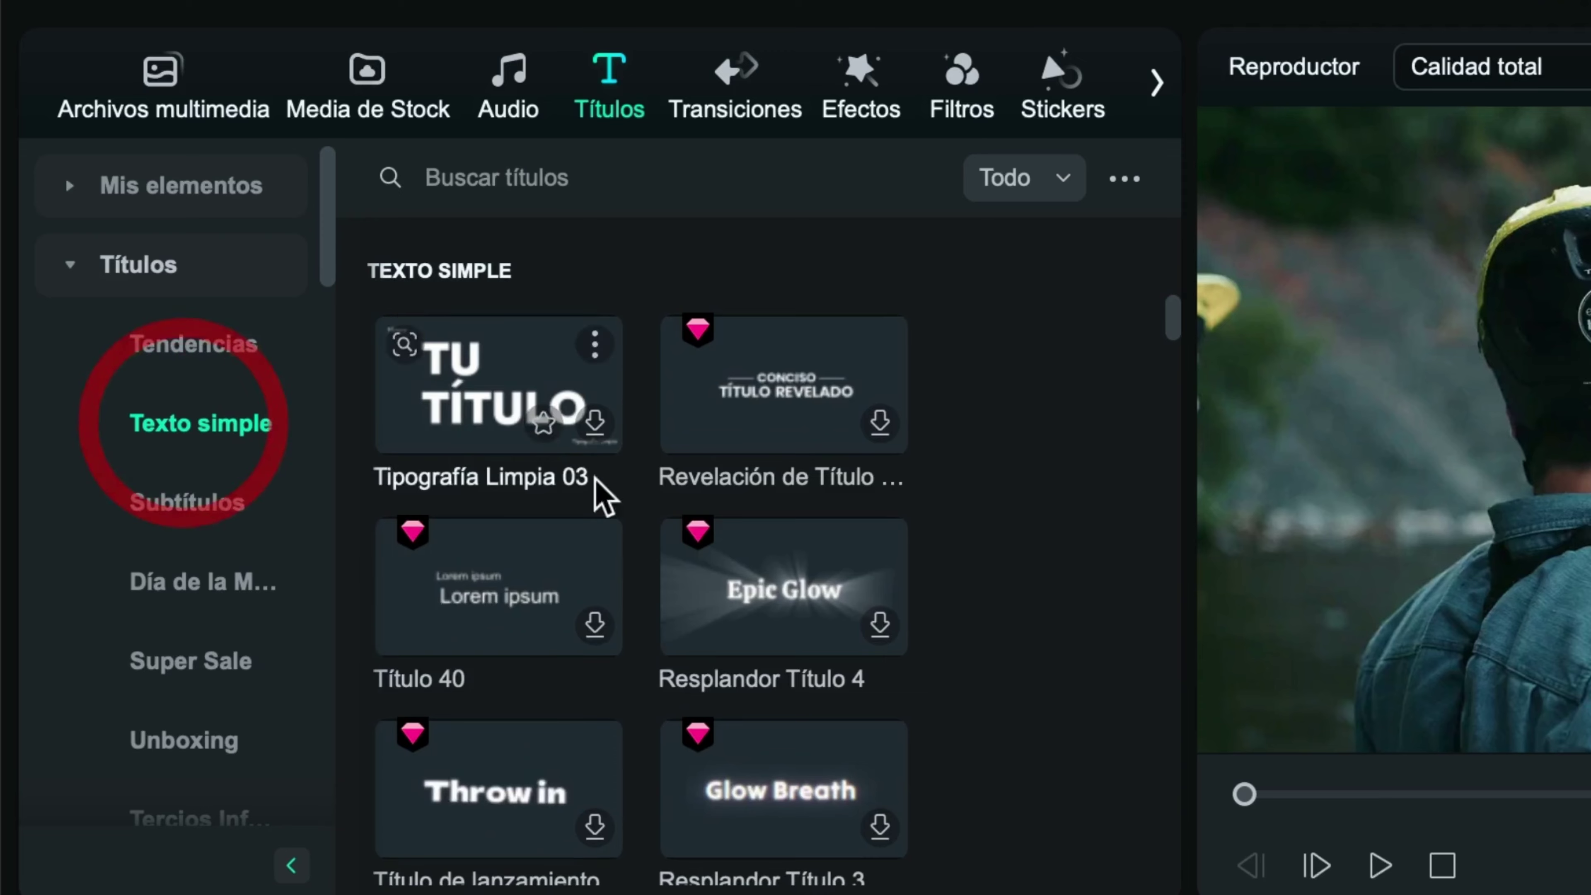
scroll(595, 541, down, 5)
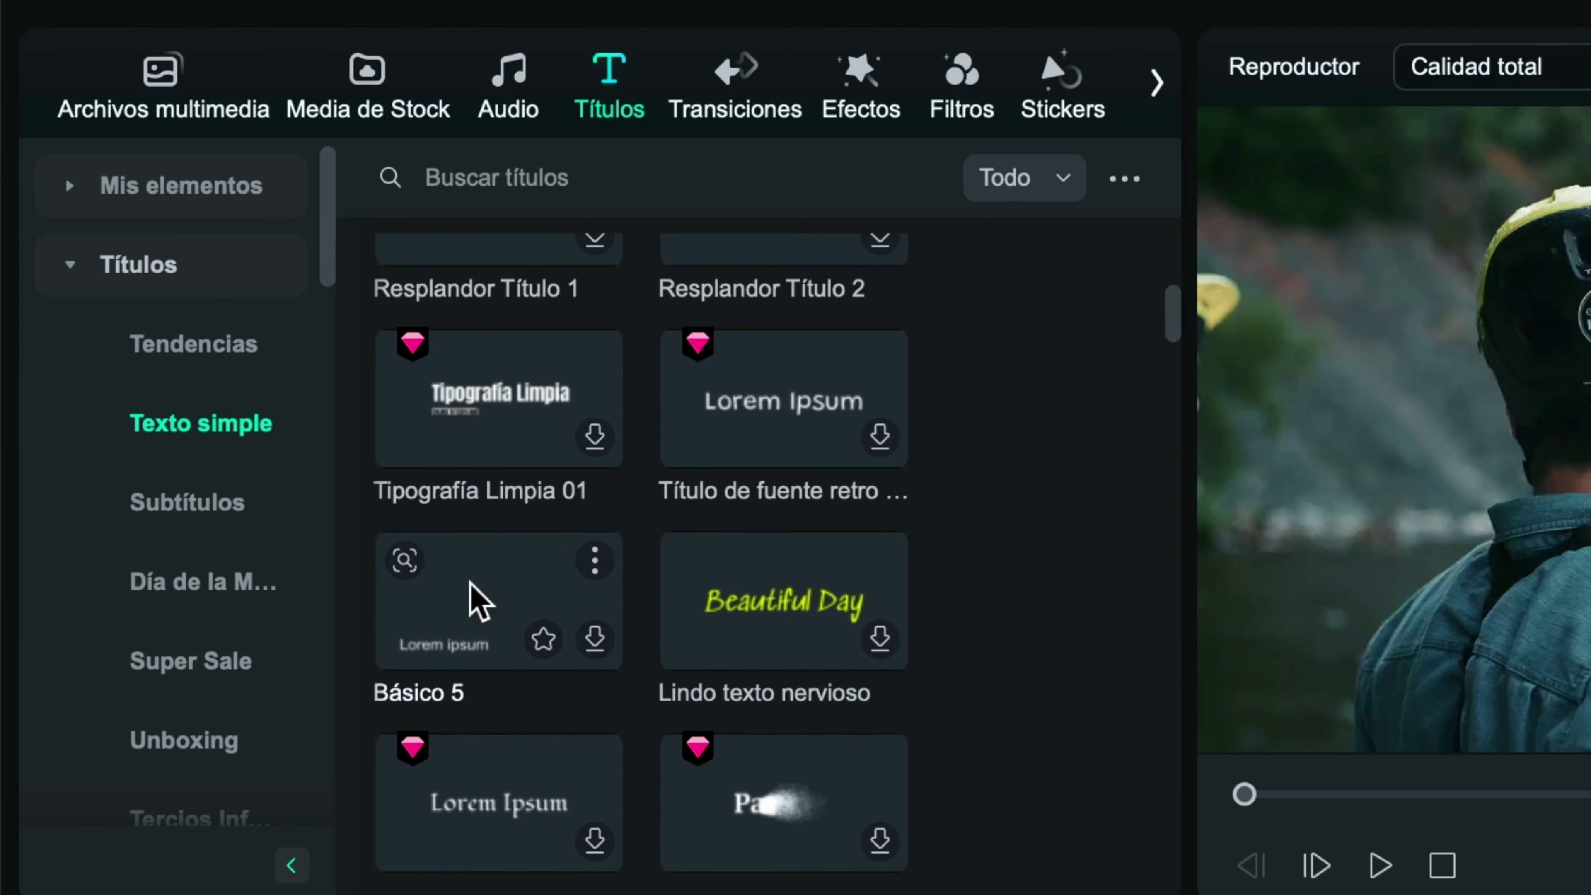
drag(479, 601, 150, 645)
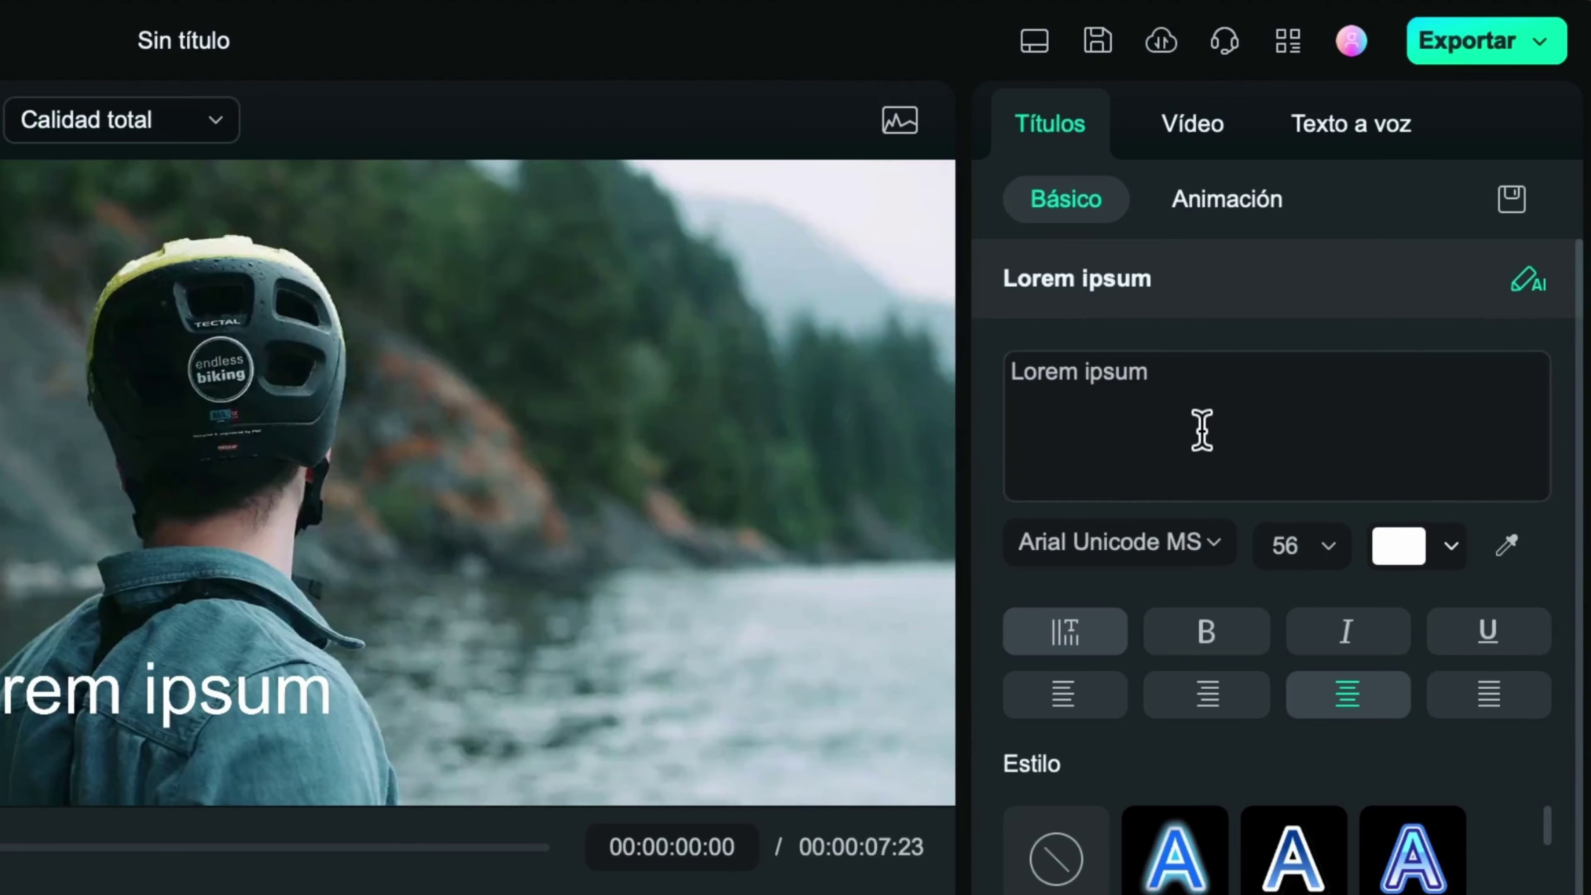
Replace the title's placeholder text with "Ciclismo"
triple_click(1365, 223)
click(1088, 184)
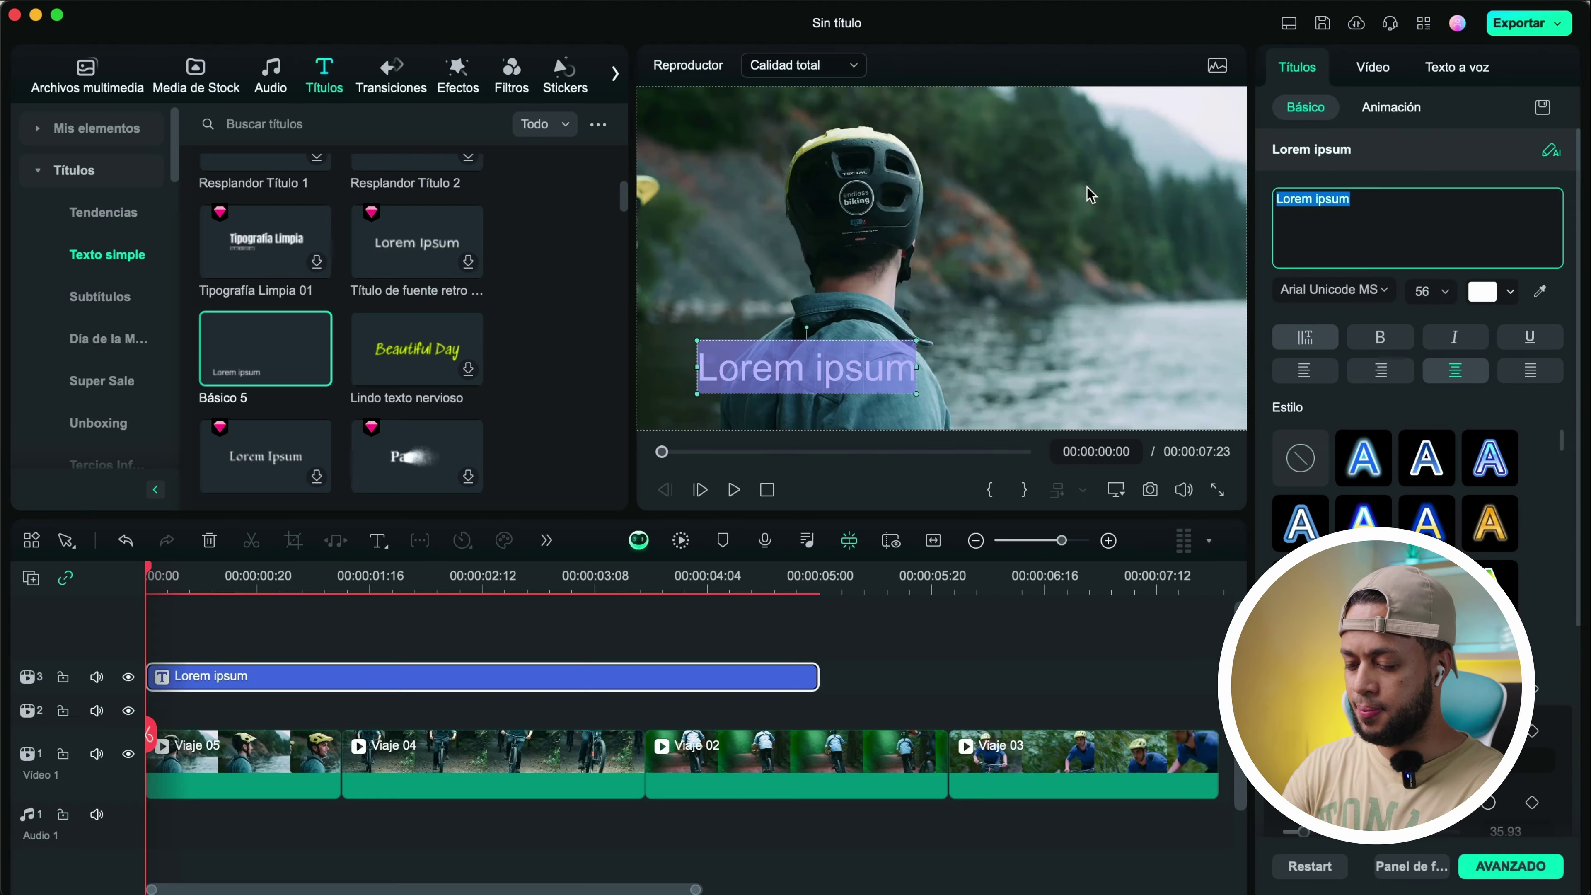
text(Cis)
key(BackSpace)
text(clismo)
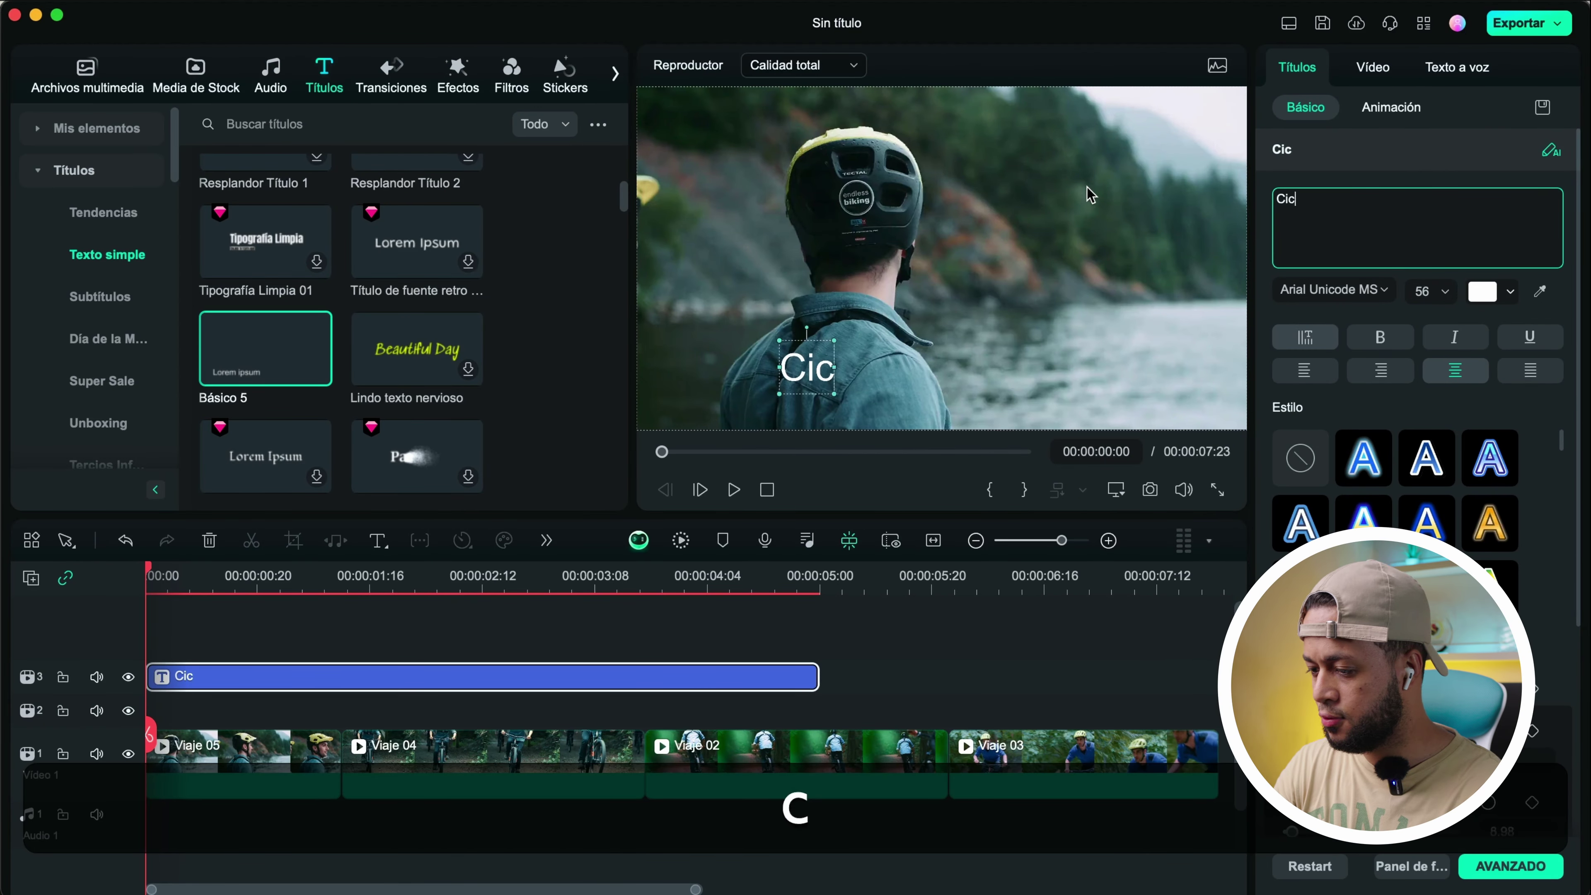
Try bold and italic formatting on the Ciclismo title and open its list of fonts
click(1381, 336)
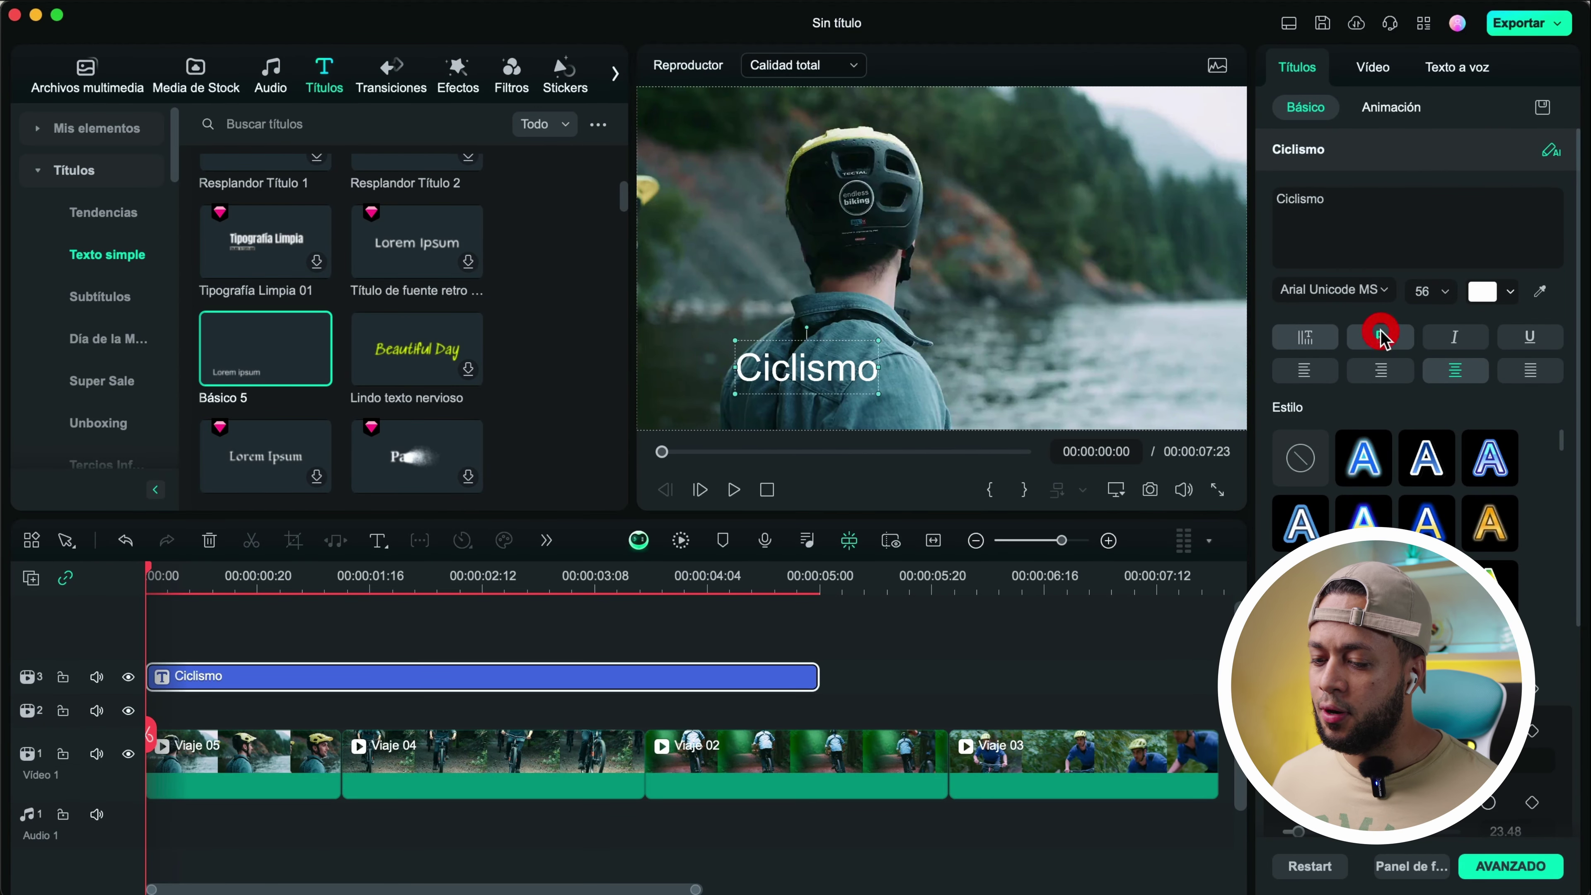
click(1456, 344)
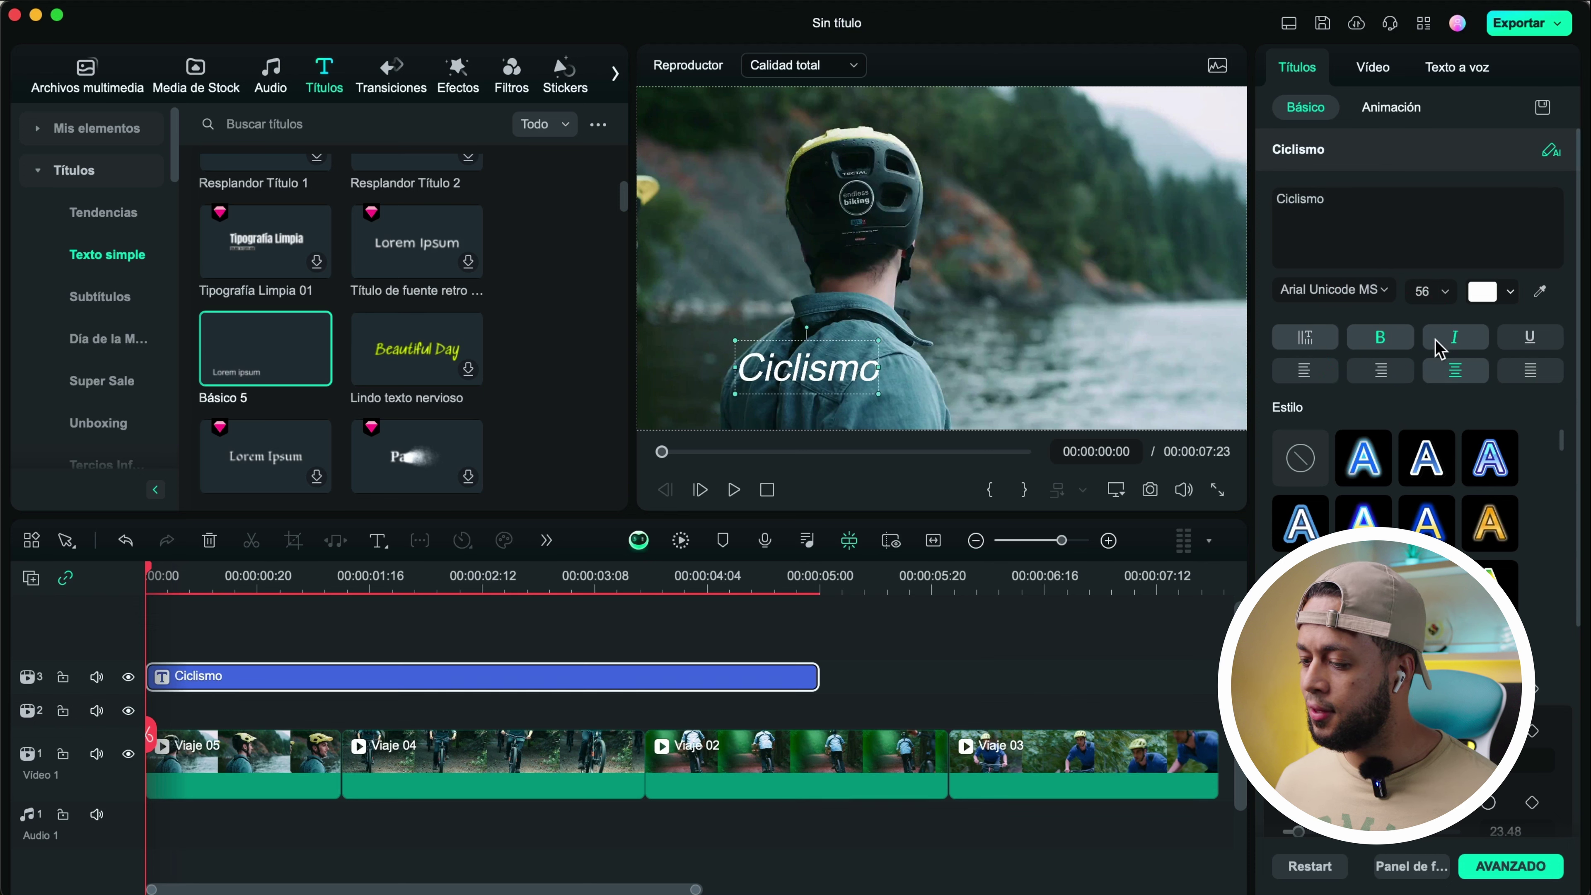
click(1439, 348)
click(1384, 290)
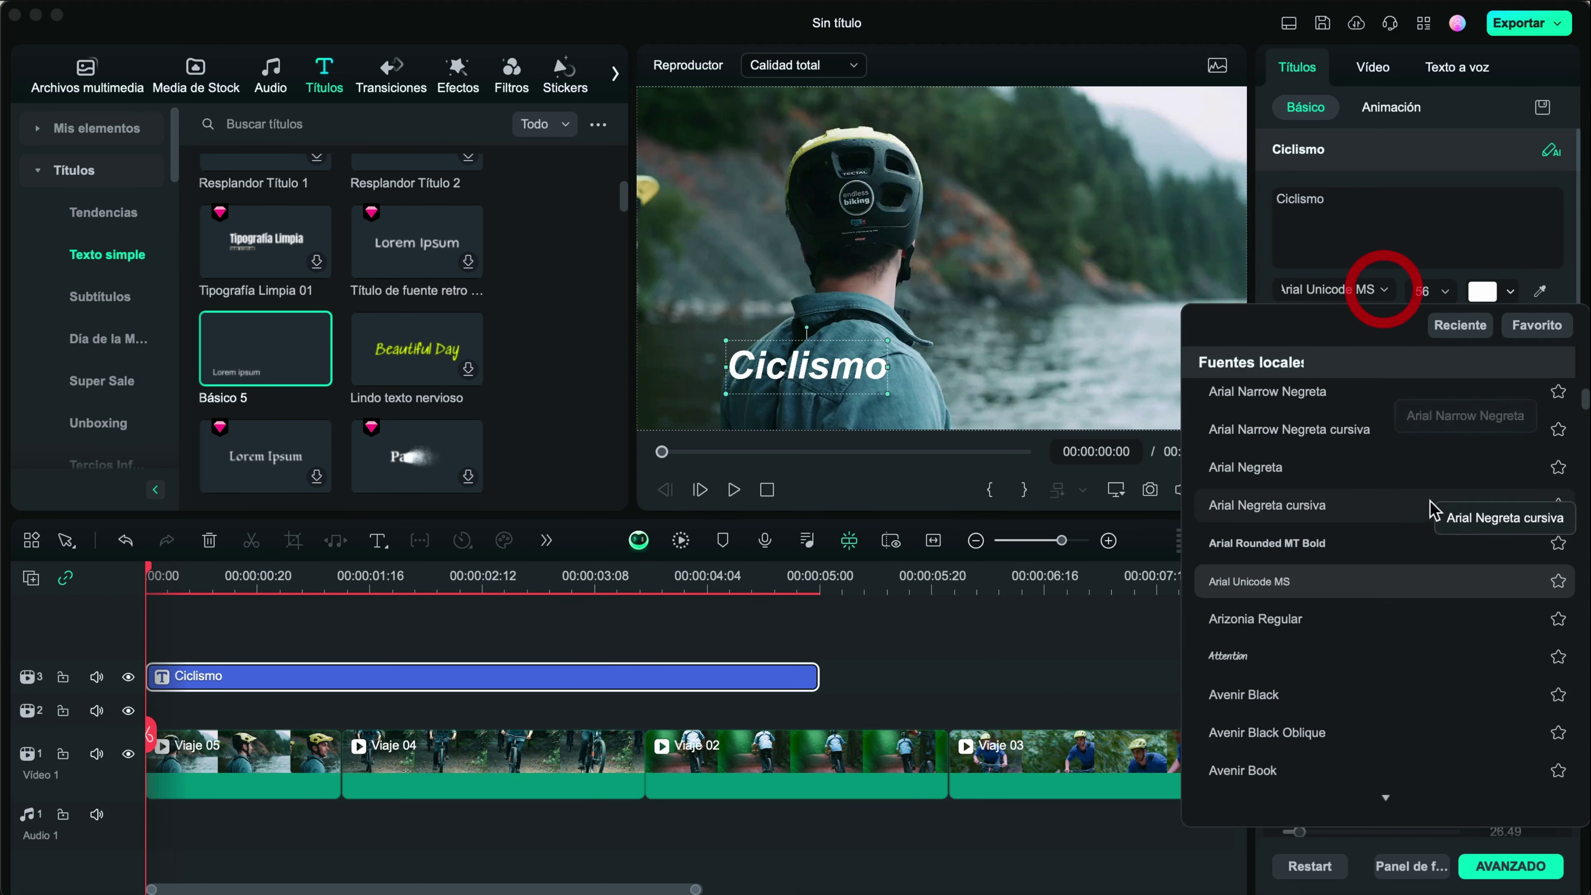
Try a dark green text color on the Ciclismo title and set it back to white
click(1482, 290)
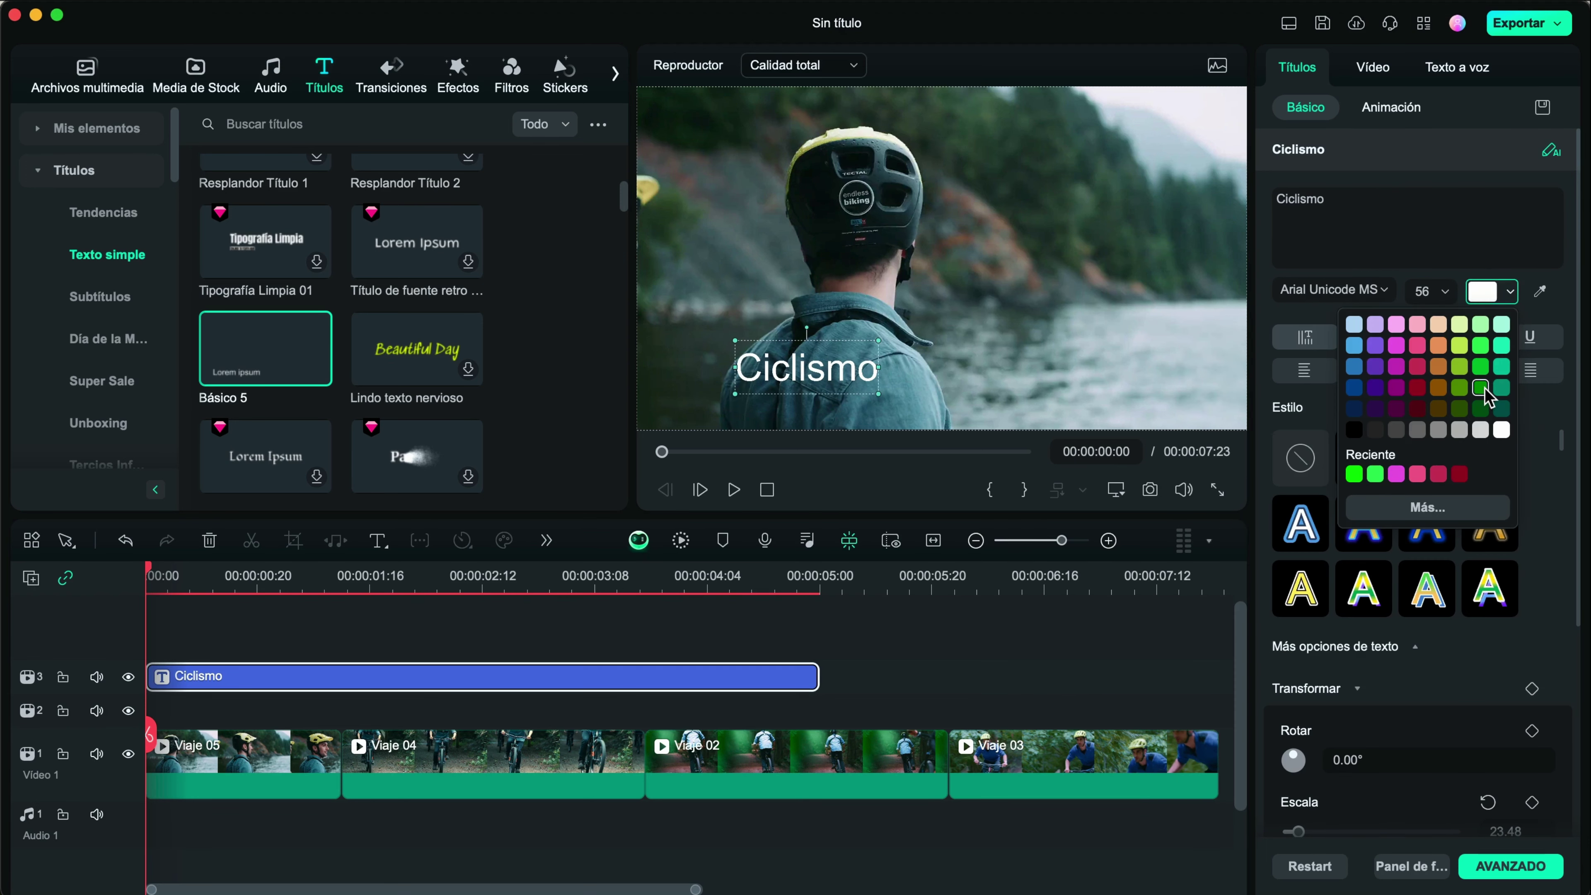
click(1481, 388)
click(1490, 299)
click(1501, 426)
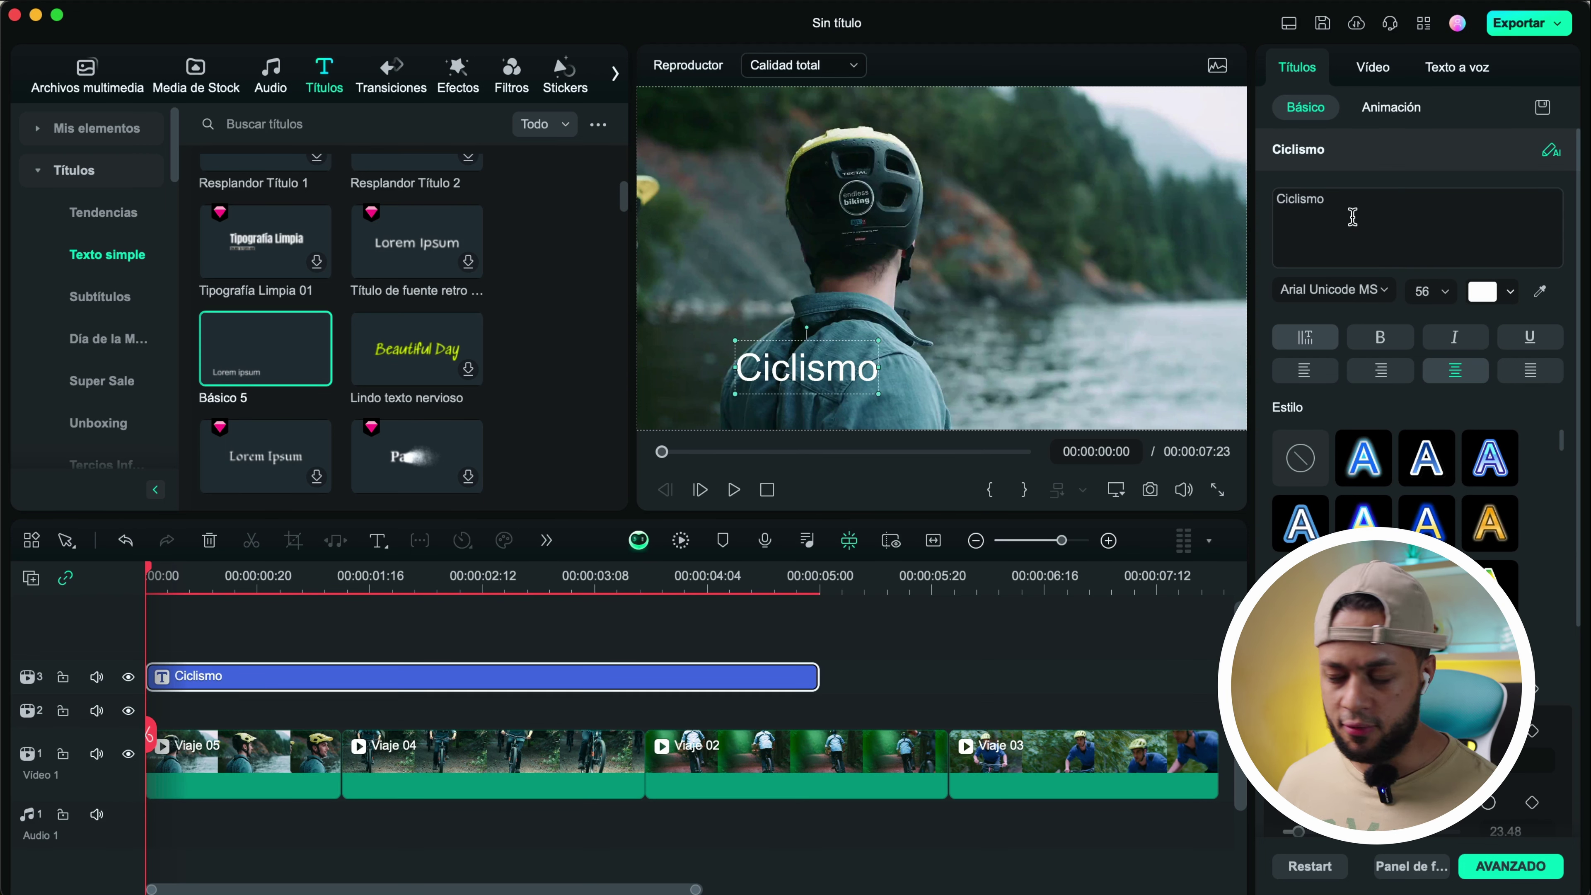
Replace the title text by pasting "Este es un audio de inteligencia artificial sobre el ciclismo hecho con Filmora"
drag(1352, 217, 1239, 200)
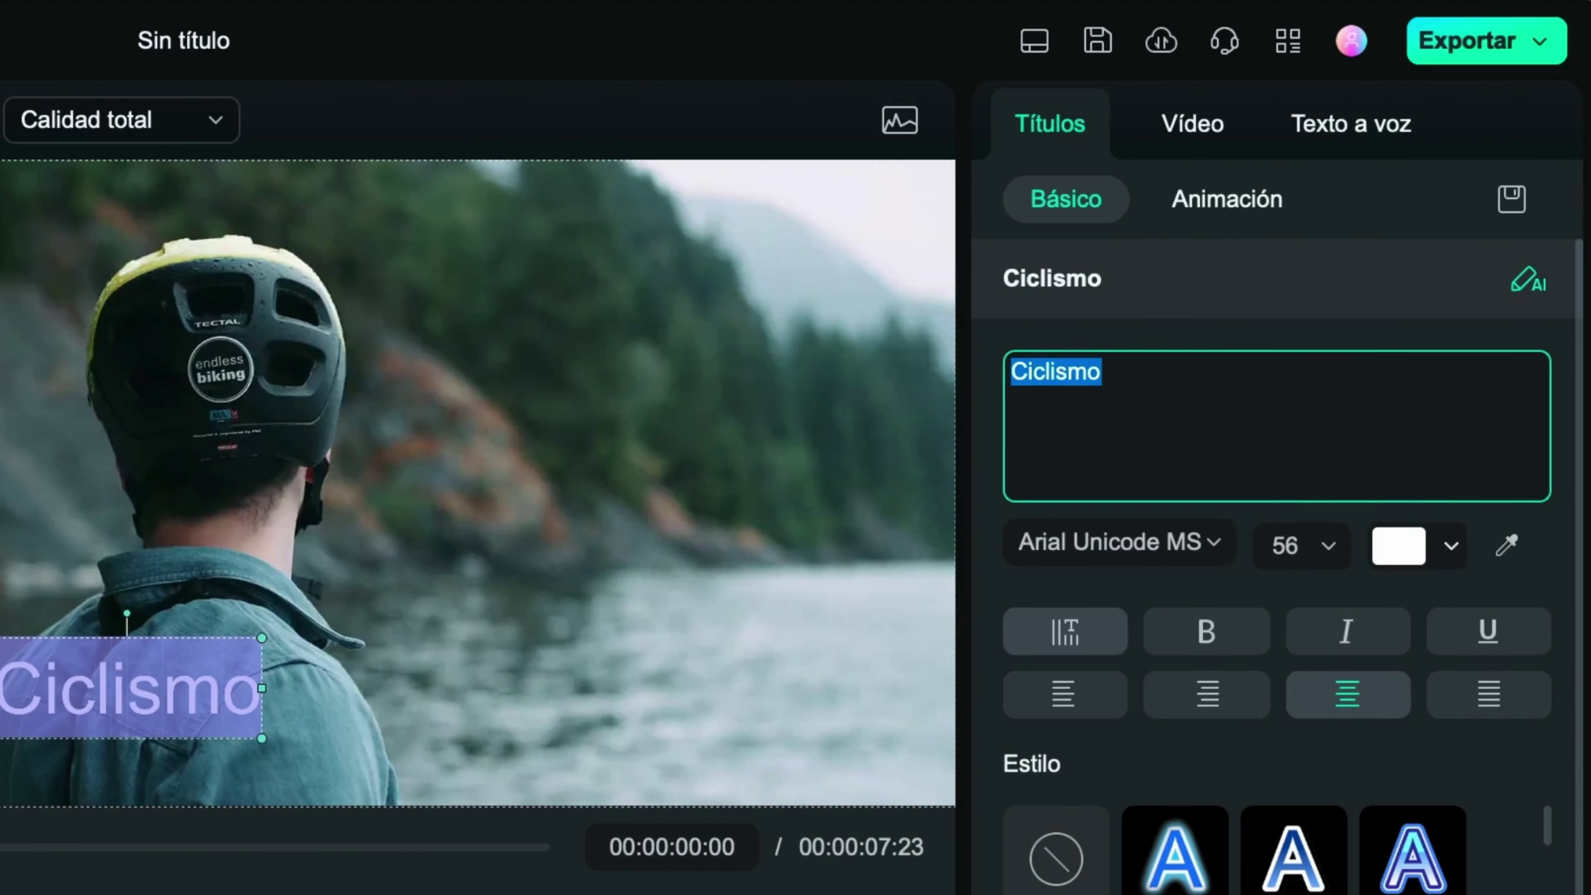
right_click(1341, 204)
click(1209, 521)
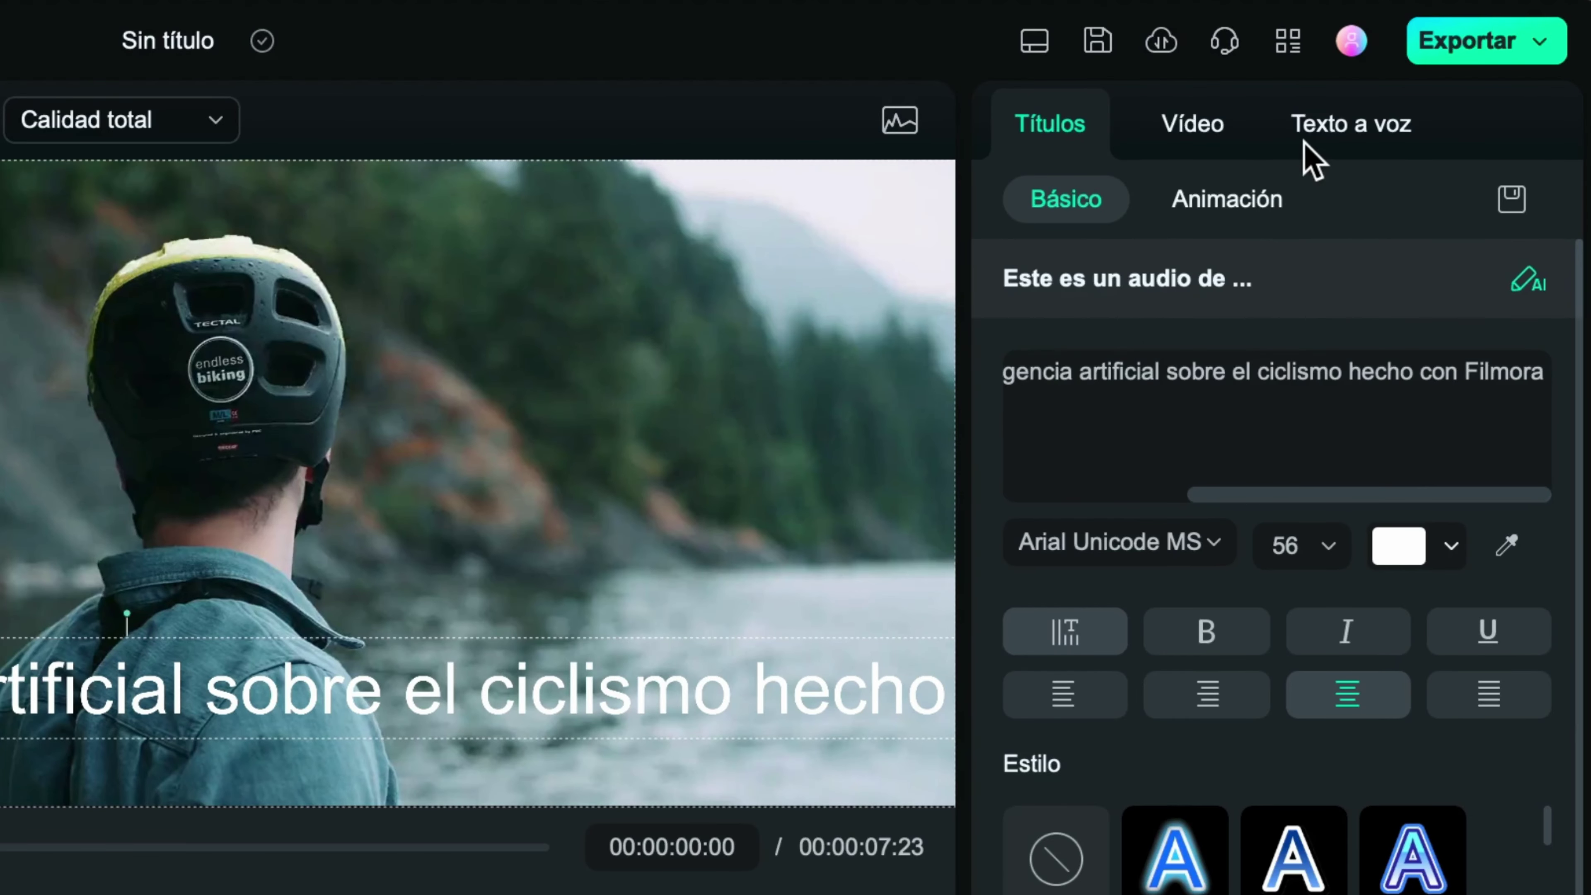
Set the title's text-to-speech language to Español (Estados Unidos)
click(1304, 144)
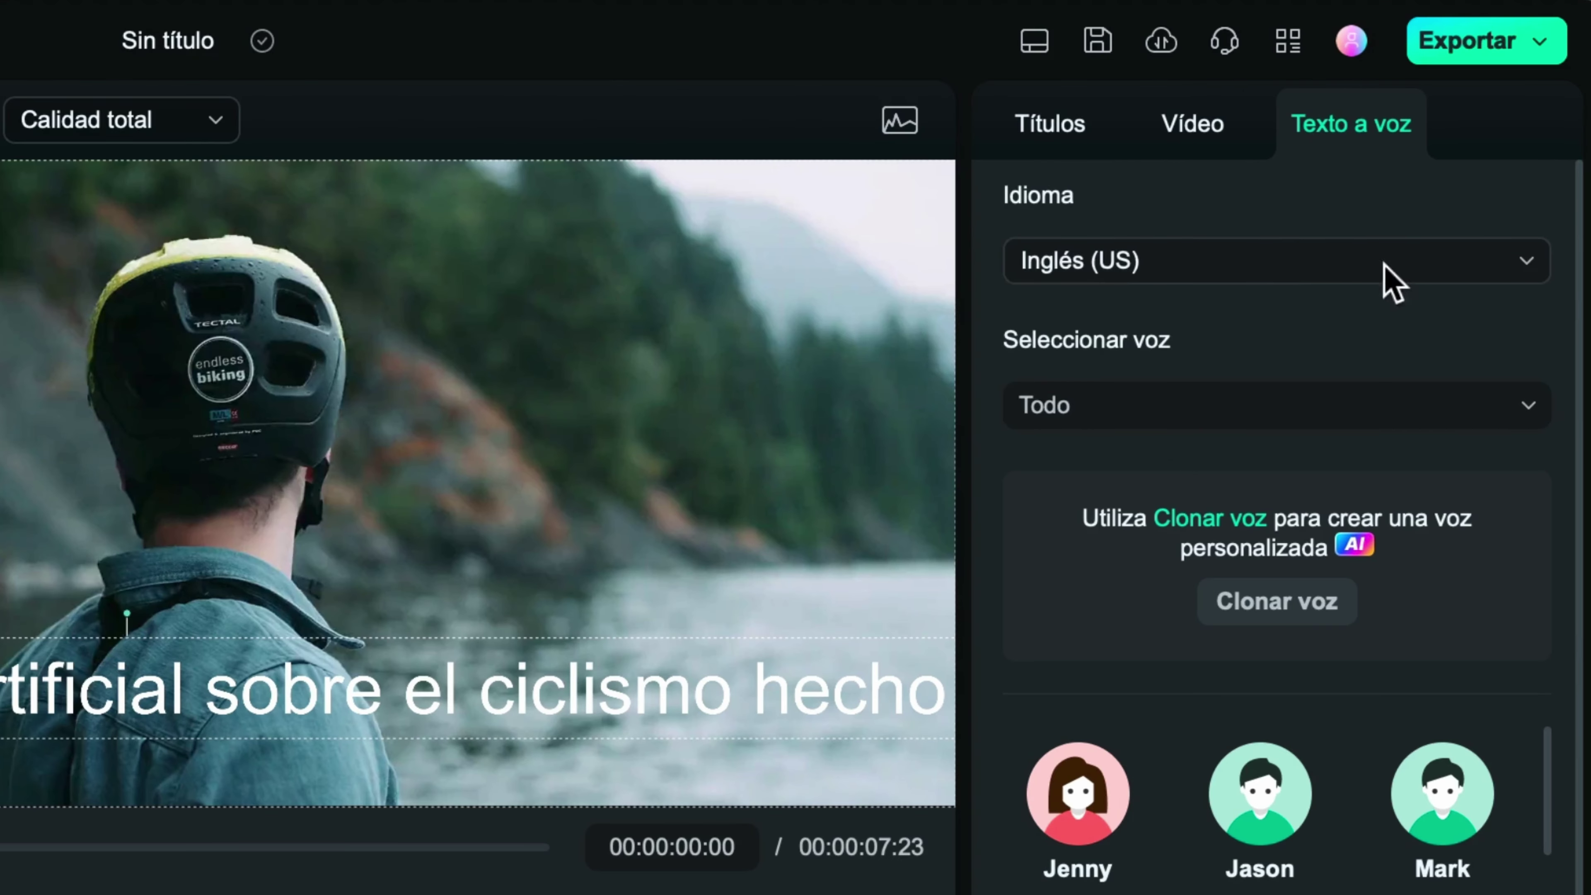
click(1410, 261)
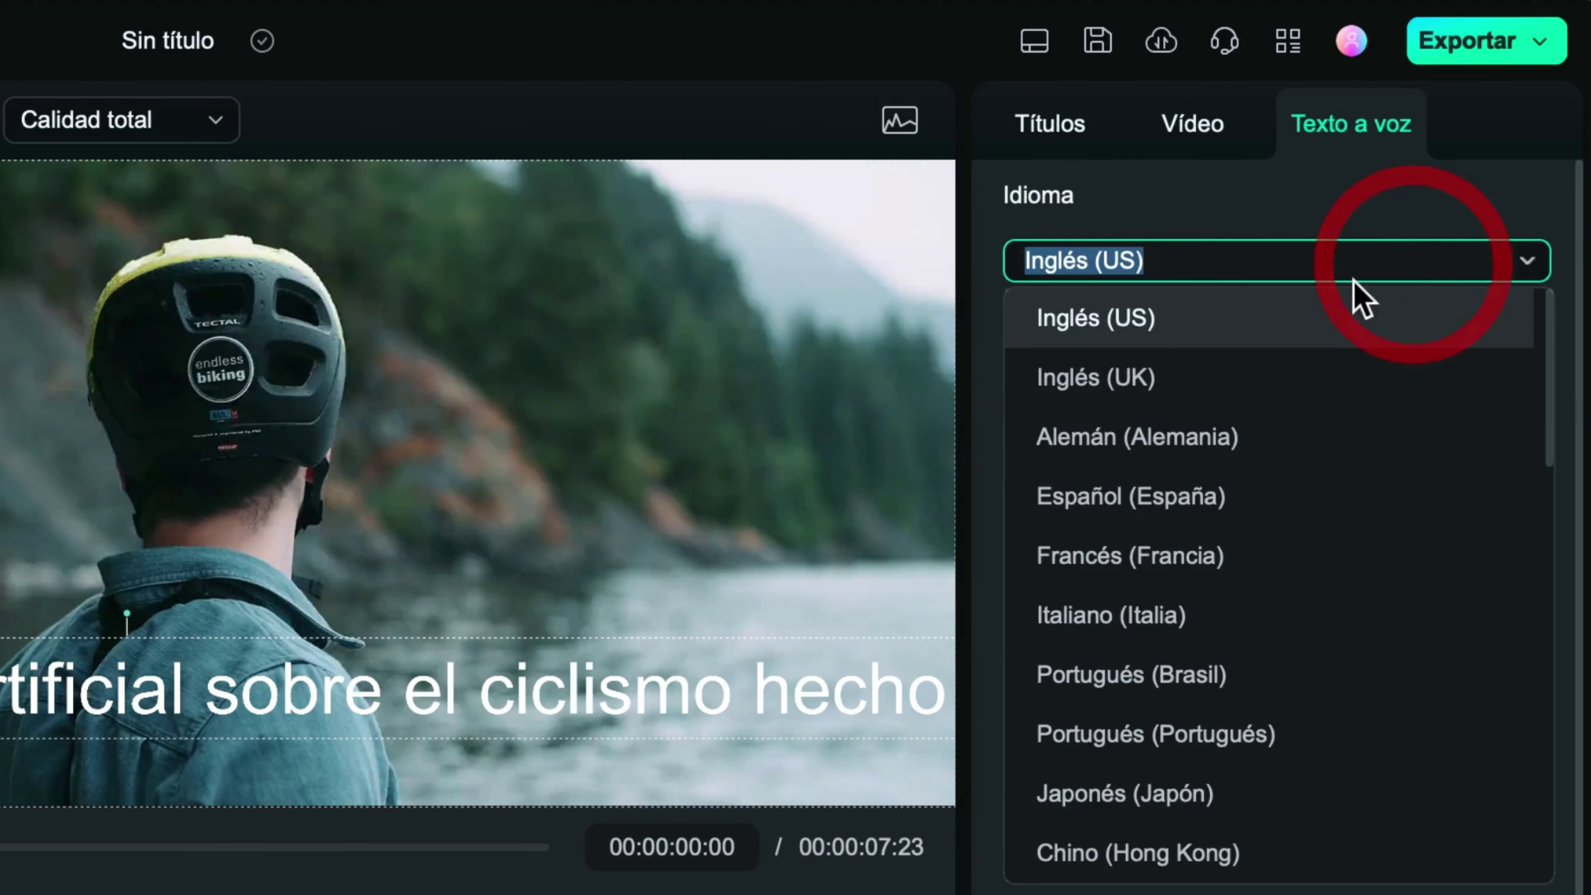
scroll(1236, 590, down, 10)
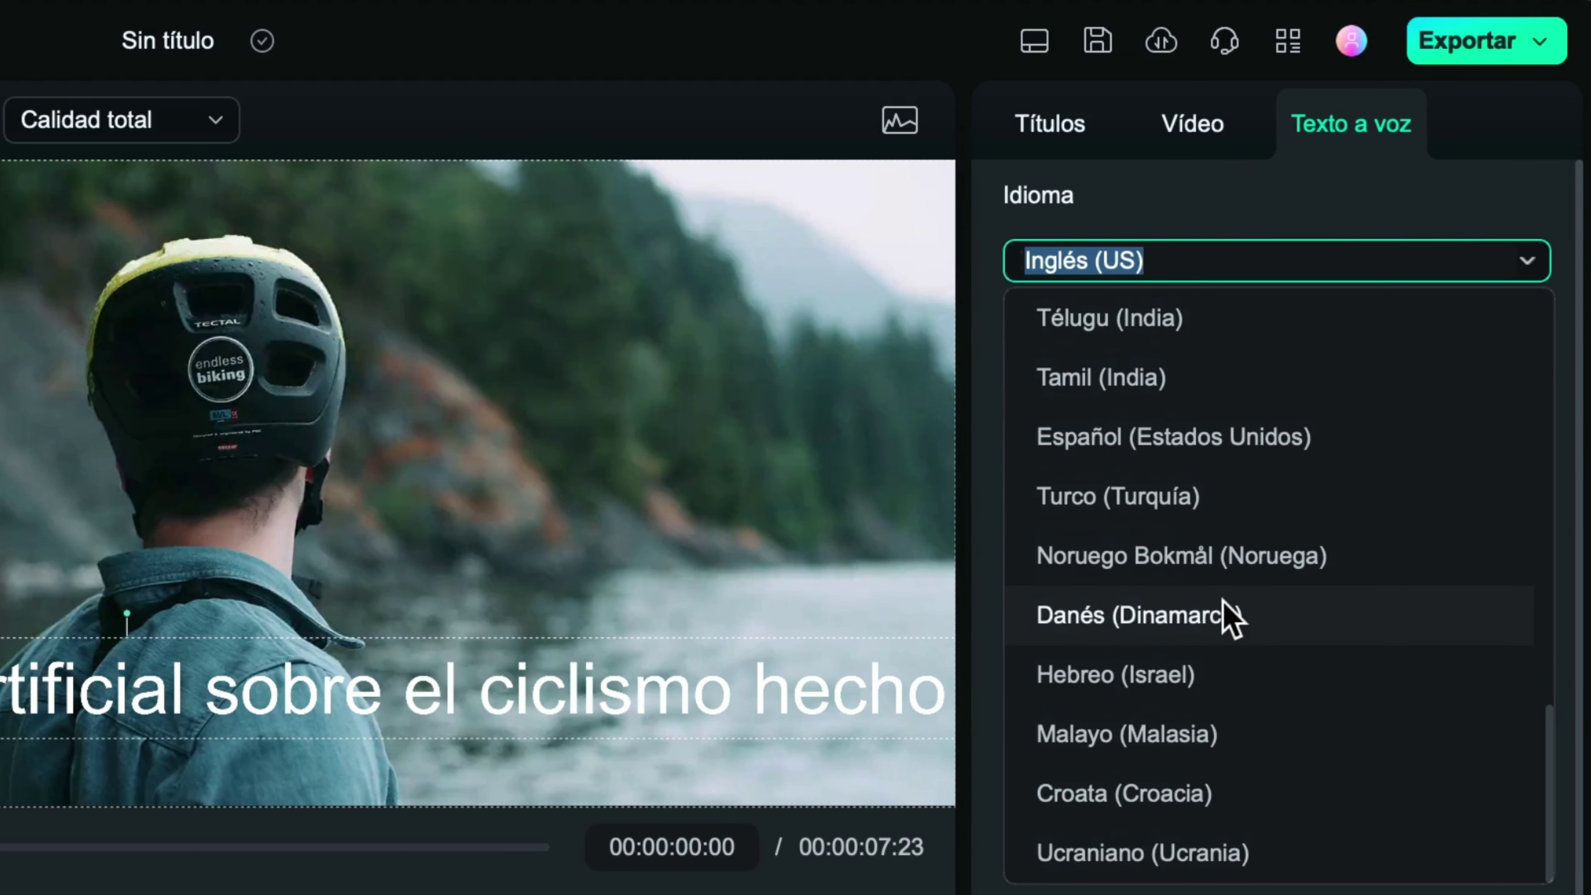
scroll(1225, 611, up, 5)
scroll(1228, 617, down, 5)
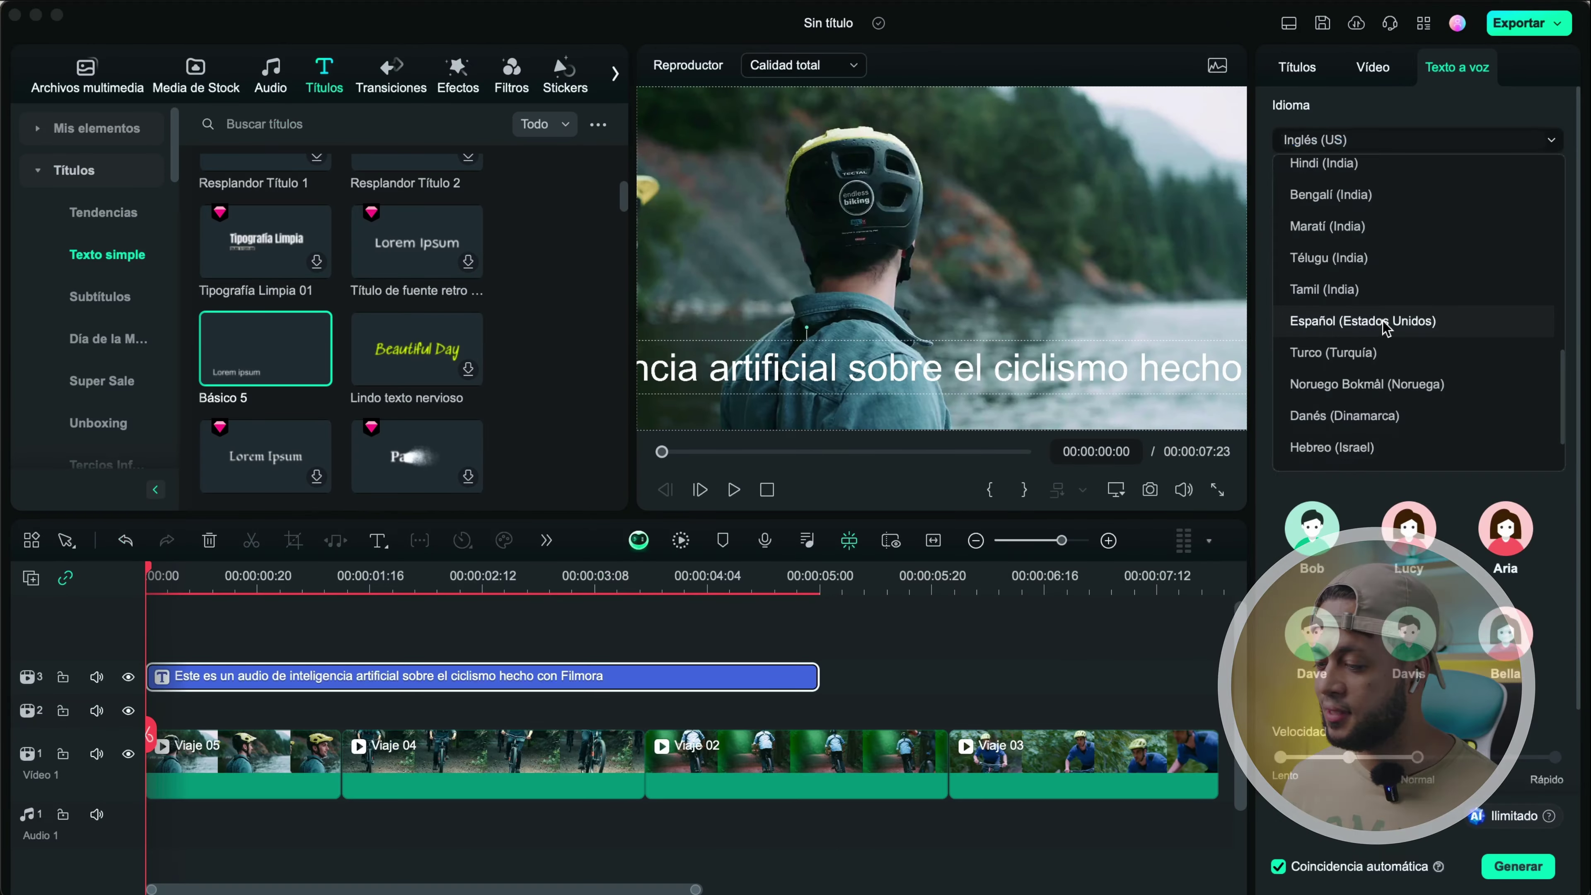
click(1225, 604)
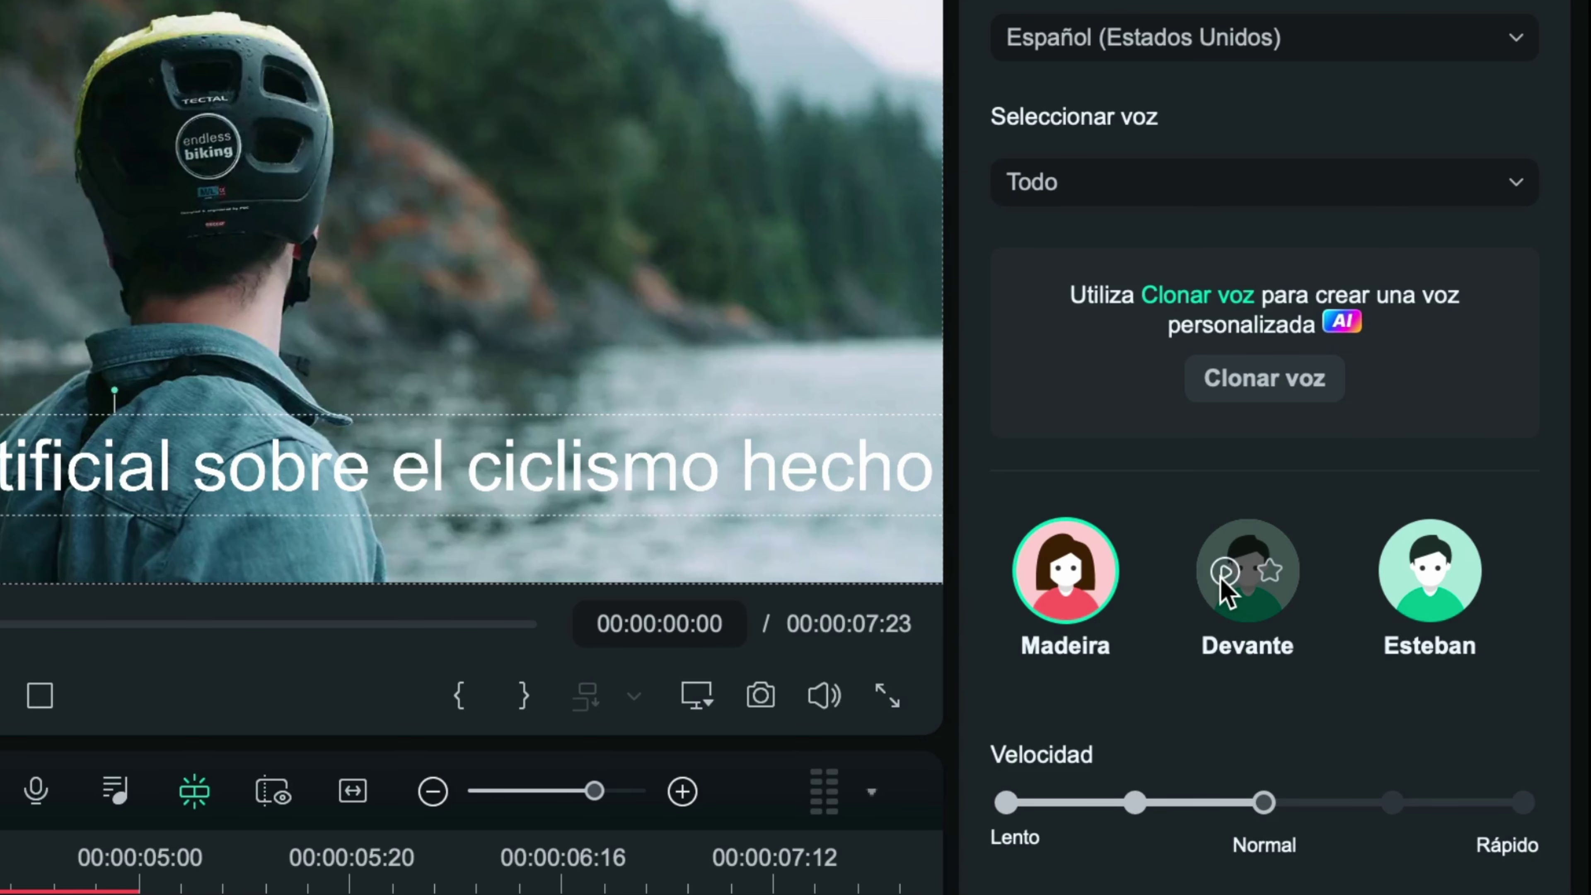
Preview the Devante and Madeira text-to-speech voices
click(1223, 574)
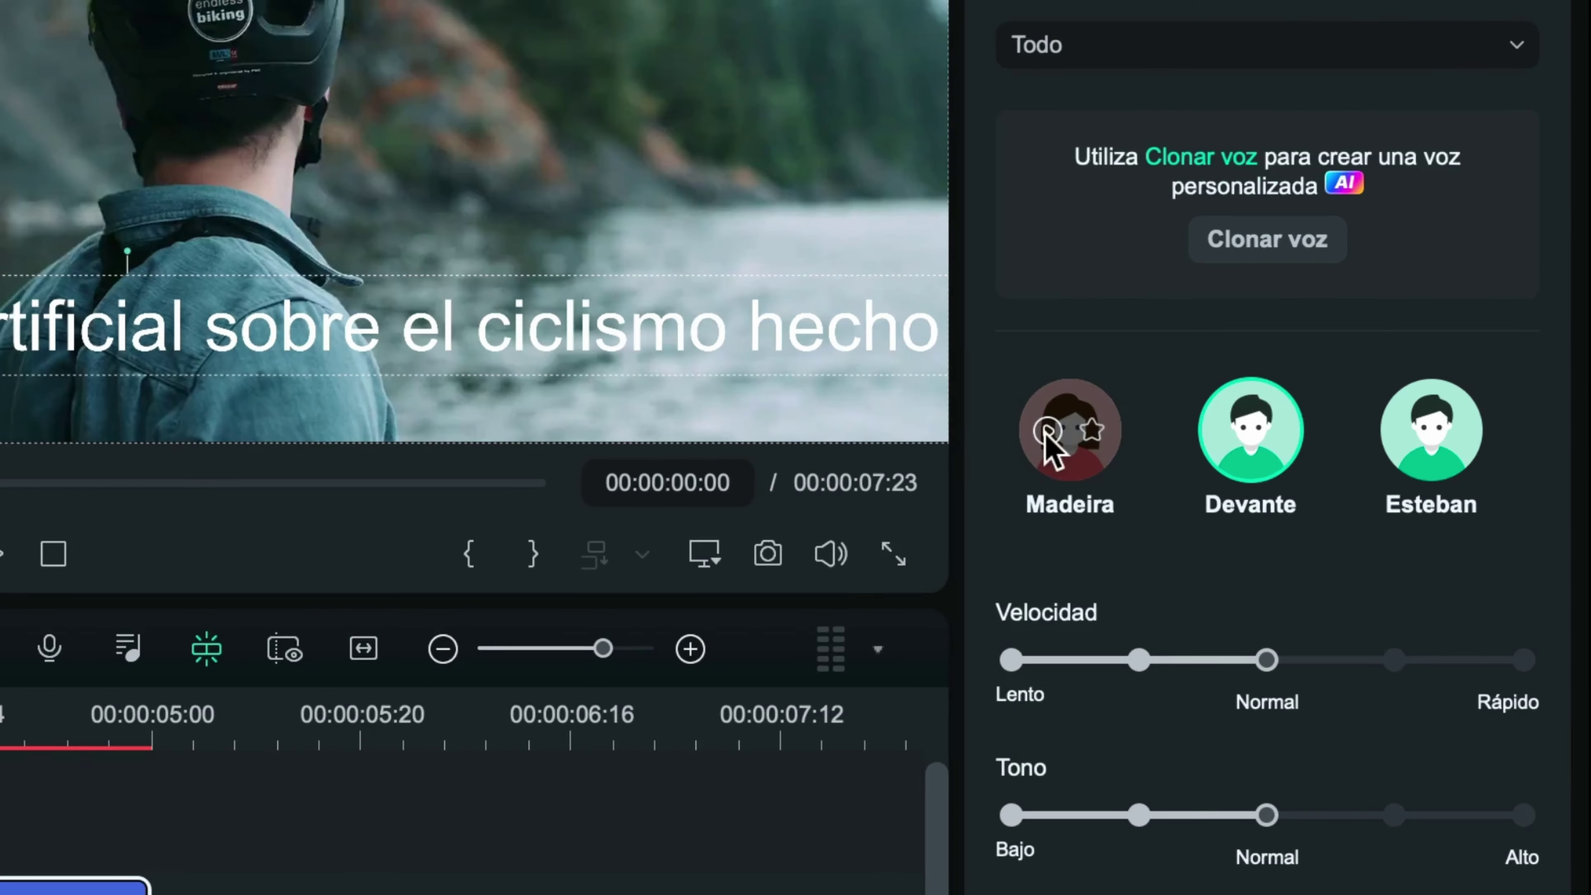
click(1045, 446)
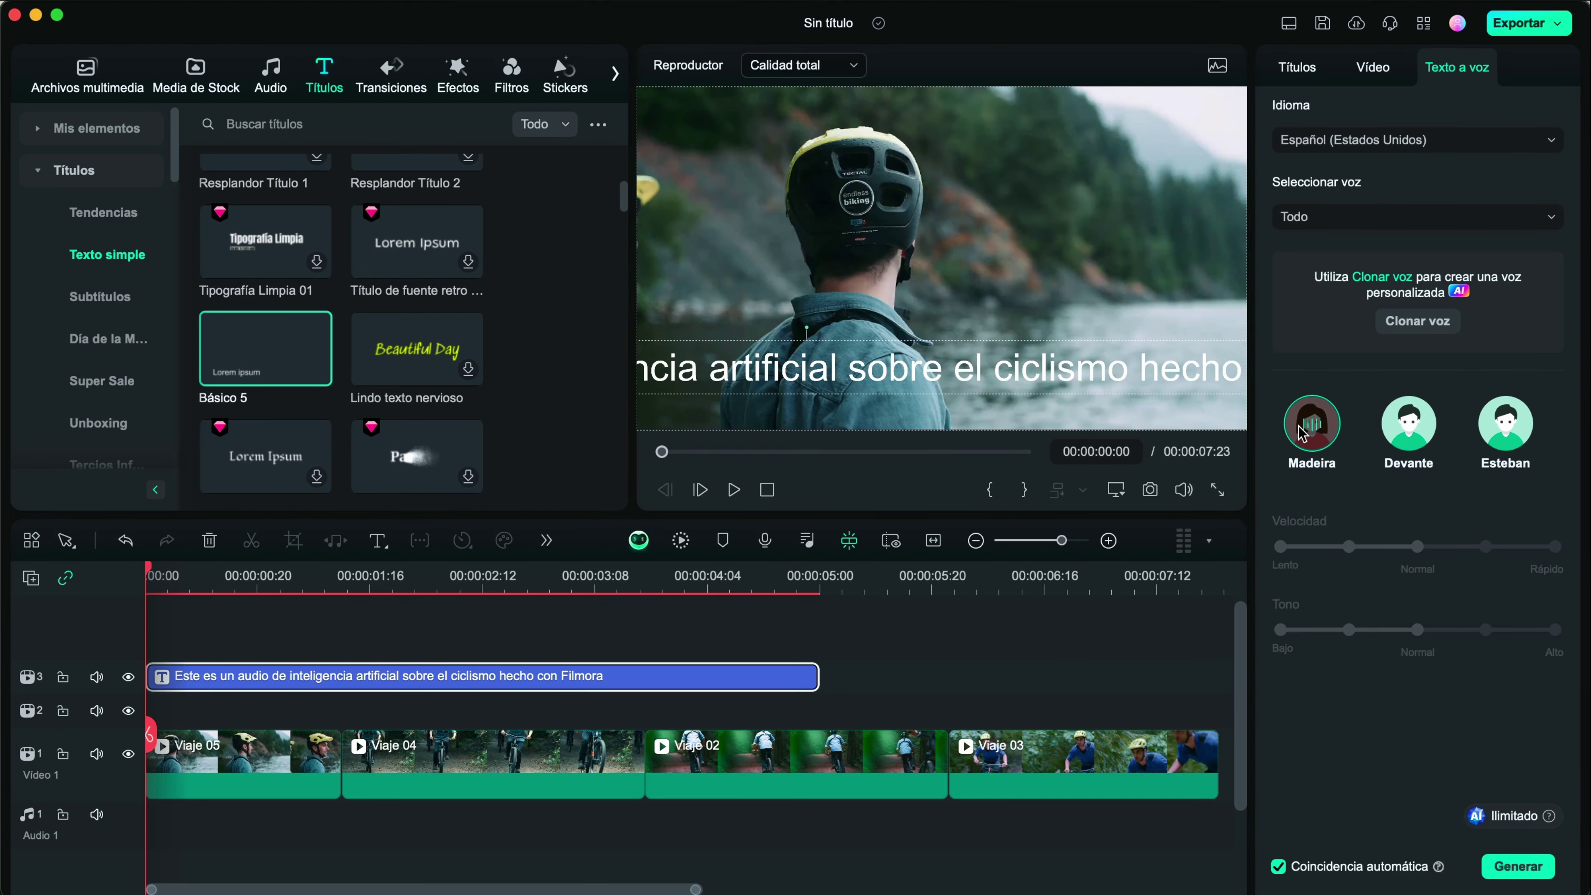
Choose the Devante voice, set its speed one notch above Normal, and generate the text-to-speech audio
mouse_move(1232, 445)
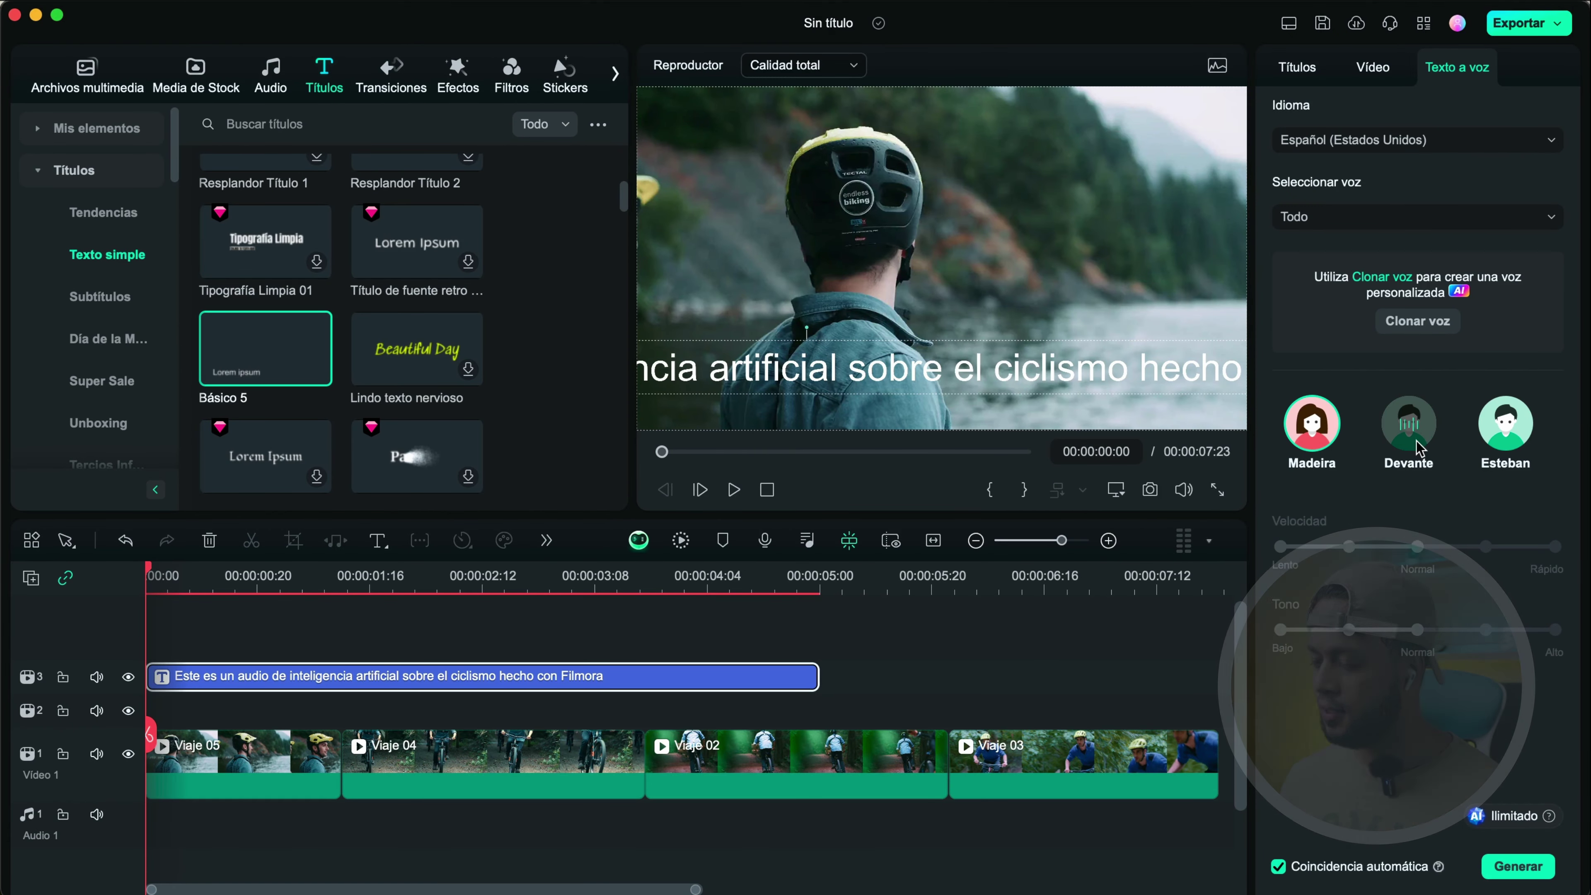
click(1400, 431)
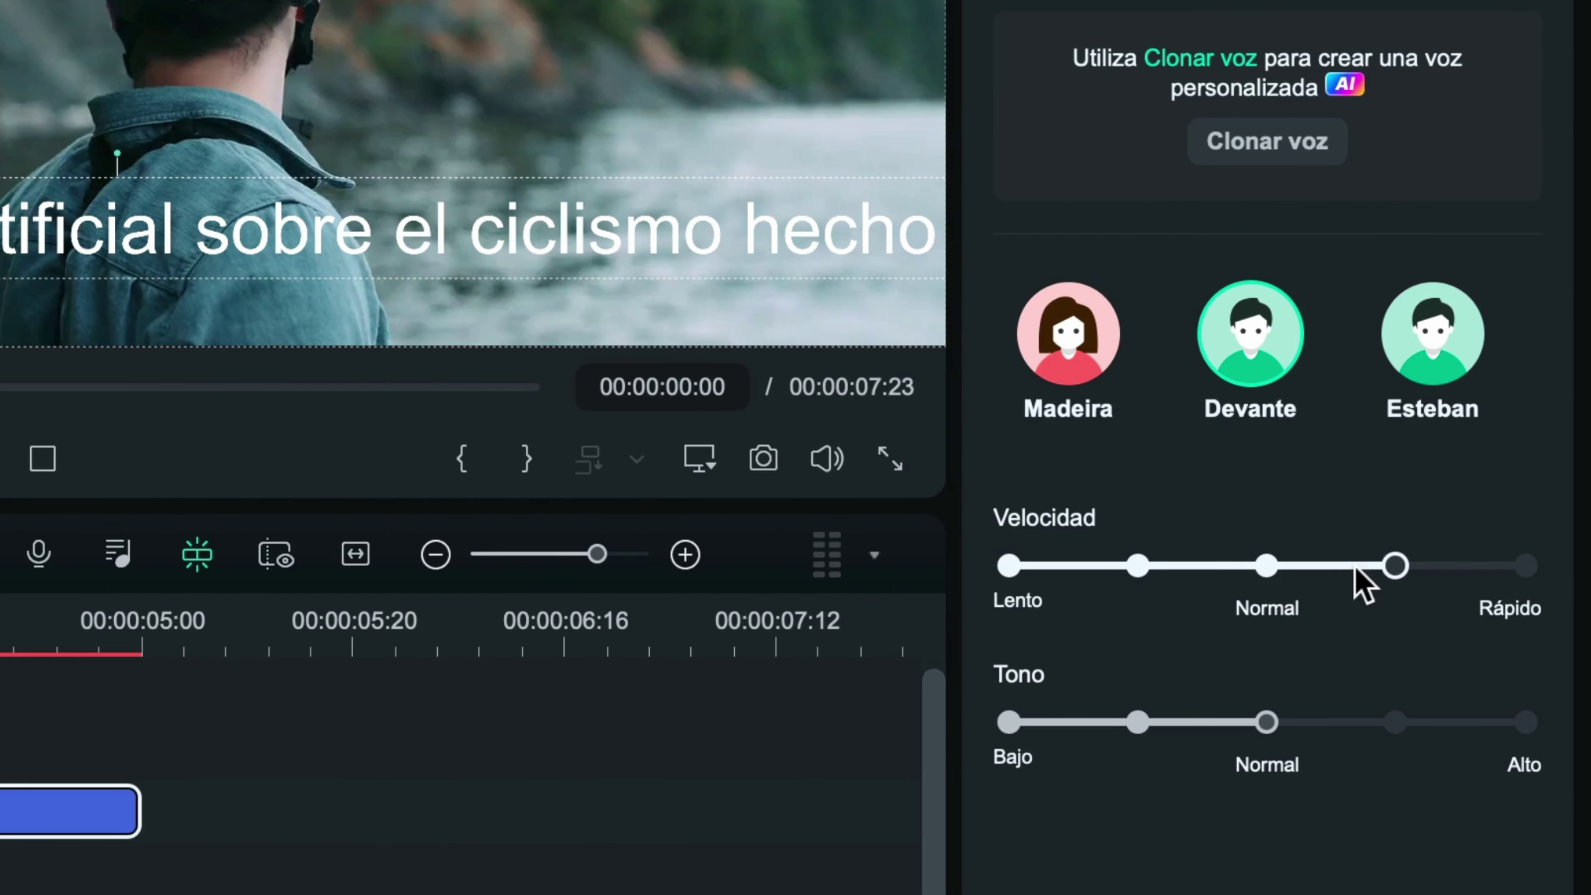
click(1382, 567)
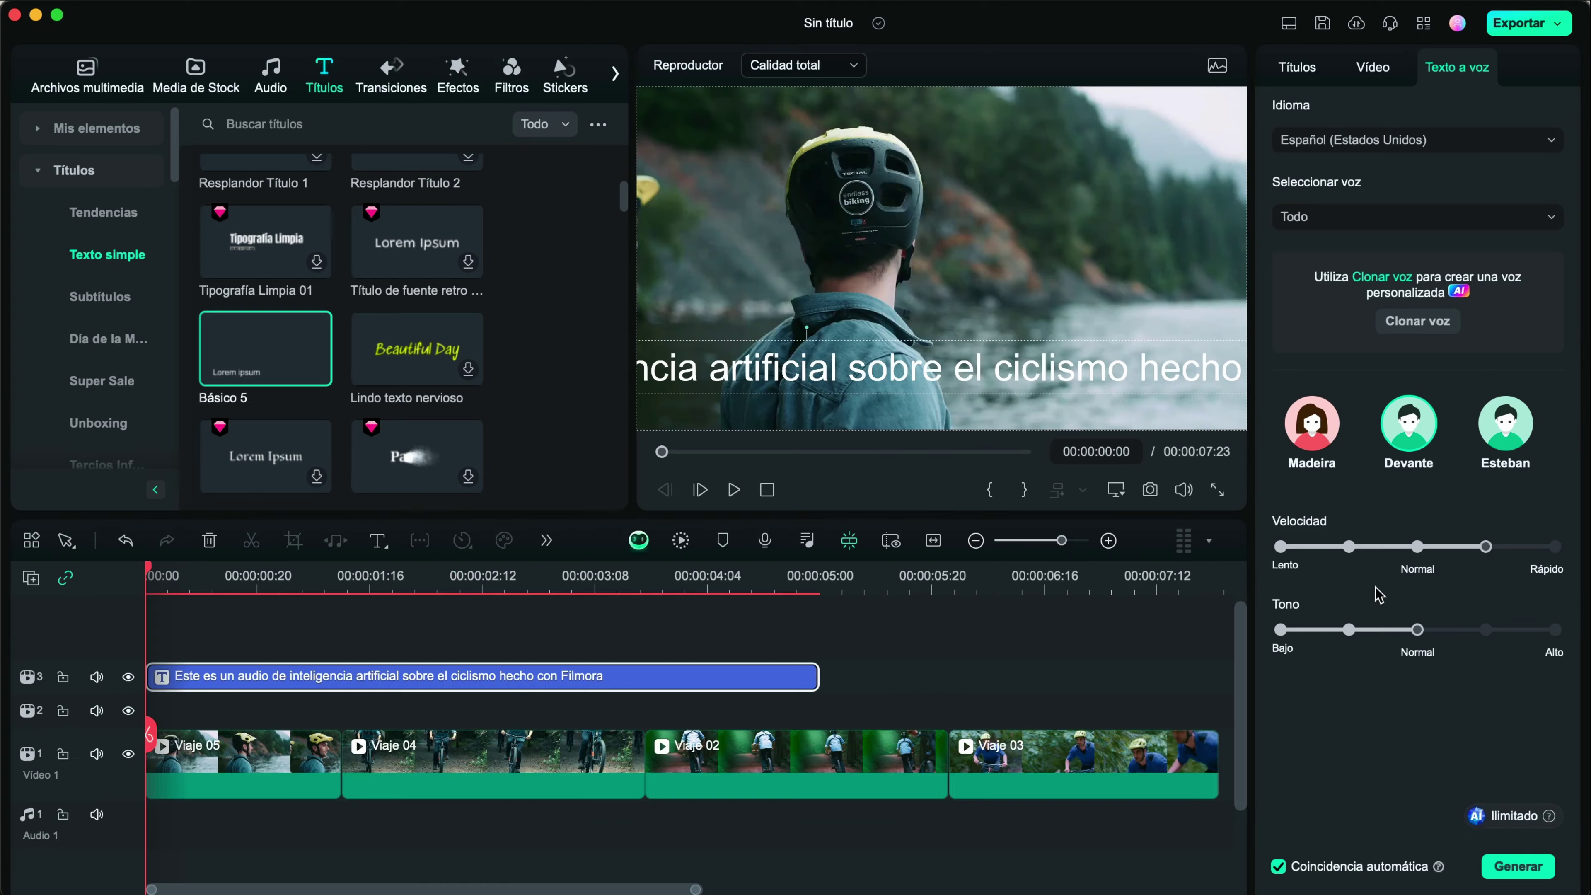
click(1522, 868)
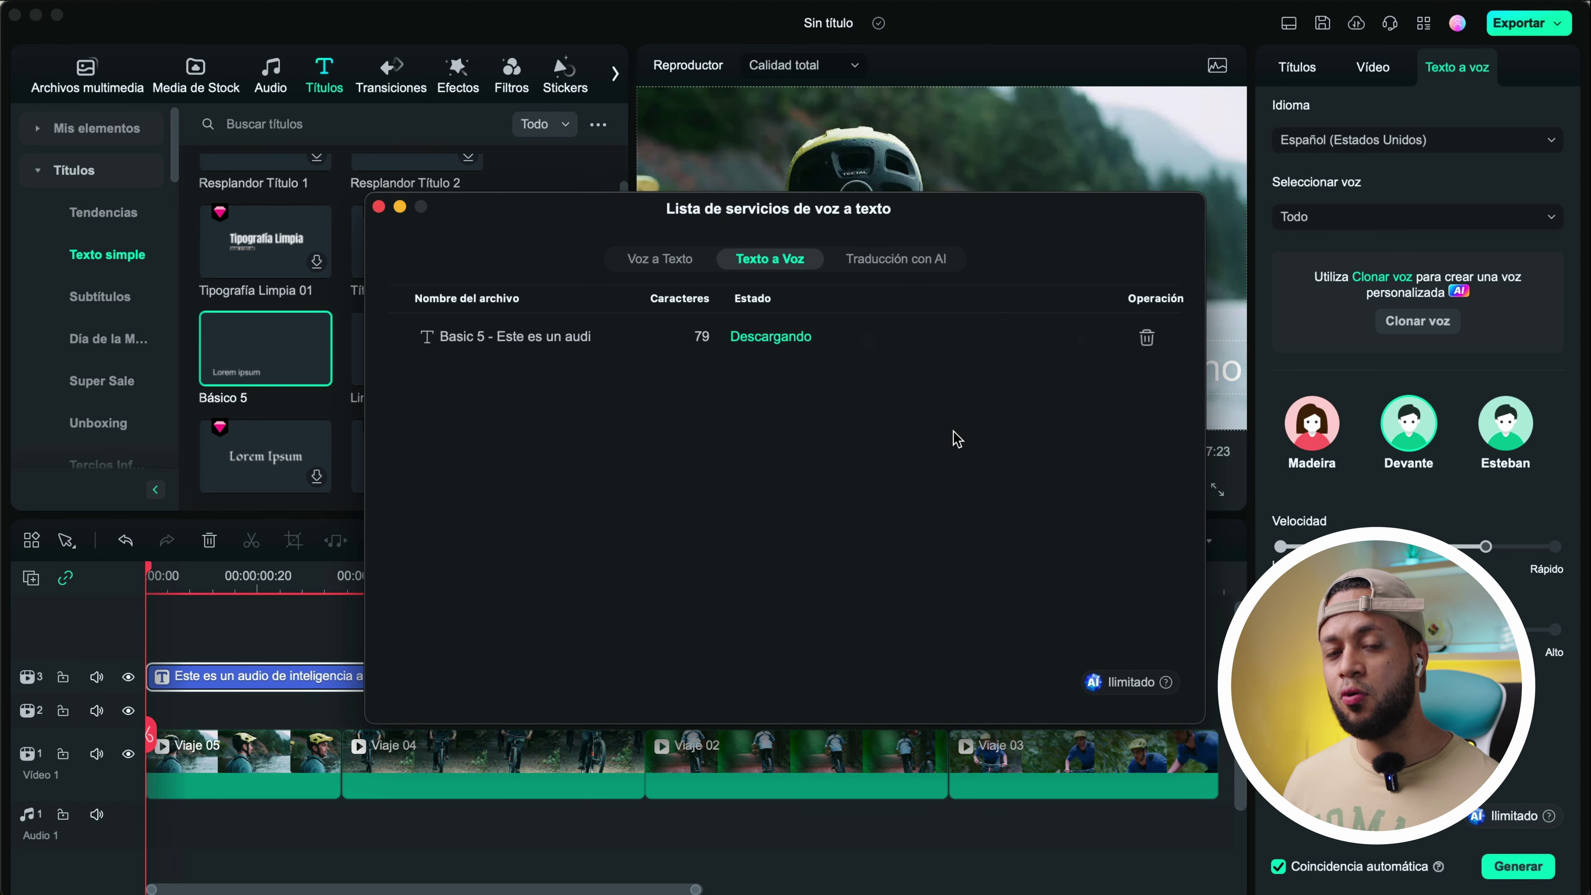
click(379, 207)
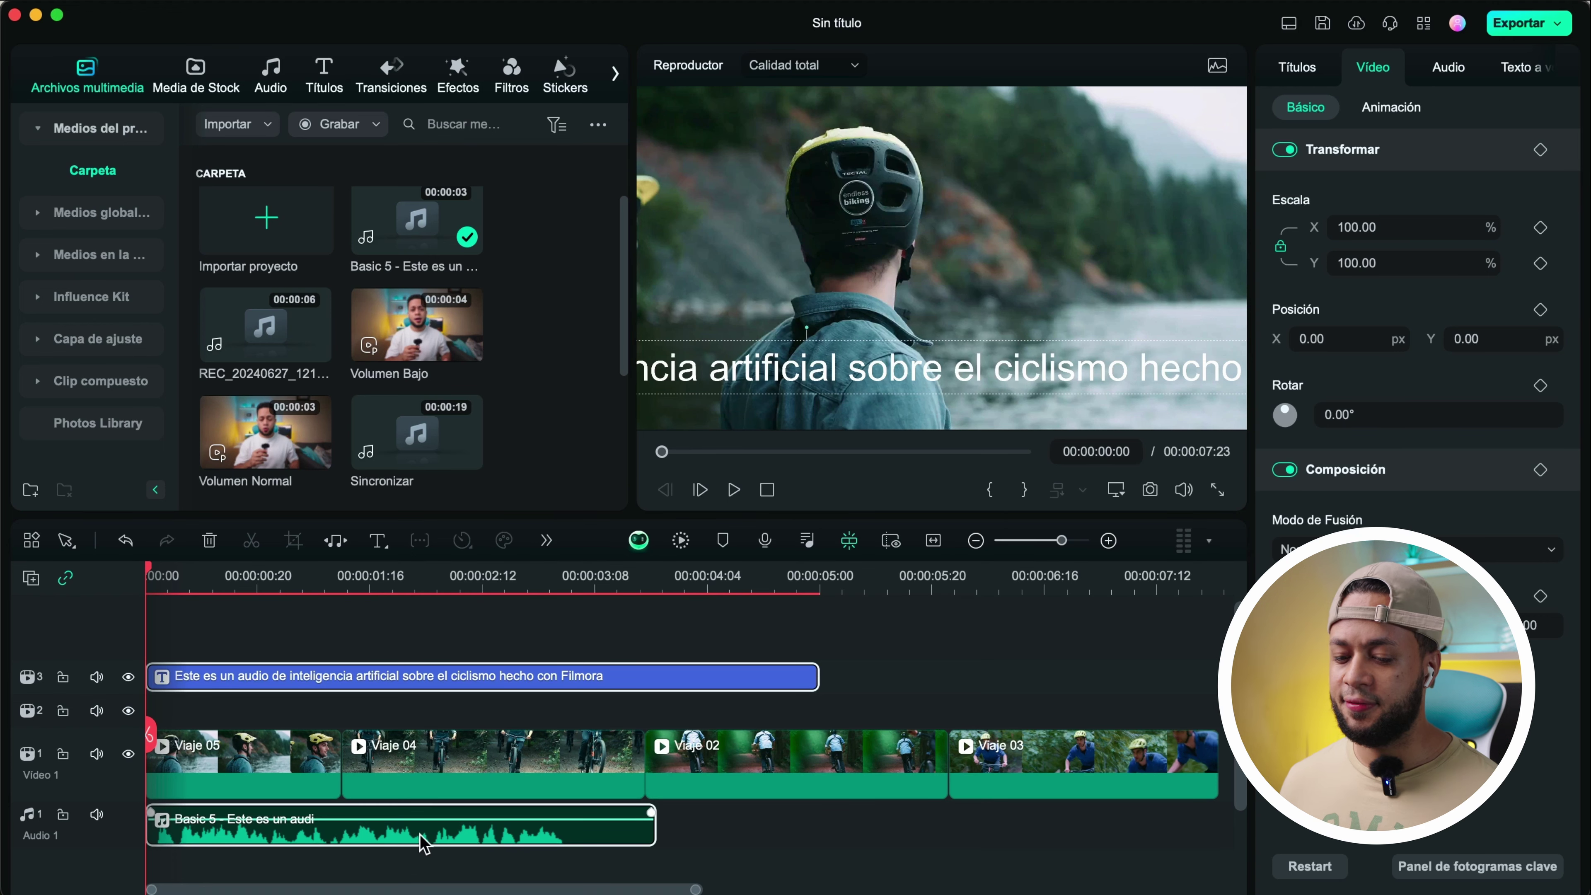
Delete the title clip and shift the generated narration slightly later on Audio 1, checking it by playback from the start
click(457, 678)
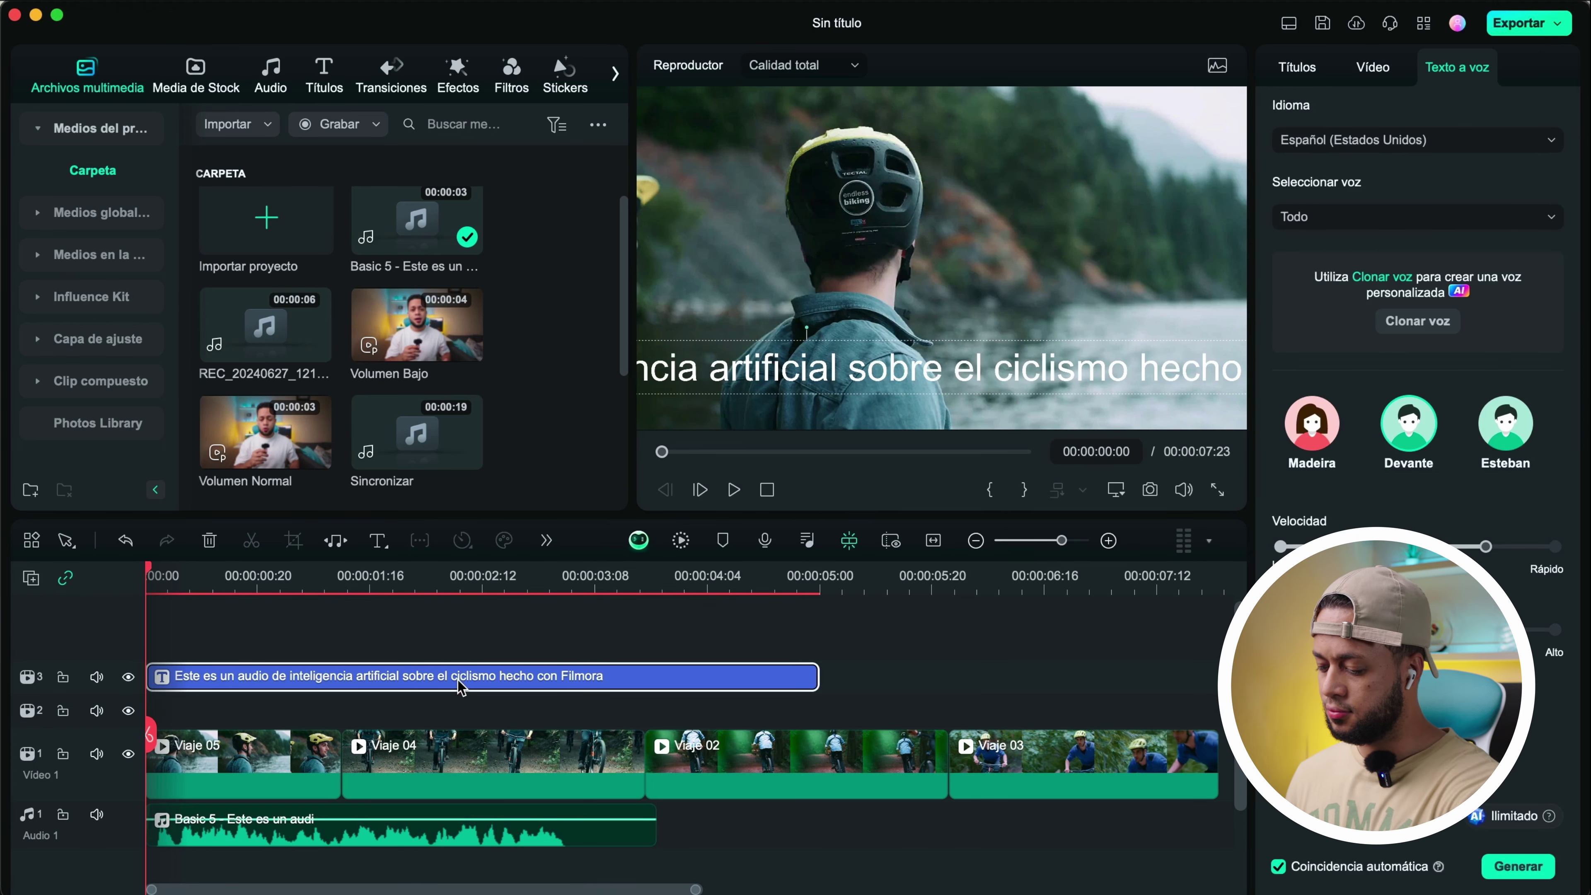
key(BackSpace)
drag(463, 828, 497, 828)
key(space)
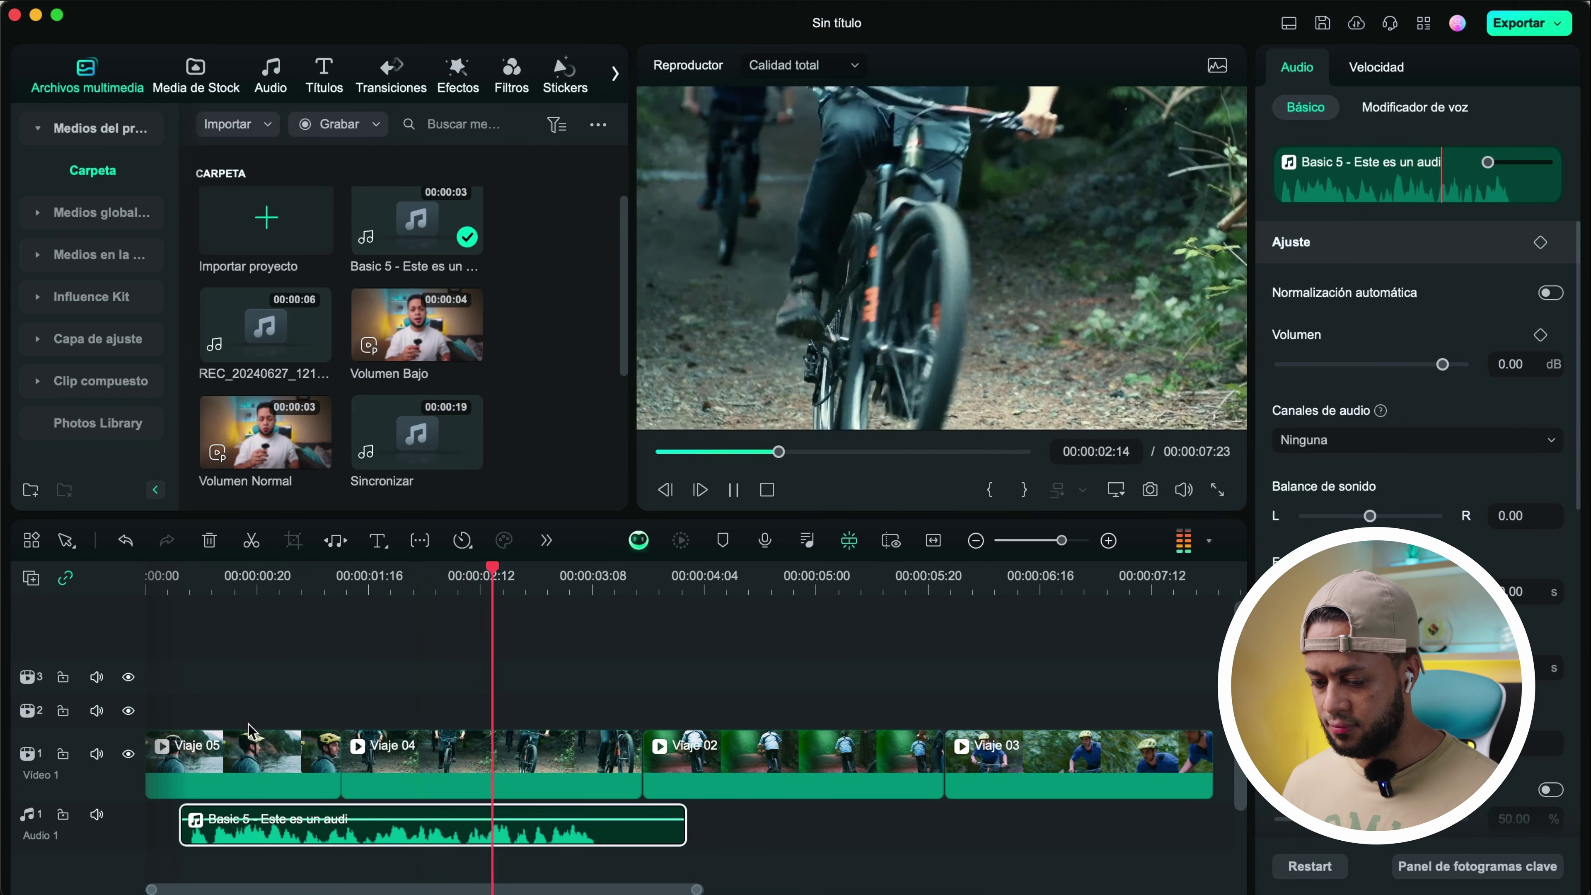
key(space)
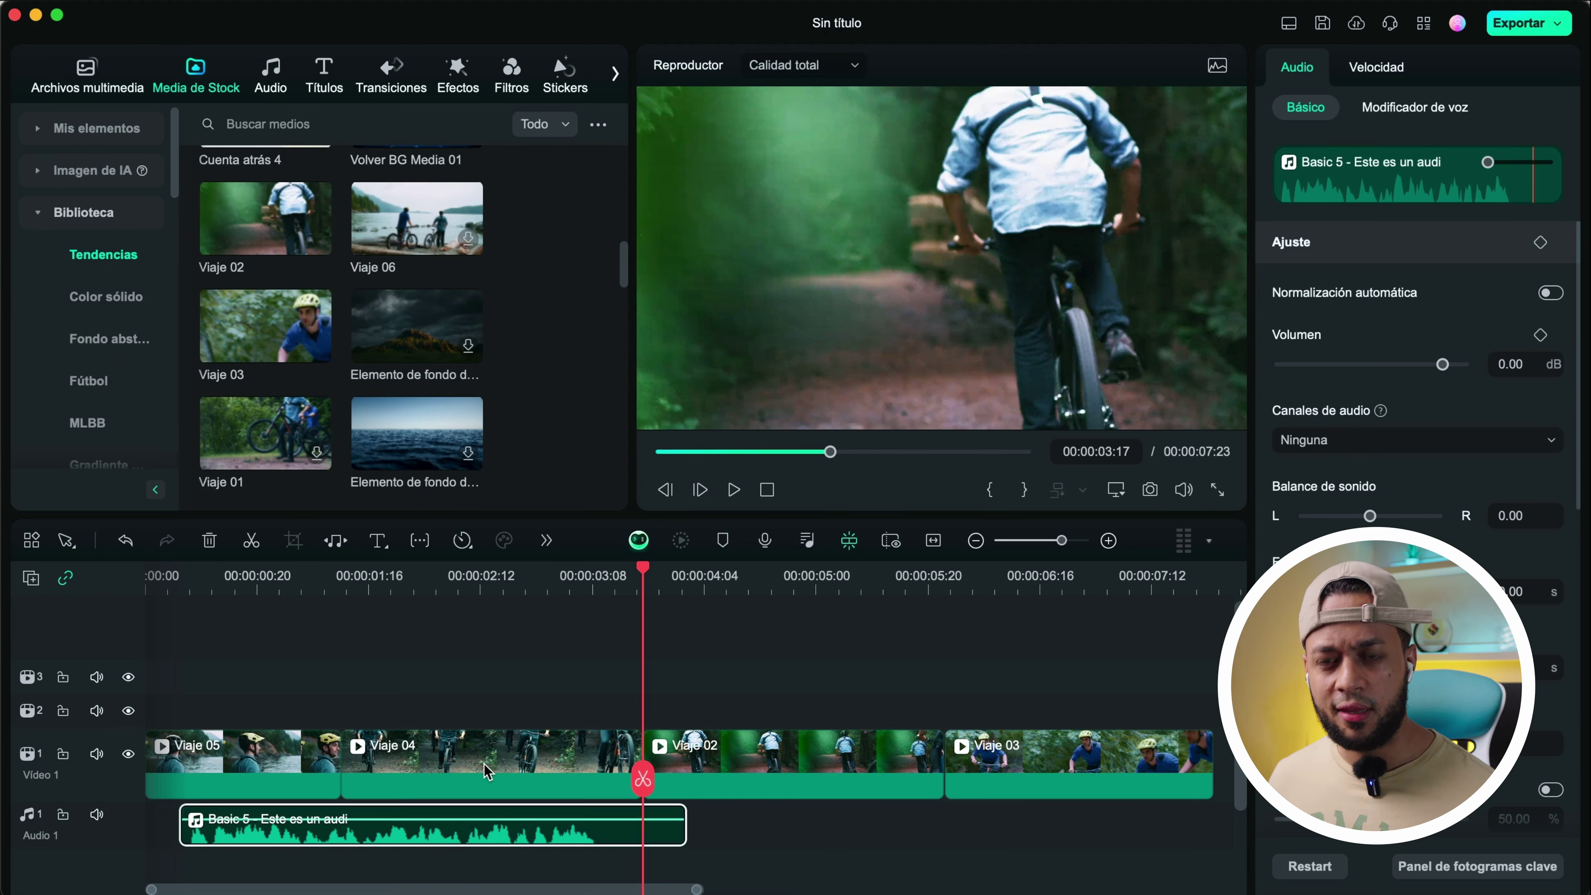
drag(644, 785, 147, 784)
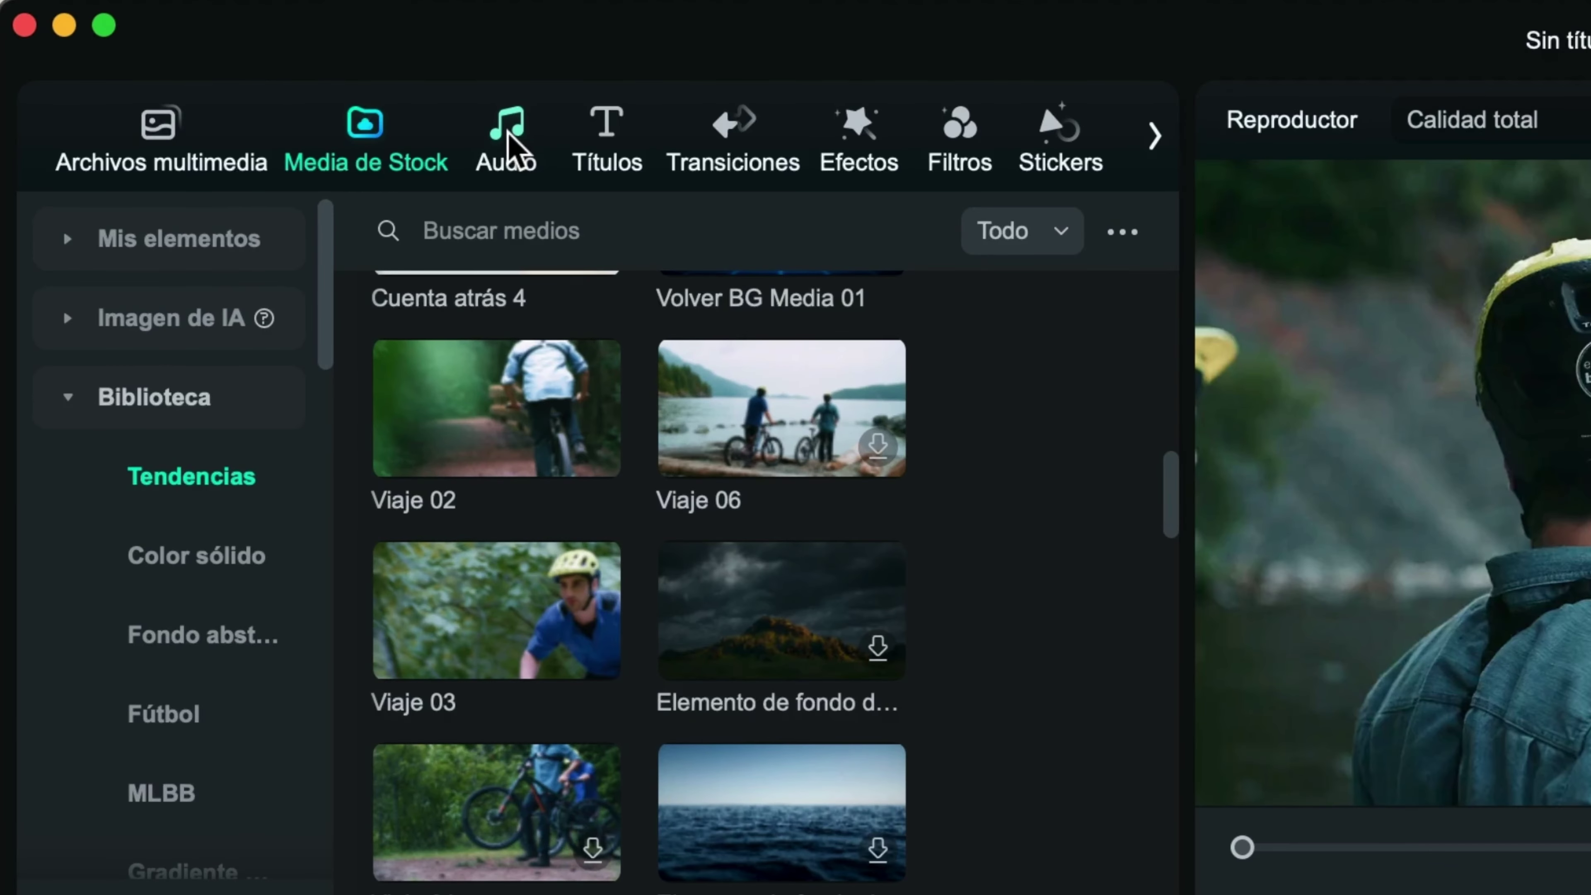
Browse the music categories in the stock audio library
click(509, 145)
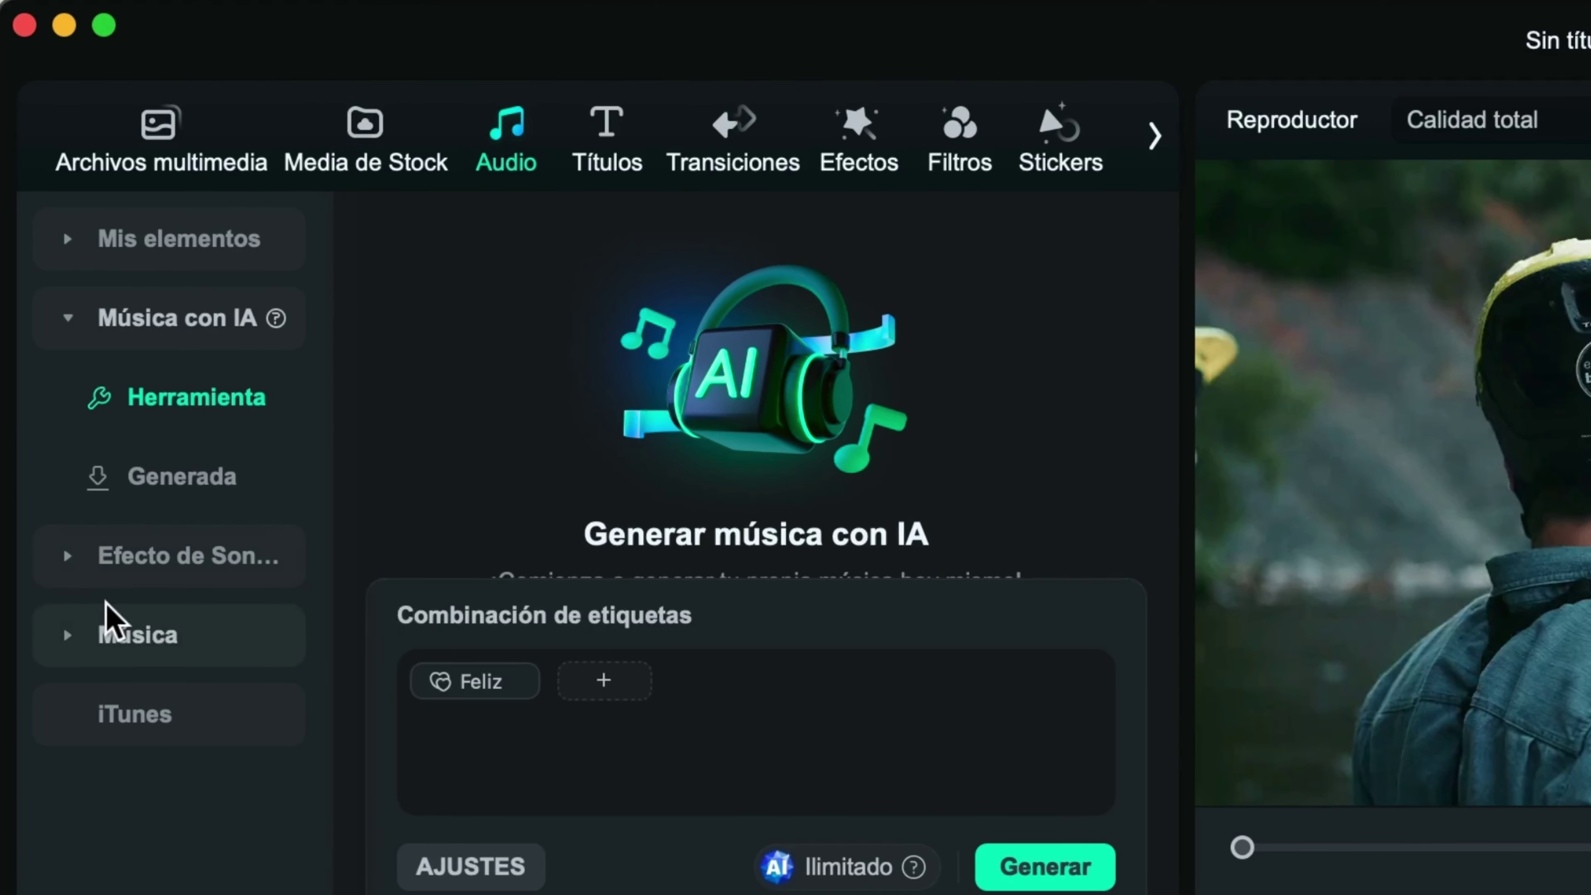
click(143, 658)
scroll(207, 633, down, 10)
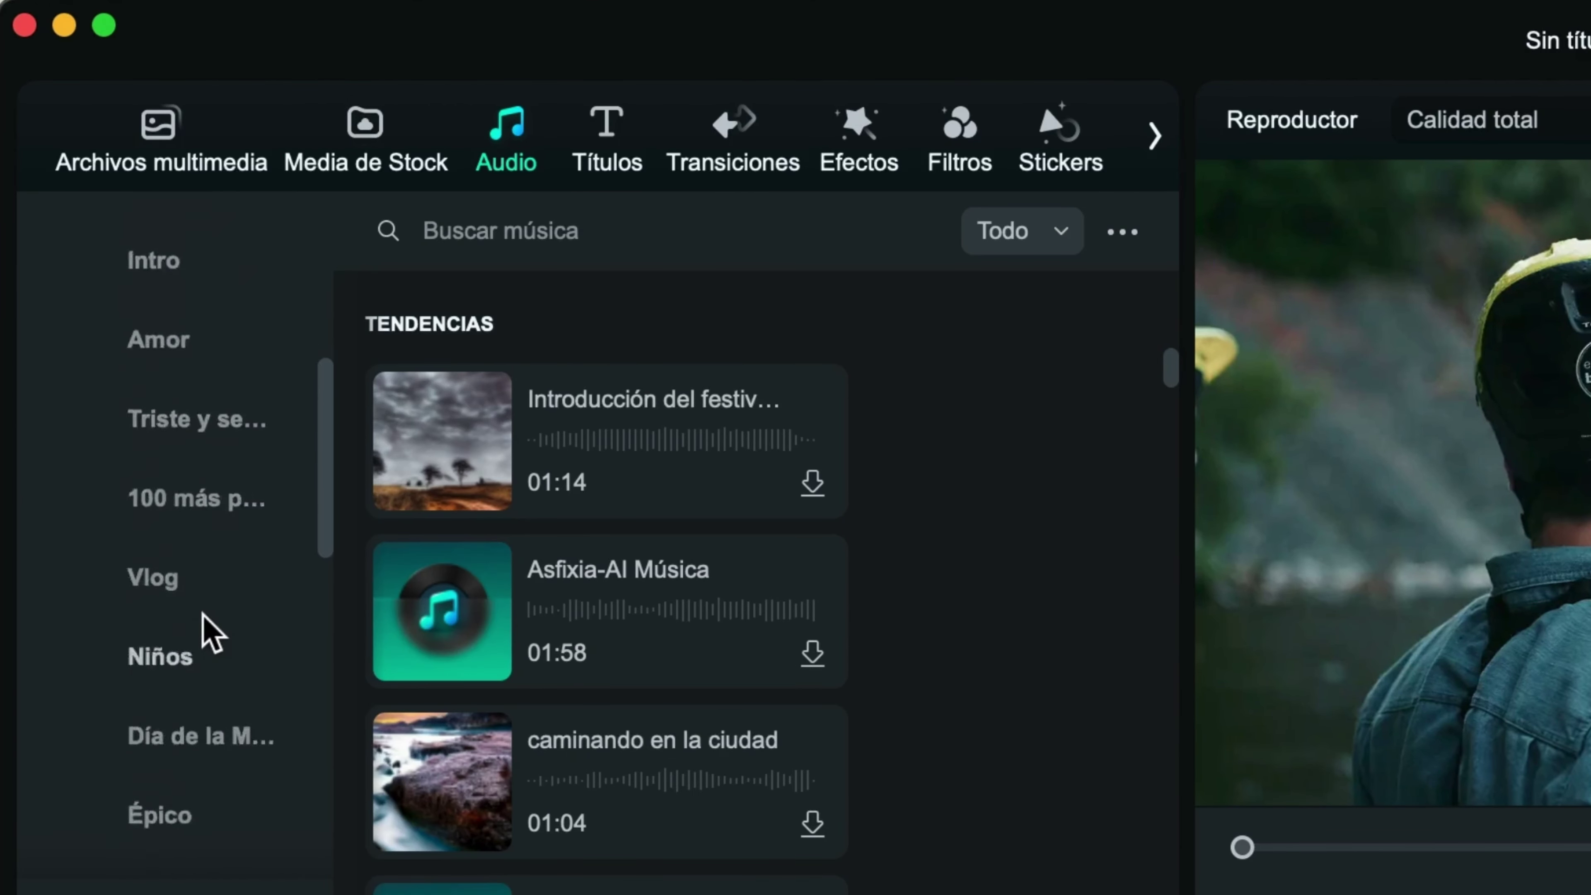
scroll(130, 511, up, 10)
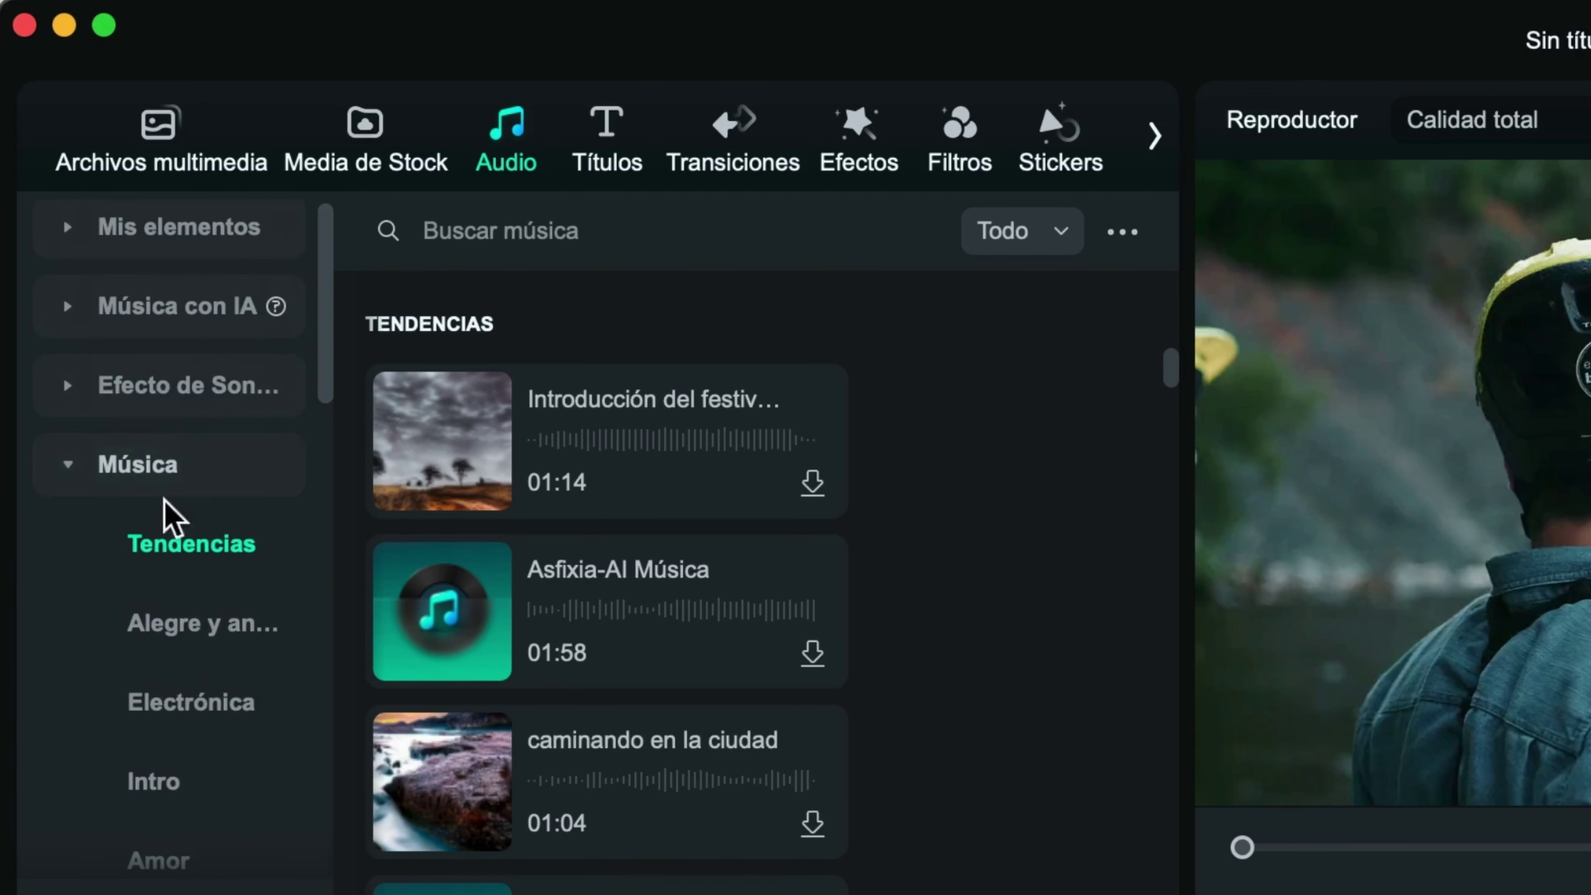
Generate AI music with the Feliz mood tag and an added Motivacional e inspiradora theme tag
click(169, 318)
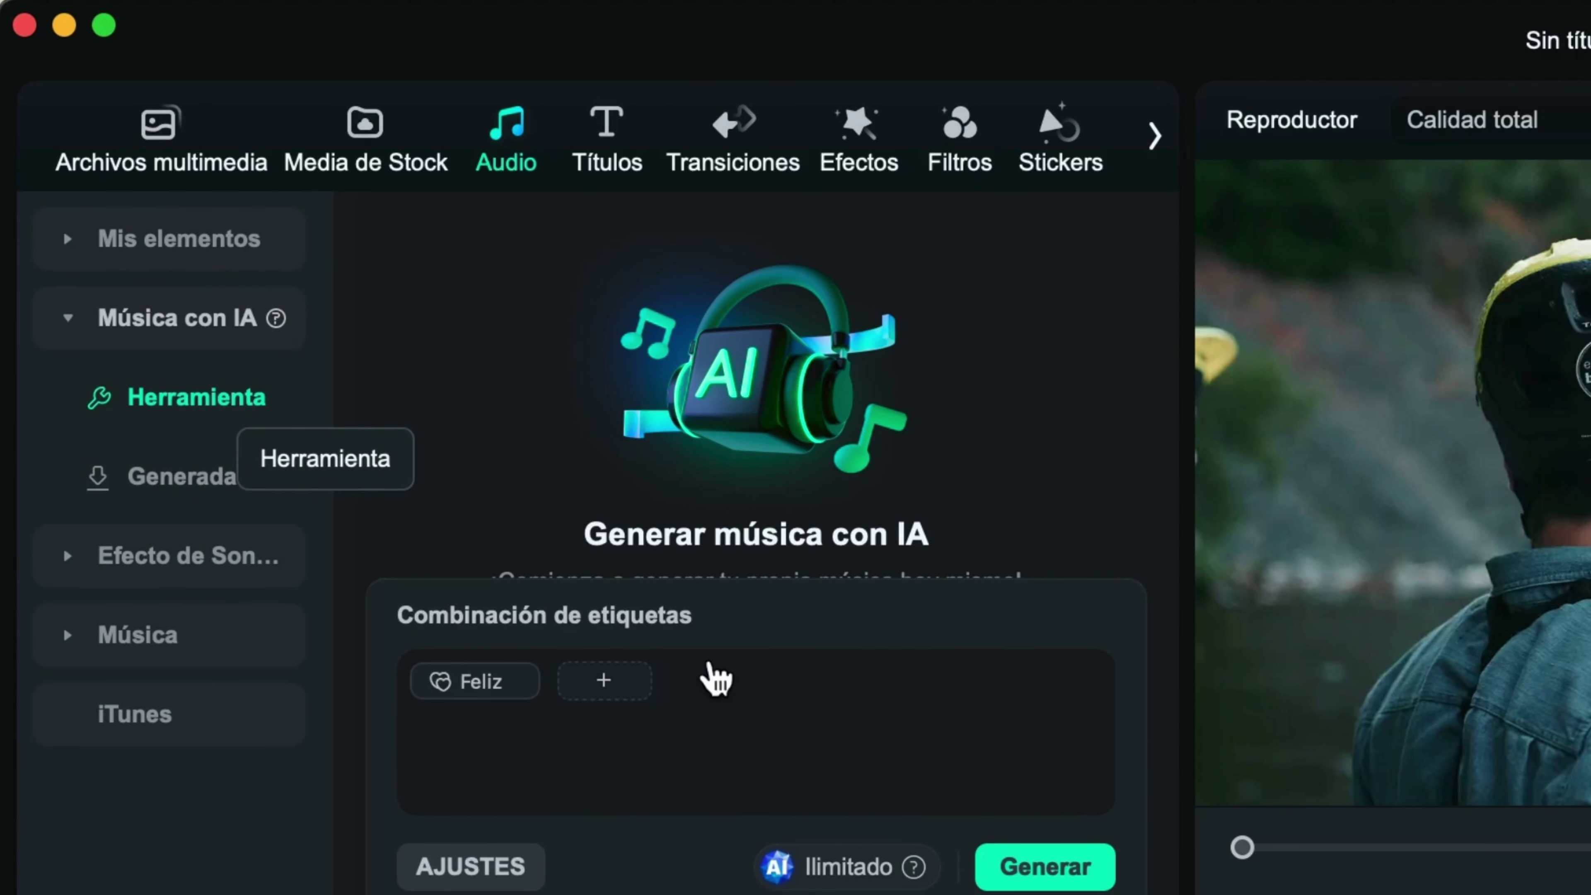
click(601, 684)
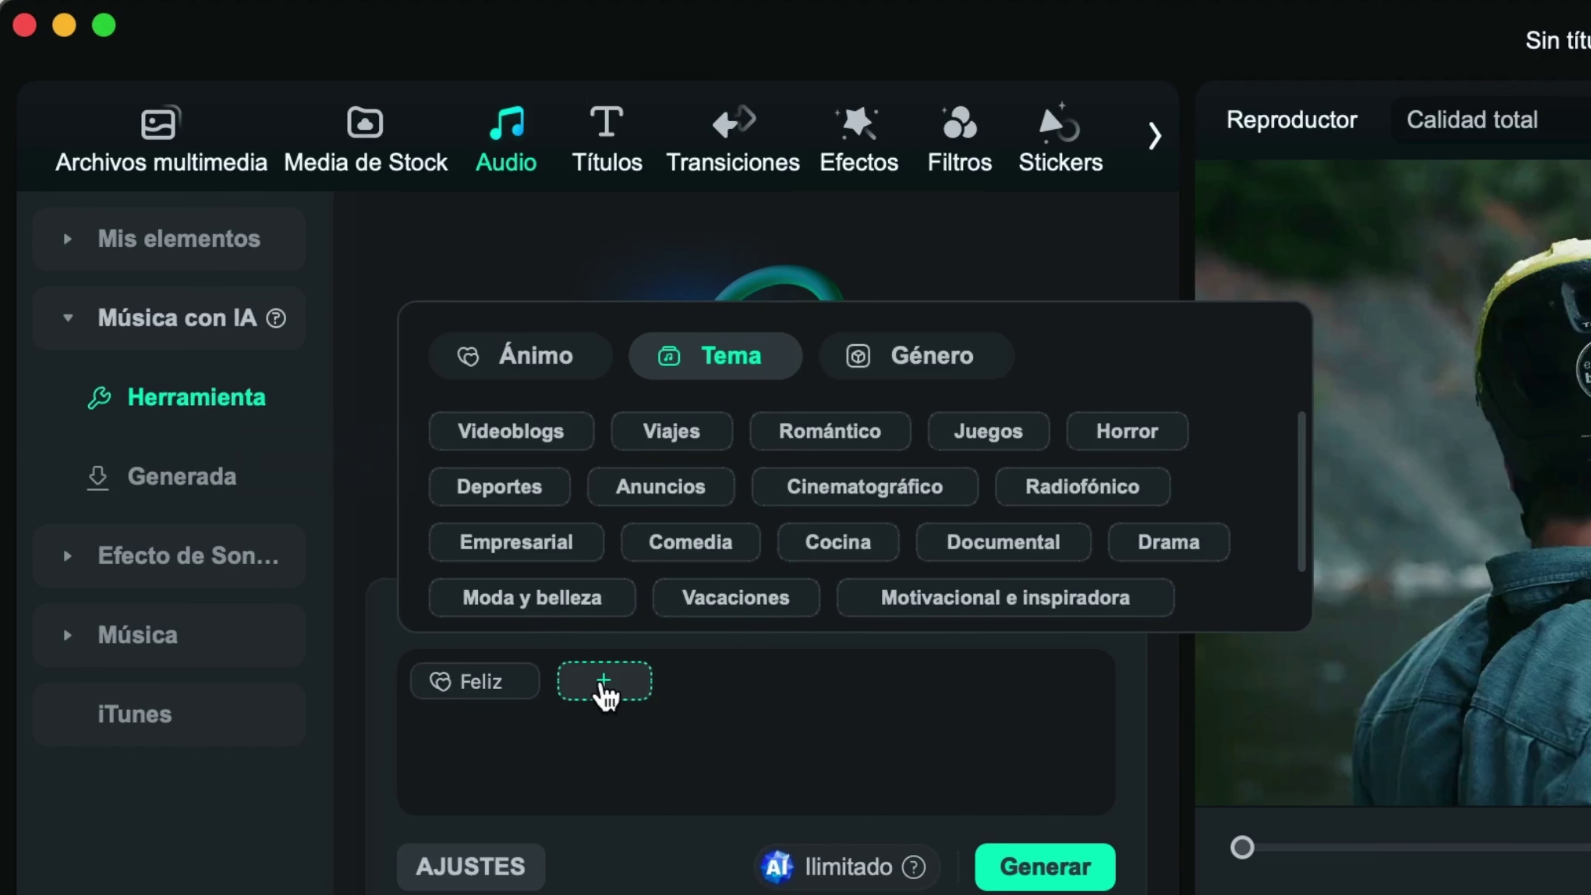
click(603, 689)
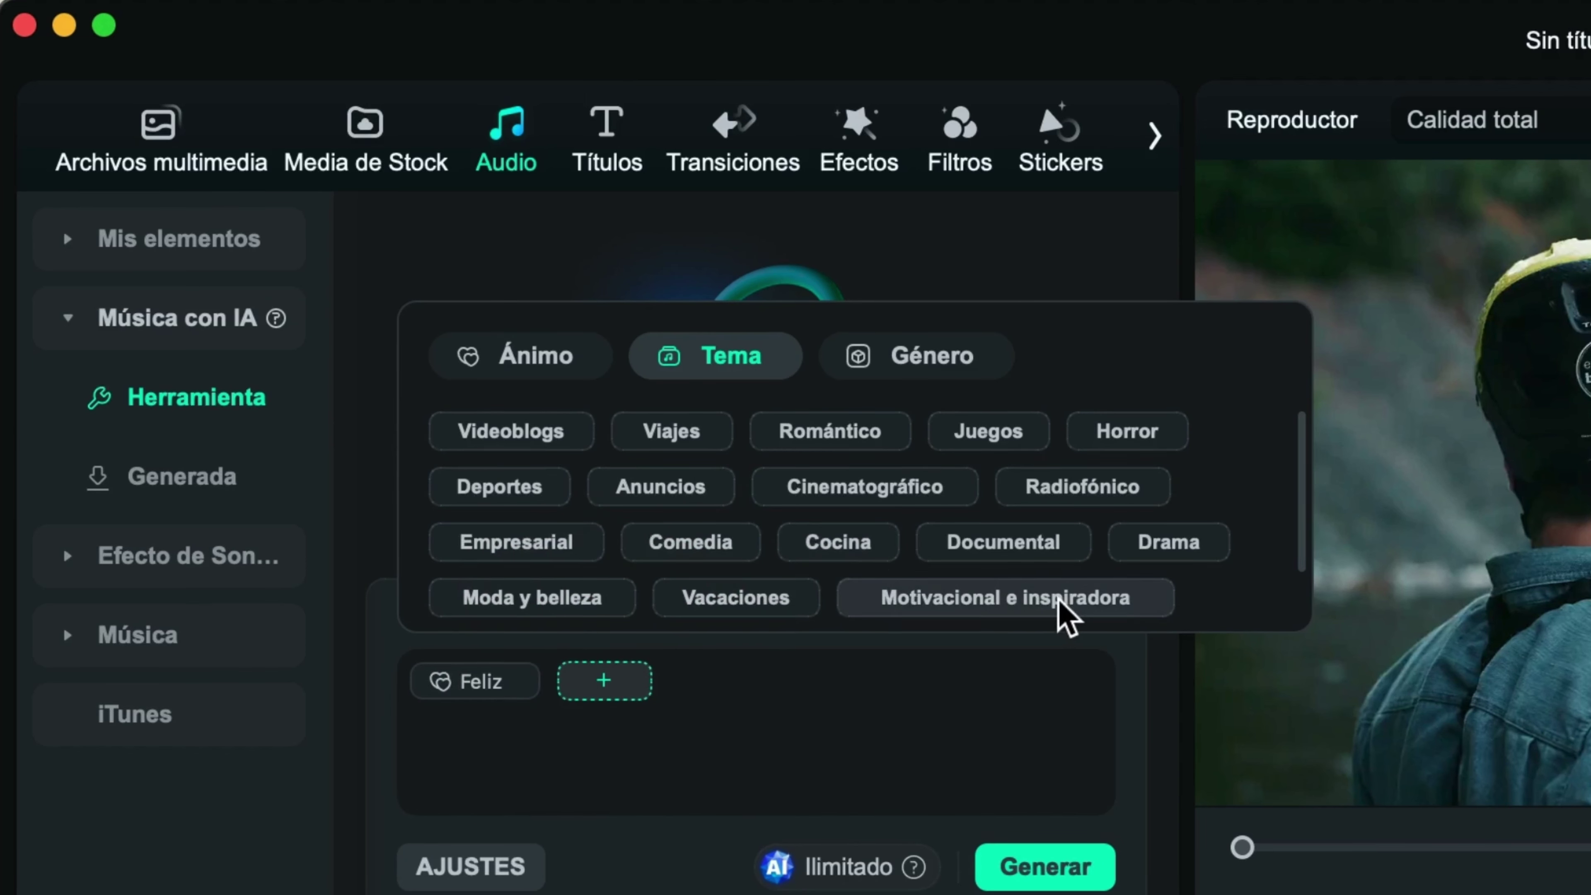
click(1064, 617)
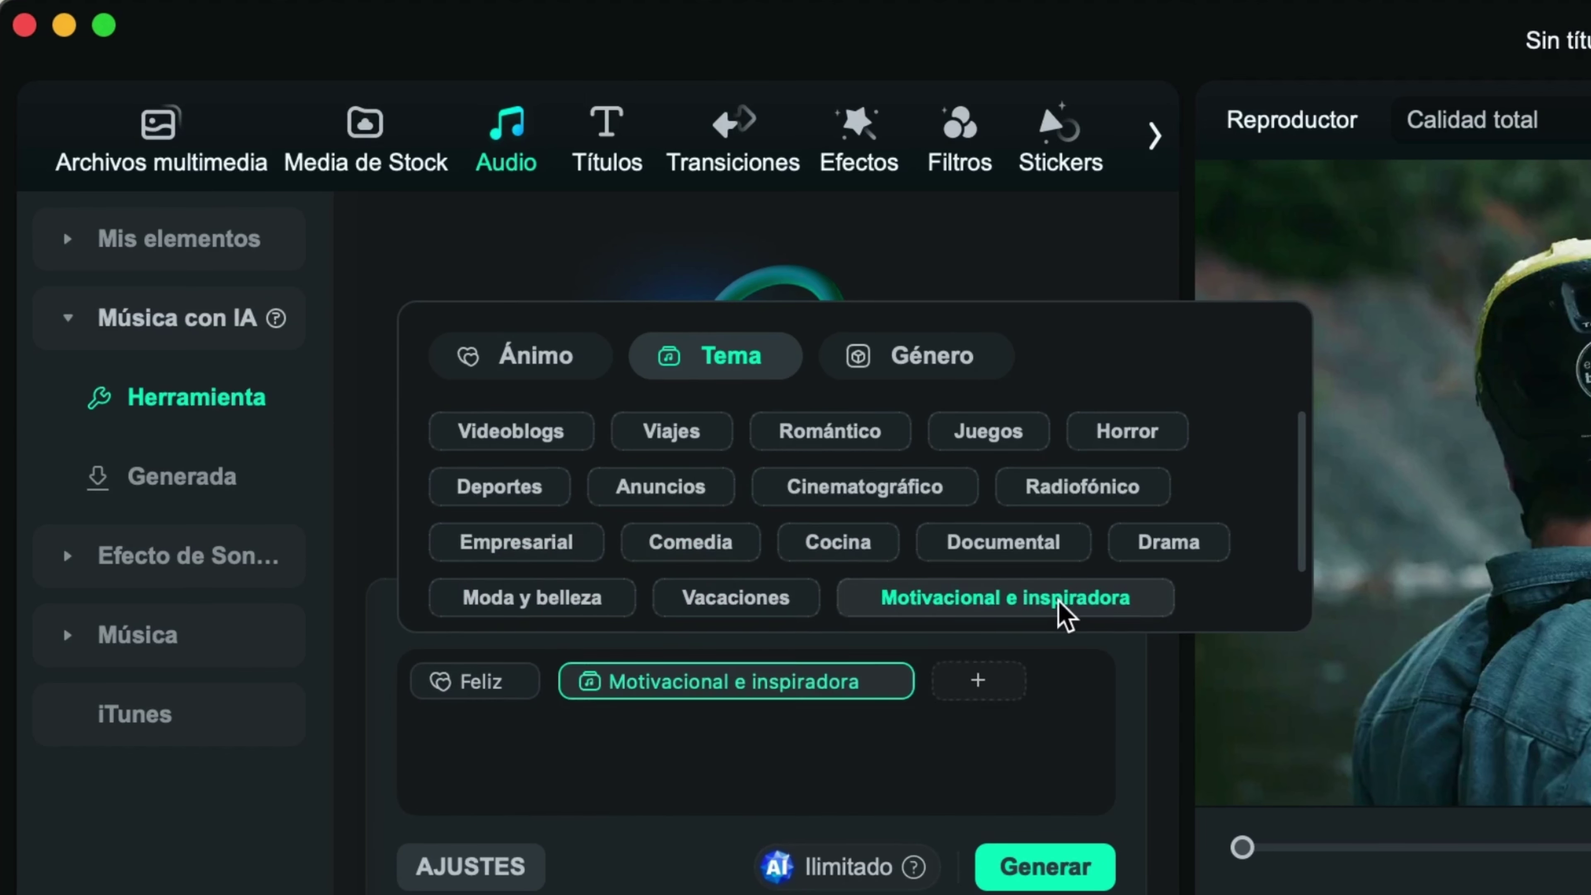
click(668, 732)
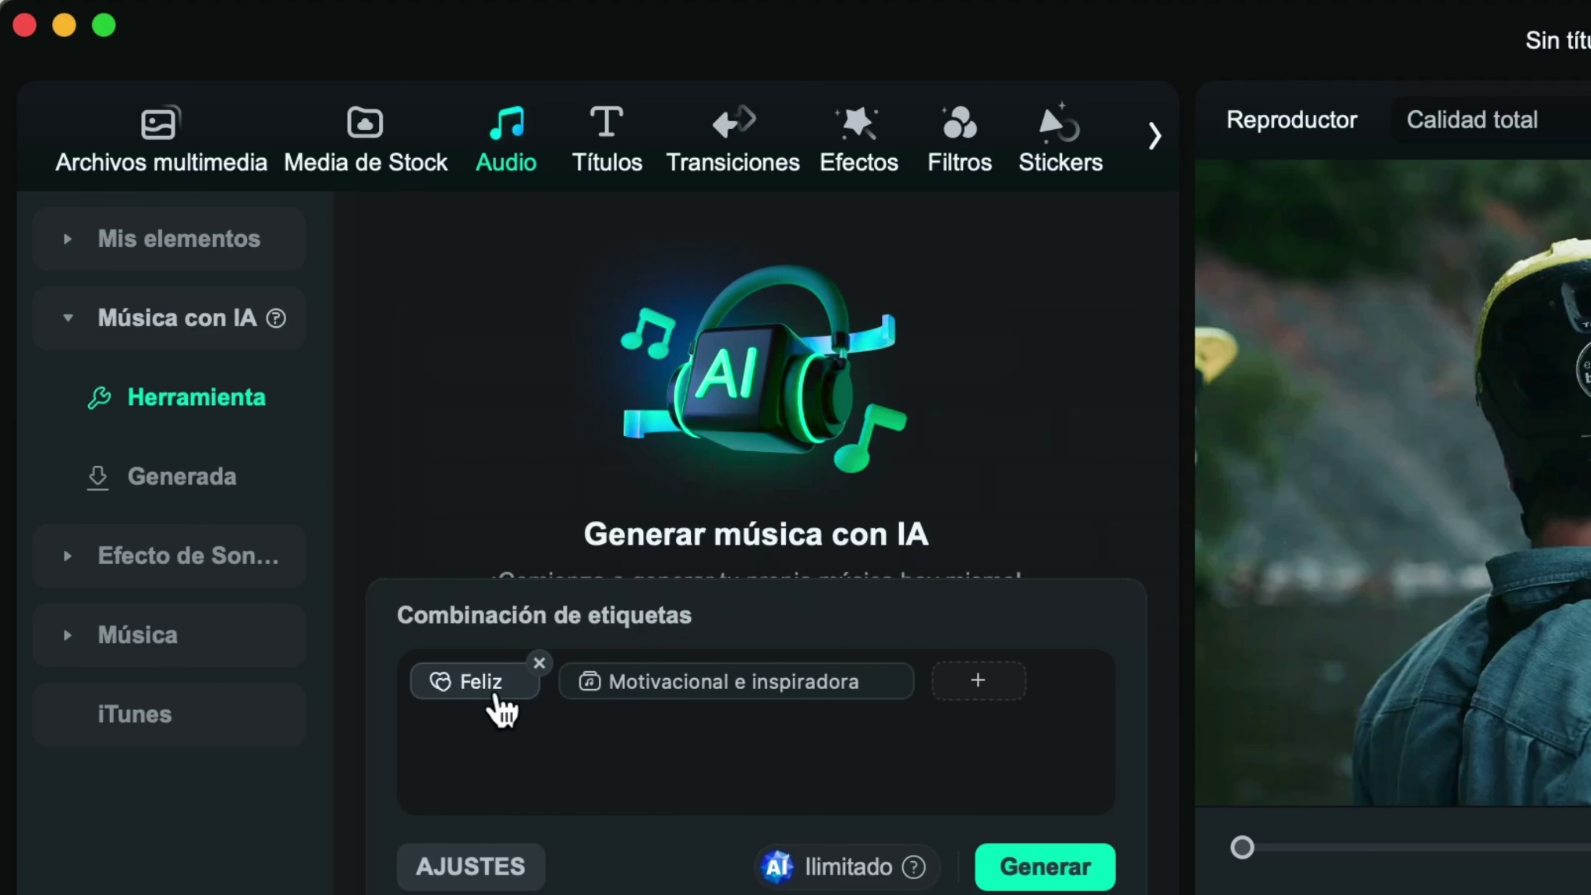
click(1032, 867)
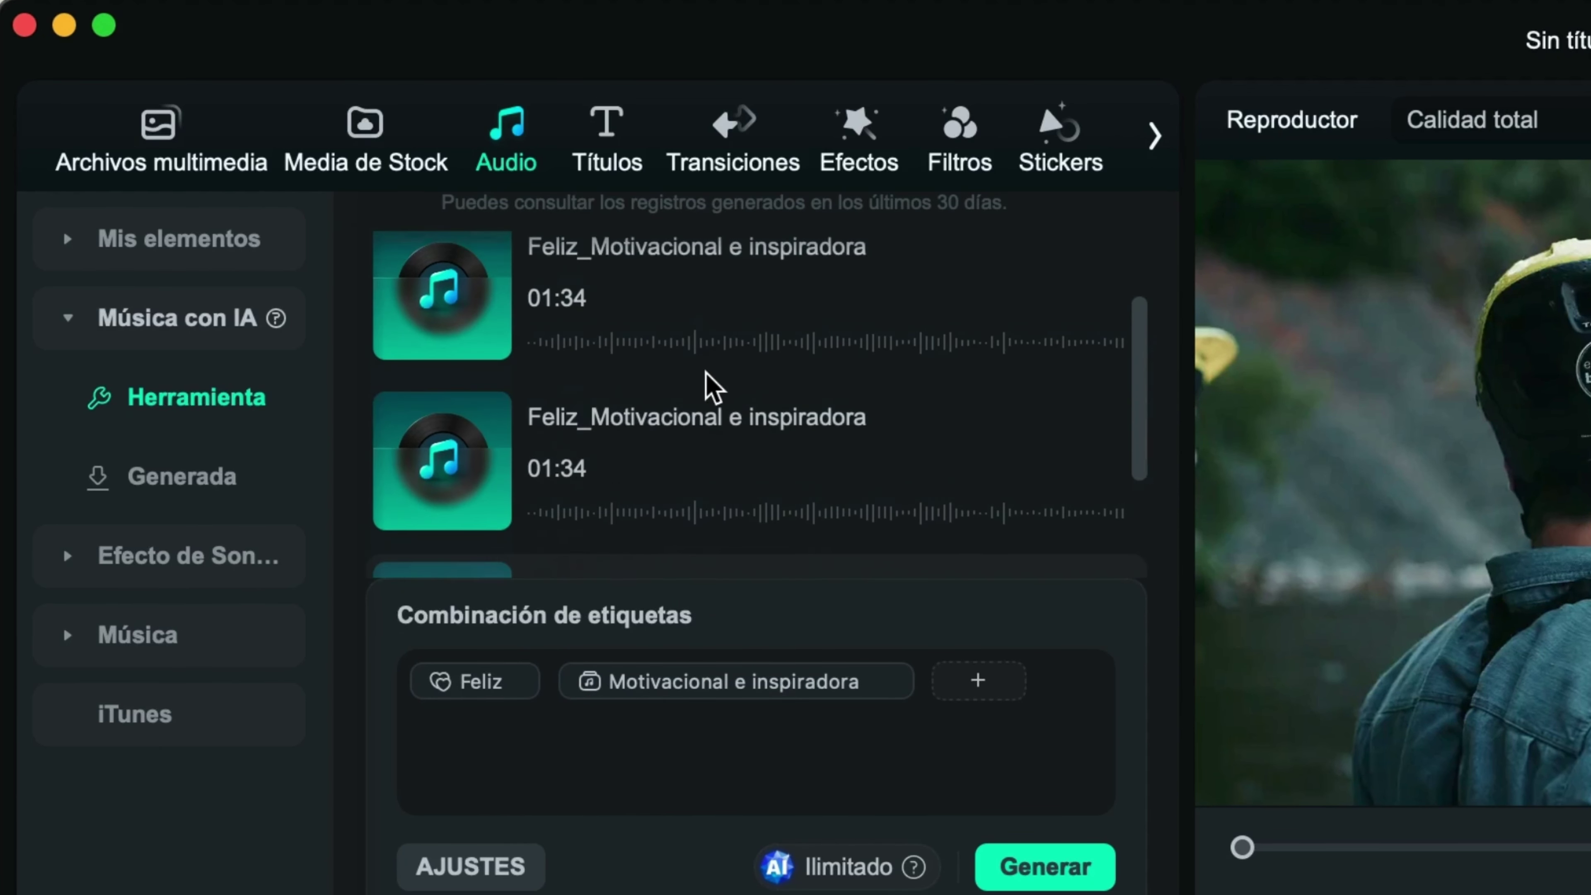
Place the first generated Feliz_Motivacional e inspiradora track on a new audio track below the narration, starting at the timeline's beginning
scroll(706, 389, up, 2)
scroll(709, 386, up, 3)
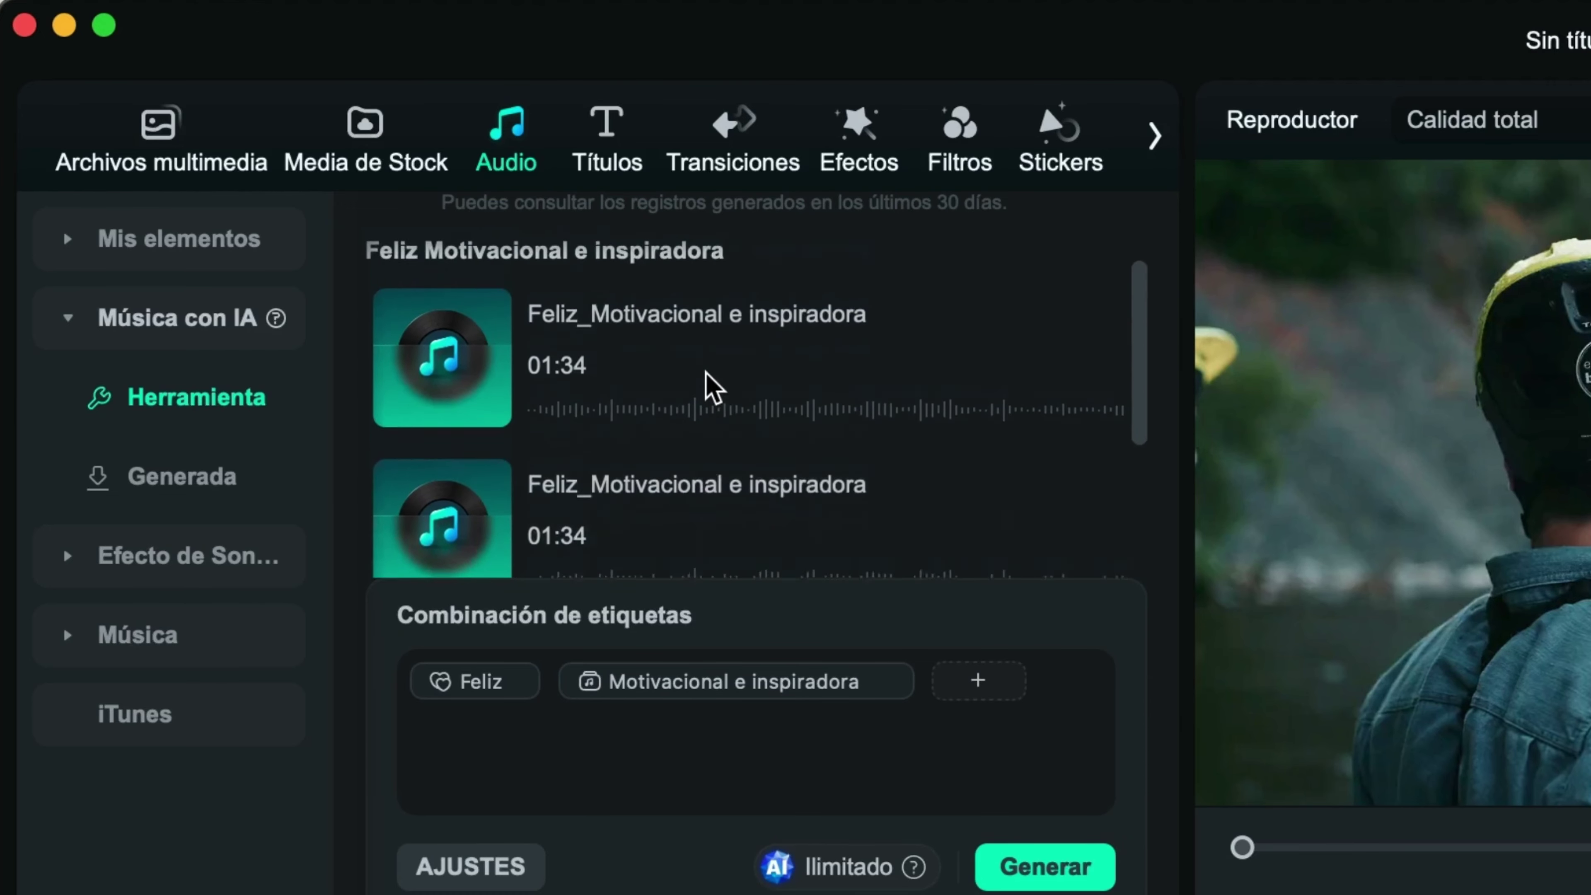
drag(482, 427, 187, 865)
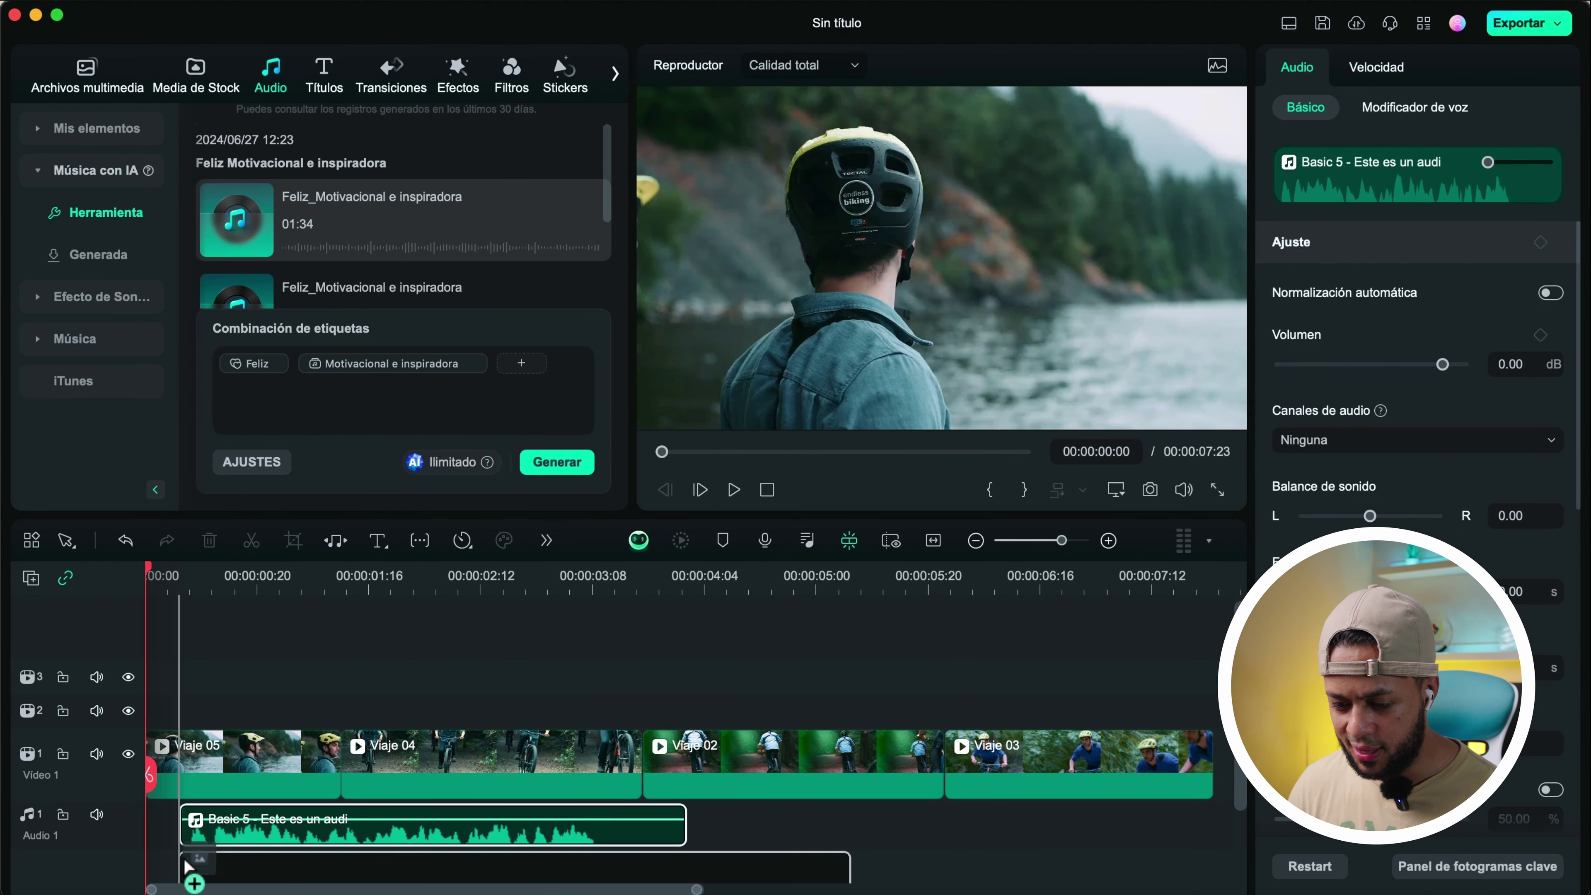
drag(734, 832, 661, 814)
Play the narration and music together to check their balance, and return the playhead to the start
key(space)
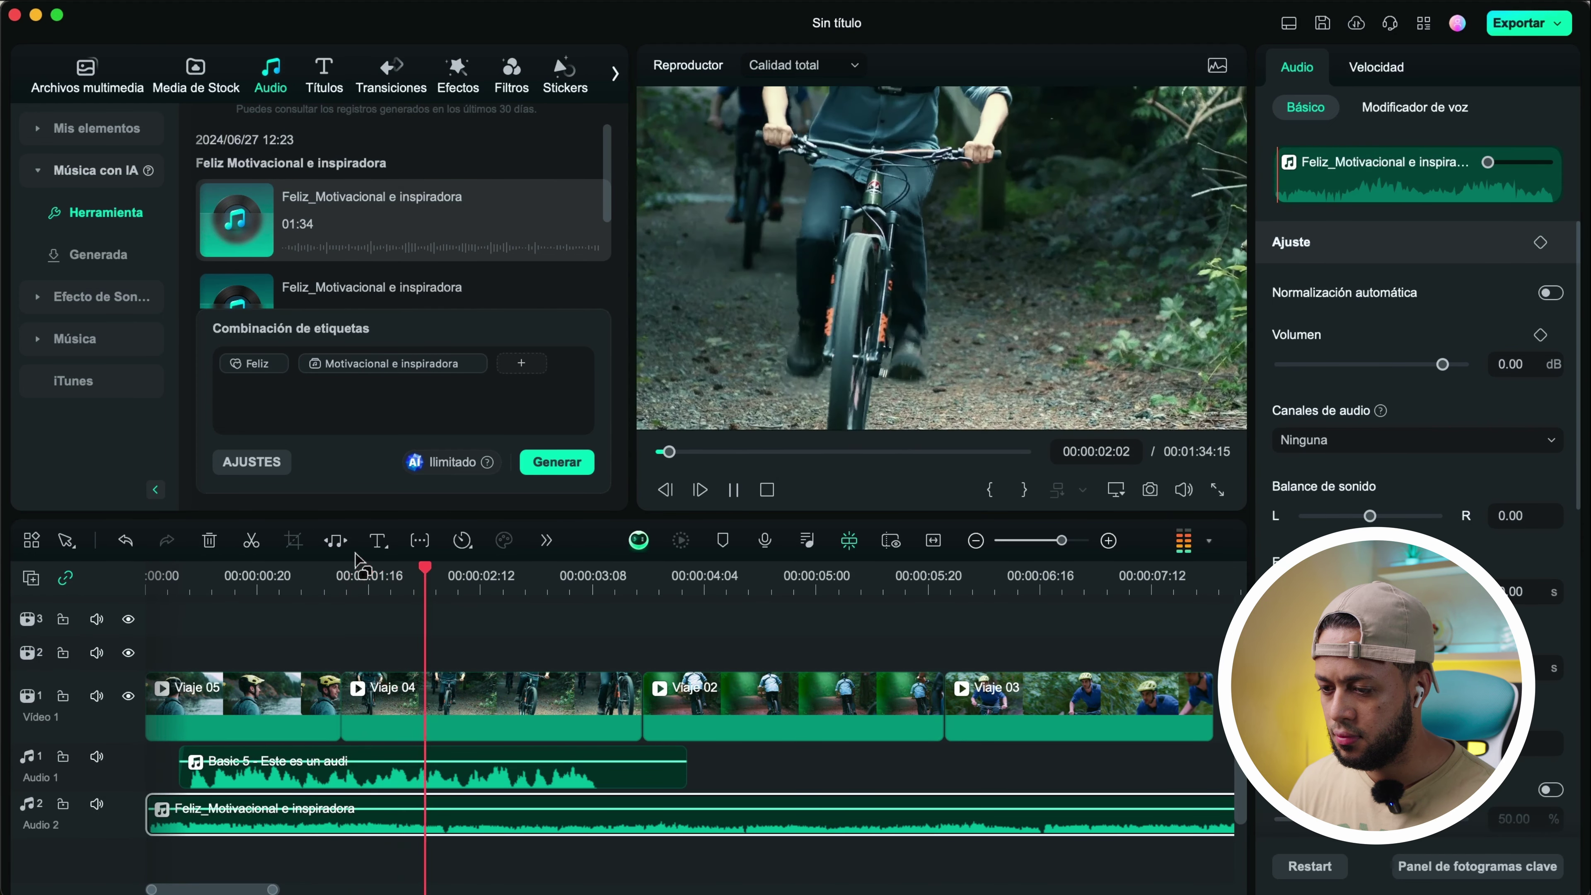
key(space)
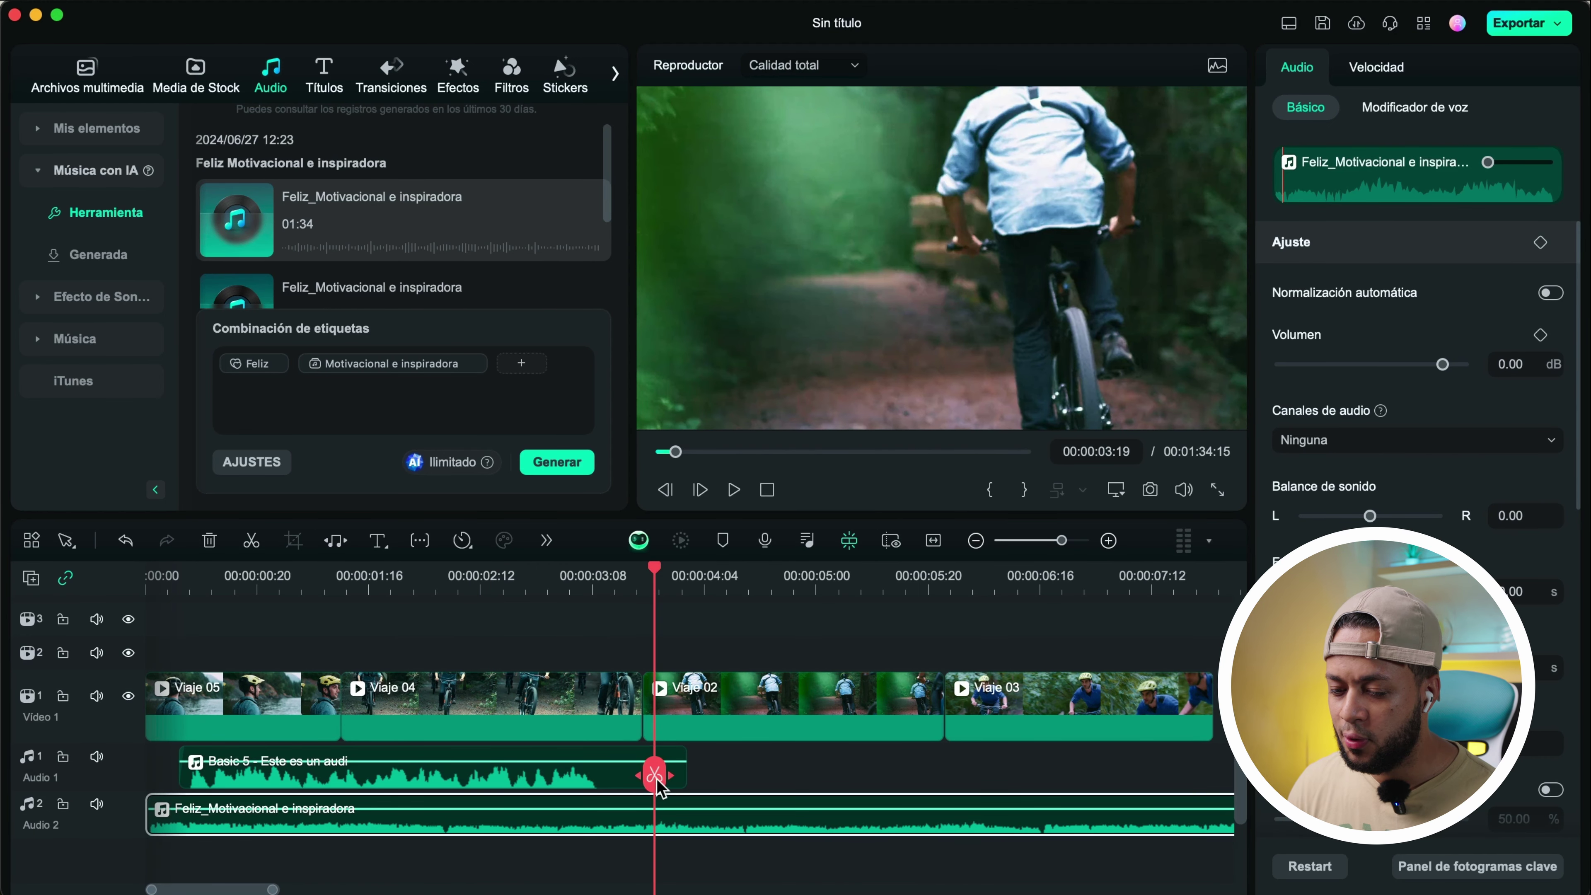
drag(654, 777, 149, 786)
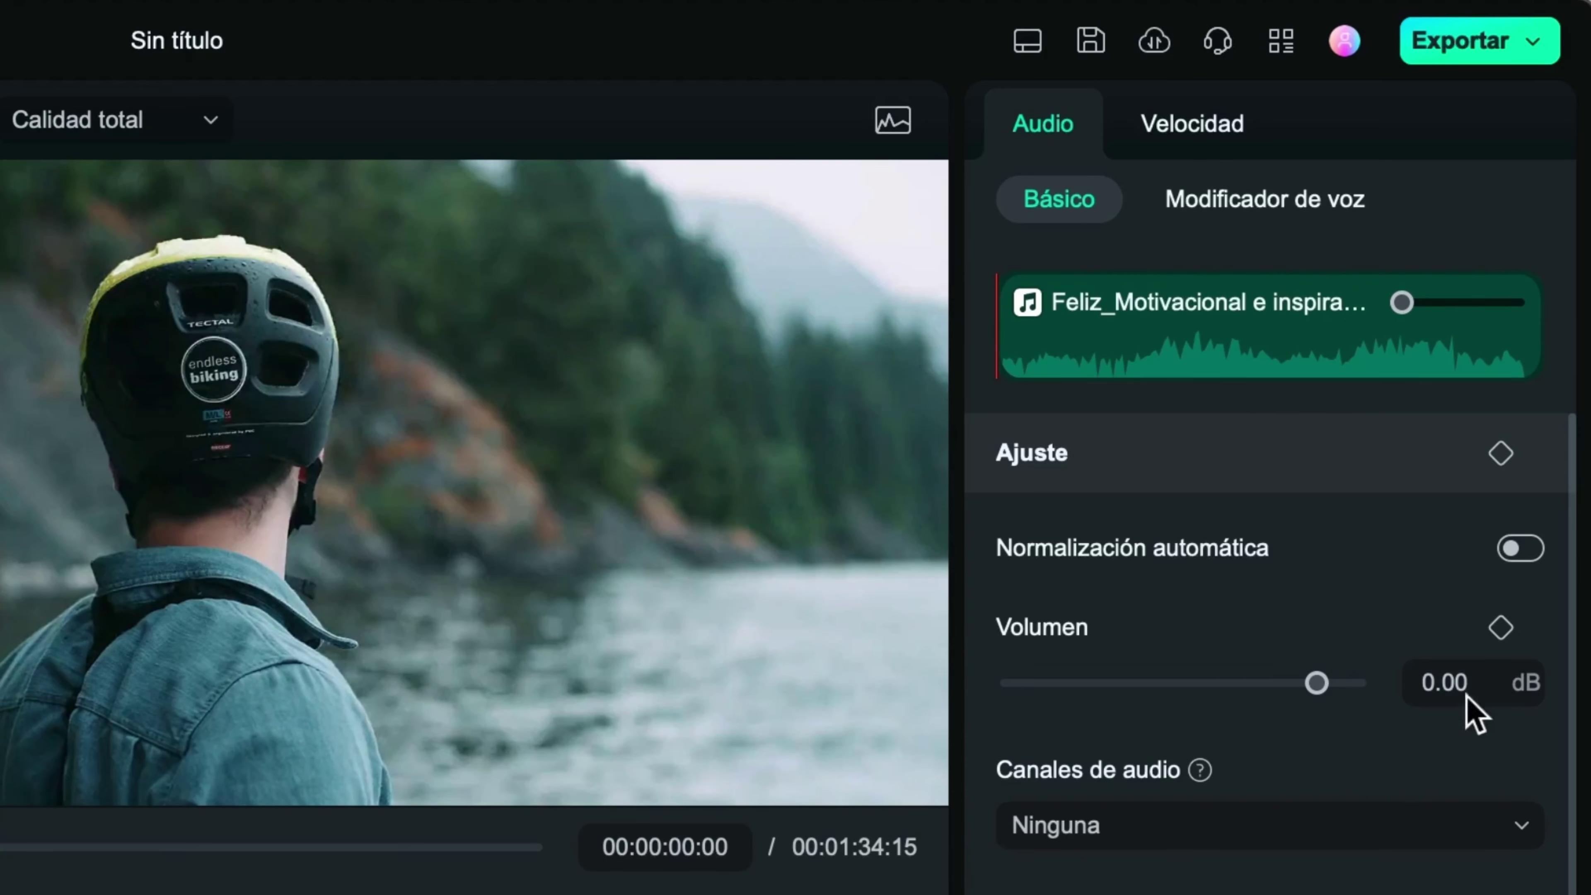
Lower the music clip's volume, trying -5 dB and -12 dB
mouse_move(1317, 683)
mouse_down()
mouse_move(1275, 686)
mouse_move(1307, 686)
mouse_up()
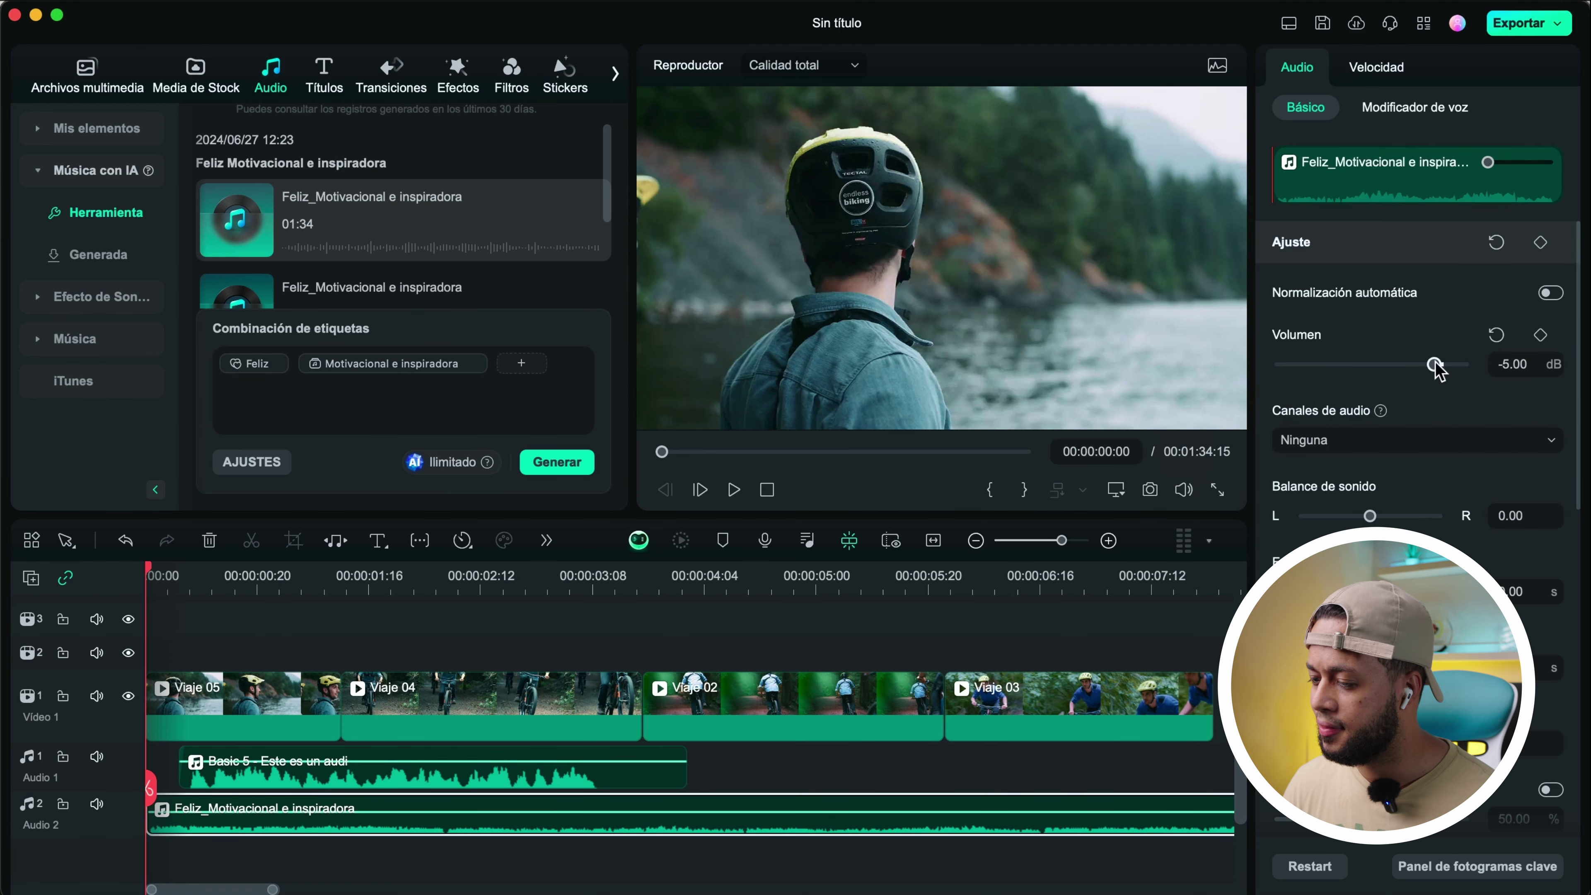
drag(1436, 370, 1424, 373)
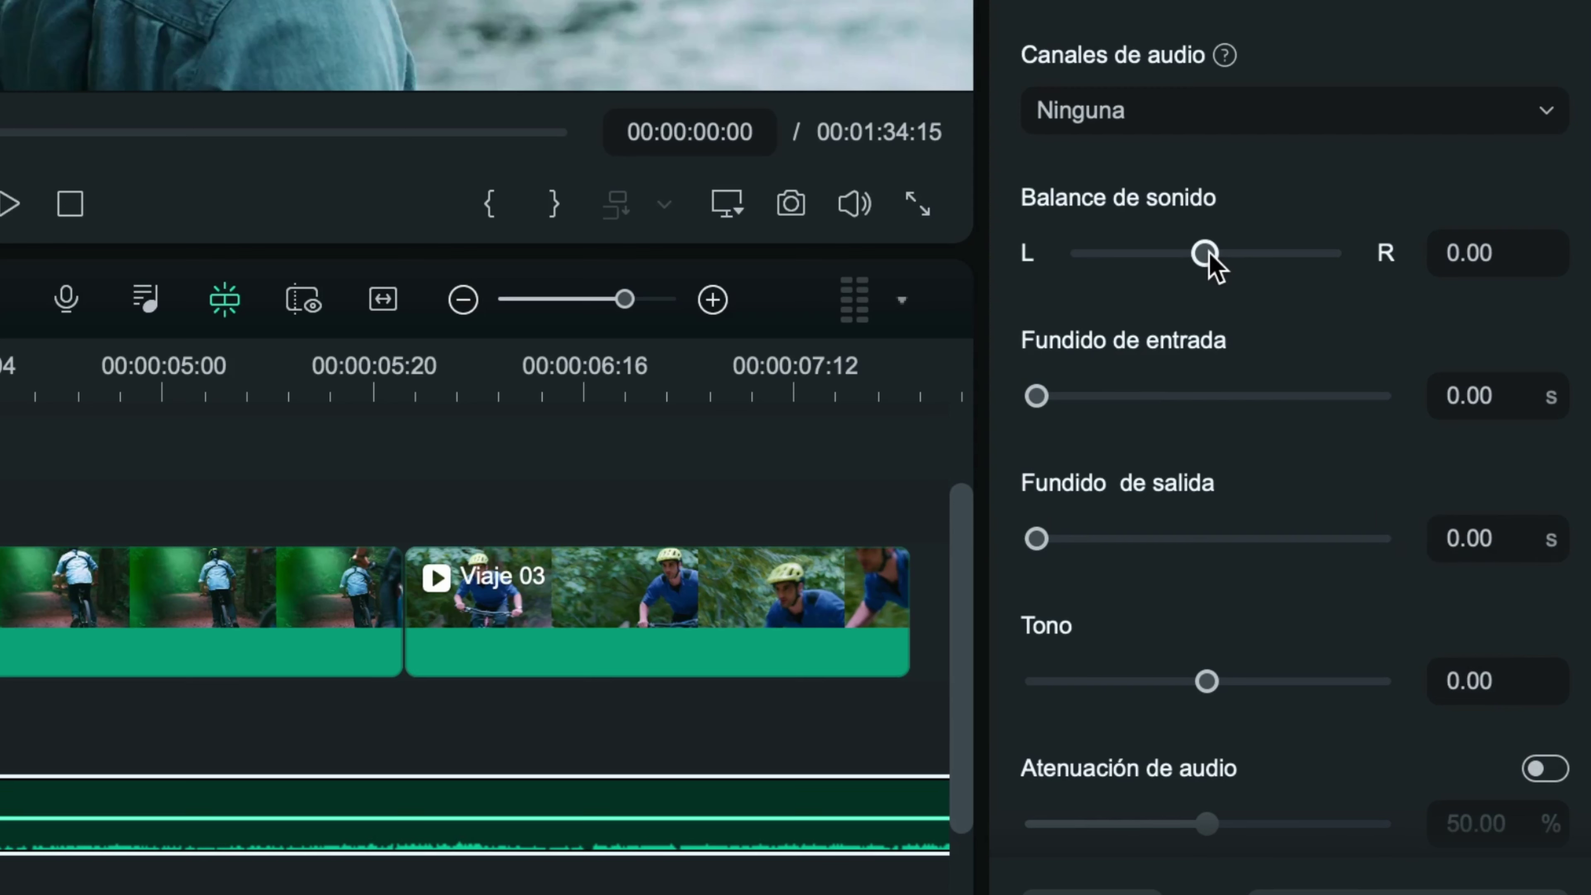
Try shifting the music's sound balance toward the right channel and adding a fade-in, and reset both settings
drag(1209, 253, 1283, 254)
click(1543, 200)
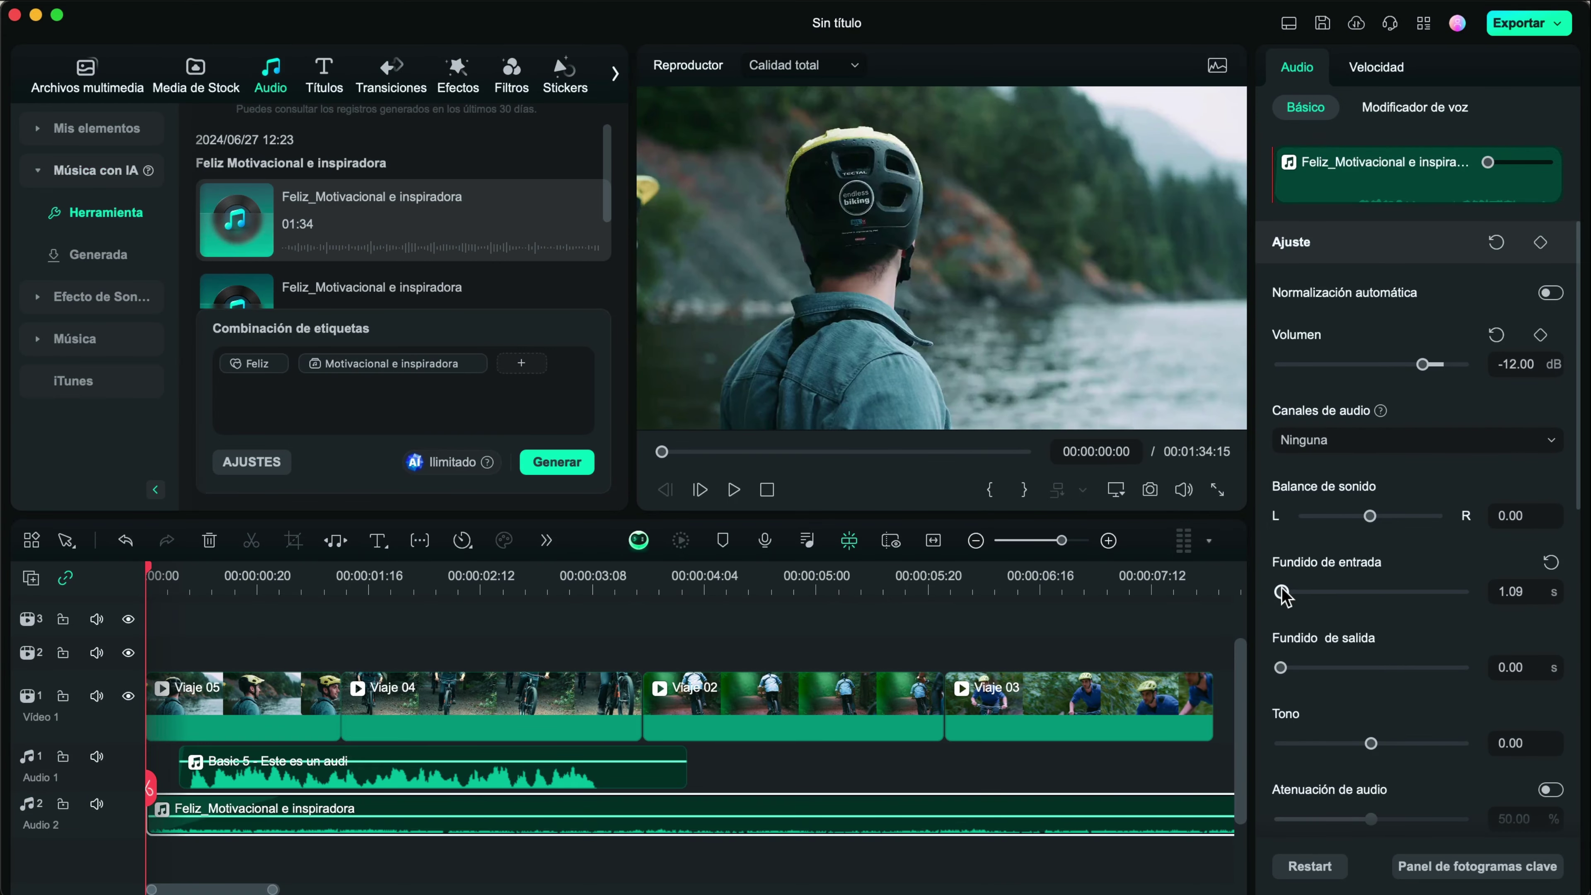
drag(1043, 399, 1097, 420)
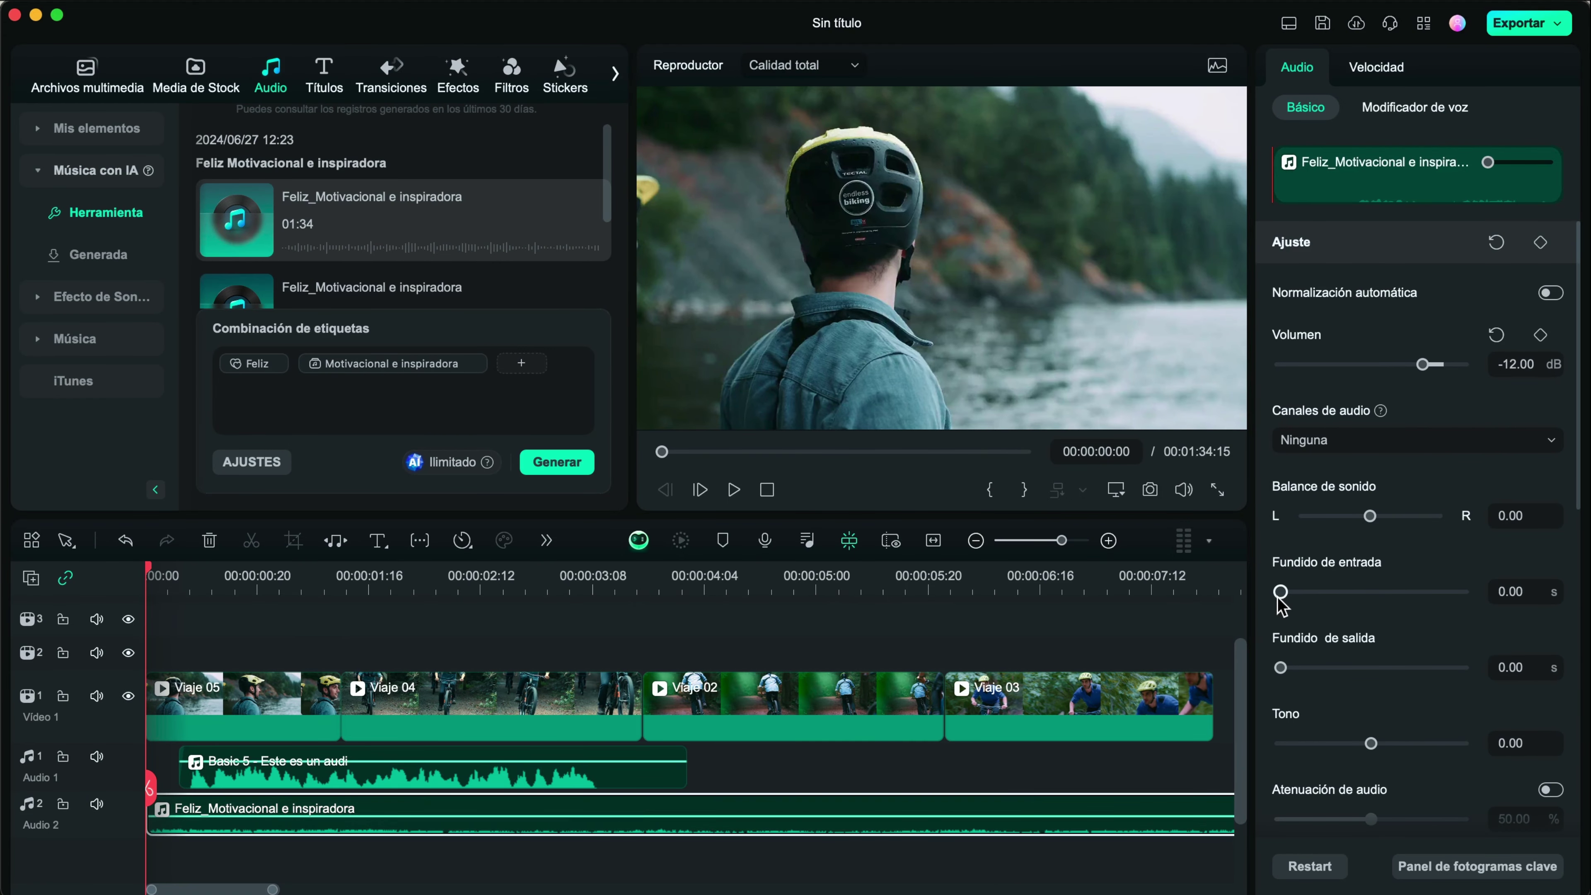
click(1550, 562)
scroll(1381, 720, down, 5)
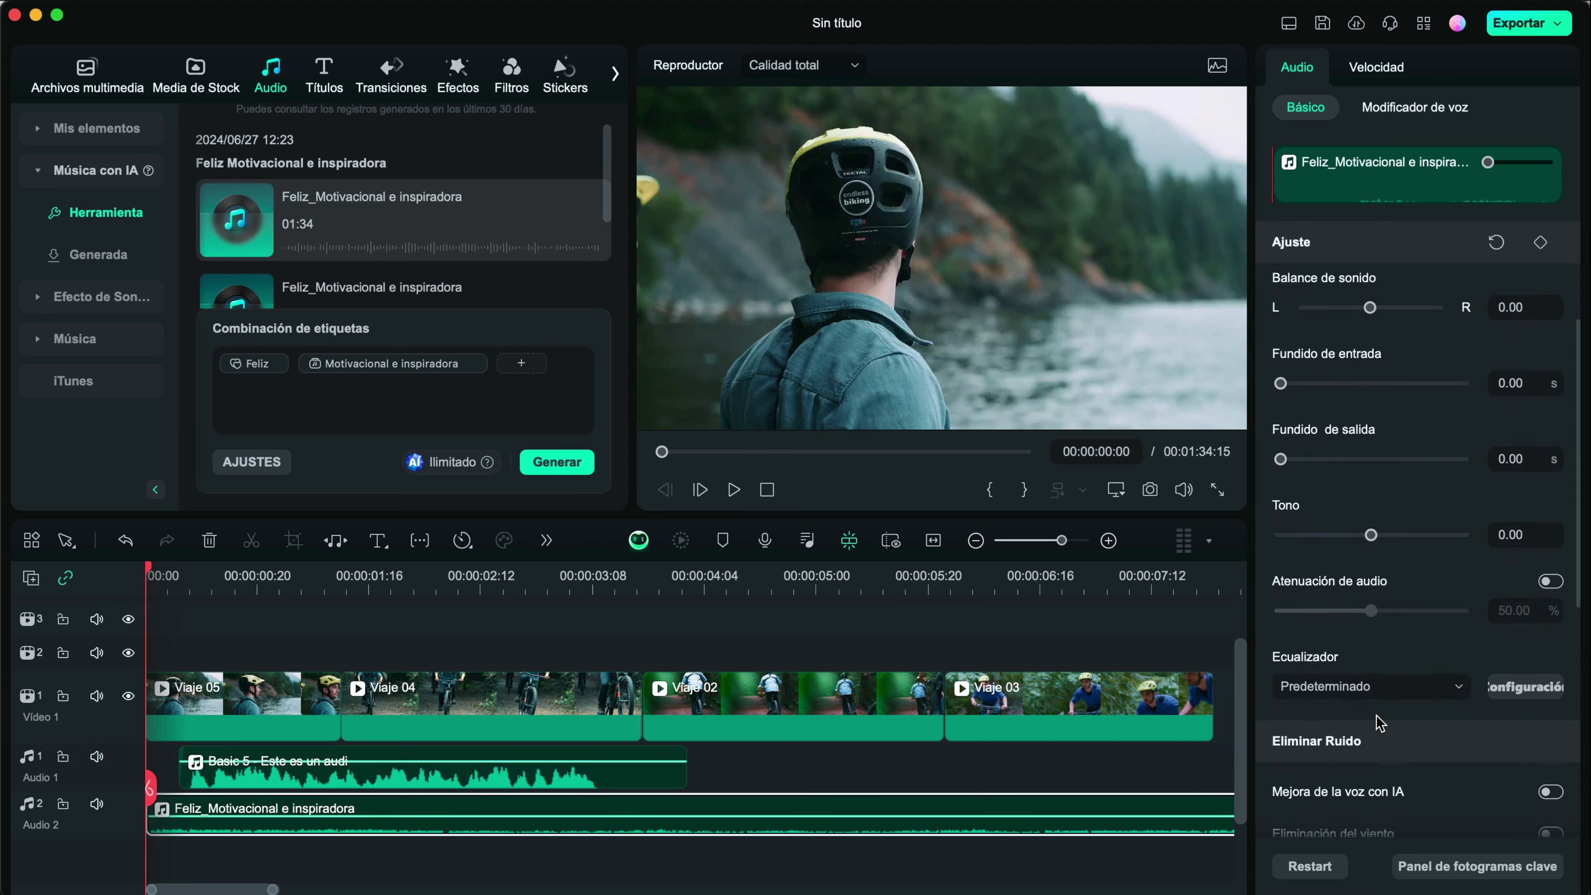
scroll(1383, 711, up, 5)
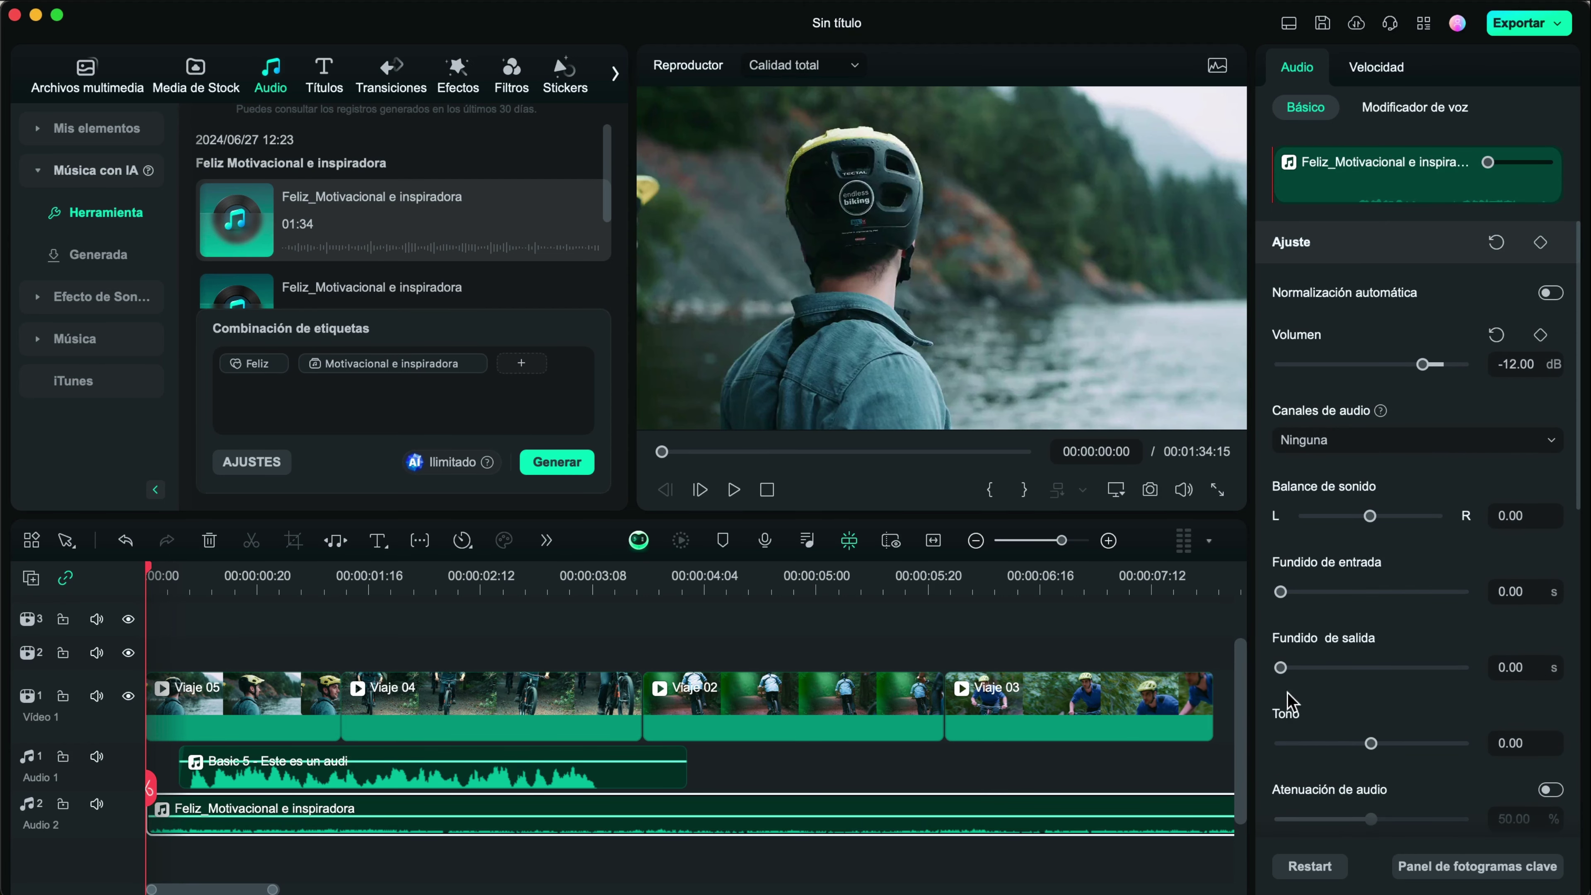
Play back the video to check the reduced music level against the narration
click(733, 489)
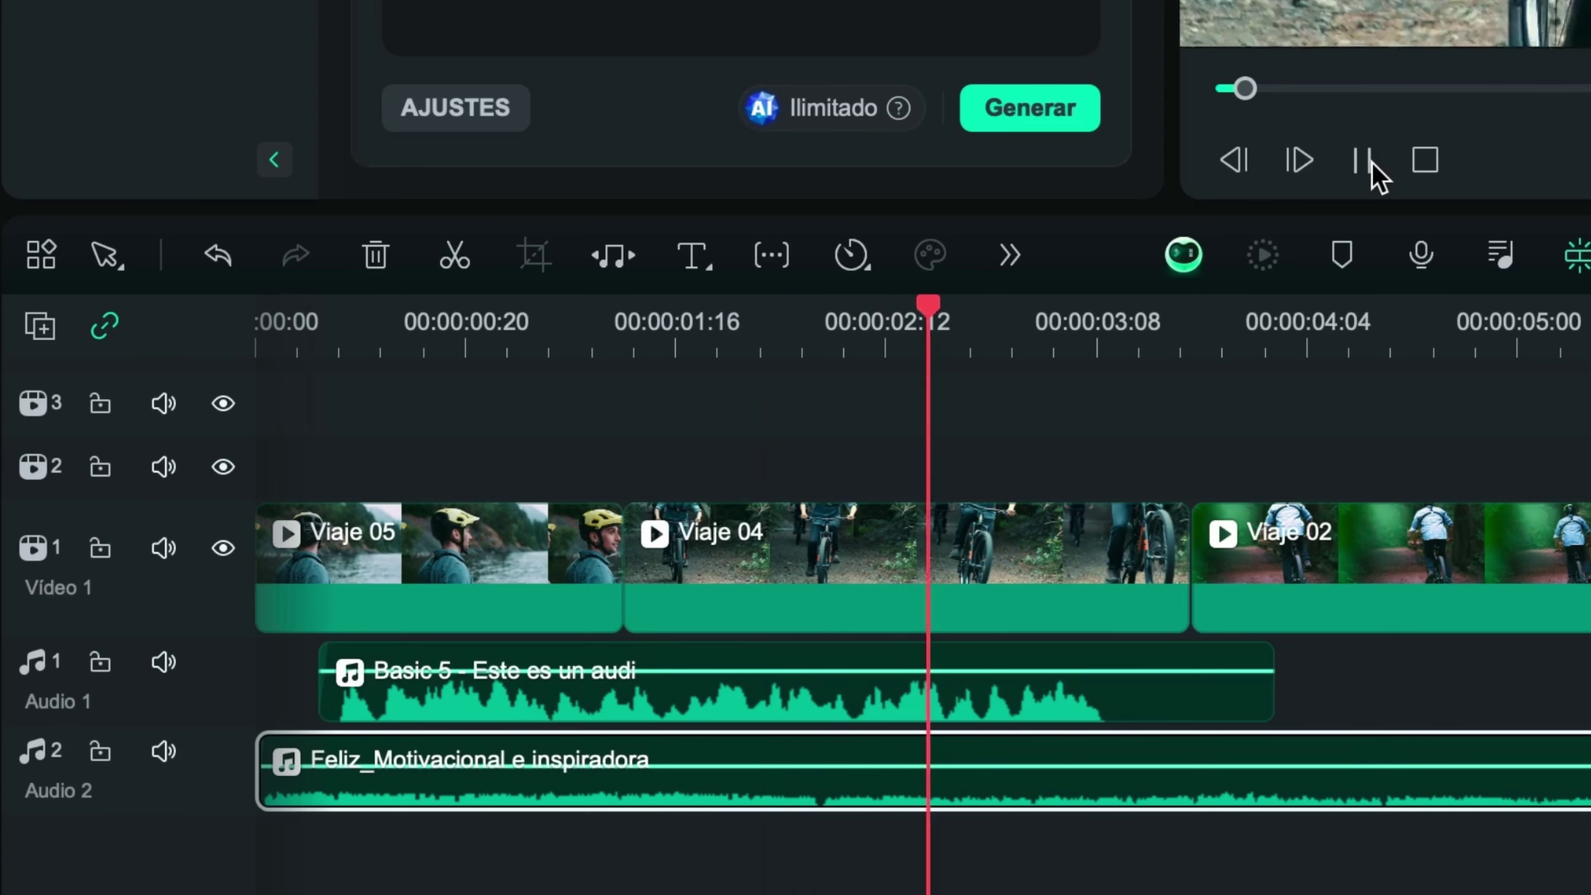
click(1371, 168)
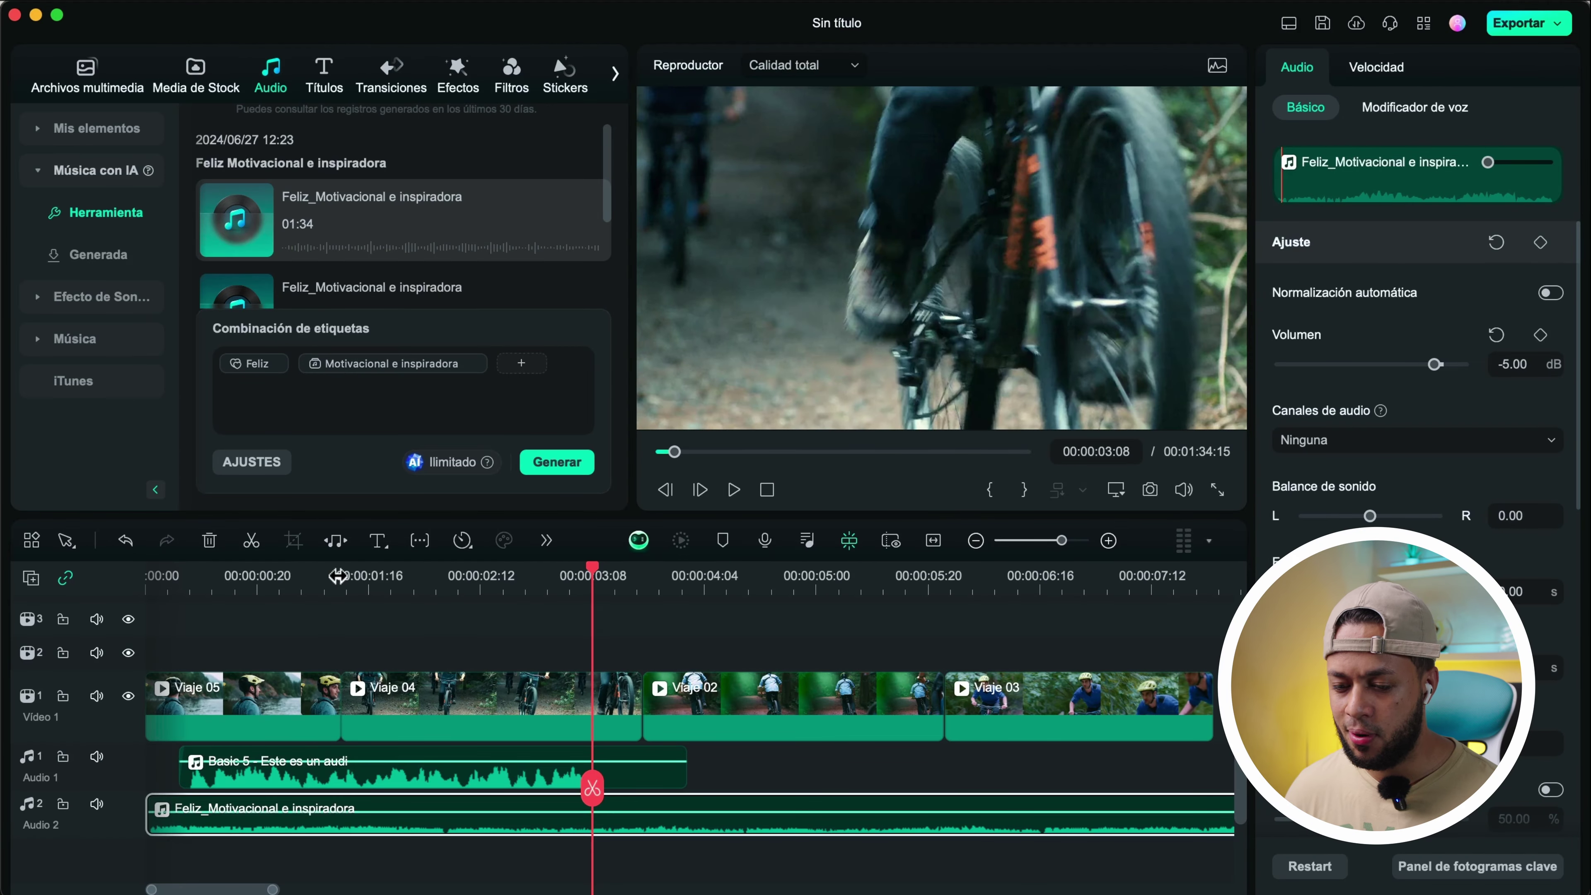
Apply the character voice with the mask icon to the narration clip and listen to it from the start of Viaje 04
click(338, 575)
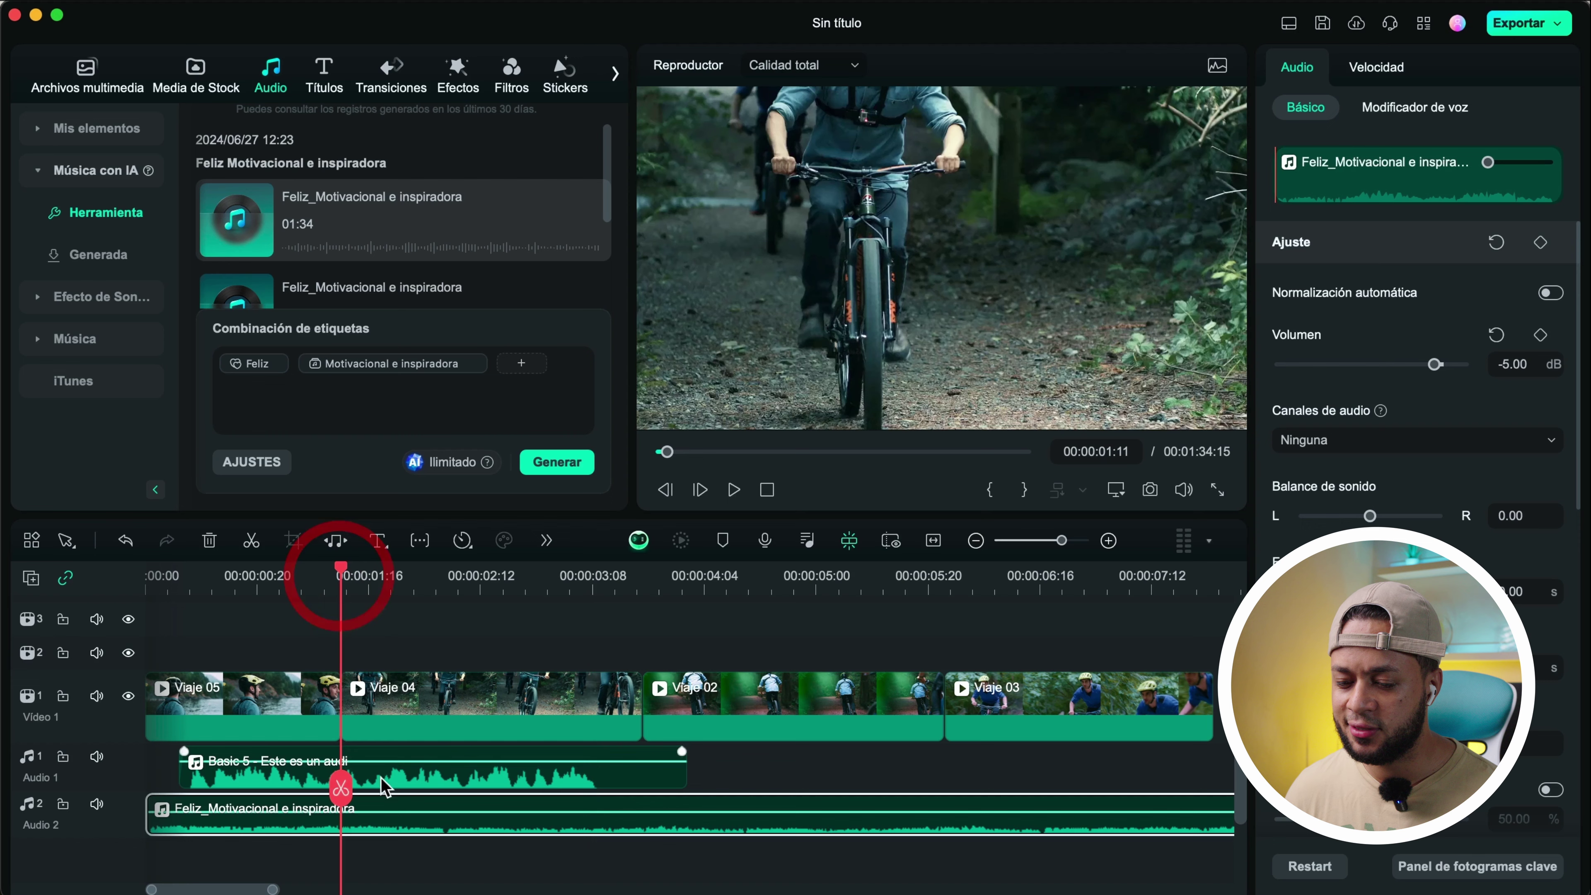
click(451, 777)
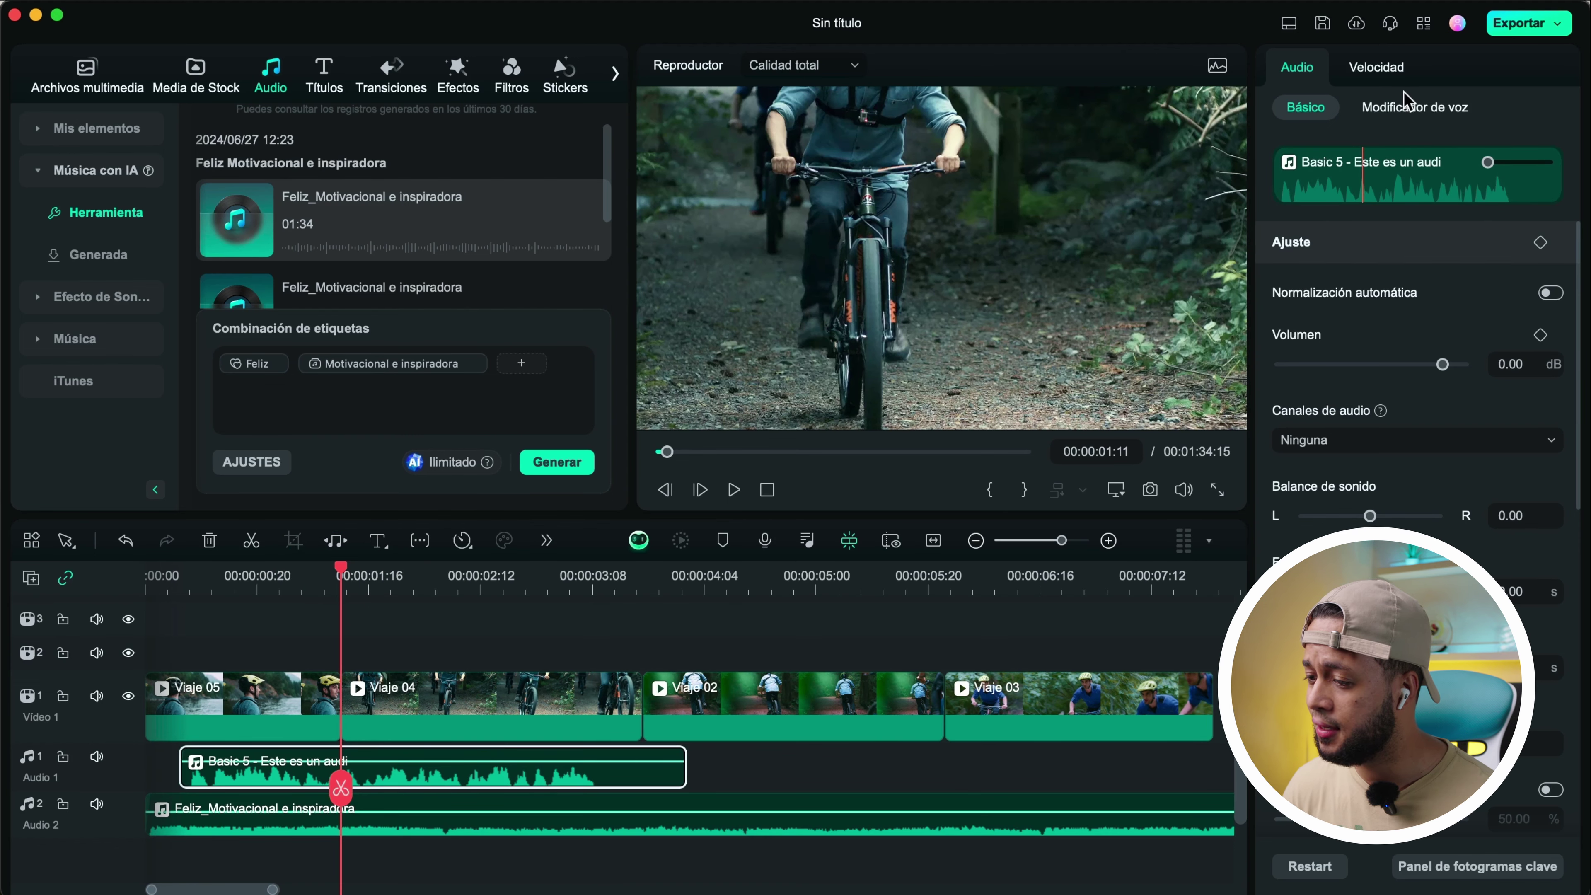
click(1409, 111)
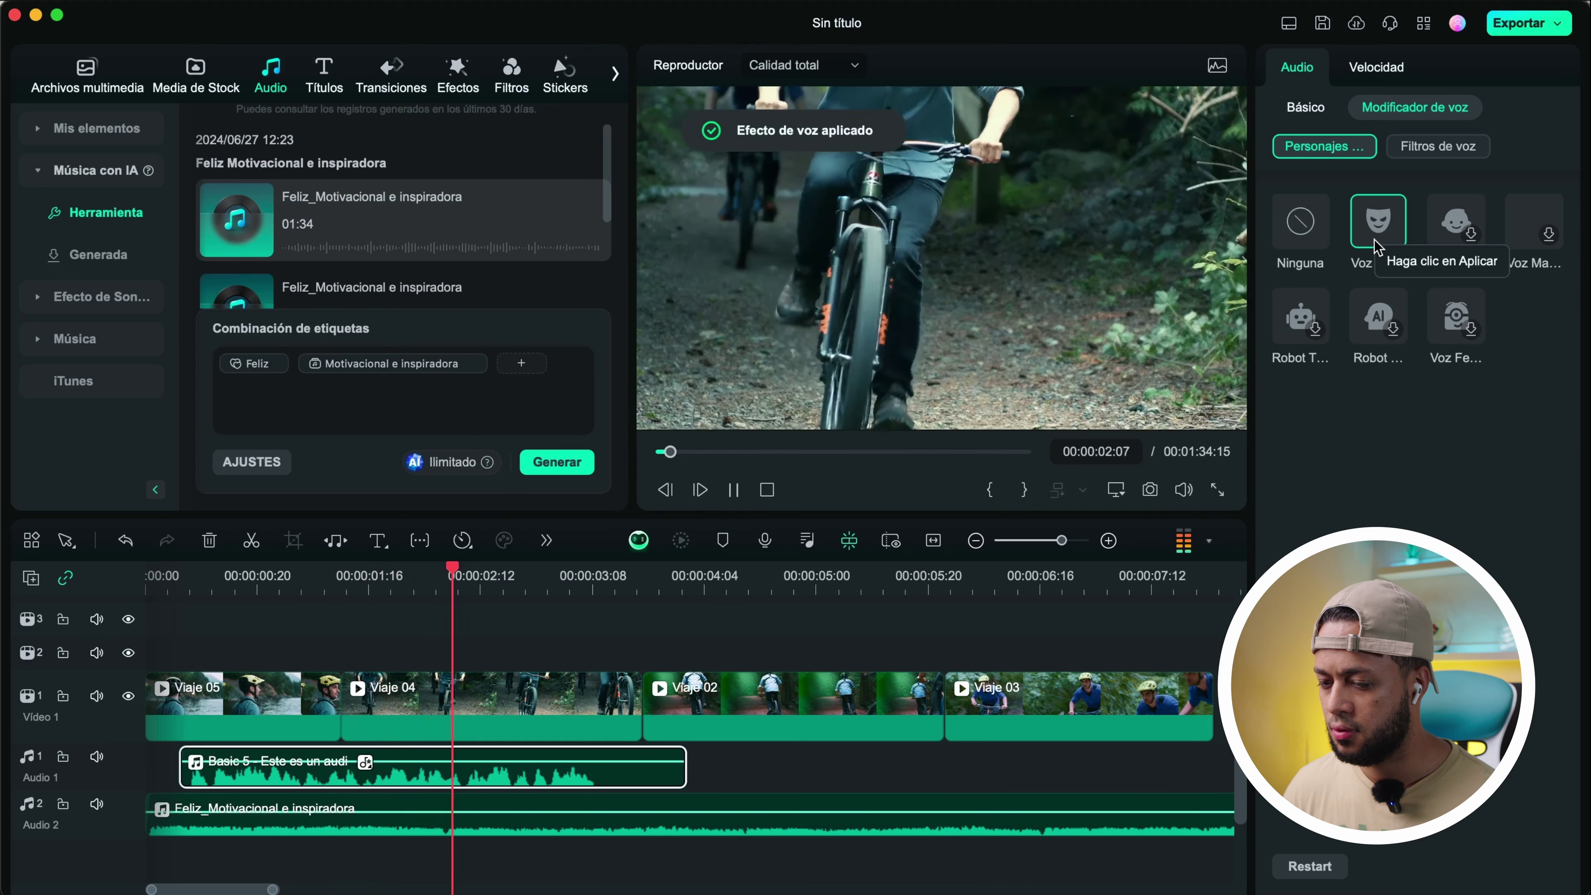
click(733, 490)
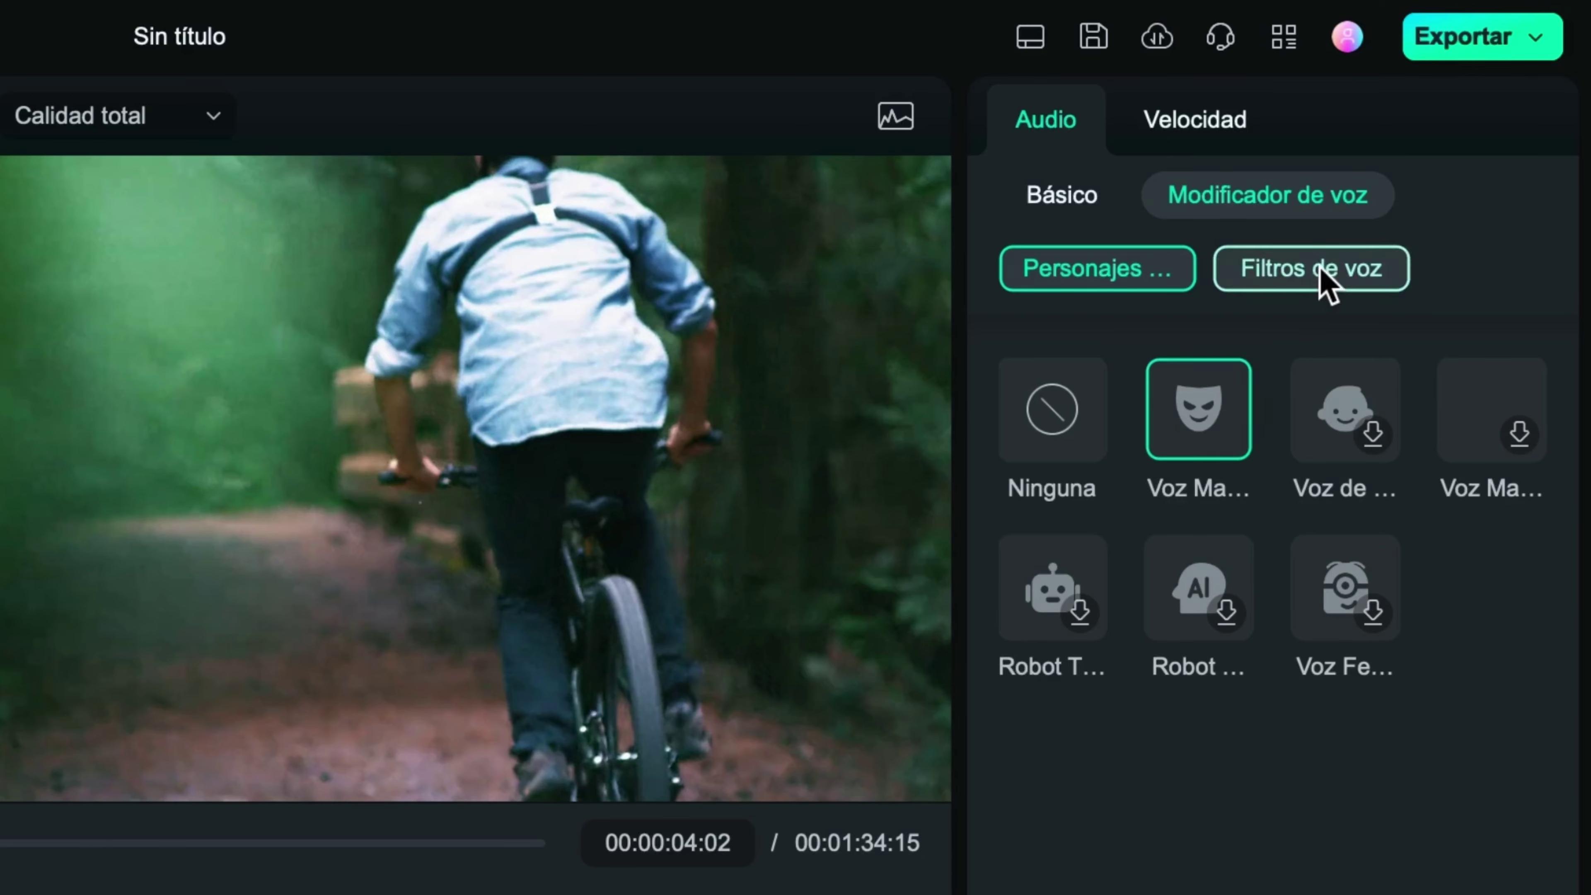
Apply the Eco voice filter to the narration clip, check the voice characters and play back the video
click(1441, 150)
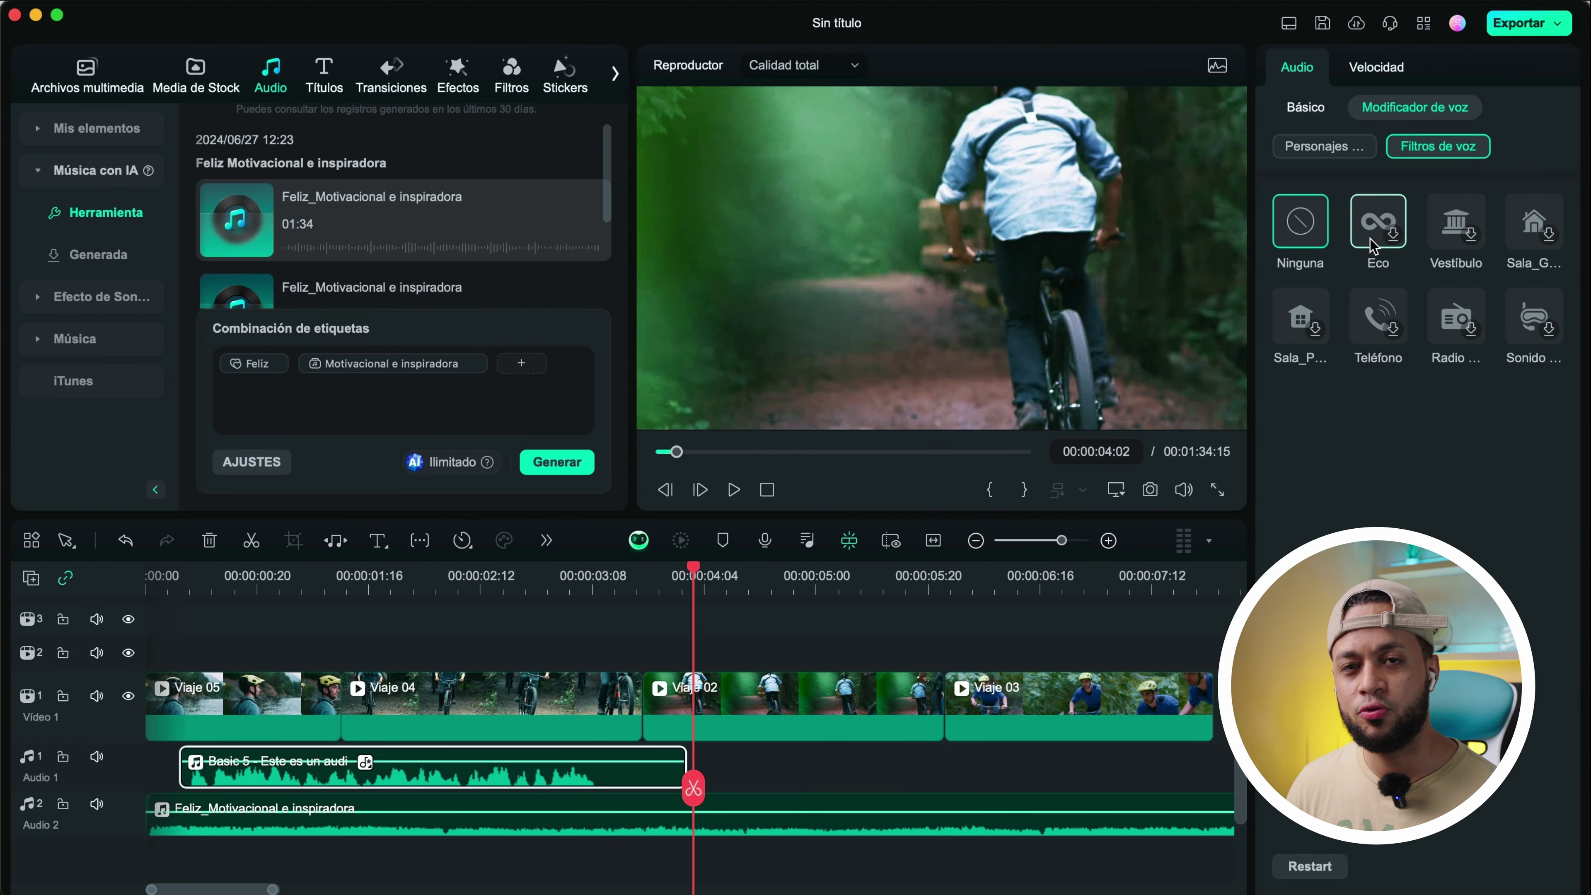
click(1372, 233)
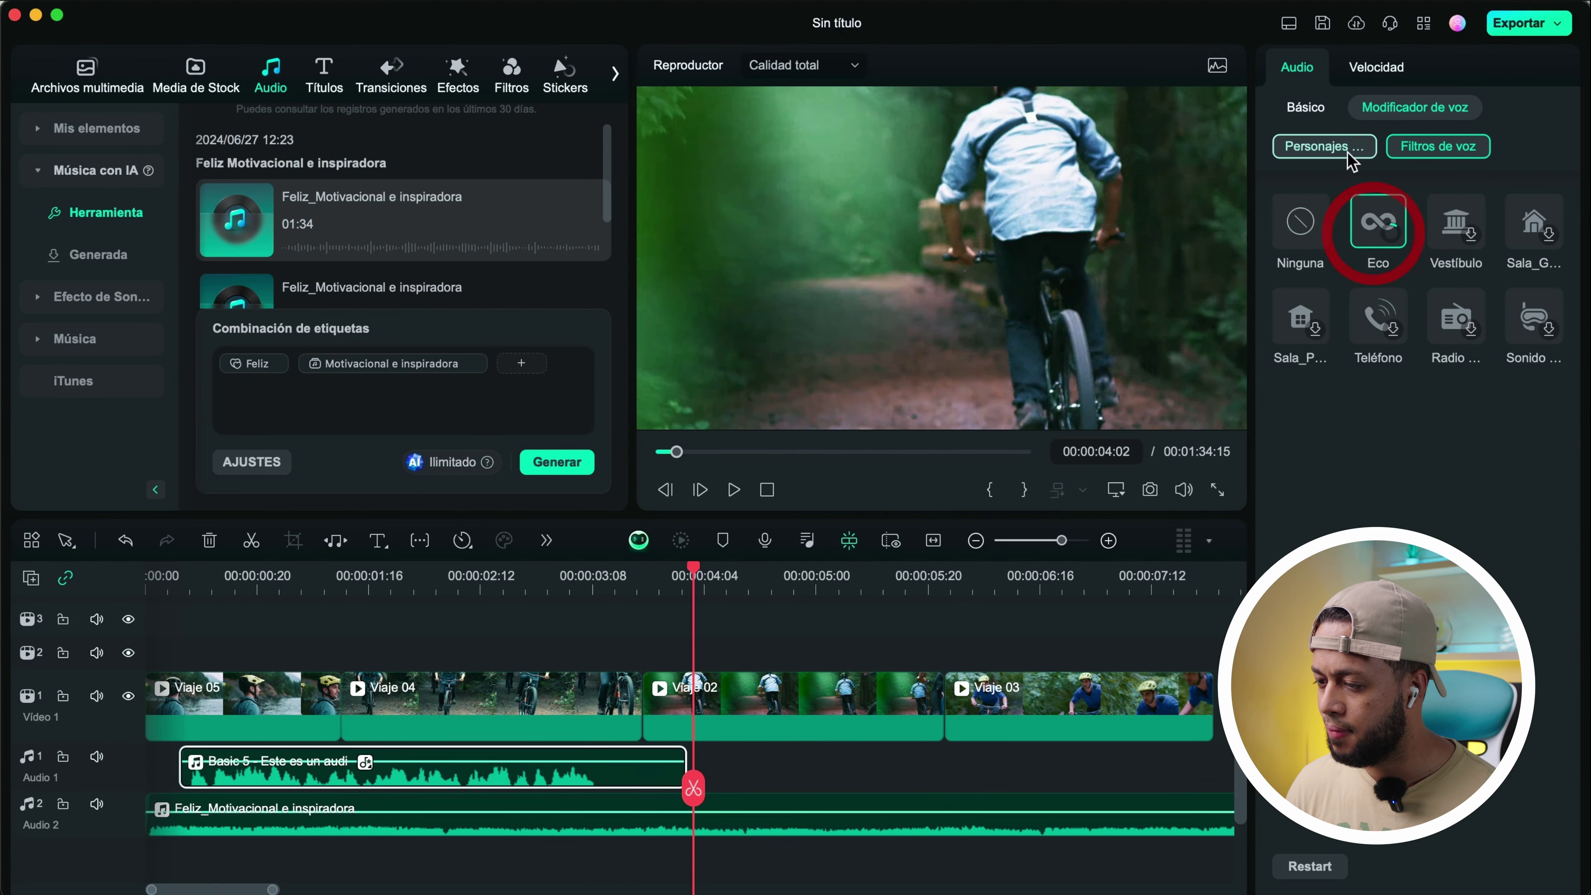
click(1326, 151)
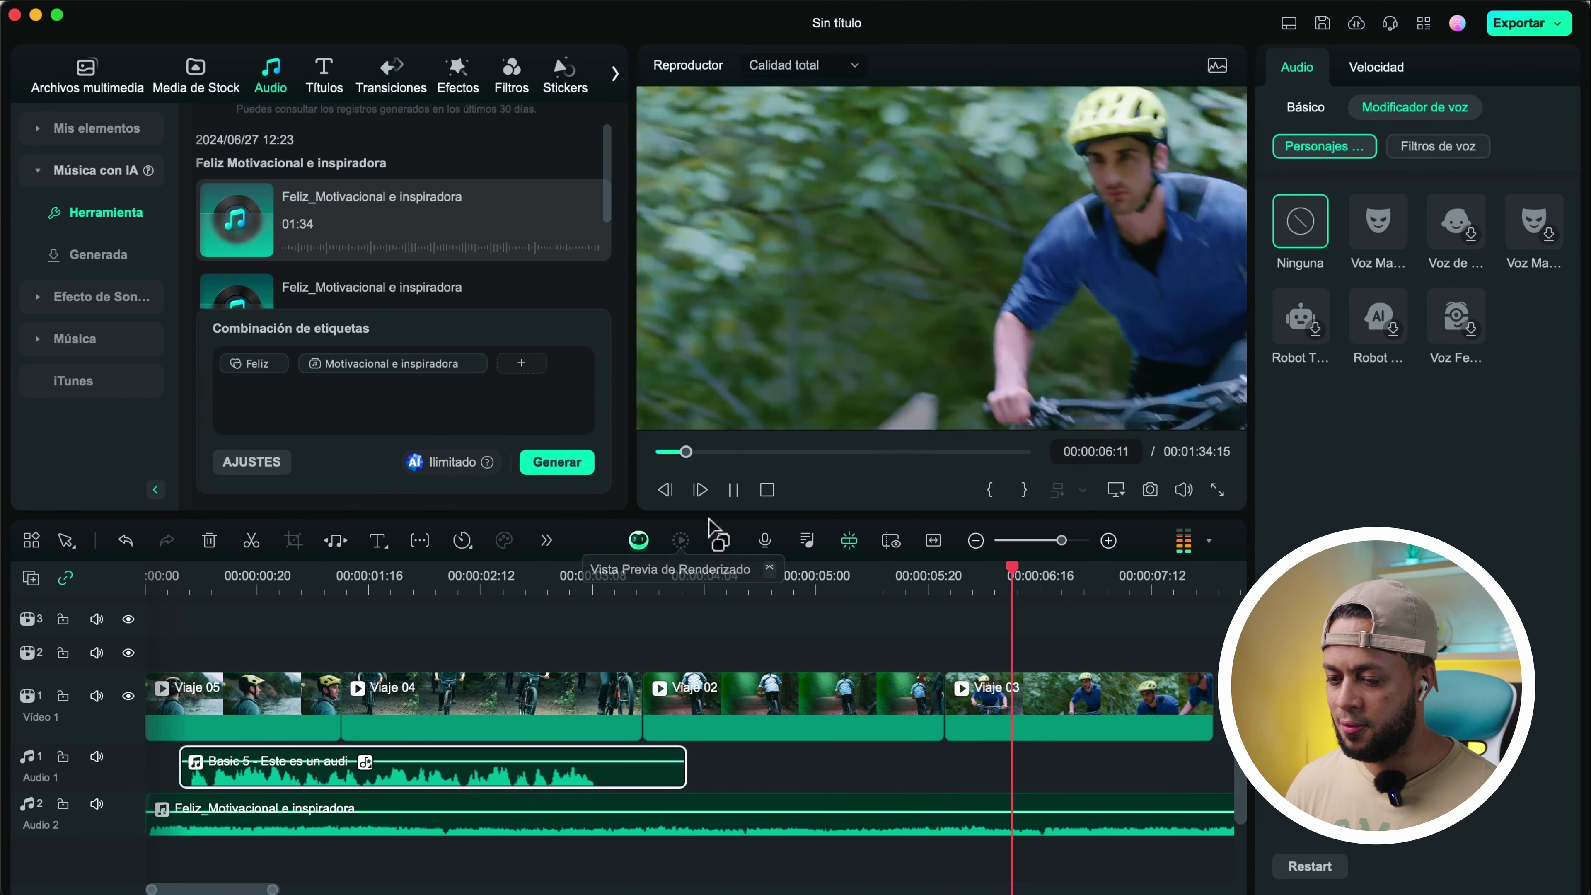
key(shift+z)
key(space)
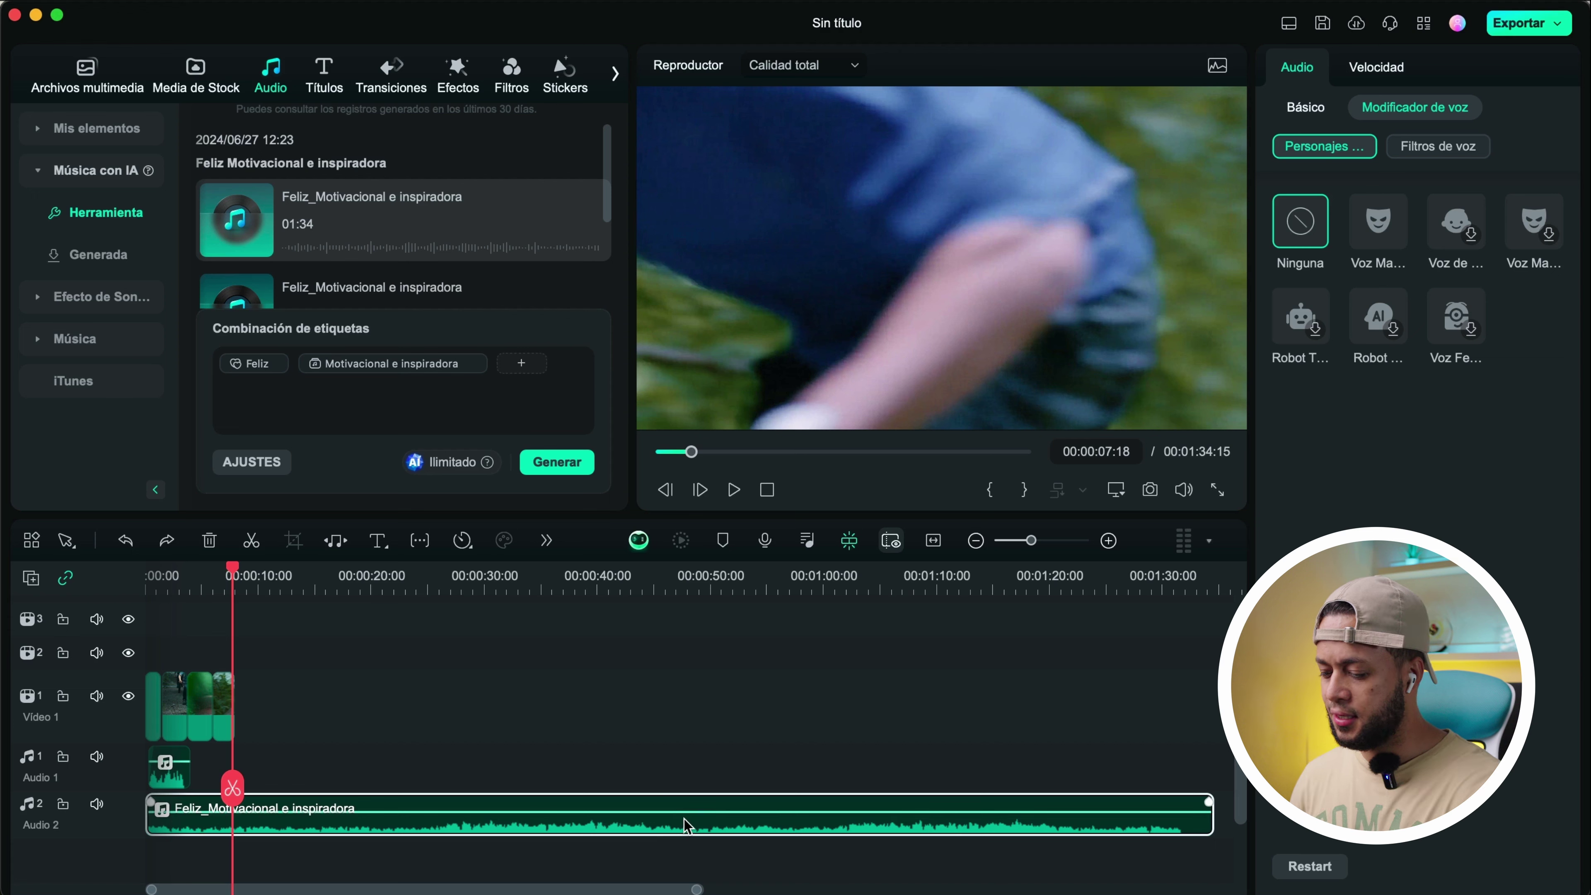
Replace the Feliz_Motivacional music clip with the trending track "Introducción del festiv…" at the start of the Audio 2 track
key(BackSpace)
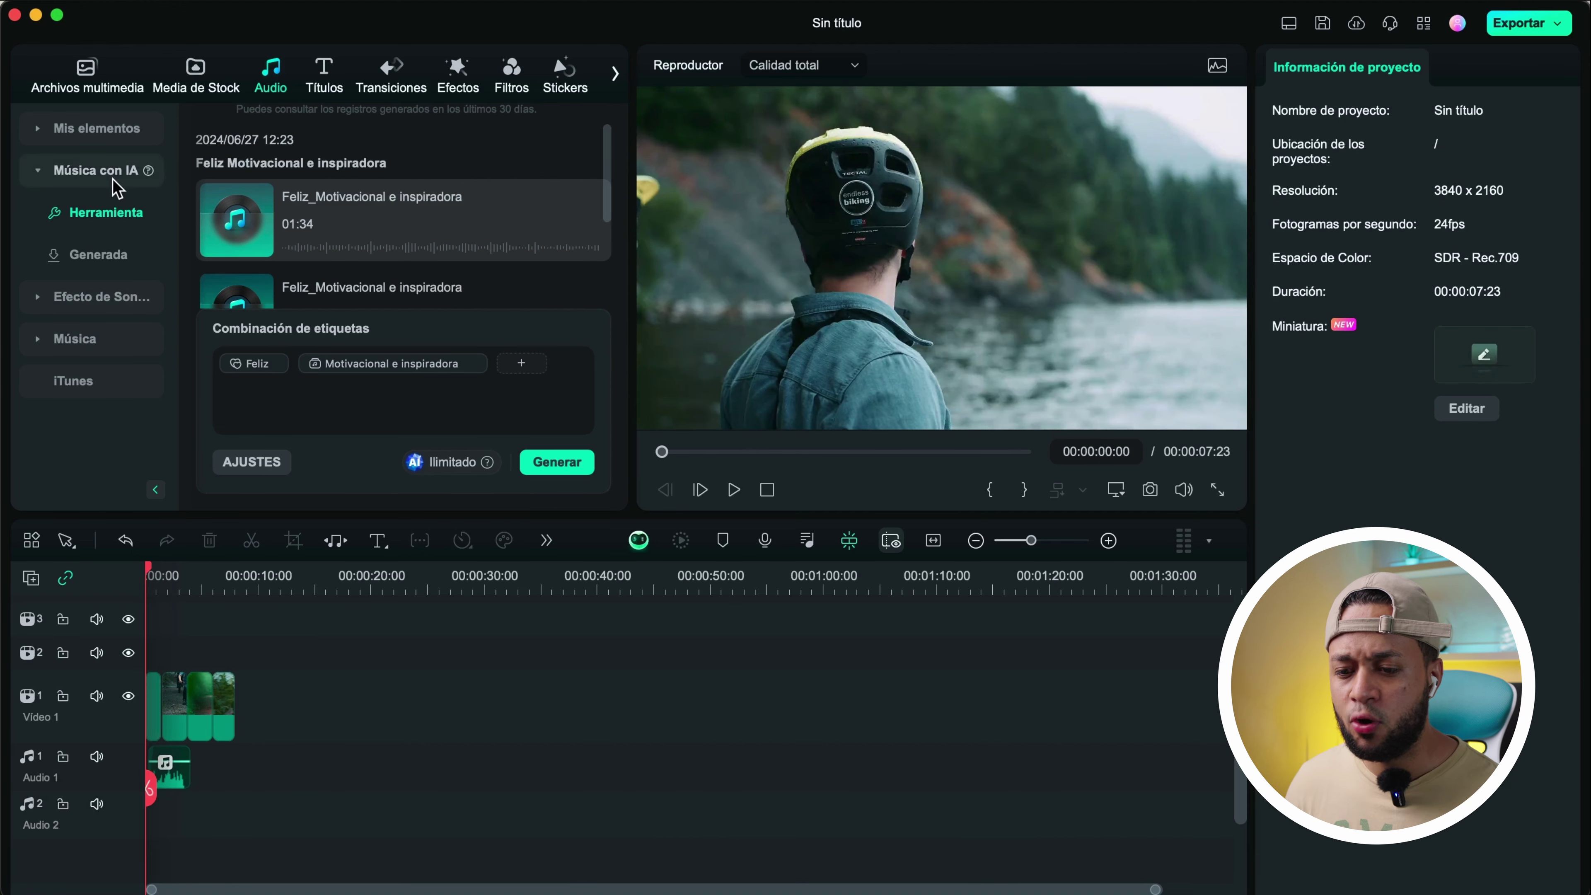
click(76, 347)
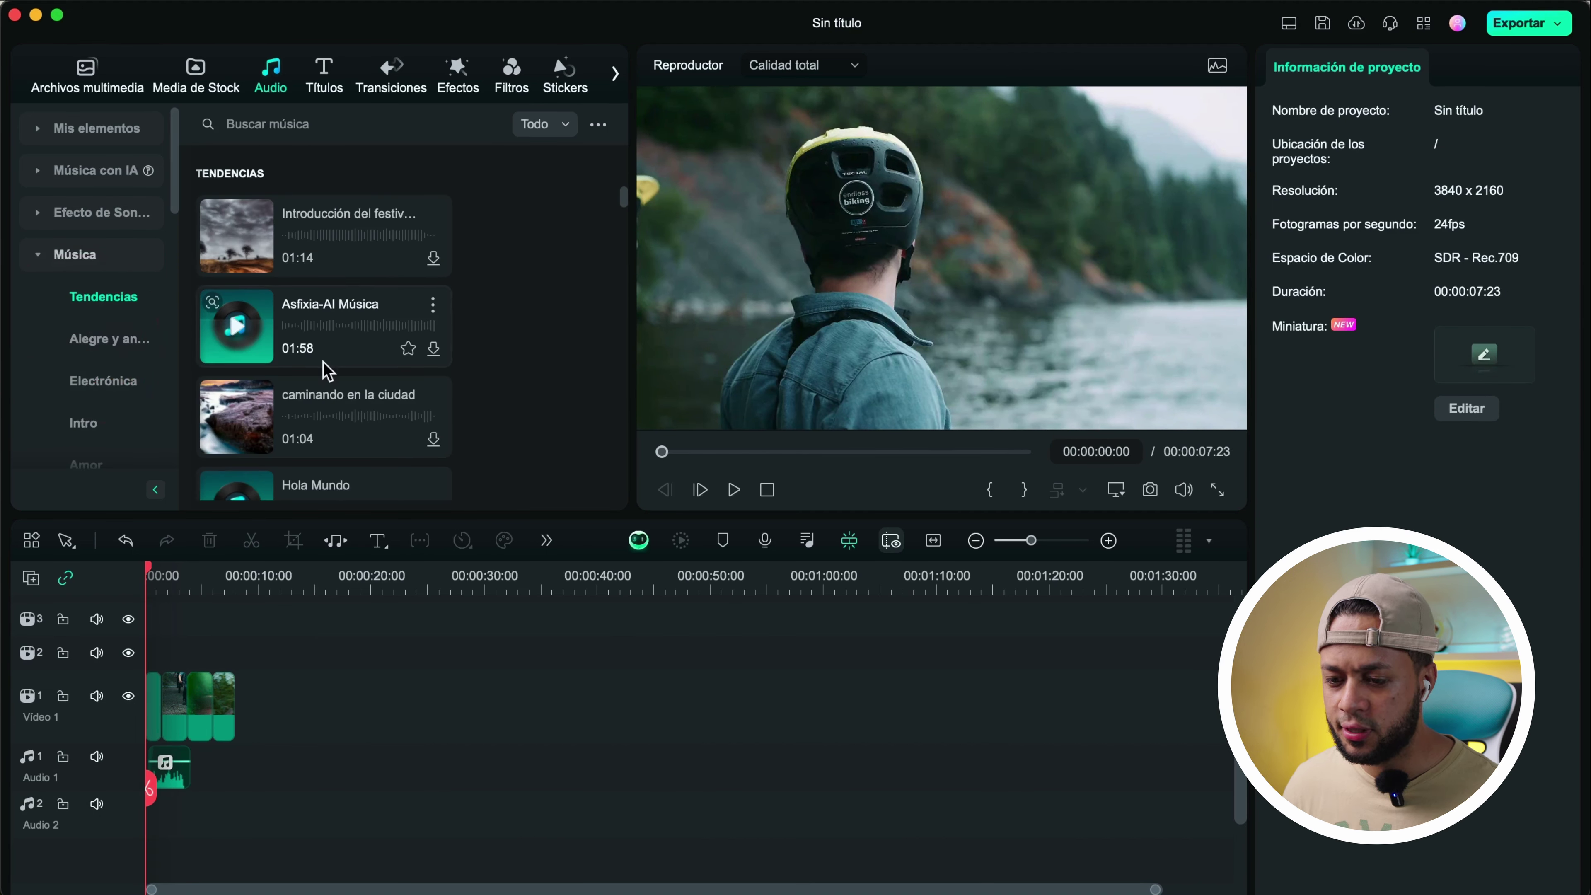
click(240, 243)
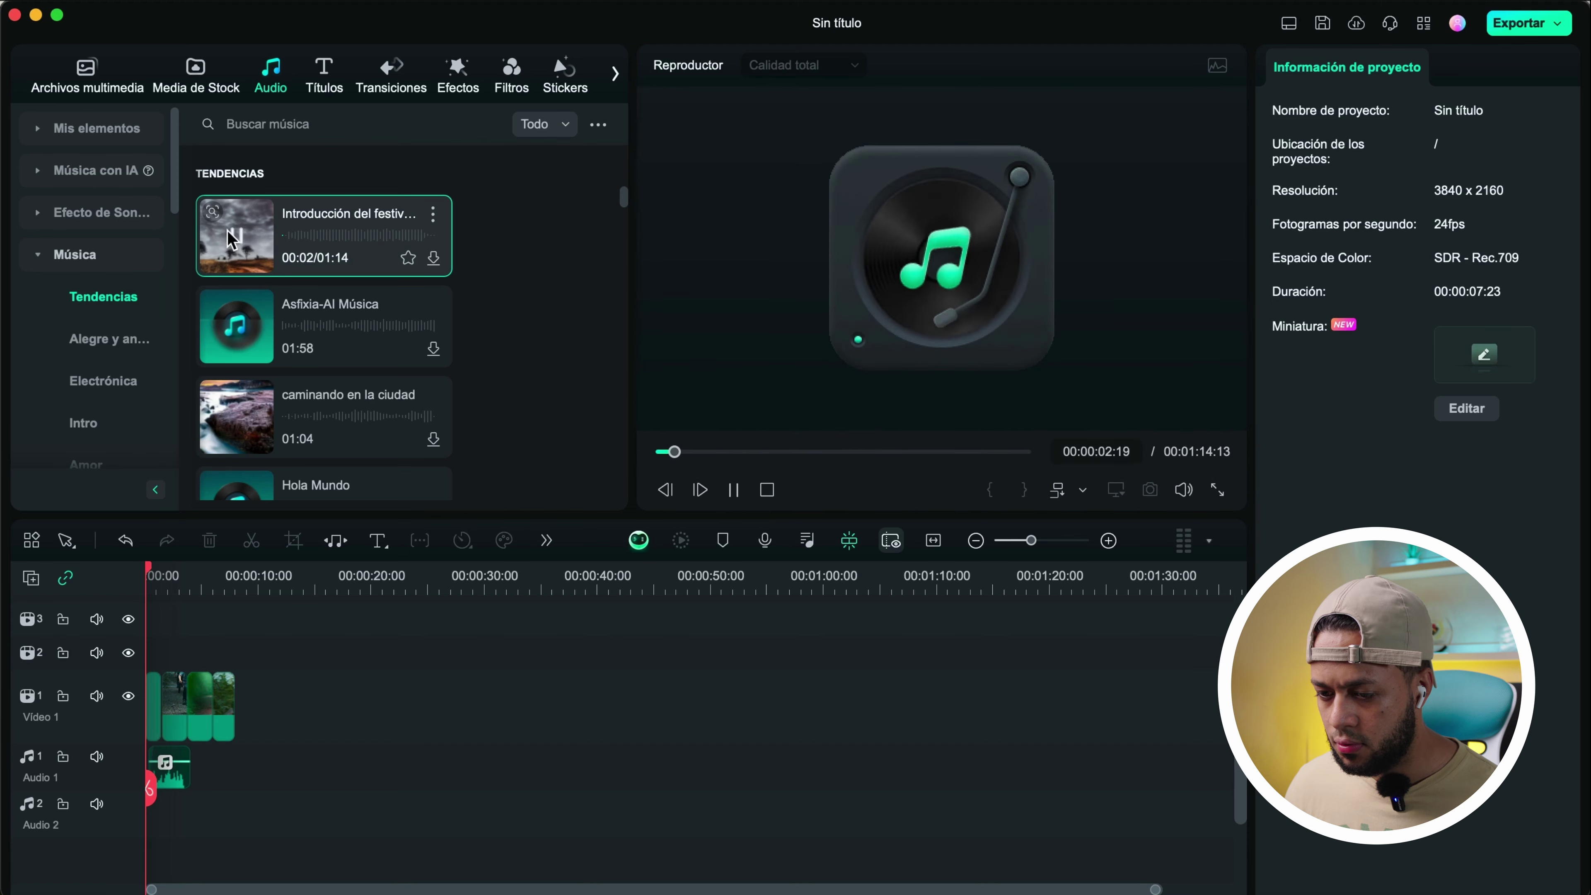
click(238, 241)
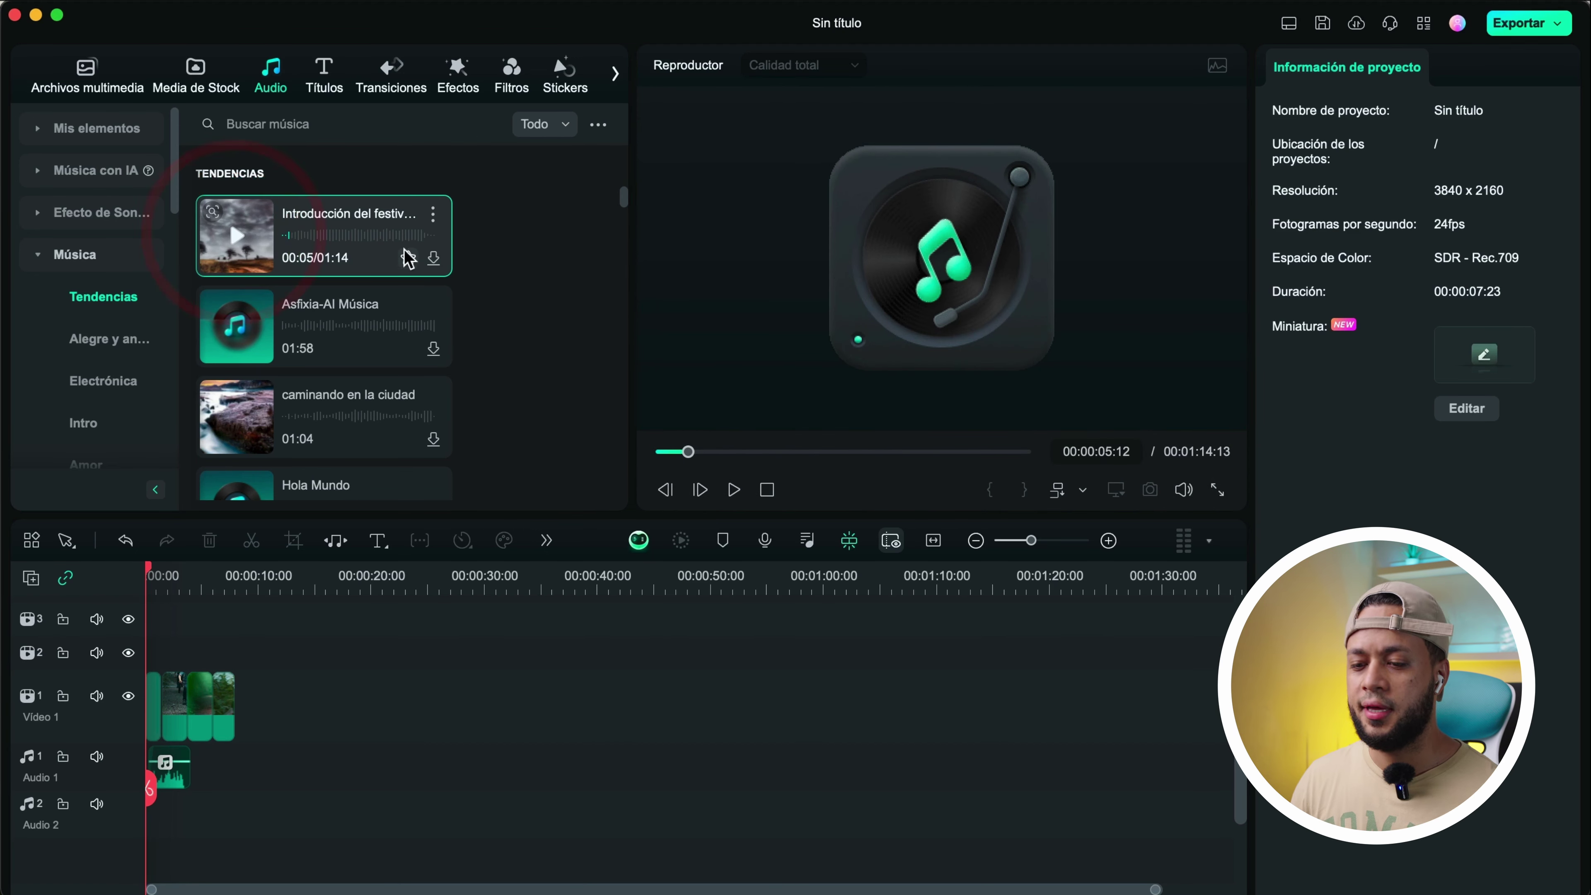
click(435, 259)
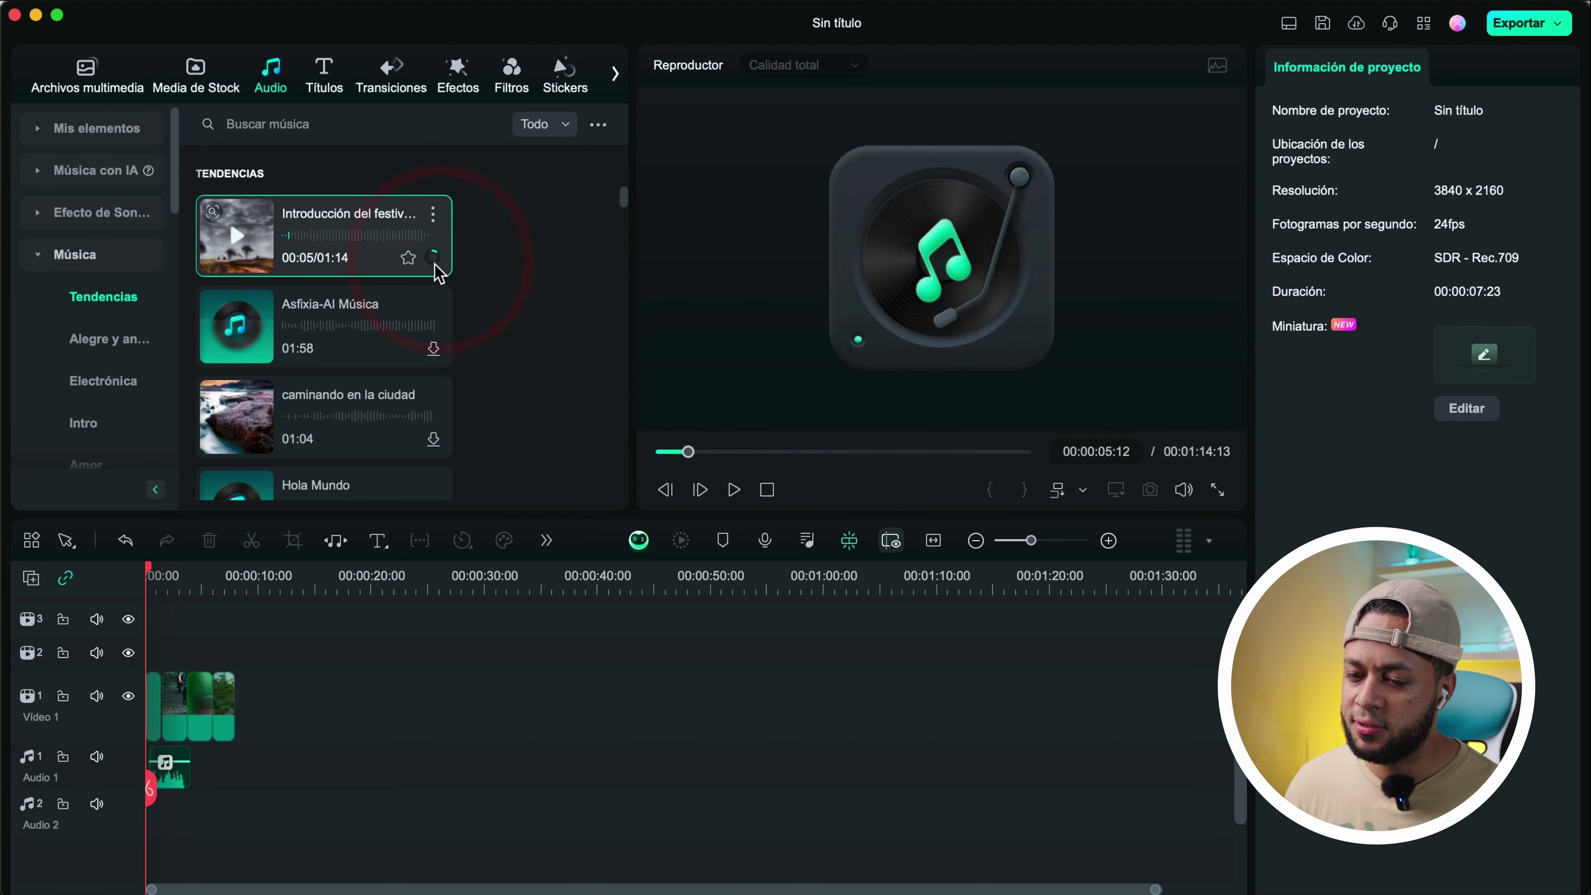
drag(321, 241, 150, 804)
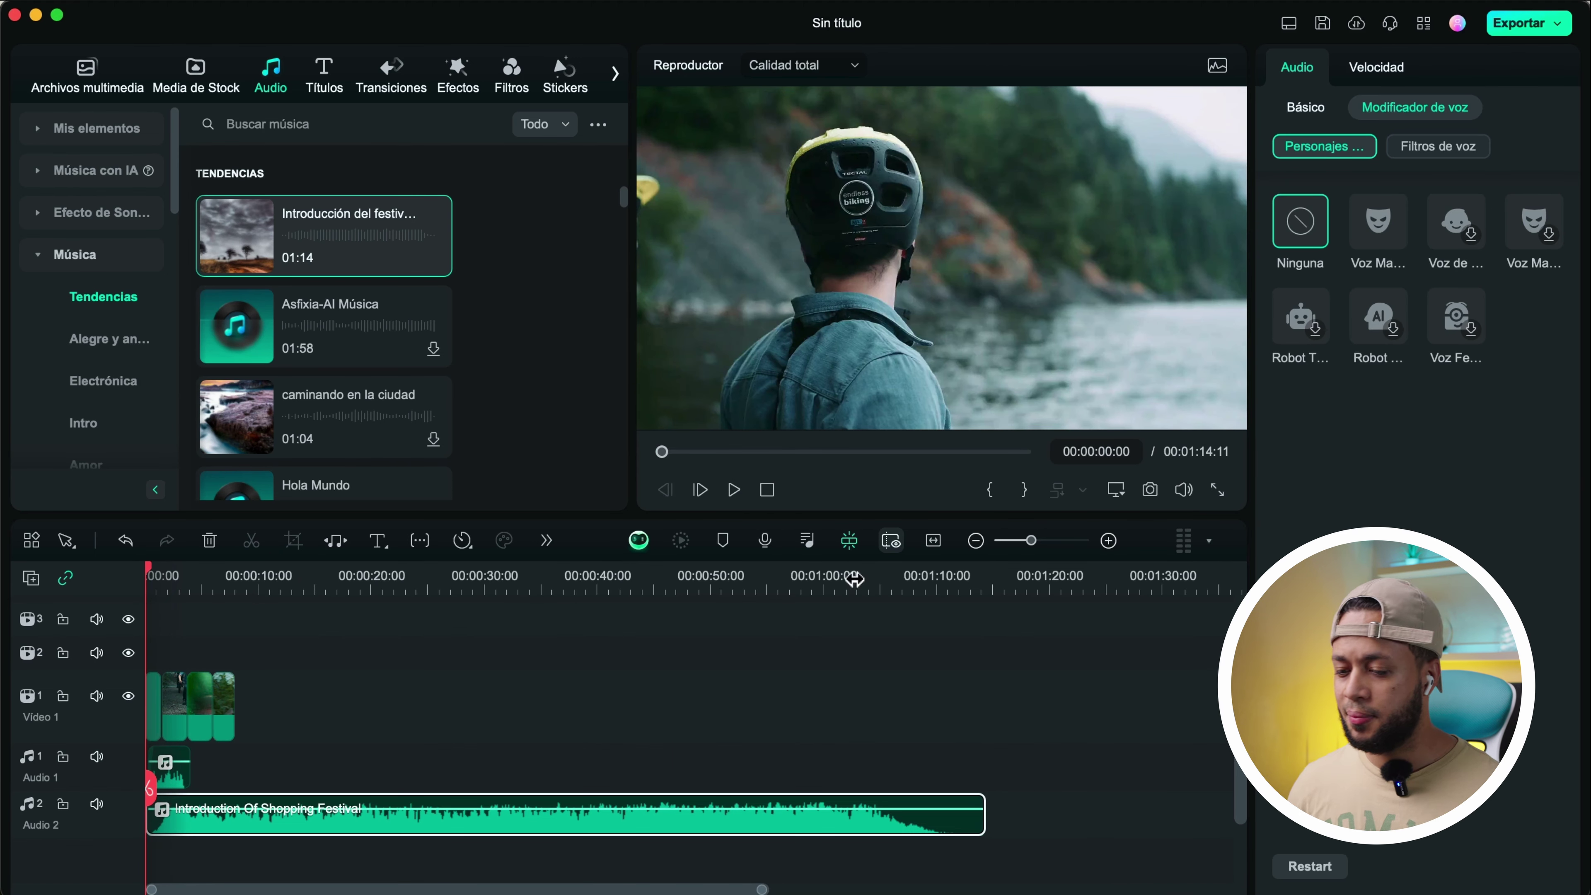
Listen to the ending of the new music clip, starting shortly after 00:01:00
click(845, 577)
key(space)
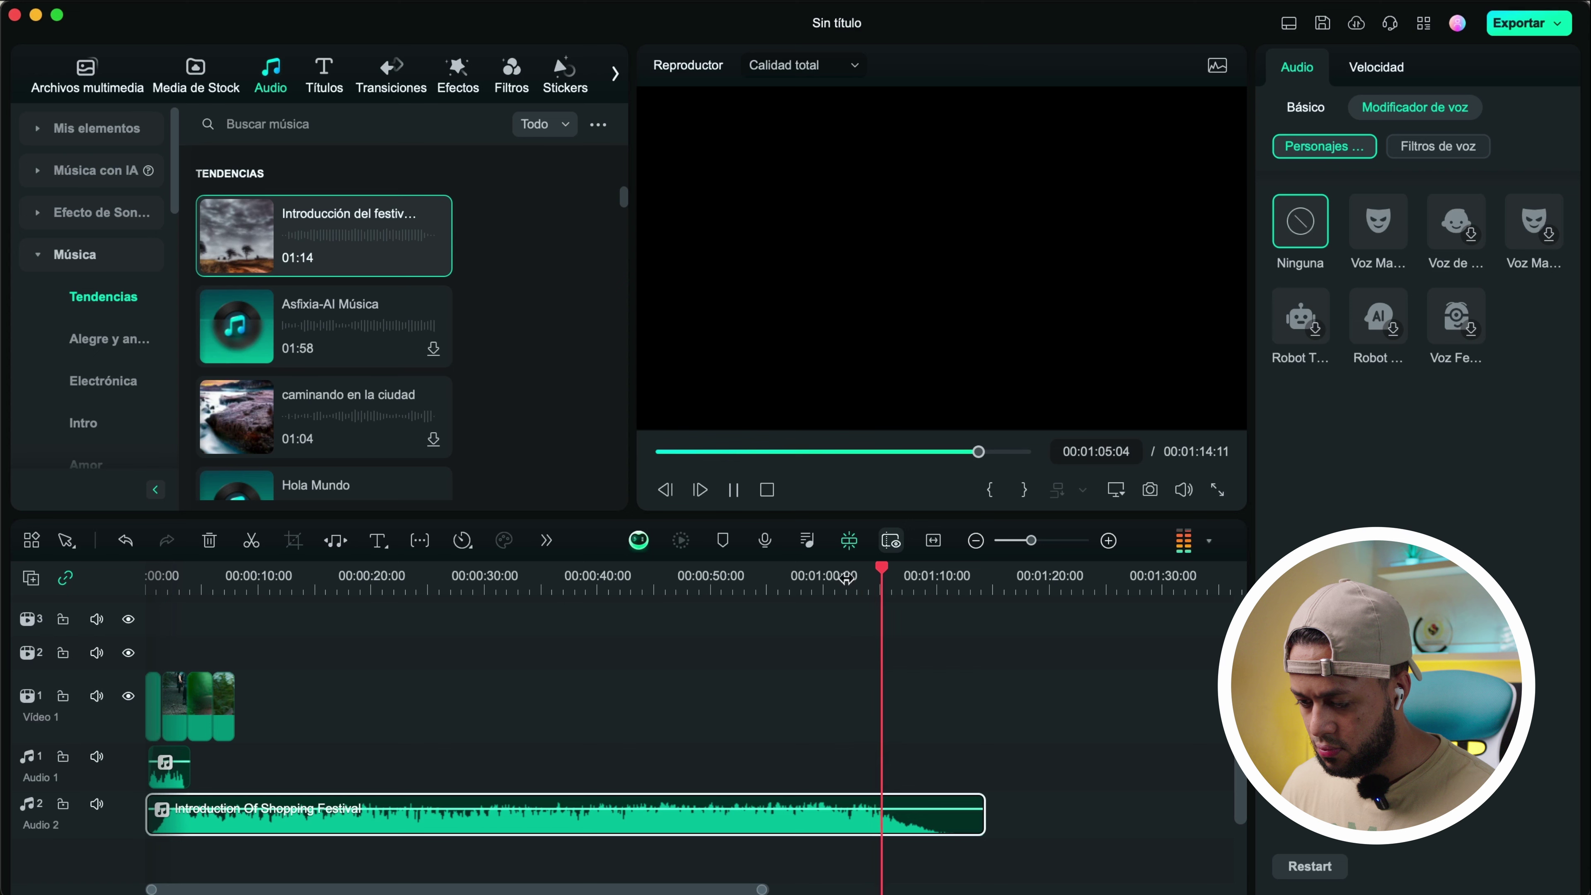
key(space)
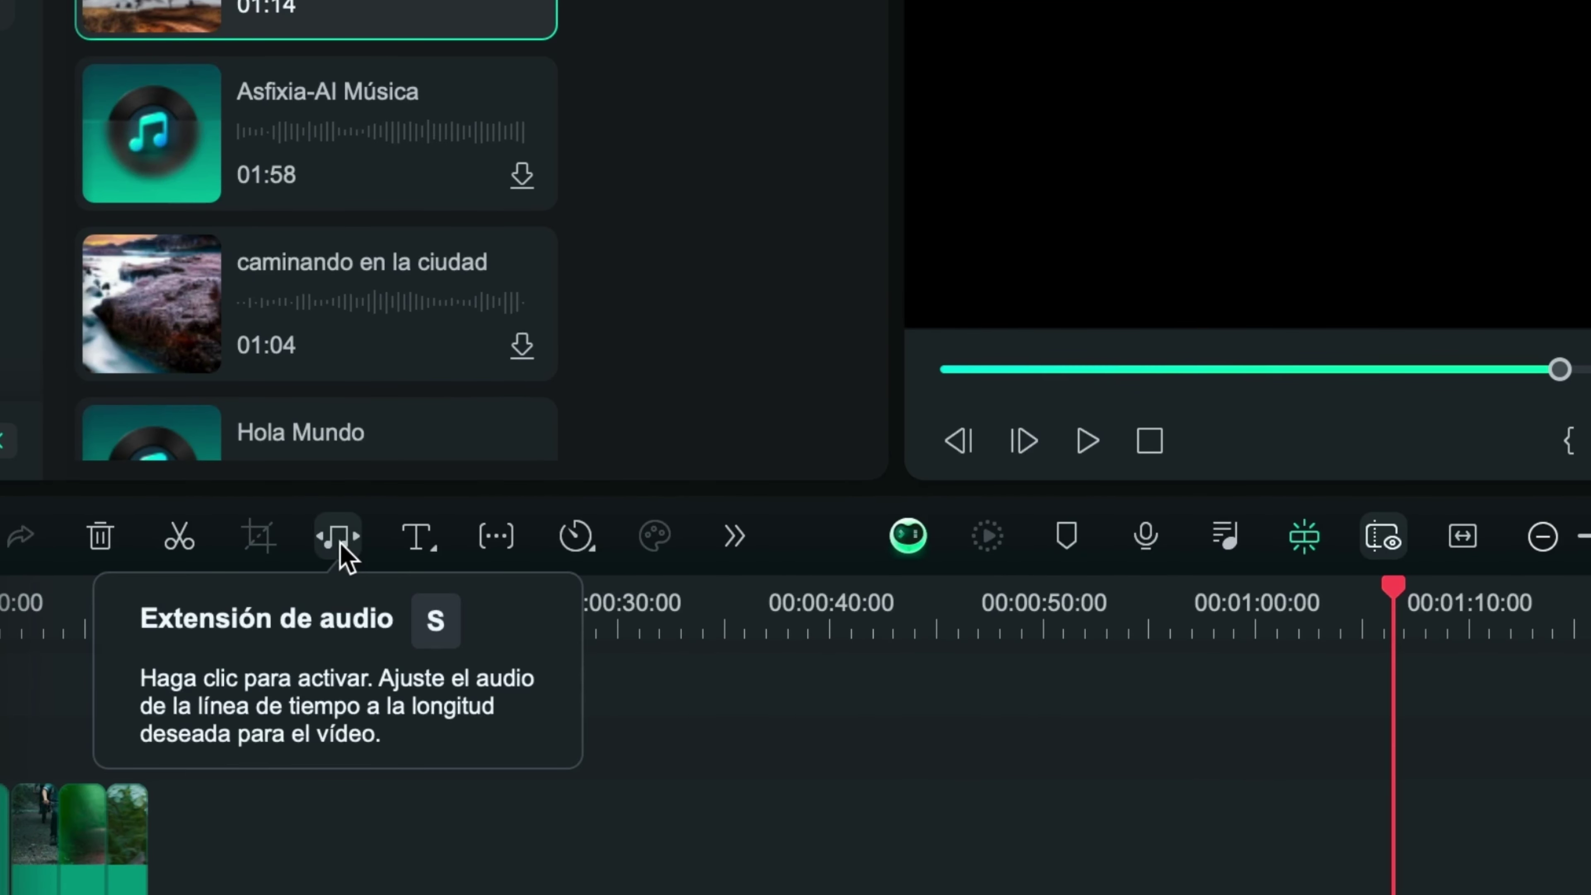
Stretch the festival music clip to about 2:03 with the audio stretch tool
click(338, 538)
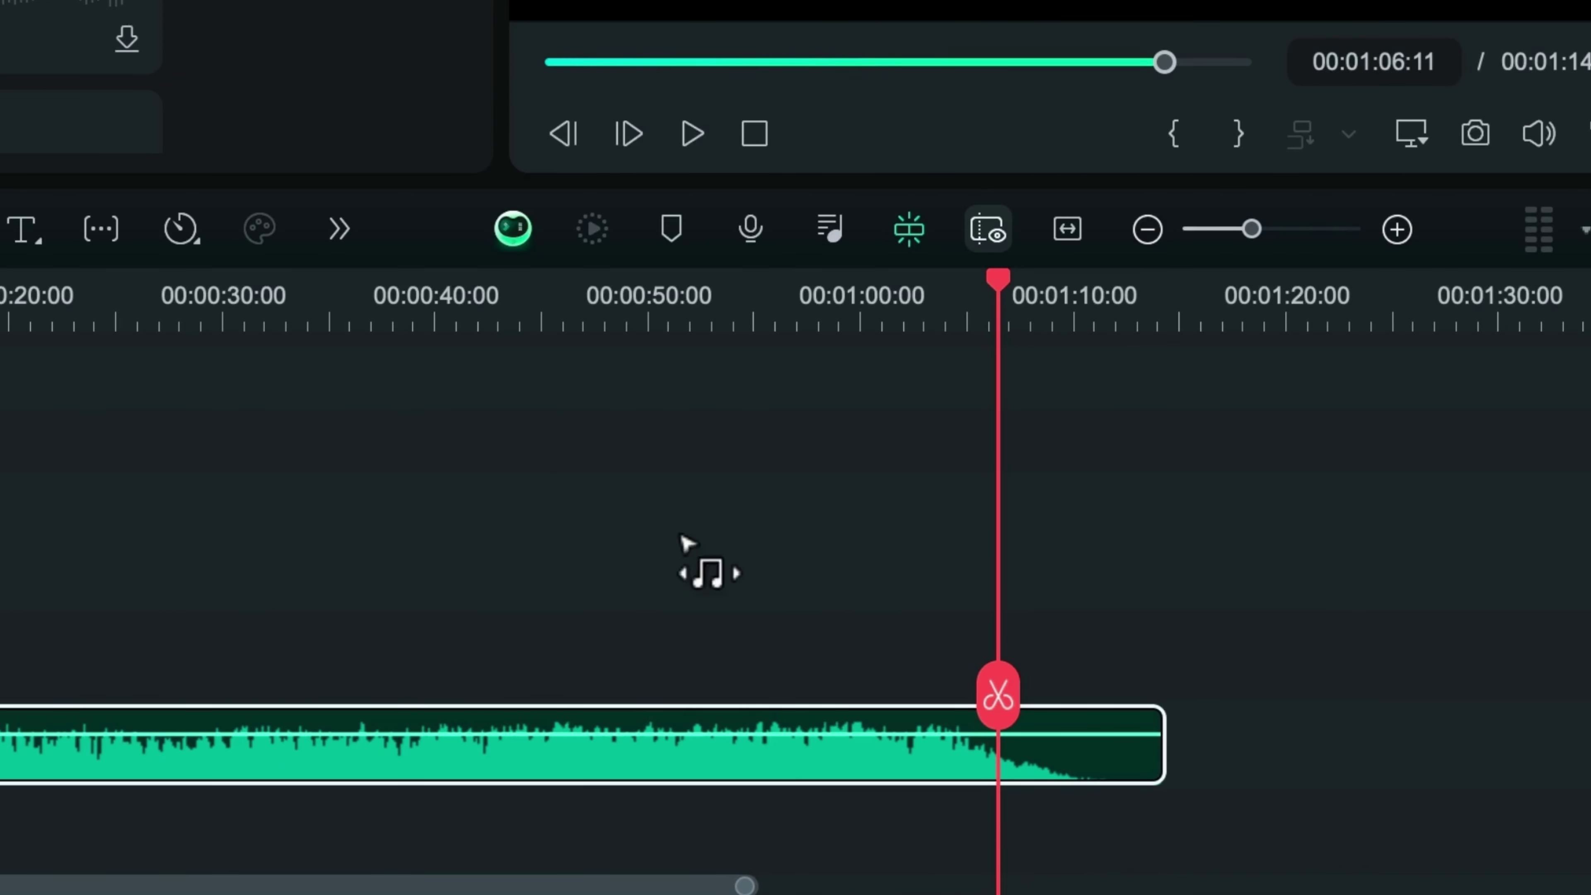
drag(1162, 754, 207, 764)
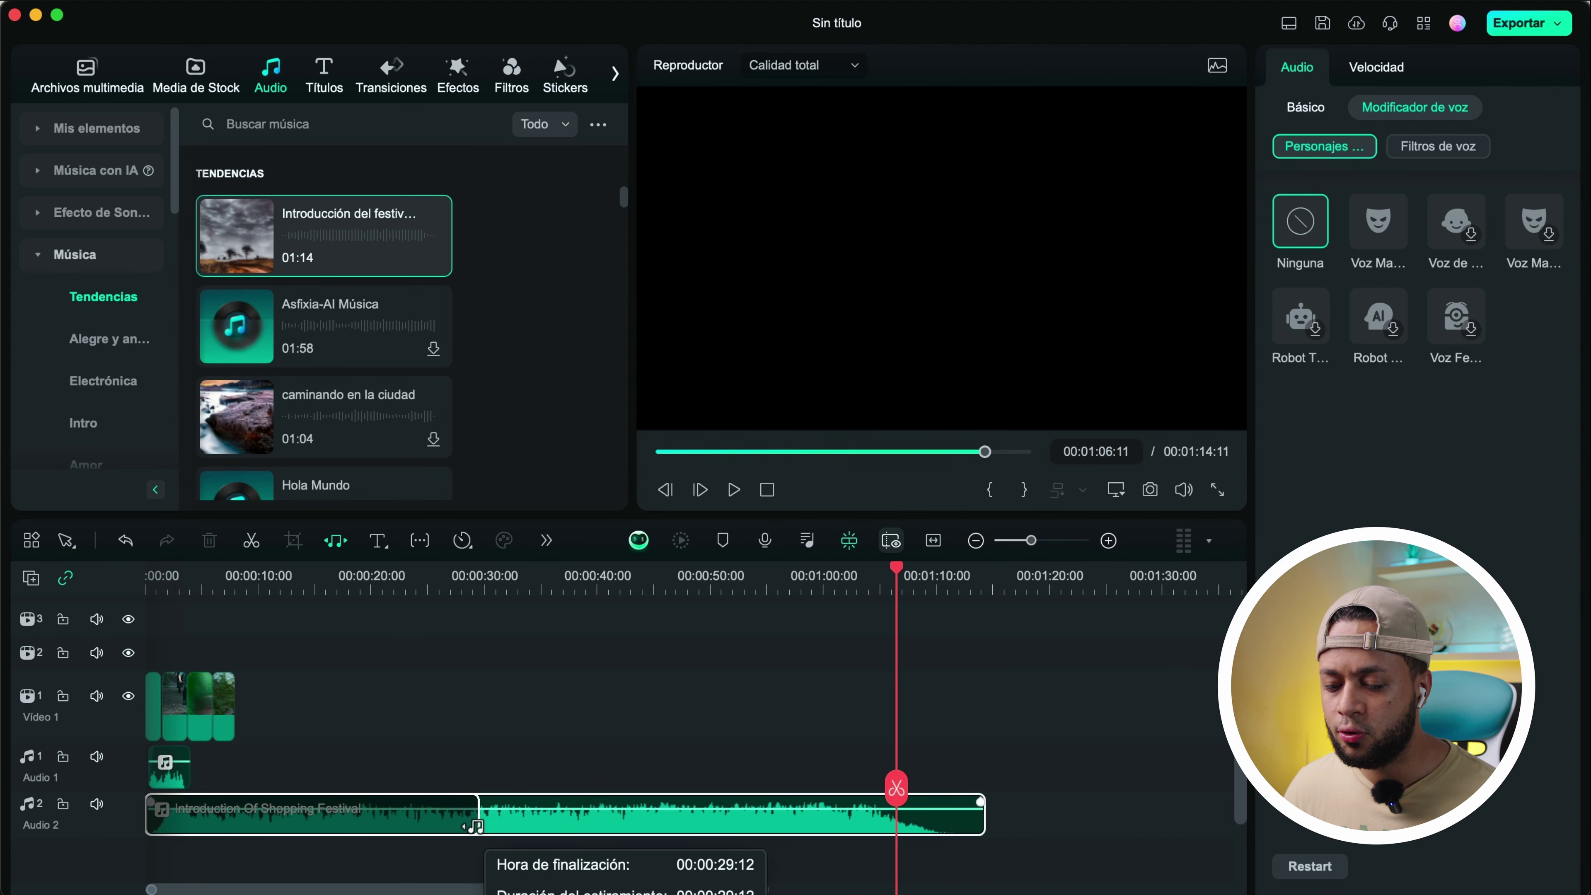
drag(476, 826, 1205, 821)
key(shift+z)
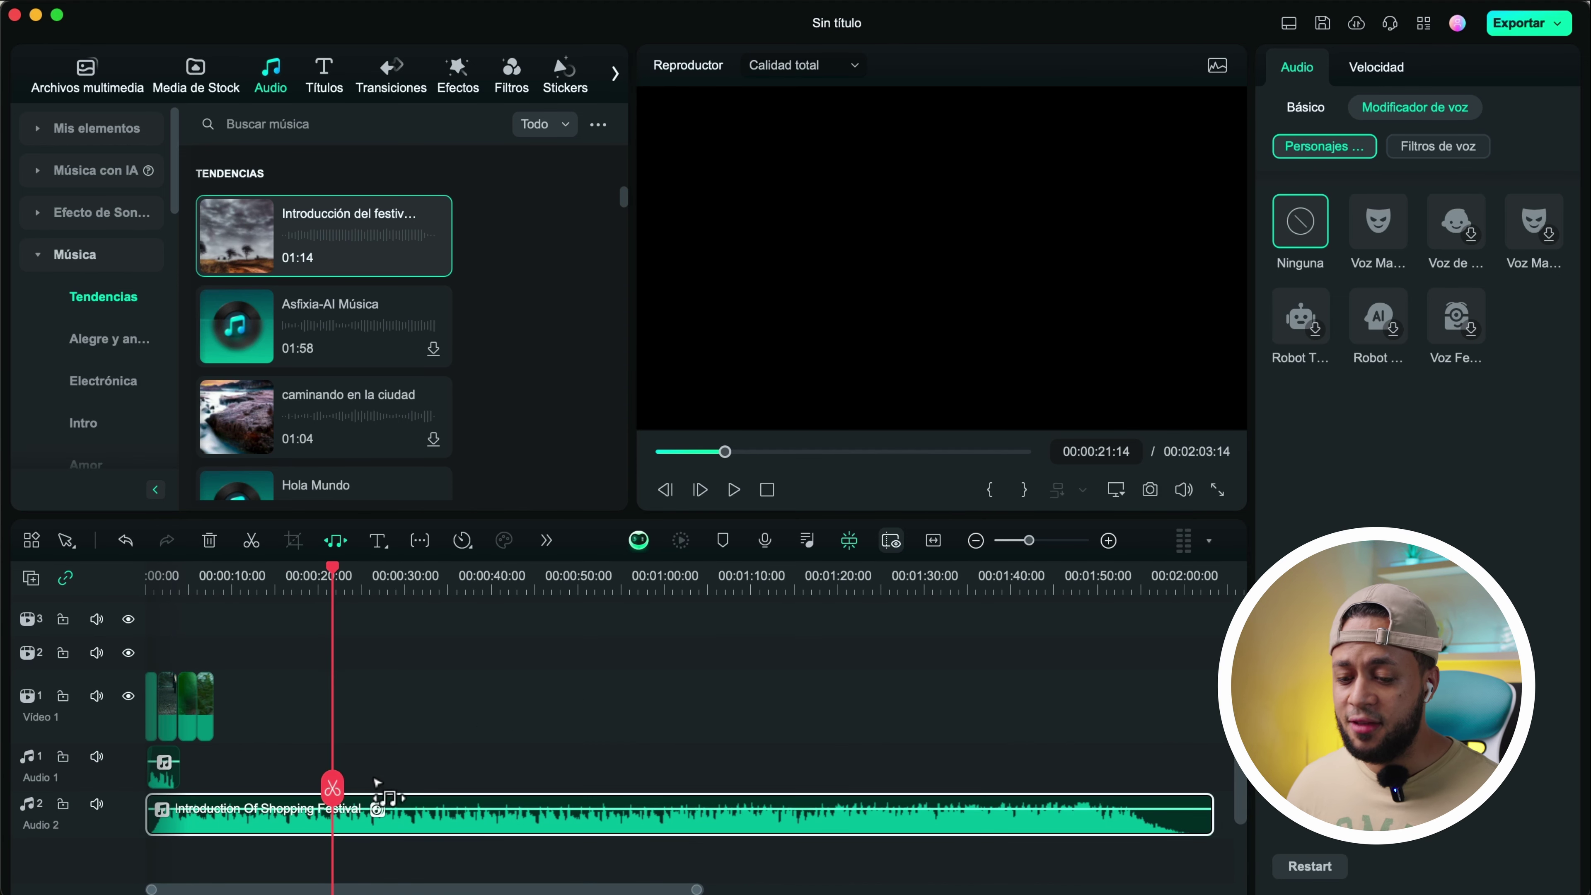
Play the stretched music from about 00:01:35 and check its closing section
click(974, 579)
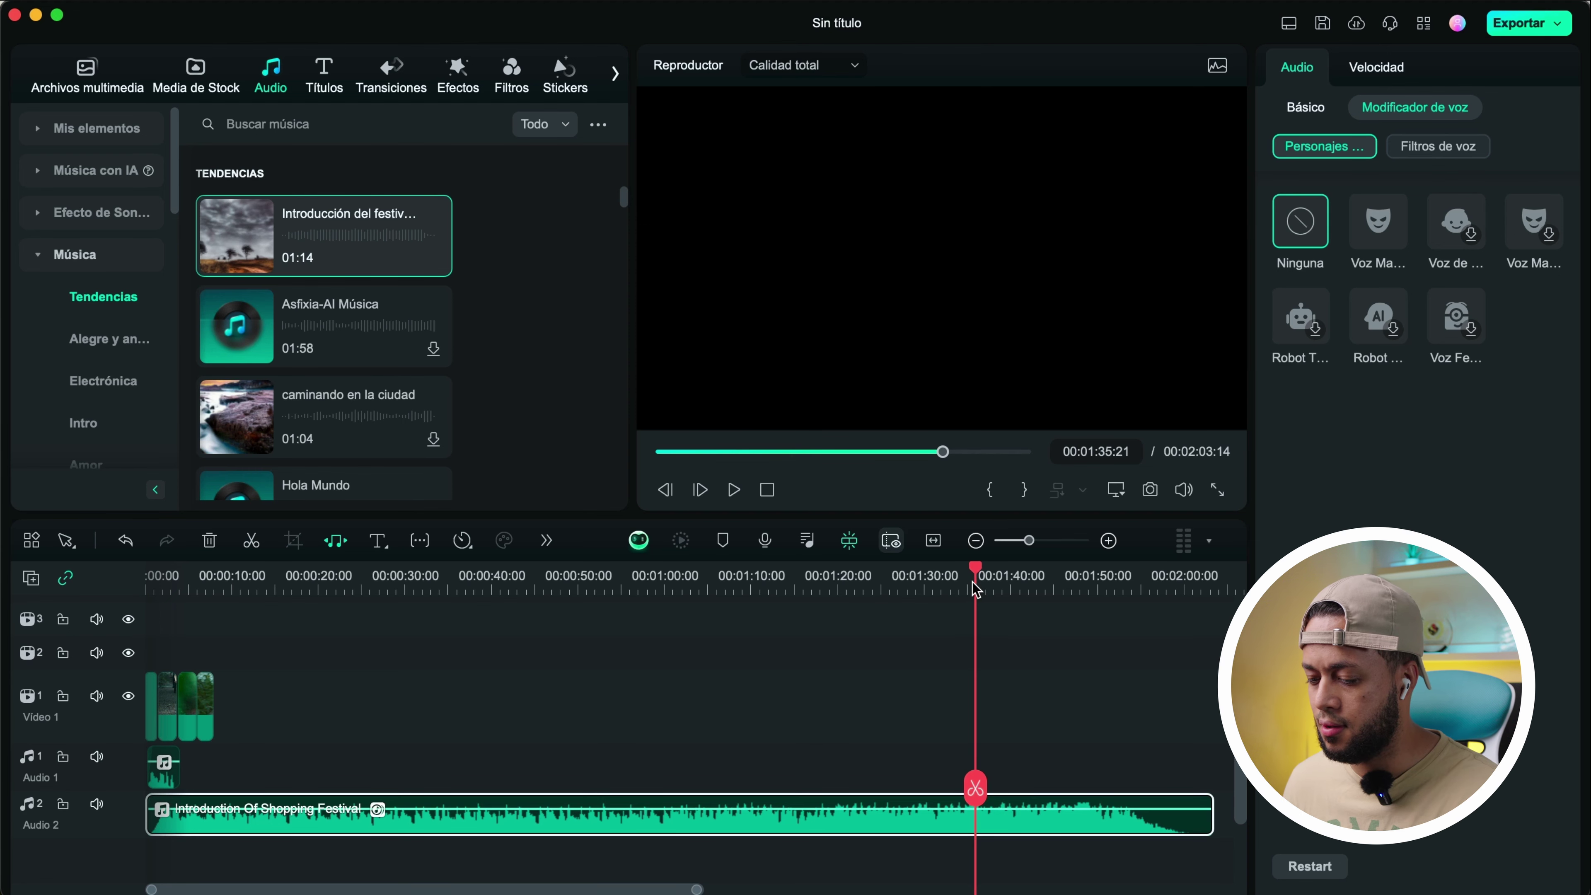
key(space)
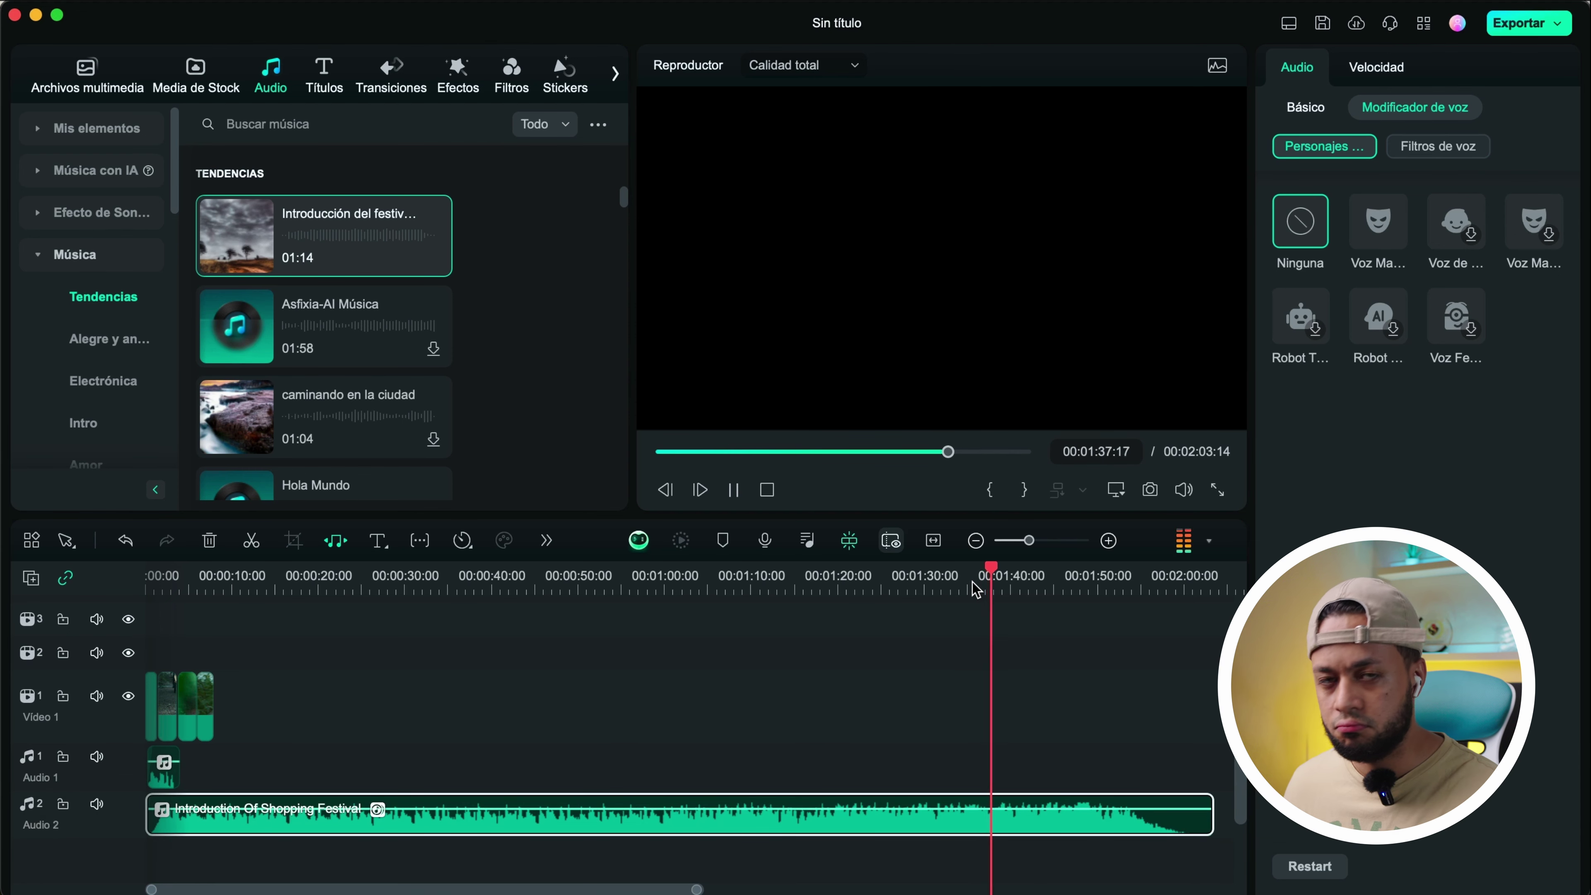
click(1143, 575)
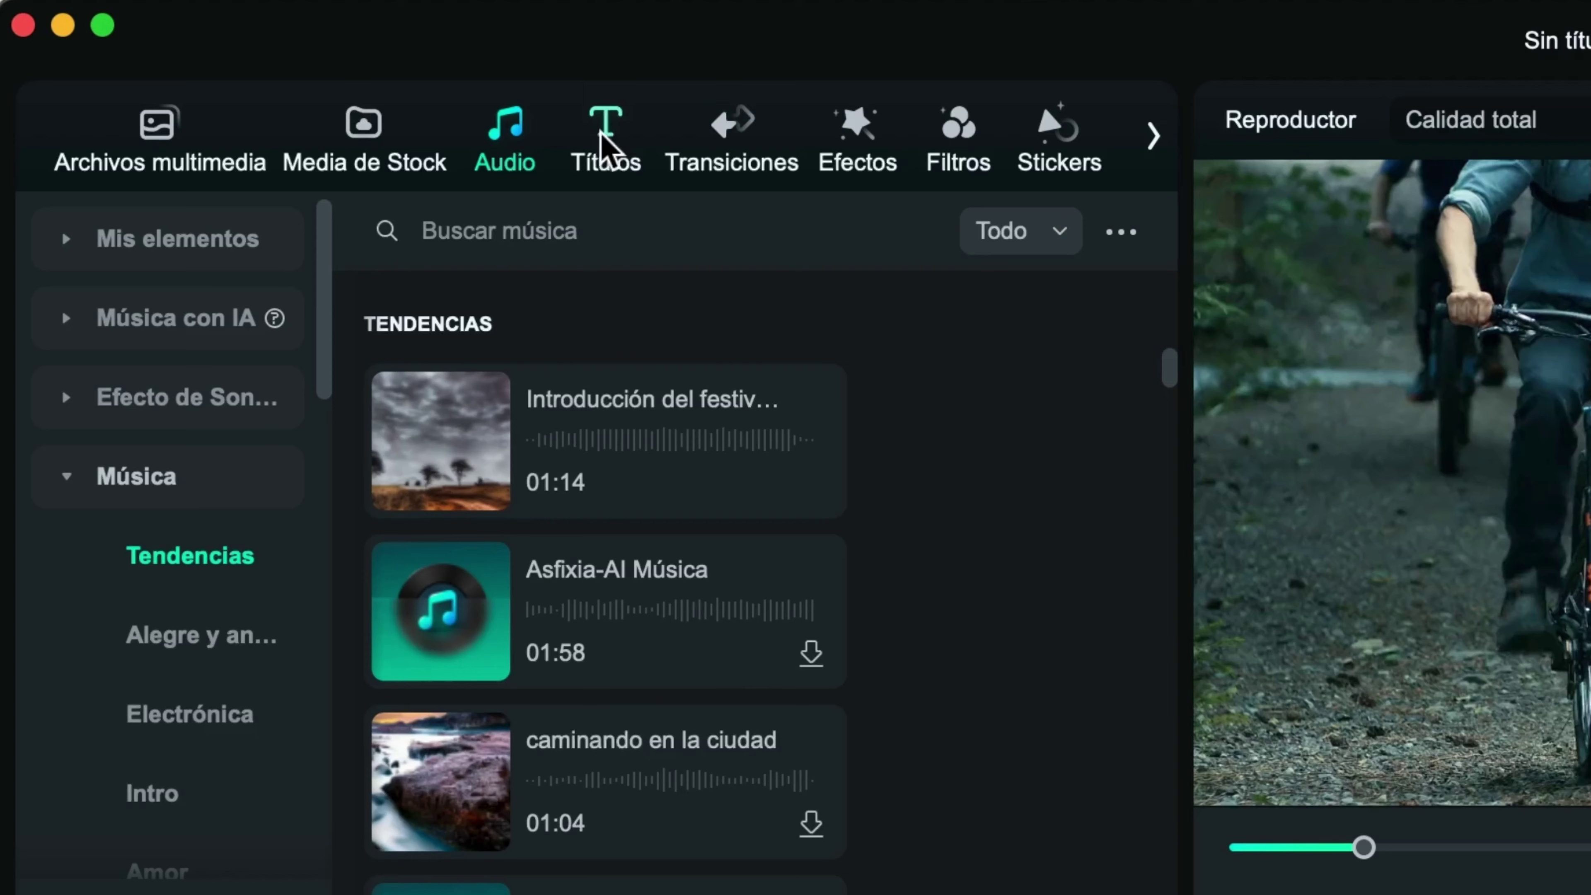
Preview the 3D title Mad Road Es and place it above the video clips, starting partway through Viaje 05
click(603, 143)
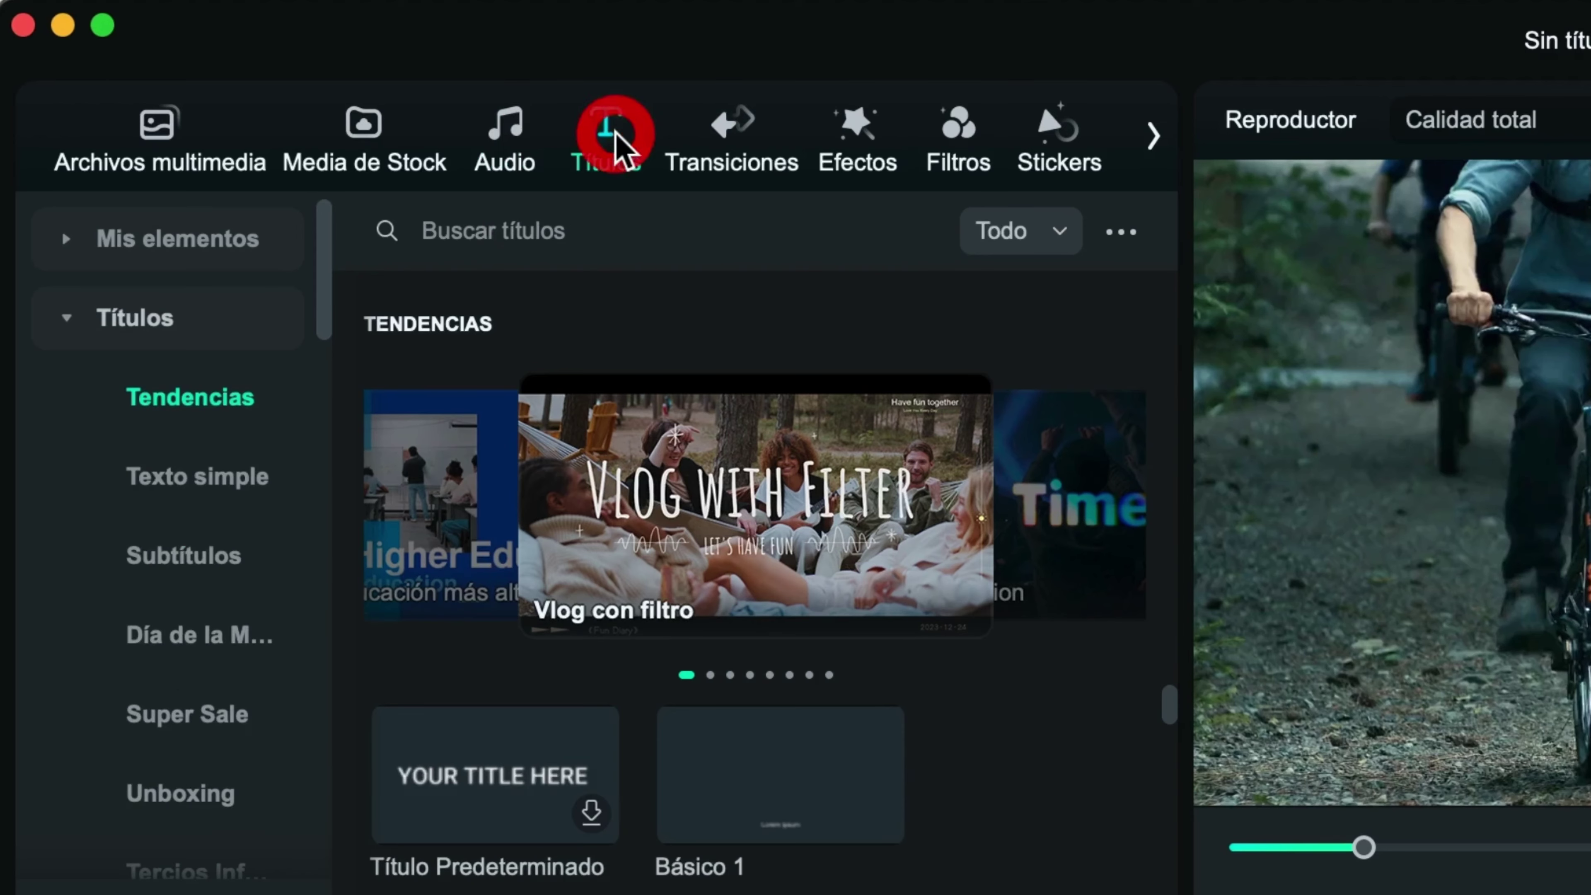
scroll(170, 657, down, 6)
scroll(173, 655, down, 2)
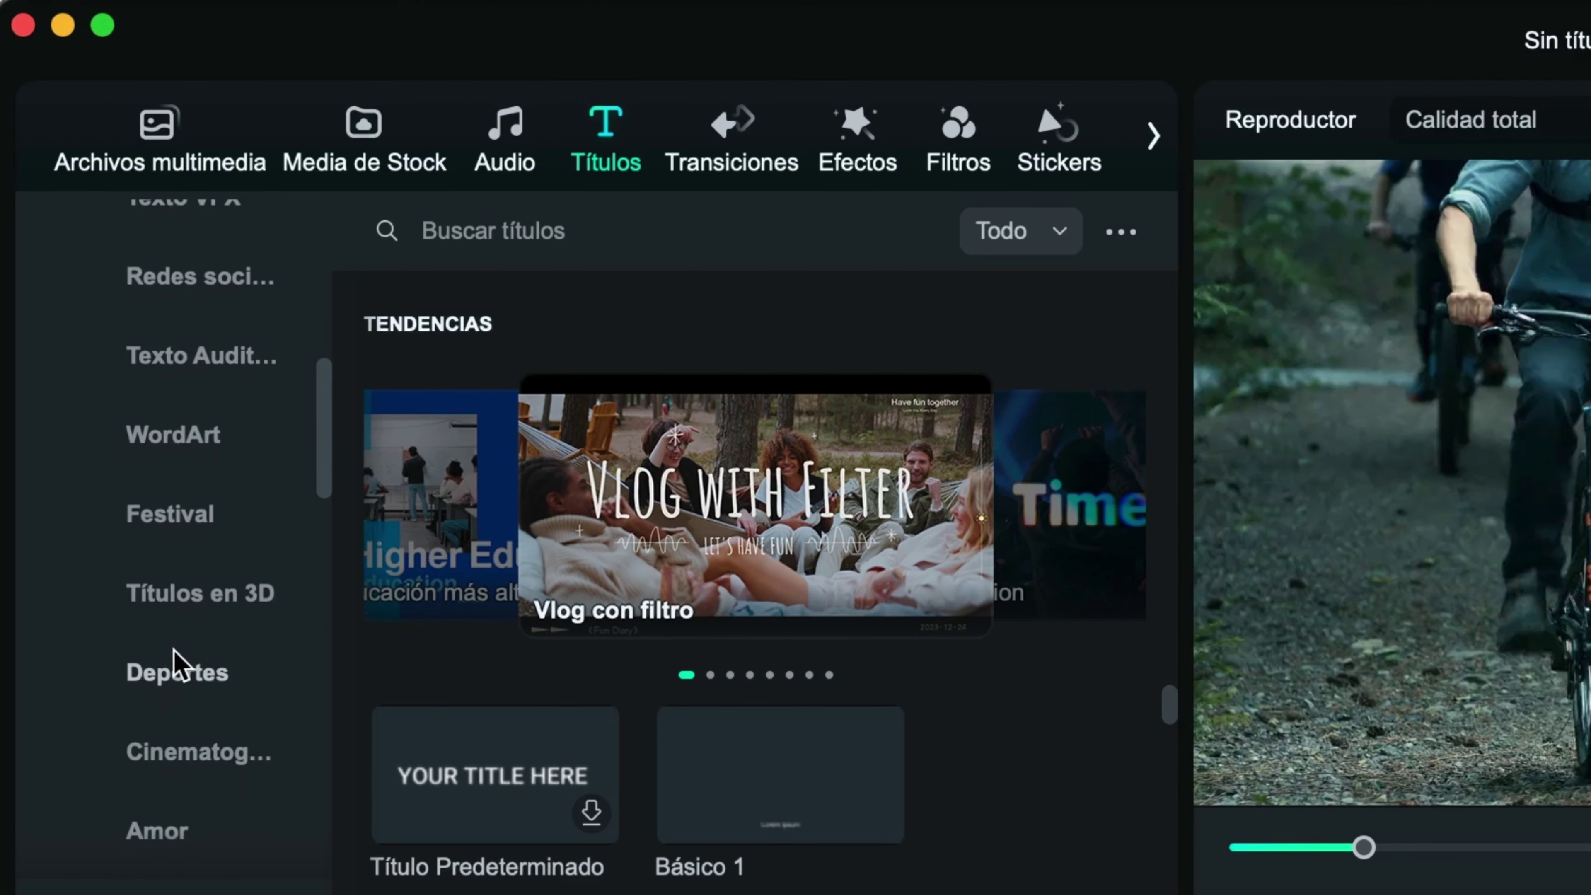
click(164, 600)
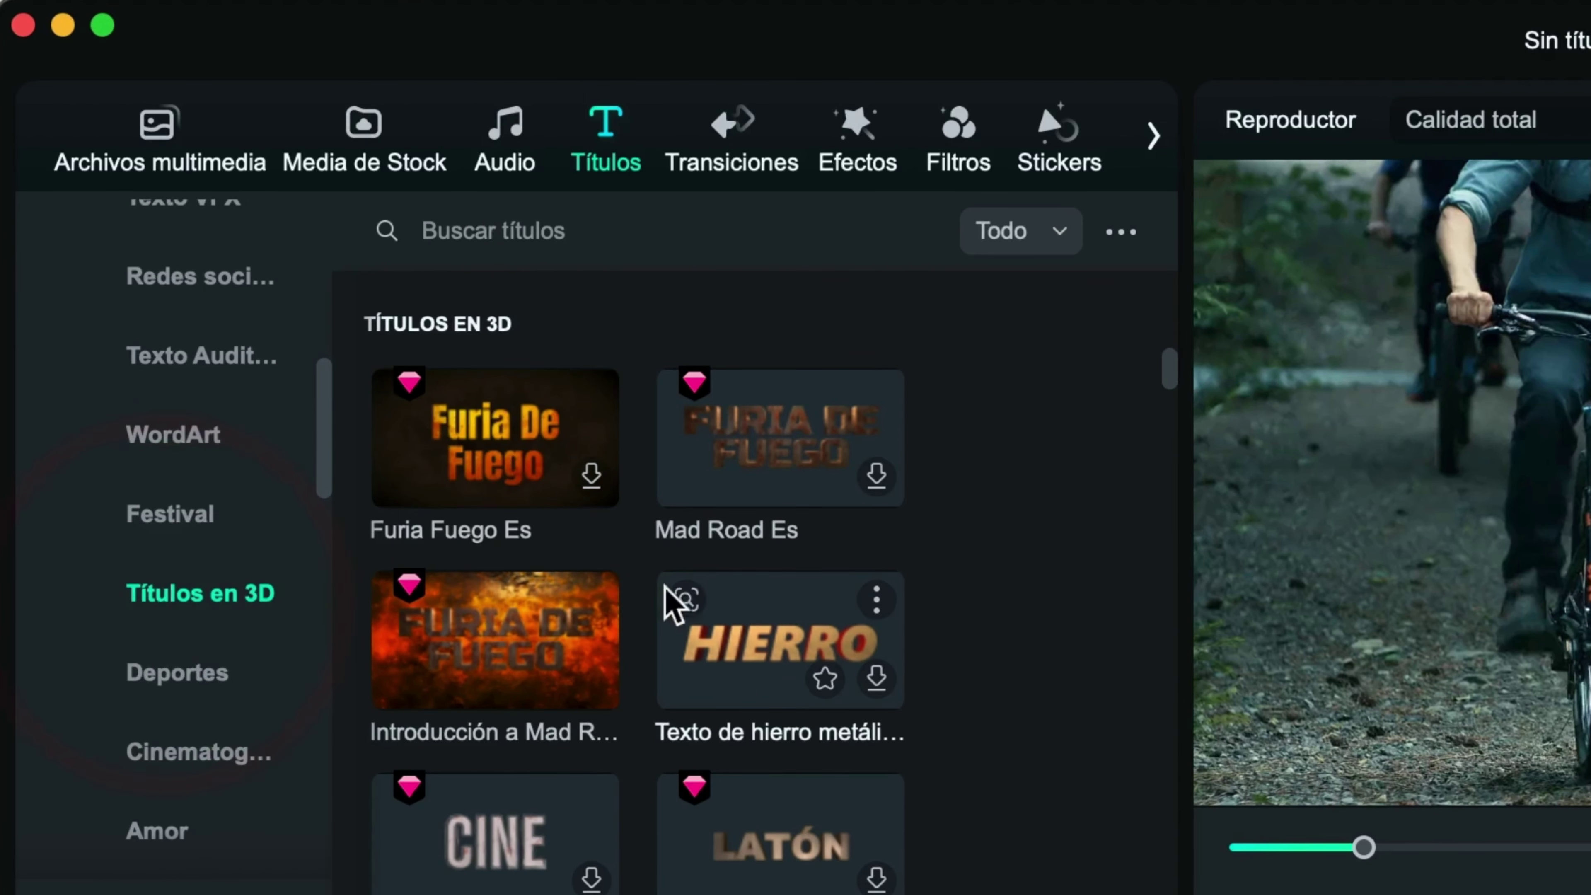
click(766, 435)
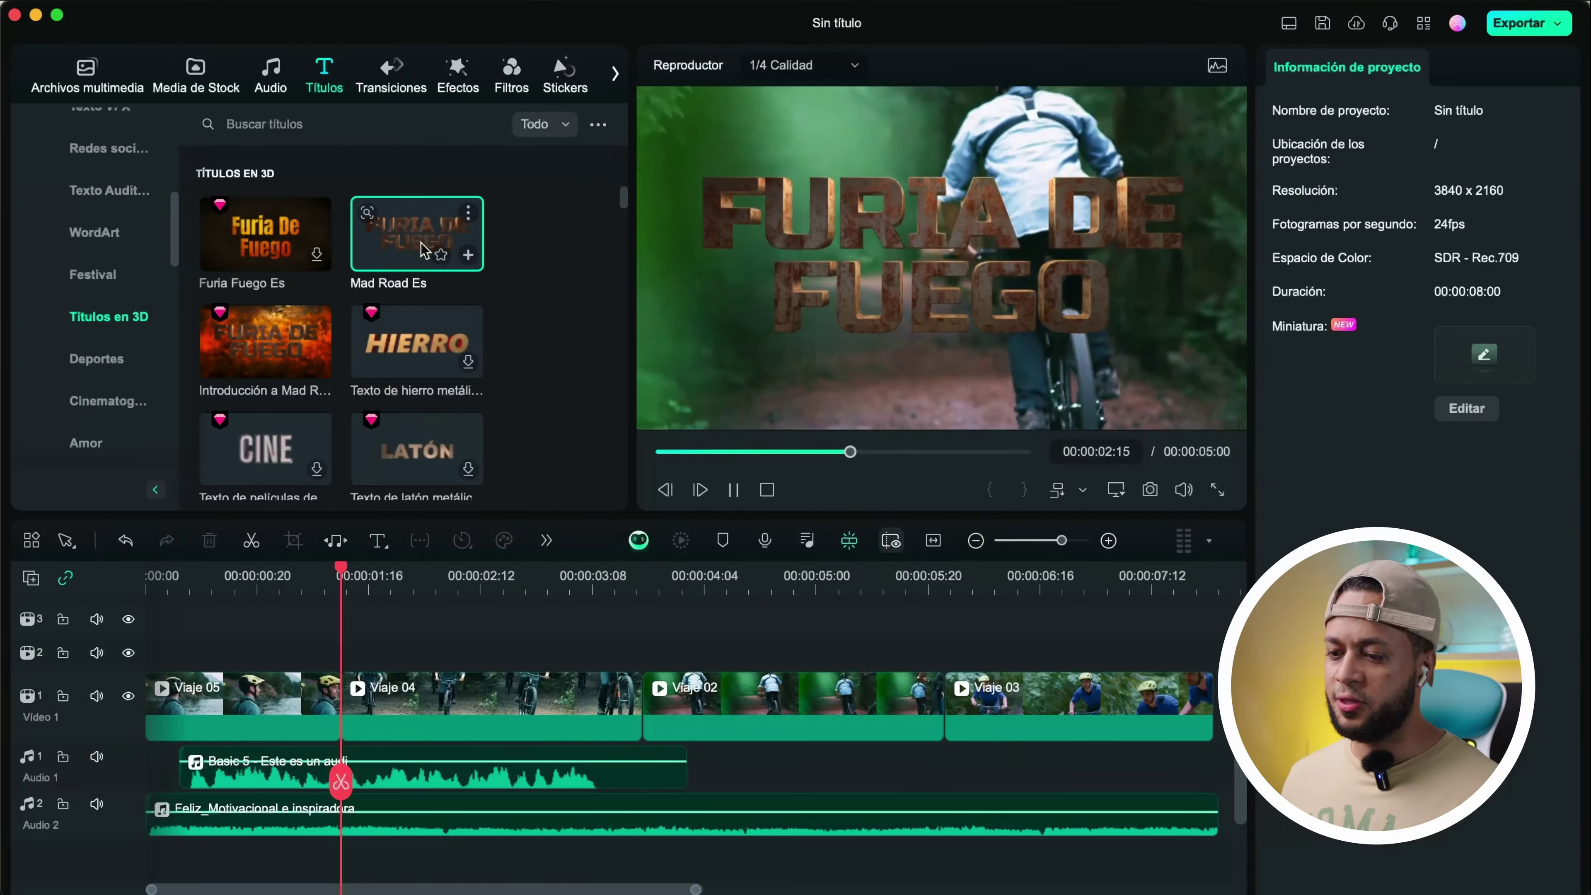
drag(438, 248, 351, 664)
drag(583, 664, 487, 665)
click(672, 664)
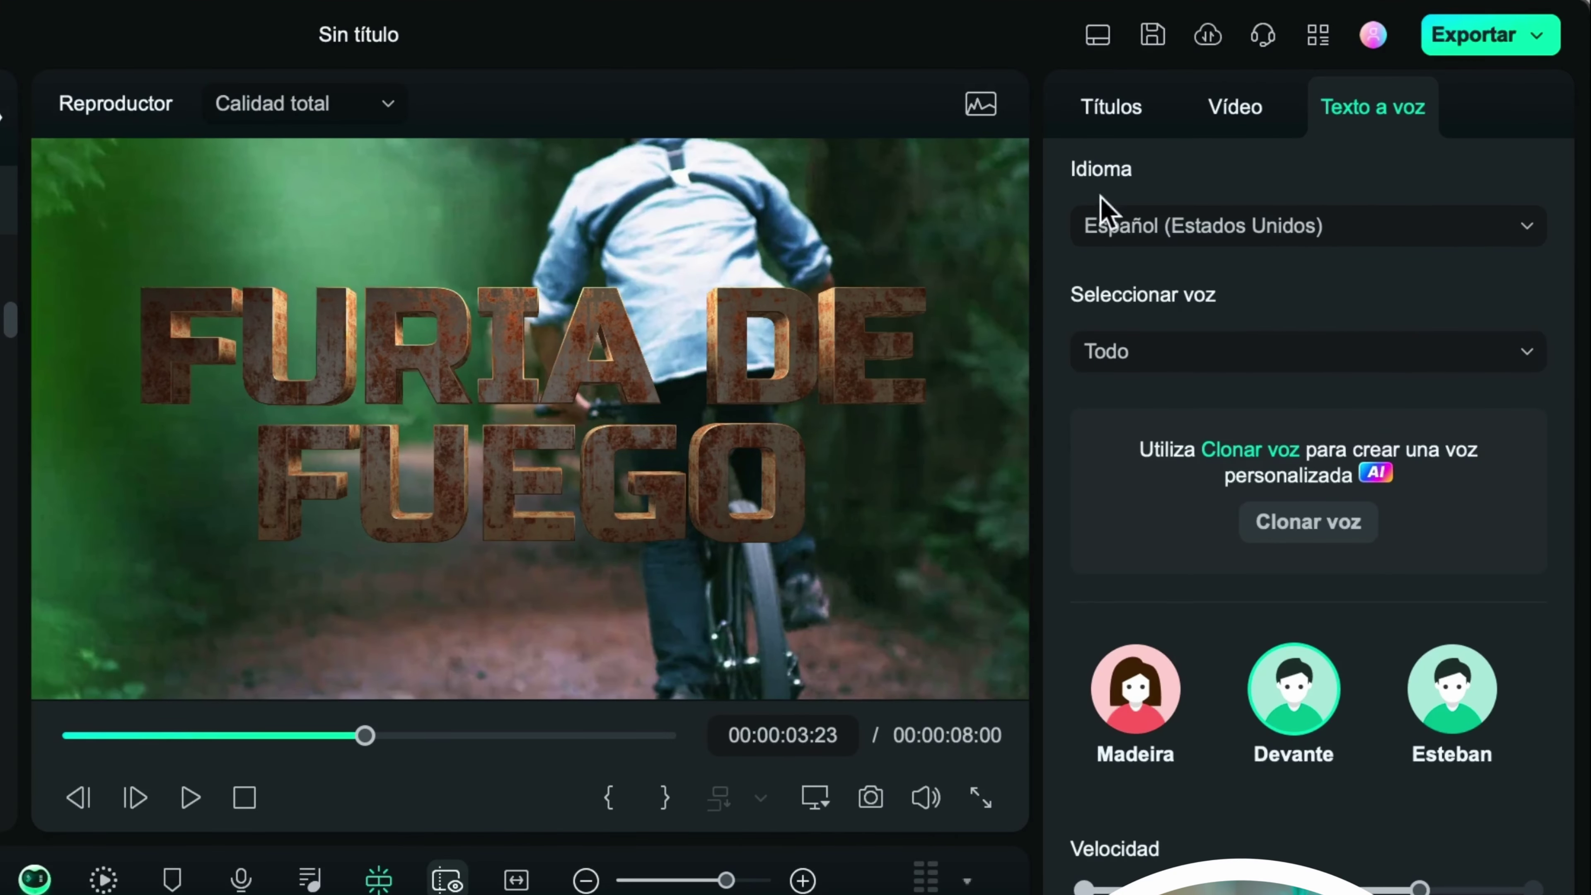
Change the 3D title's text to "Cisclismo de montaña" on two lines and reduce its scale to 77.85
click(1128, 119)
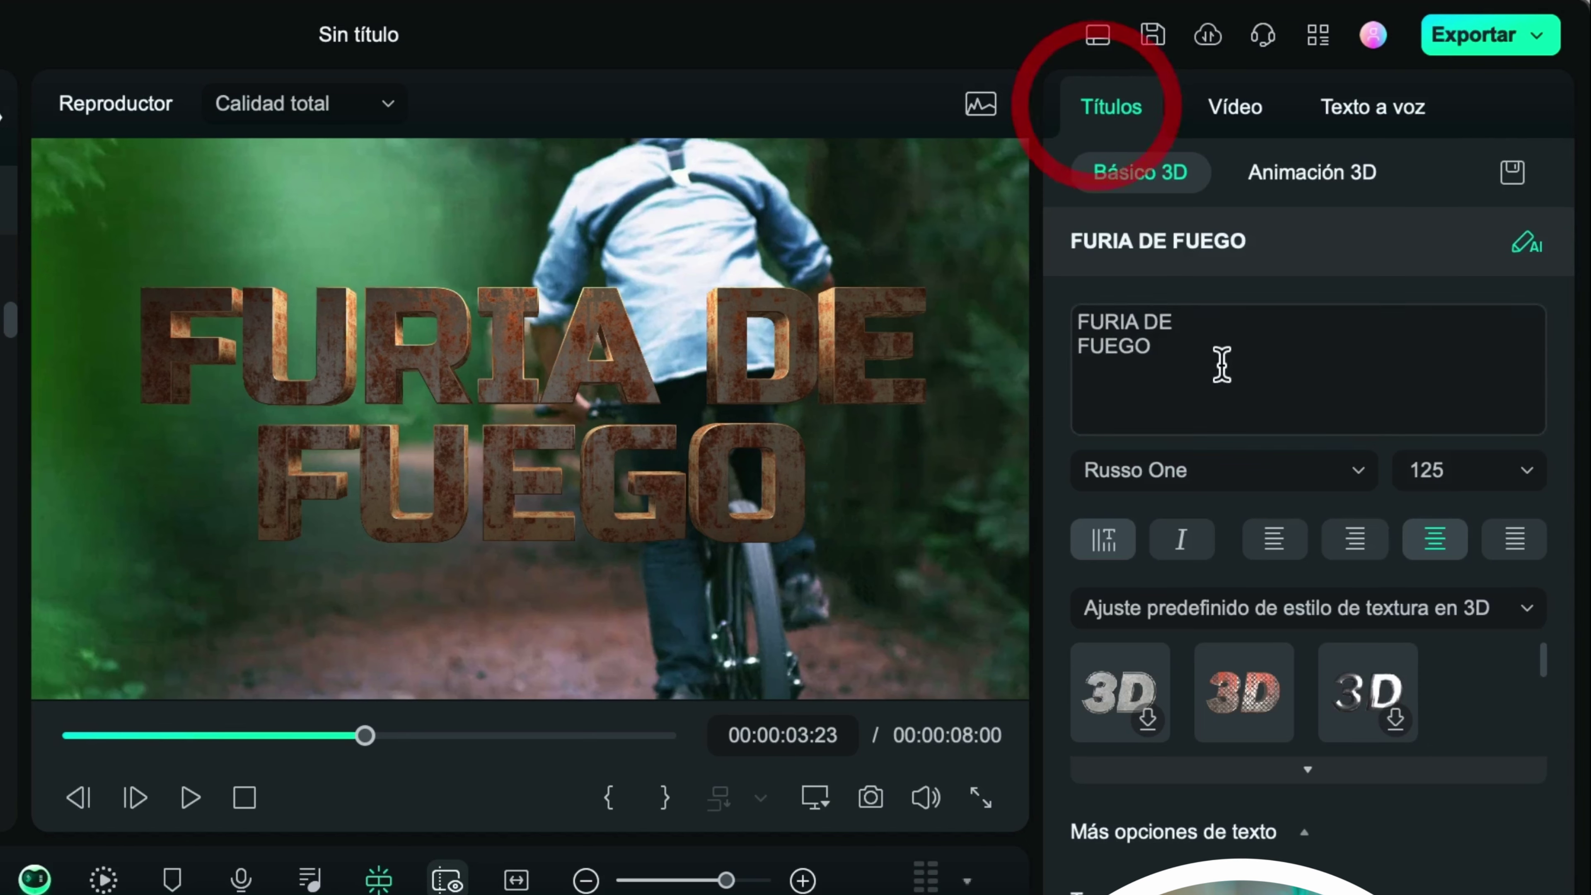
double_click(863, 303)
text(Cisclismo)
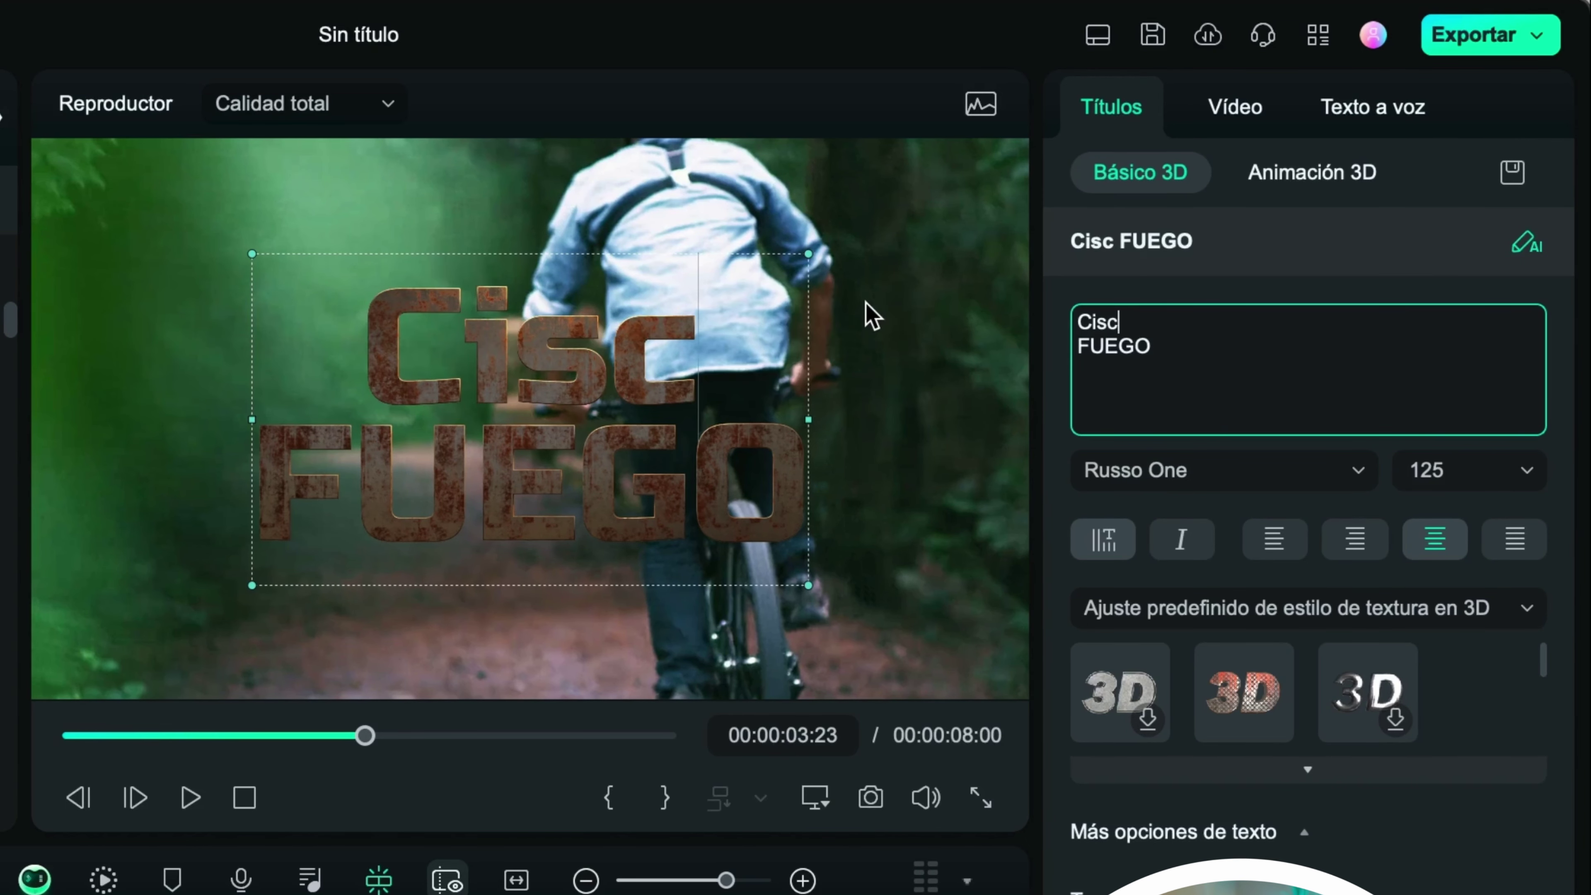
double_click(1093, 348)
text(de montaña)
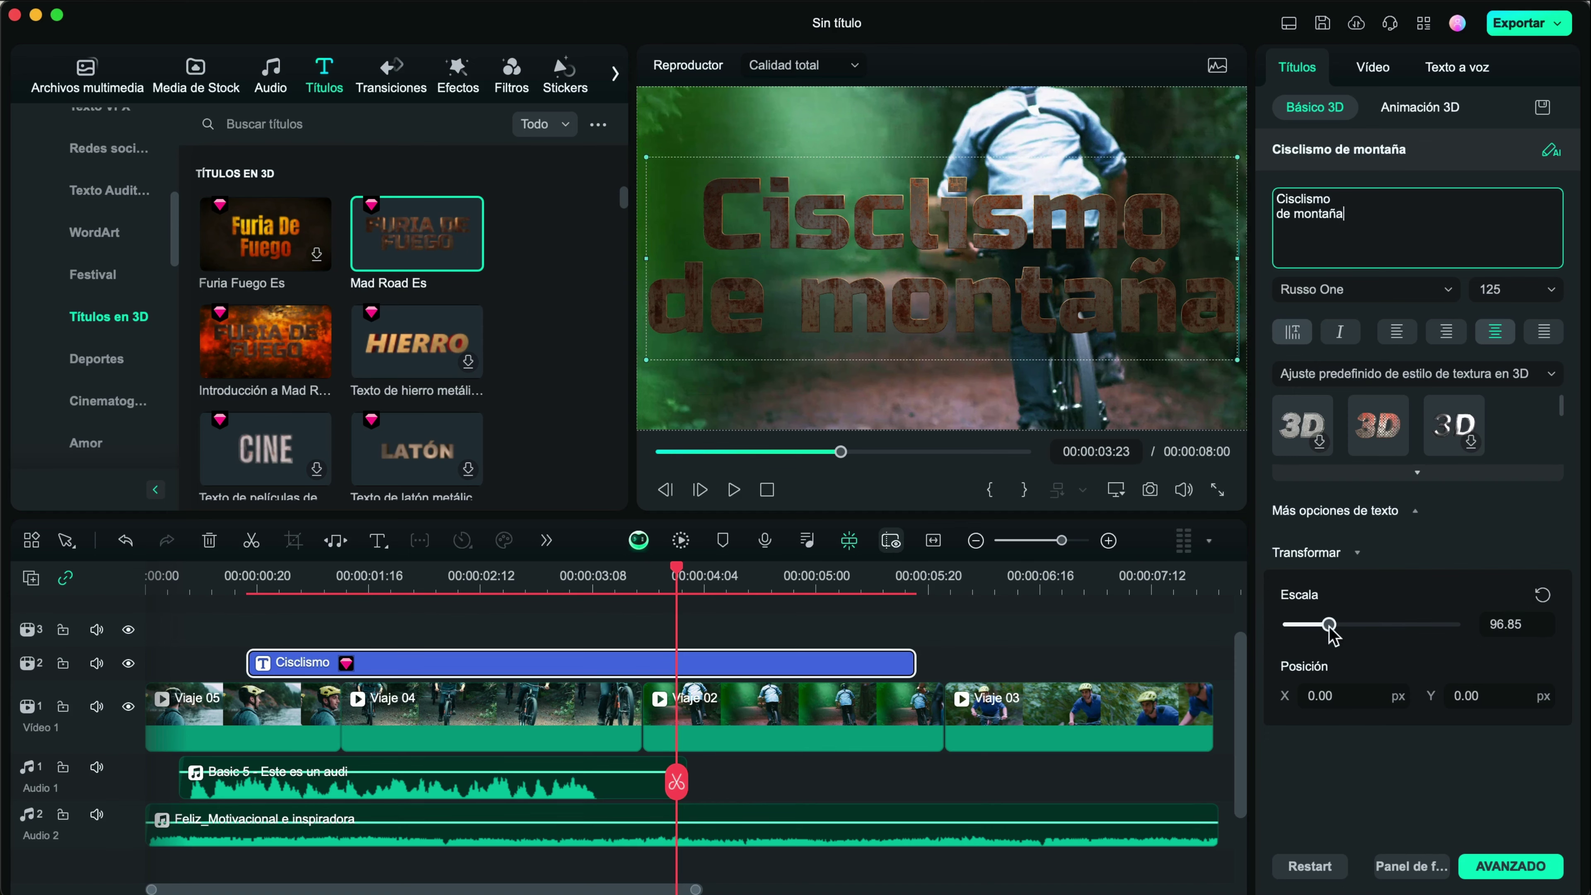
drag(1494, 624, 1481, 625)
Move the 3D title clip to the start of the timeline and play back the opening of the video
click(254, 611)
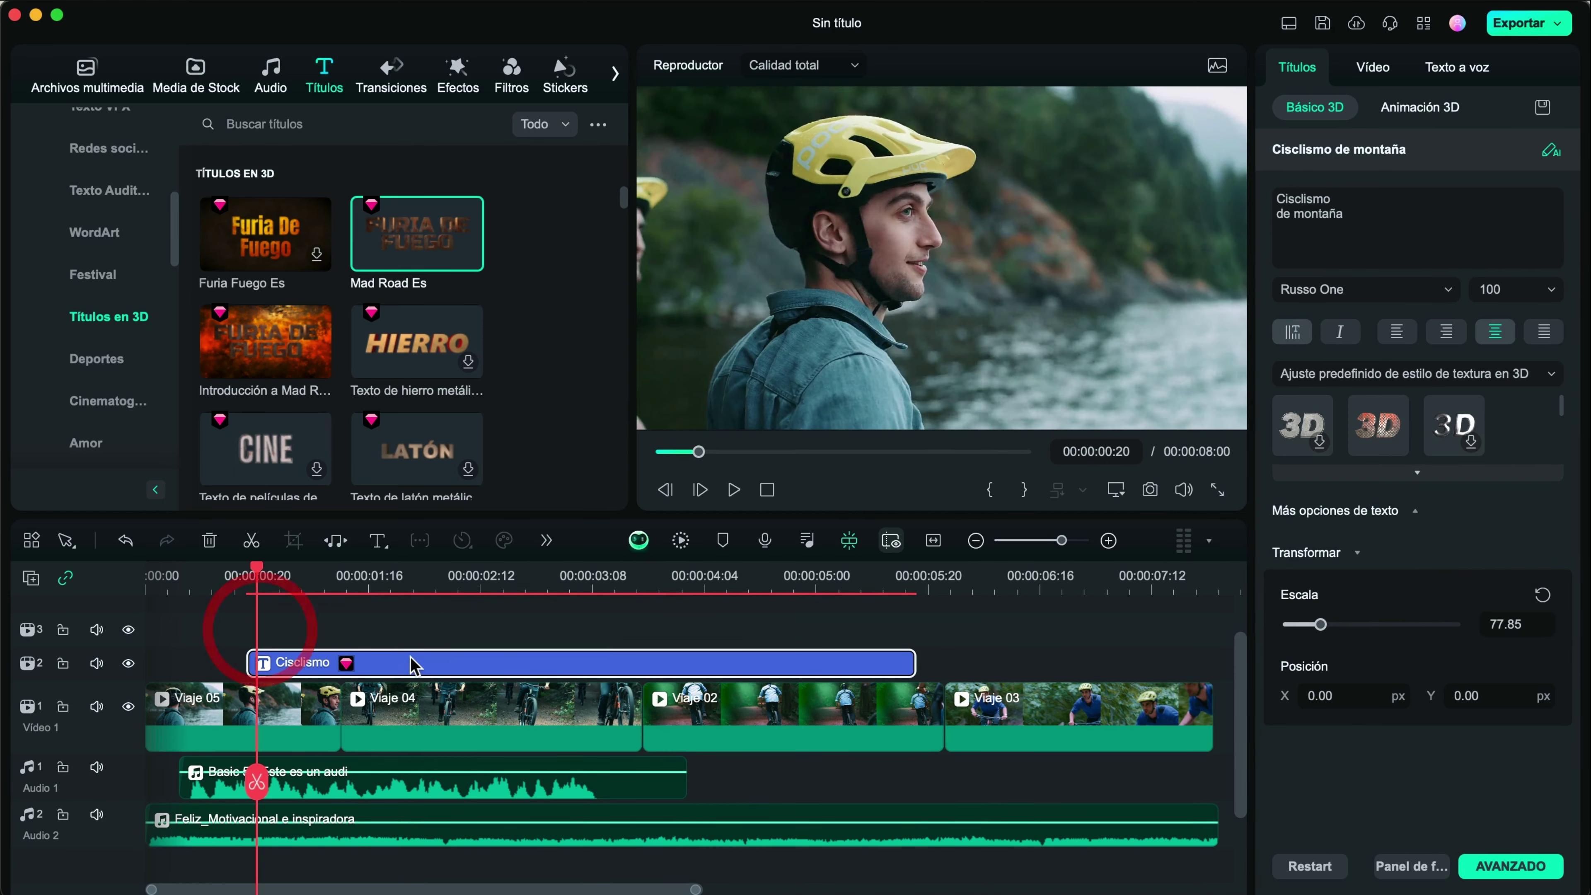
drag(412, 661, 304, 665)
click(145, 576)
key(space)
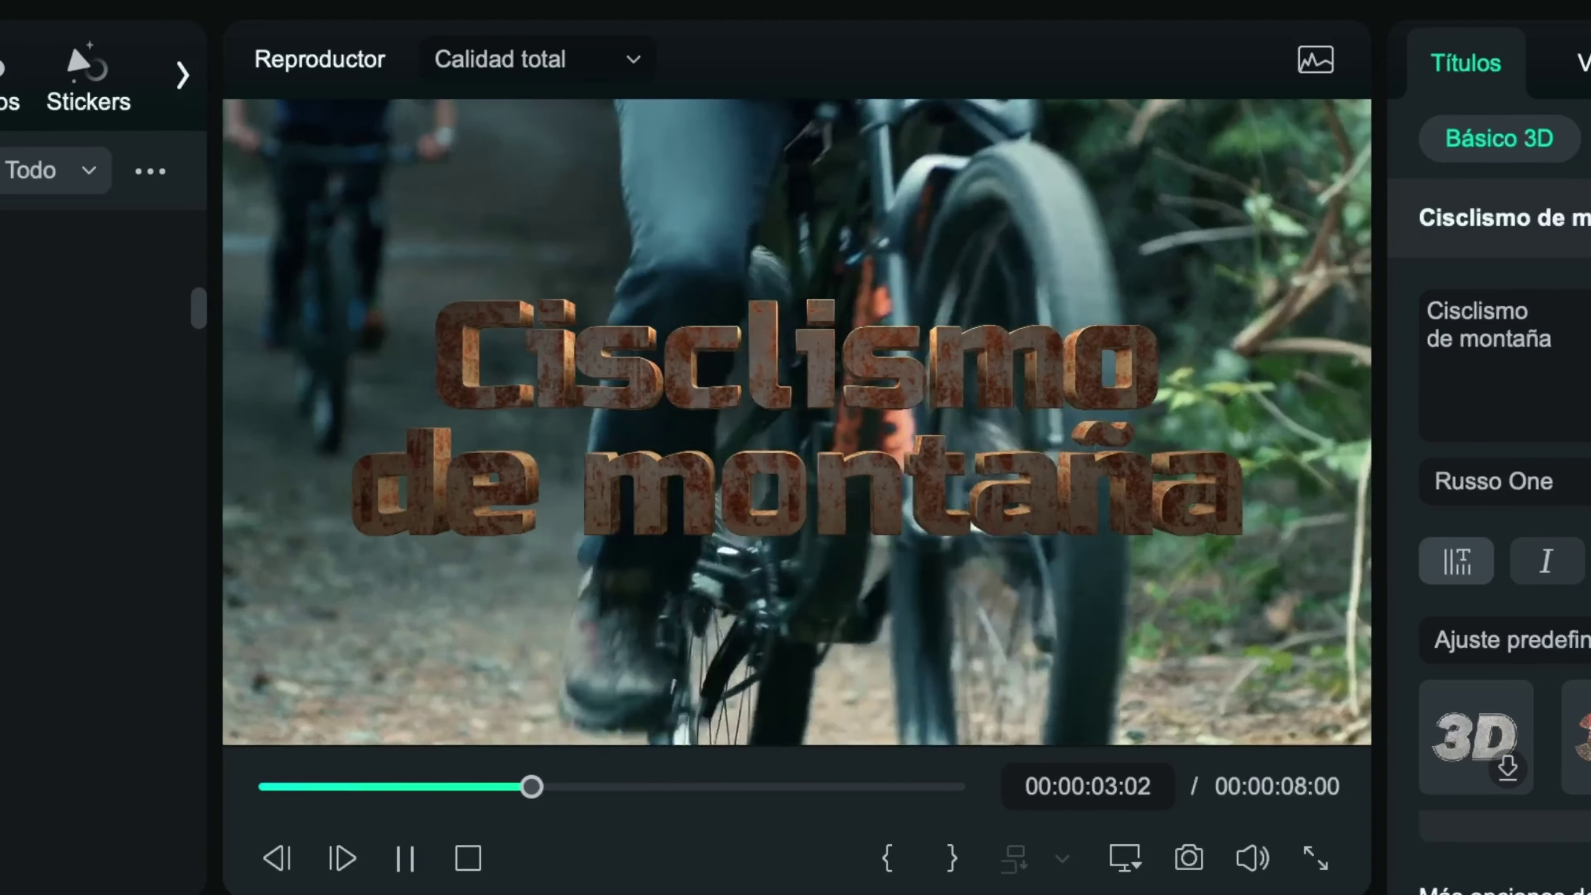
key(space)
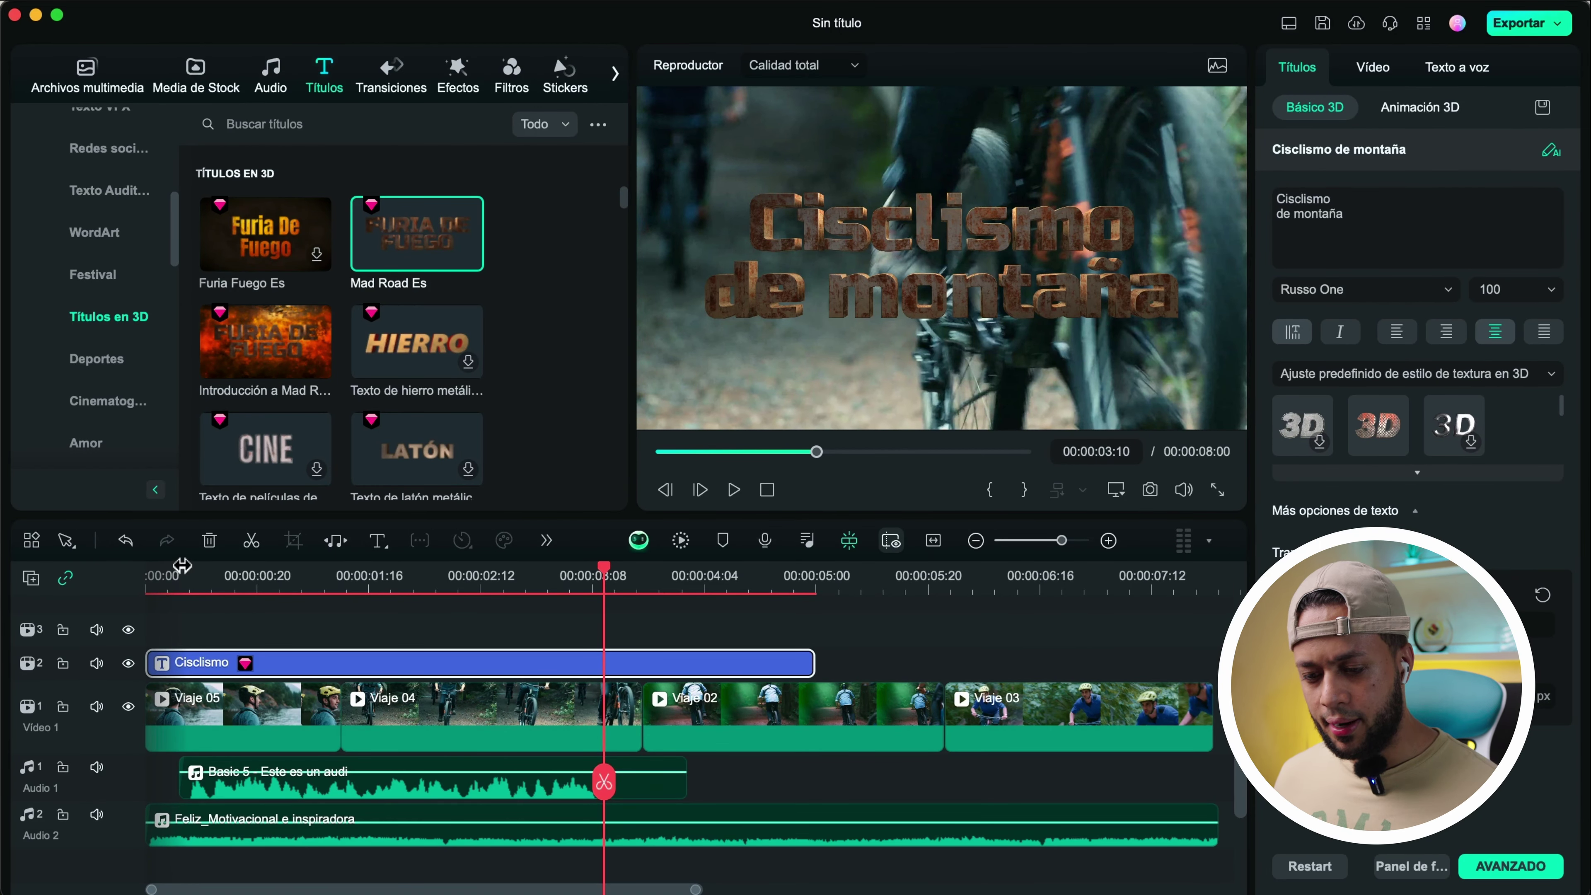
Add the sports lower third "DOMINA EL CAMINO" to the title track at 00:00:05:12 and preview it at 00:00:06:01
mouse_move(280, 327)
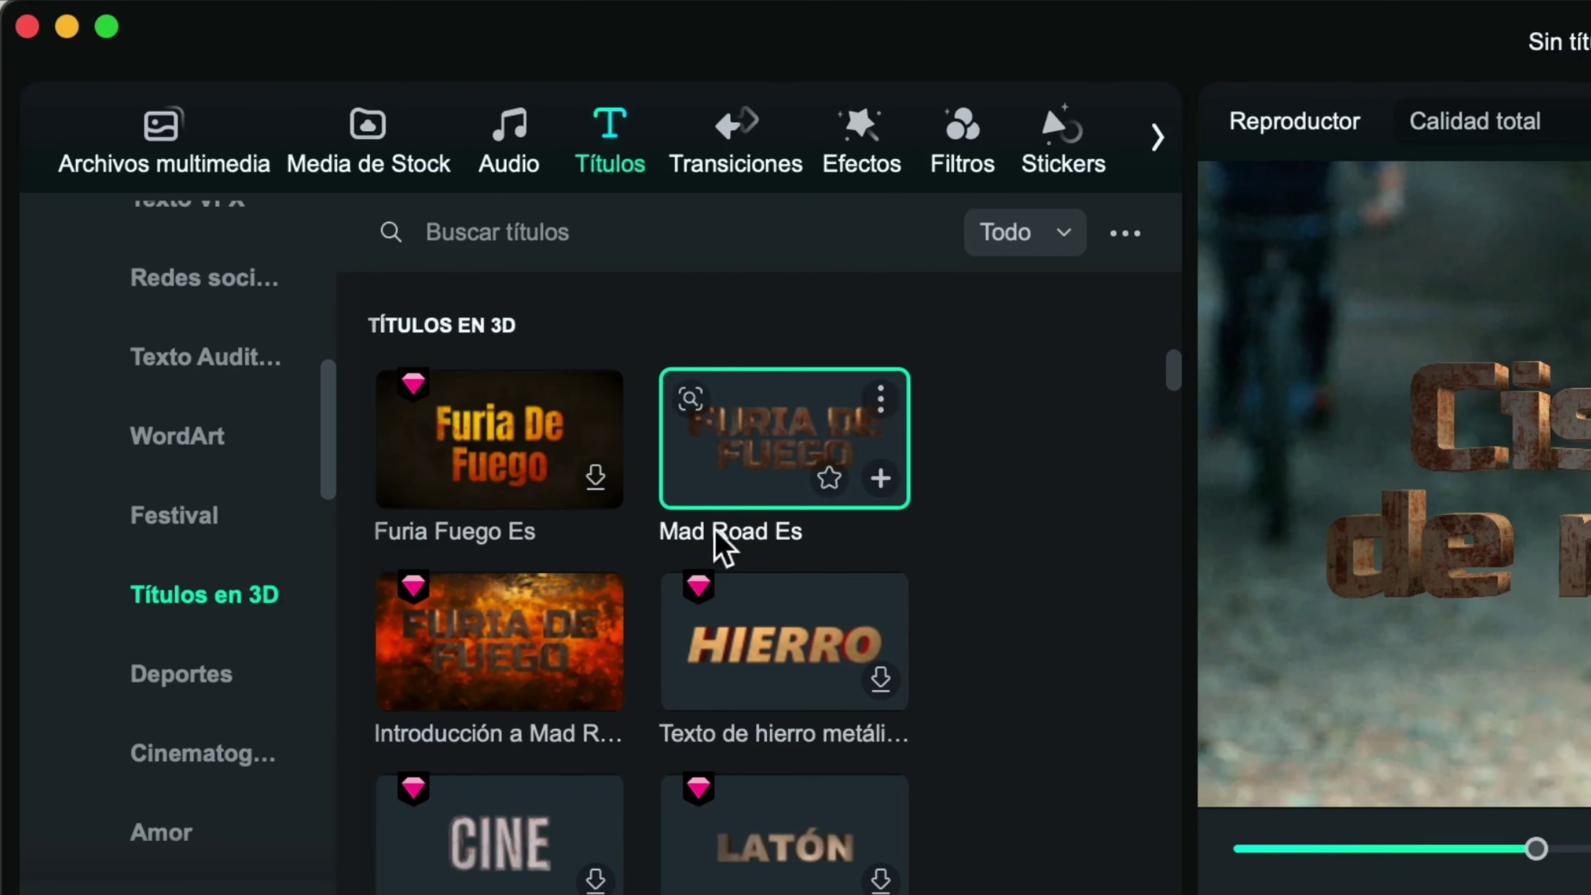
mouse_move(283, 353)
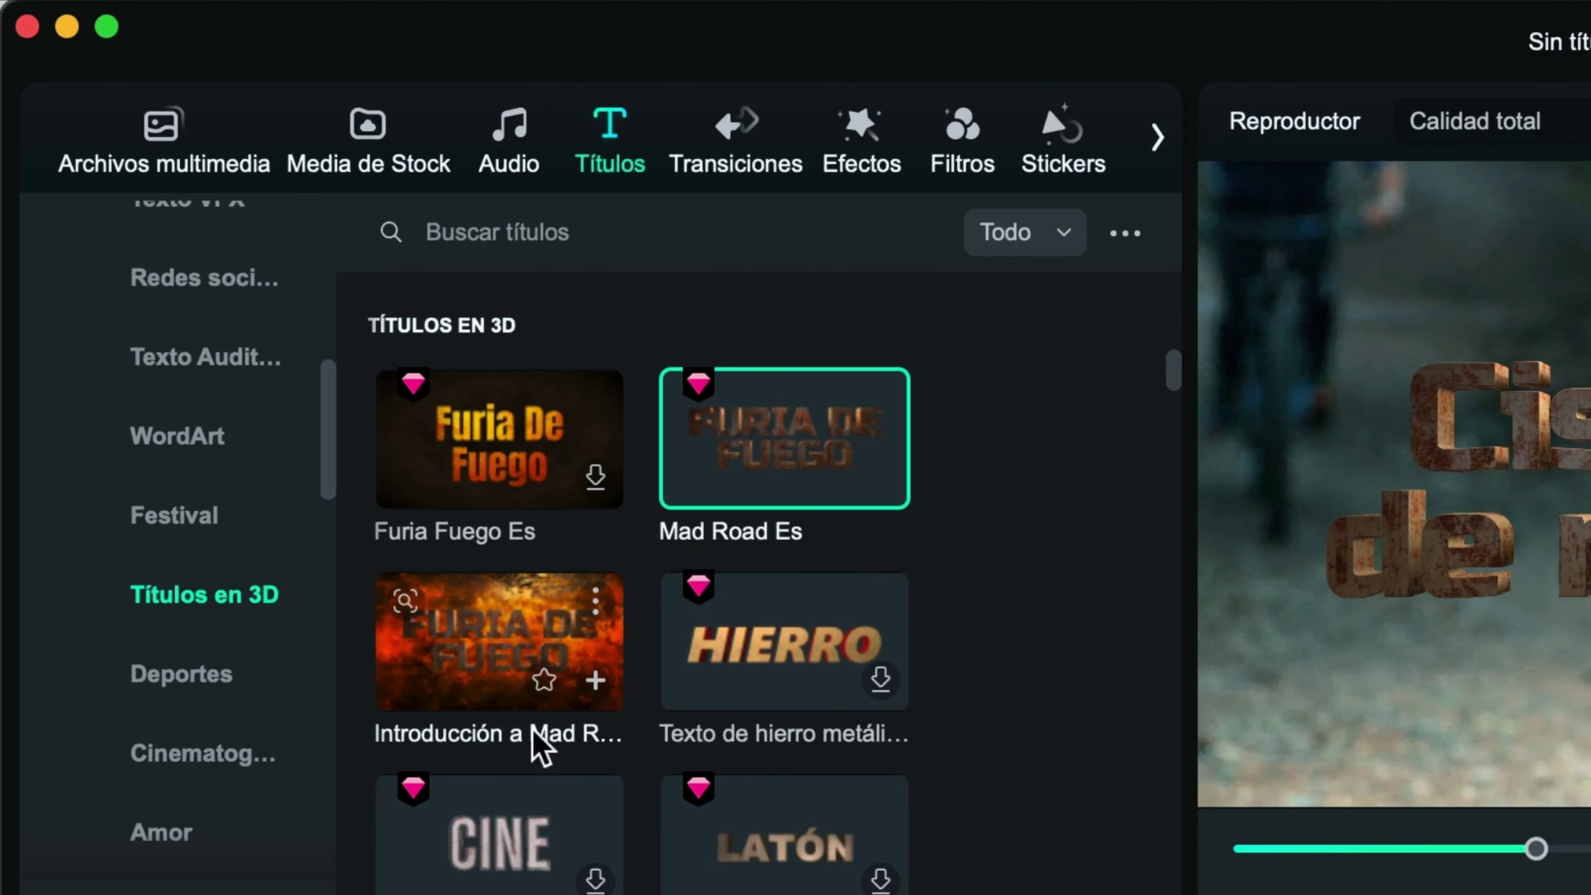
click(188, 675)
scroll(564, 665, down, 1)
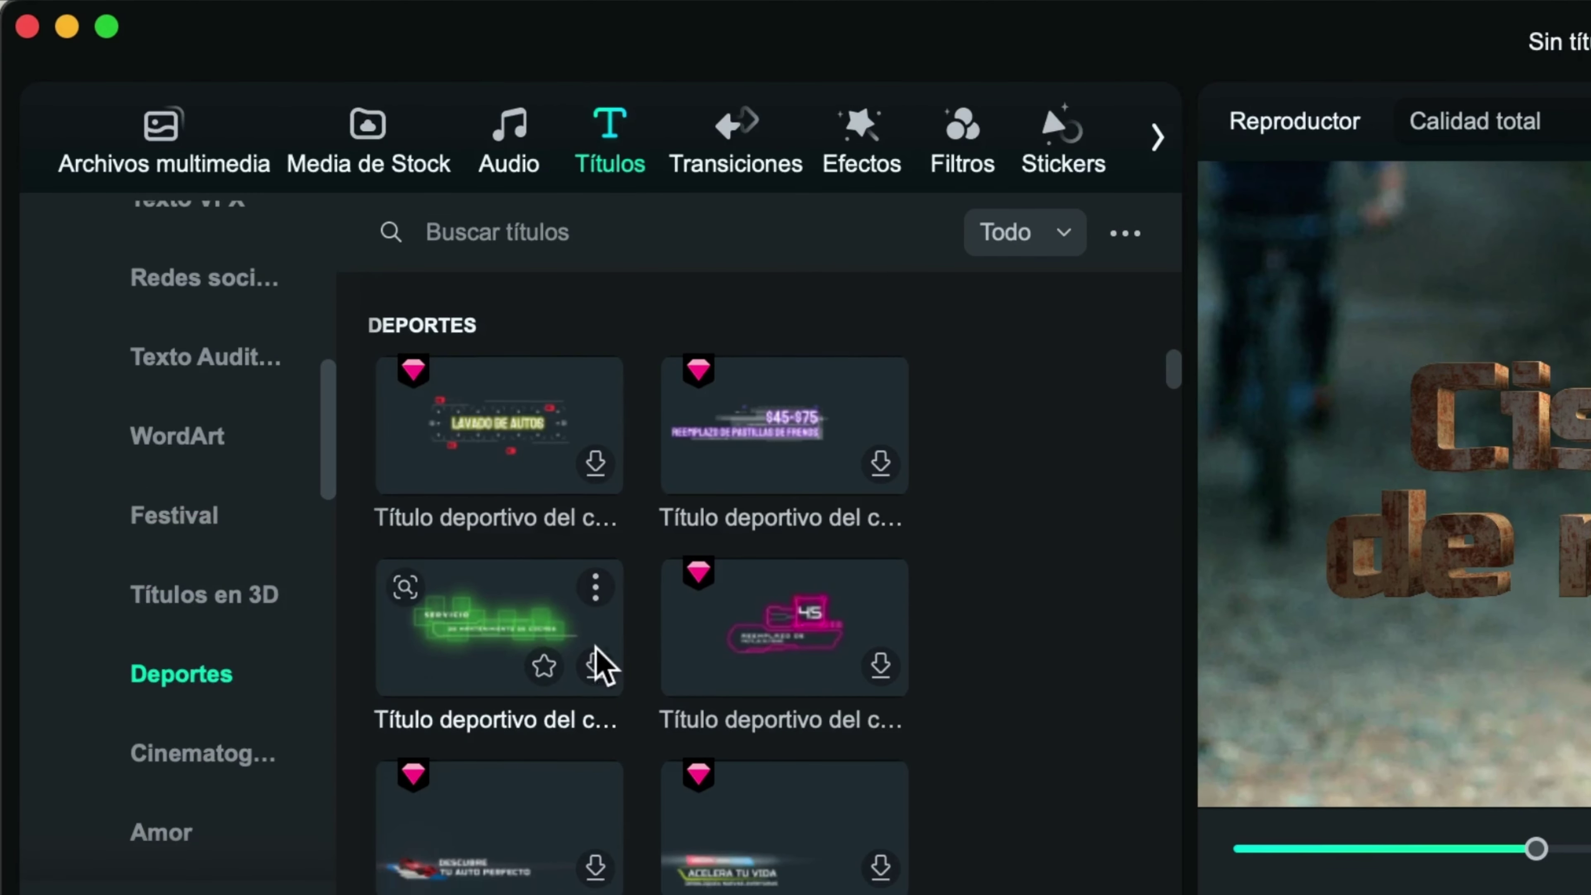
scroll(598, 664, up, 5)
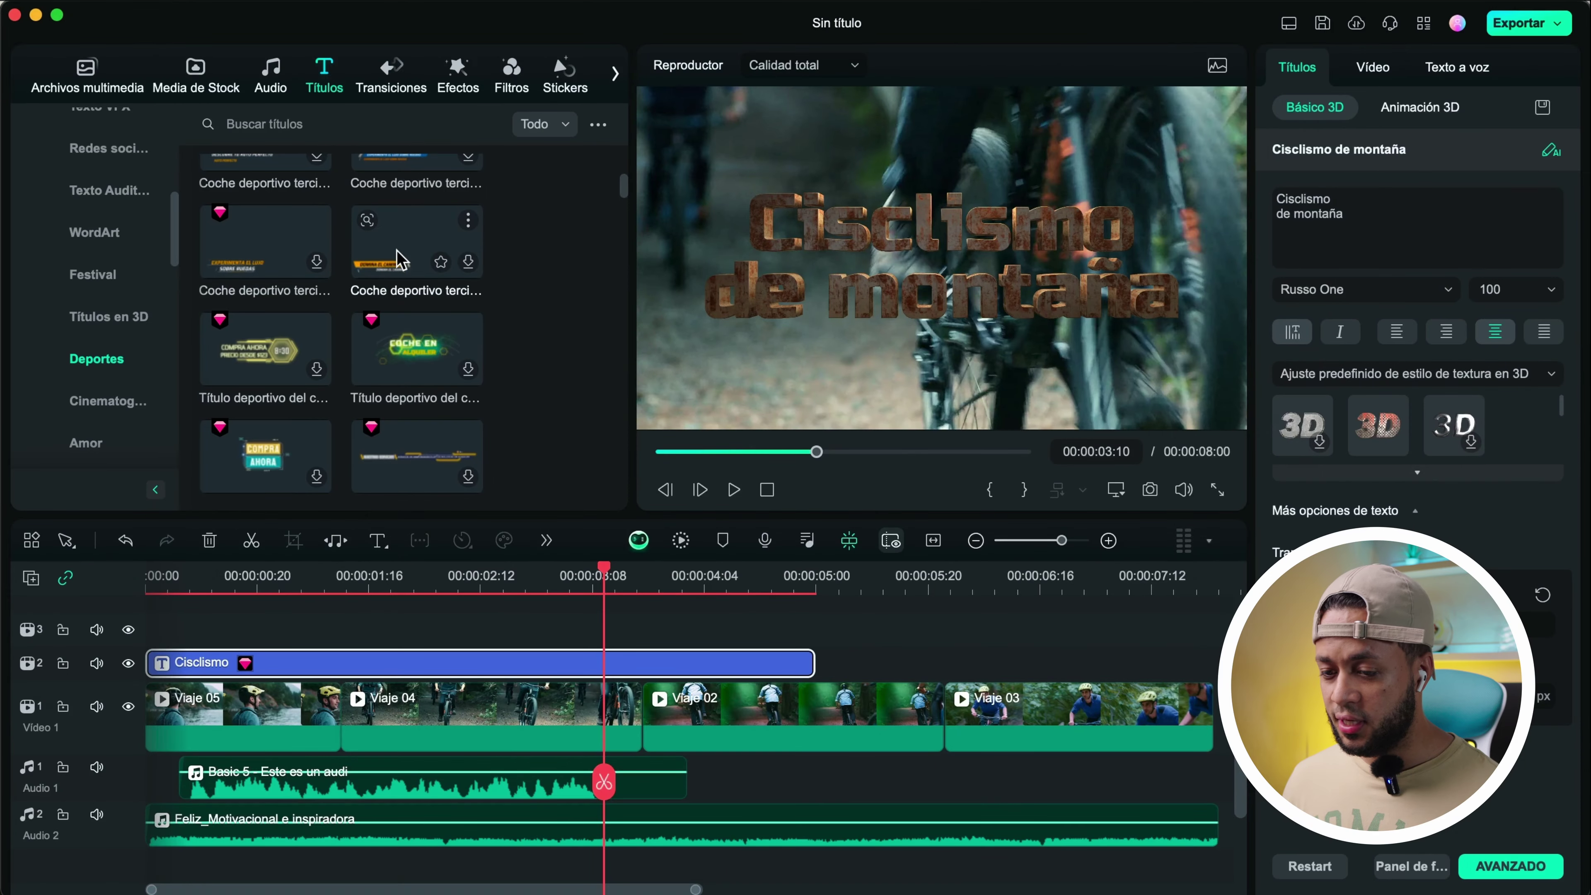
drag(714, 508, 884, 660)
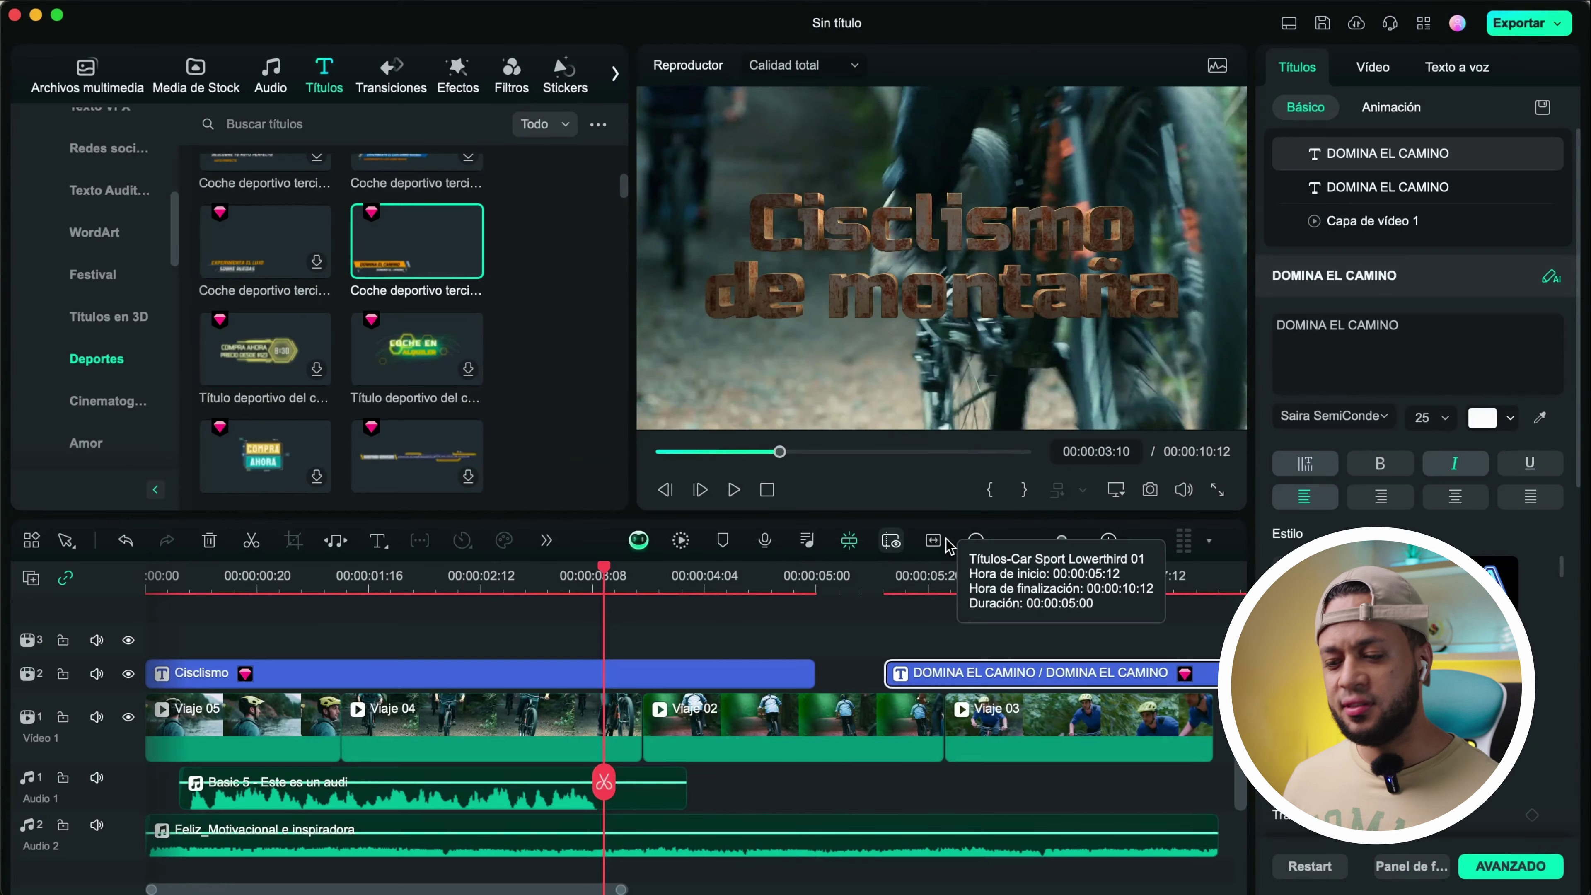
click(955, 571)
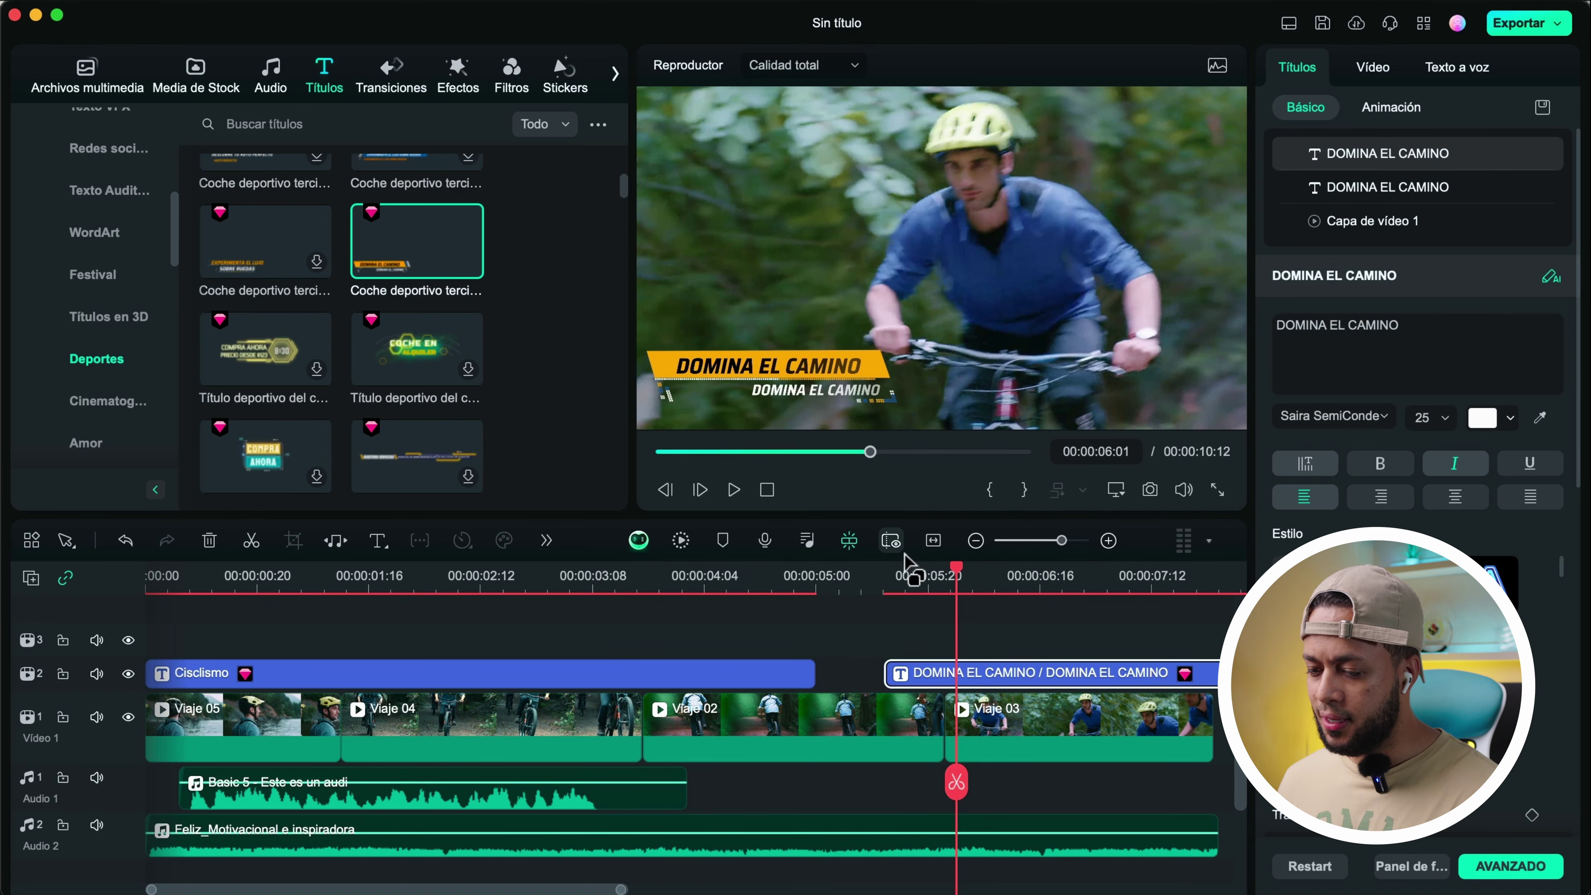
Play back the DOMINA EL CAMINO sports title from its start at about 00:00:05:12
click(884, 571)
key(space)
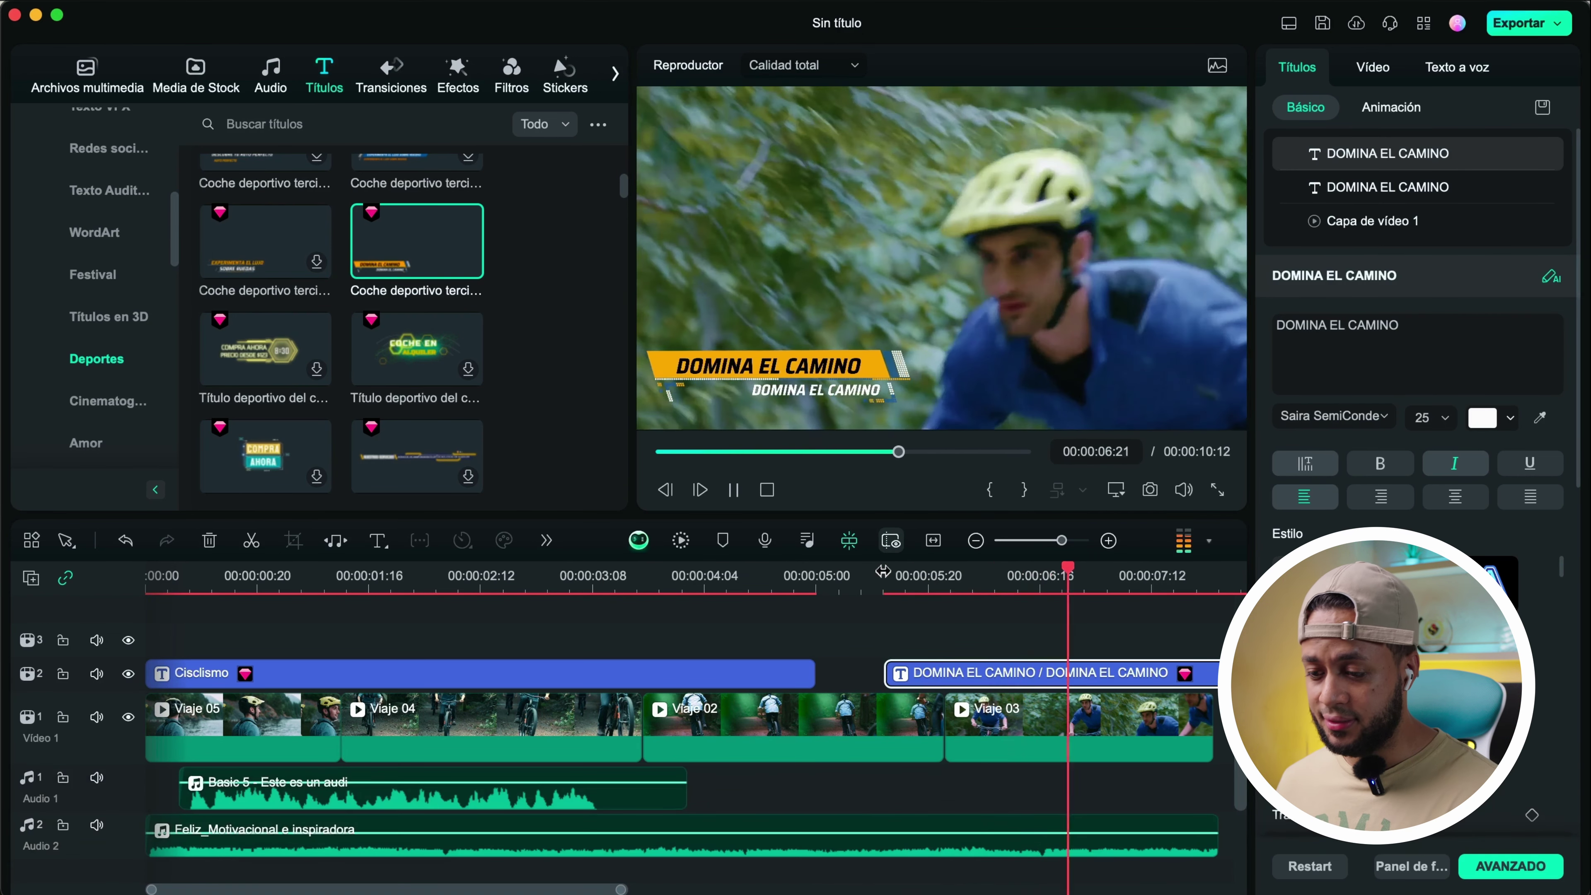
key(space)
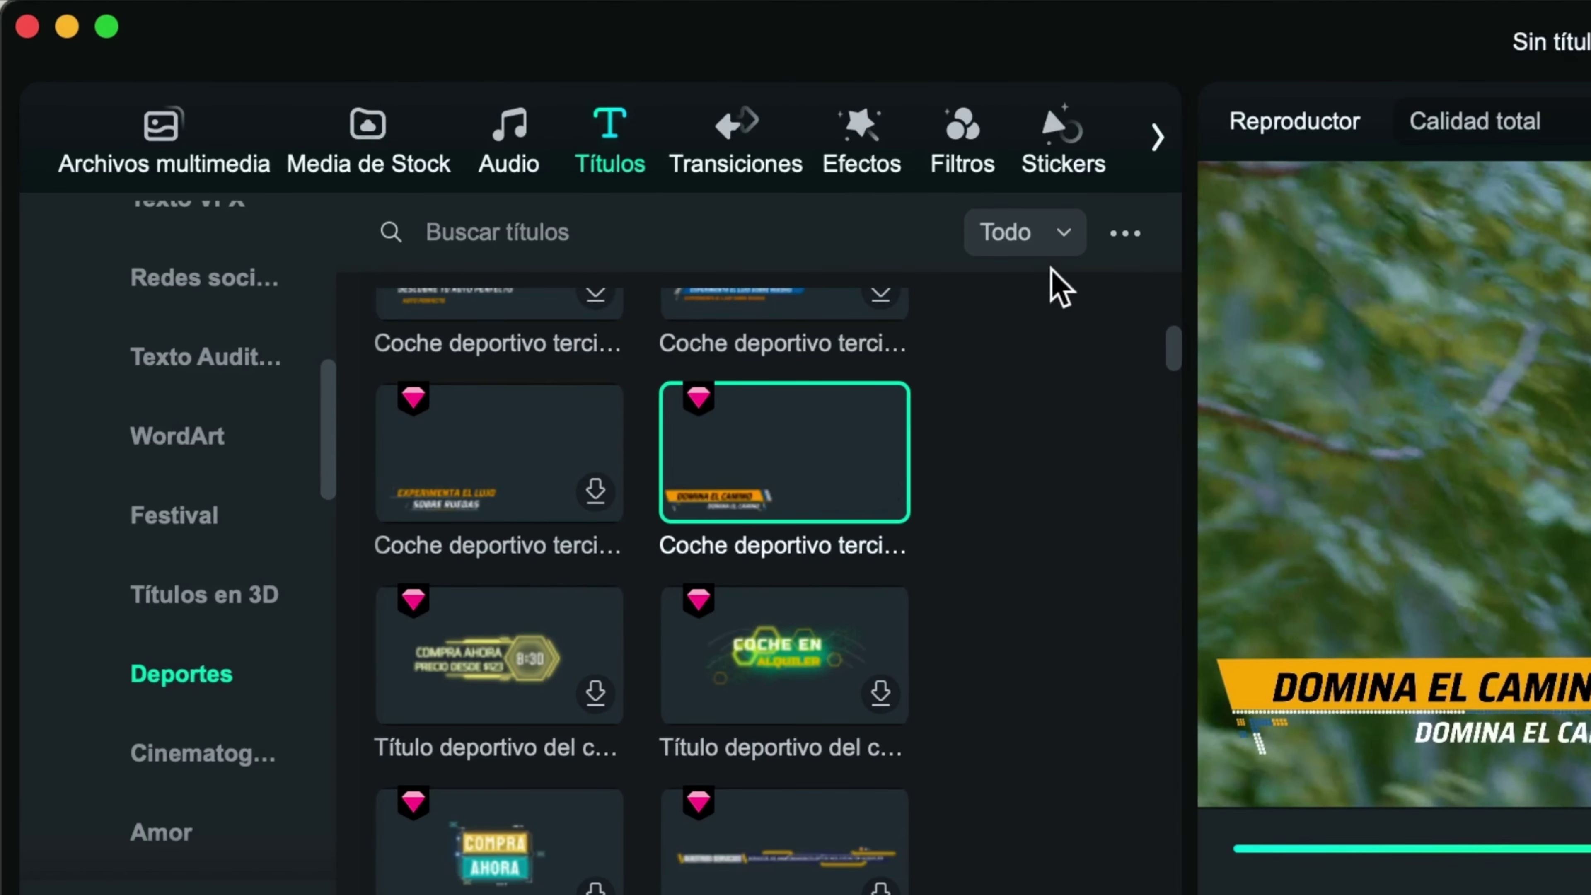
Filter the title library to Gratis and browse the free titles in the Tendencias category
click(1064, 235)
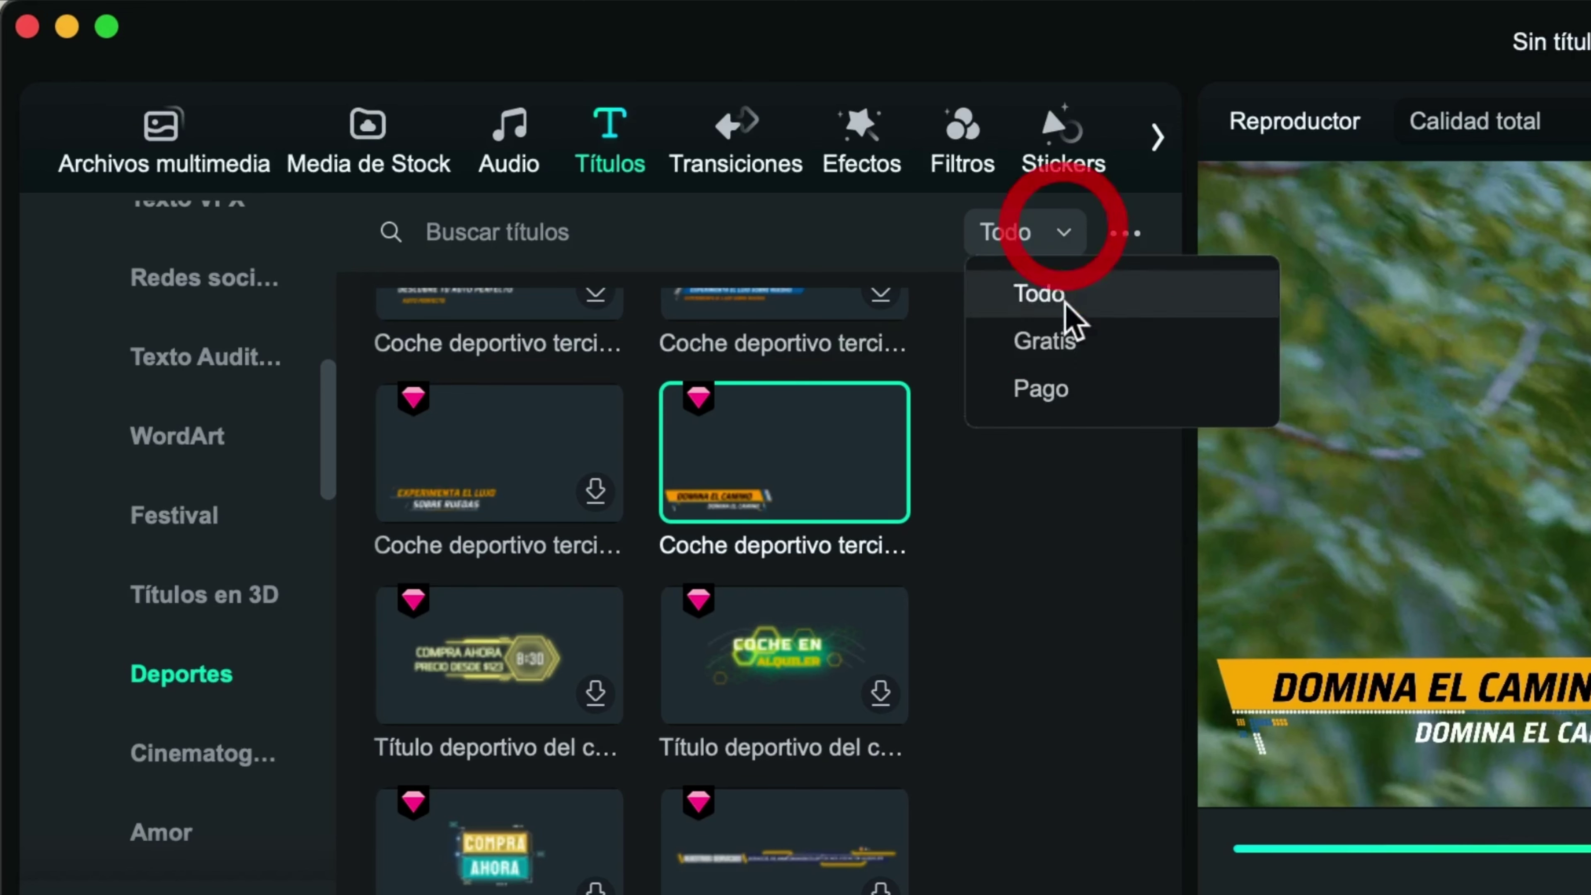
click(1082, 350)
scroll(213, 564, up, 10)
click(201, 409)
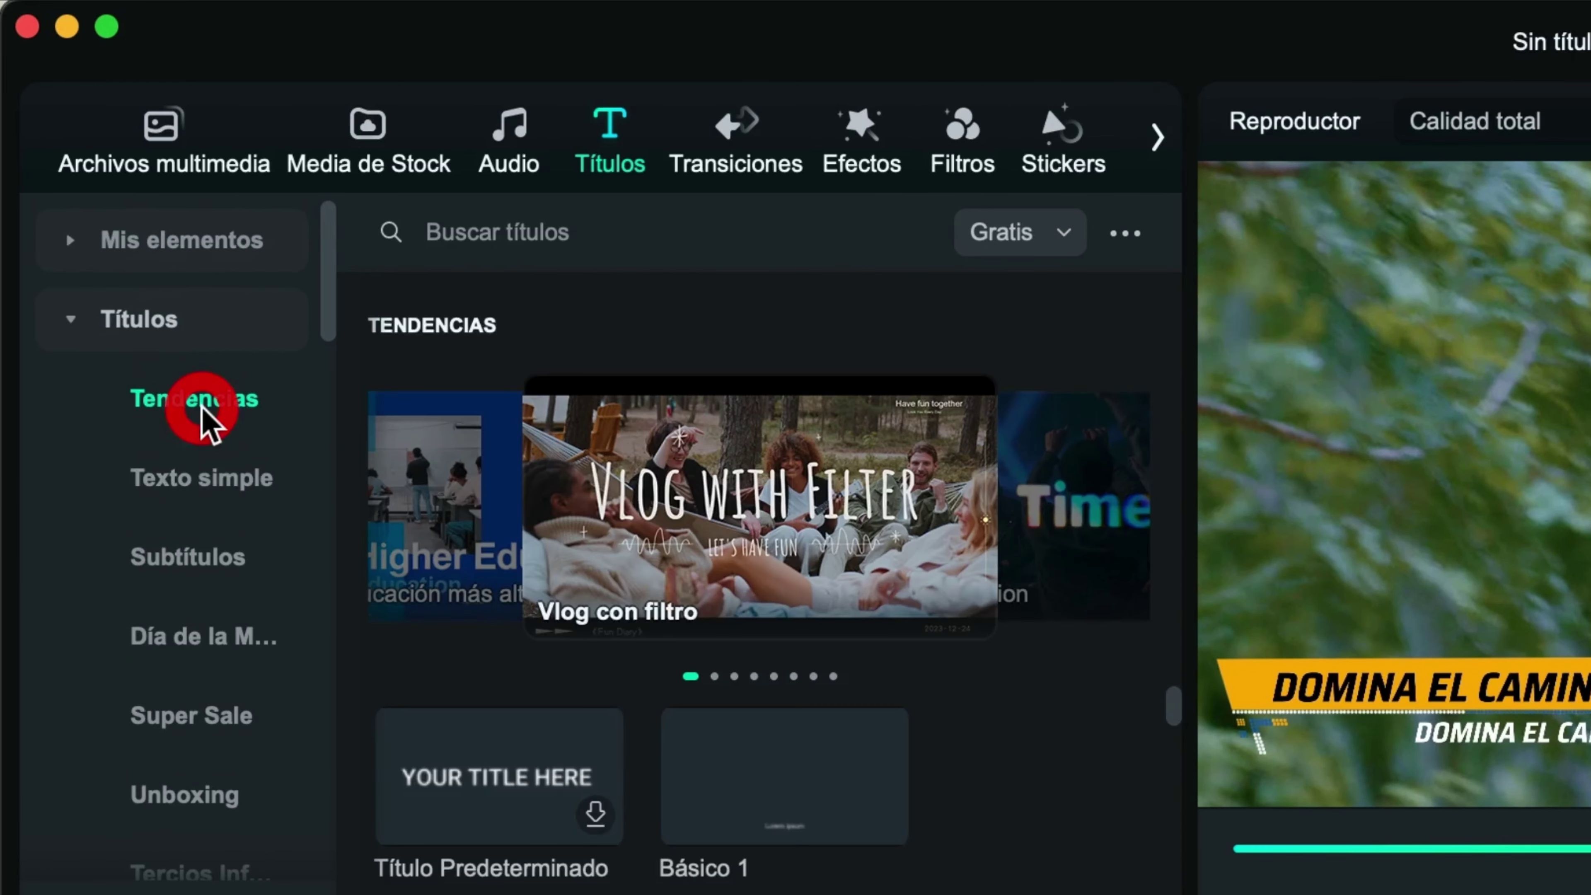
scroll(812, 753, down, 10)
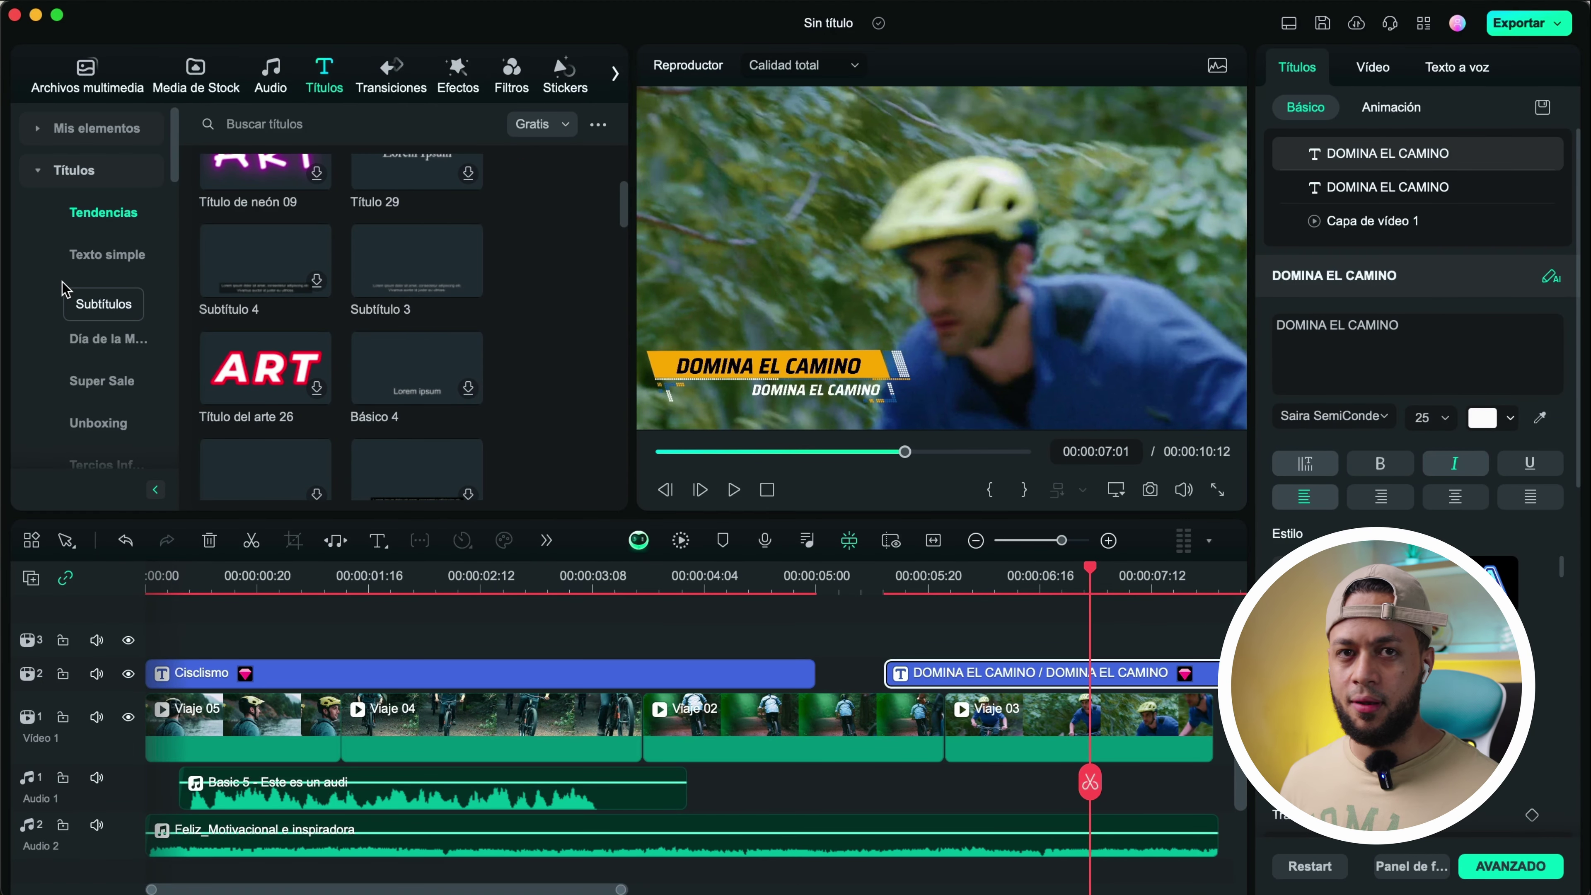
Delete the DOMINA EL CAMINO title from the timeline and place the playhead at 00:00:05:11
key(Delete)
click(845, 582)
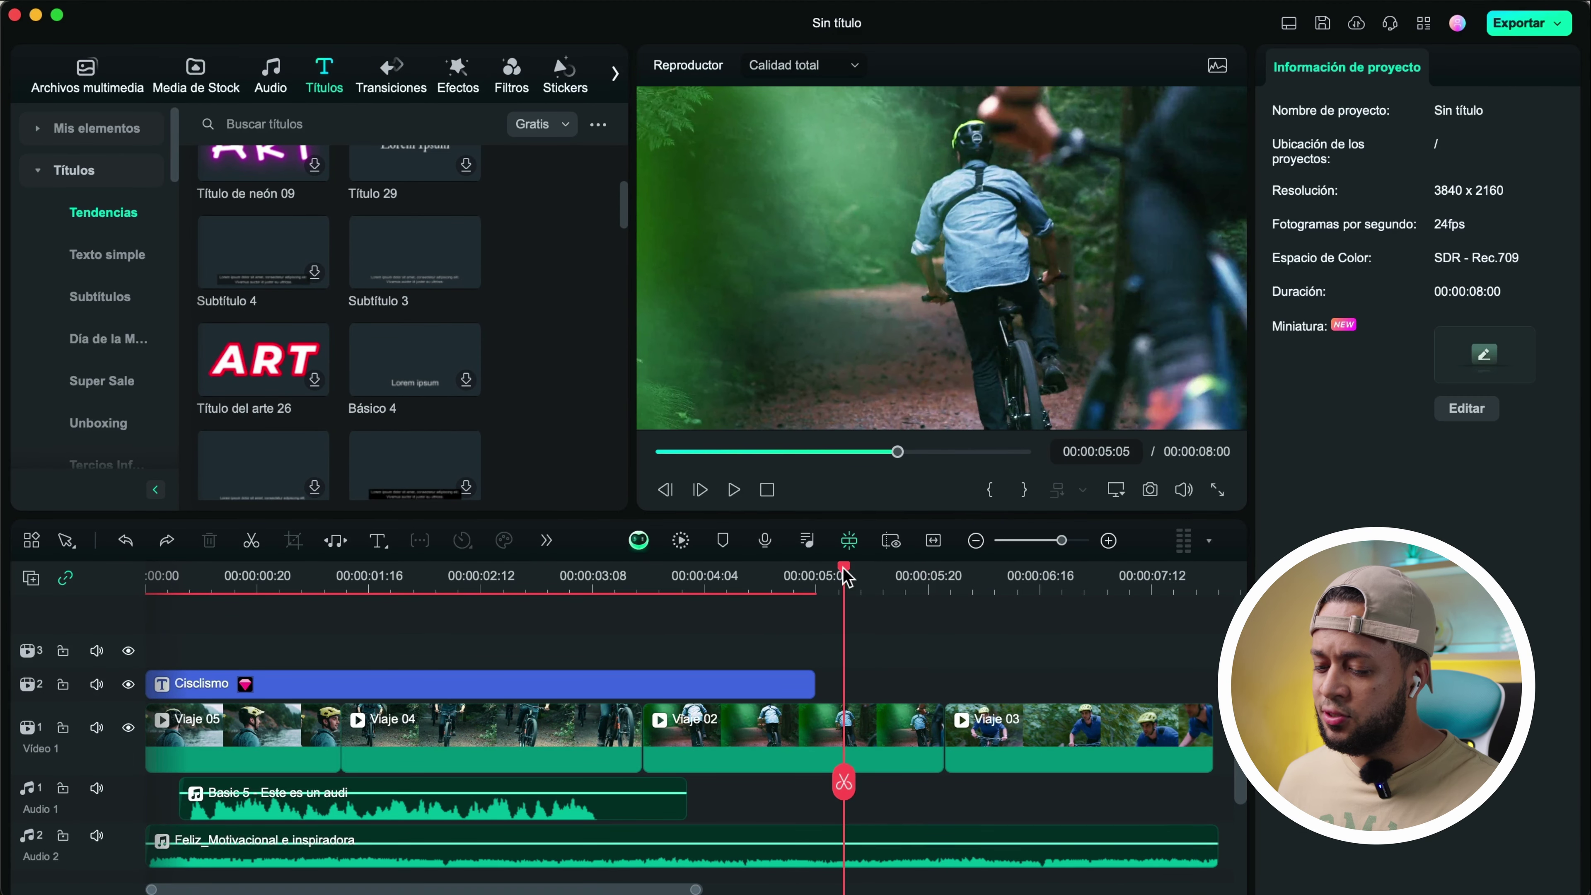
mouse_move(849, 585)
mouse_down()
mouse_move(1012, 587)
mouse_move(877, 587)
mouse_up()
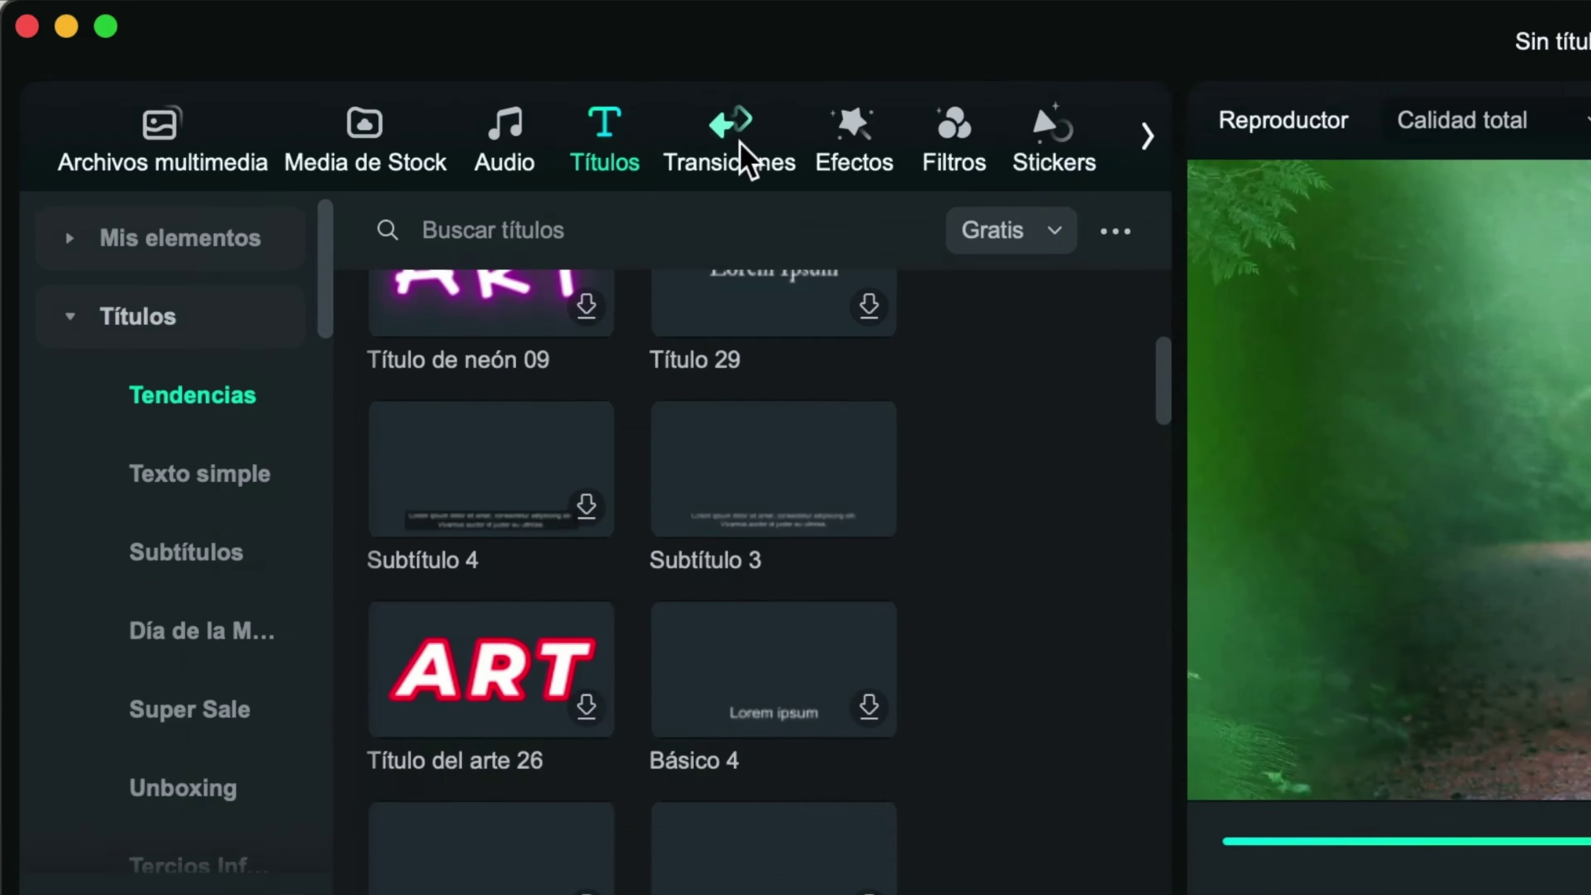
Add the Bloques de falla transition from Tendencias between the Viaje 02 and Viaje 03 clips
click(393, 83)
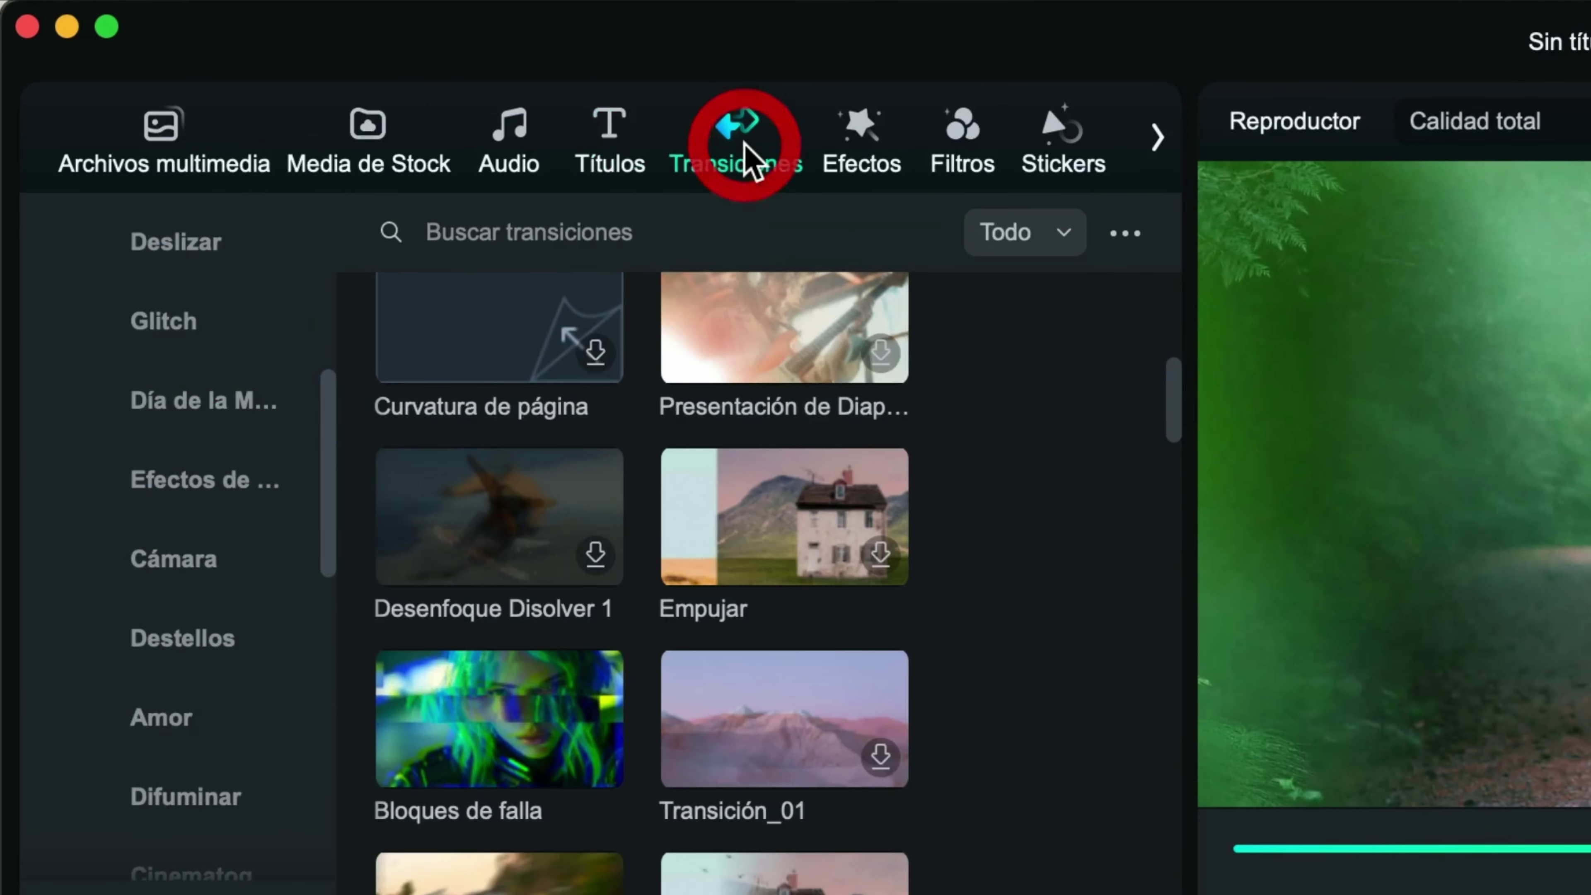
scroll(122, 233, up, 3)
scroll(230, 439, up, 5)
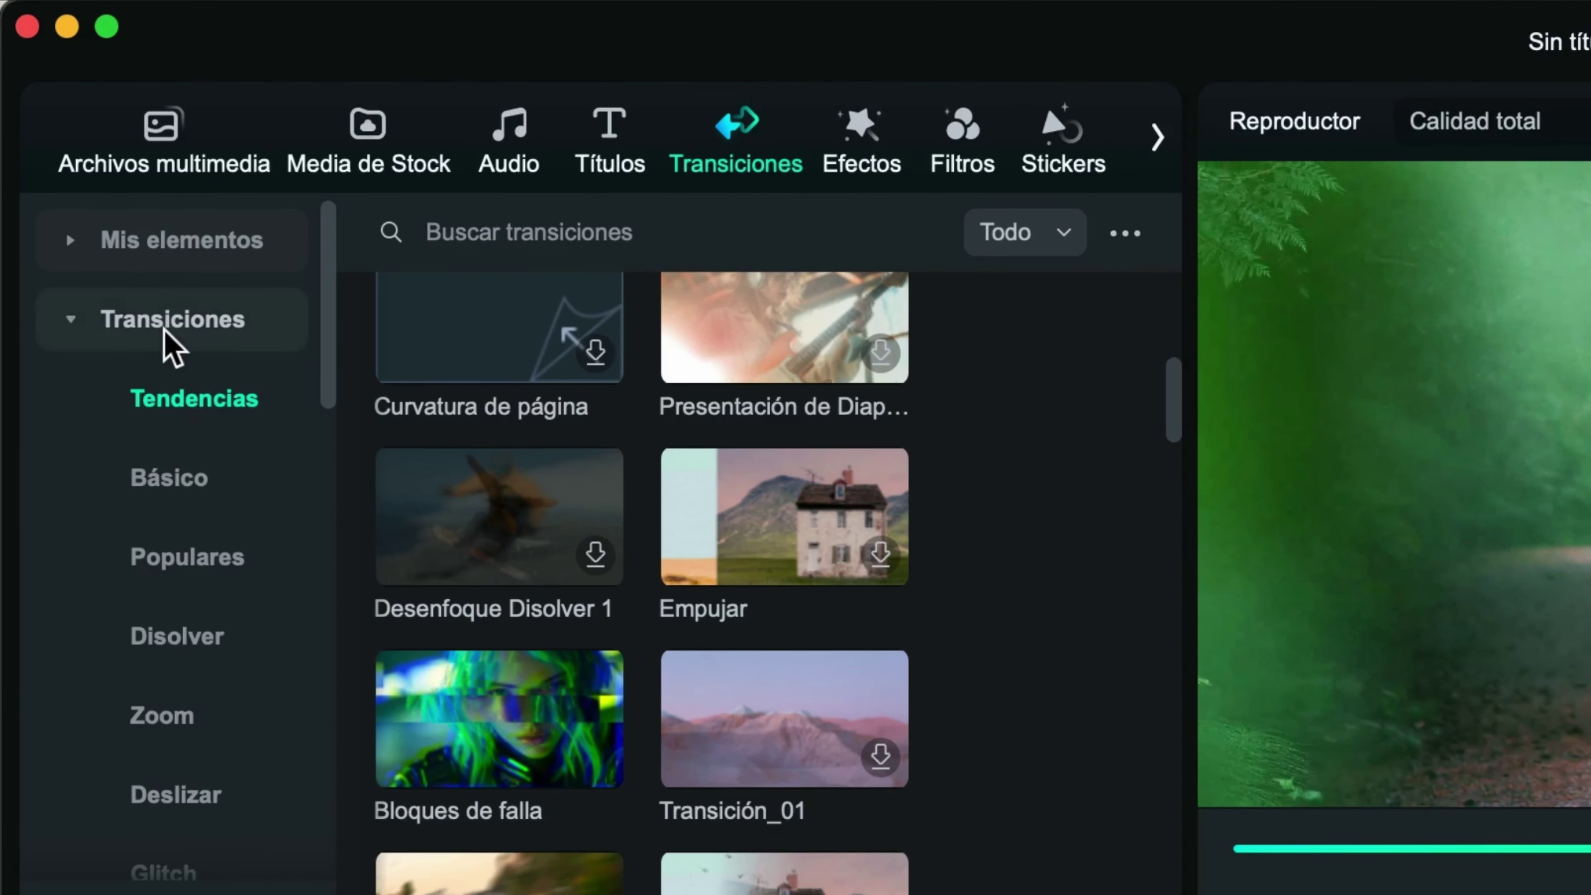
scroll(142, 483, down, 3)
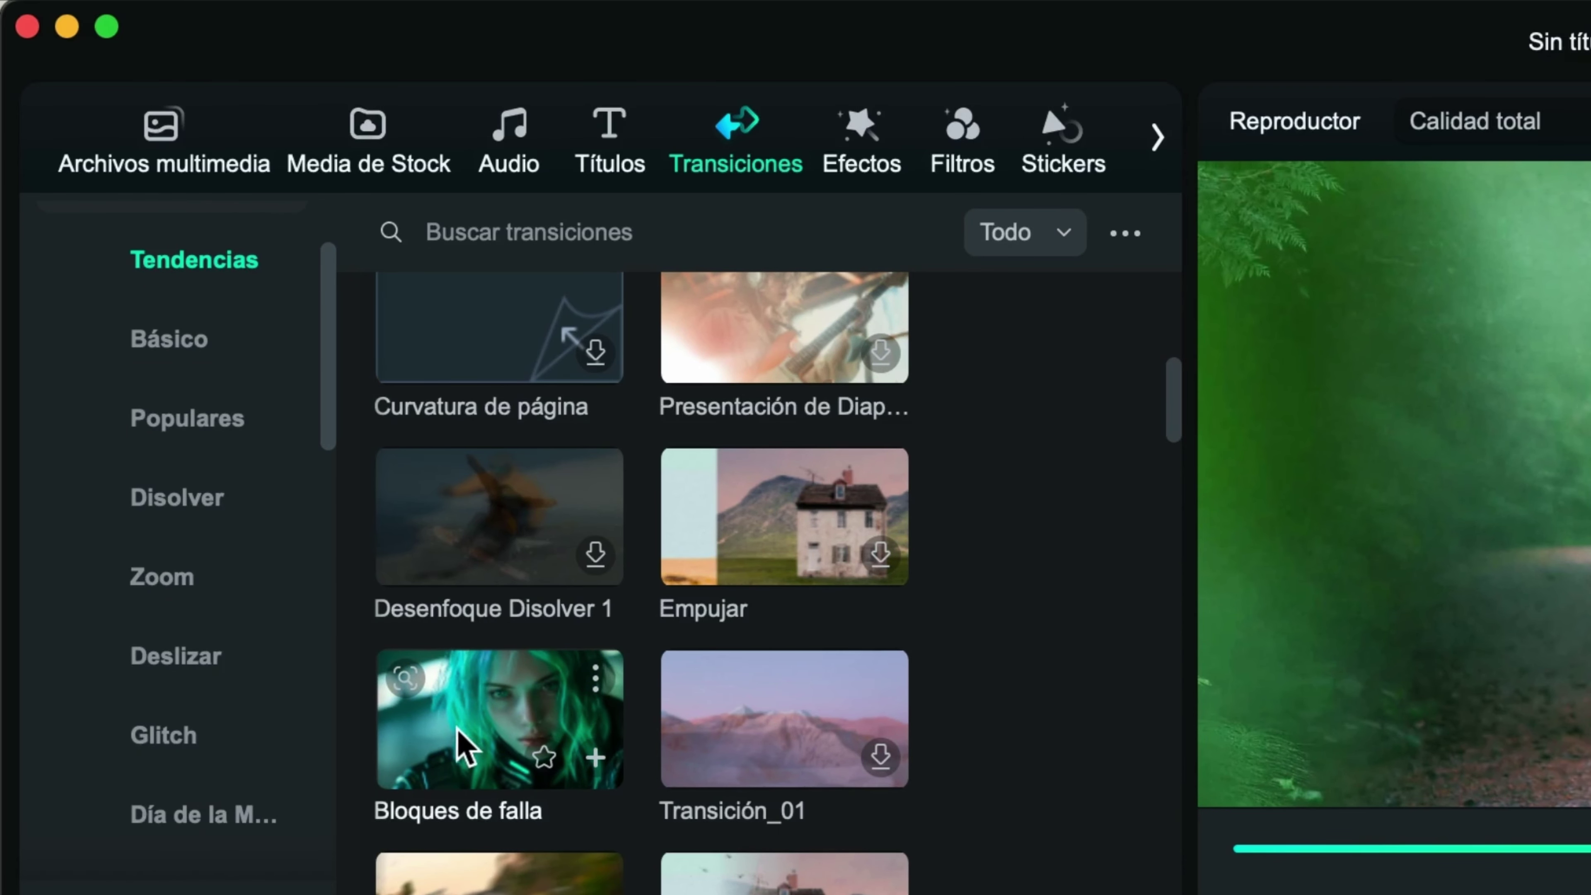
drag(458, 750, 1590, 894)
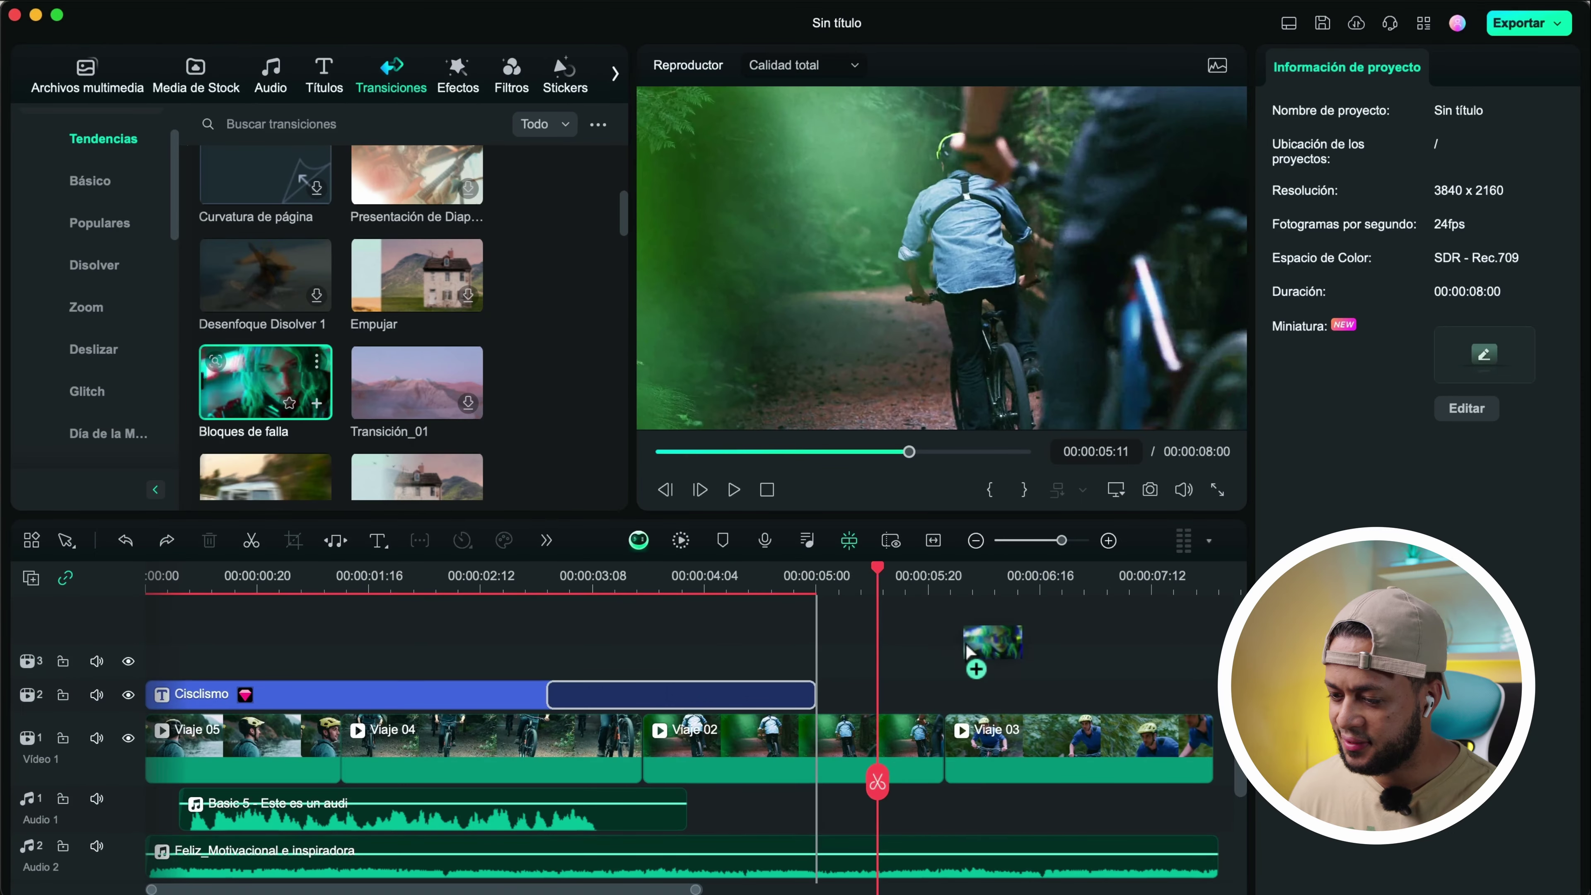
drag(968, 648, 936, 742)
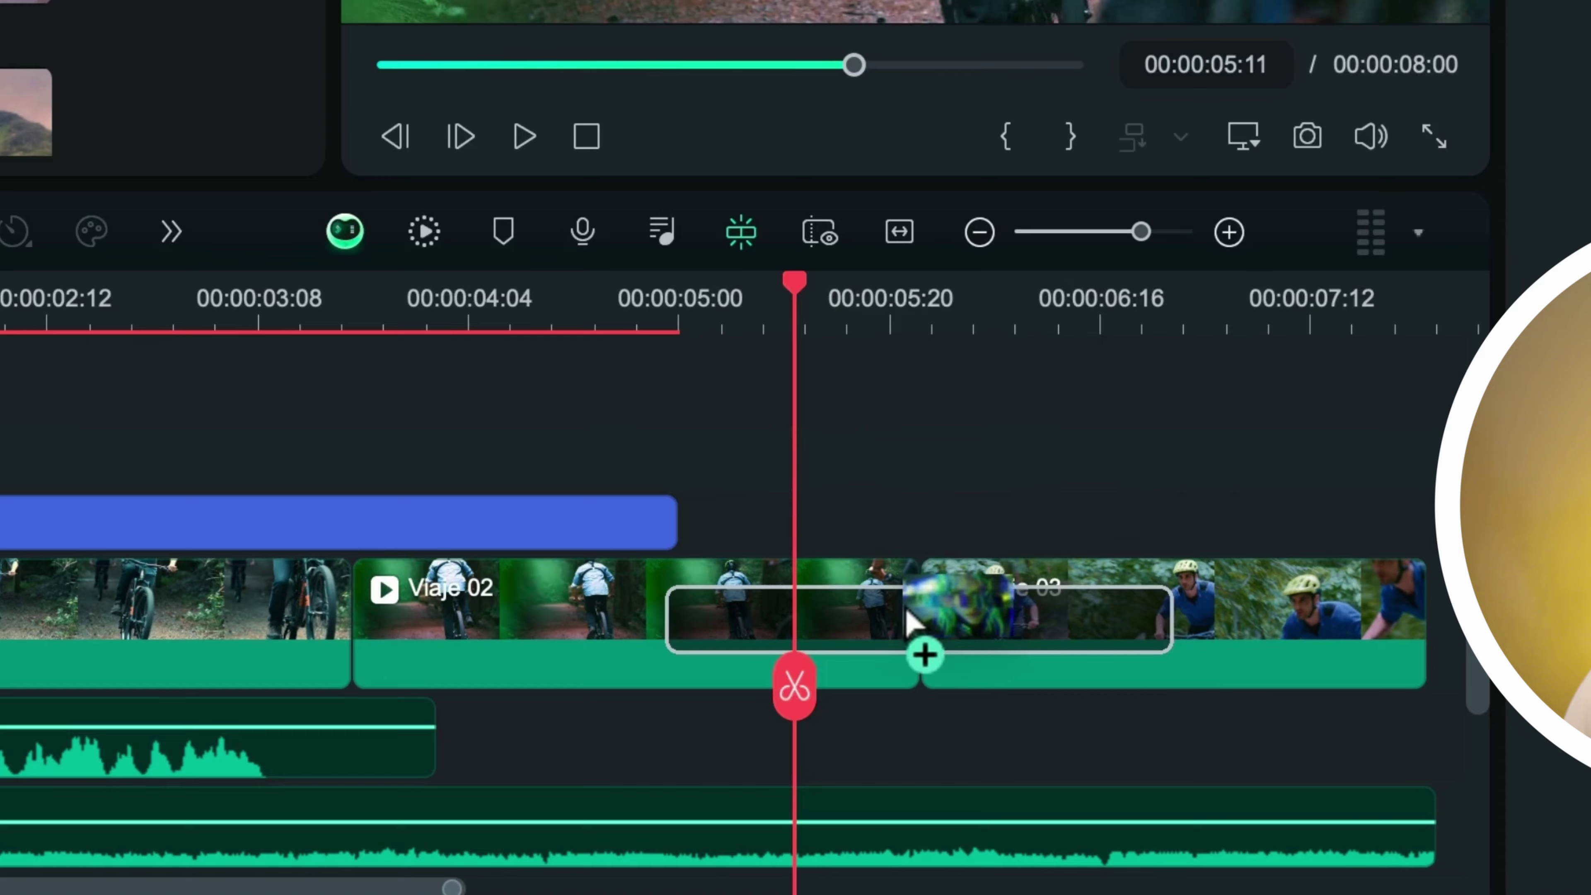
drag(912, 620, 909, 621)
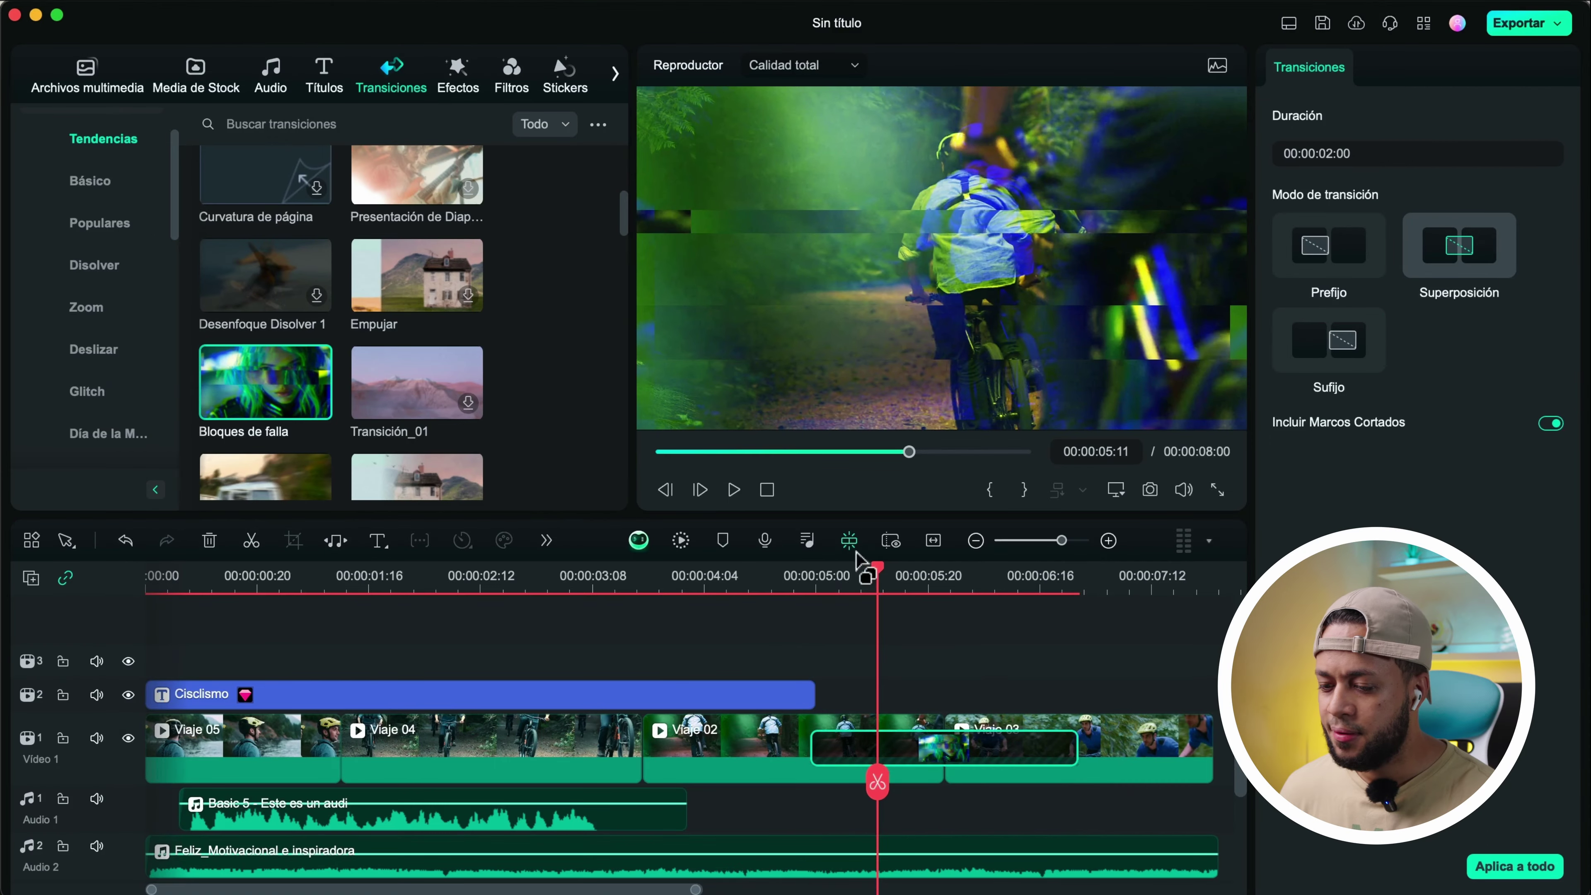
Play back the cut from Viaje 02 to Viaje 03 to preview the glitch transition
click(808, 584)
key(space)
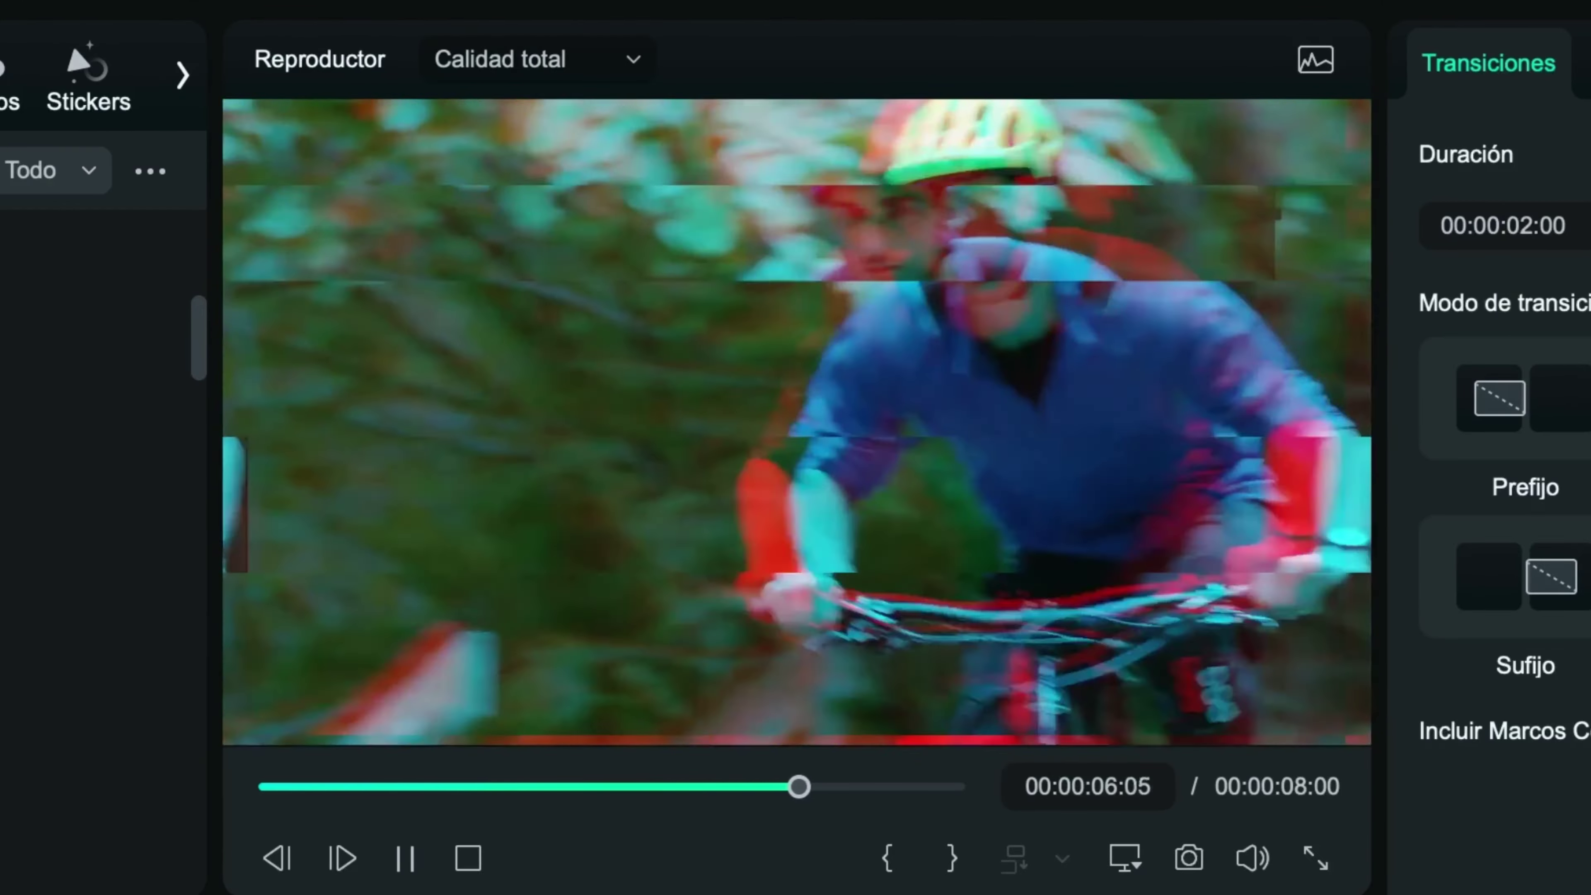
key(space)
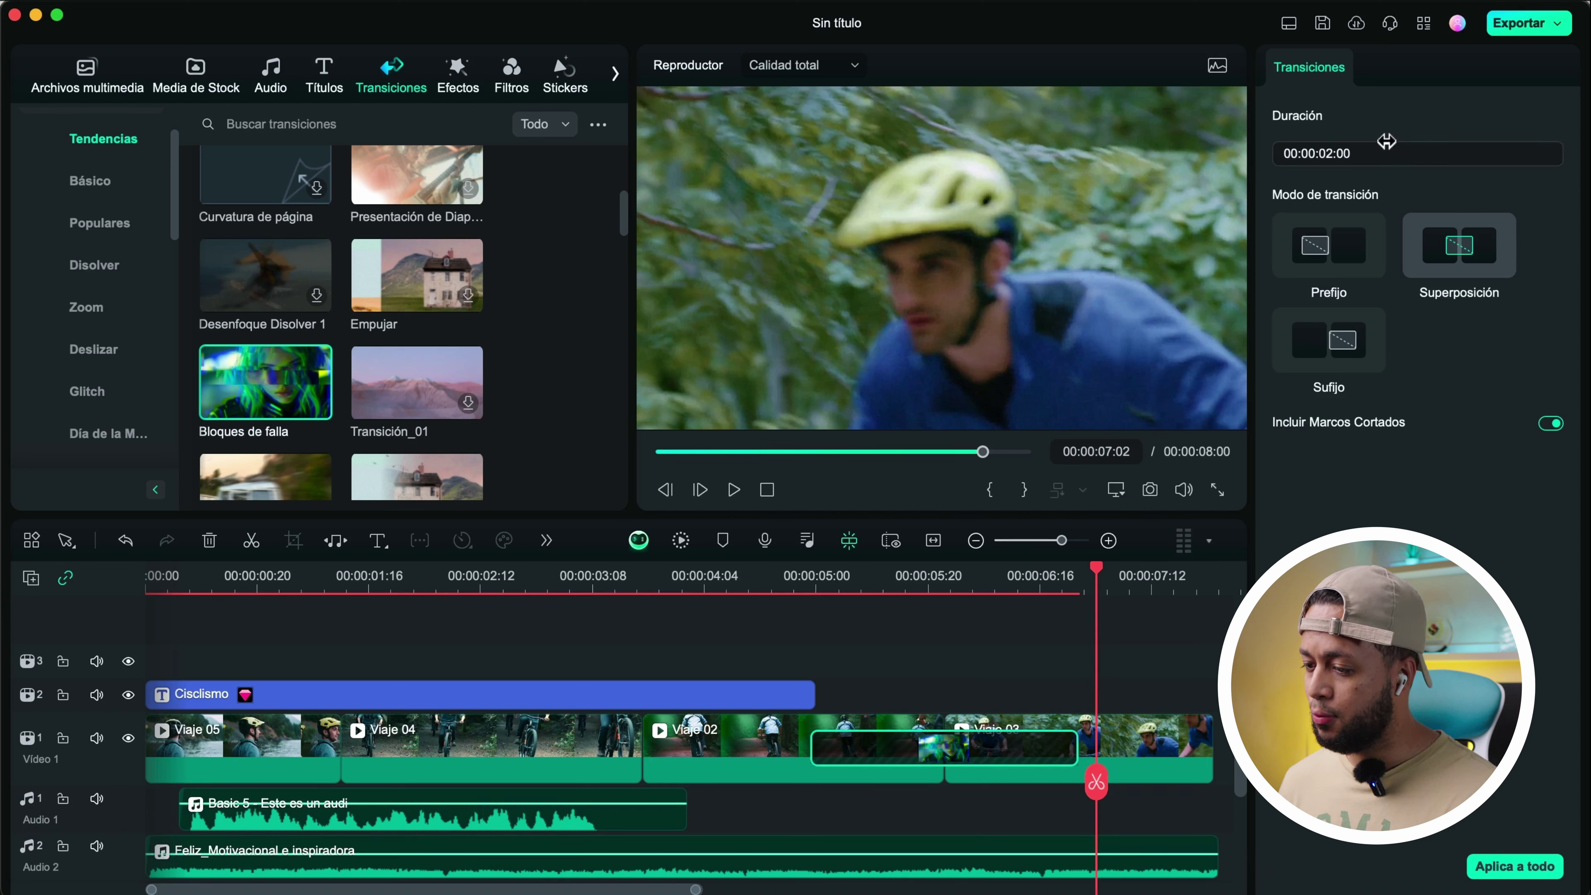
Shorten the Bloques de falla transition to 00:00:00:15 and play back the cut from just before it
drag(1359, 154, 1351, 158)
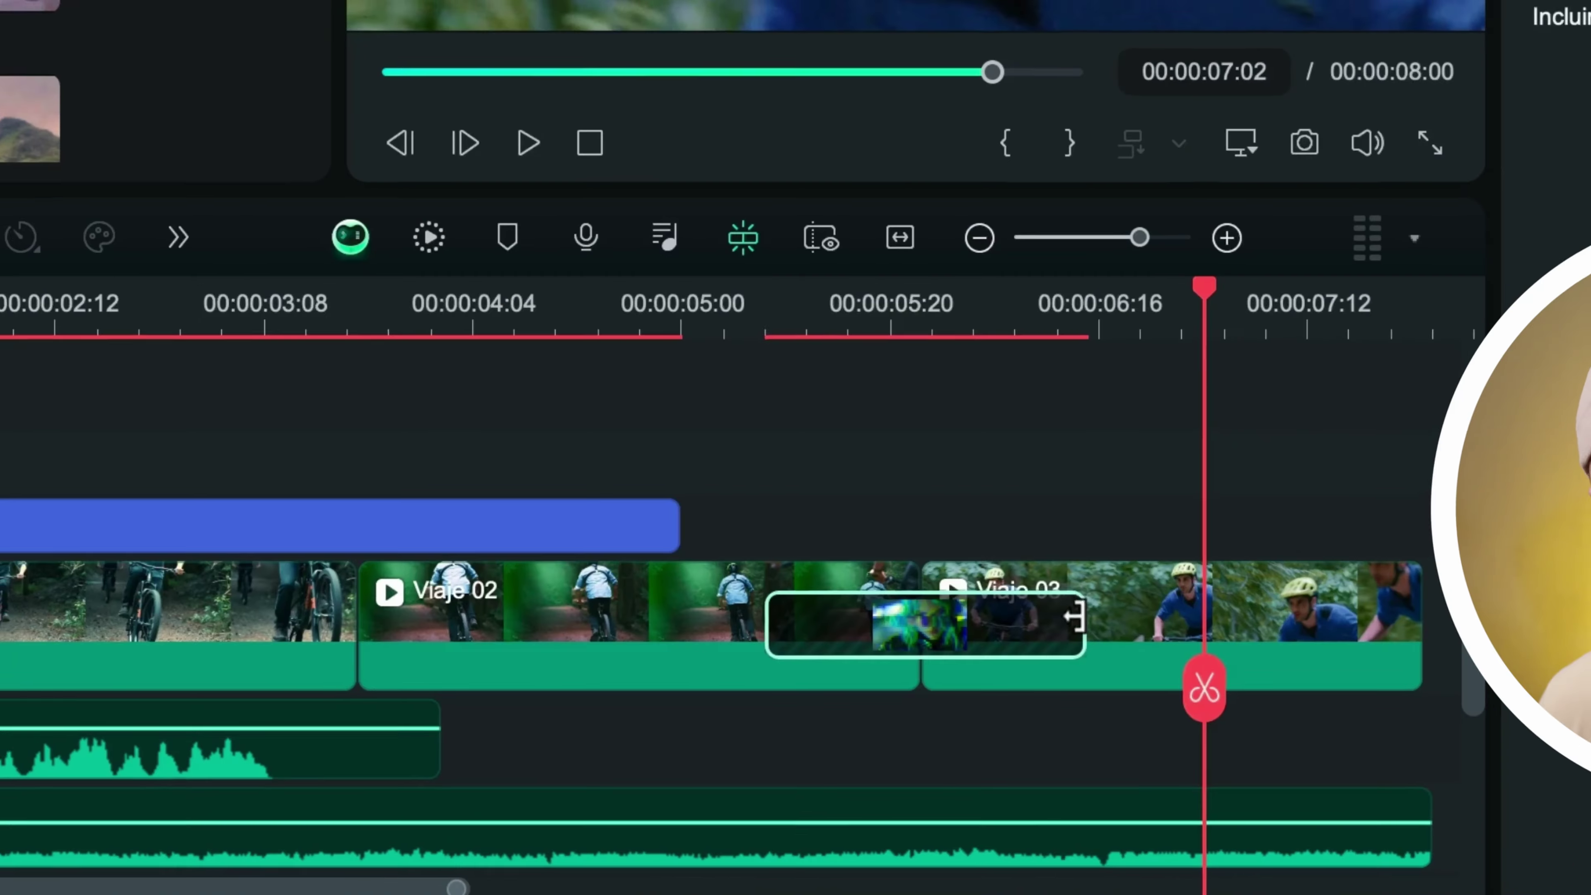
drag(1026, 741, 995, 743)
drag(1016, 617, 999, 619)
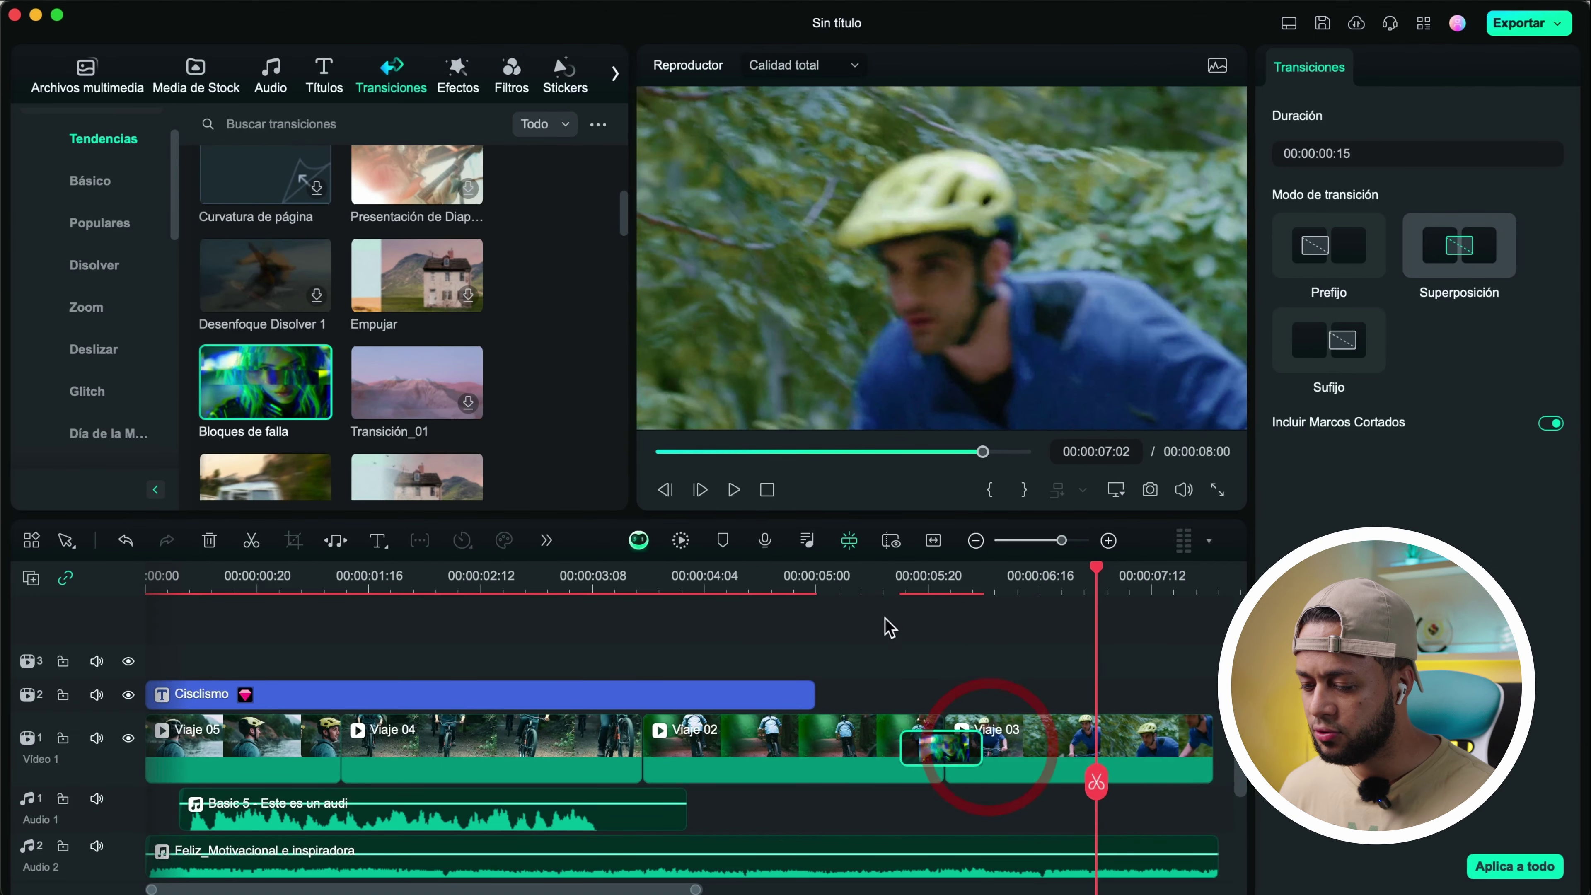
click(860, 580)
key(space)
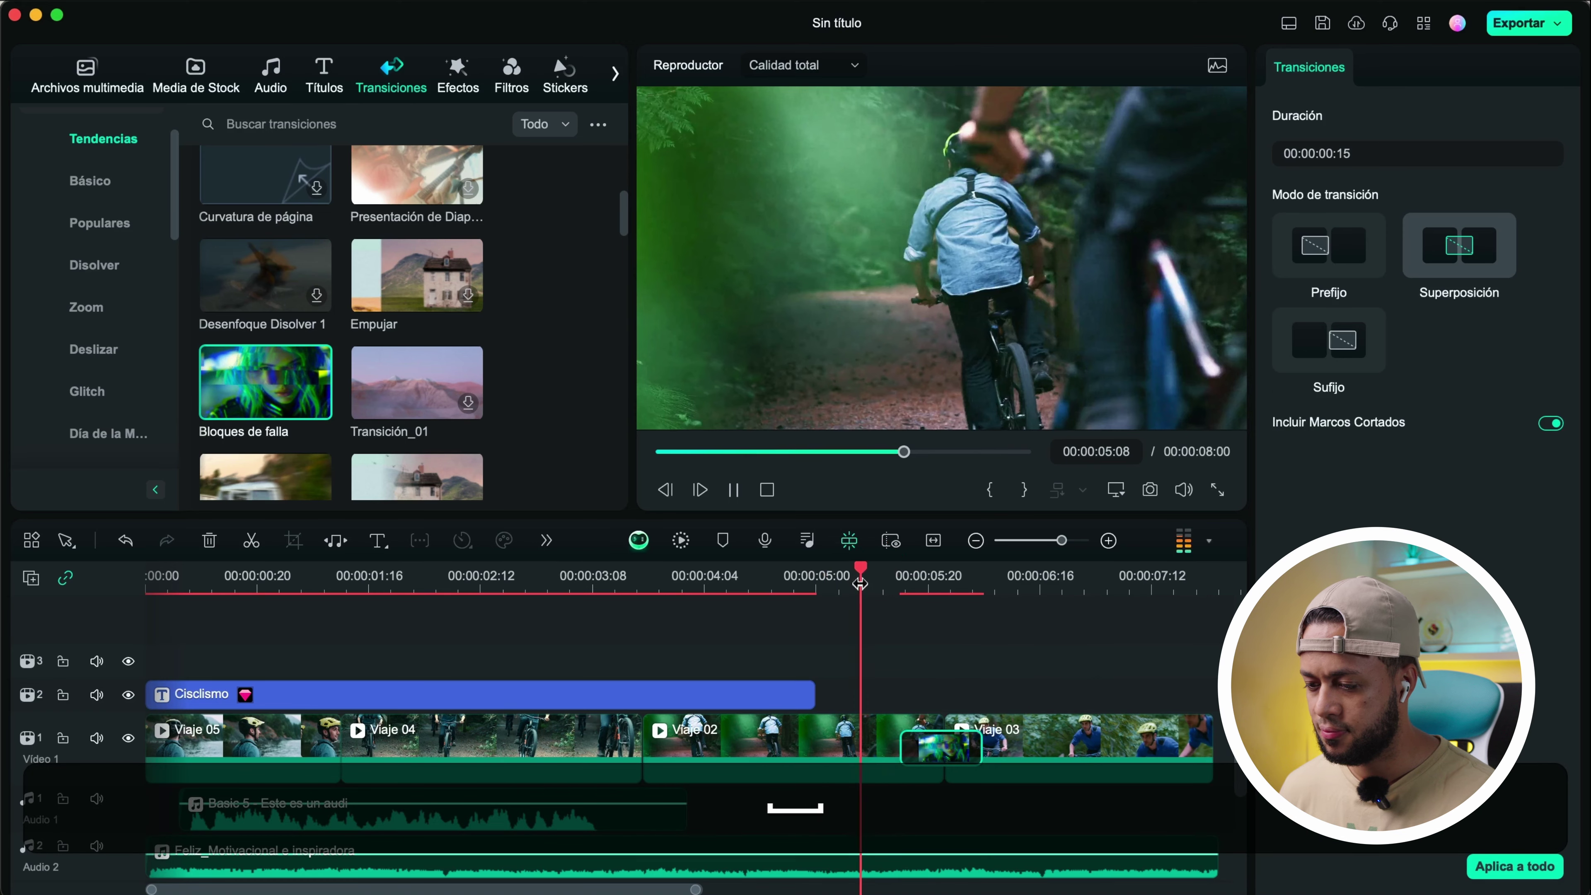
key(space)
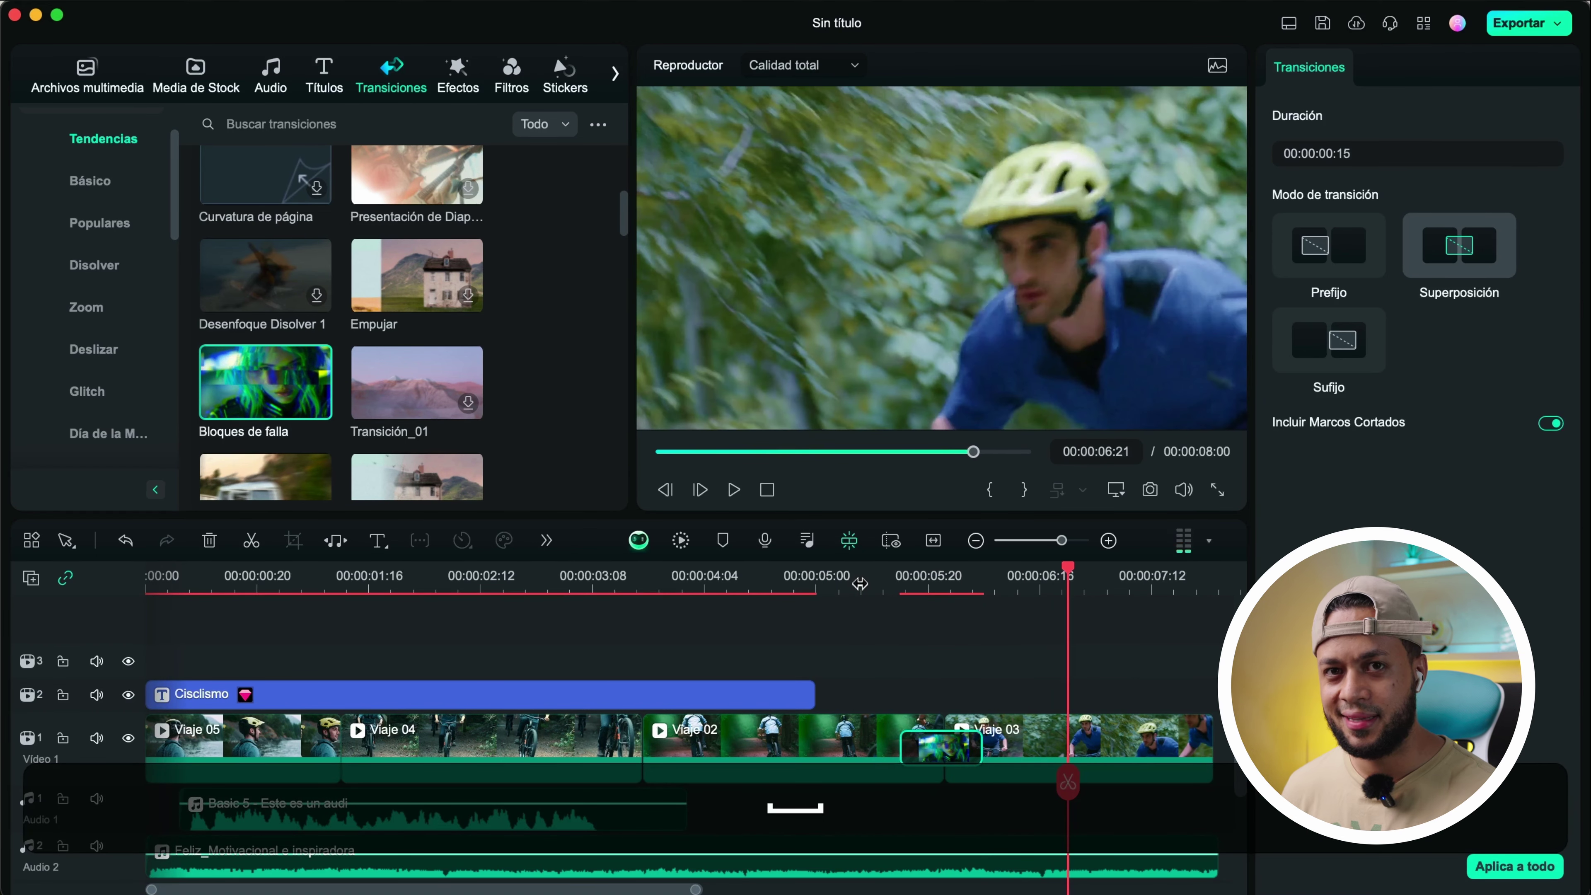
Go back to the opening of the video and delete the 3D Cisclismo title clip from the timeline
click(1132, 878)
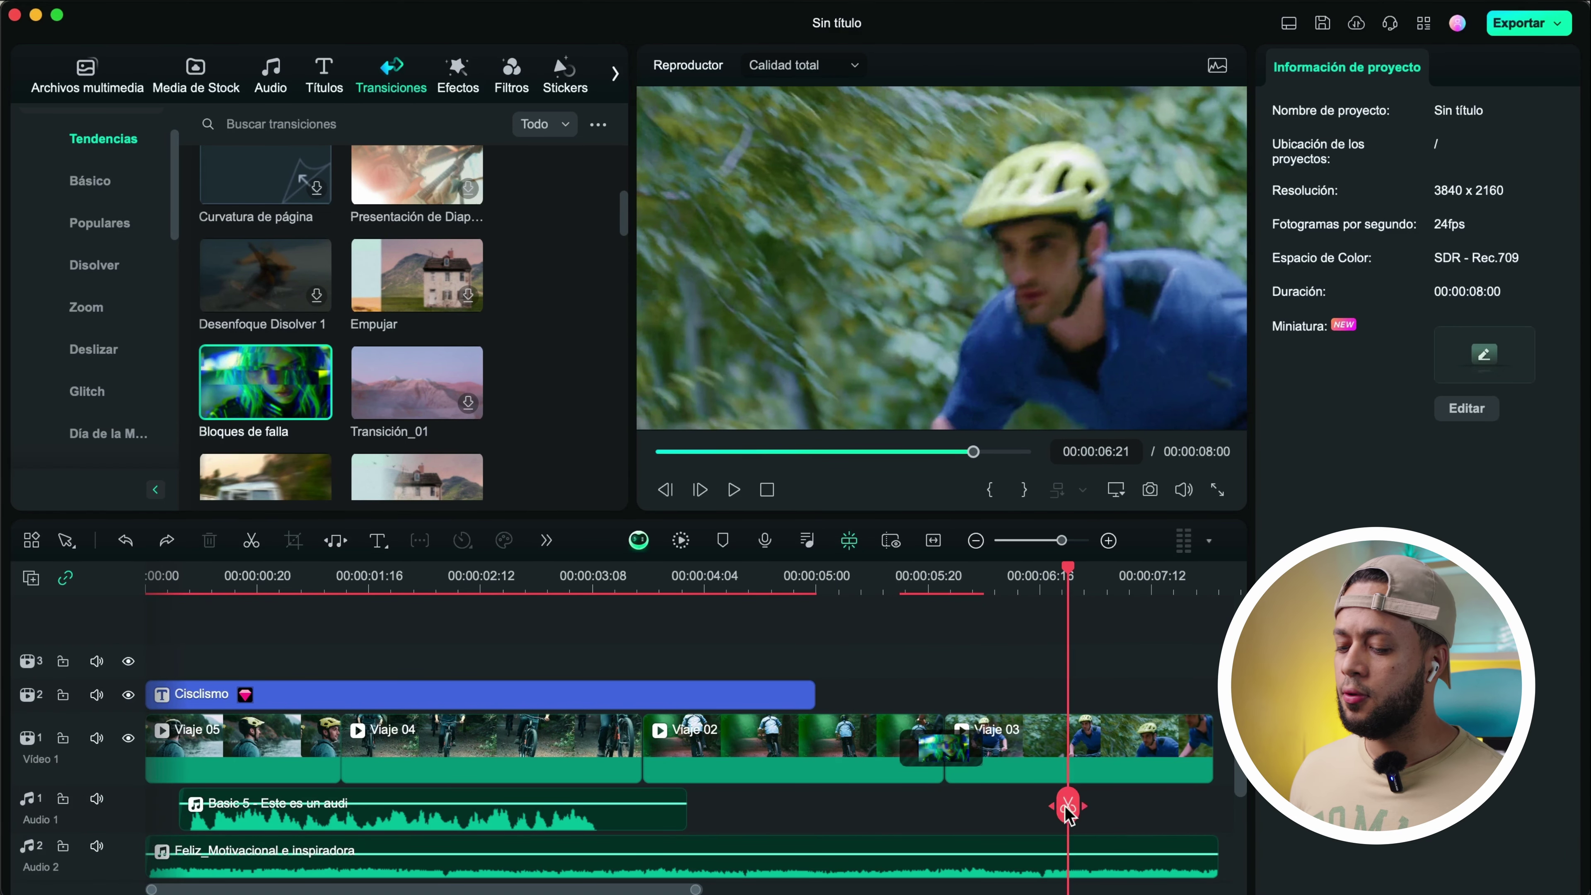
drag(1069, 810, 245, 805)
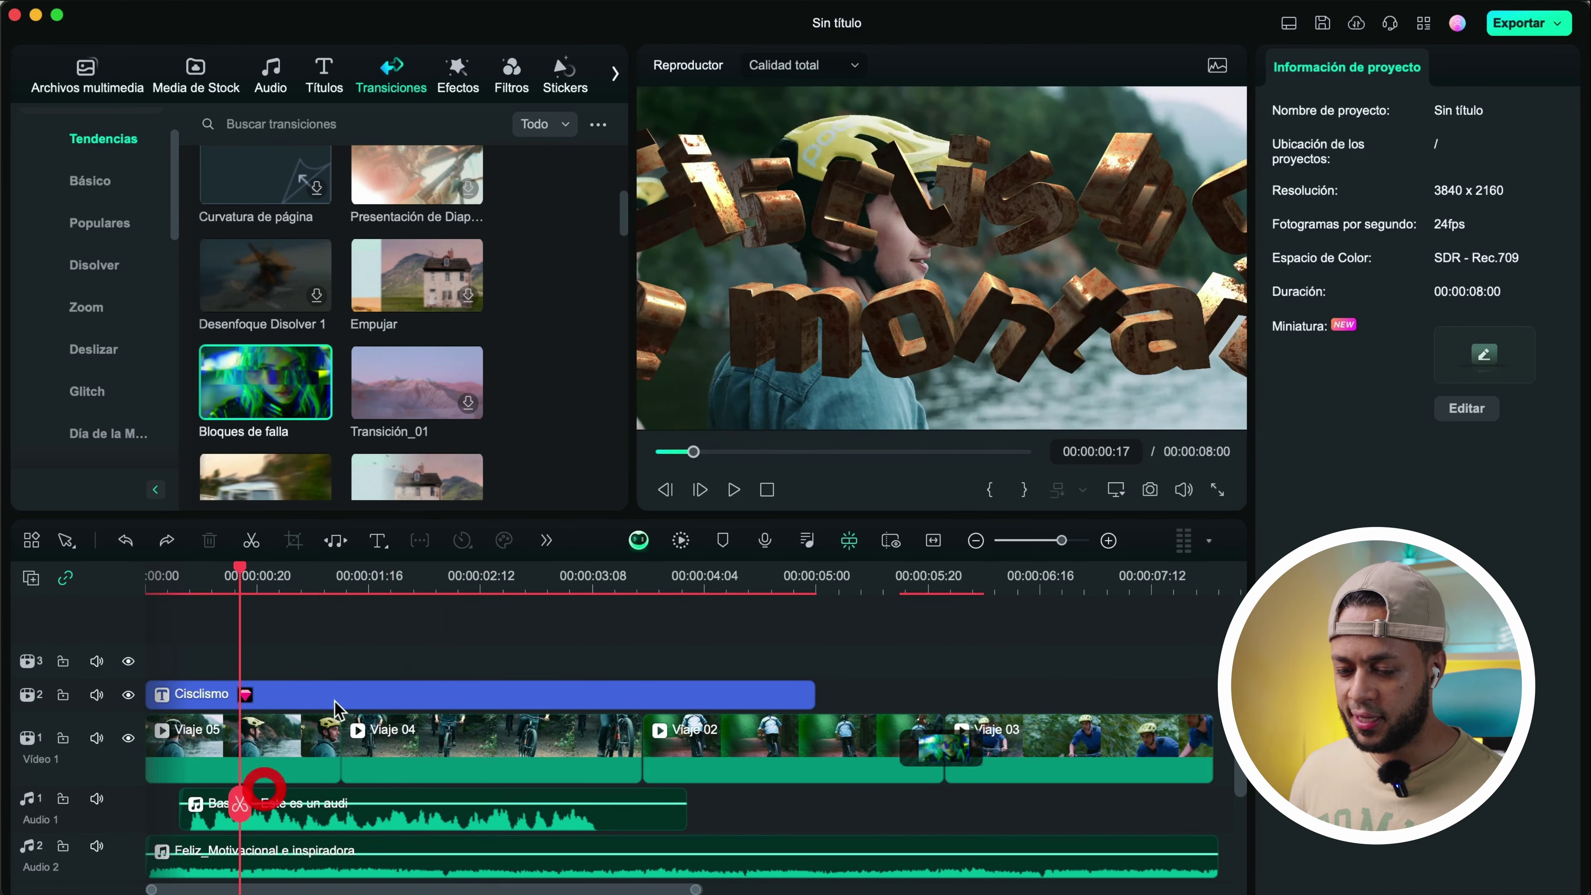
click(360, 695)
key(BackSpace)
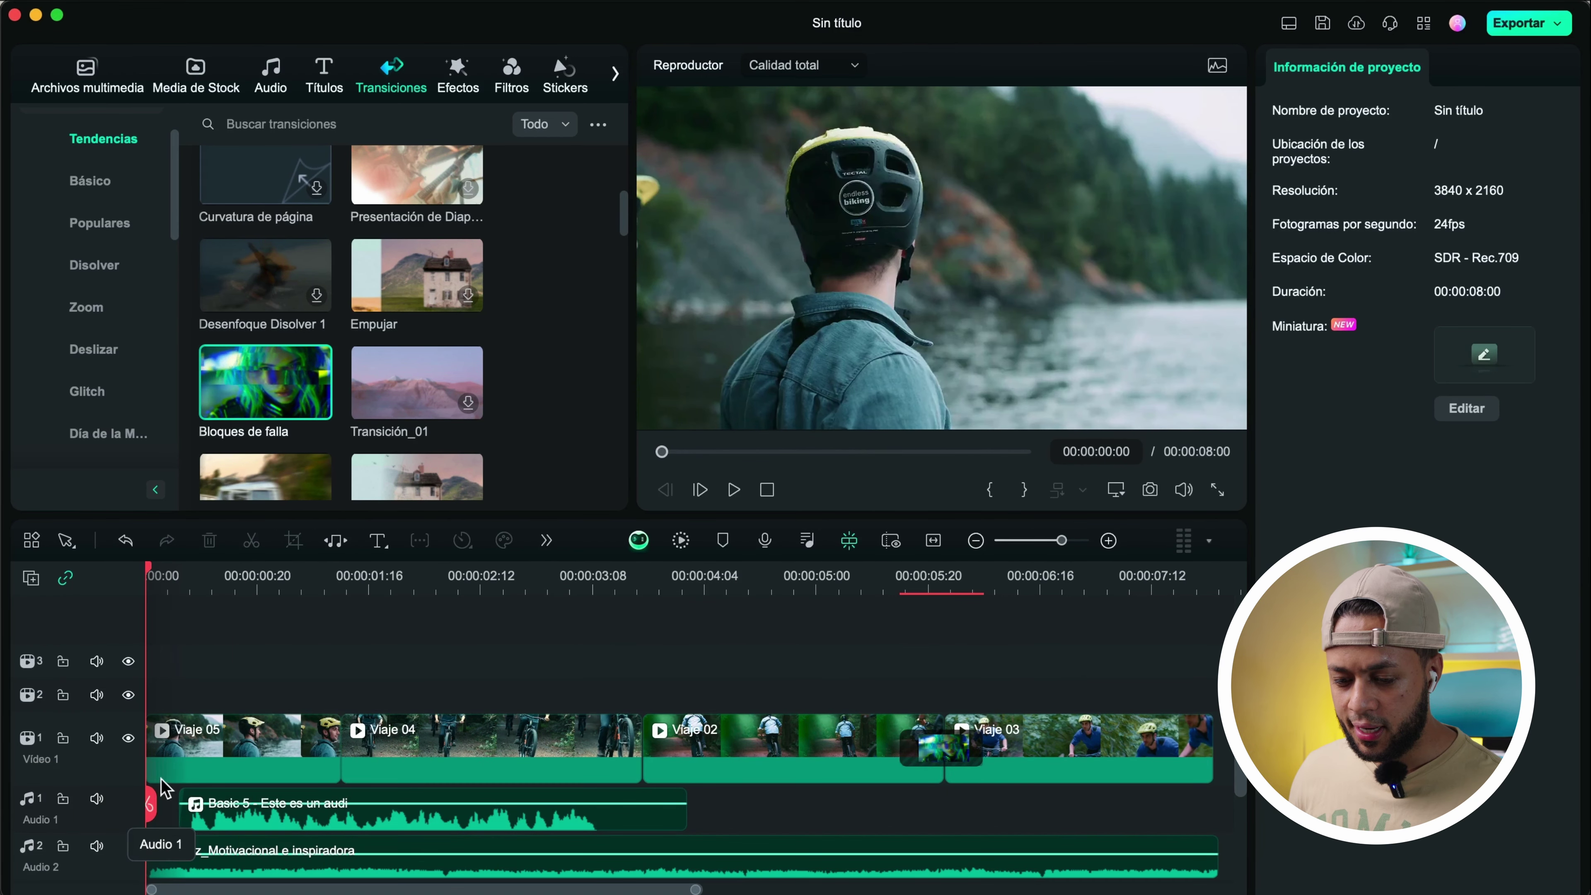
Select the Viaje 05 clip and open its colour settings
click(233, 747)
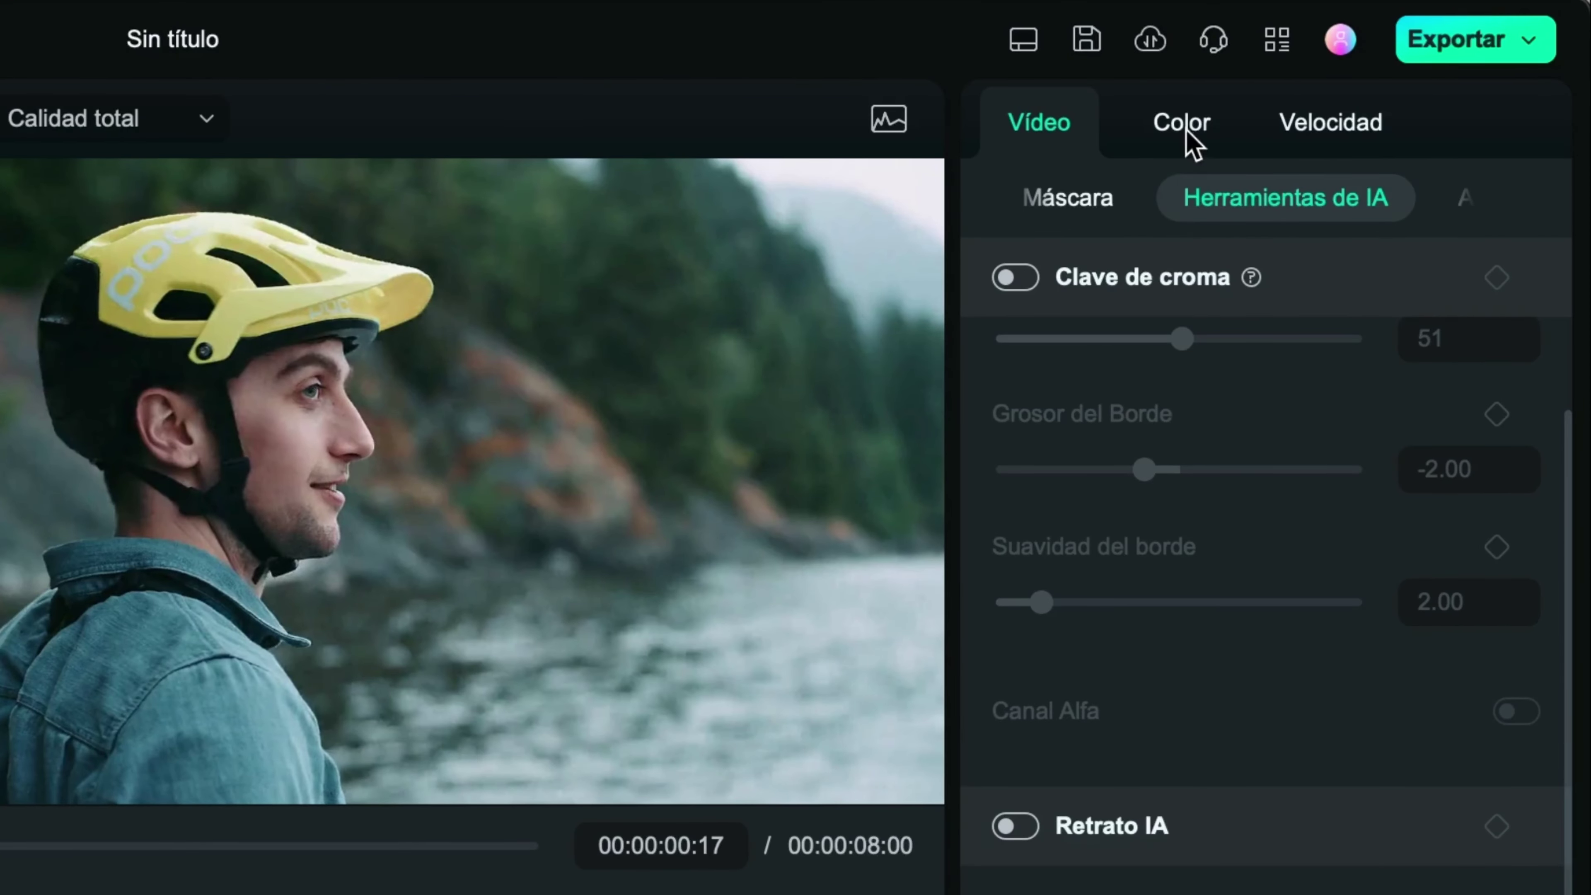
click(1185, 131)
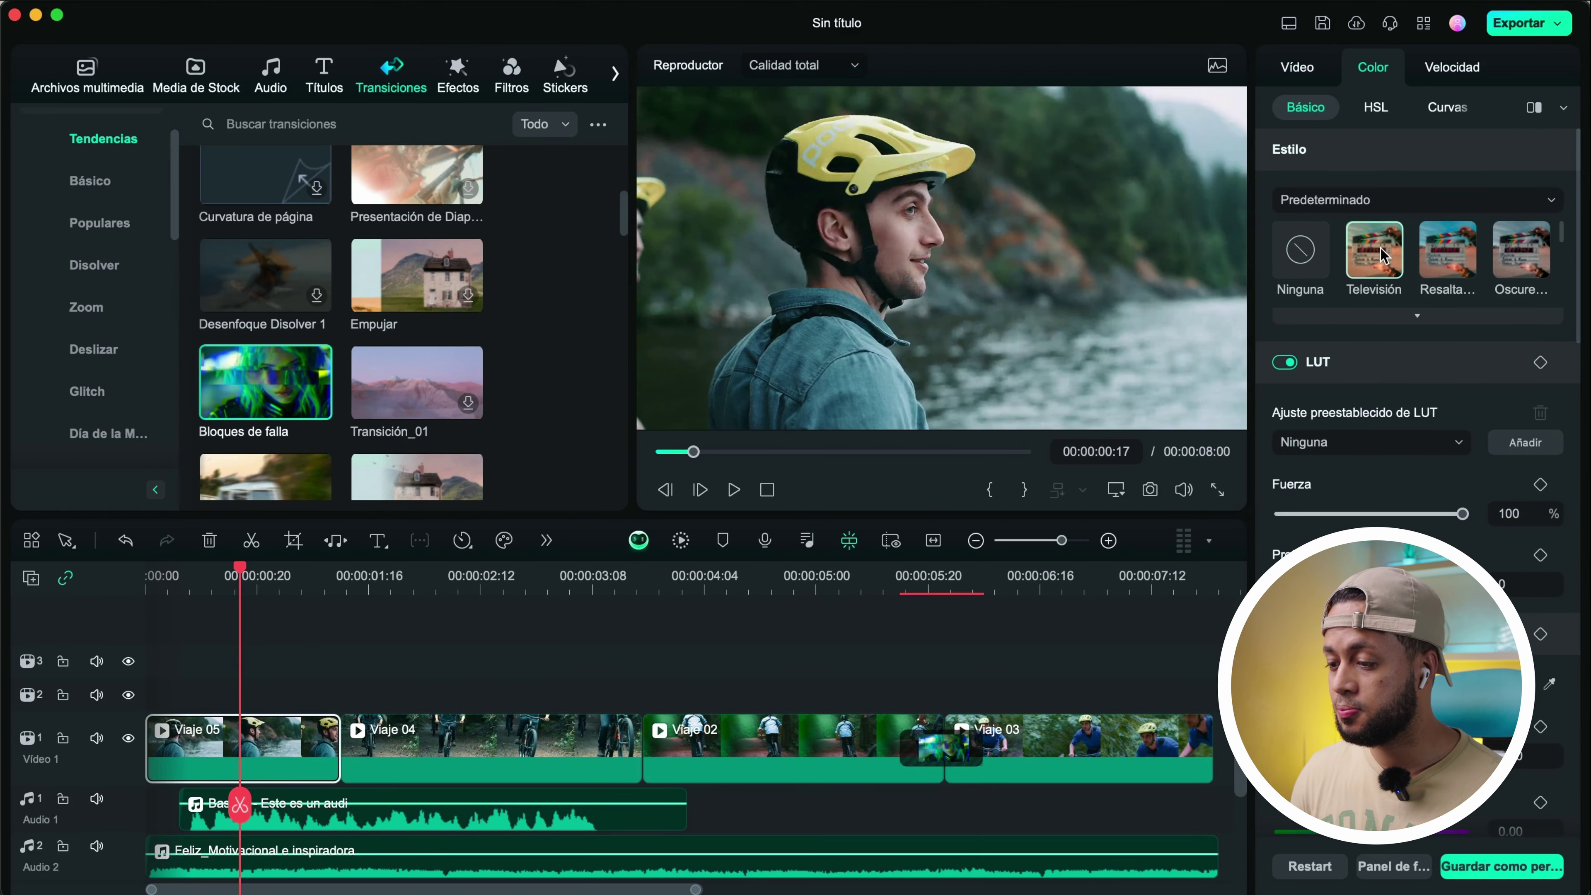
Try the two default colour styles after Televisión on Viaje 05, then raise the temperature to 24
click(1446, 251)
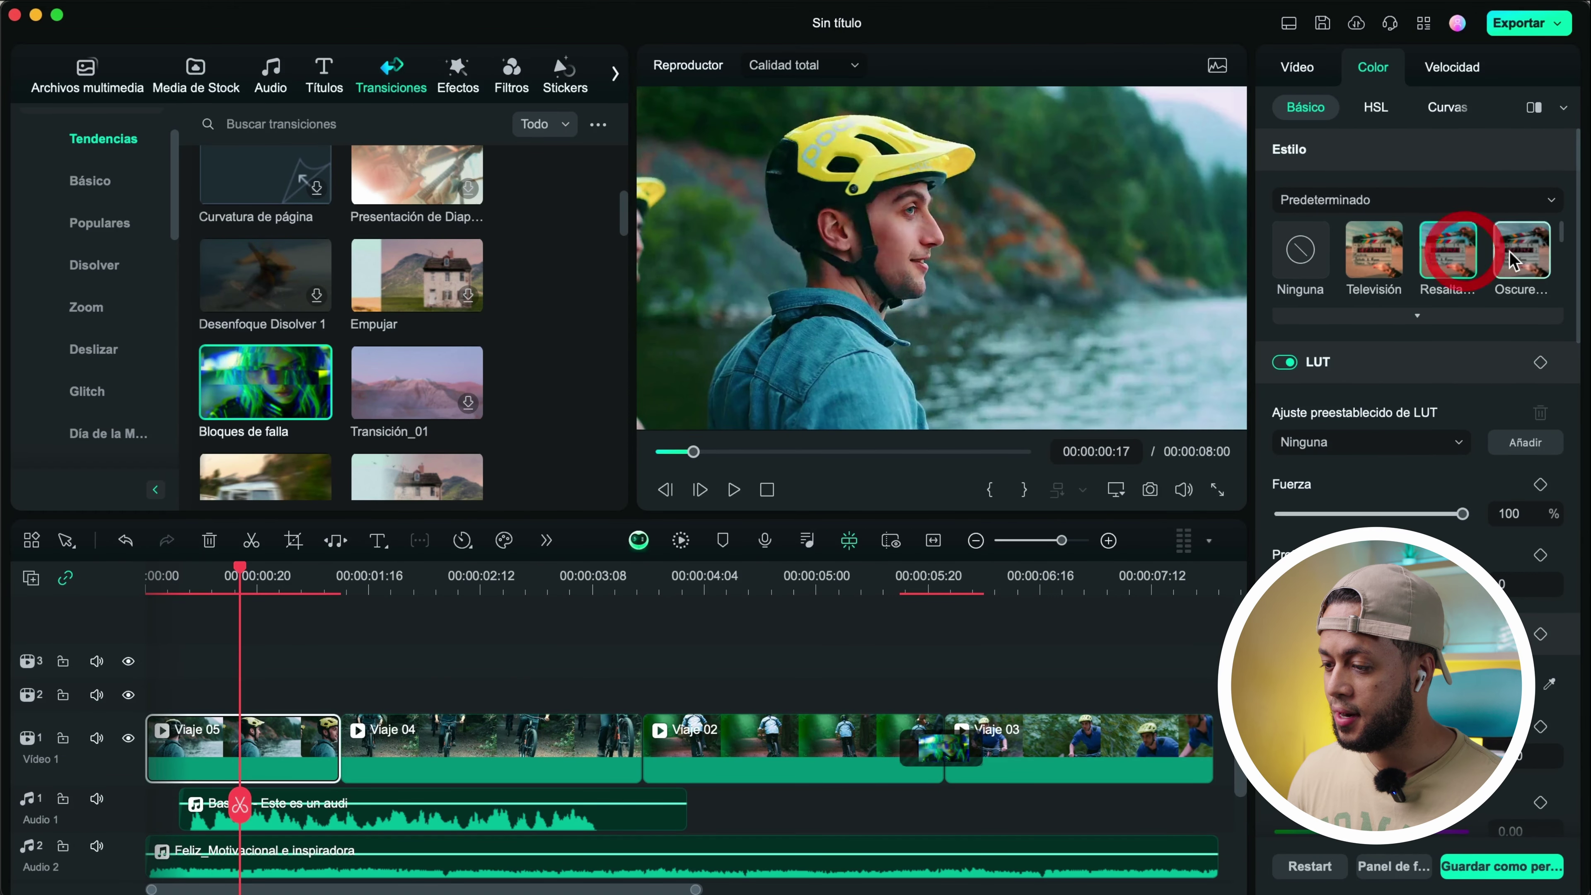
click(1519, 251)
scroll(1410, 601, down, 3)
scroll(1406, 601, down, 4)
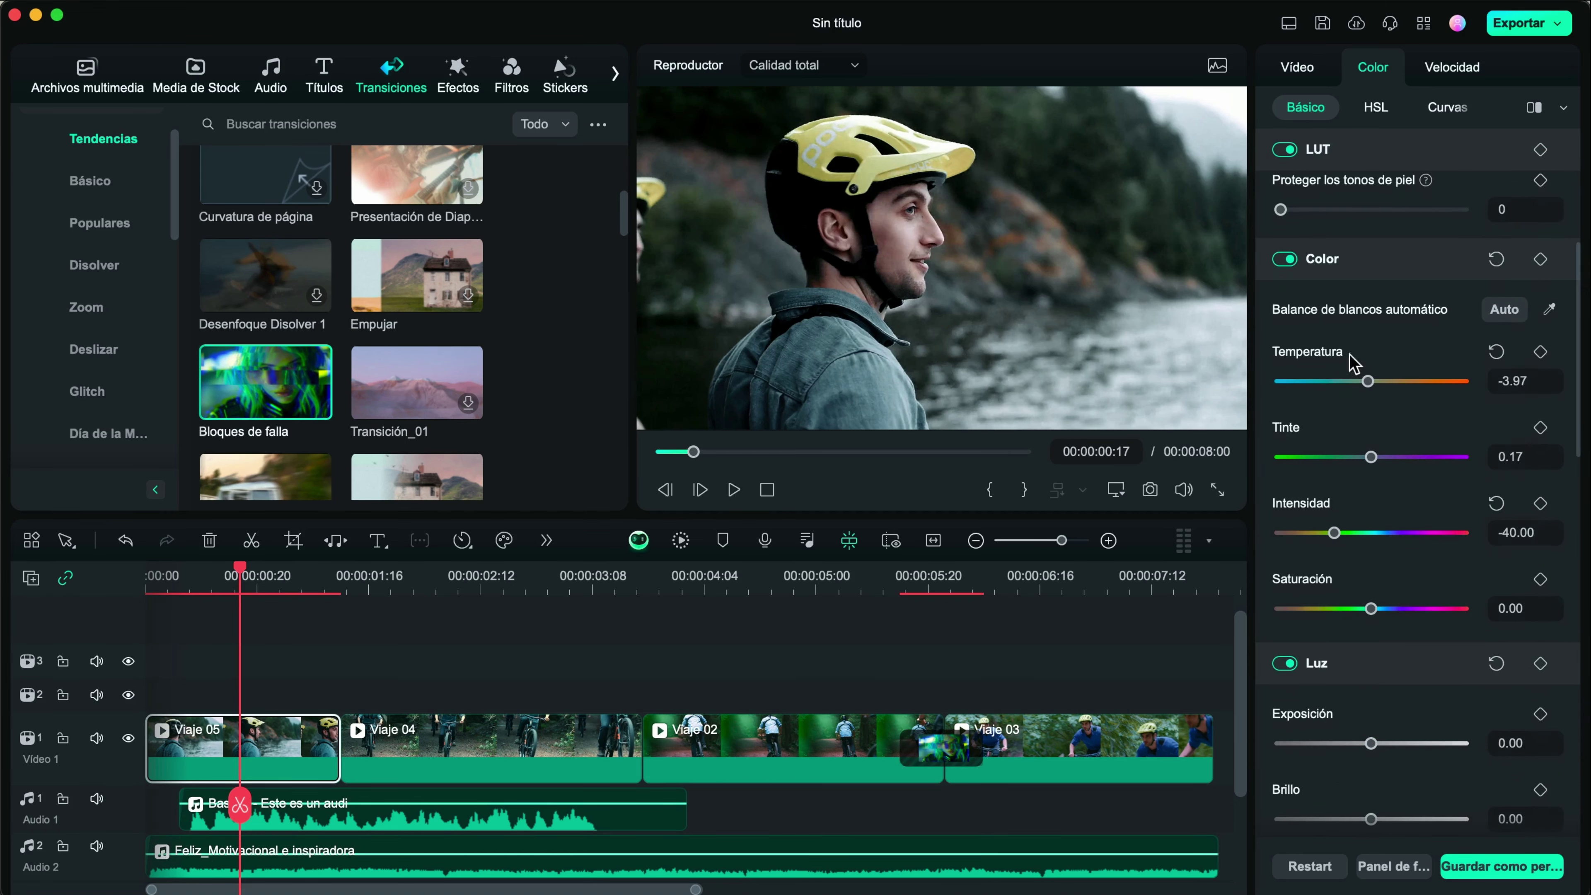
mouse_move(1368, 381)
mouse_down()
mouse_move(1417, 382)
mouse_move(1342, 382)
mouse_move(1391, 383)
mouse_up()
Review the clip's light adjustments, then reset the Color section and set the style back to Ninguna
scroll(1417, 662, down, 2)
scroll(1412, 659, down, 4)
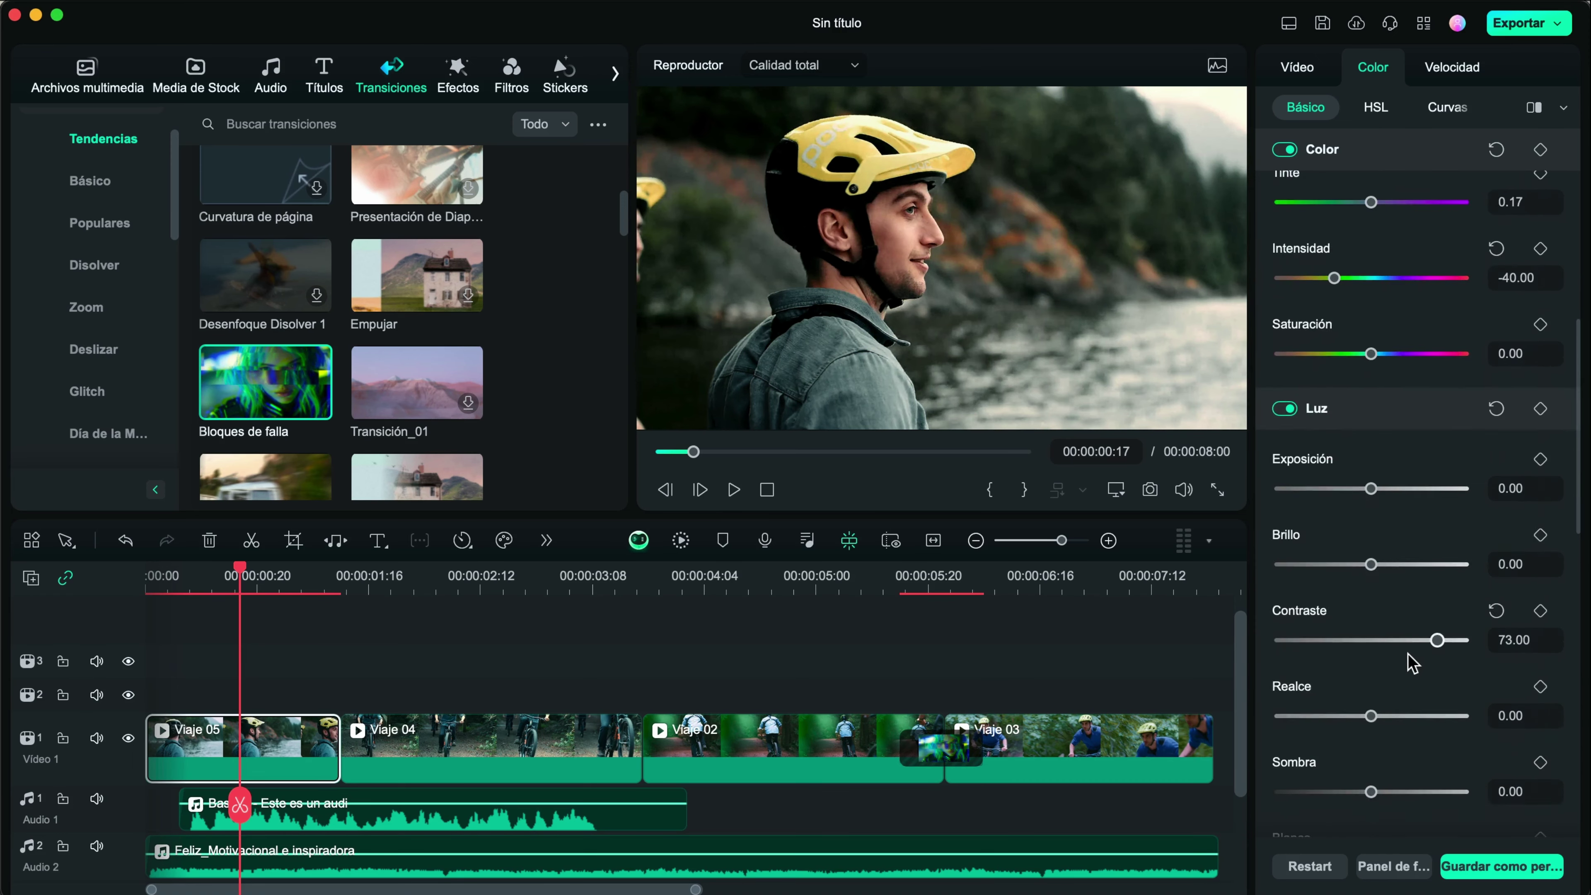
scroll(1409, 658, up, 12)
scroll(1475, 253, up, 4)
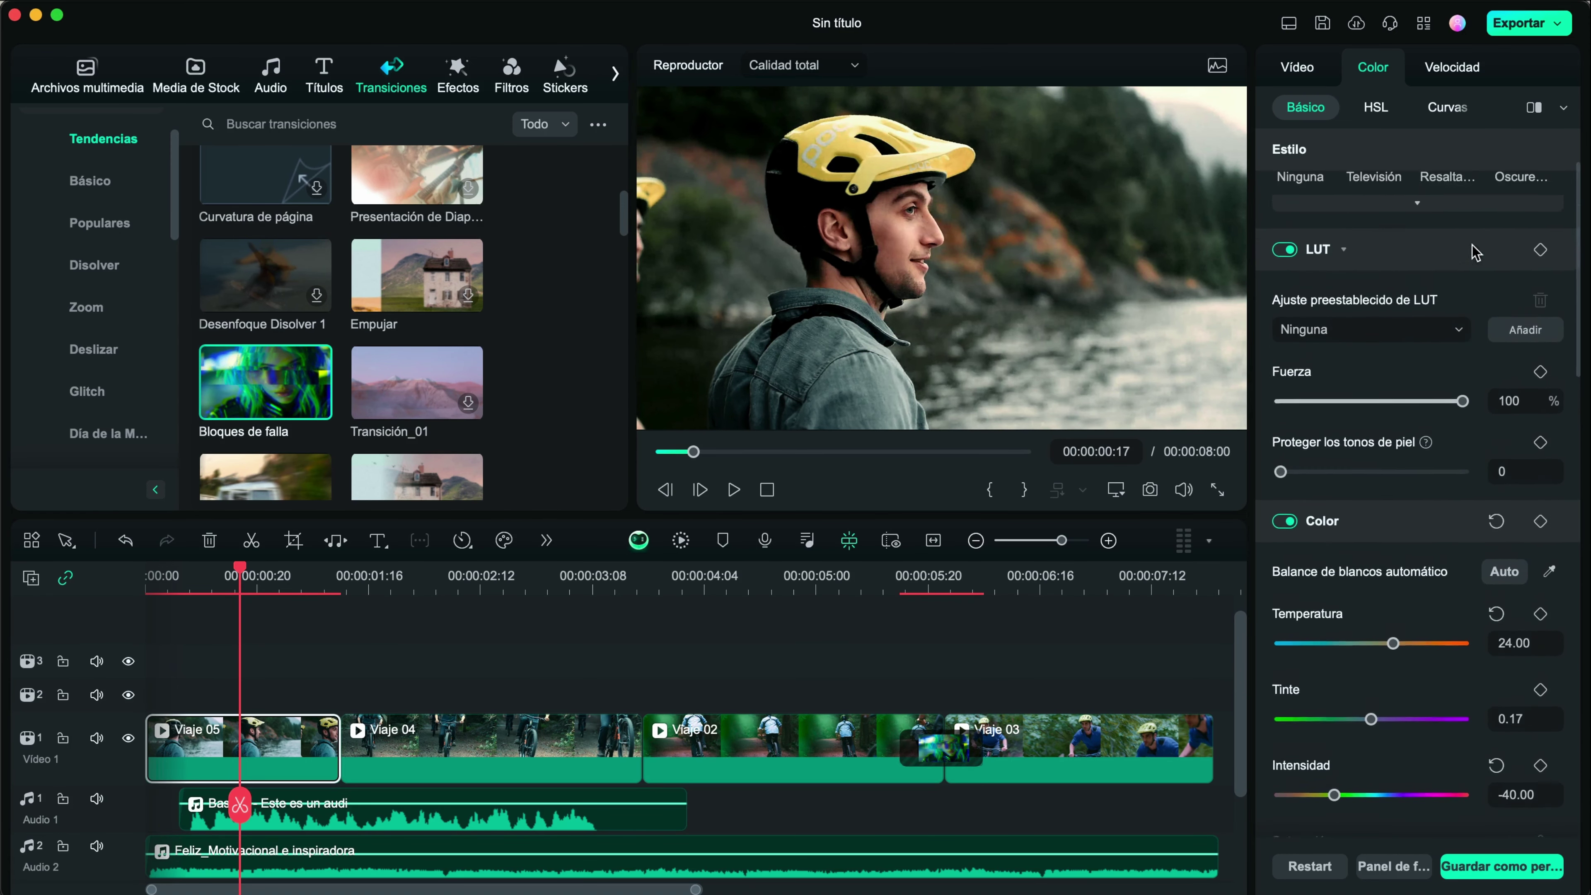
click(1497, 636)
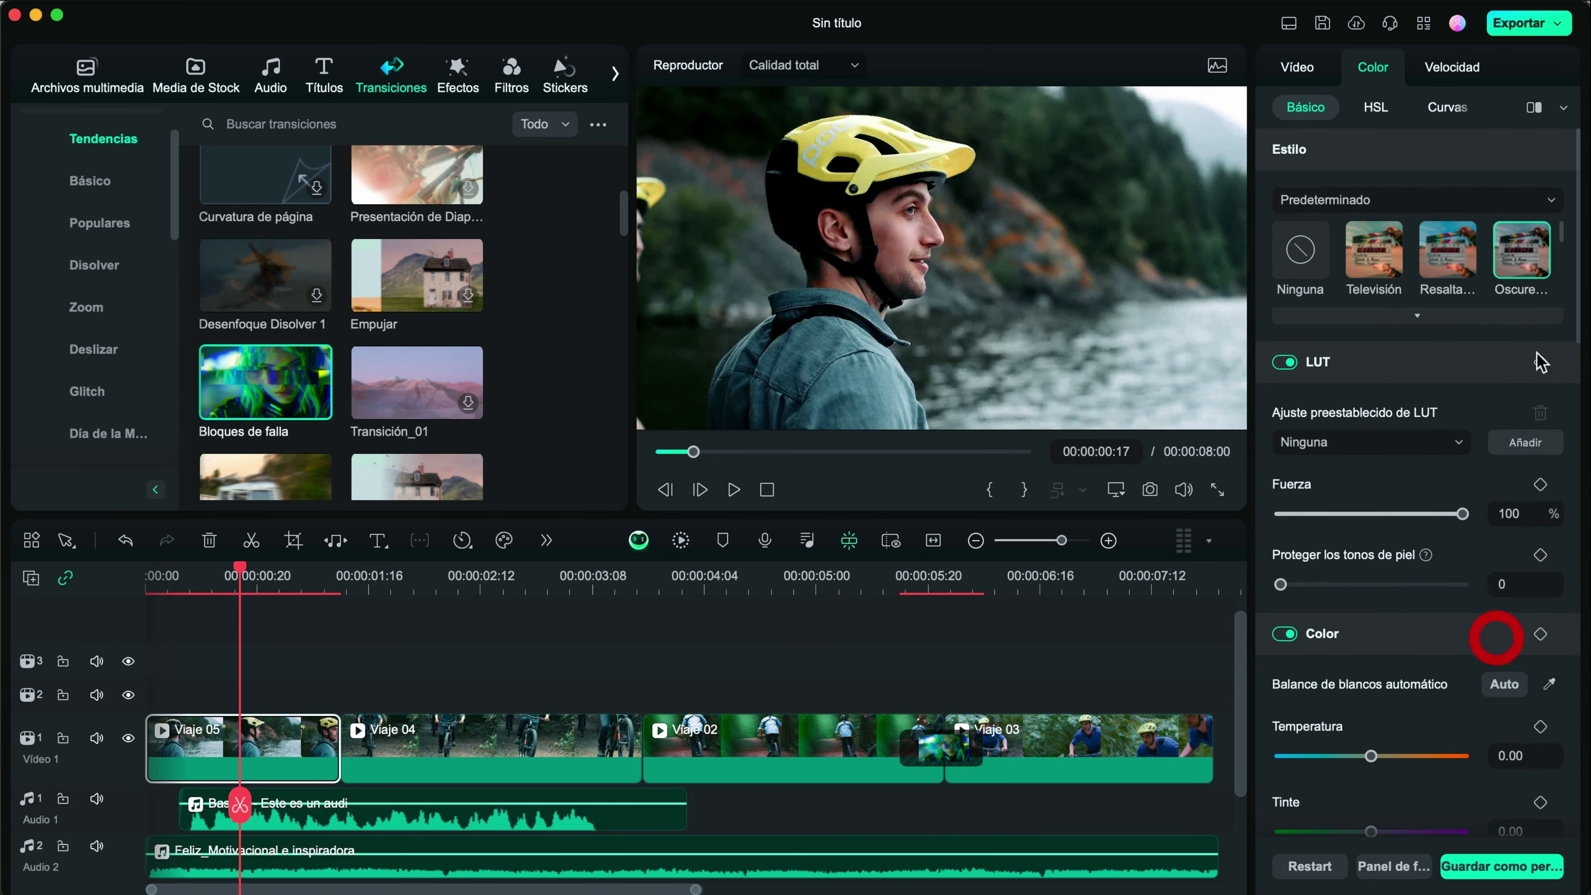
click(1307, 254)
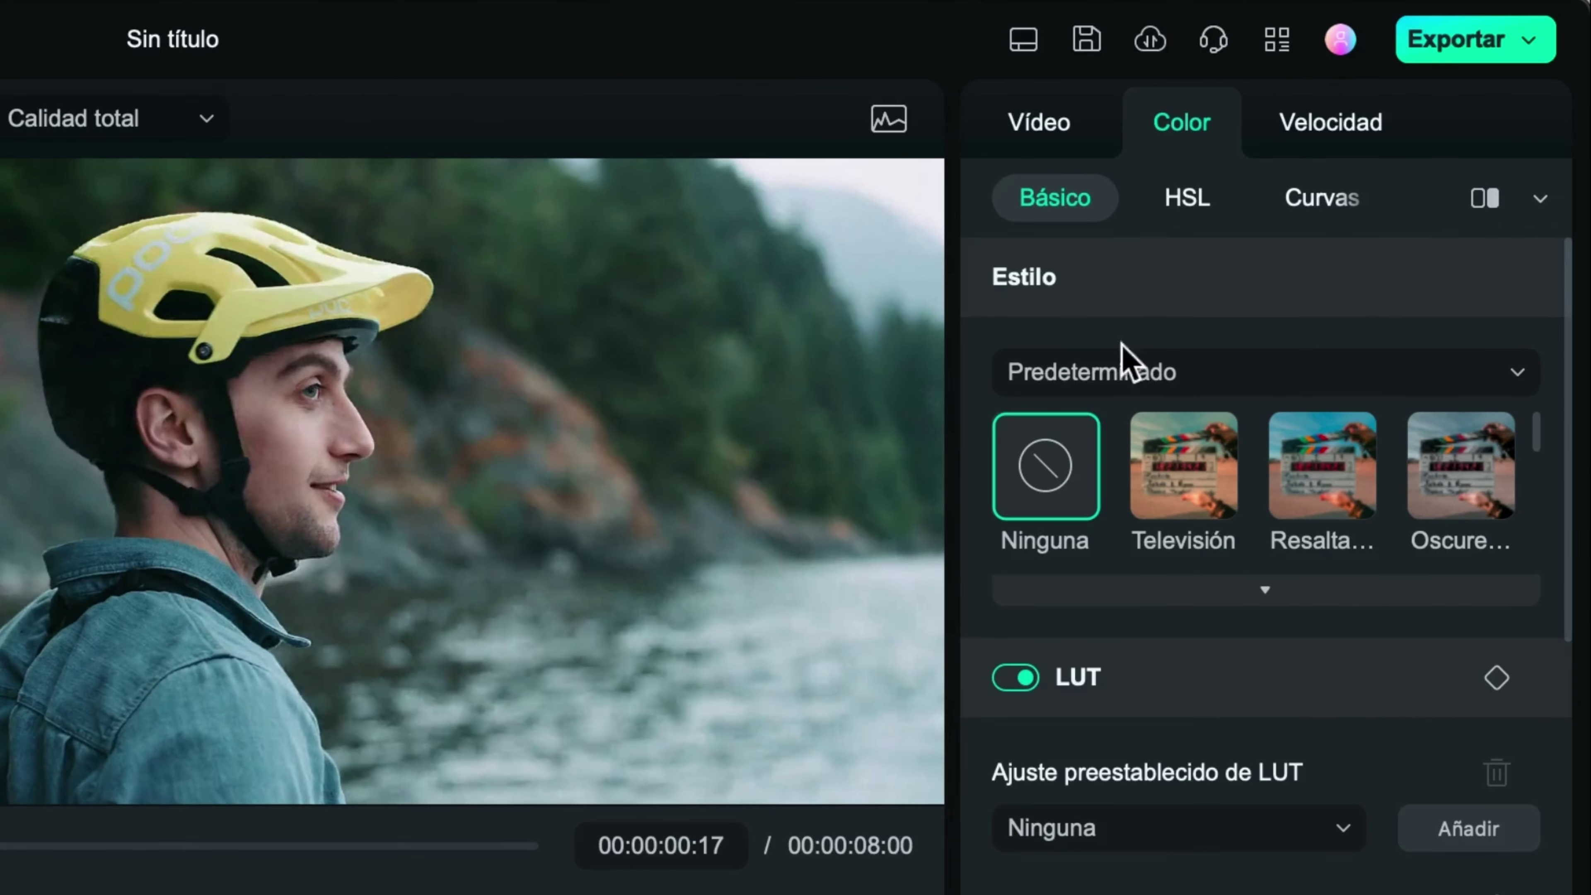
Try adjusting the saturation and luminance of the green tones in the HSL settings of Viaje 05
click(1376, 108)
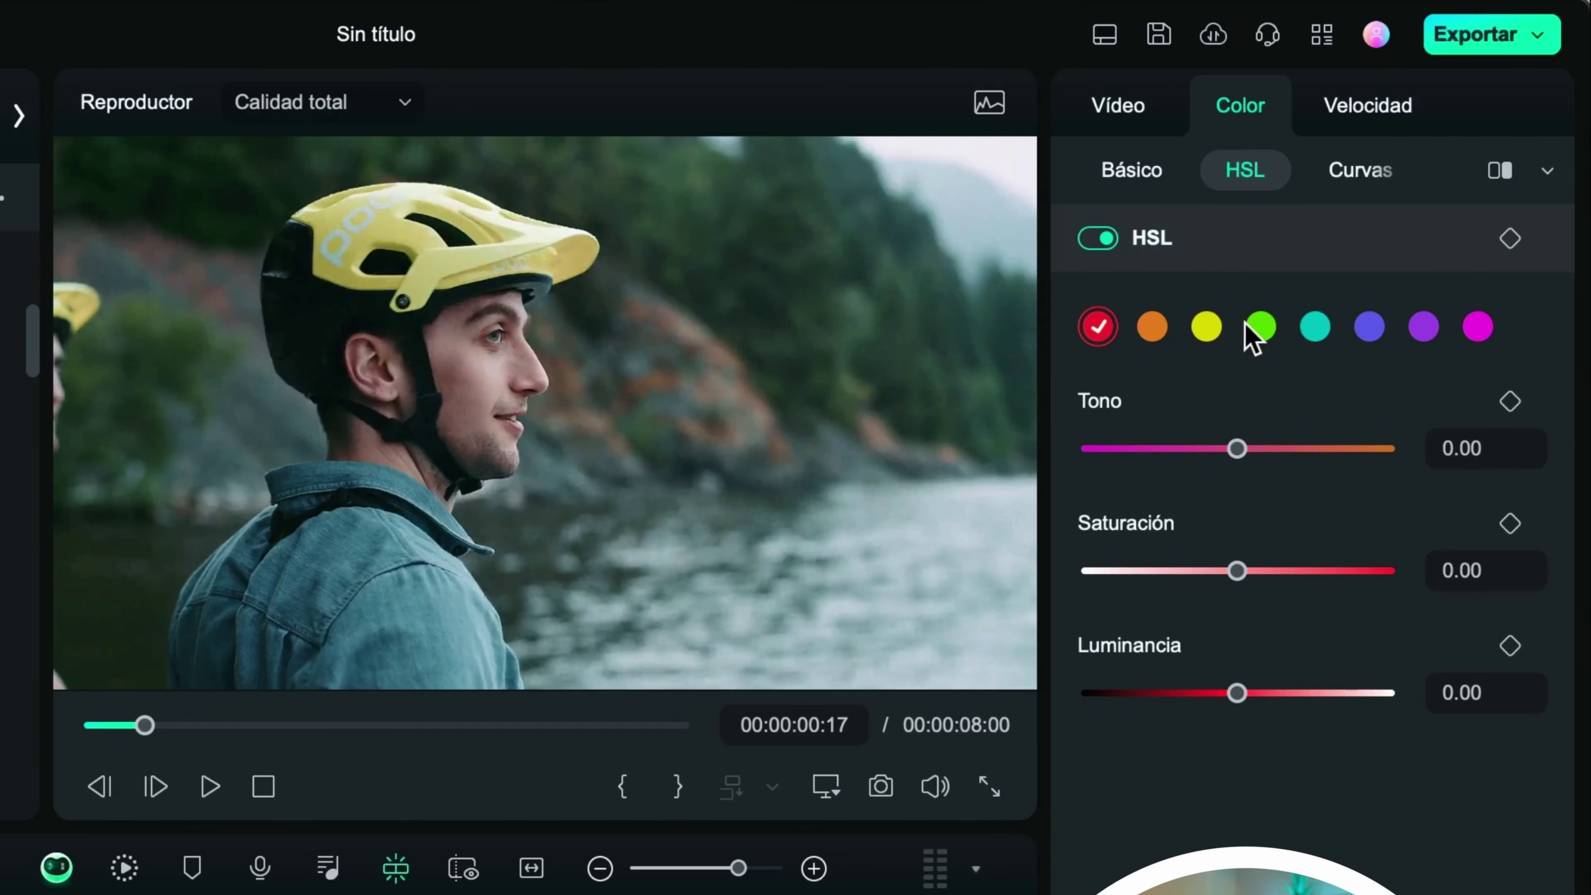
click(1385, 204)
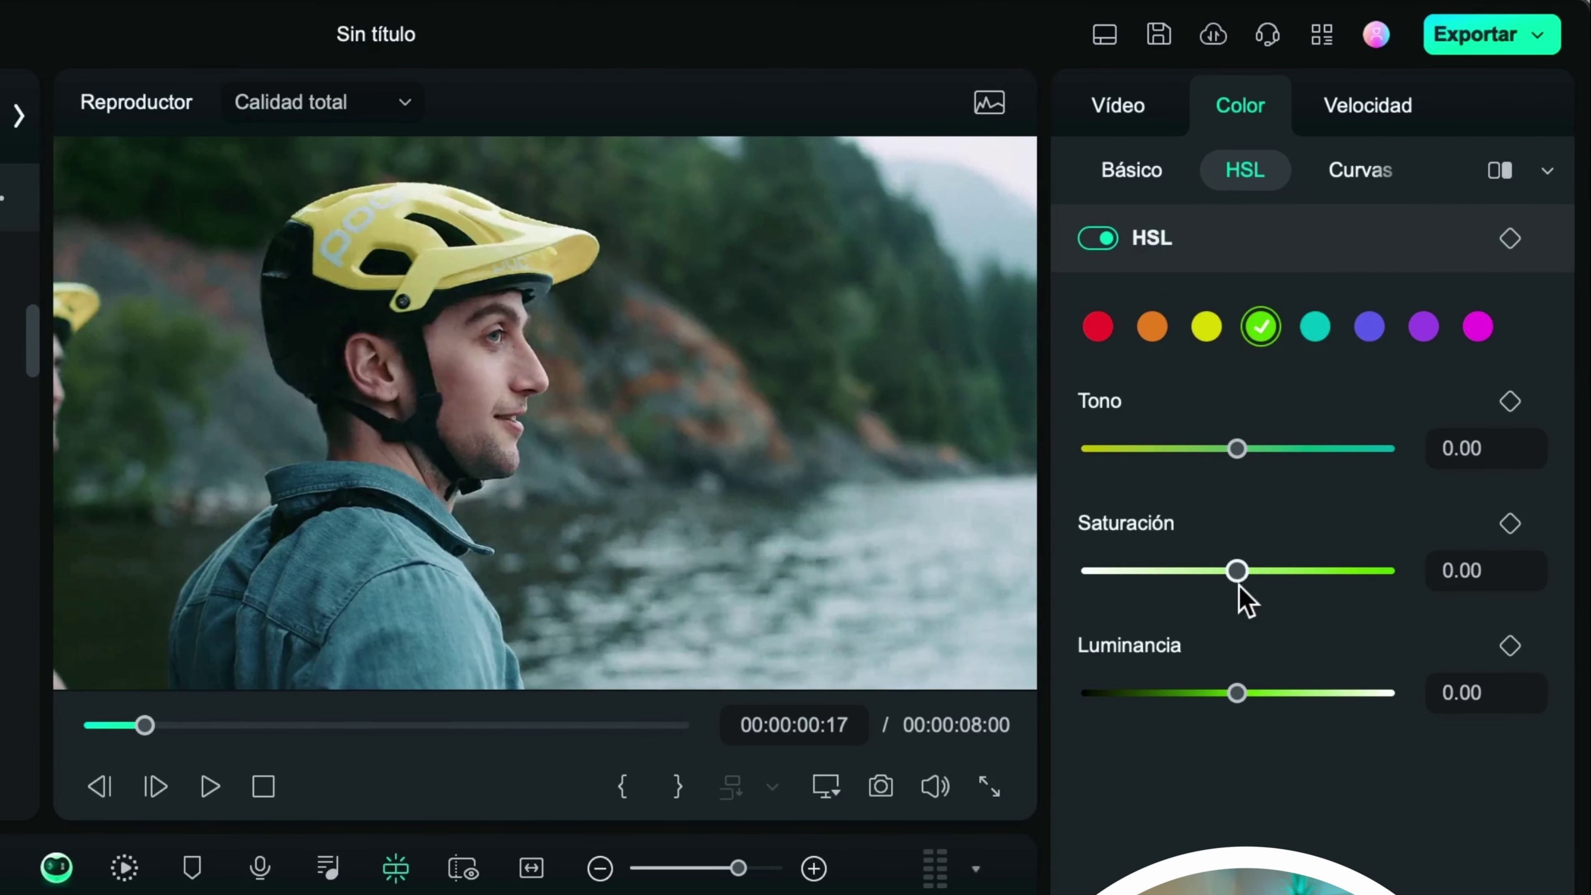
mouse_move(1240, 569)
mouse_down()
mouse_move(1427, 576)
mouse_move(1053, 586)
mouse_move(1133, 600)
mouse_move(1239, 585)
mouse_up()
drag(1240, 692, 925, 699)
click(1243, 692)
Set the yellow tones of Viaje 05 to a luminance of 12 and a saturation of 14 in HSL
click(1206, 326)
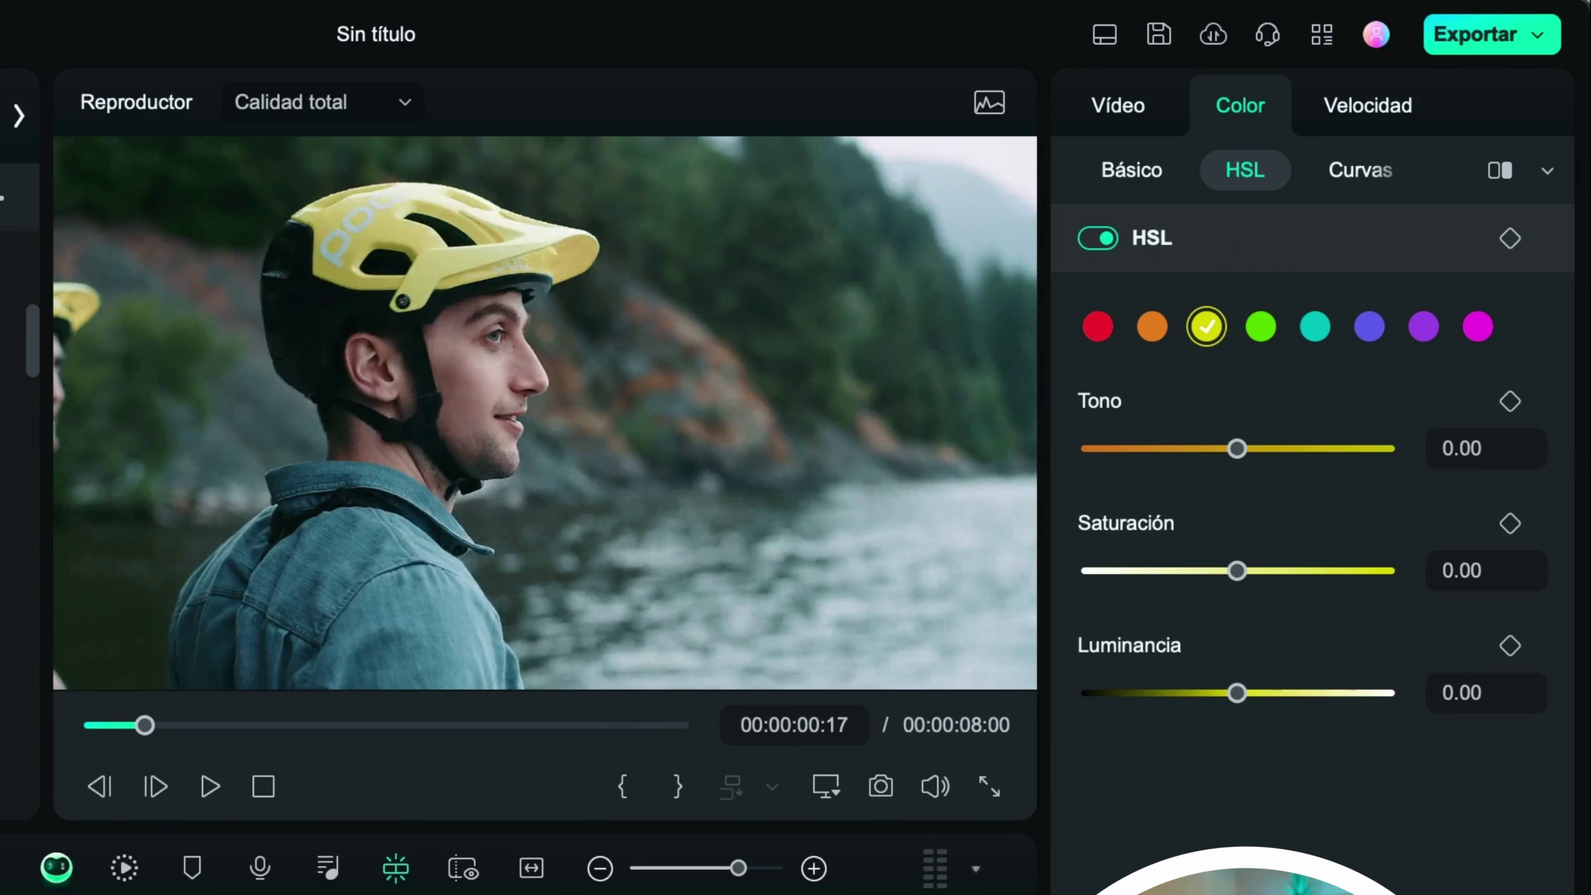
drag(1237, 692, 1548, 692)
click(1250, 692)
mouse_move(1237, 570)
mouse_down()
mouse_move(1528, 586)
mouse_move(1018, 614)
mouse_move(1263, 585)
mouse_up()
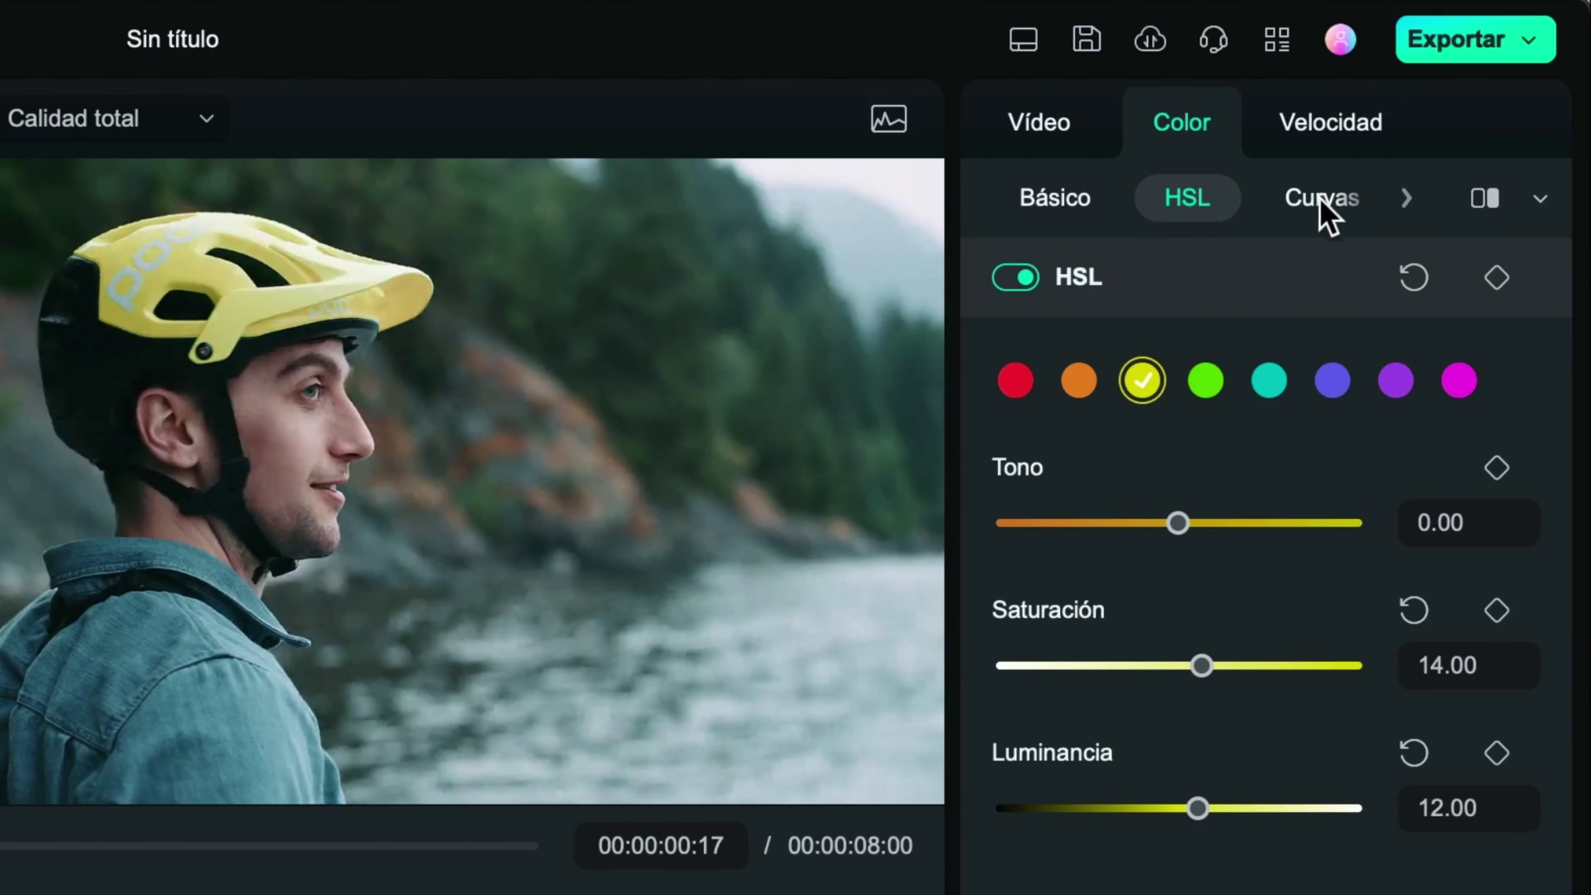
Open the colour curves of the Viaje 05 clip
click(1319, 199)
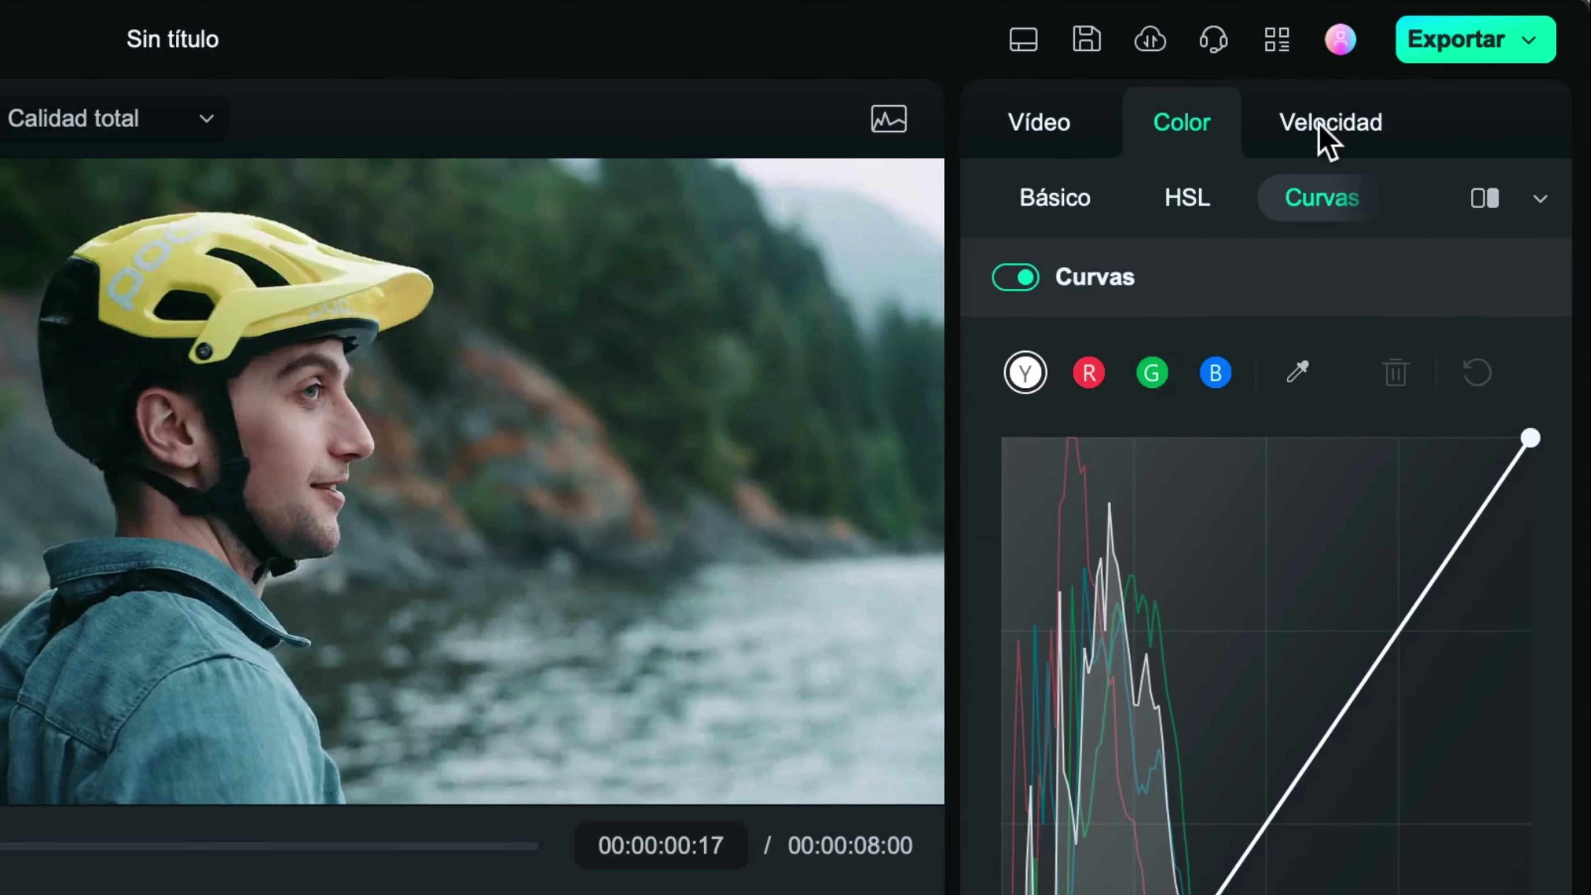
Set the uniform speed of the Viaje 05 clip to 2.00
click(1447, 75)
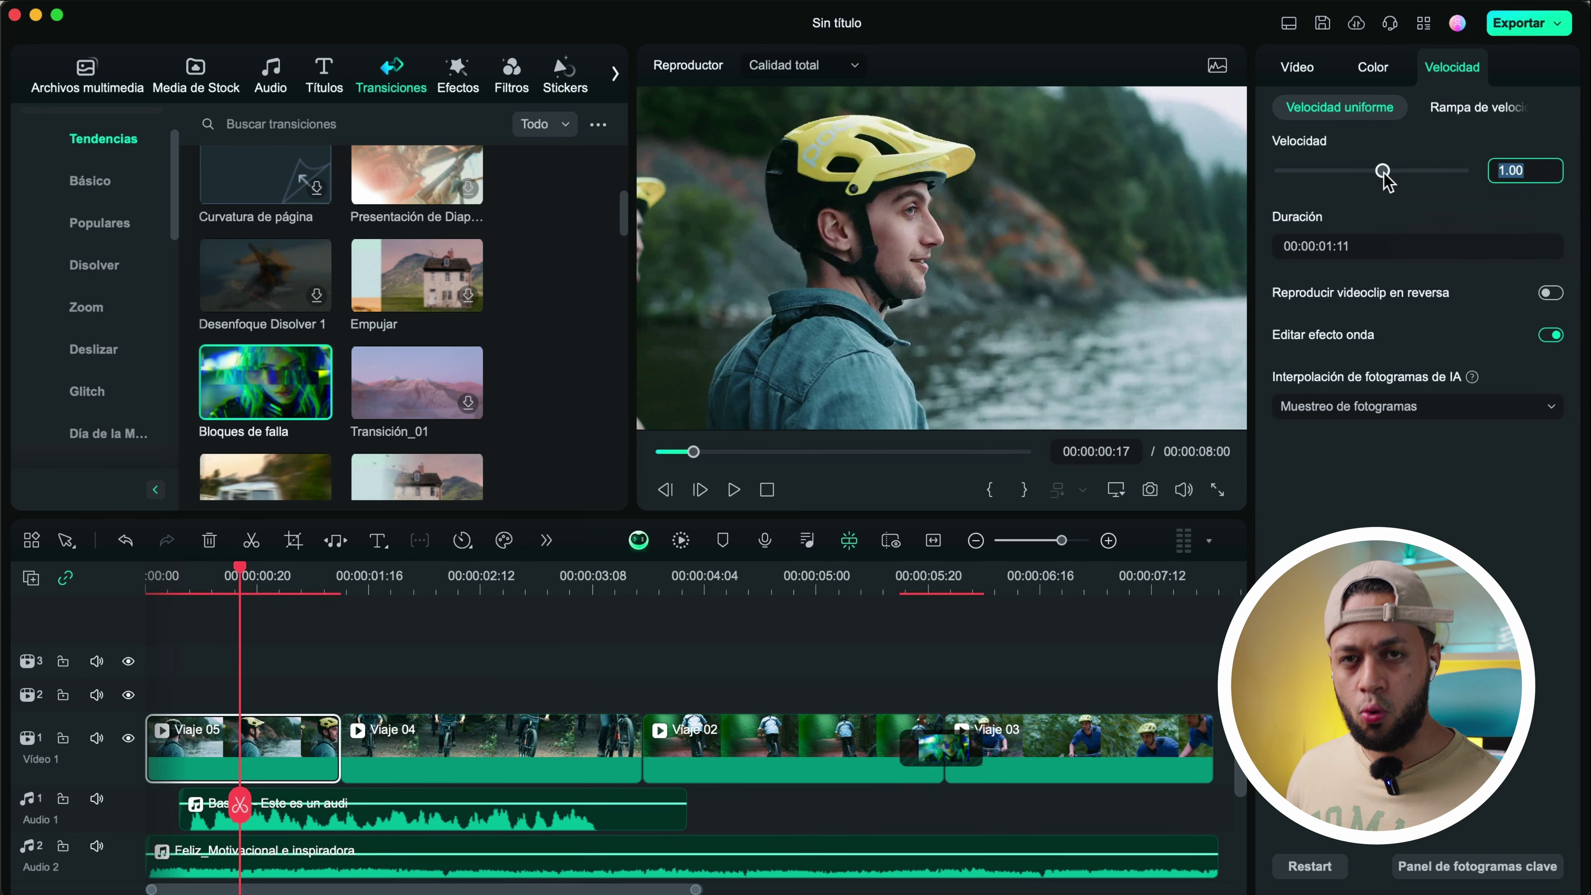
text(2)
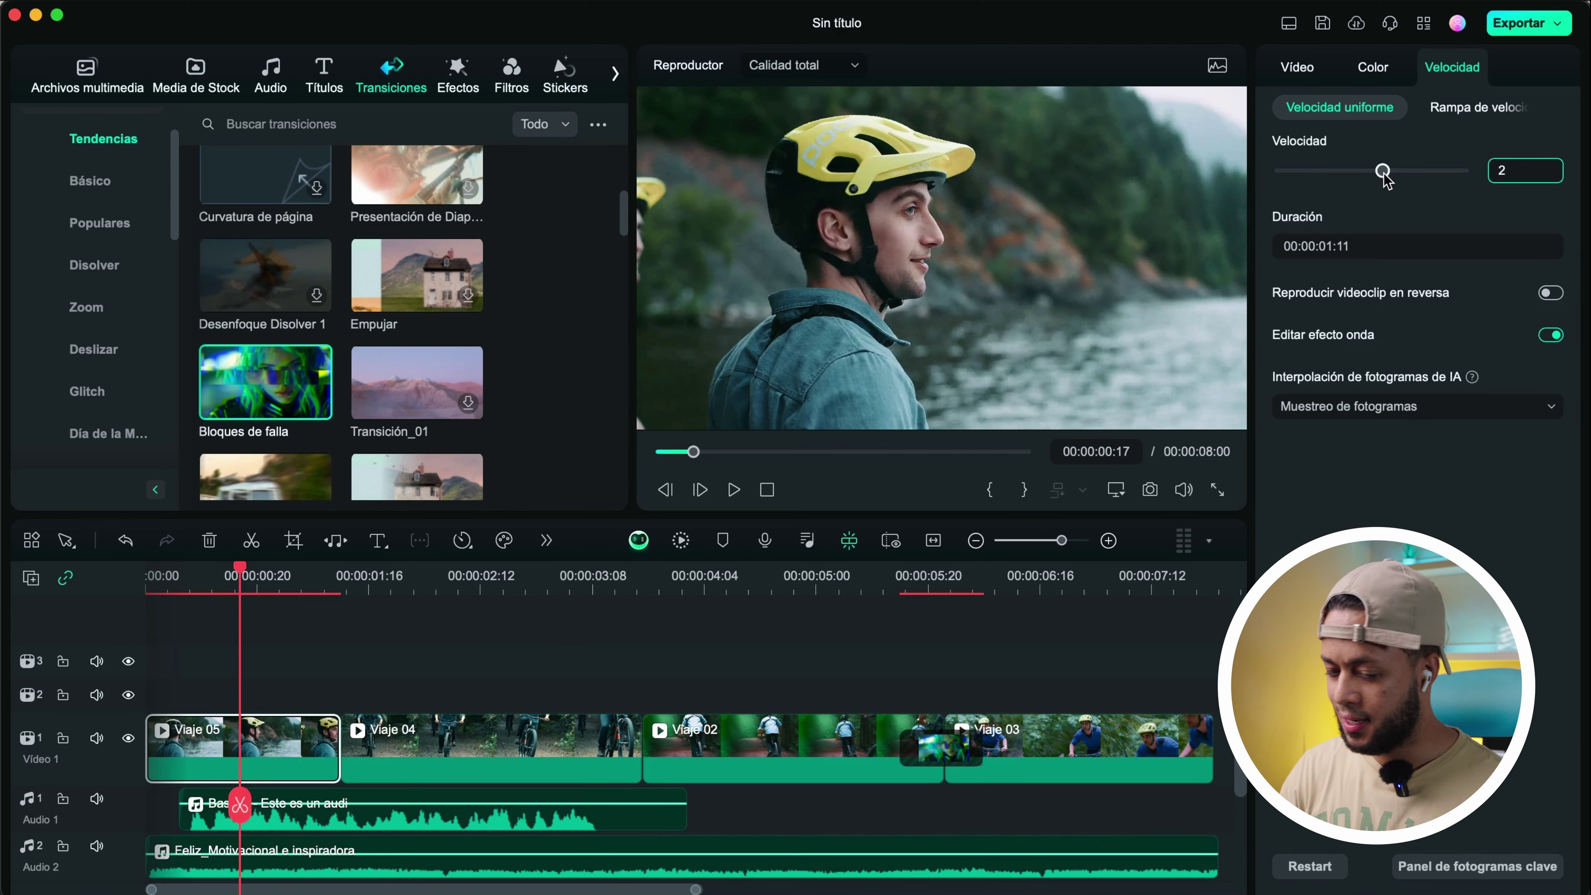
key(Return)
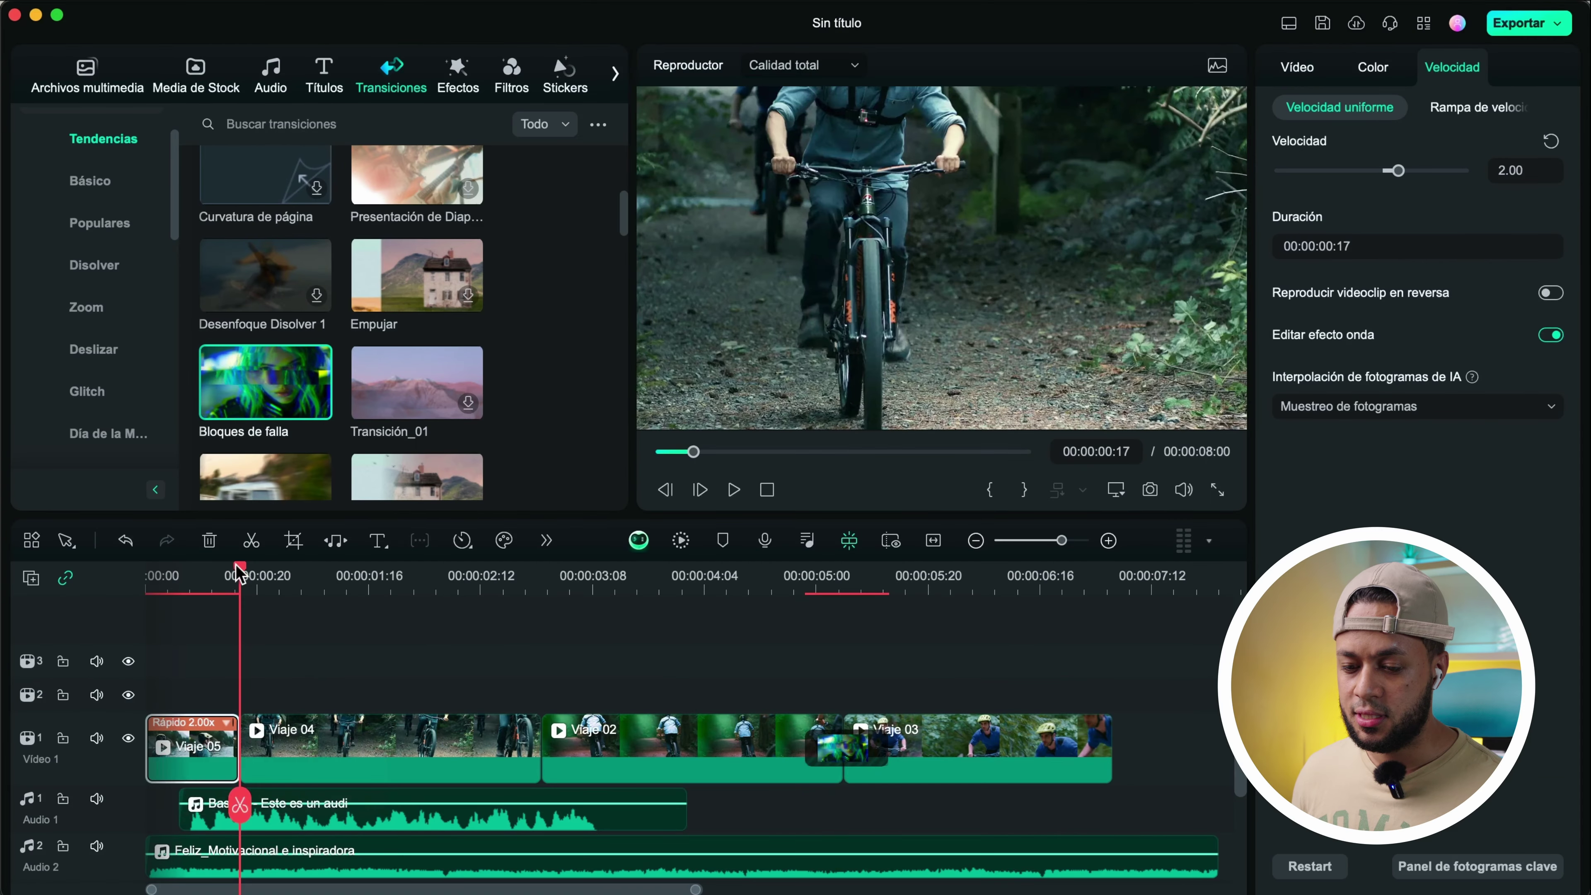
Mute the Audio 1 and Audio 2 tracks and play the sped-up Viaje 05 clip from the start
drag(240, 573, 131, 578)
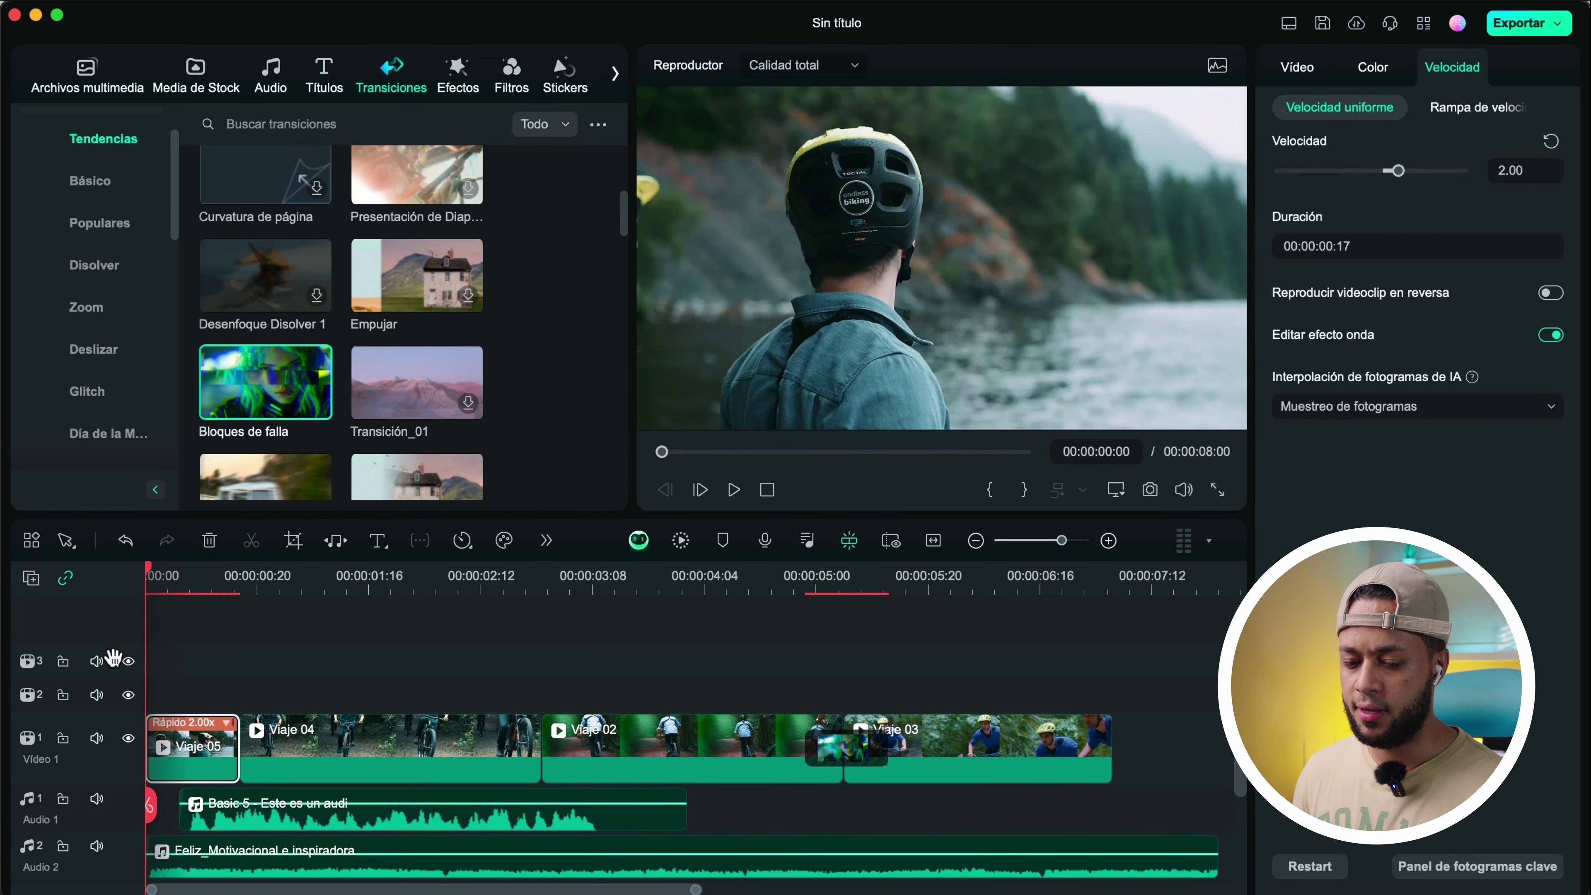
click(95, 846)
double_click(99, 814)
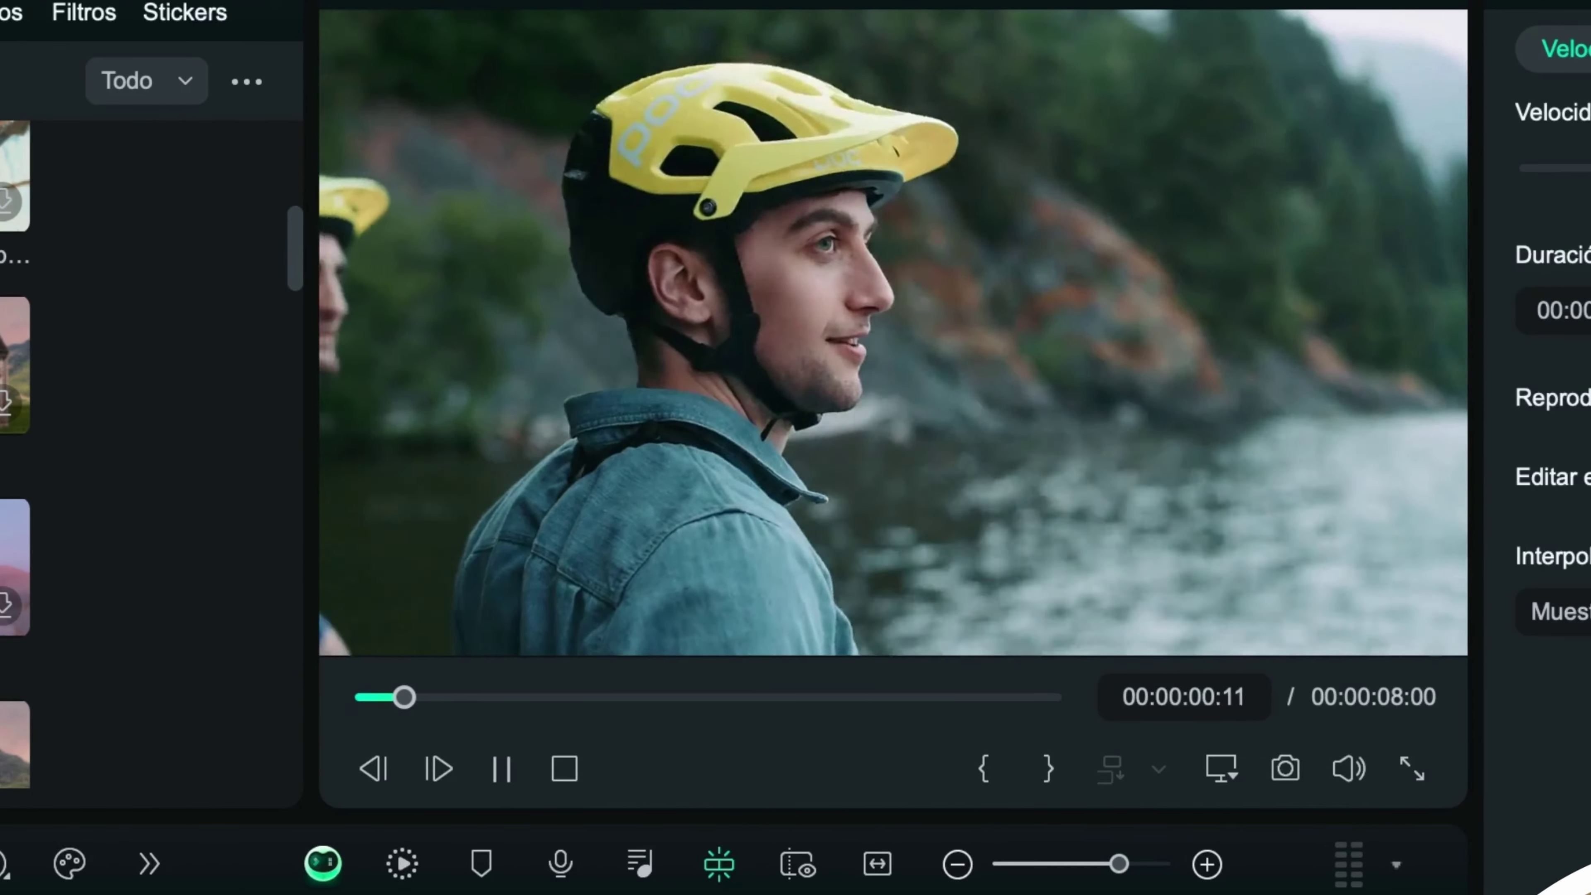
key(space)
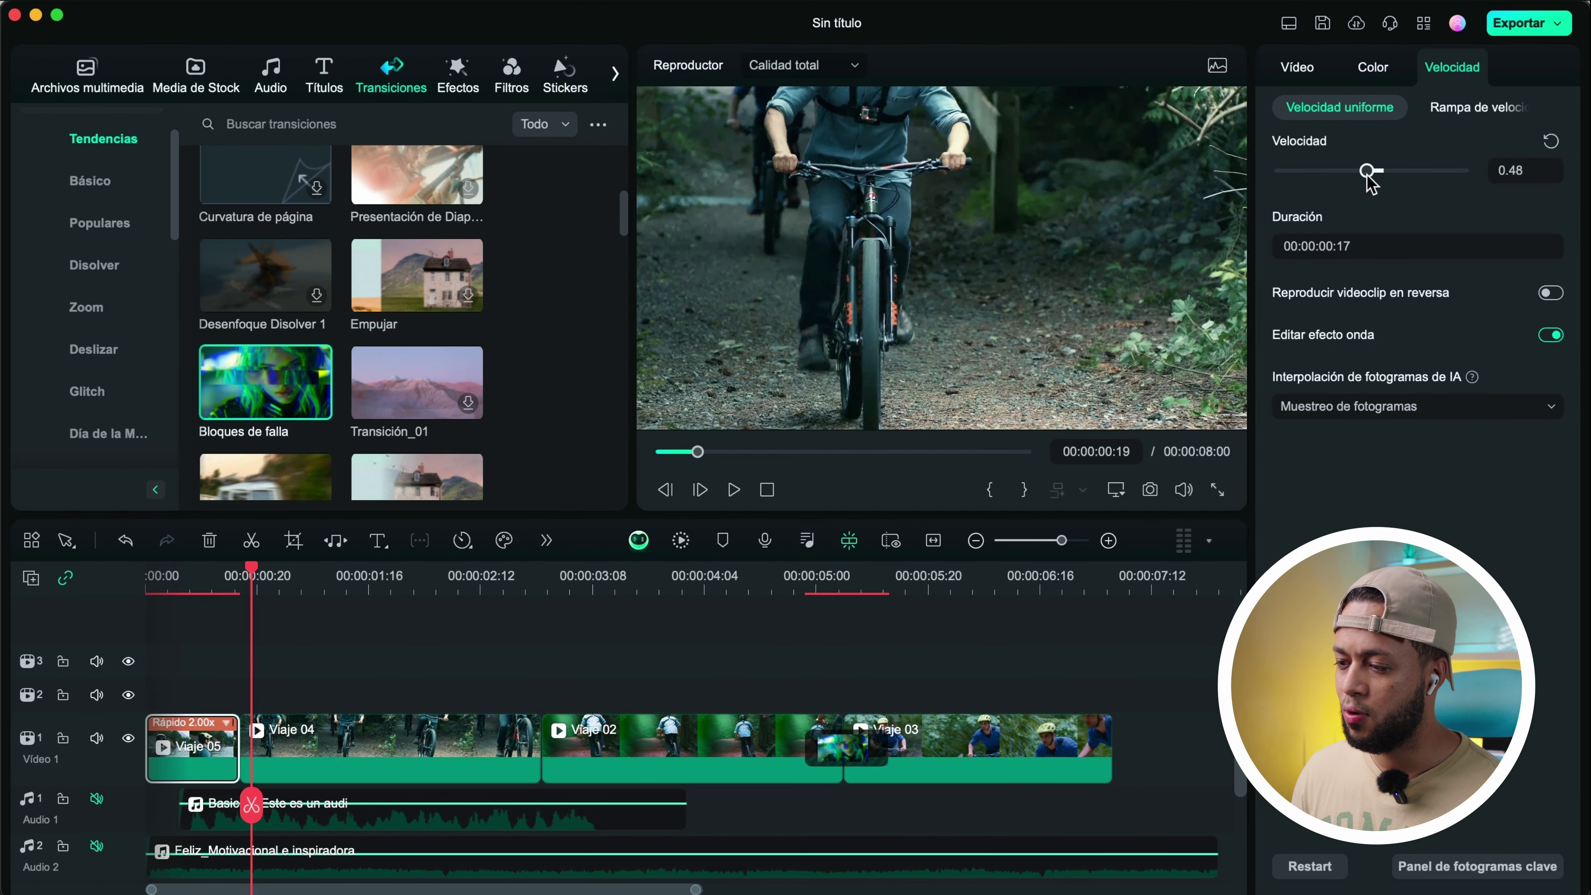
Slow the Viaje 05 clip to a uniform speed of 0.50 and play it from the start
drag(1367, 176, 1367, 171)
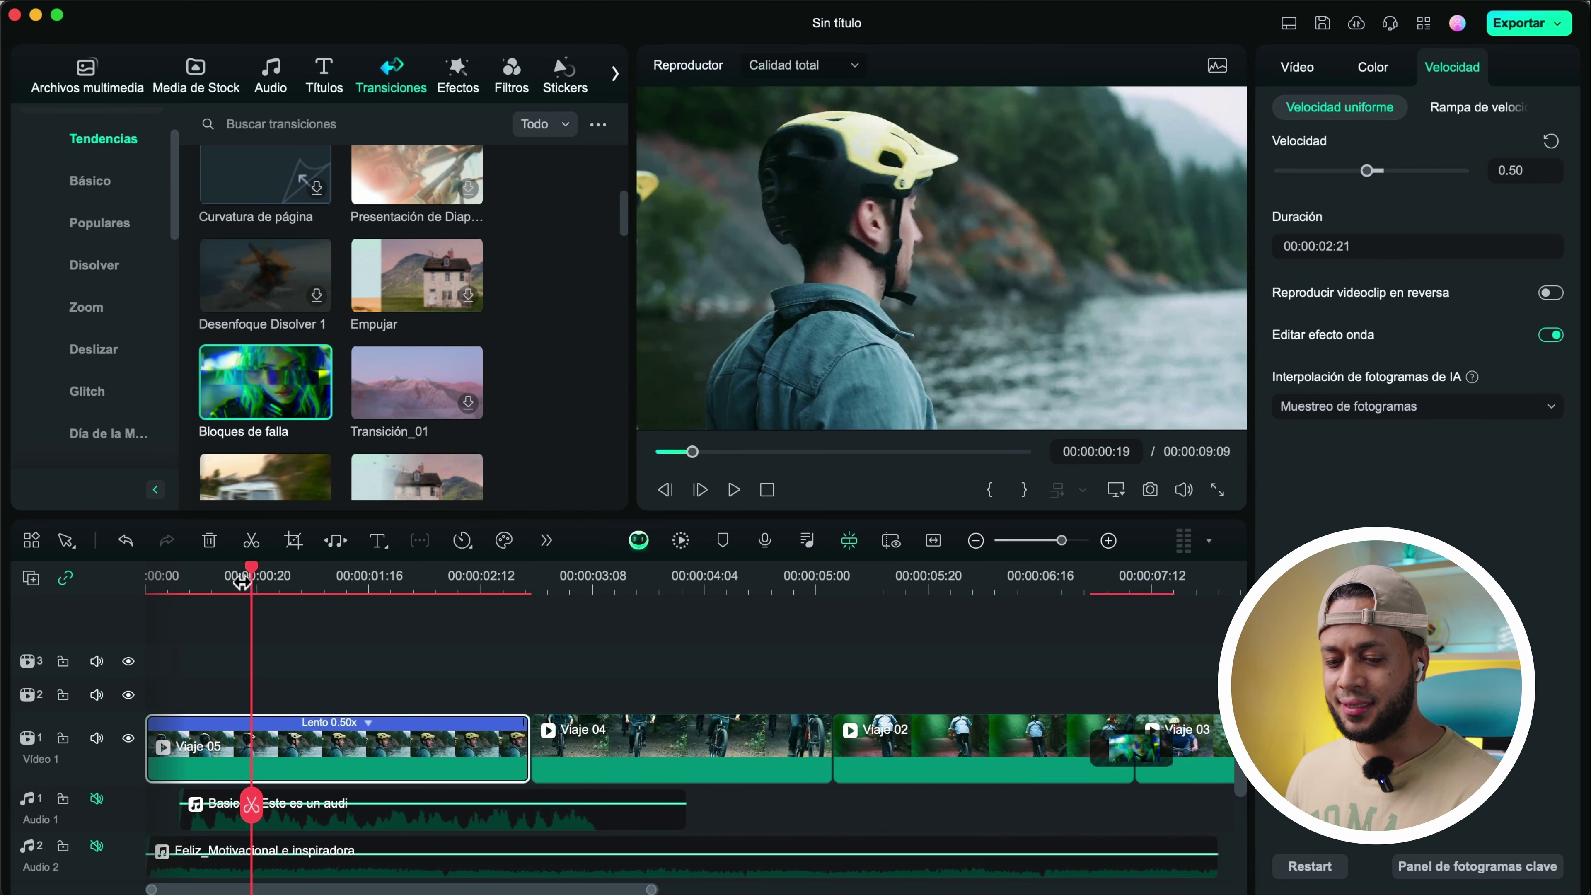
drag(251, 570, 142, 579)
key(space)
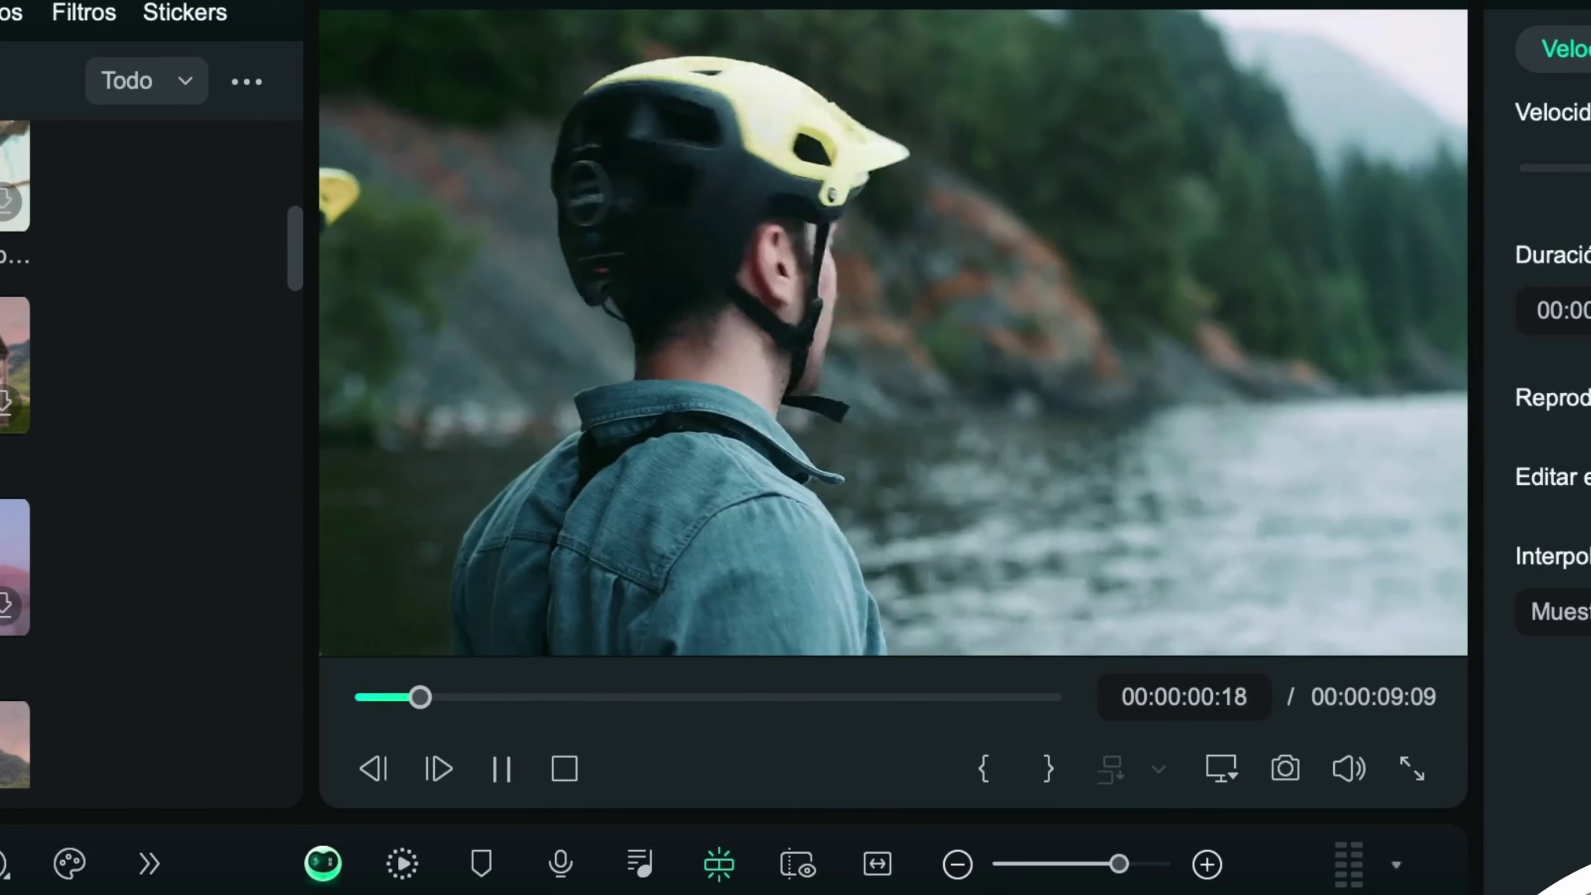
key(space)
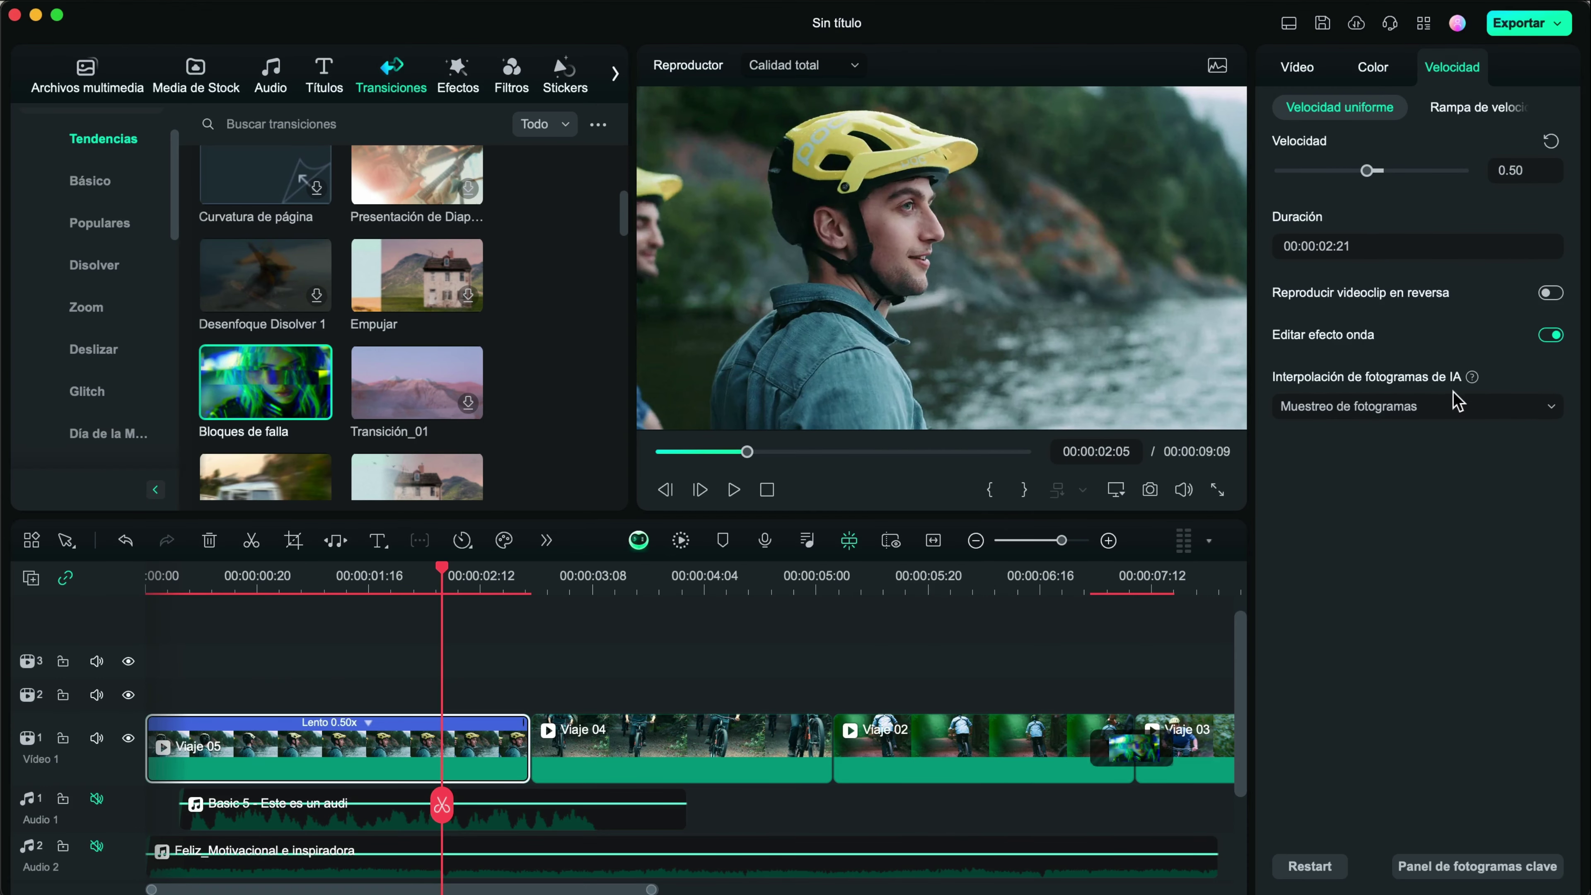
Set the AI frame interpolation of Viaje 05 to Flujo óptico and render the timeline preview
click(1531, 407)
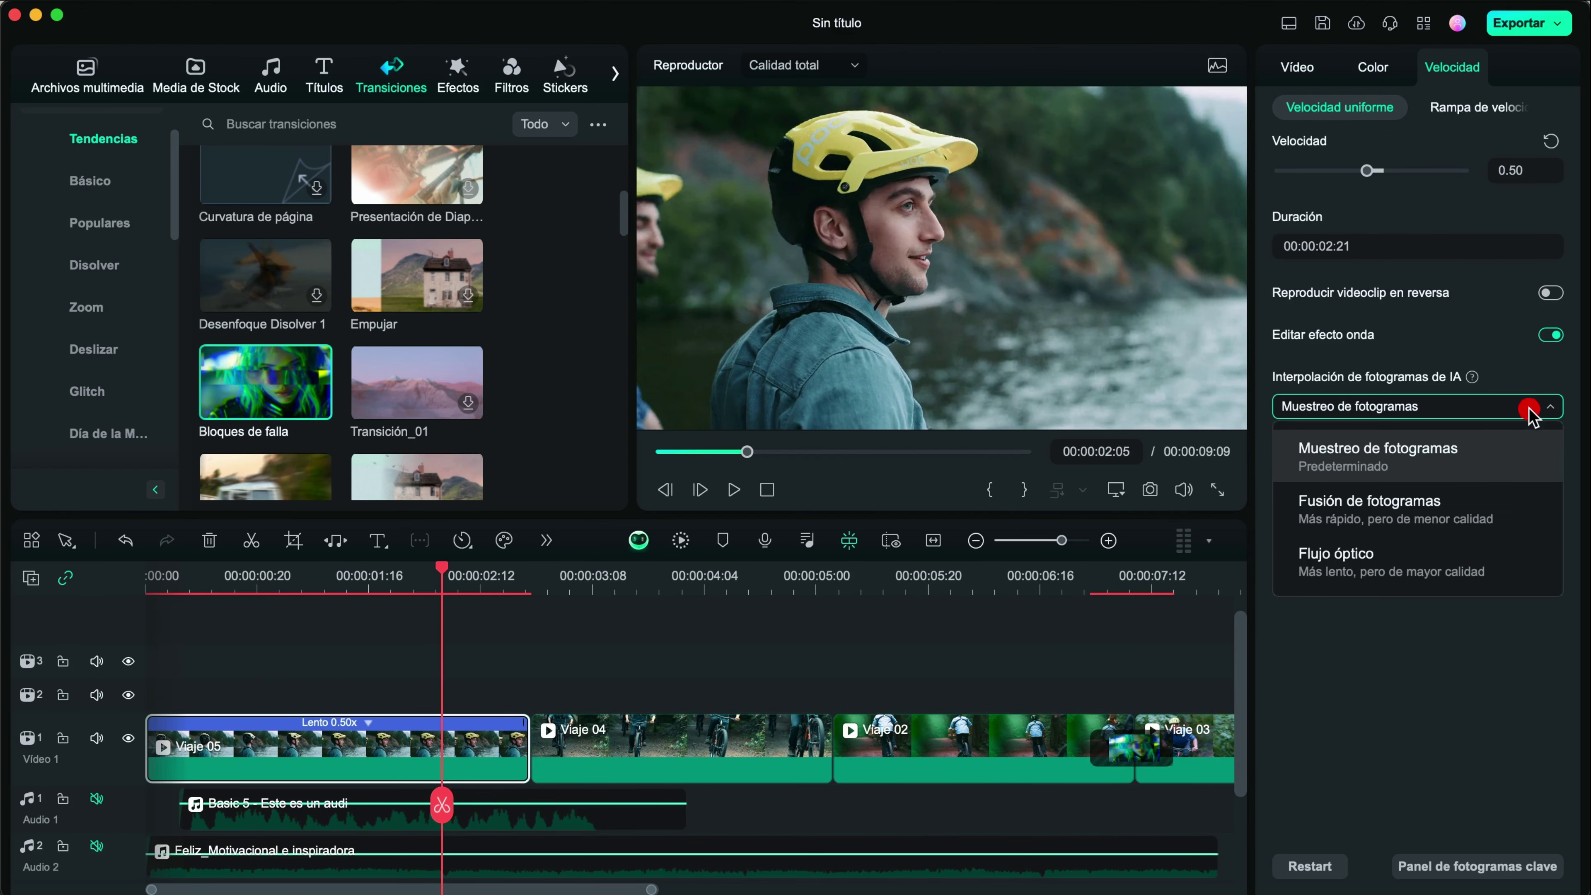
click(1371, 567)
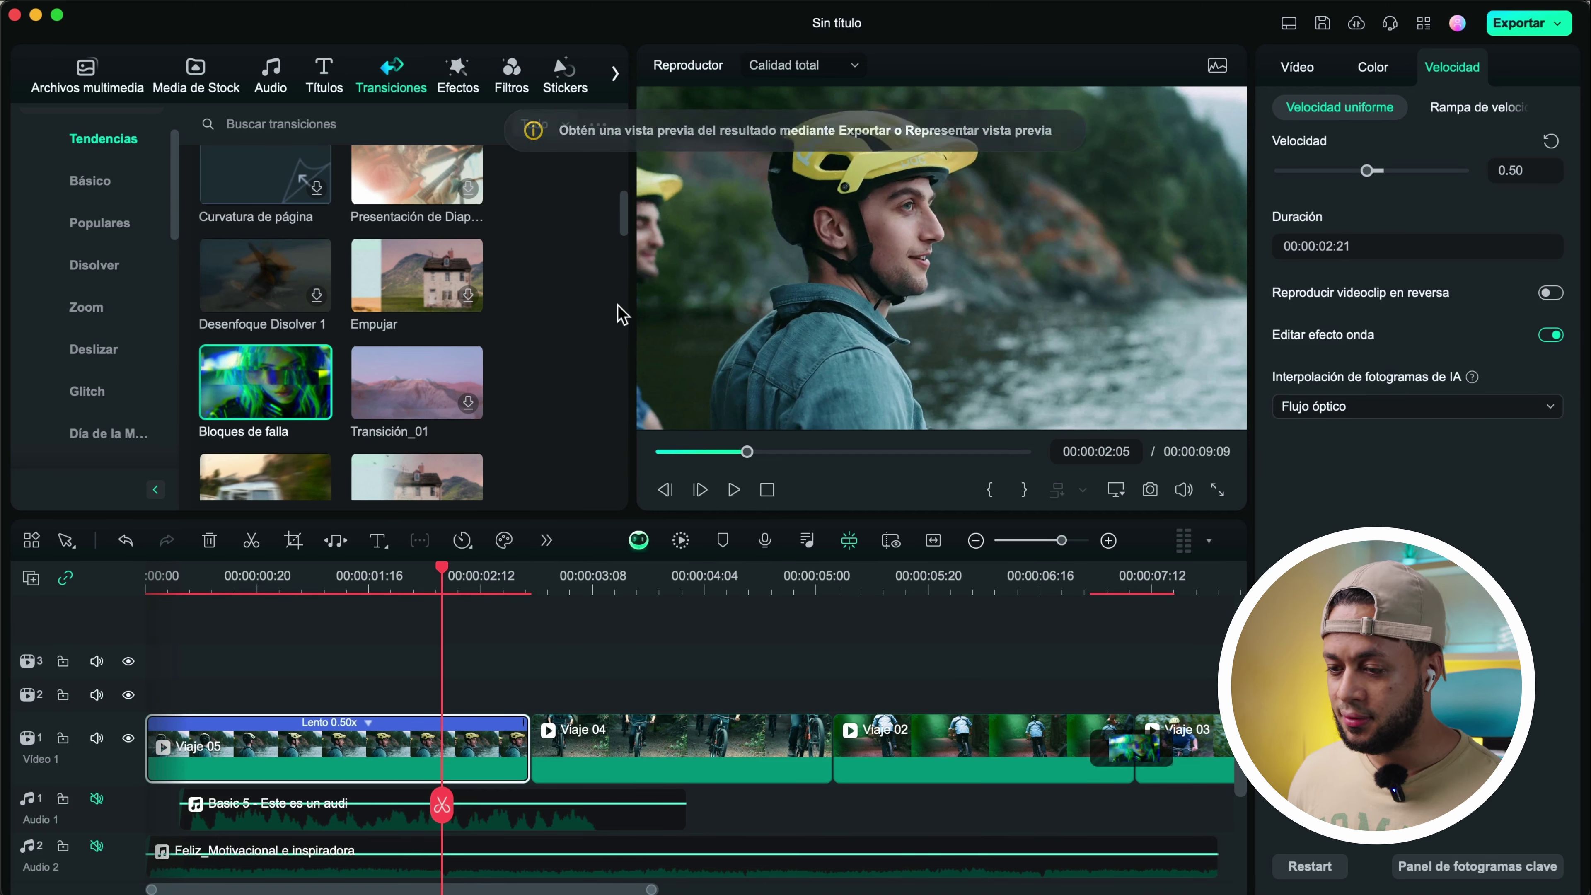
drag(452, 578, 390, 620)
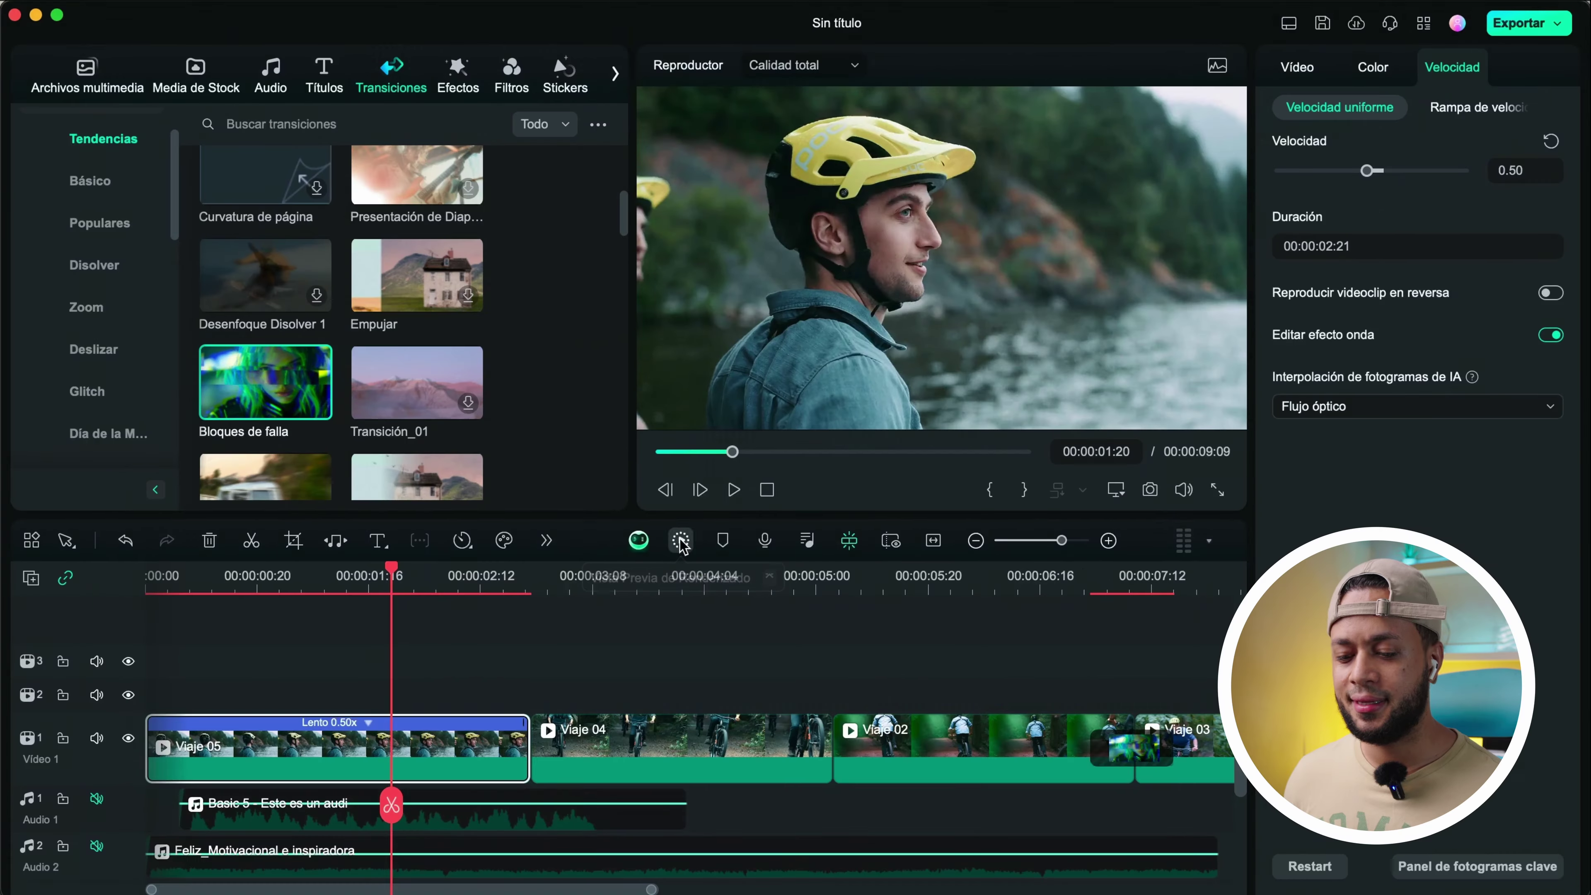
click(678, 539)
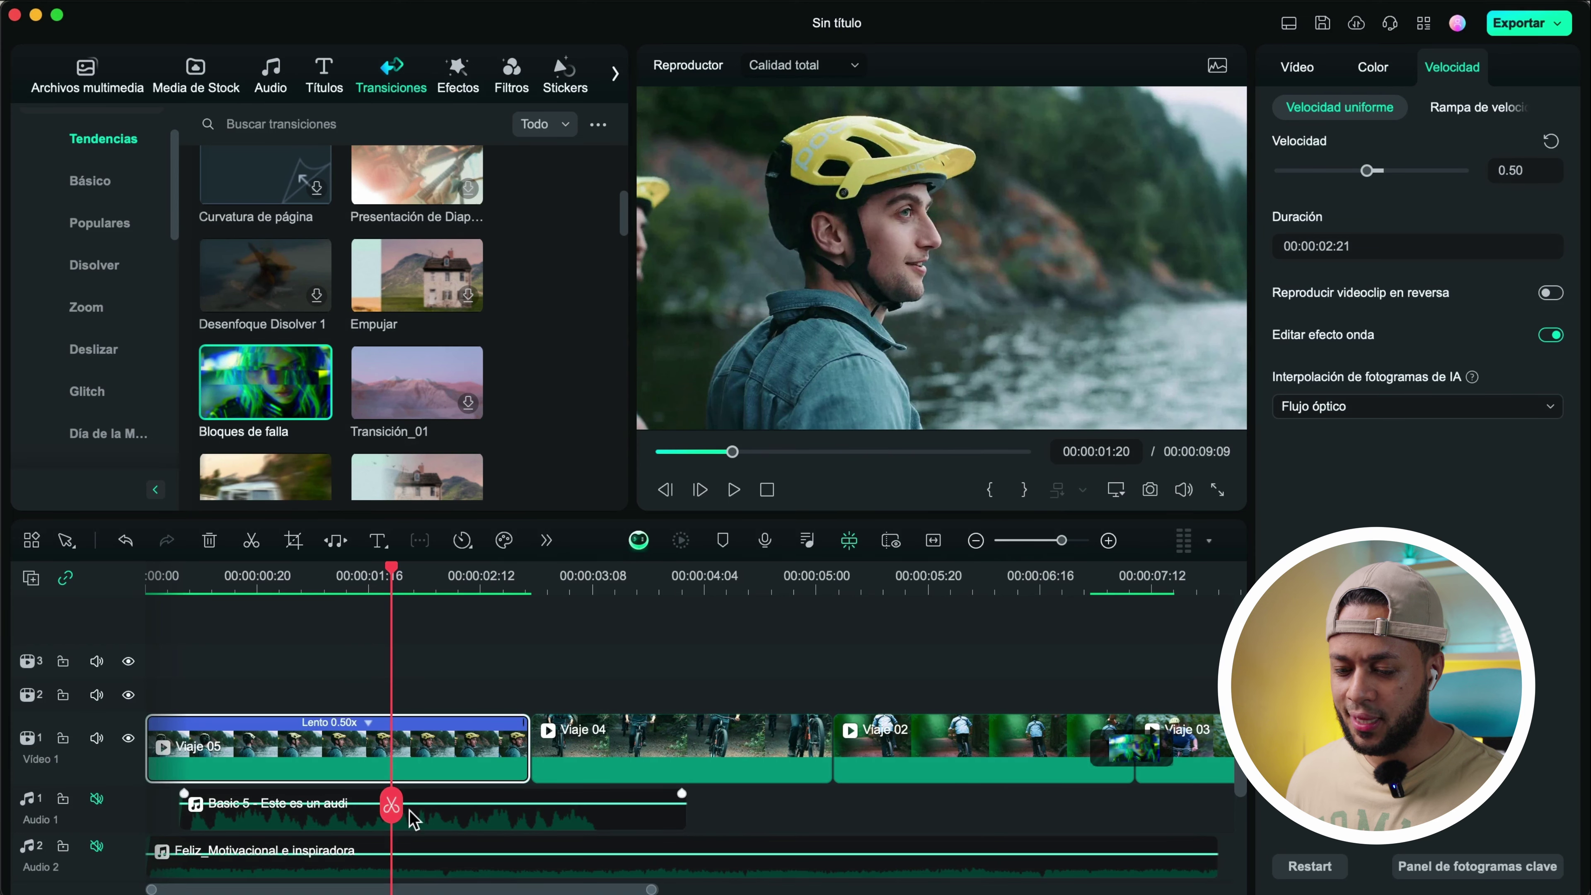
Play the rendered slow-motion Viaje 05 clip from the start to check its smoothness
key(Home)
key(space)
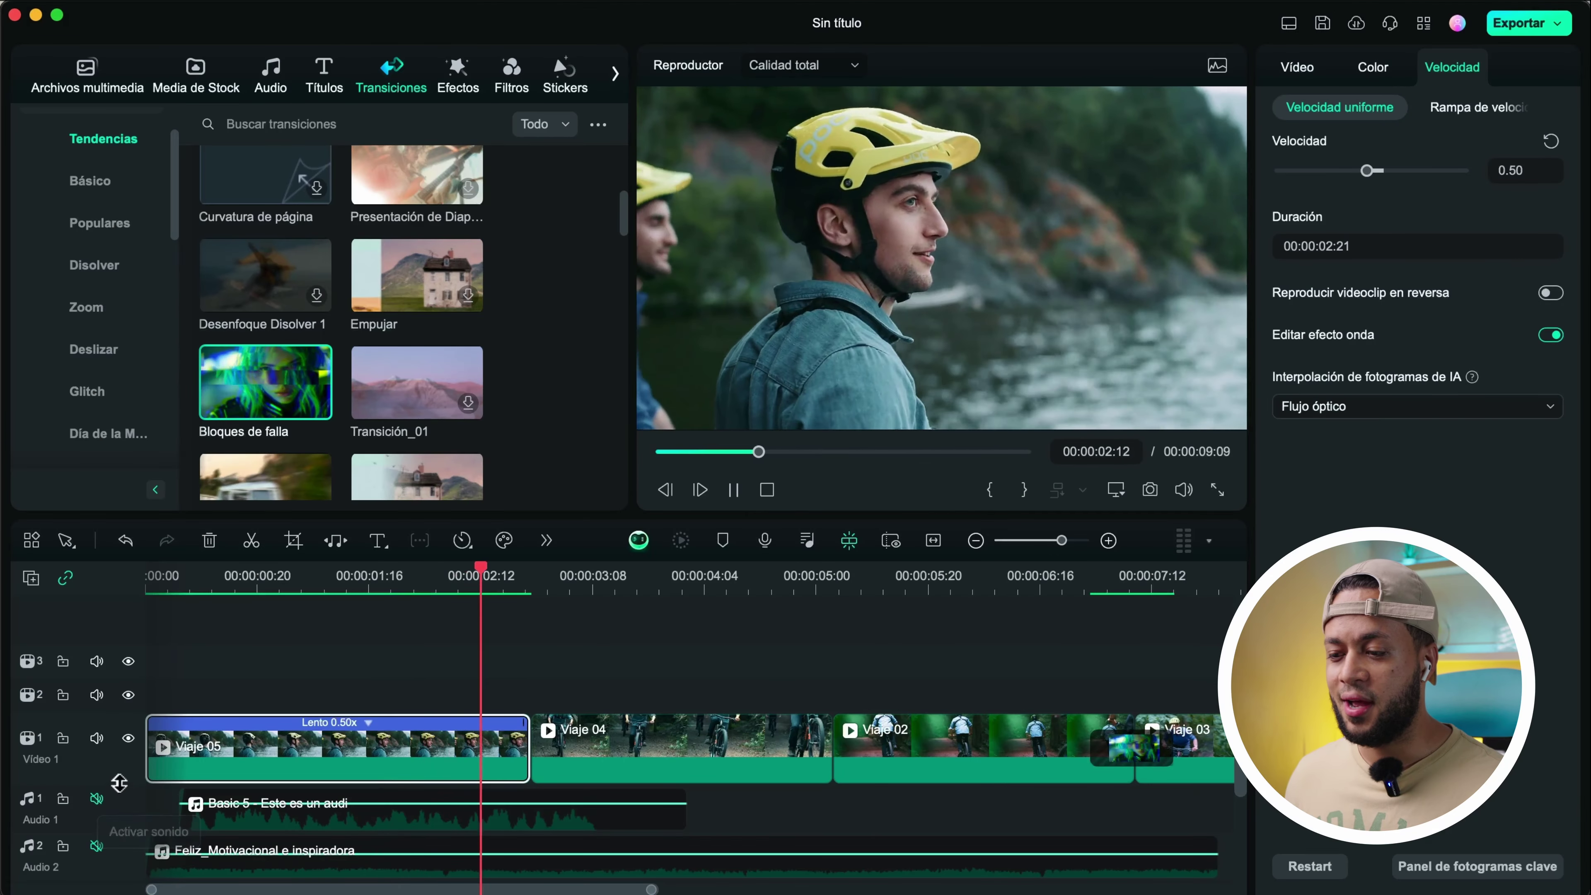
key(space)
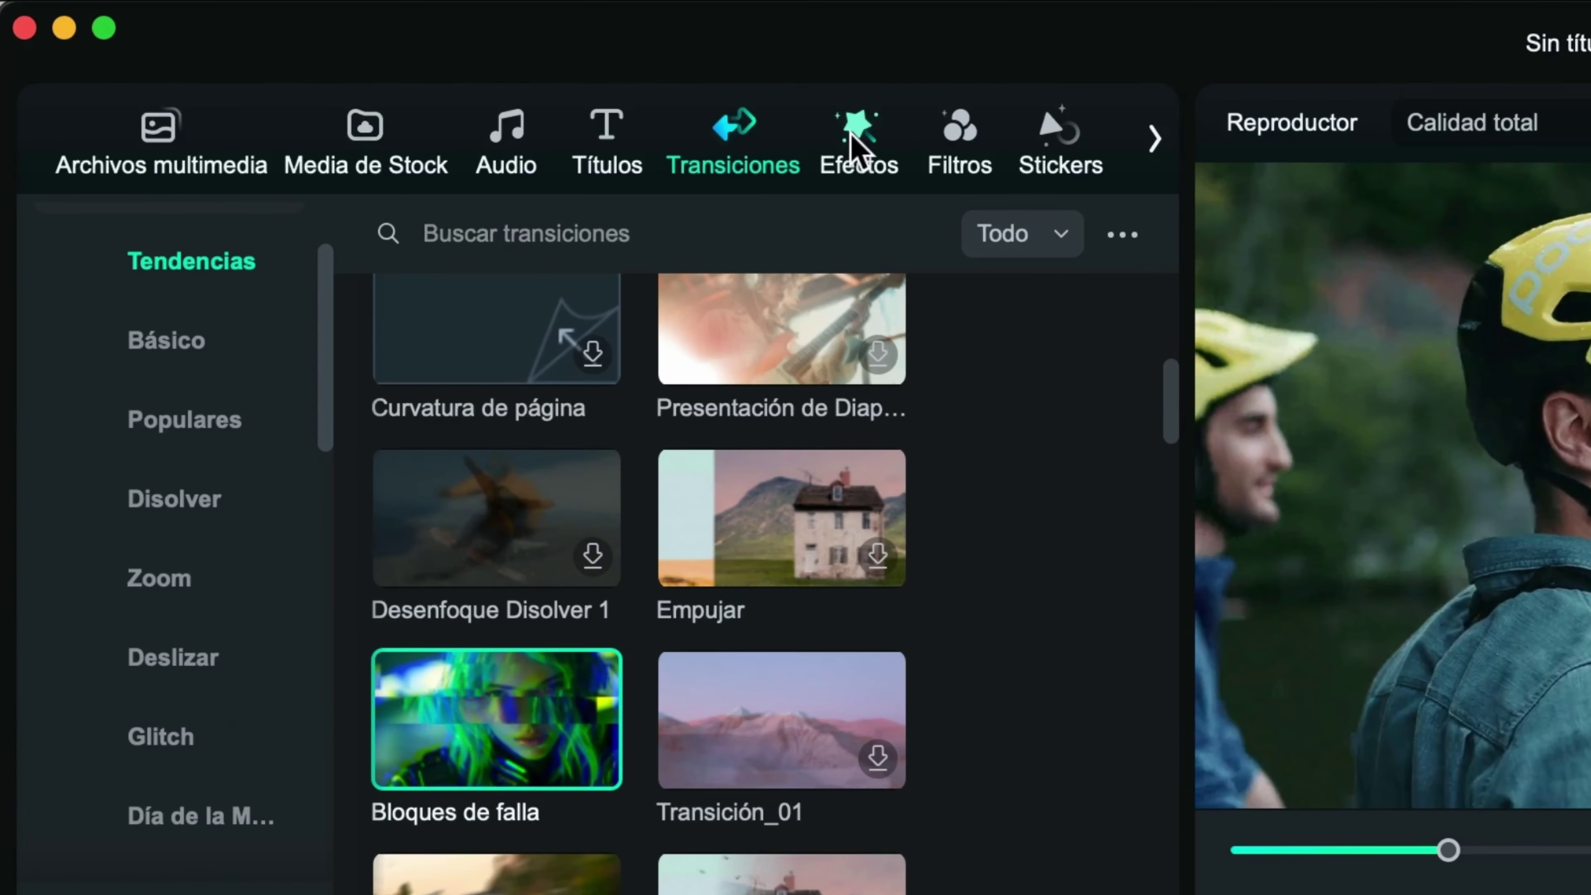
Browse the Agitar and Glitch video effects, ending on the recommended Tendencias effects
click(456, 74)
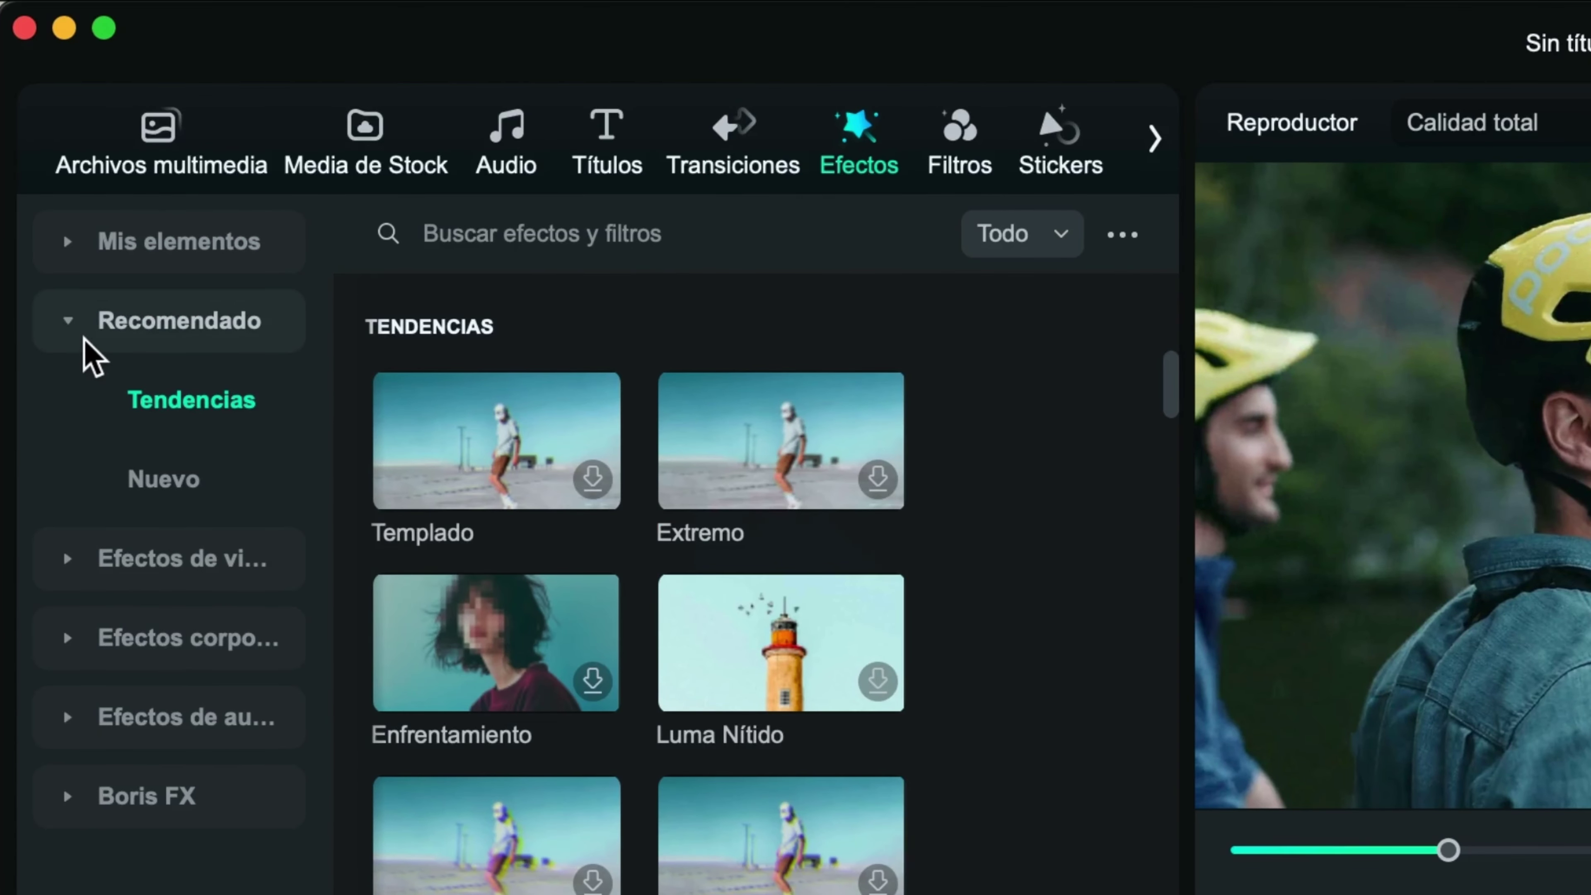
click(68, 323)
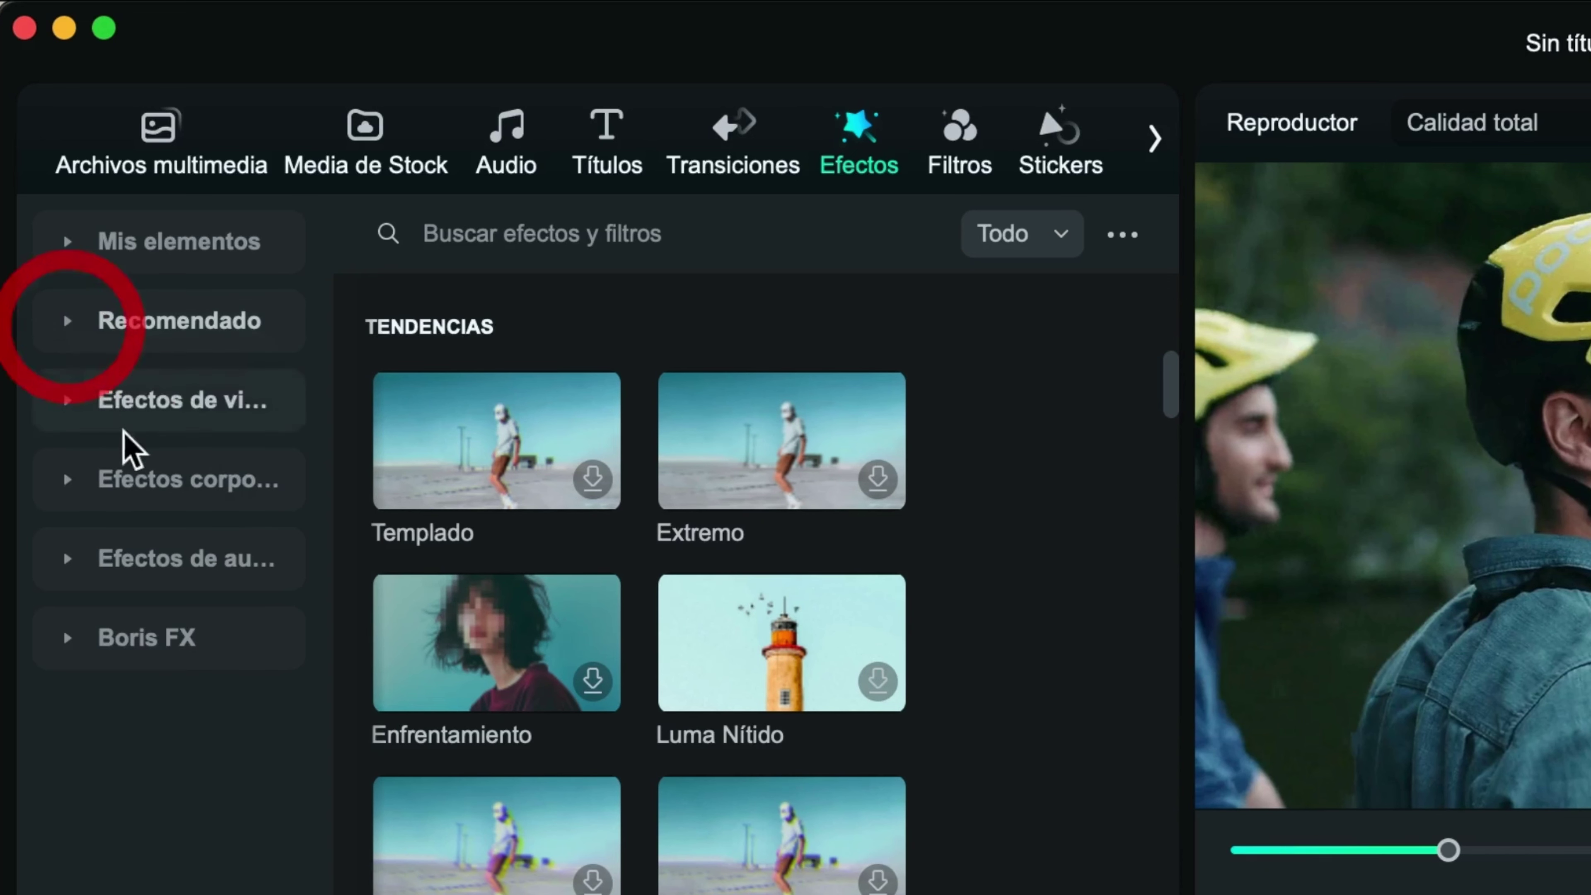
click(67, 401)
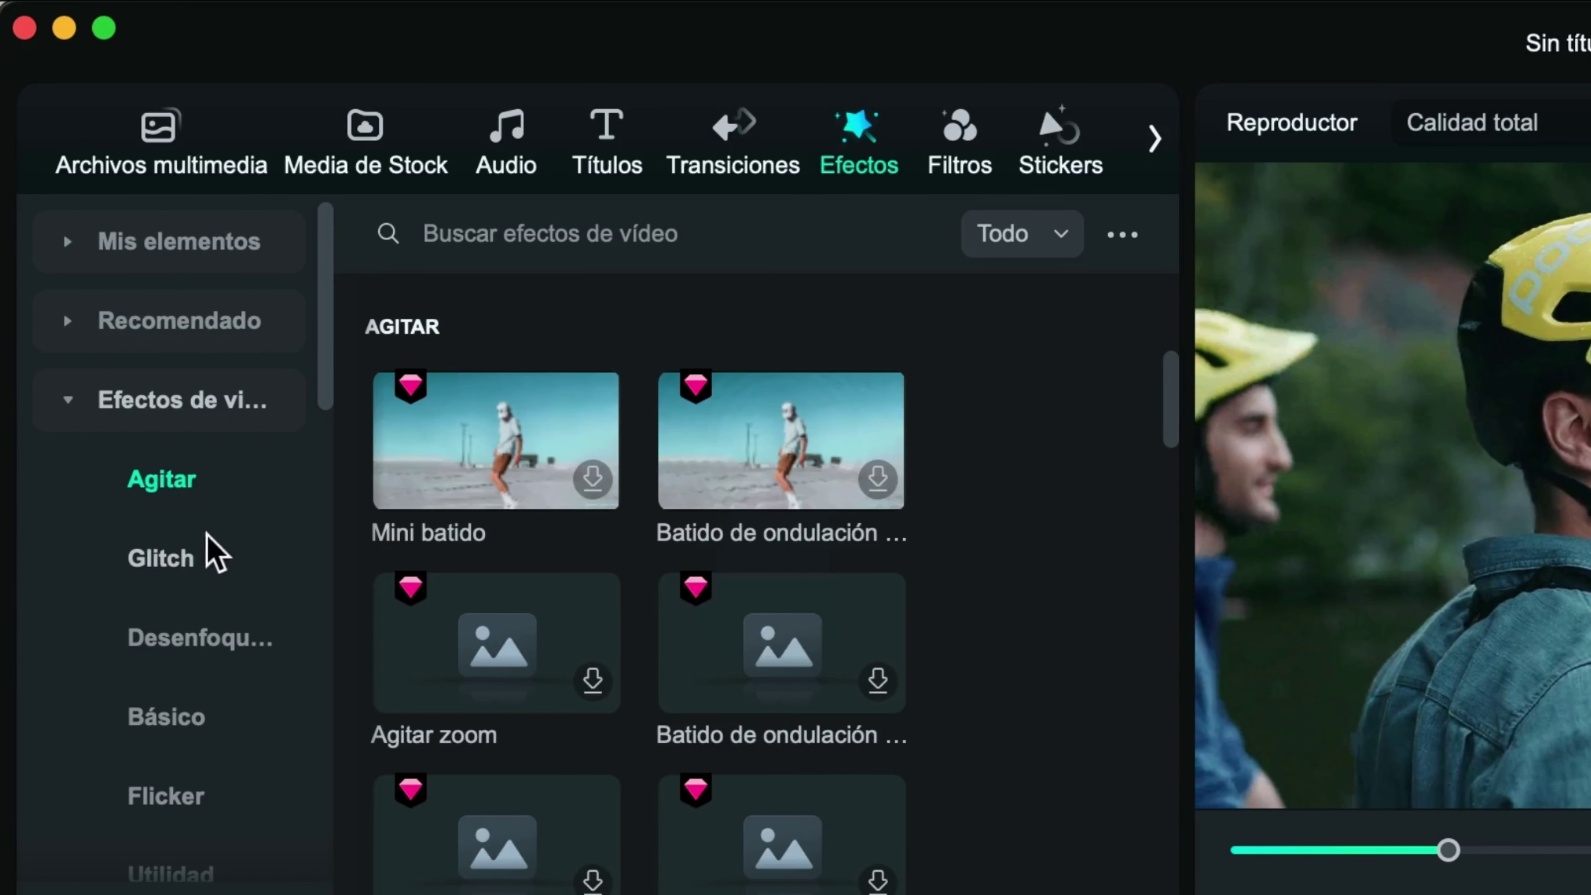
click(196, 562)
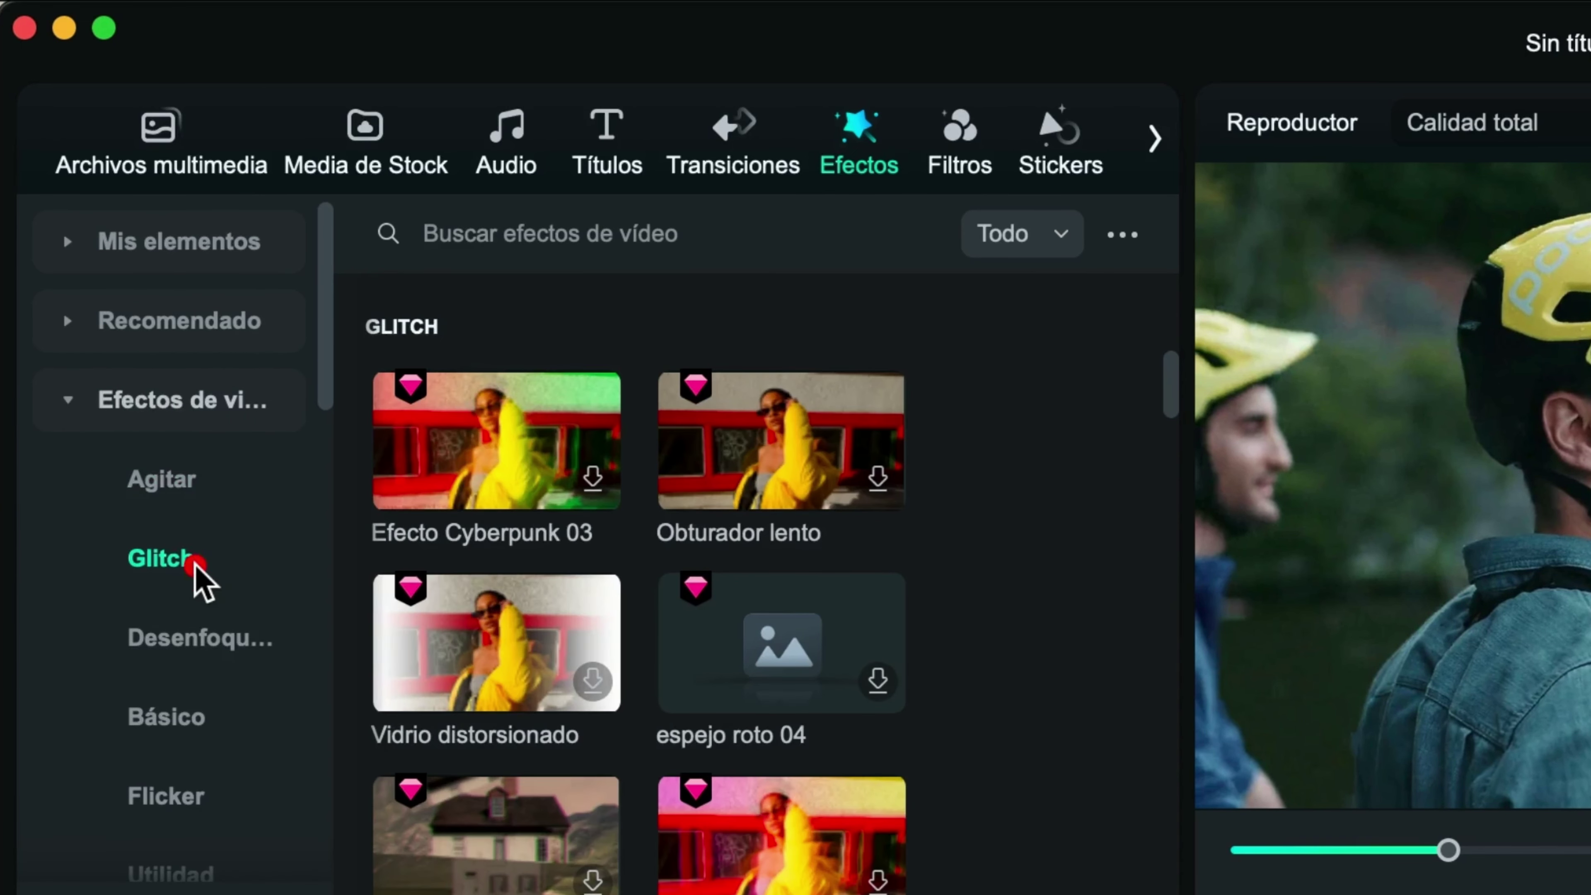
click(197, 484)
click(62, 324)
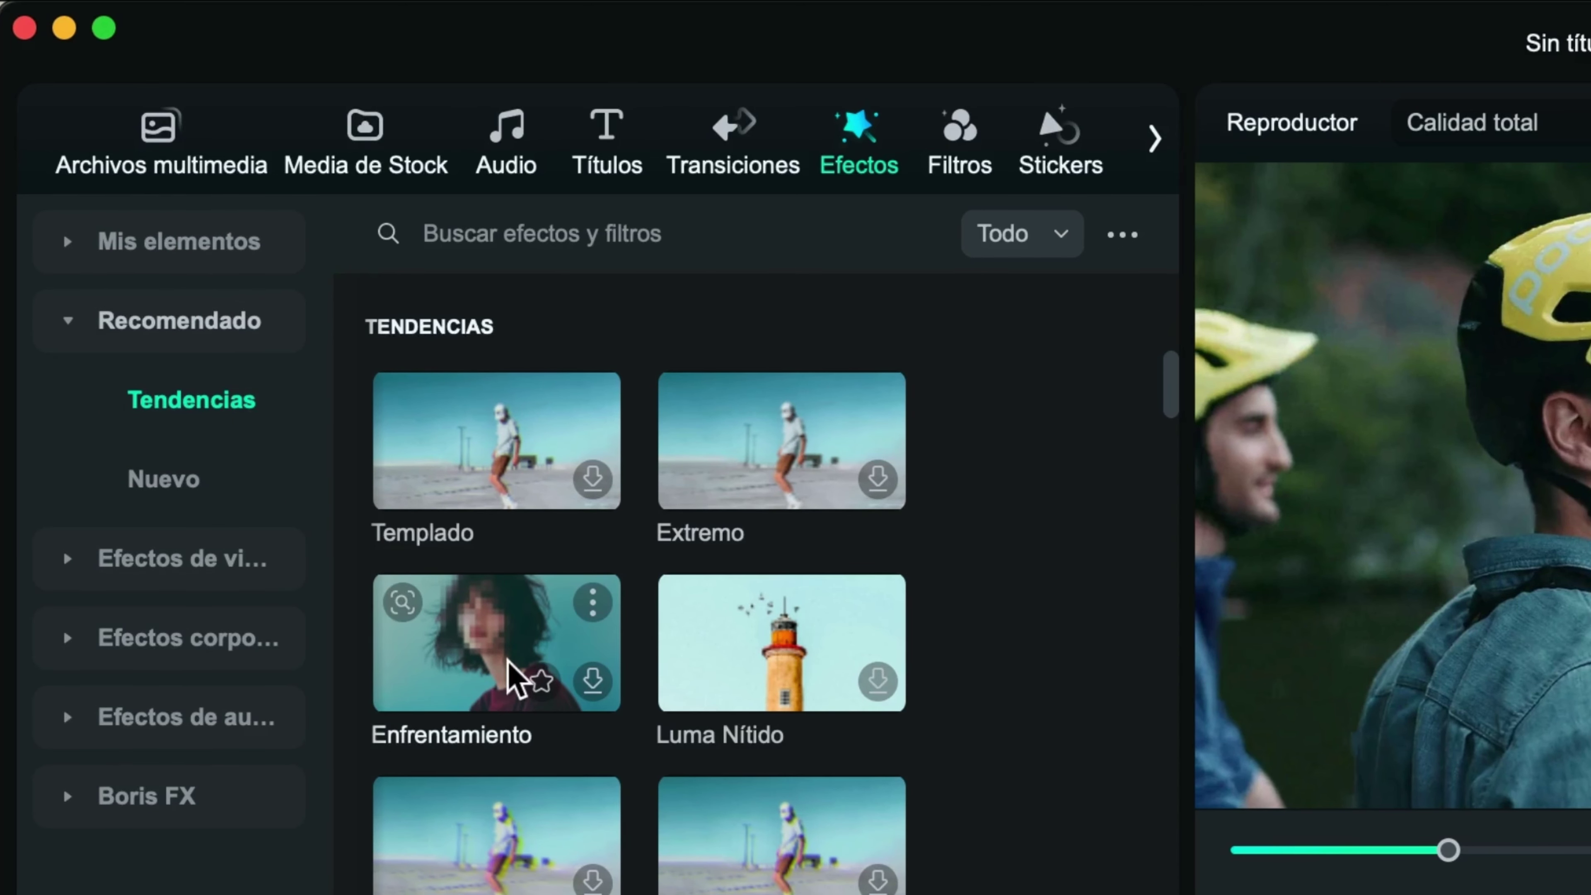
Download the Enfrentamiento effect, try it as a separate layer above Viaje 05, and undo the placement
click(593, 678)
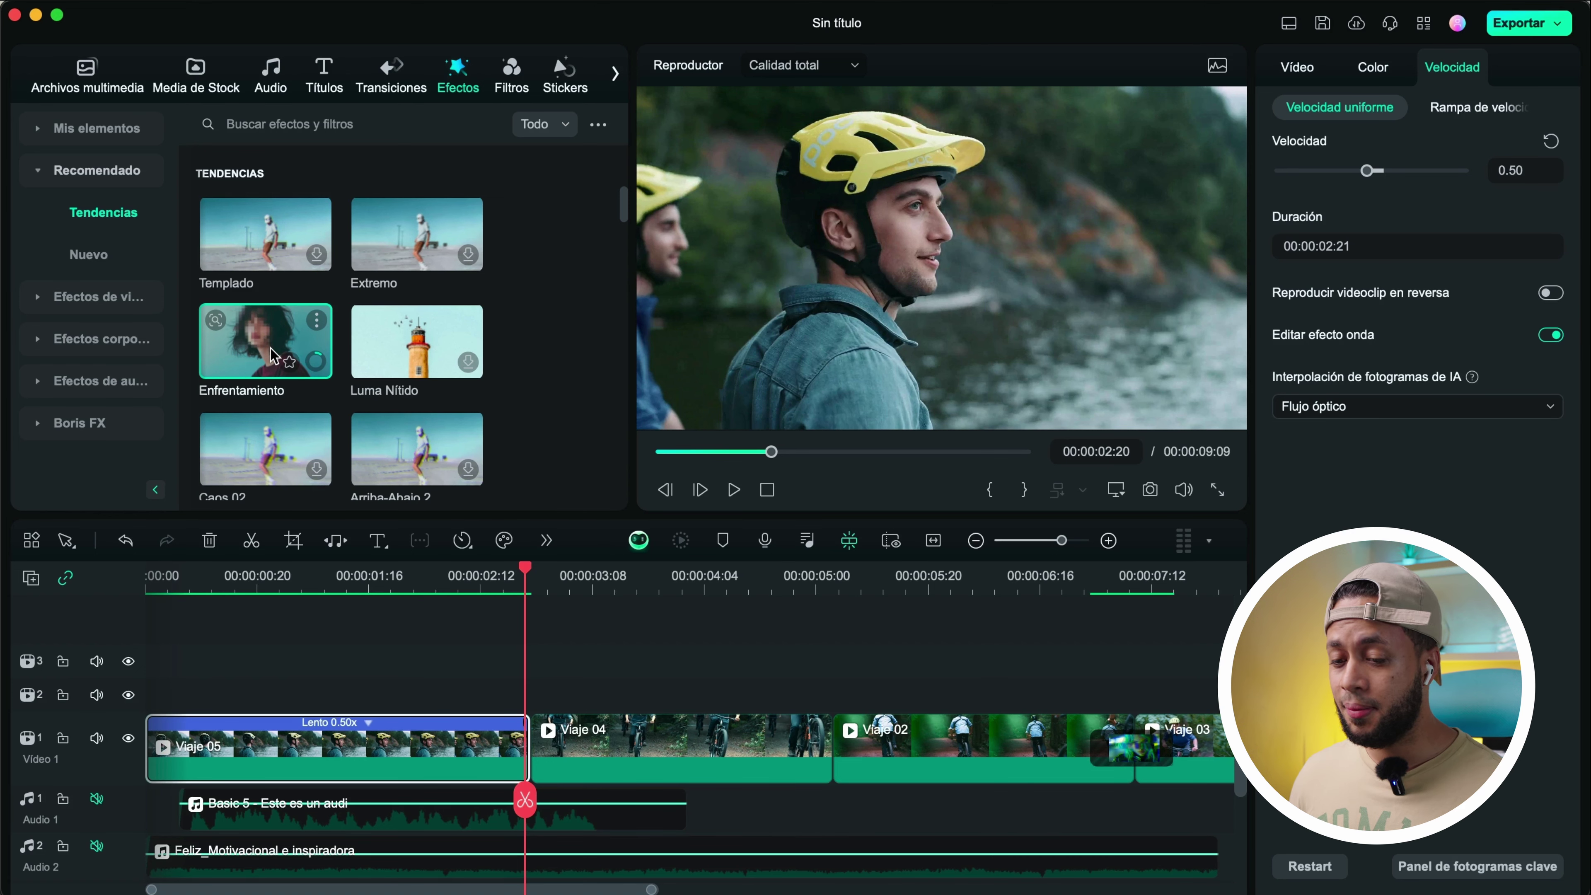
drag(278, 346, 379, 695)
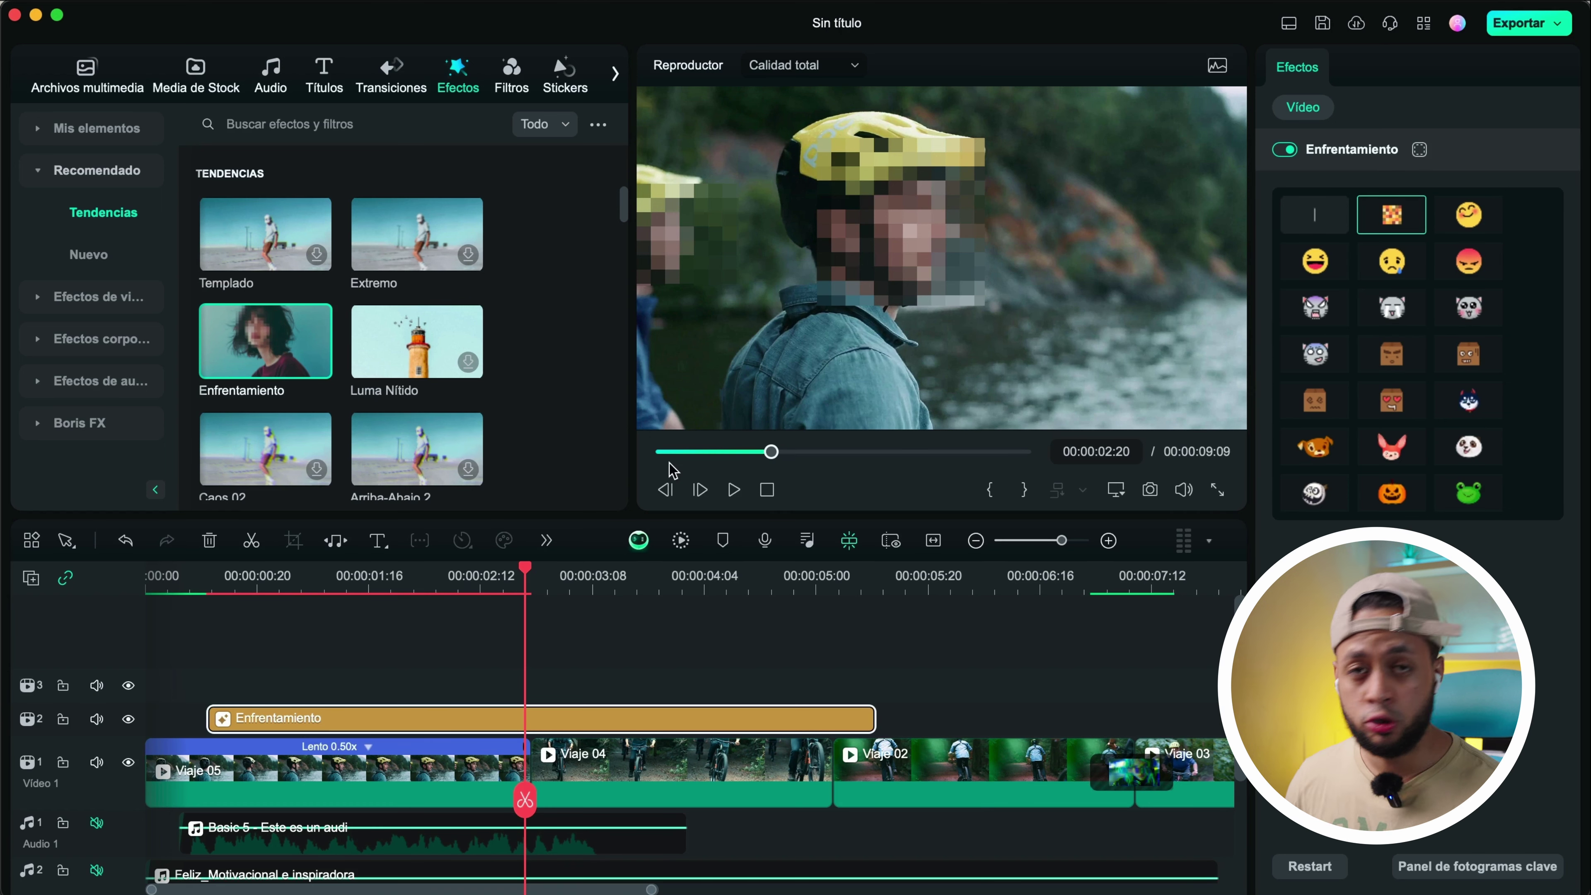
key(super+z)
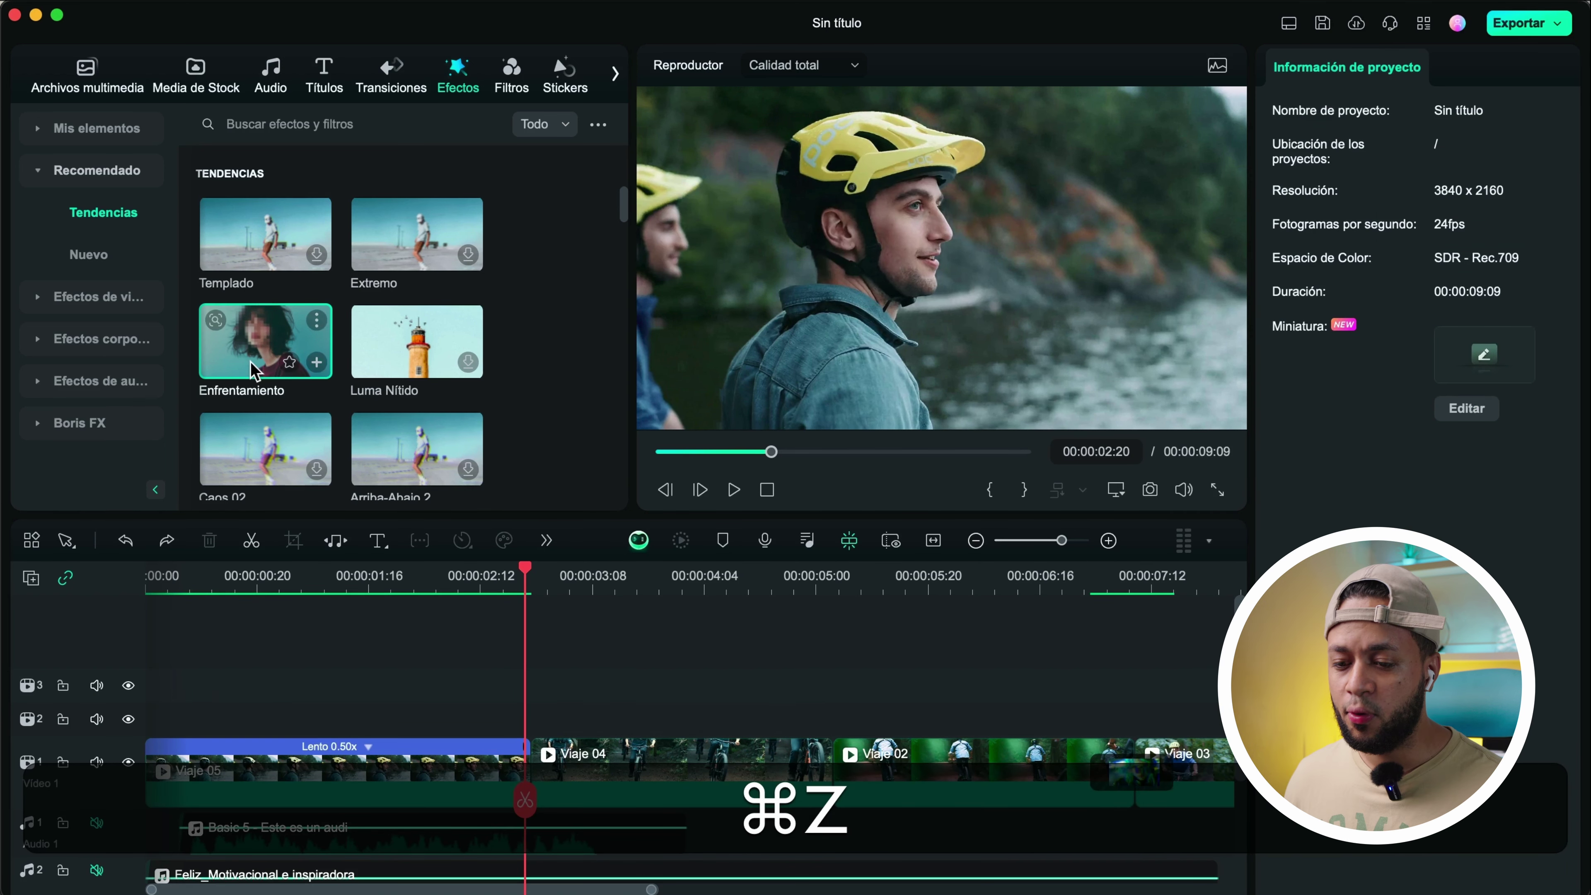
Try the Enfrentamiento effect directly on Viaje 05 with the frowning cardboard-box face mask, and delete the effect
drag(266, 384, 268, 774)
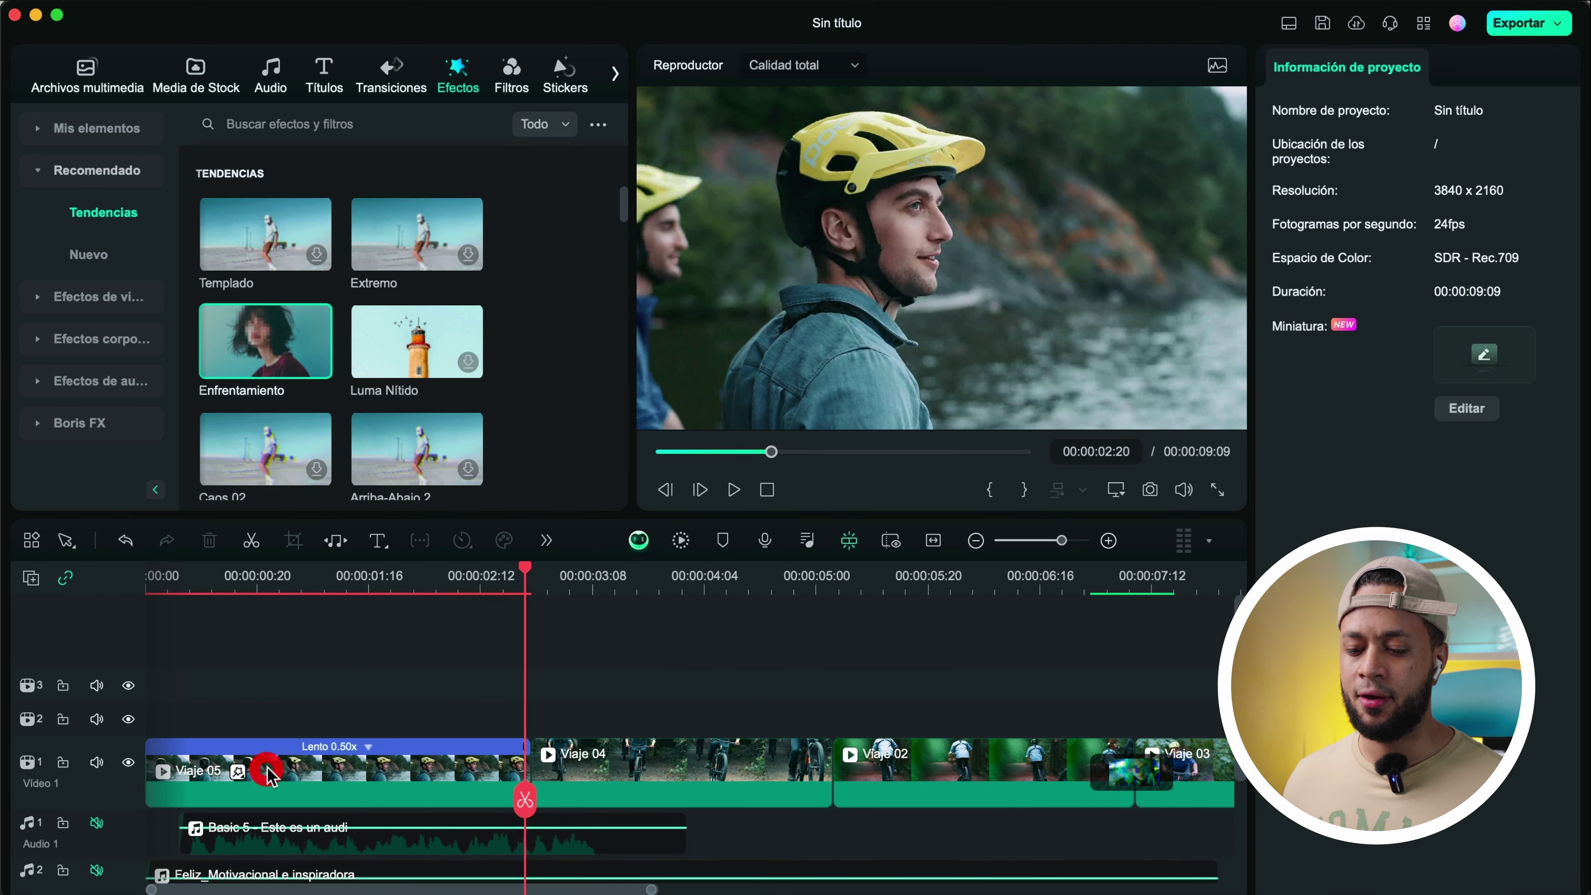
click(379, 783)
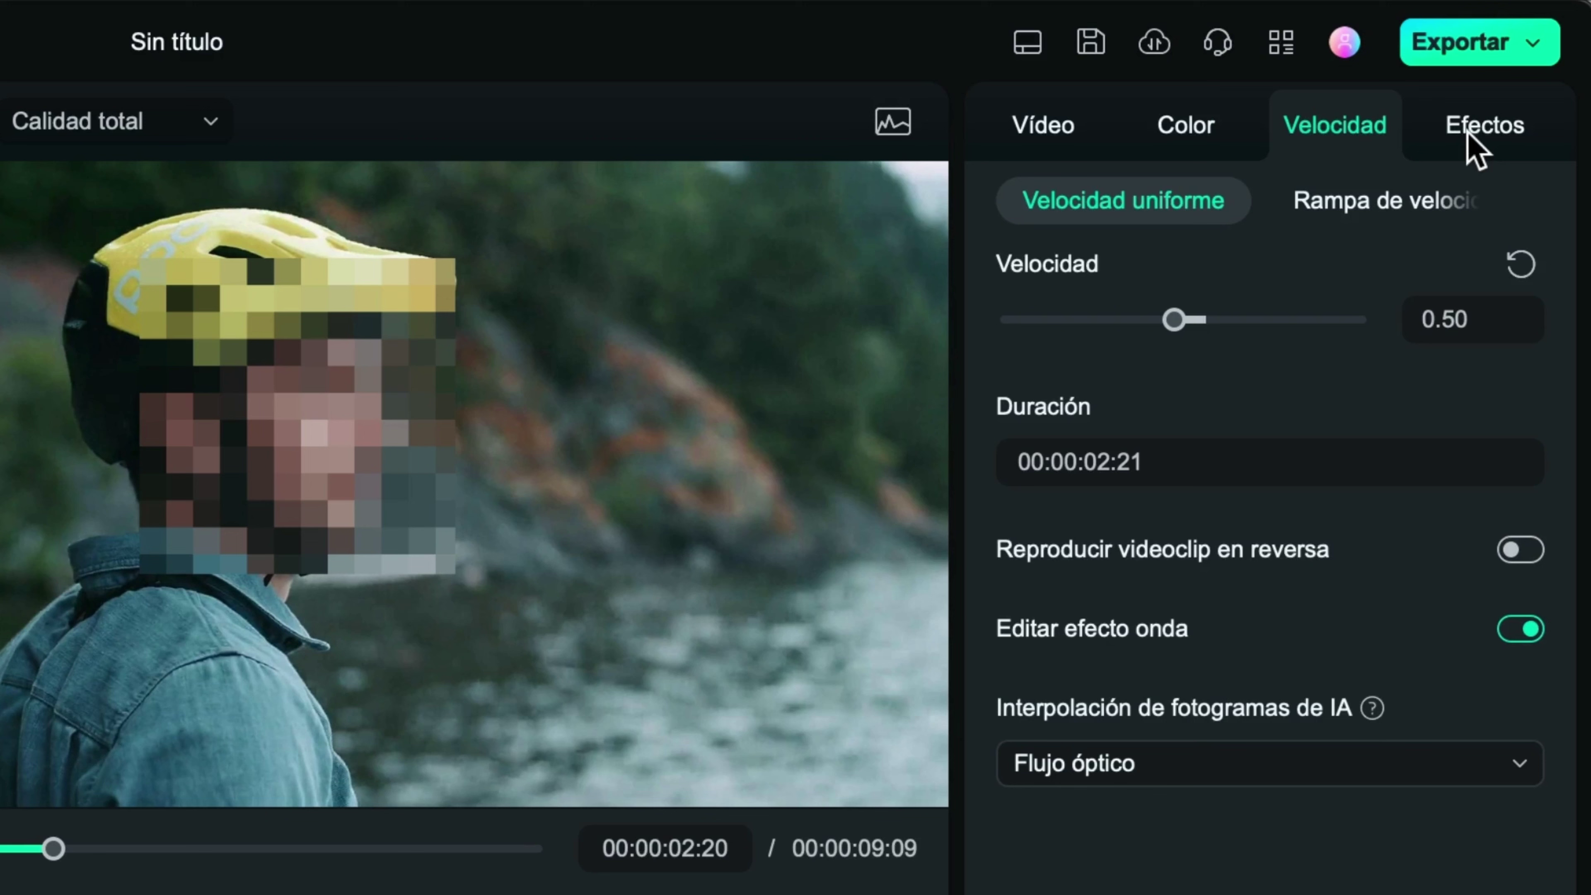
click(1469, 135)
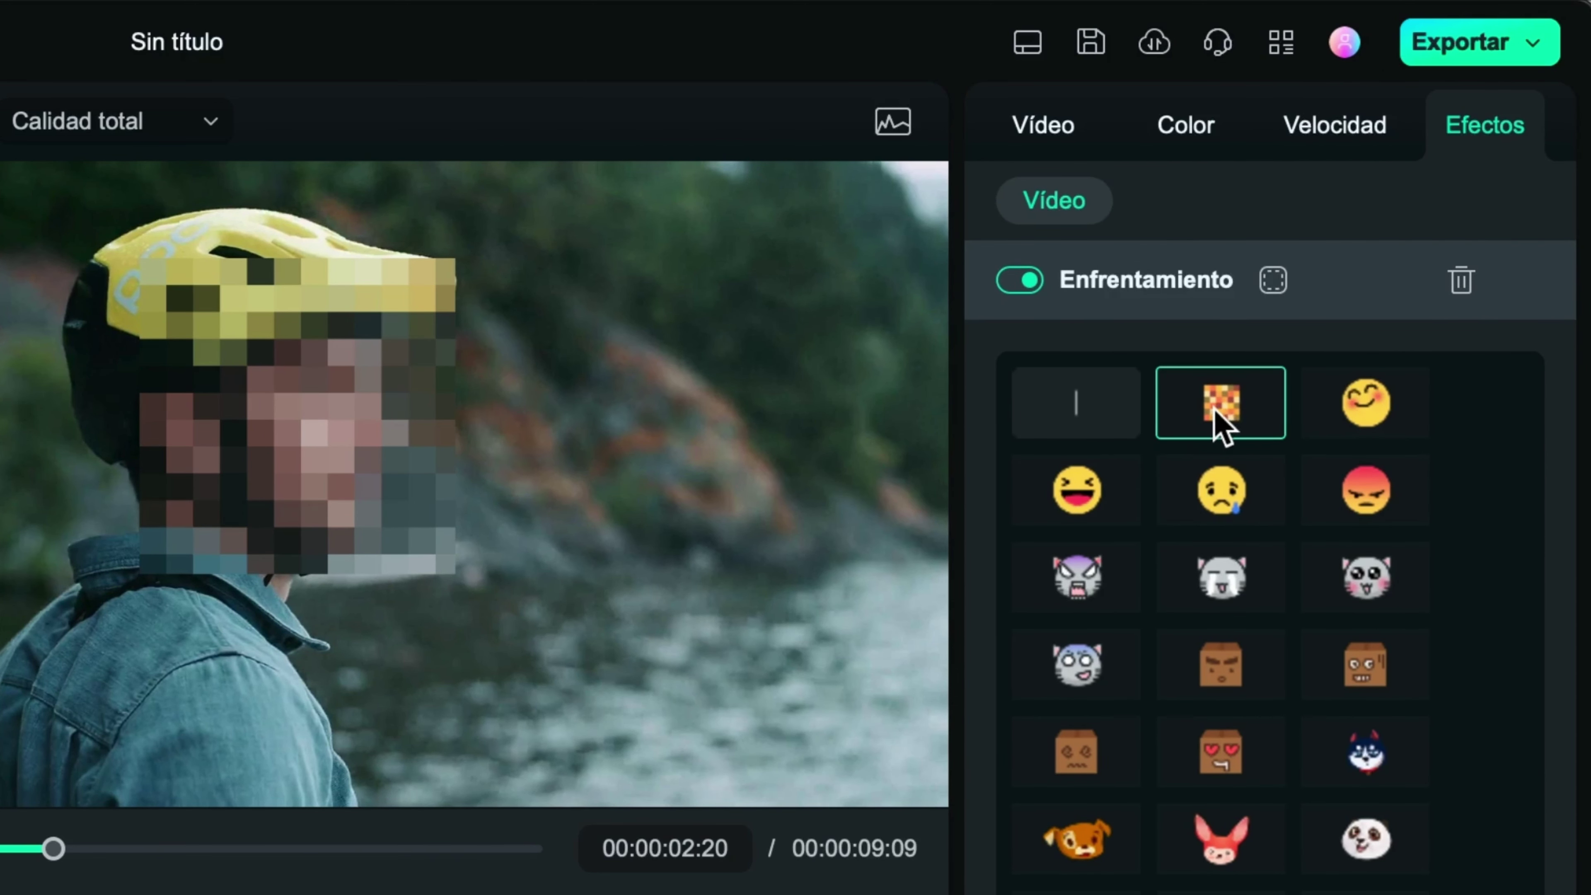
click(1093, 502)
click(1214, 657)
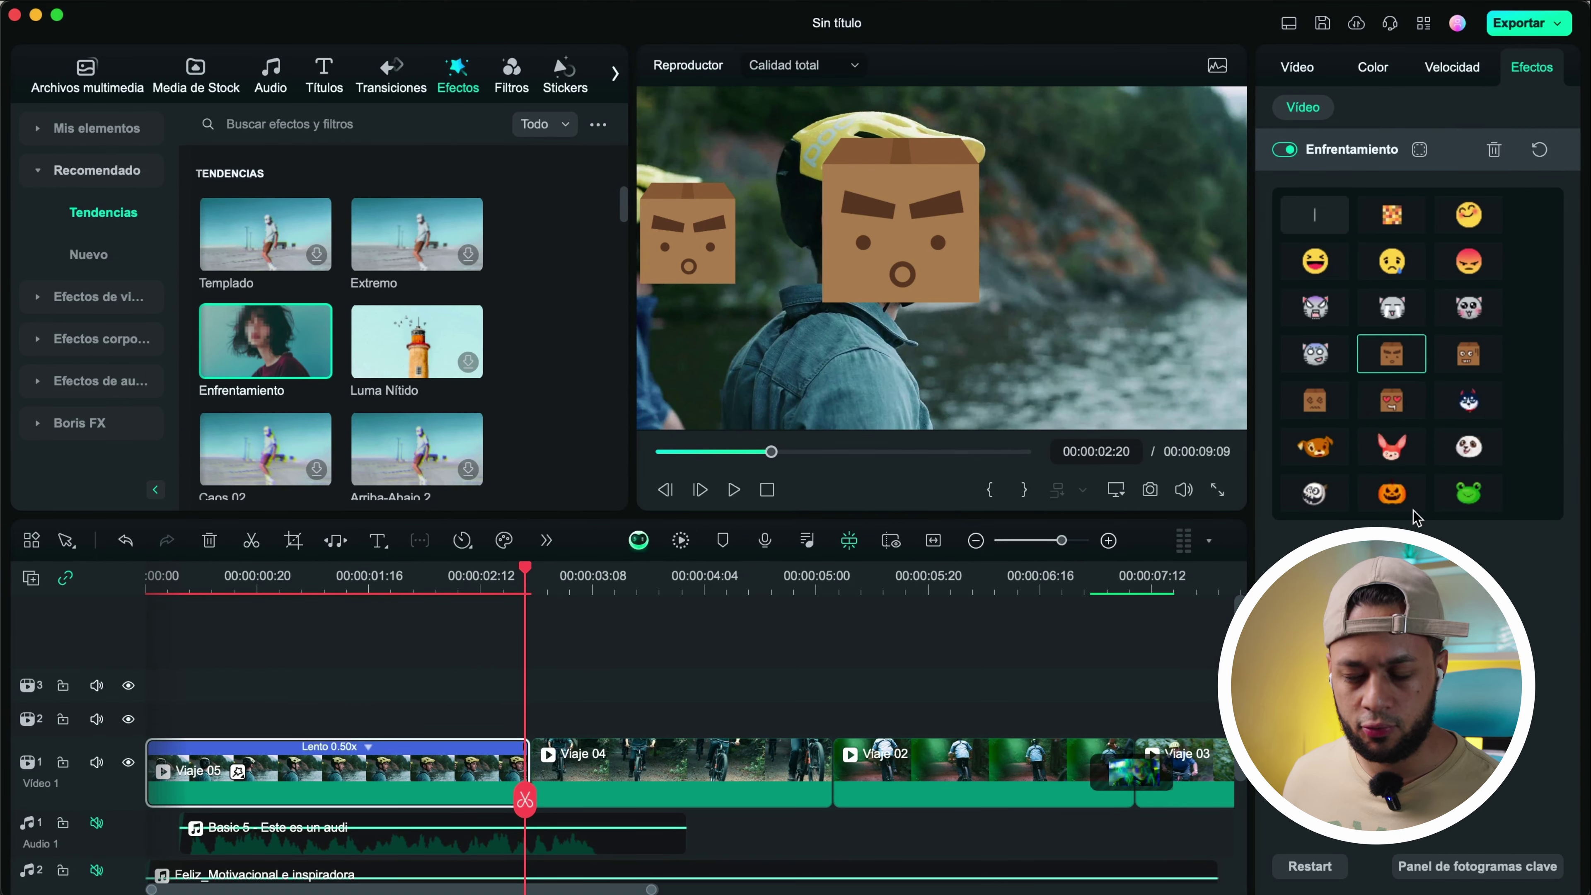
click(1494, 150)
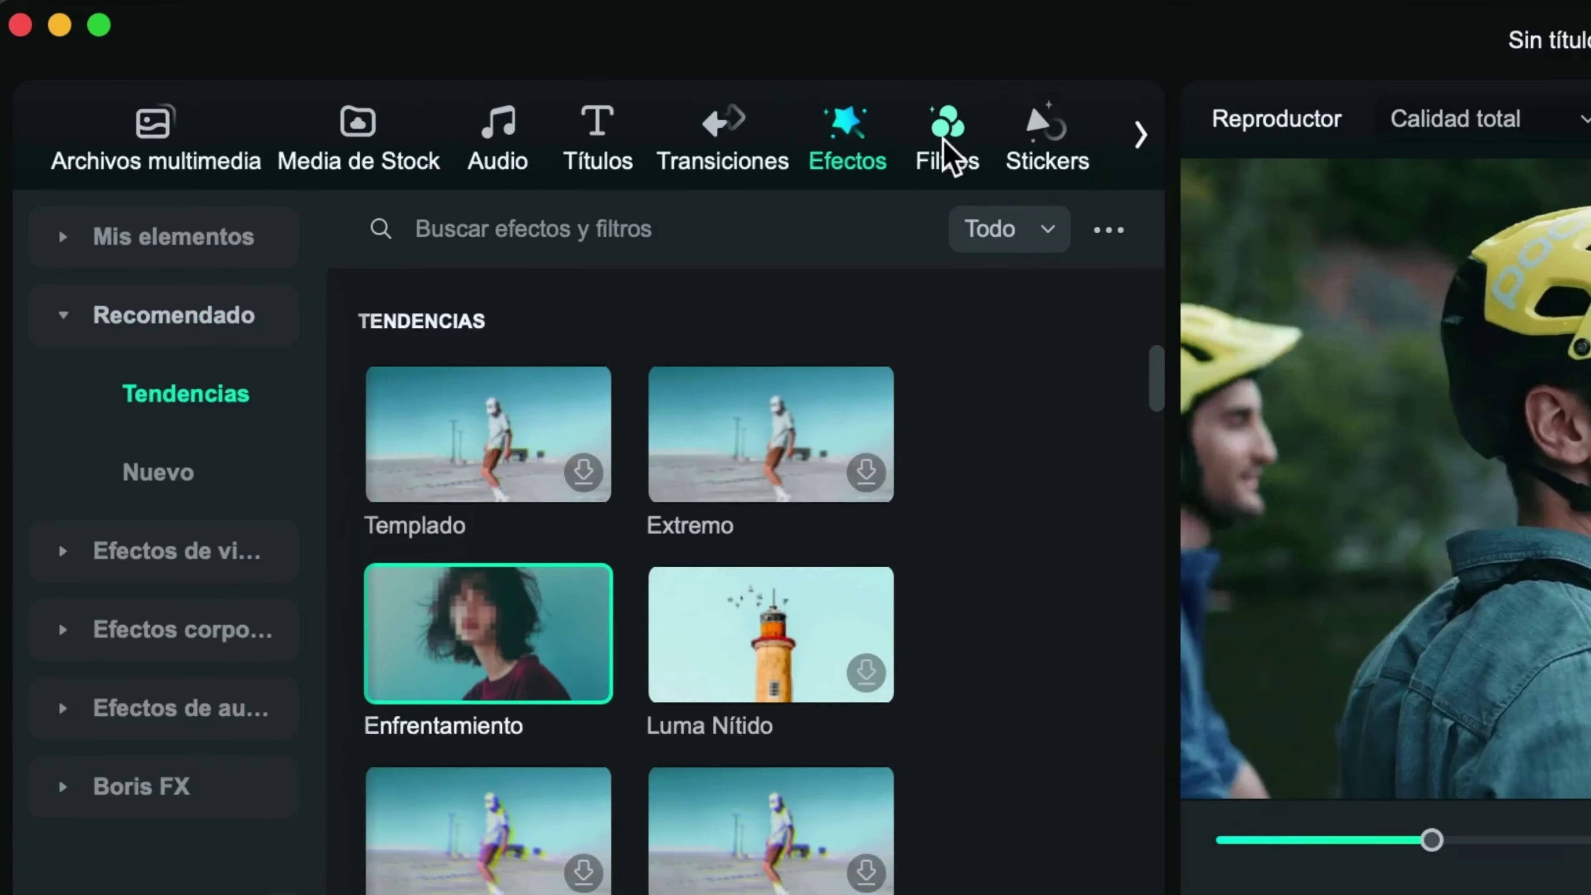
Add the Pozo de tinta filter from Destacados above Viaje 05 and fit both its ends to the clip
click(947, 156)
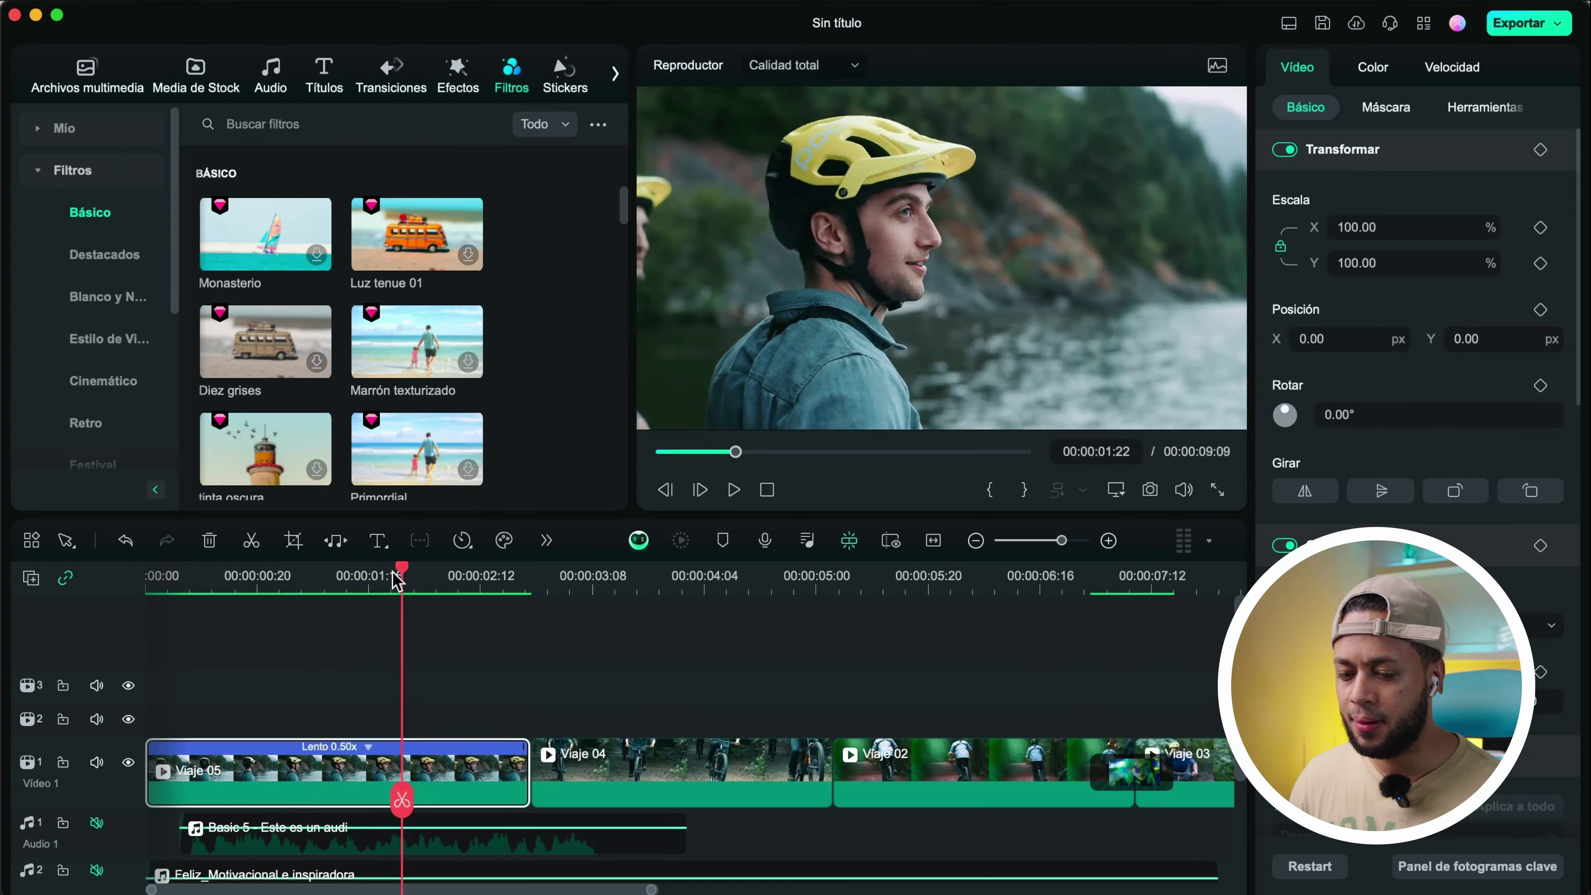
click(268, 577)
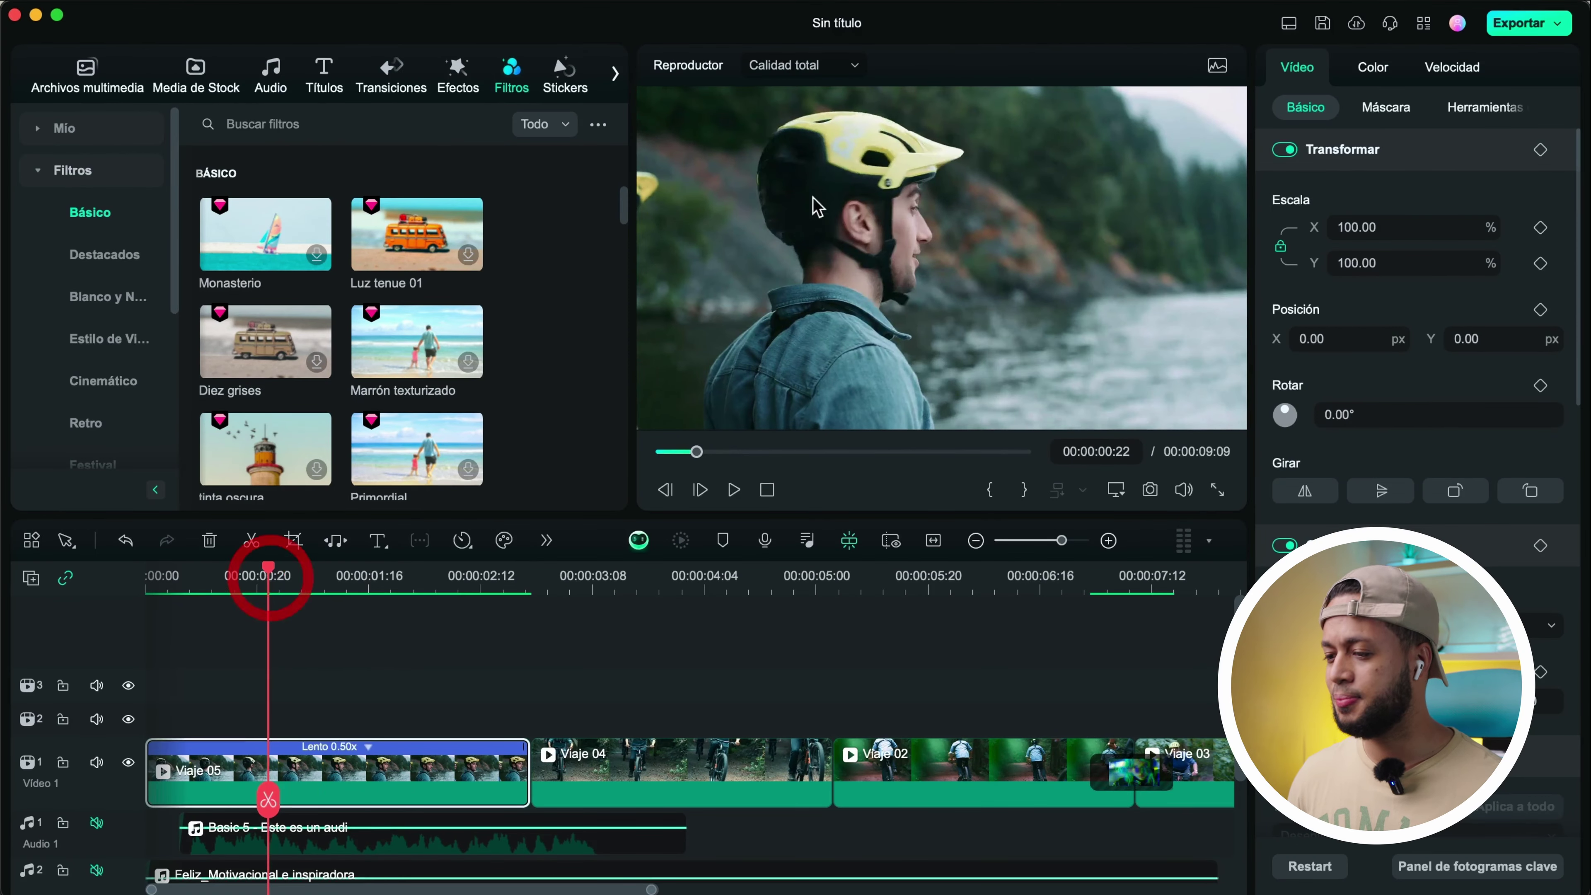
click(1377, 74)
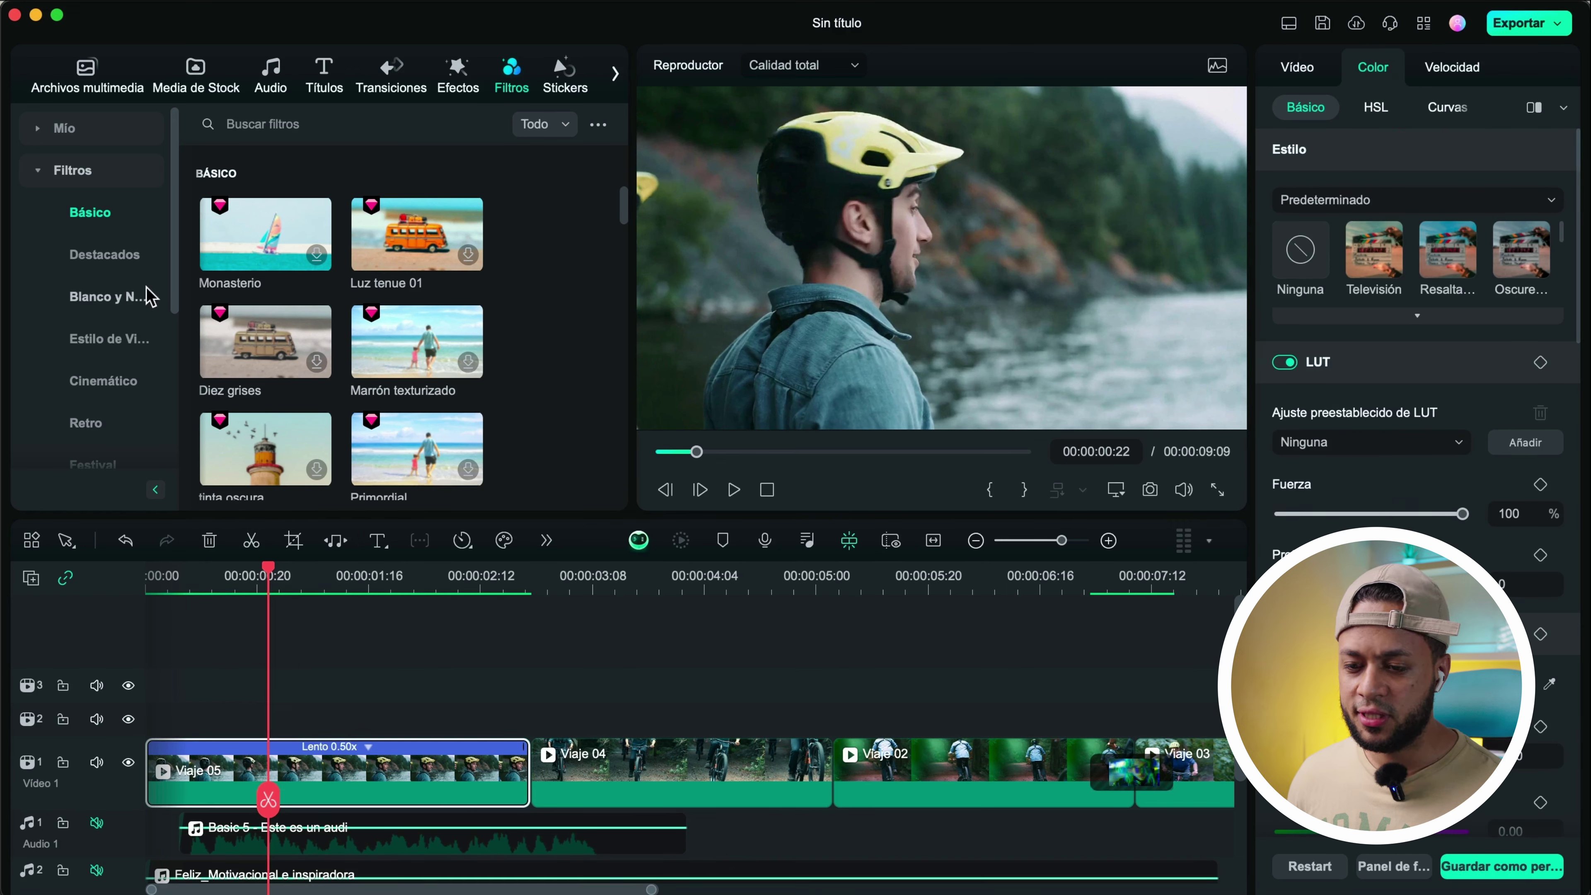
click(102, 257)
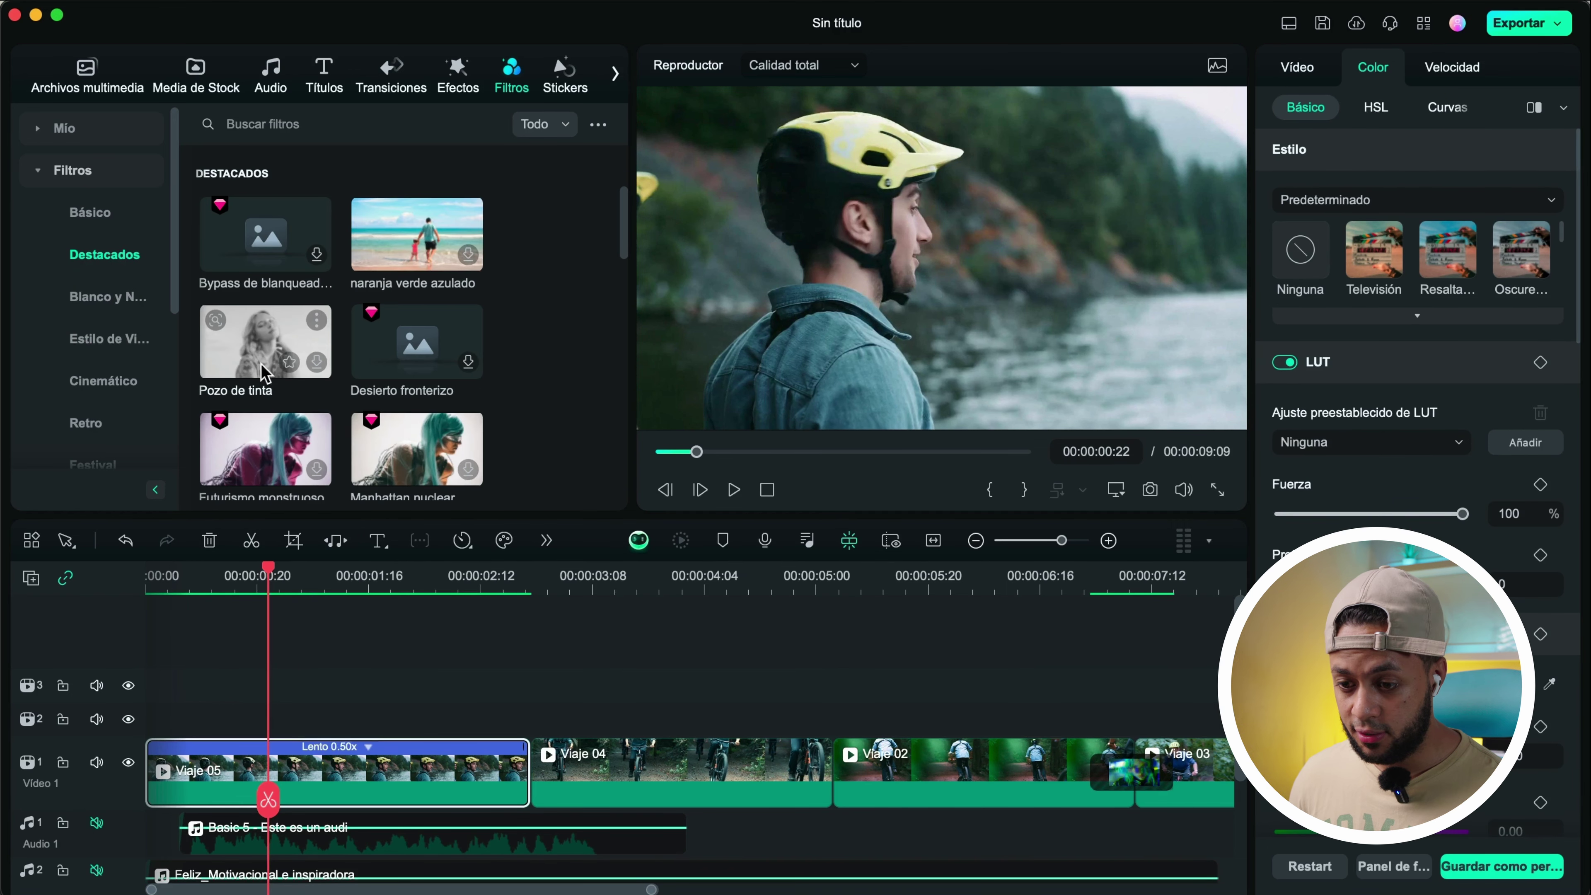
drag(311, 346, 210, 711)
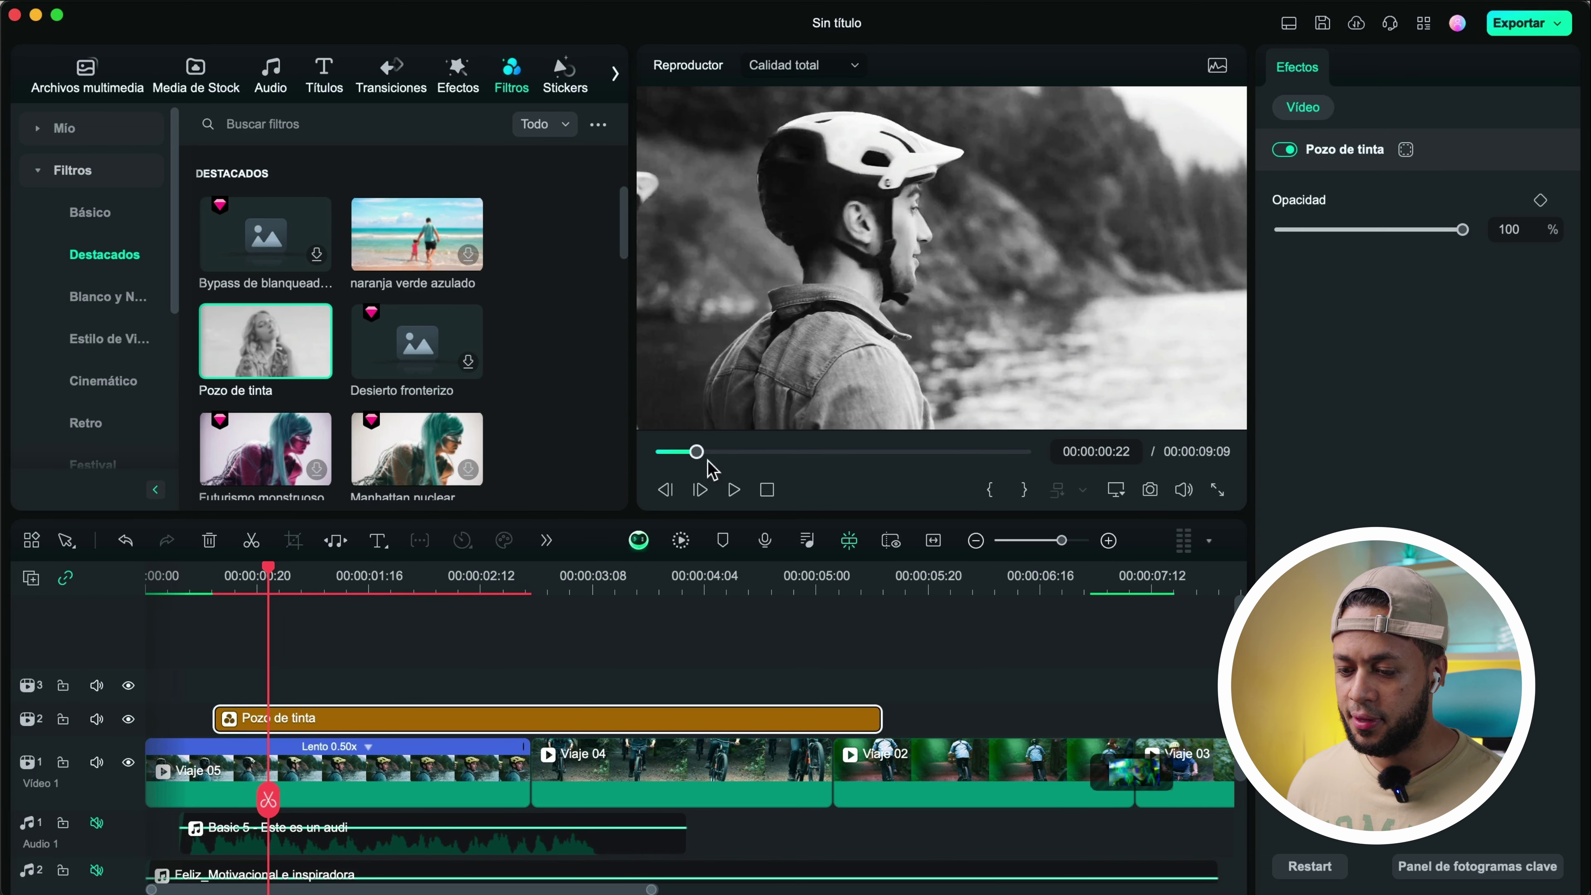
drag(876, 715, 517, 714)
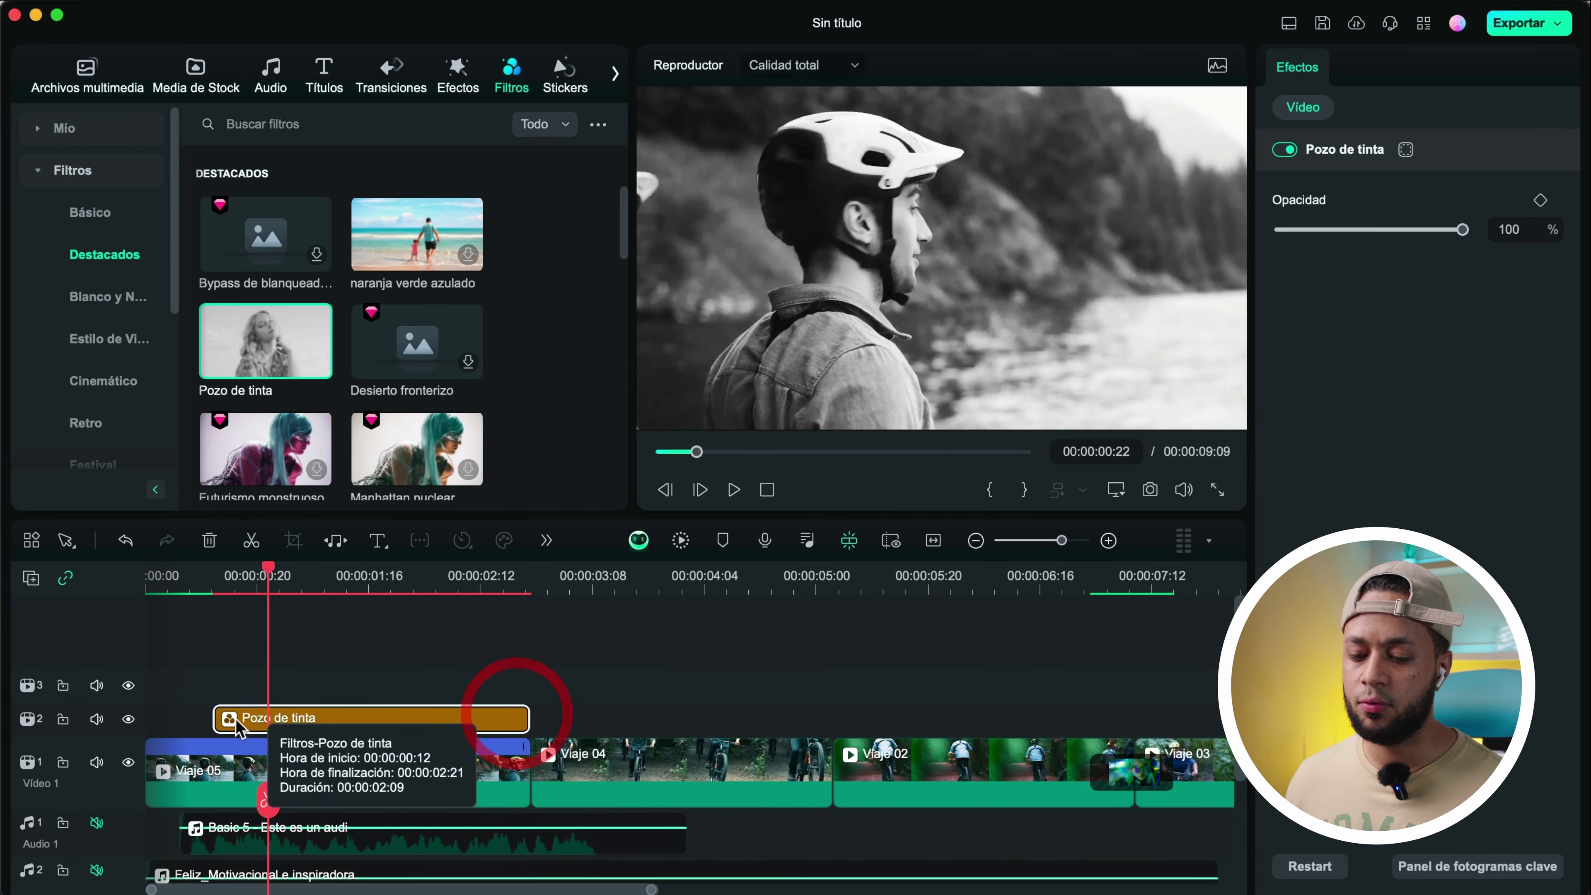
drag(217, 718, 146, 718)
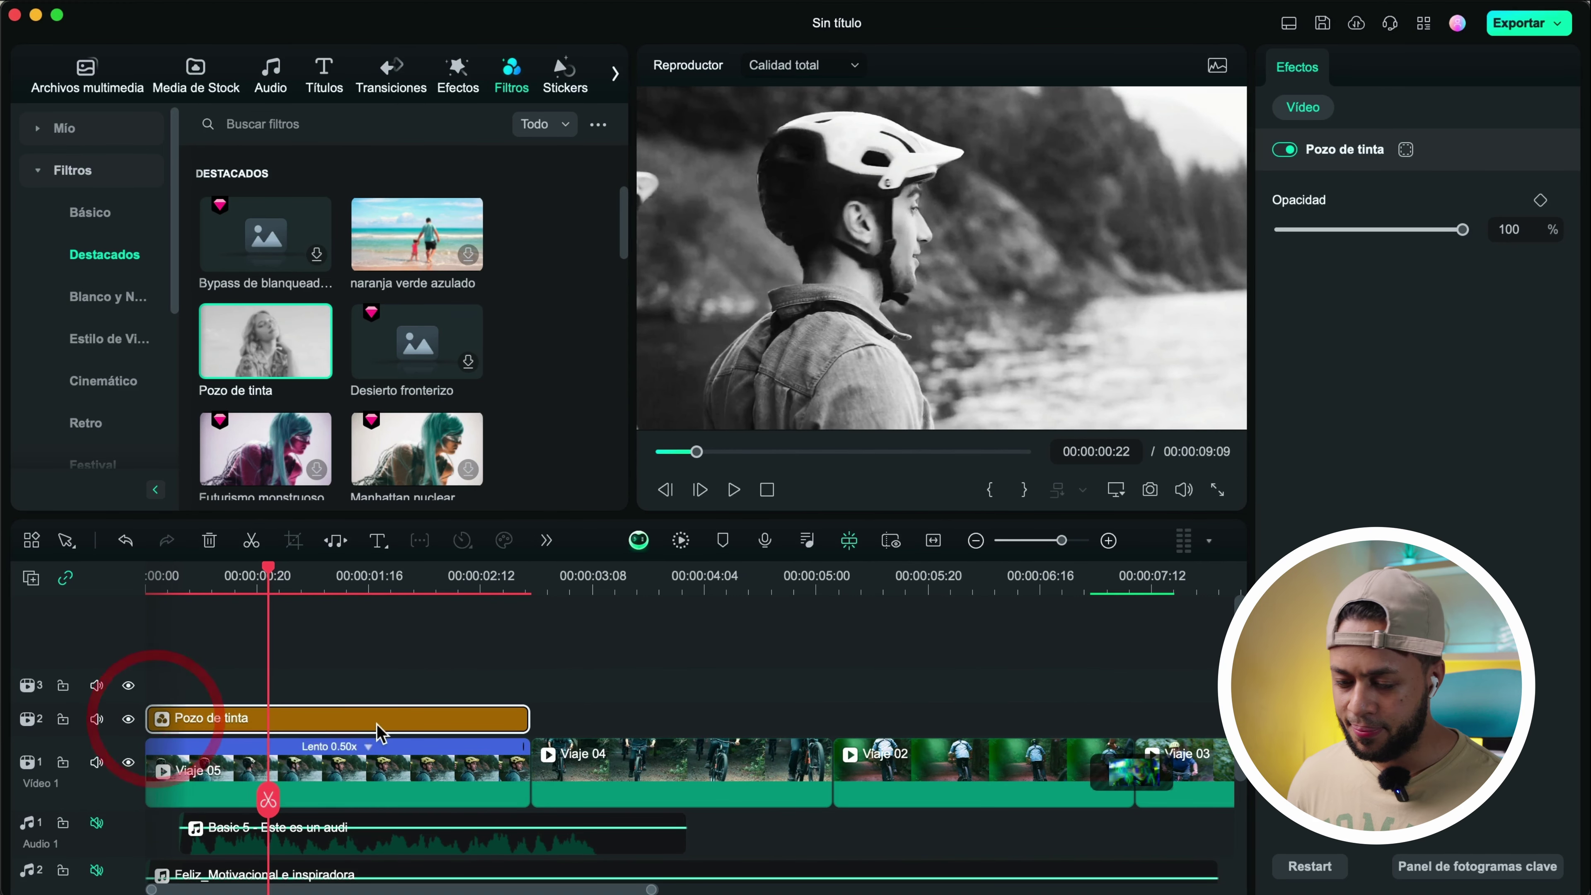
Extend the end of the Pozo de tinta filter past Viaje 05 to cover the start of Viaje 04
key(super+equal)
drag(438, 652, 598, 663)
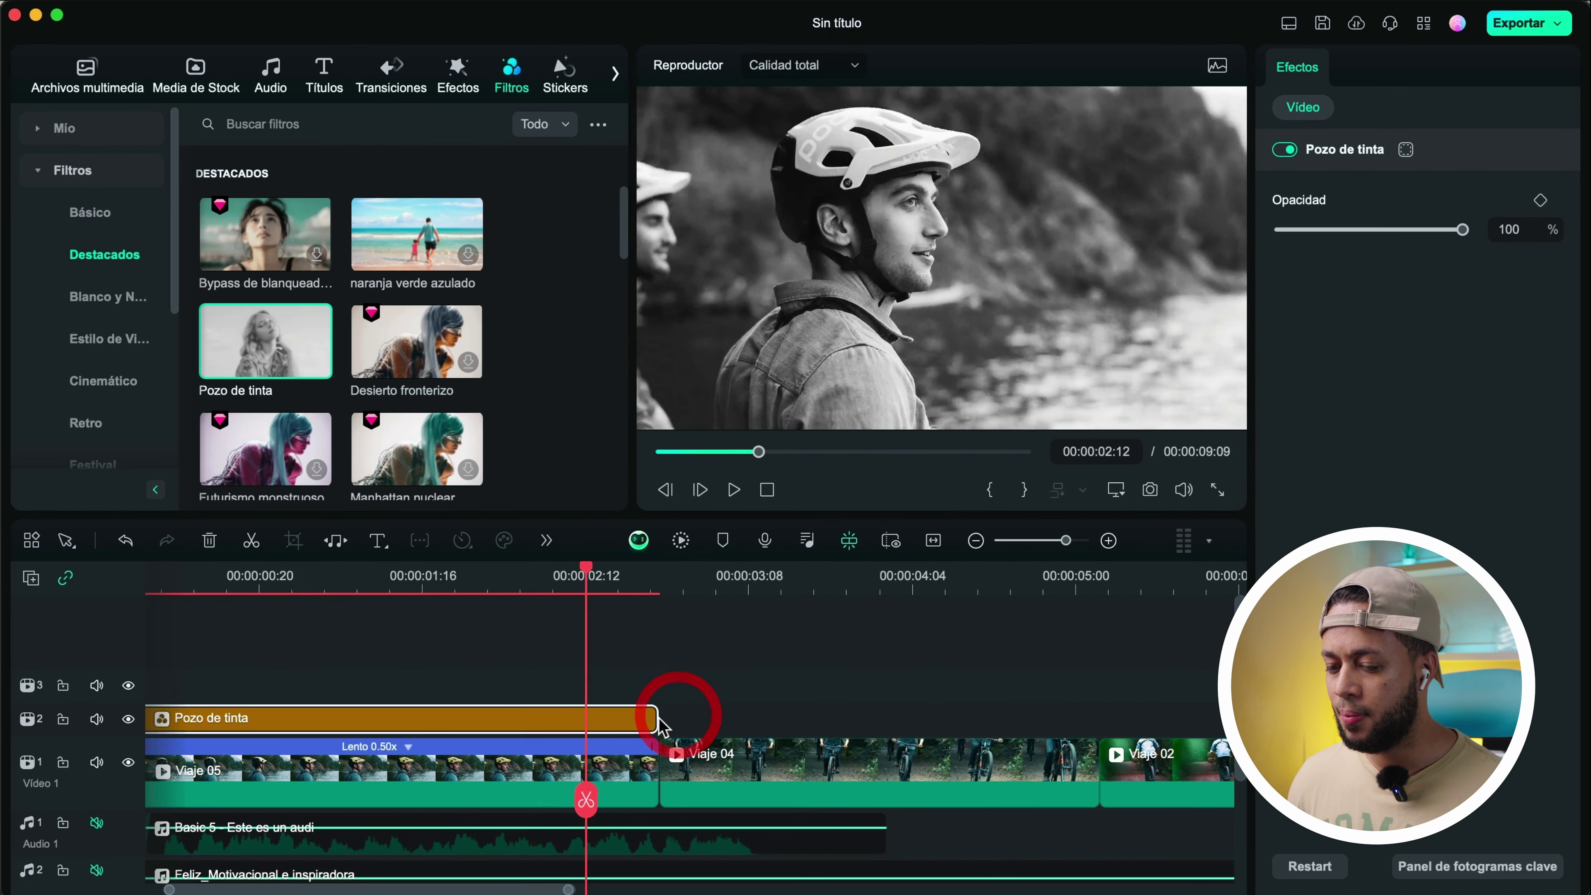
drag(657, 717, 812, 718)
Add the Like & Comment sticker from Redes sociales above Viaje 04 at 00:00:03:20 and play it back
drag(588, 569, 837, 573)
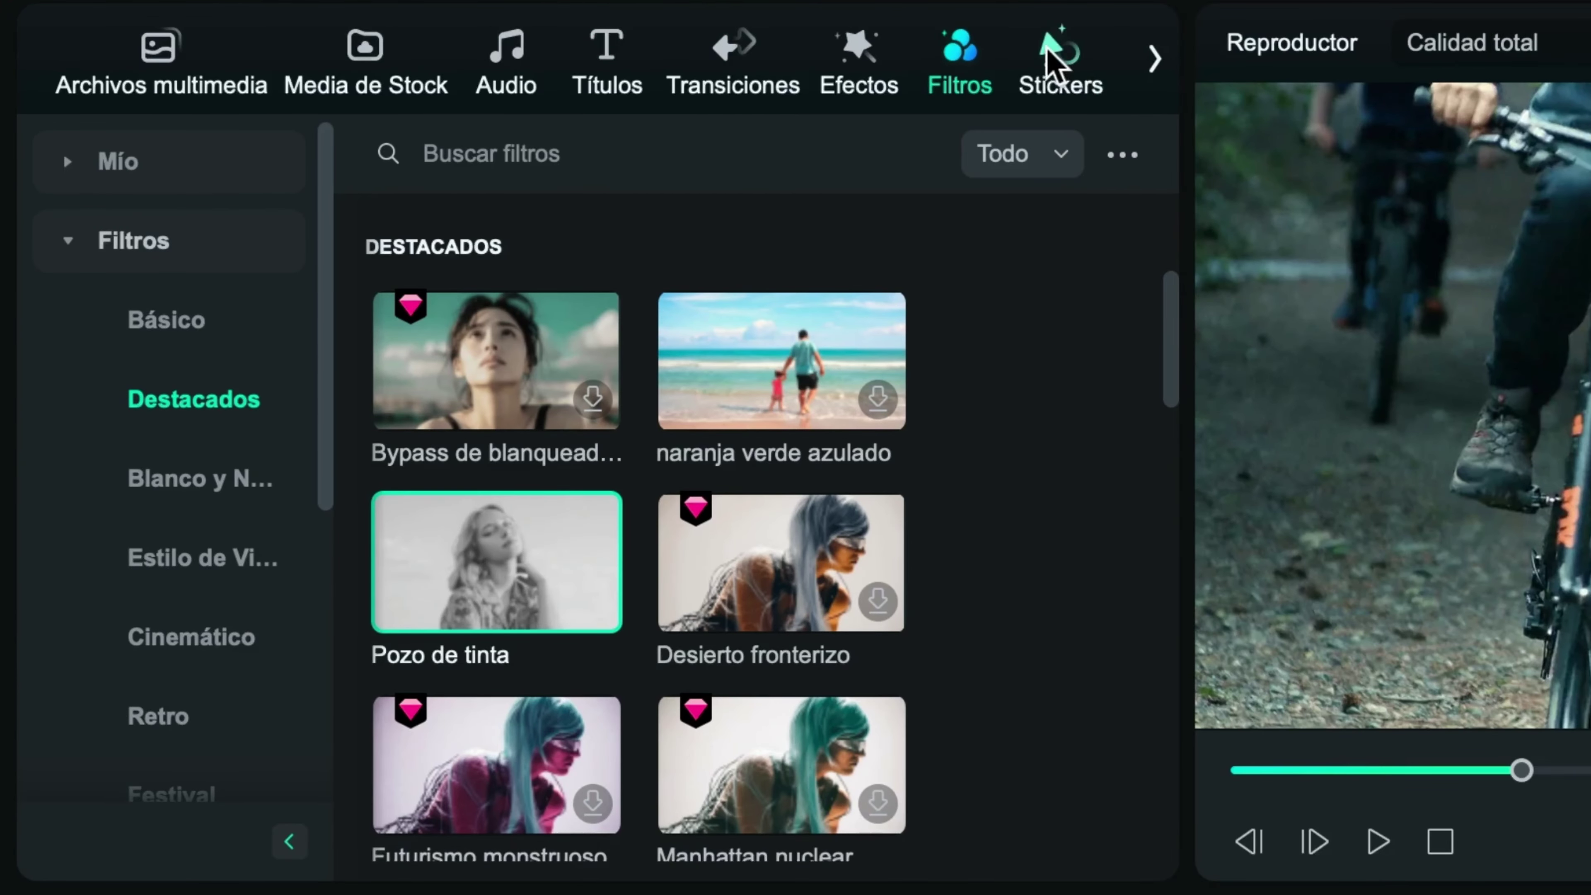
click(1052, 56)
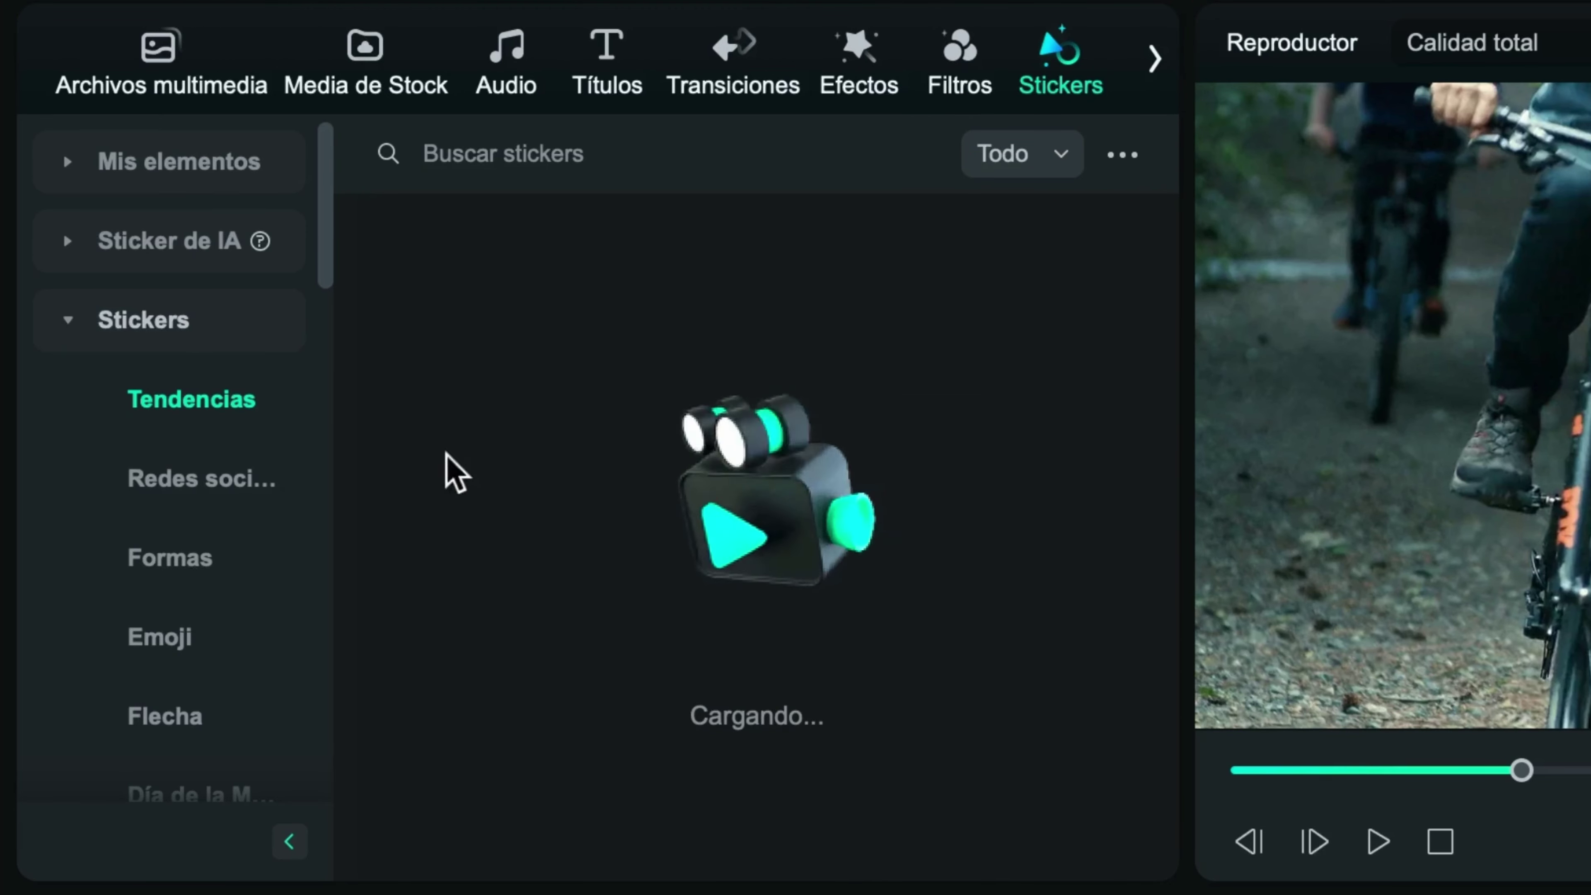
click(177, 495)
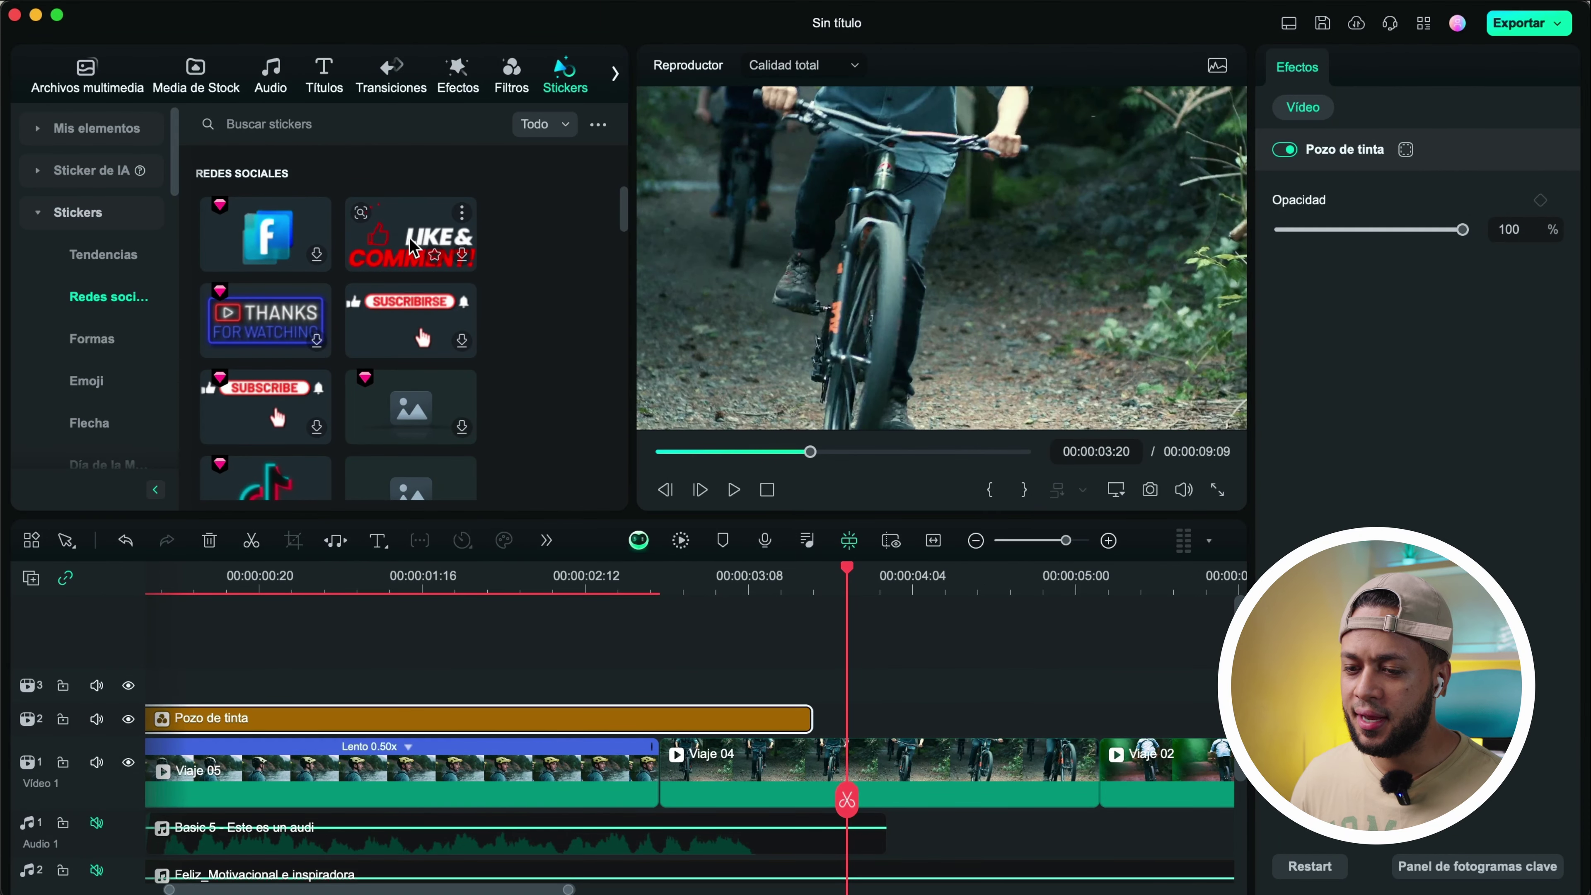
drag(414, 248, 891, 717)
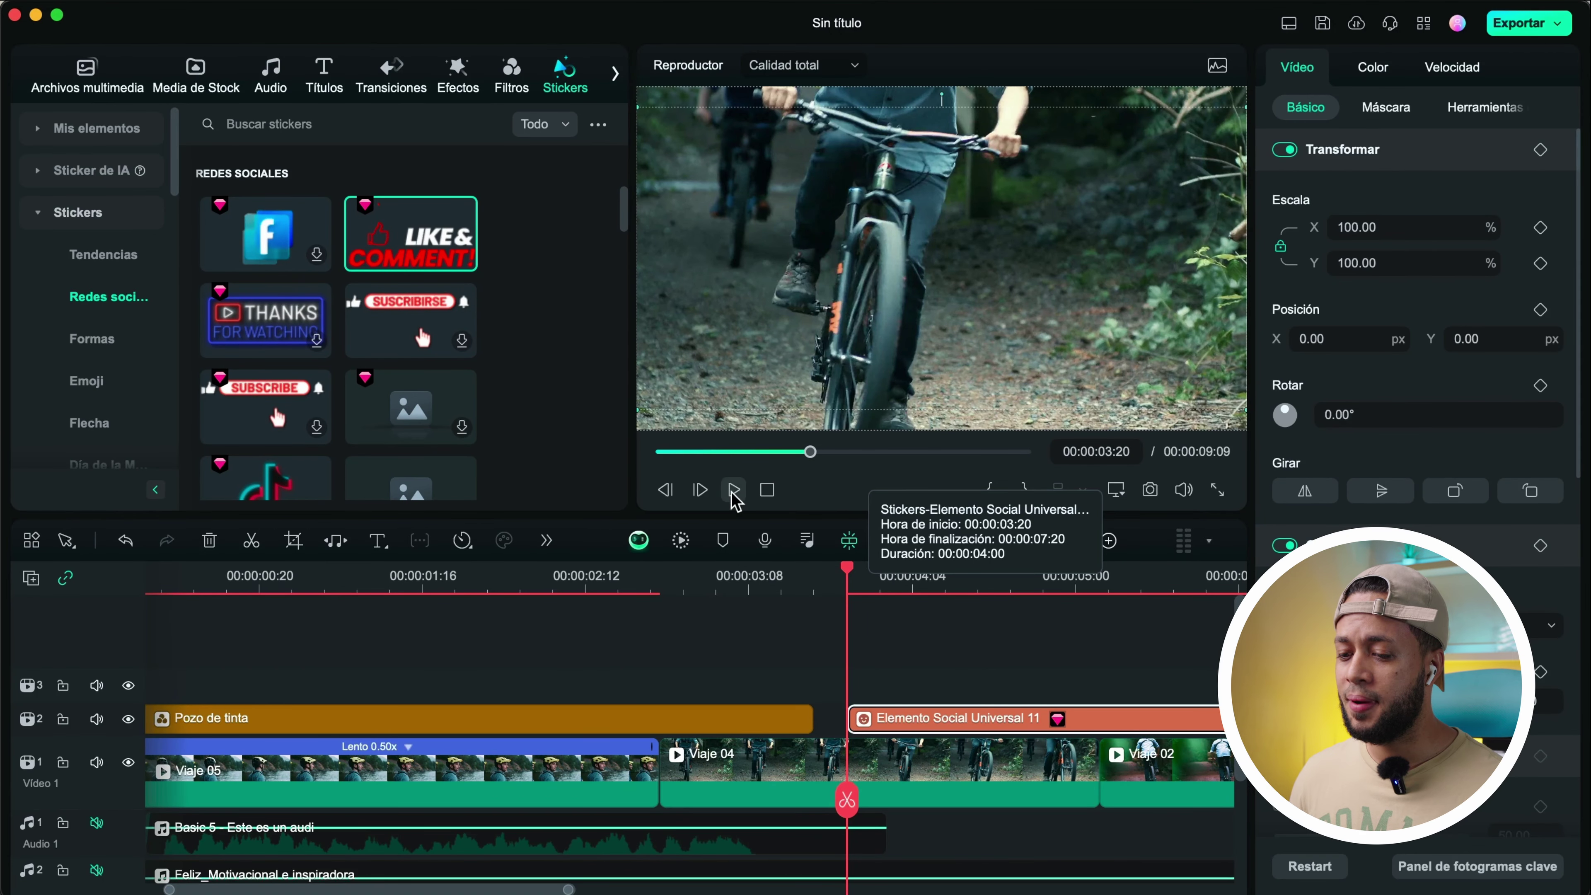
click(734, 490)
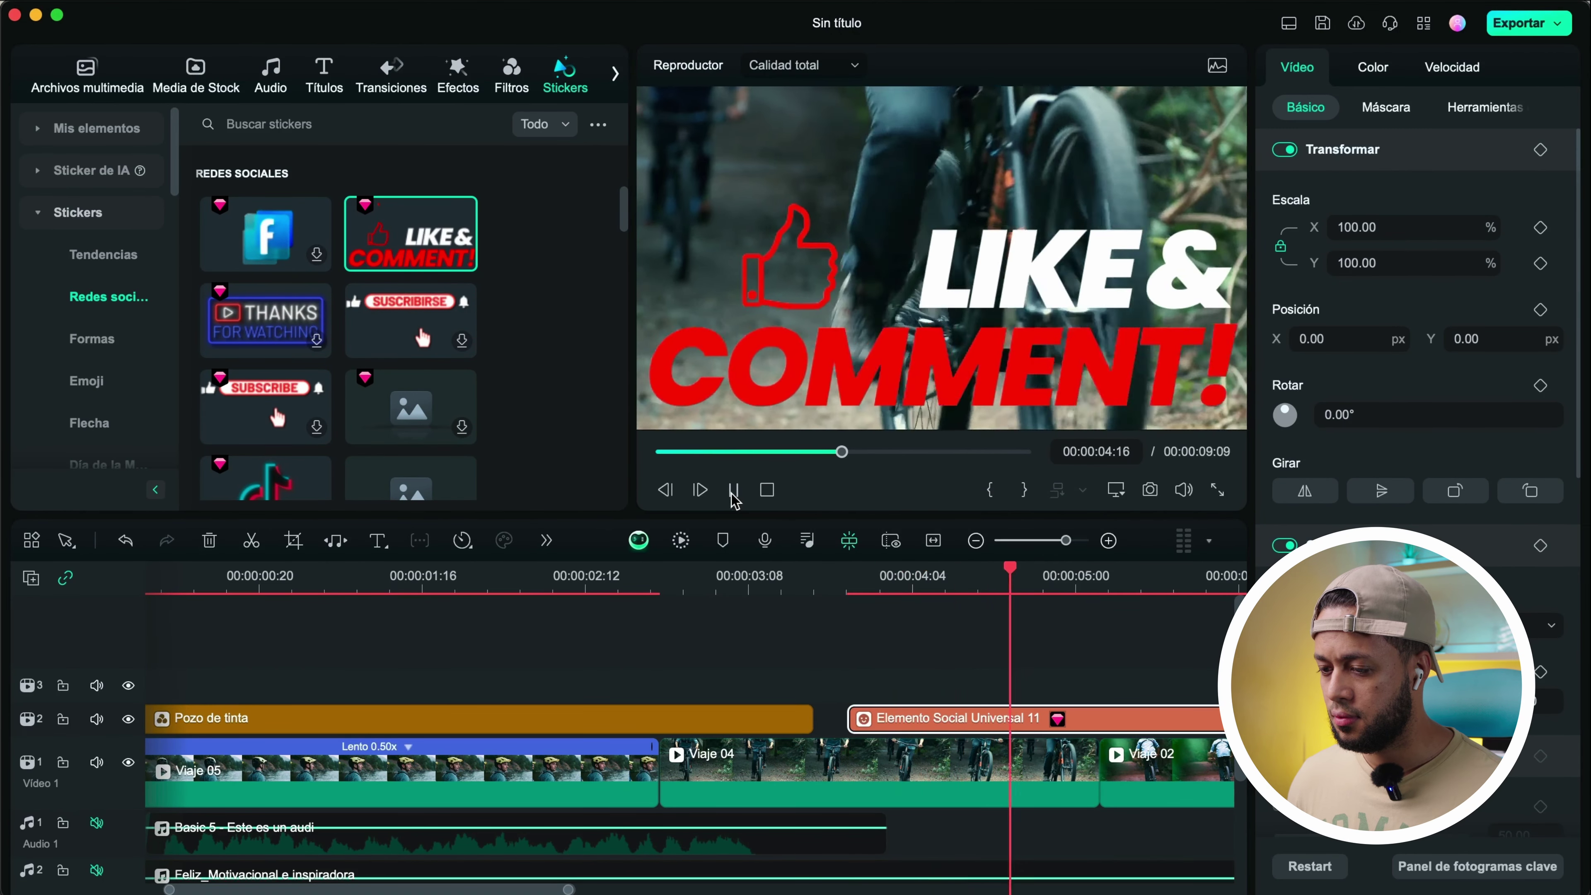
click(733, 489)
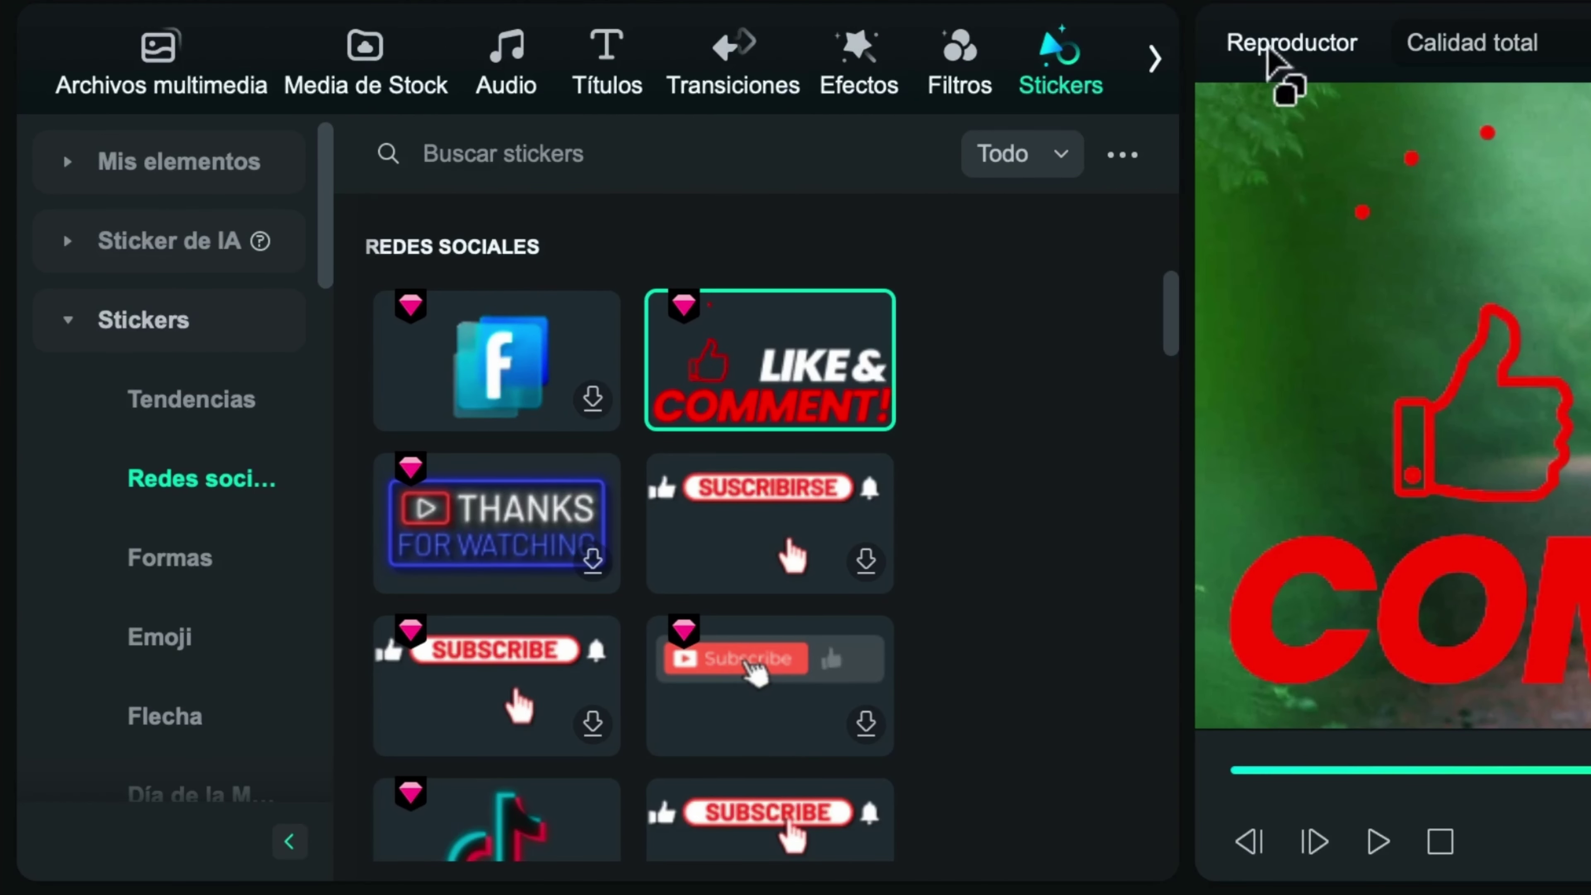
Try the Cumbre de Negocios template from Tendencias right after the sticker on the second video track and play it back
click(1155, 60)
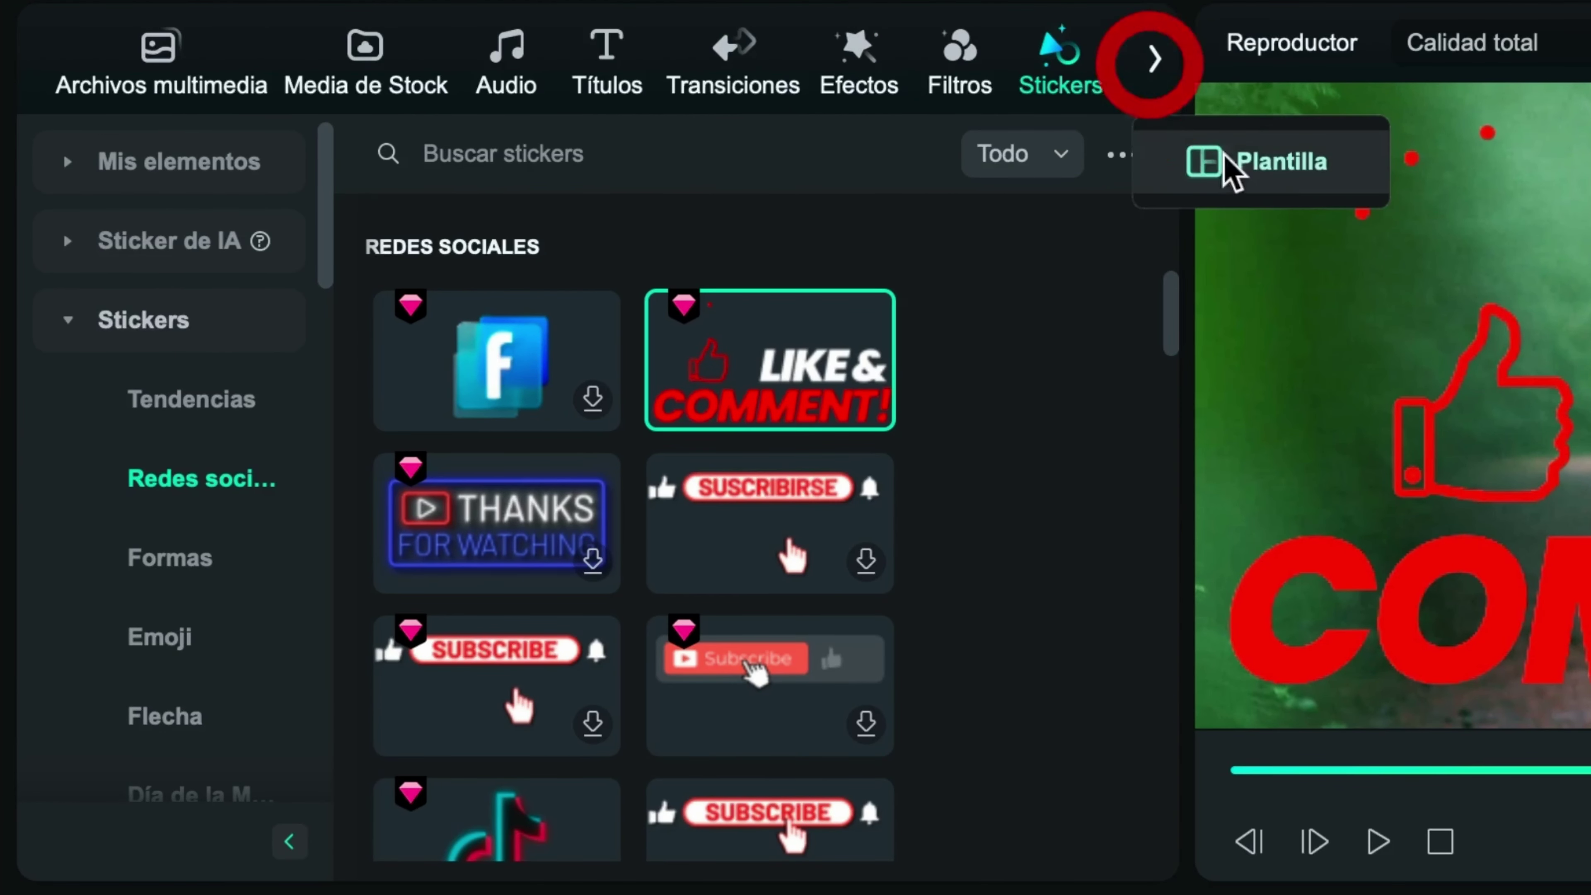
click(1275, 177)
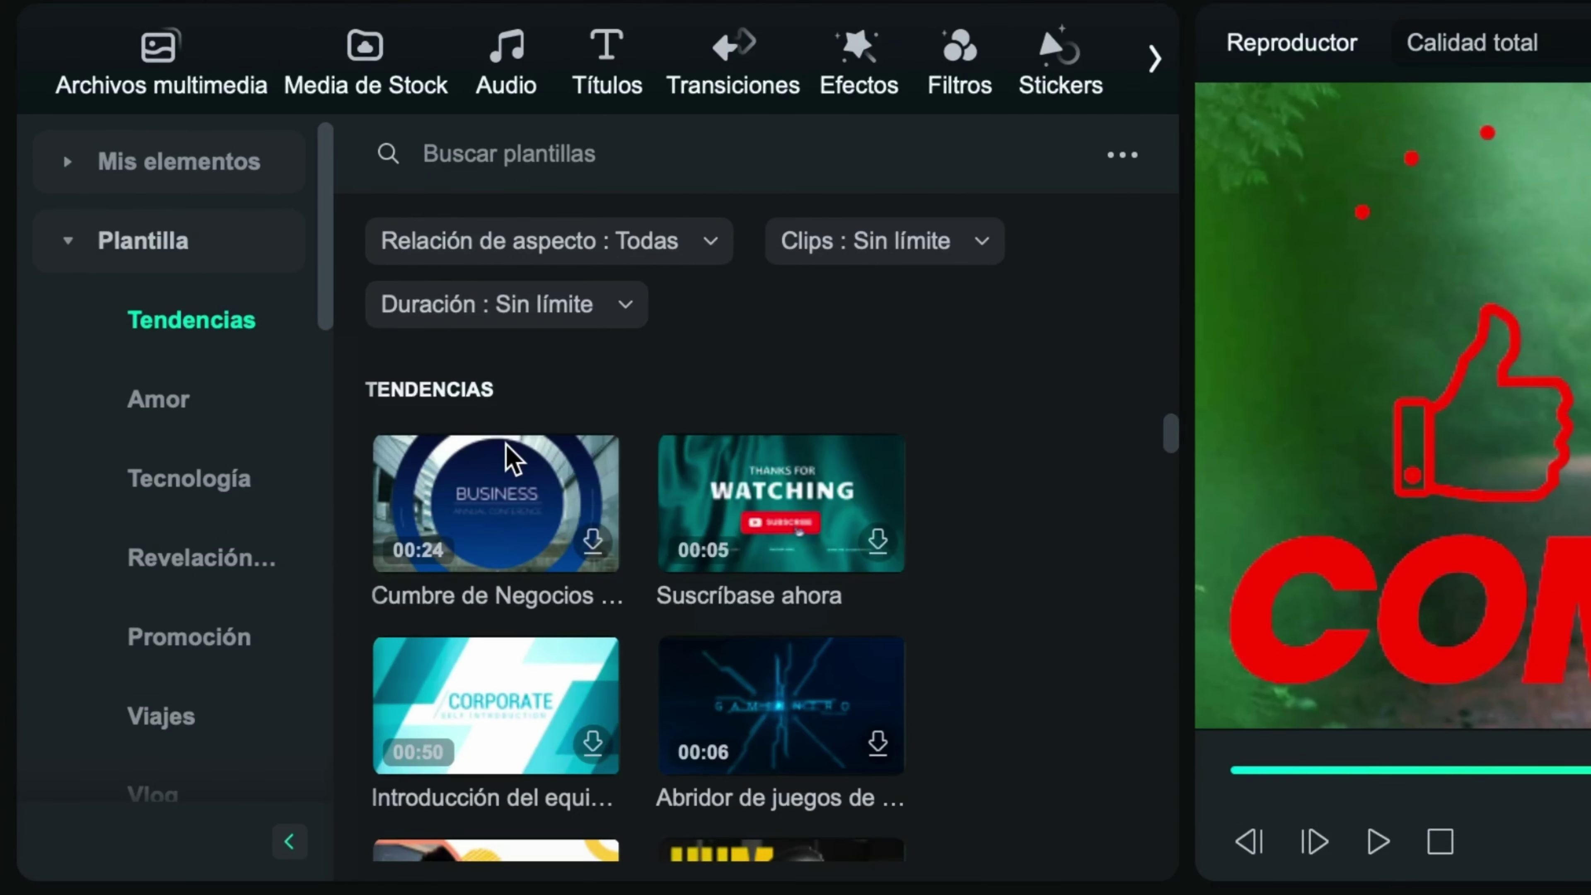
drag(455, 540, 1590, 894)
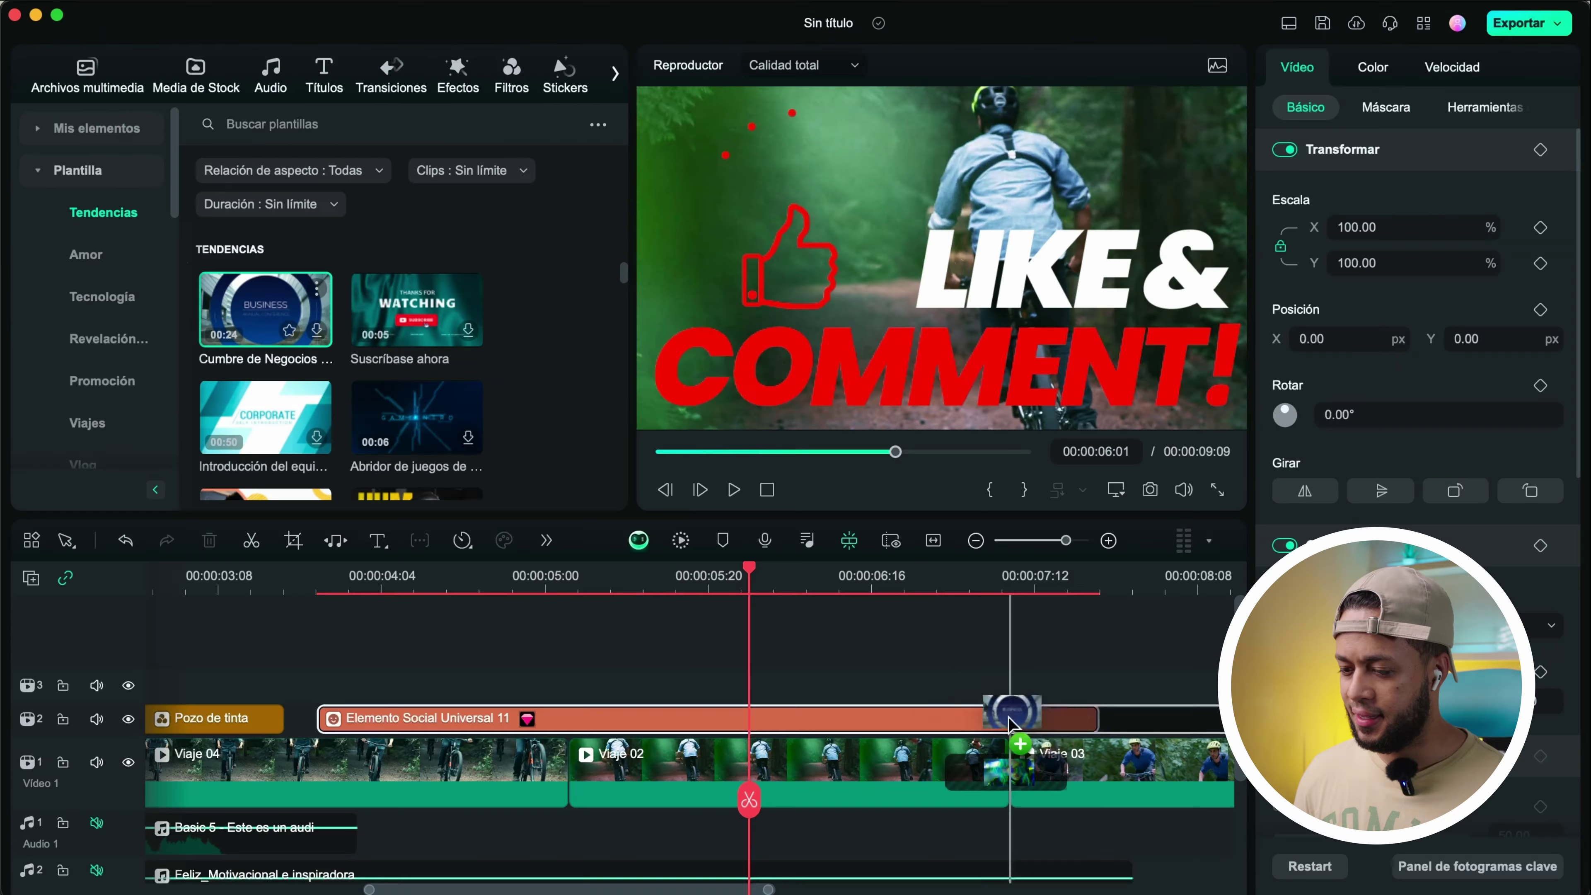
drag(1009, 722, 1106, 714)
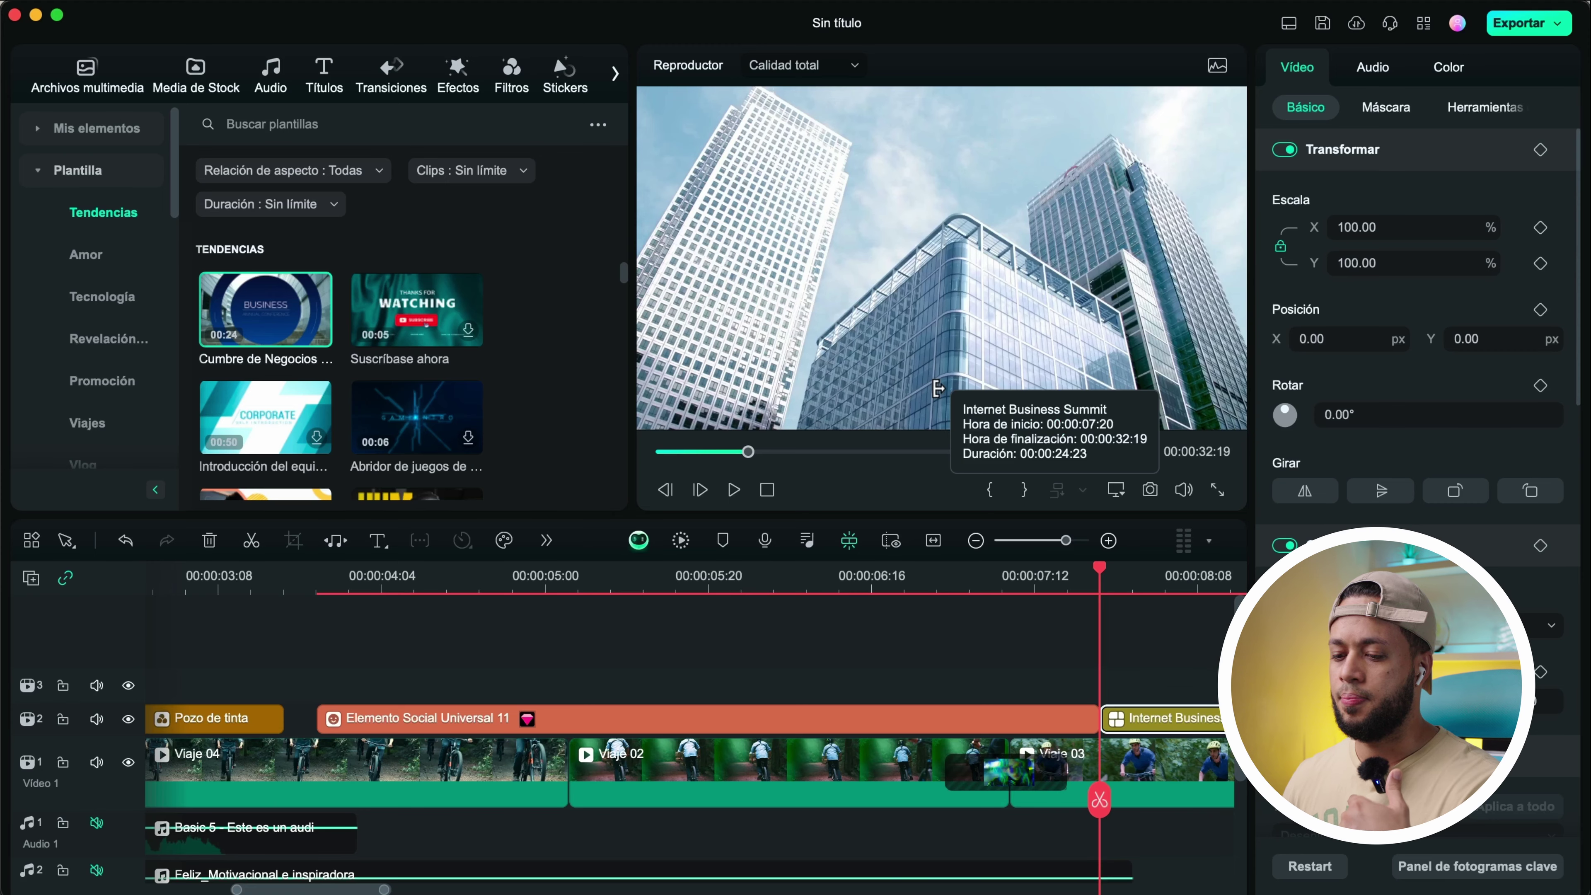
click(734, 489)
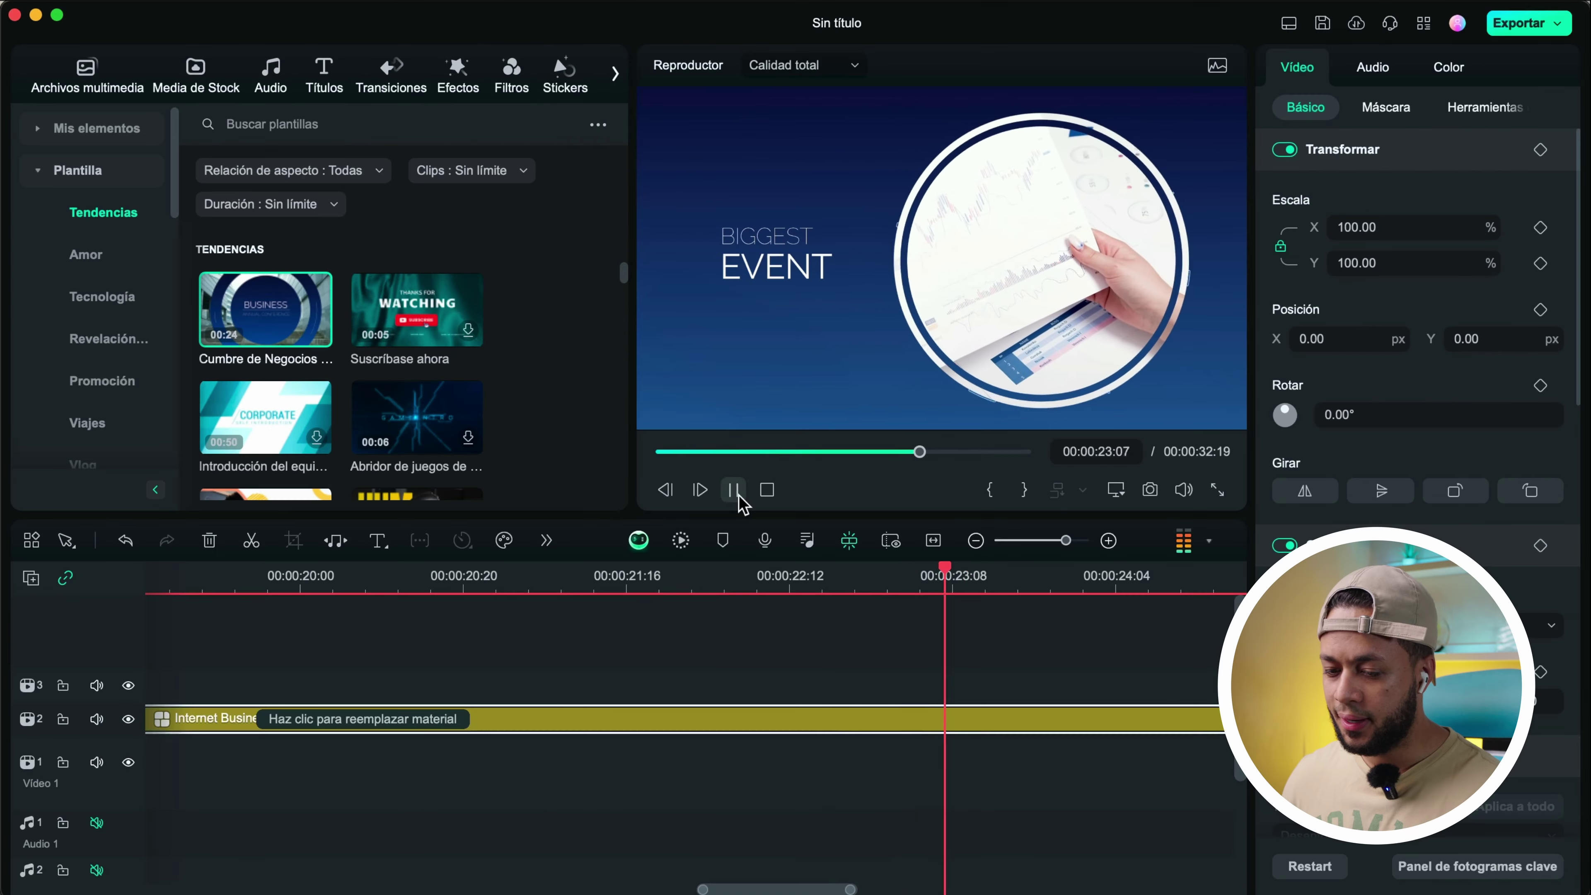
click(531, 826)
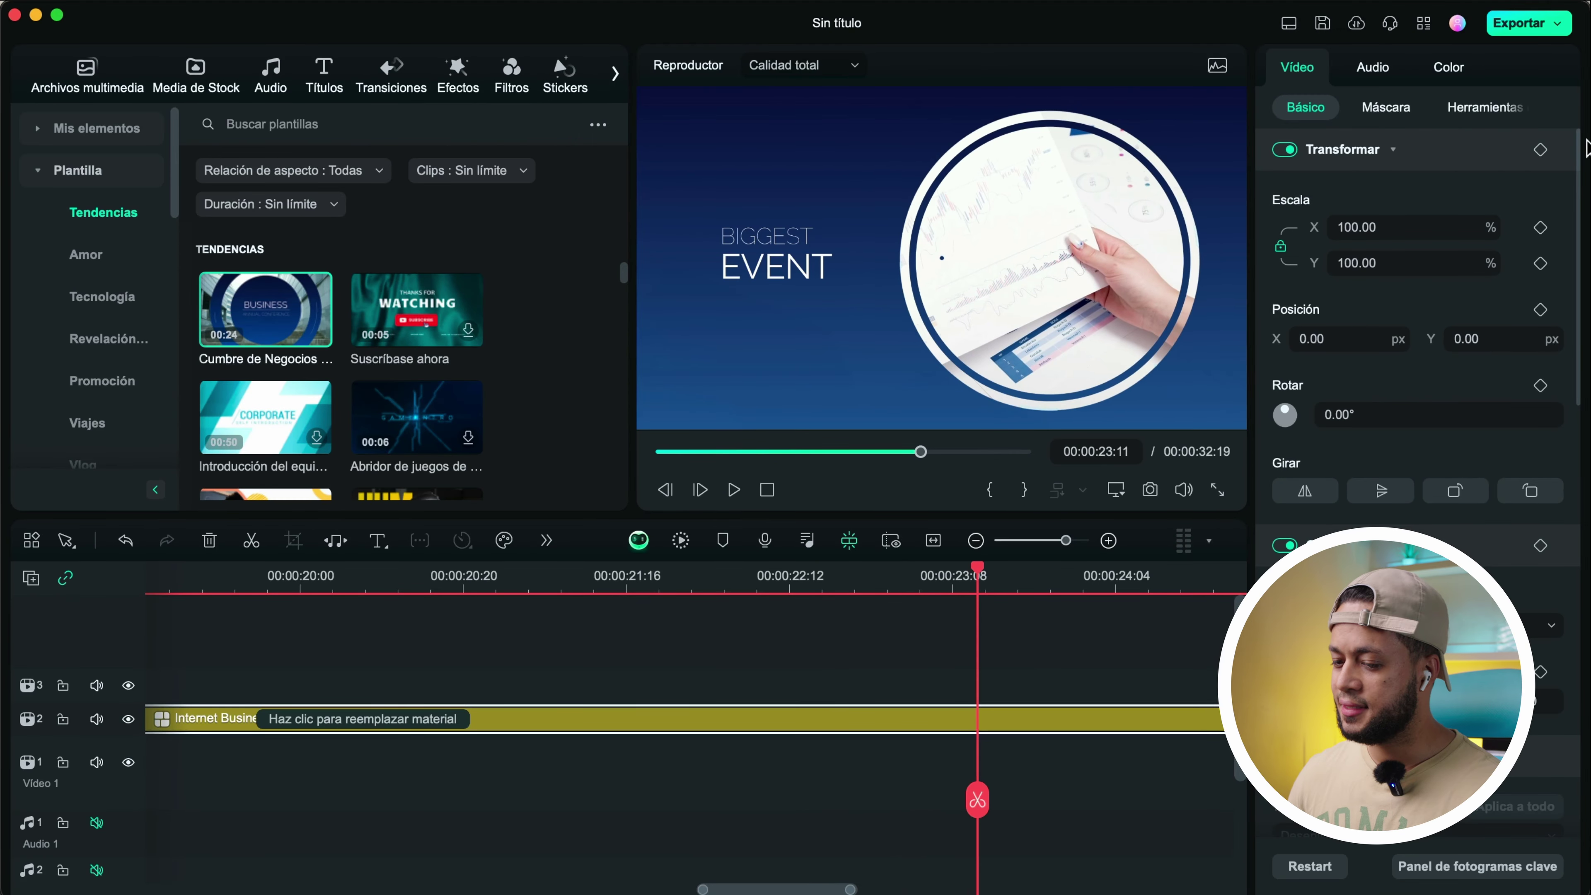
Examine the template's media replacement window and the file browser of its first 5.71 s slot without importing anything
click(404, 720)
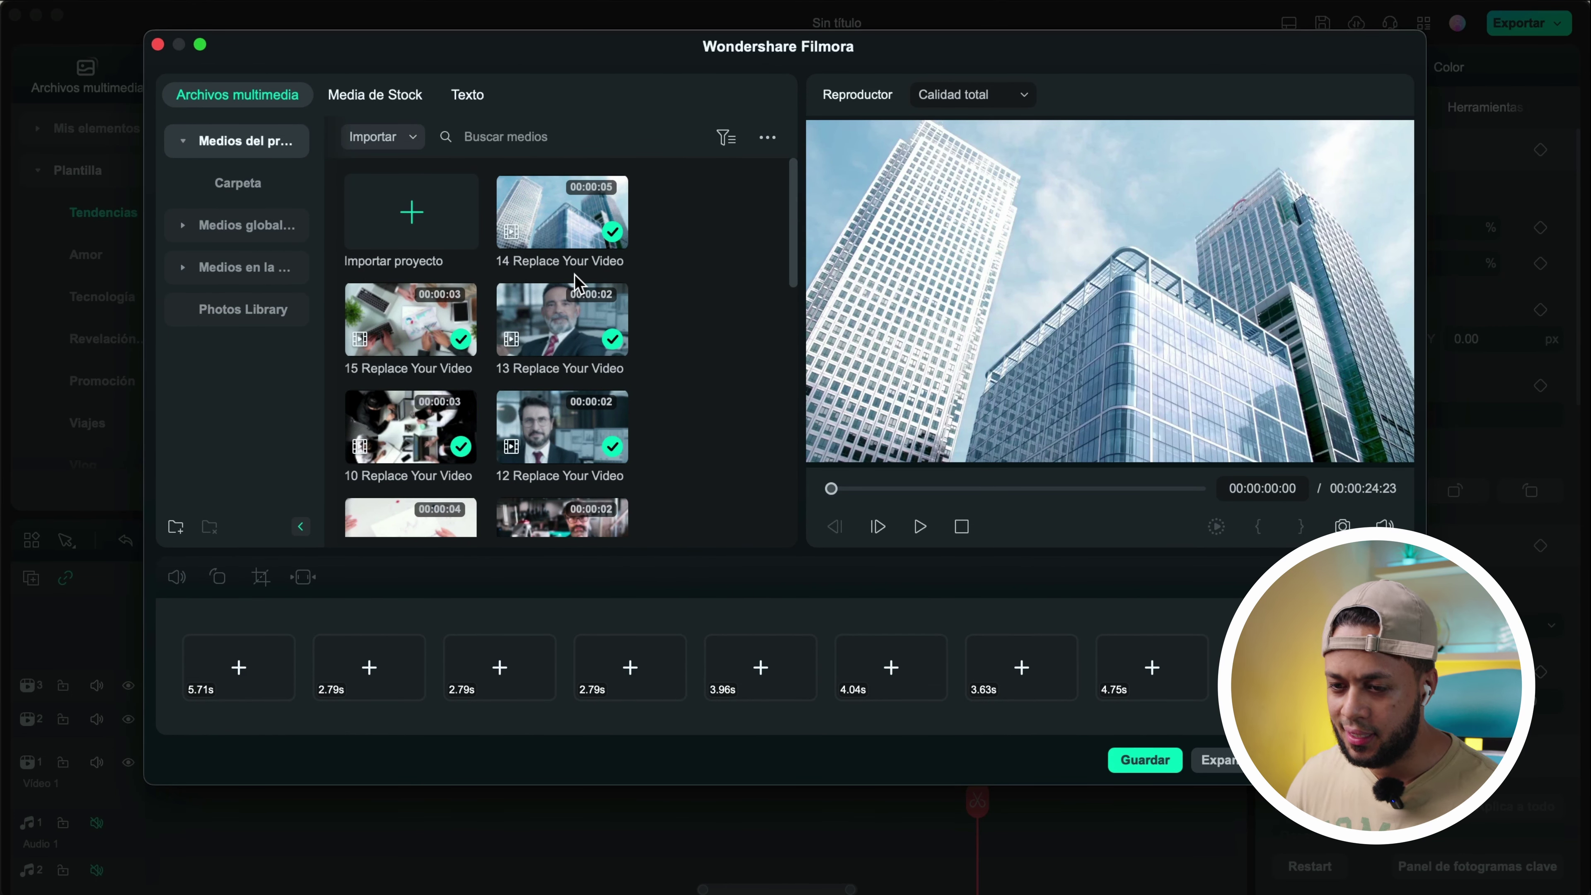
click(262, 677)
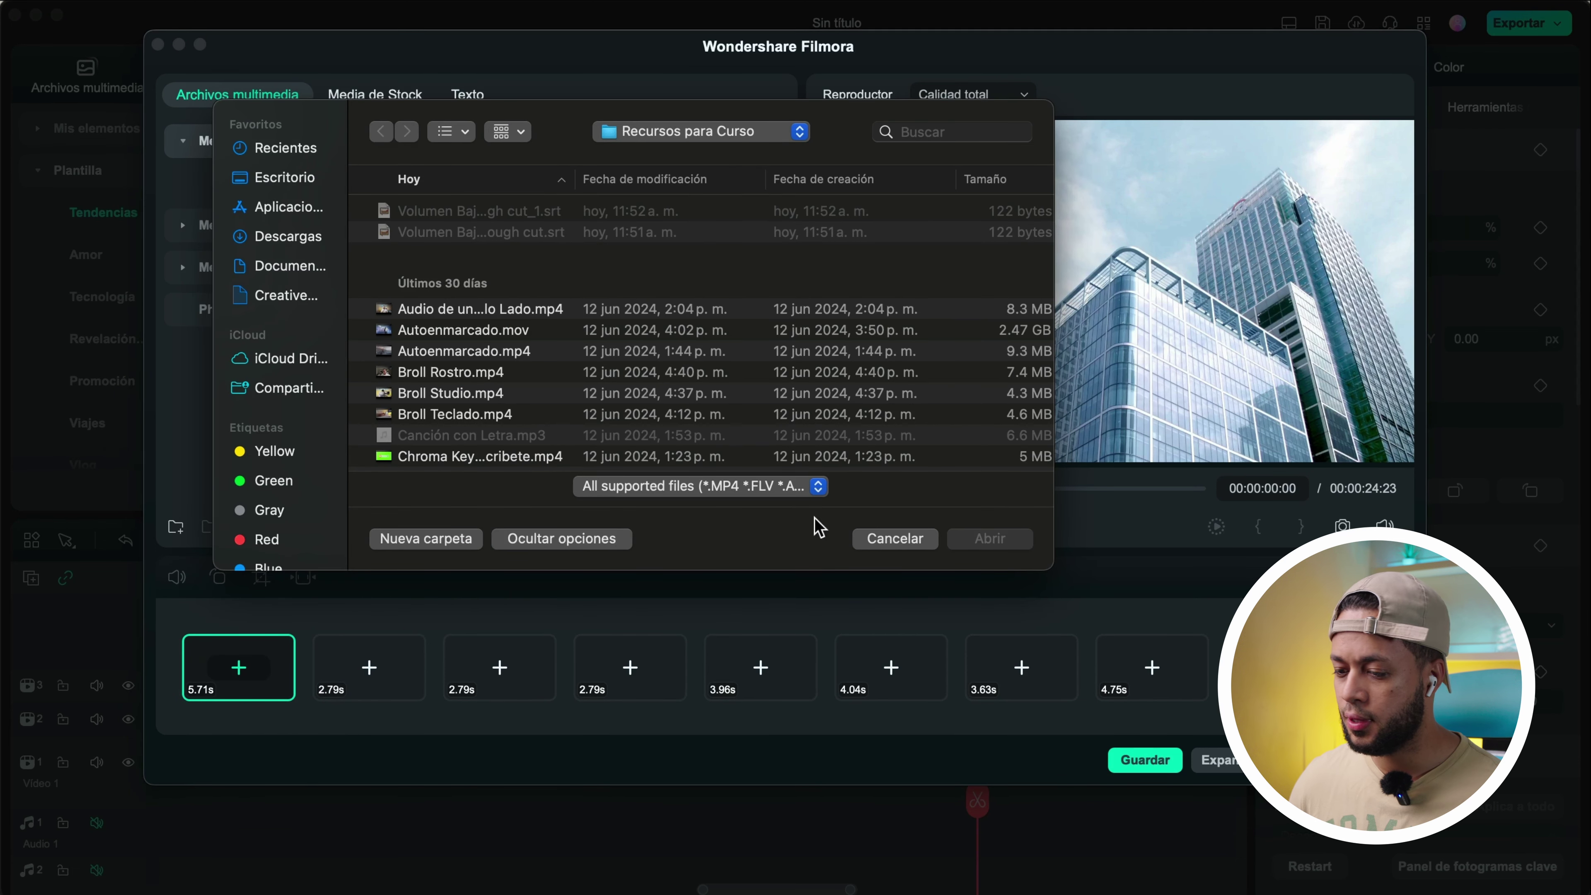
click(895, 538)
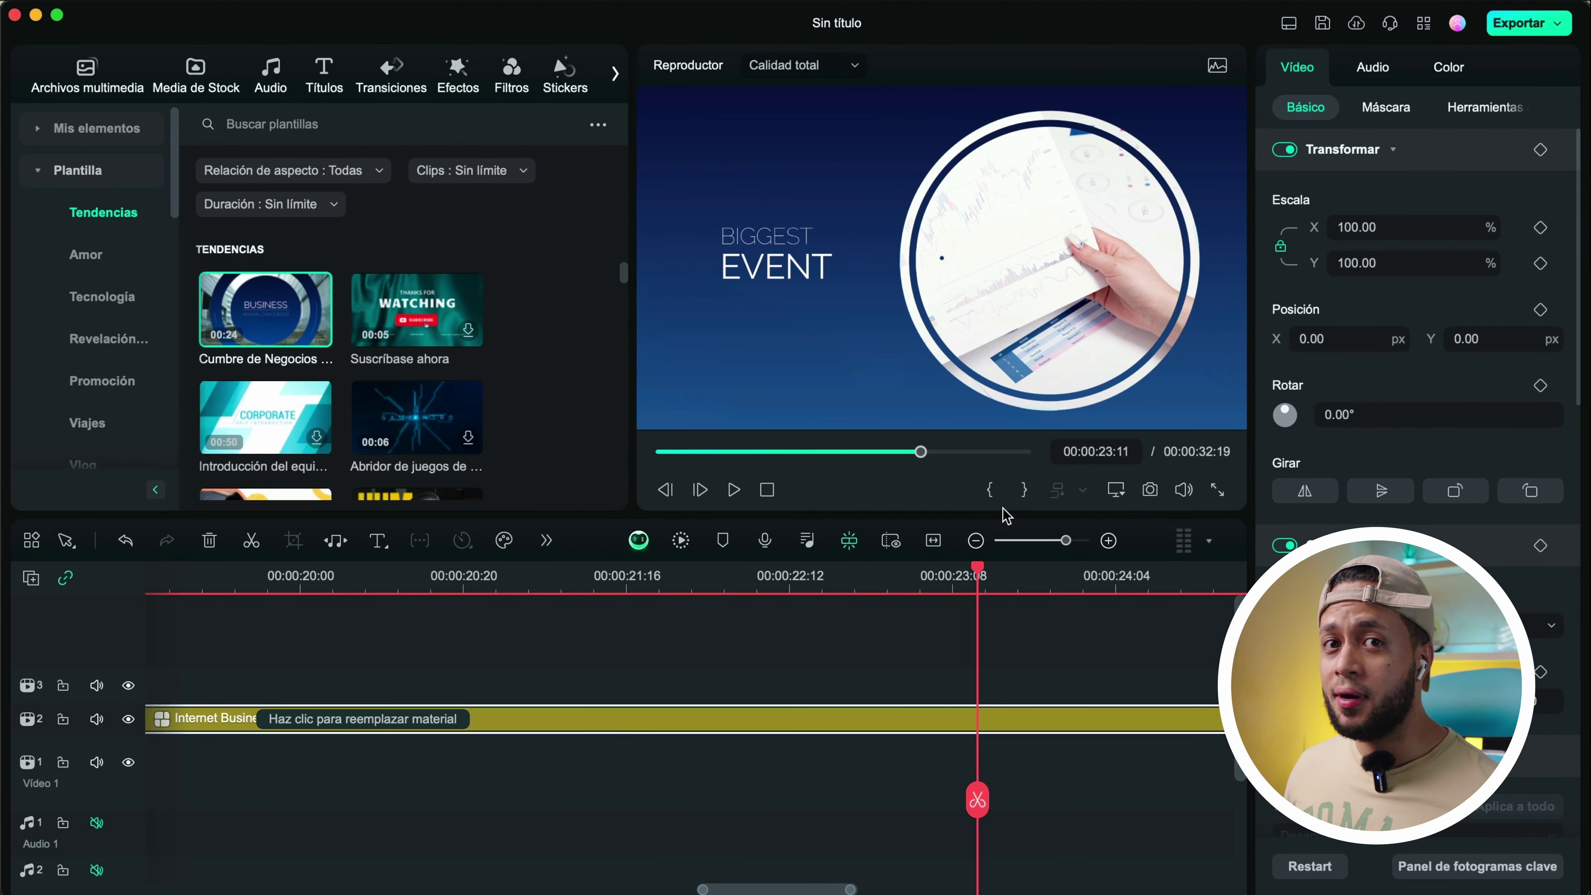
Delete the business template and clear all remaining clips, filters, stickers and audio from the timeline
drag(755, 656, 858, 742)
key(BackSpace)
scroll(589, 739, up, 5)
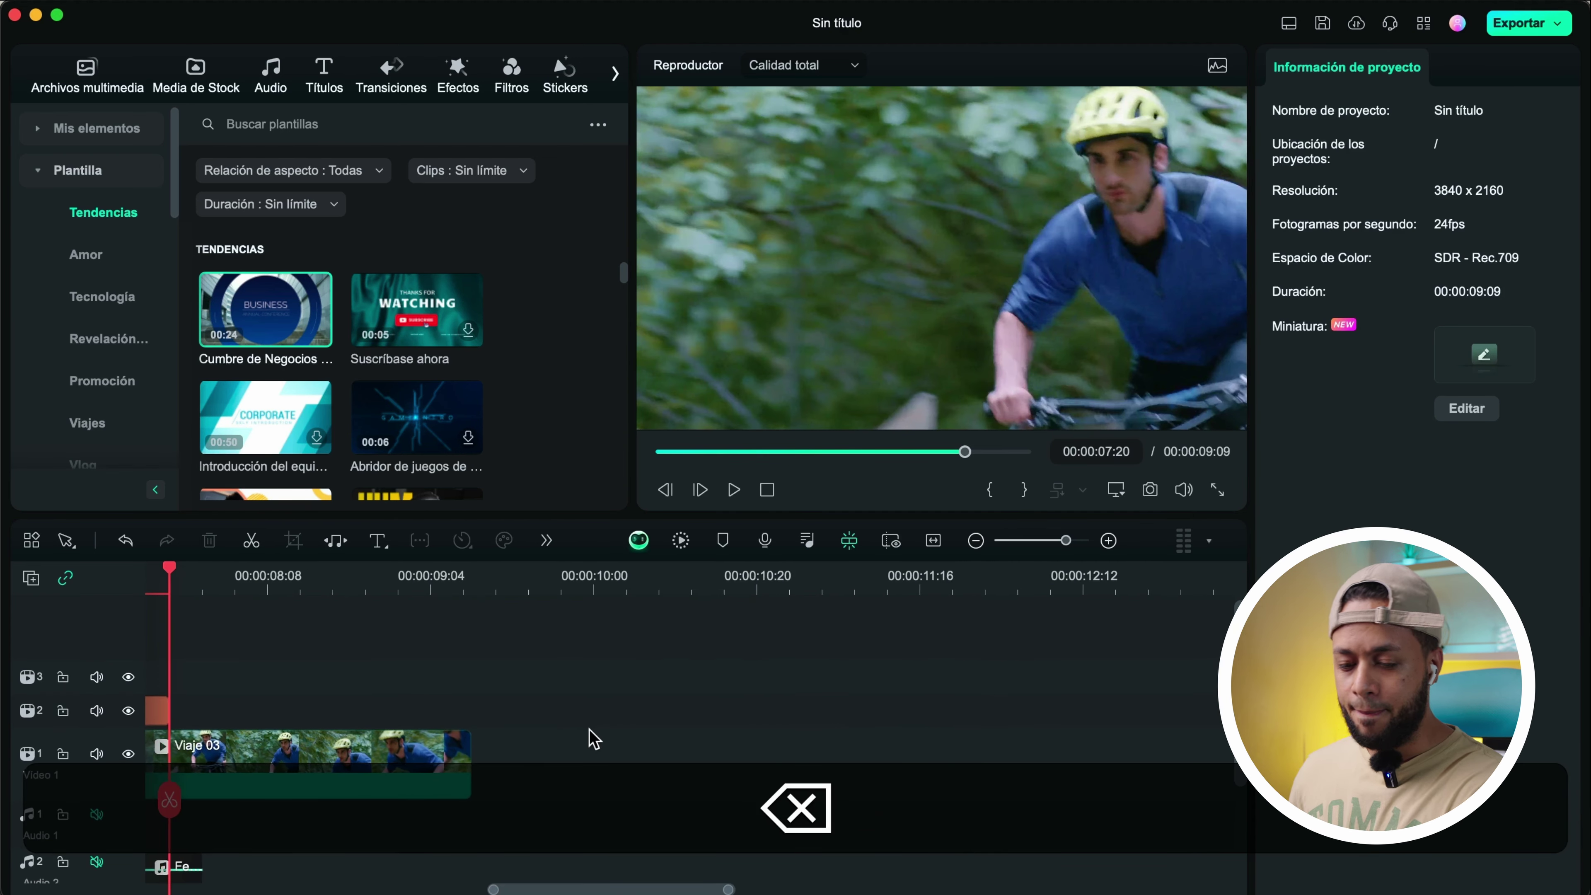
key(shift+z)
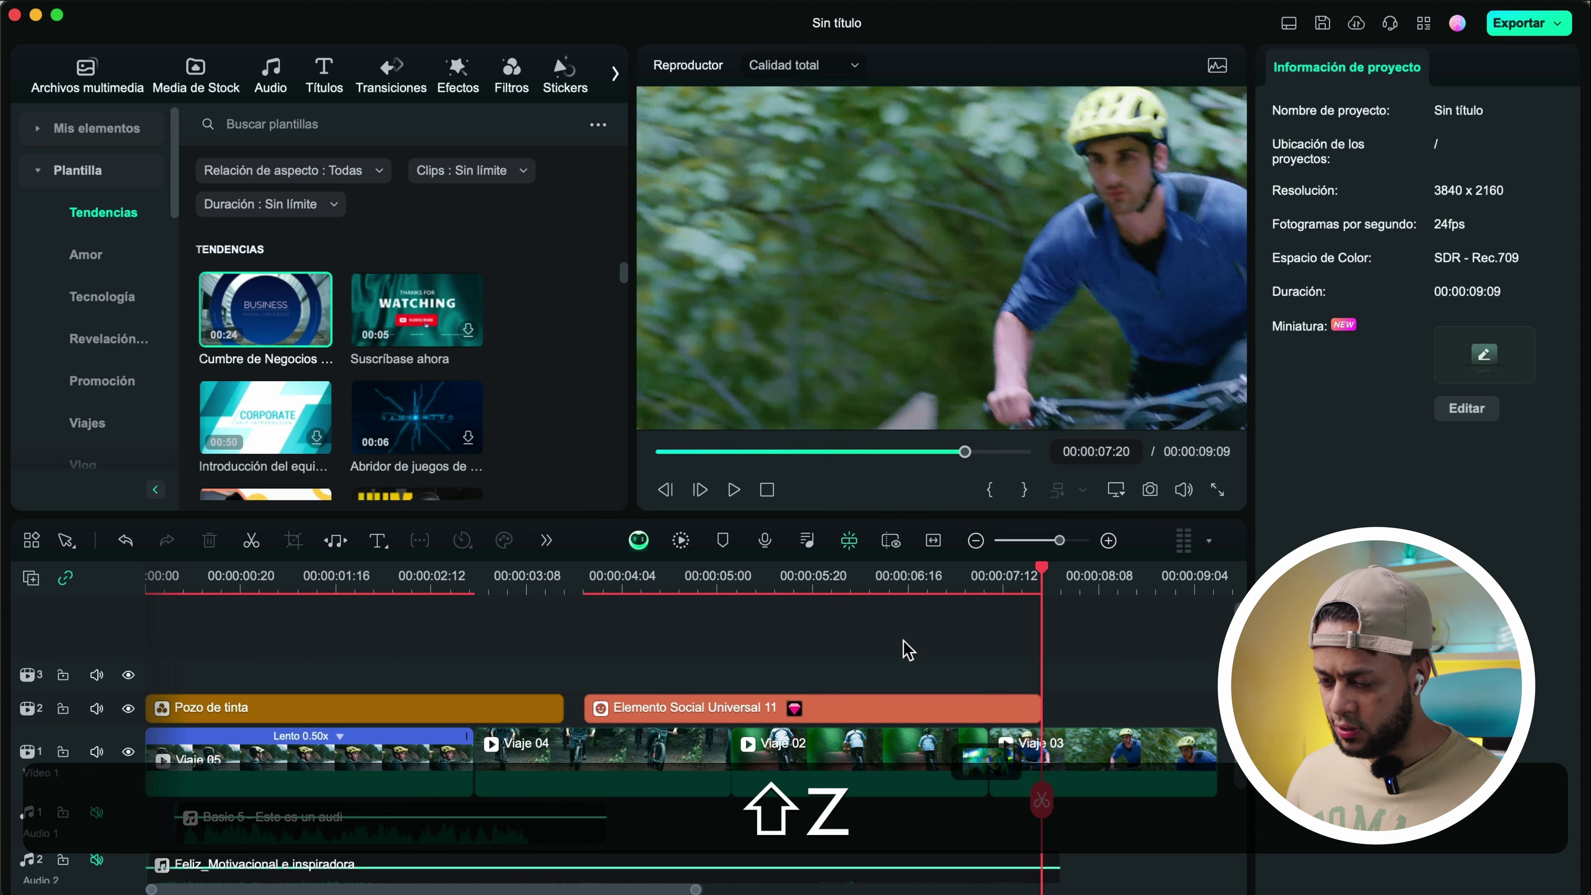
drag(1146, 626, 309, 852)
key(BackSpace)
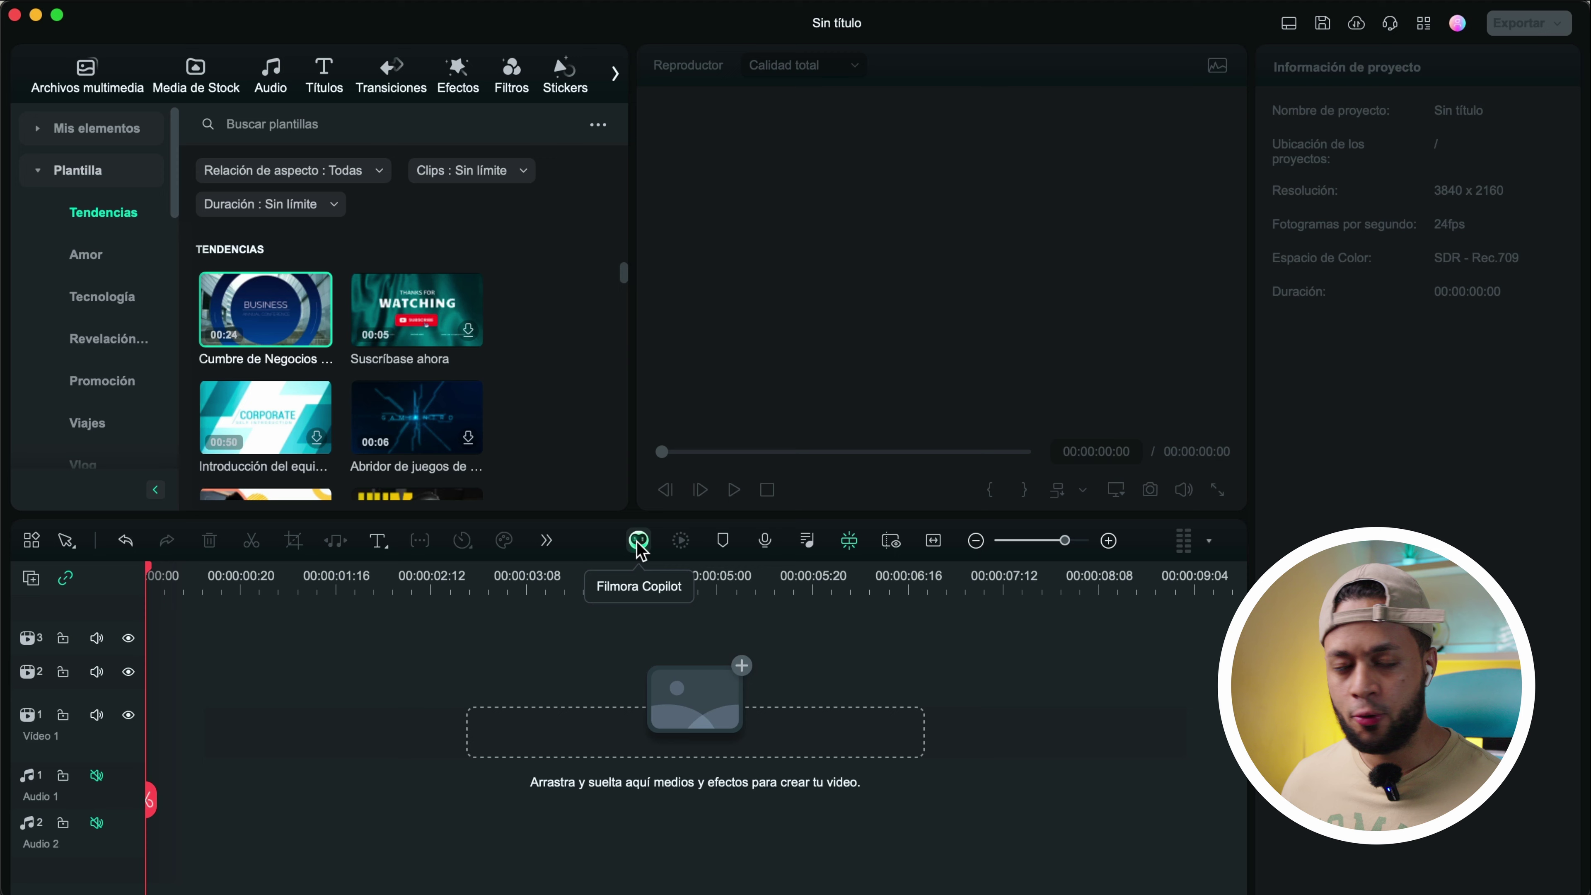
Ask Filmora Copilot "Quiero un titulo deportivo"
click(639, 540)
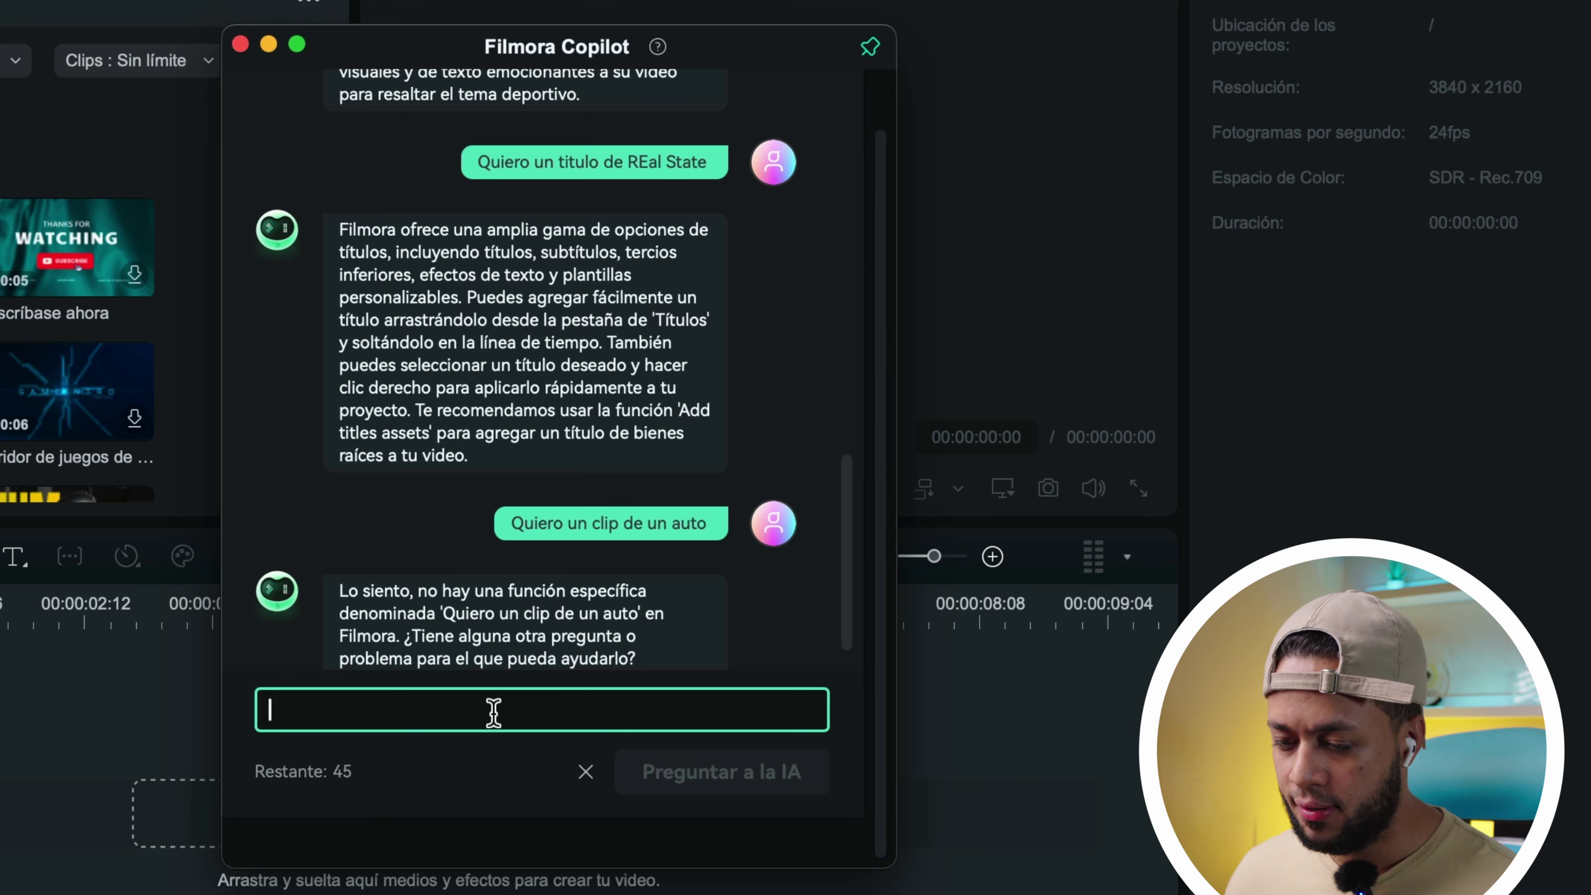
click(493, 713)
text(Quie)
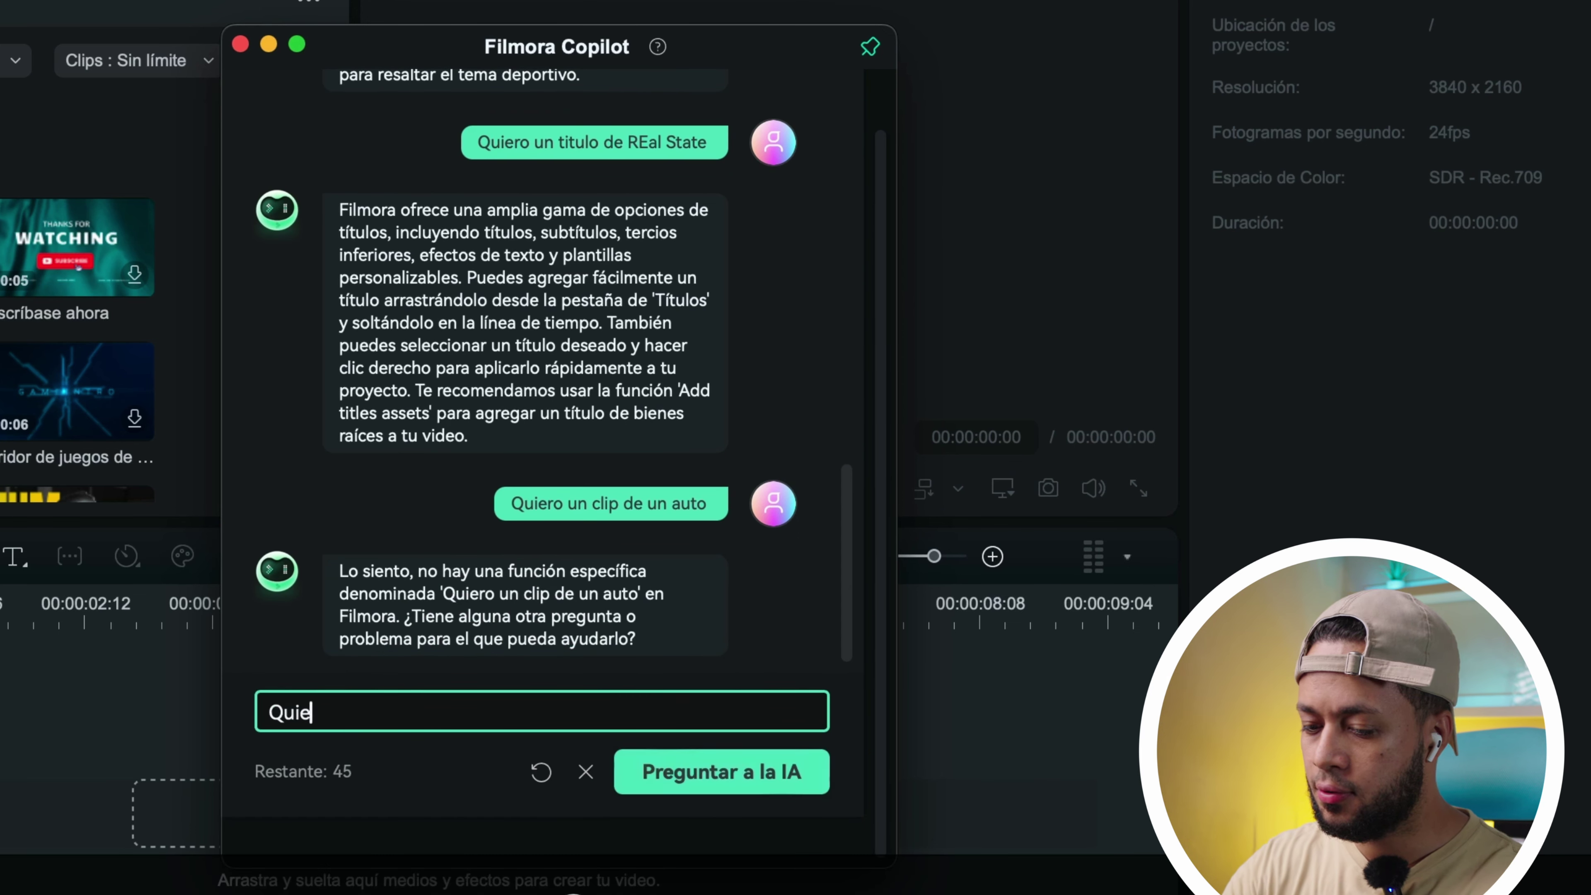
text(ro un titulo deportivo)
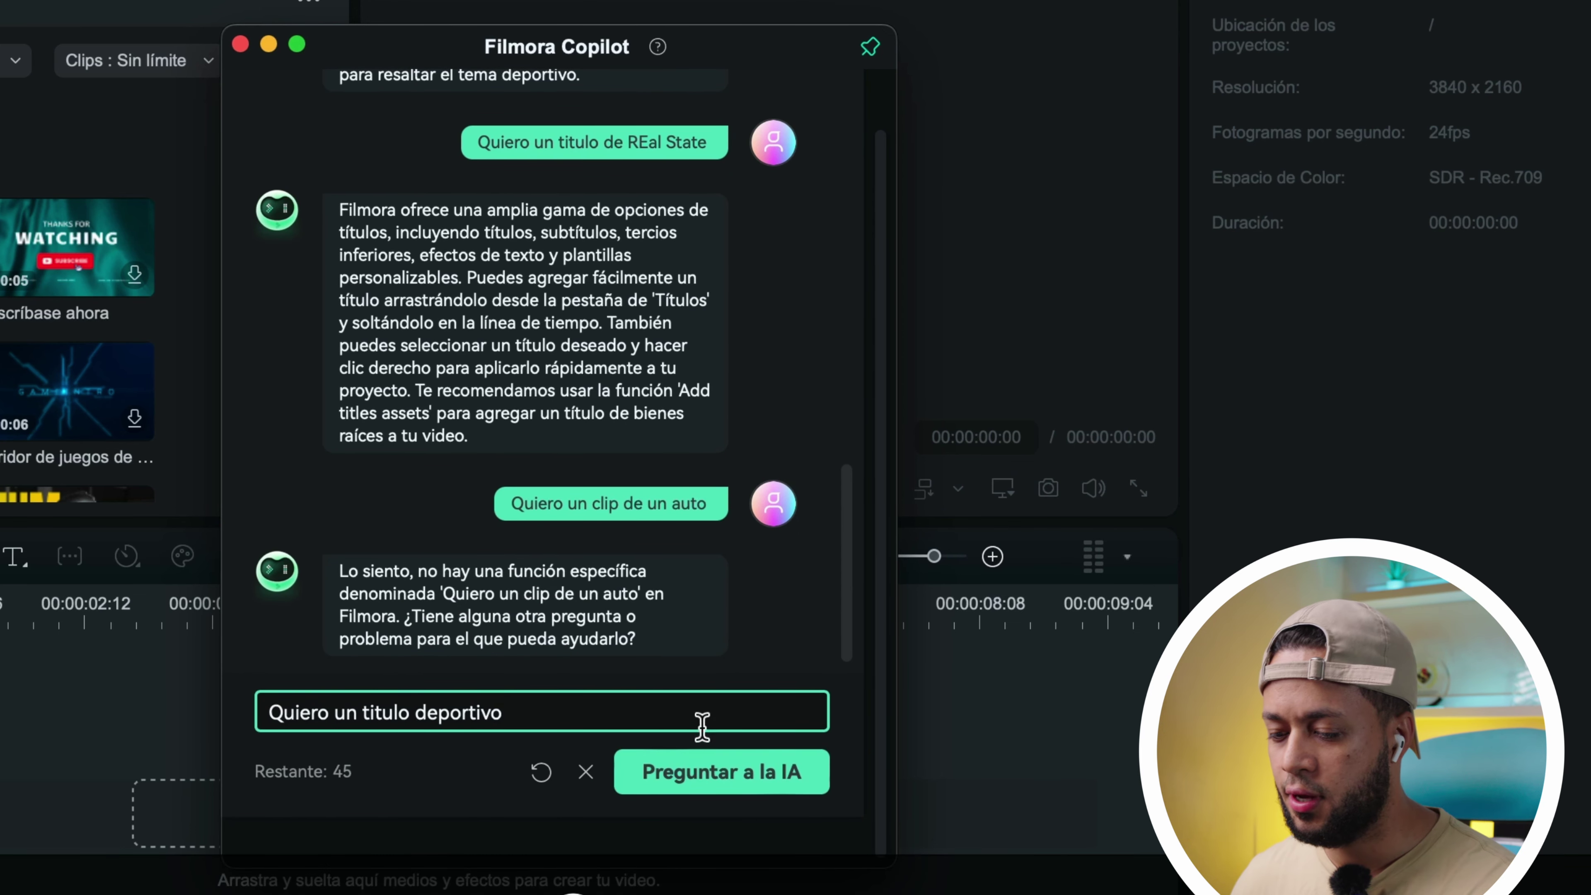
click(744, 785)
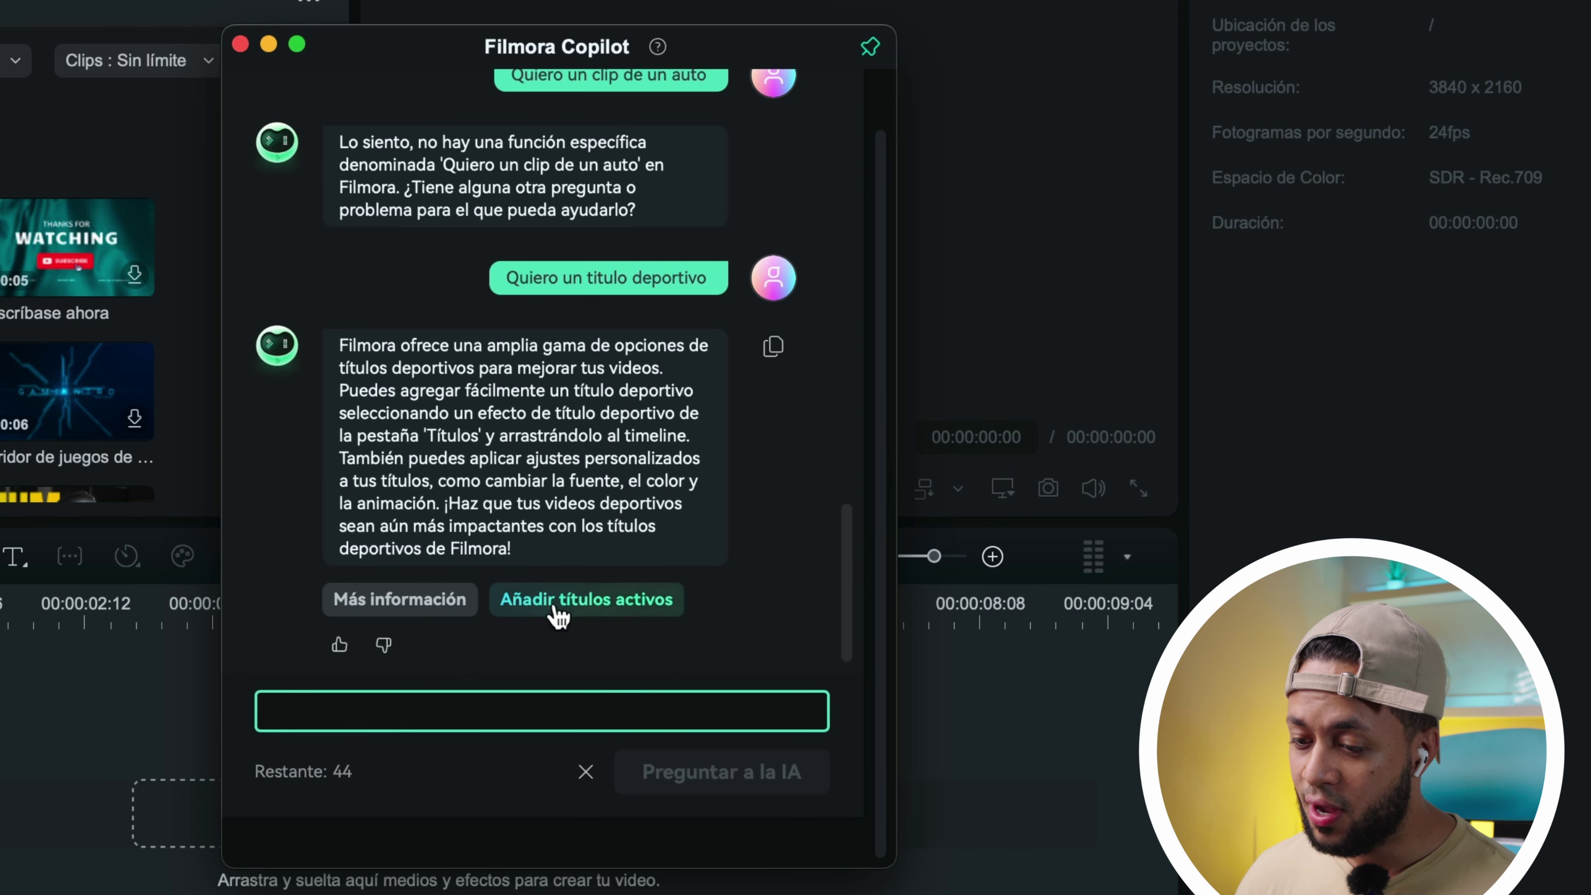
Add the Abridor deportivo THANKS title from Copilot's suggested title assets to the timeline and close Copilot
click(581, 613)
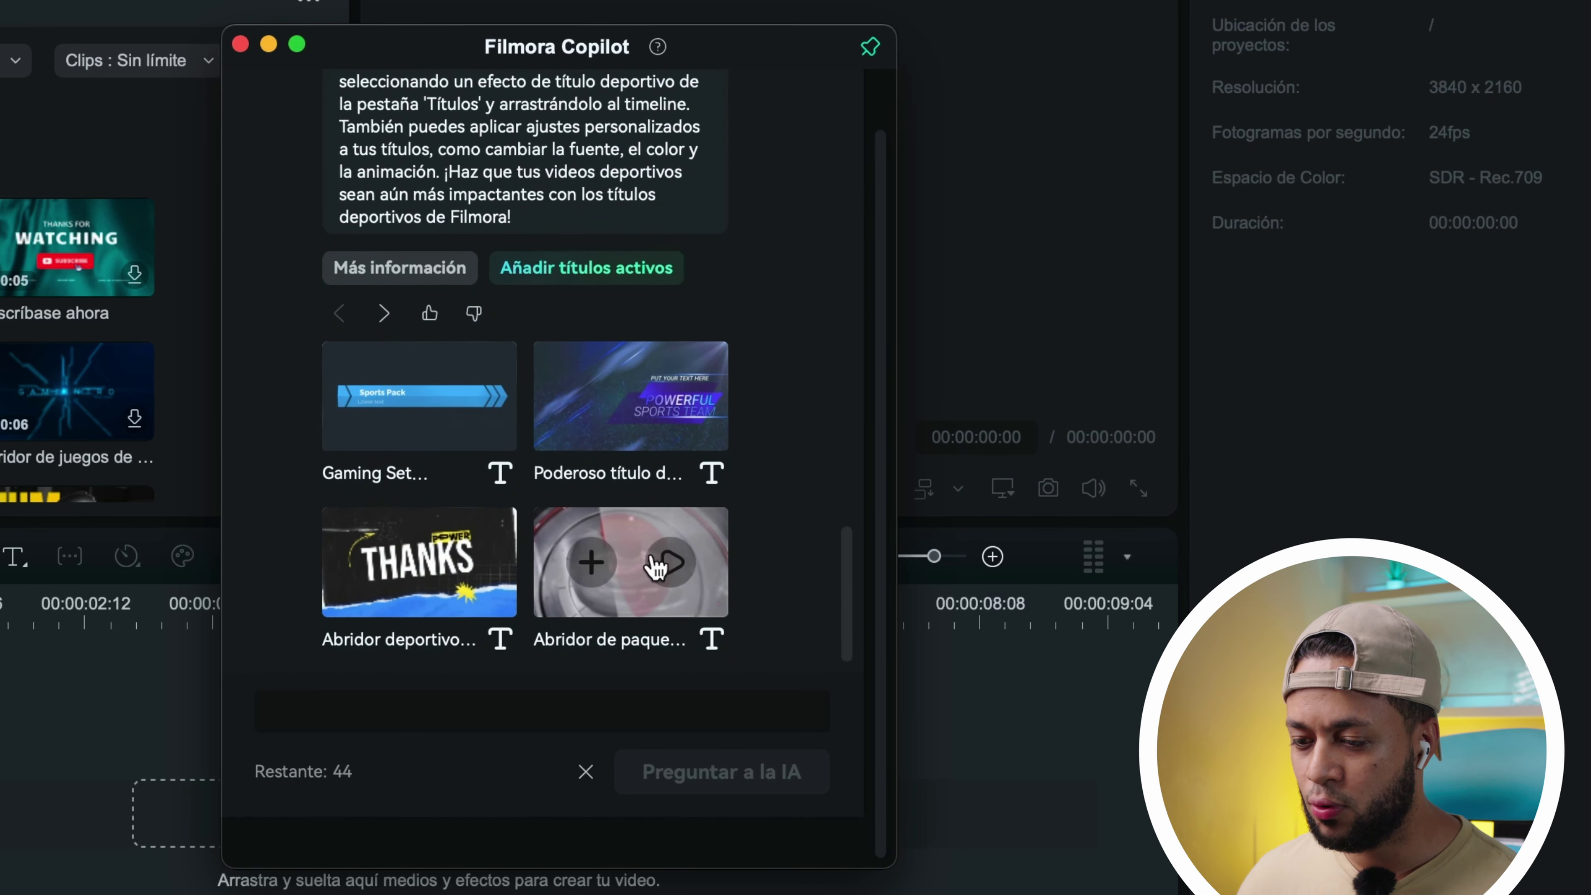
click(390, 579)
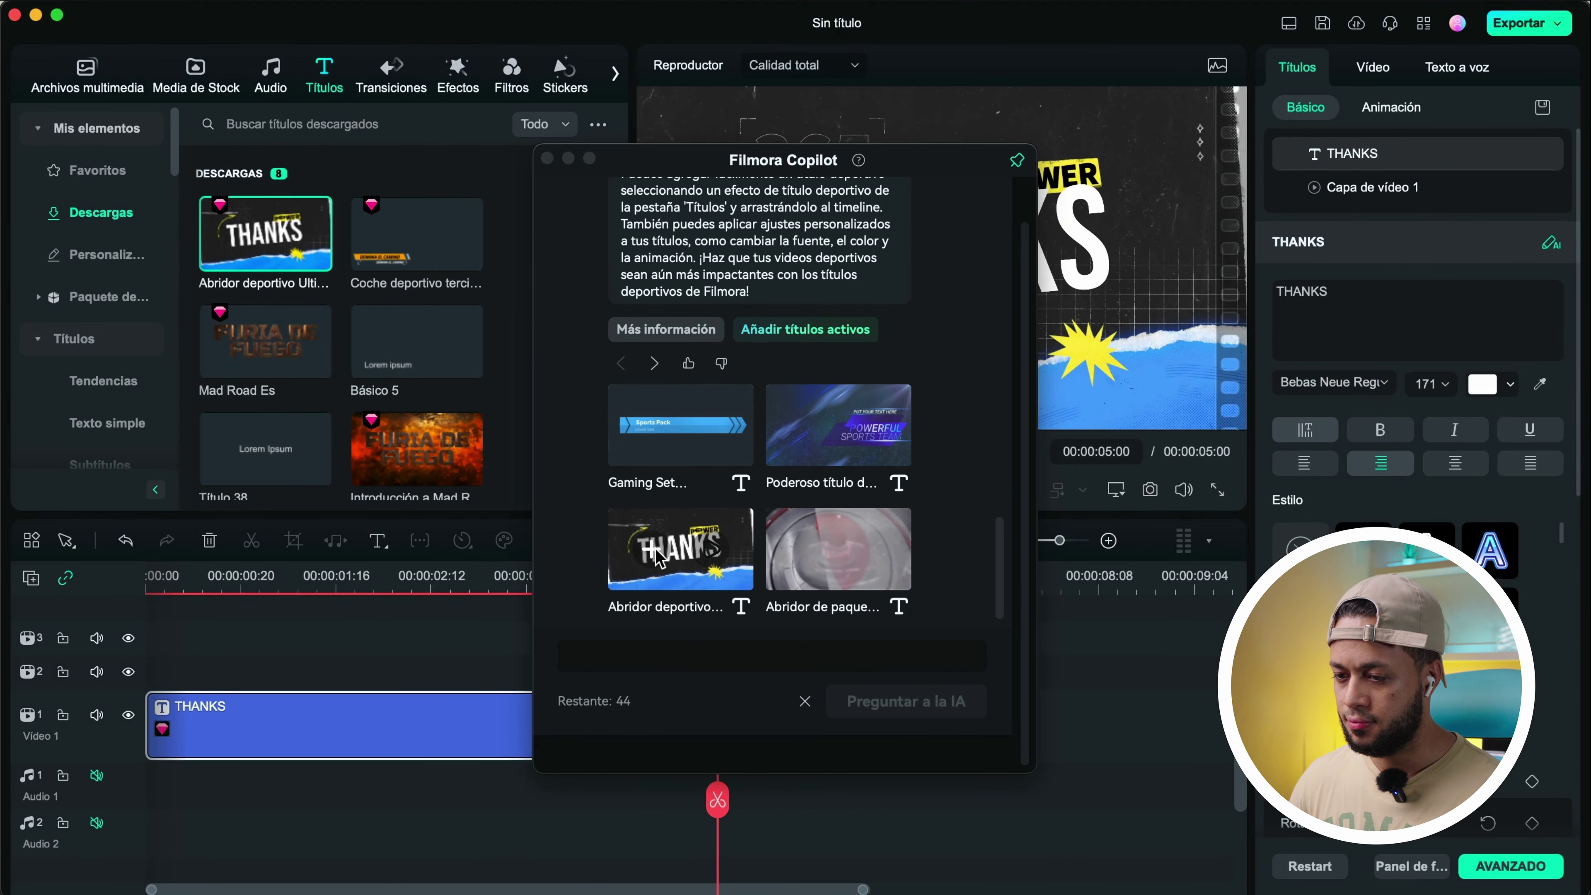
click(548, 160)
Play the sports title from its start and replace its THANKS text with "Suscribete"
drag(717, 800, 106, 792)
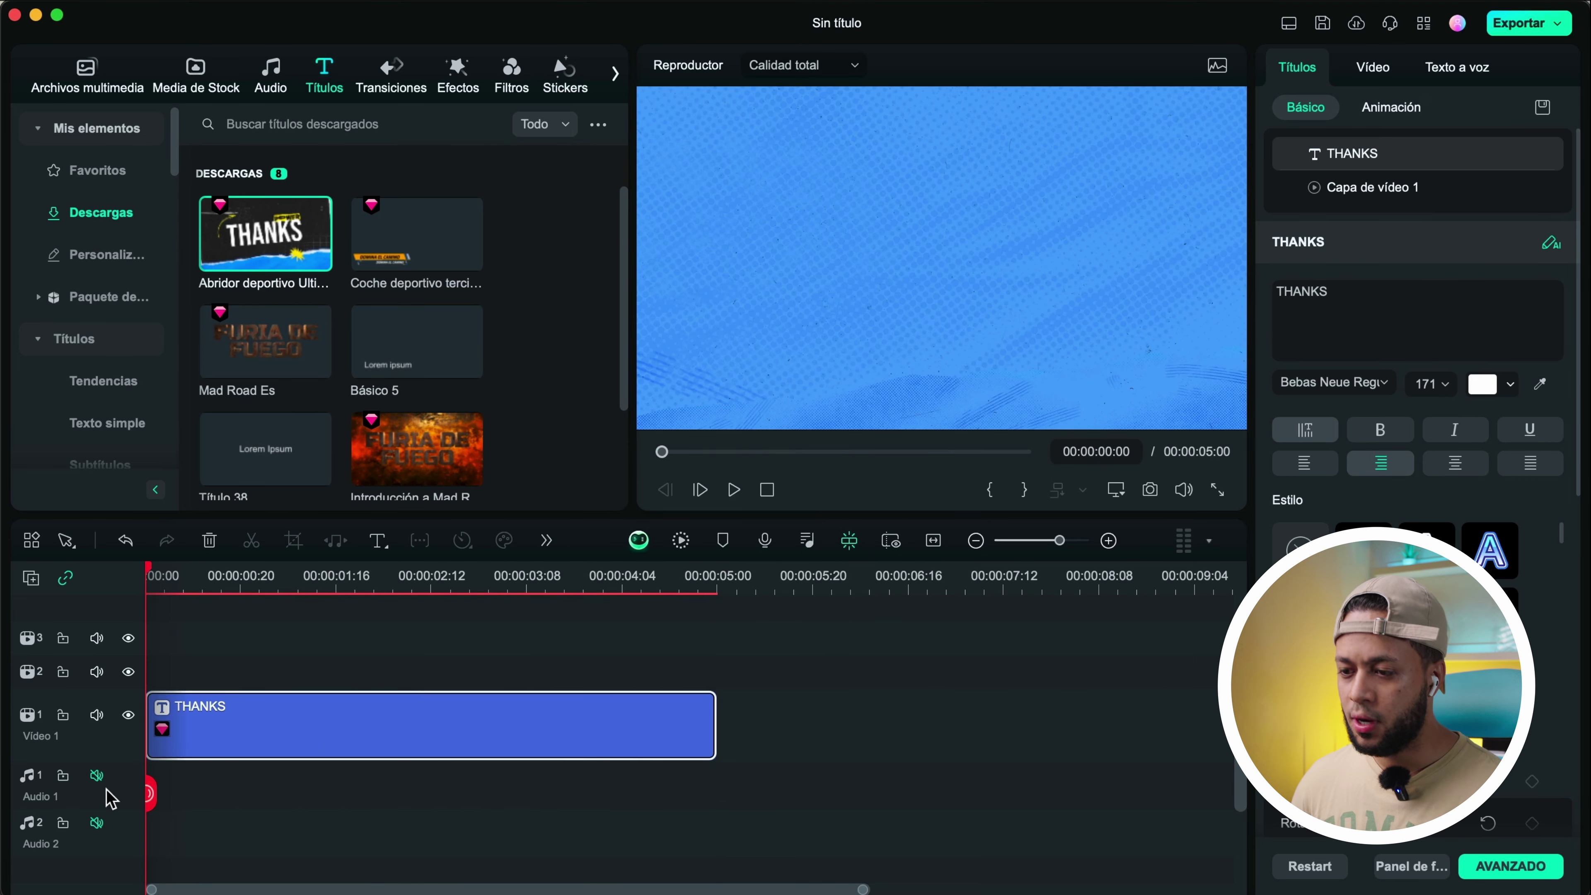
key(space)
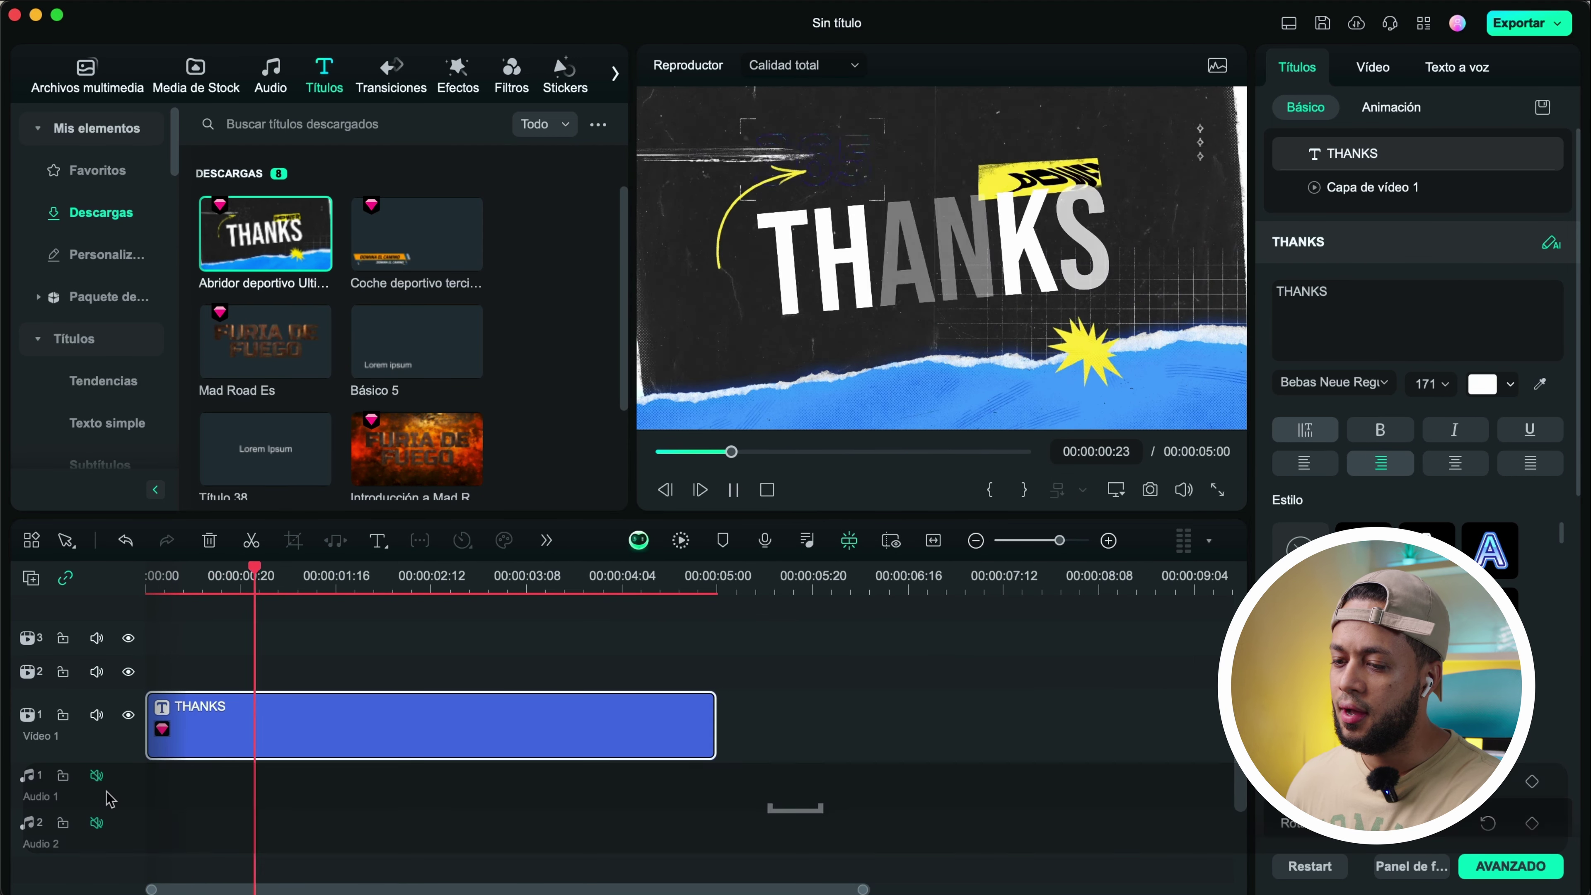
key(space)
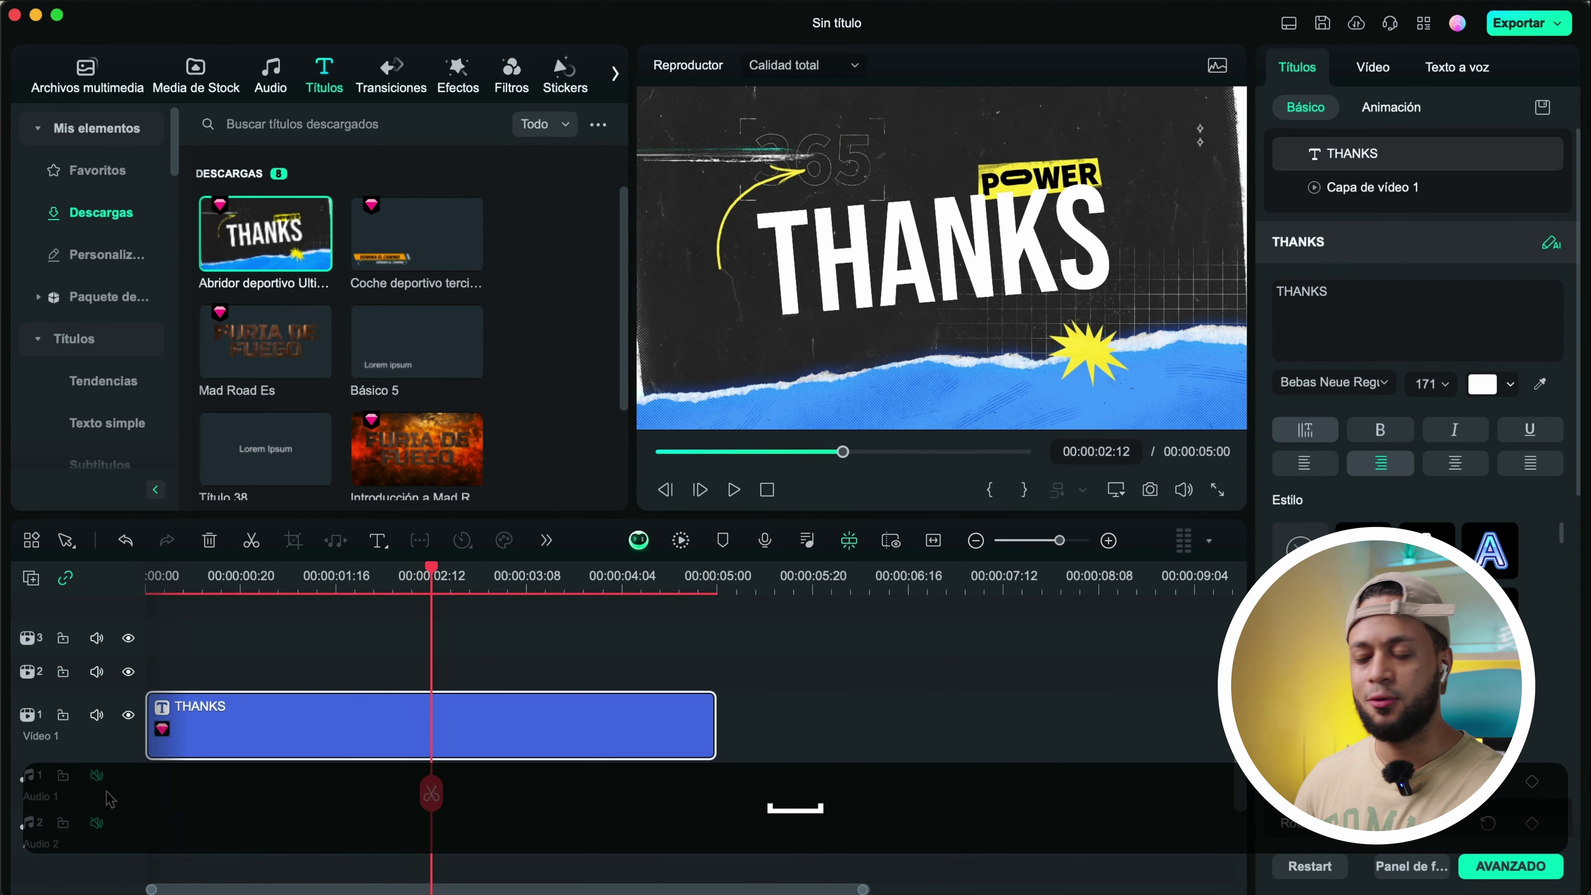
double_click(1366, 302)
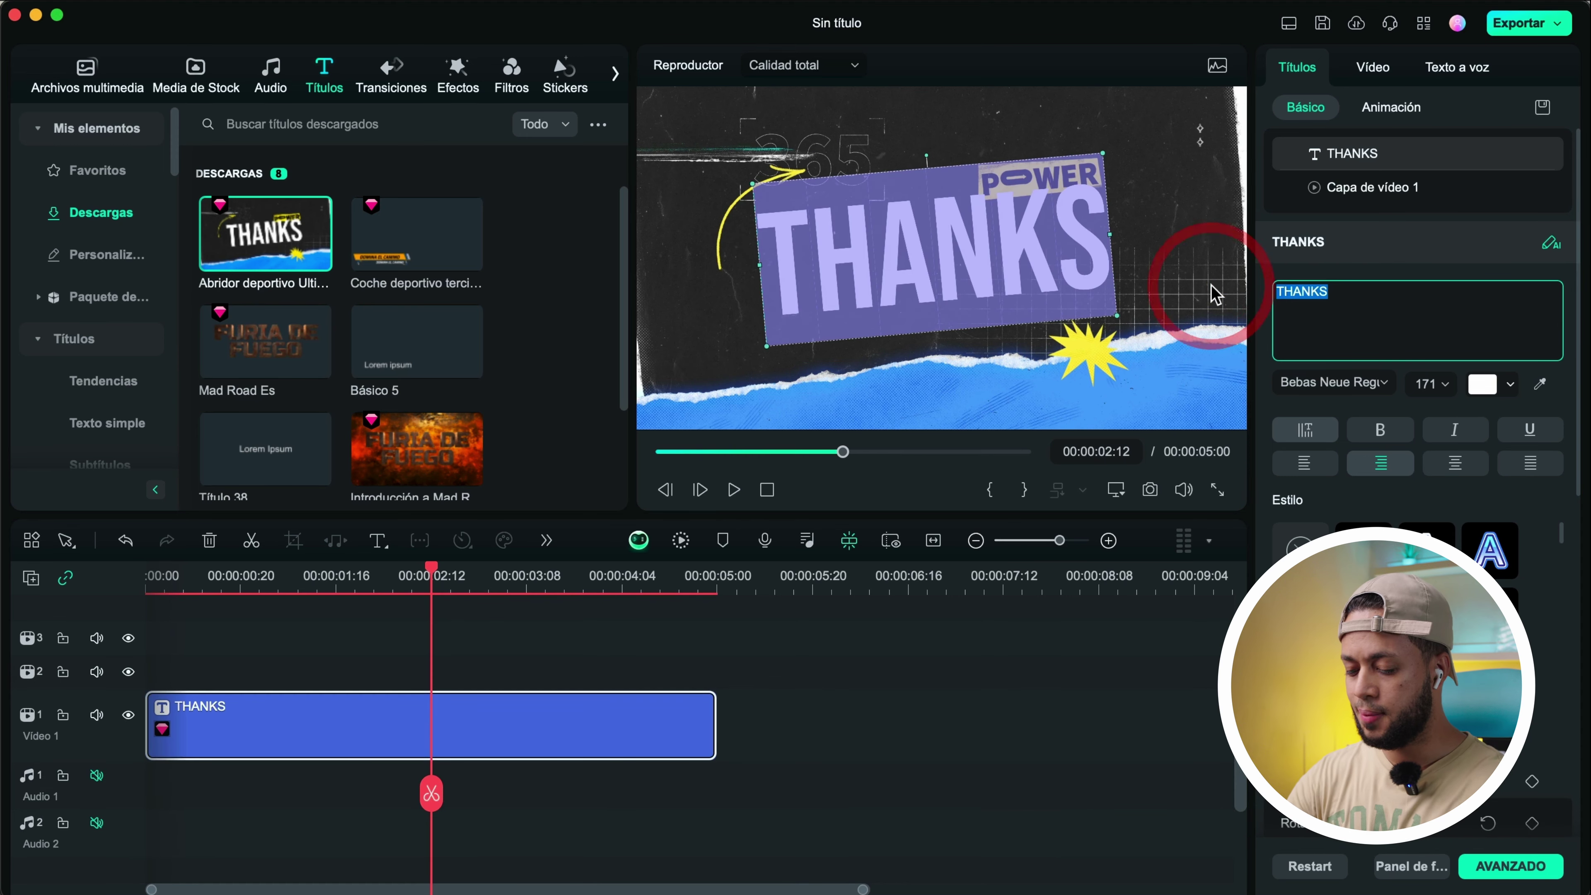
text(Suscribete)
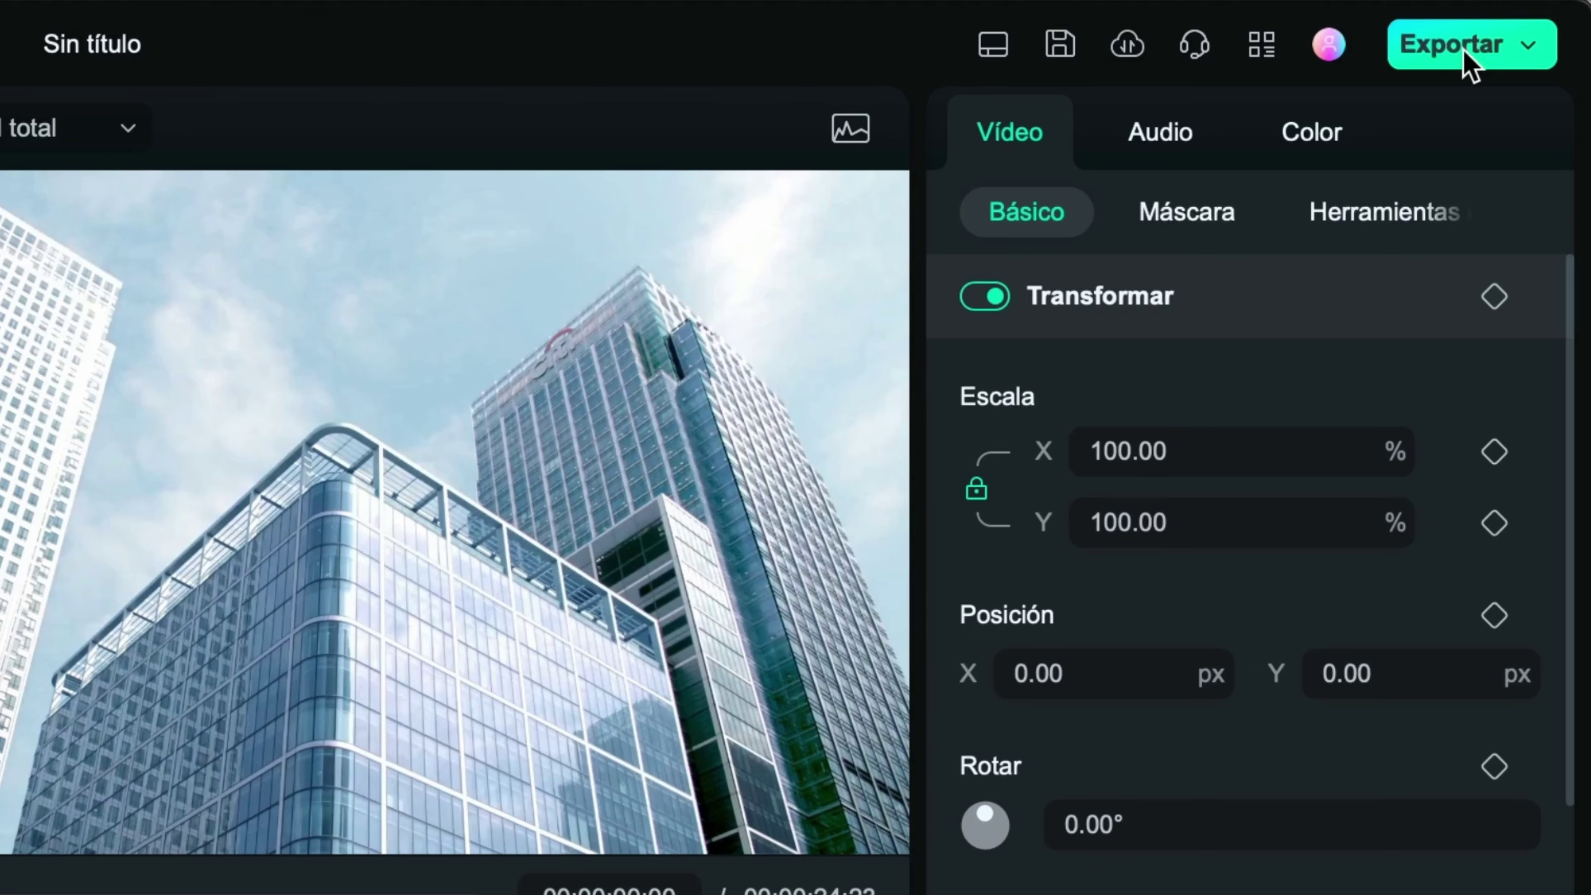
Open the export settings and review the Dispositivo, Youtube, TikTok, Vimeo and DVD options, ending on Dispositivo
click(1466, 53)
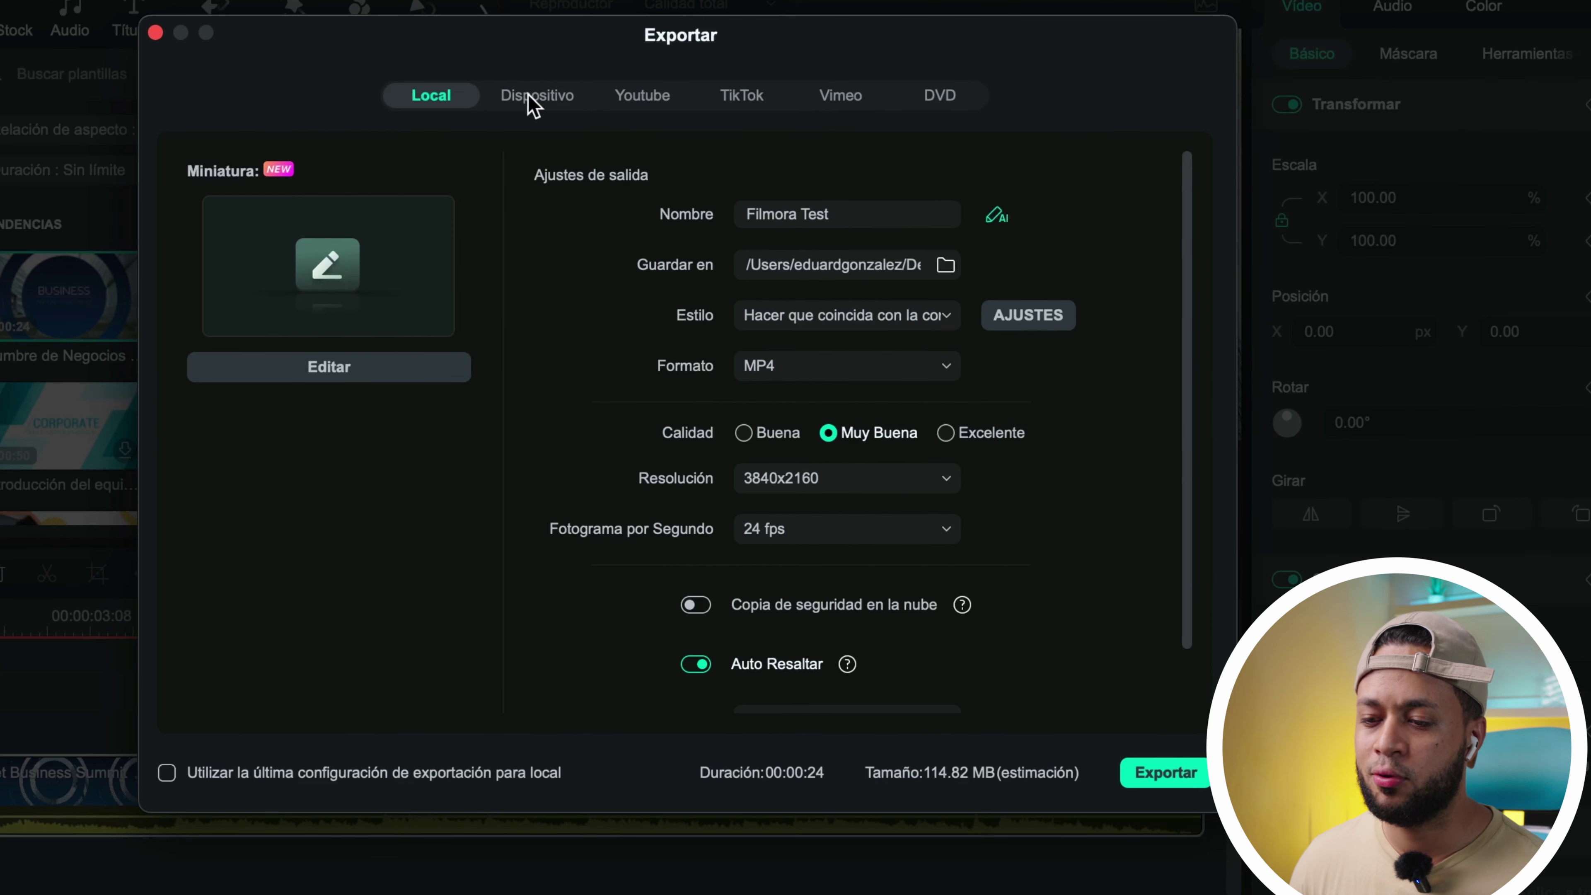
click(656, 144)
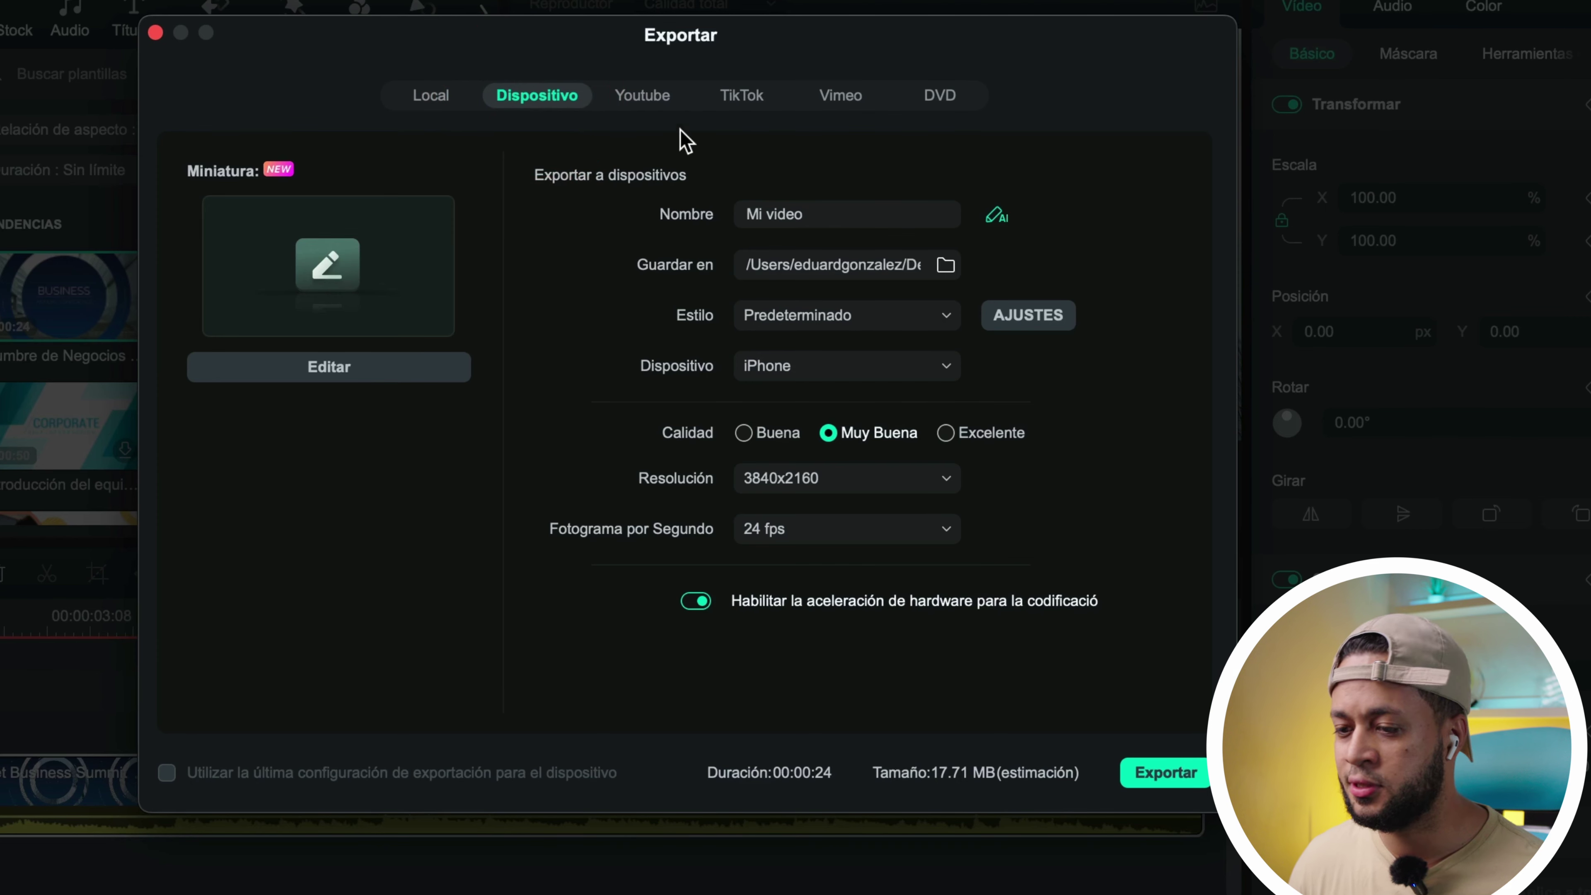
click(655, 99)
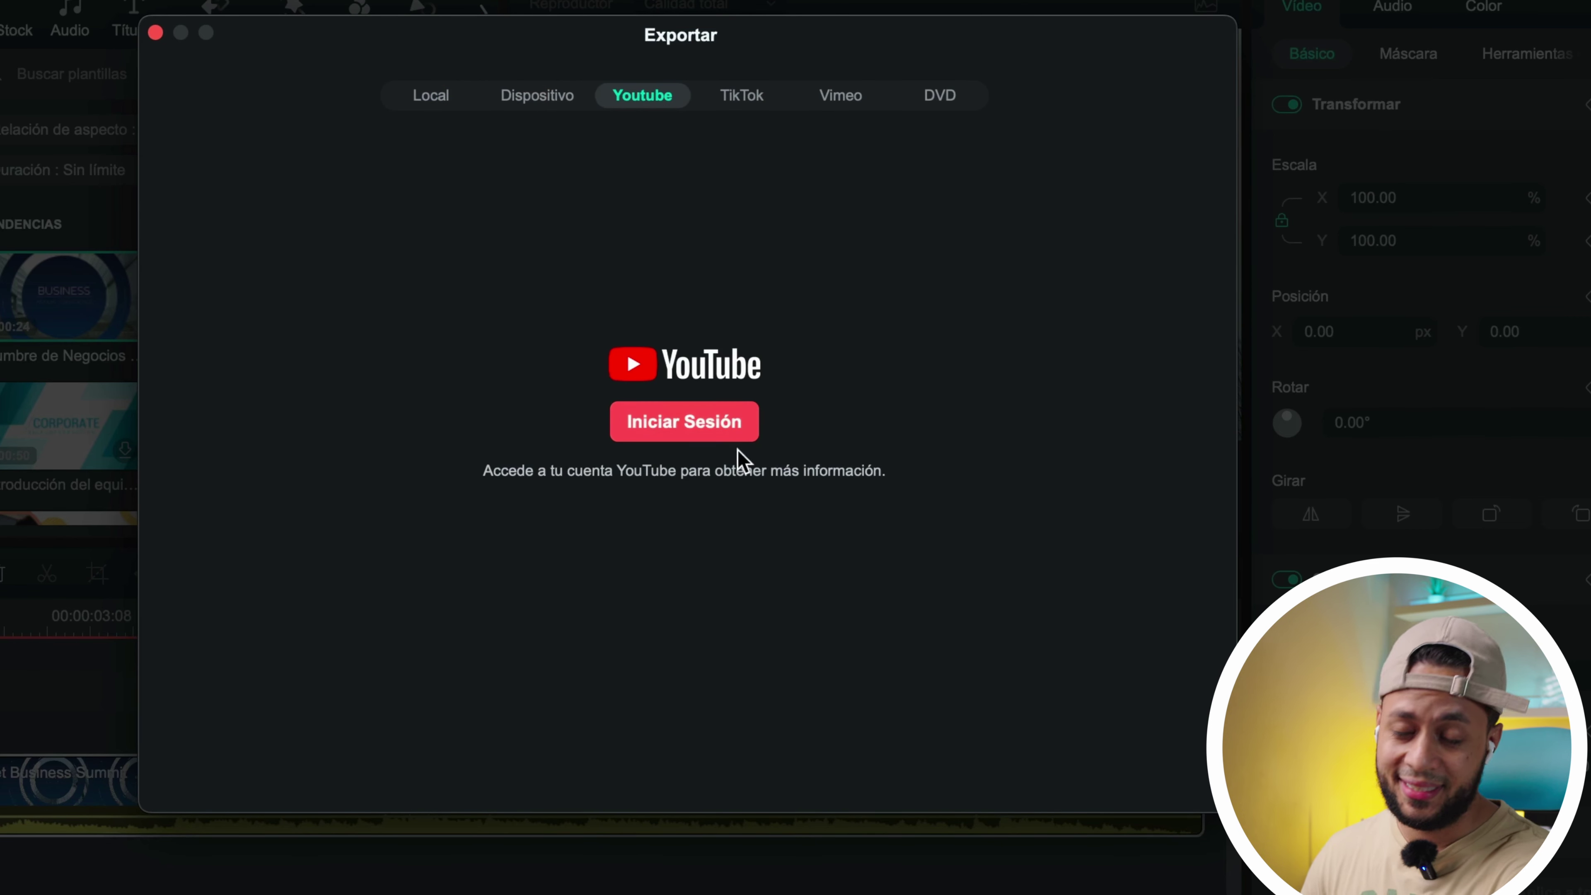
click(727, 97)
click(833, 100)
click(932, 110)
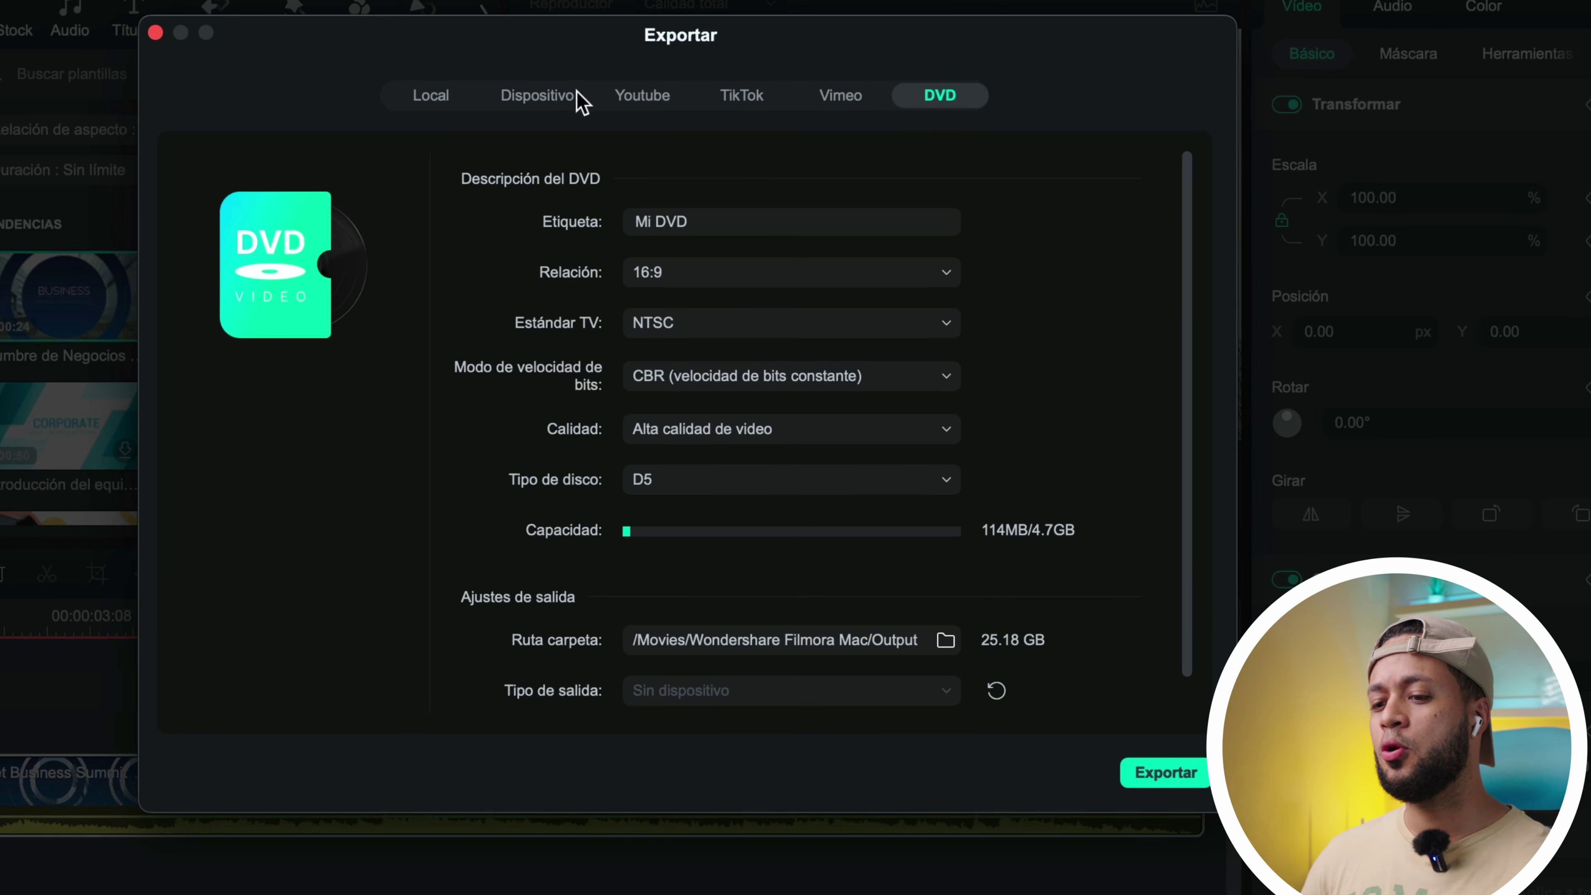
click(551, 97)
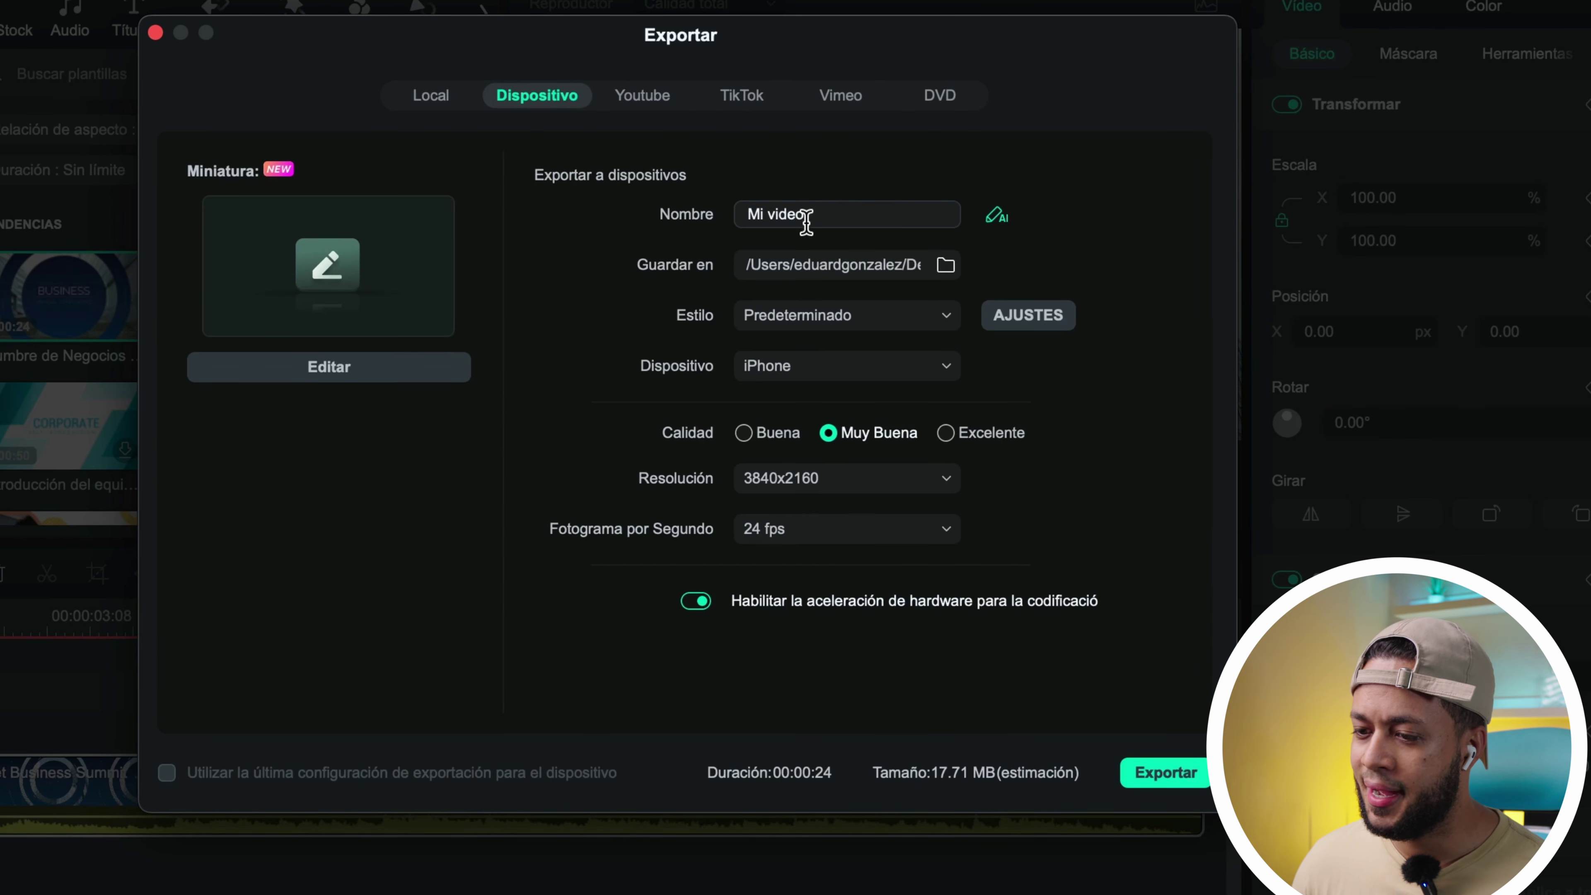
Name the export "Arquitectura" and check the save location, keeping the current folder
click(660, 208)
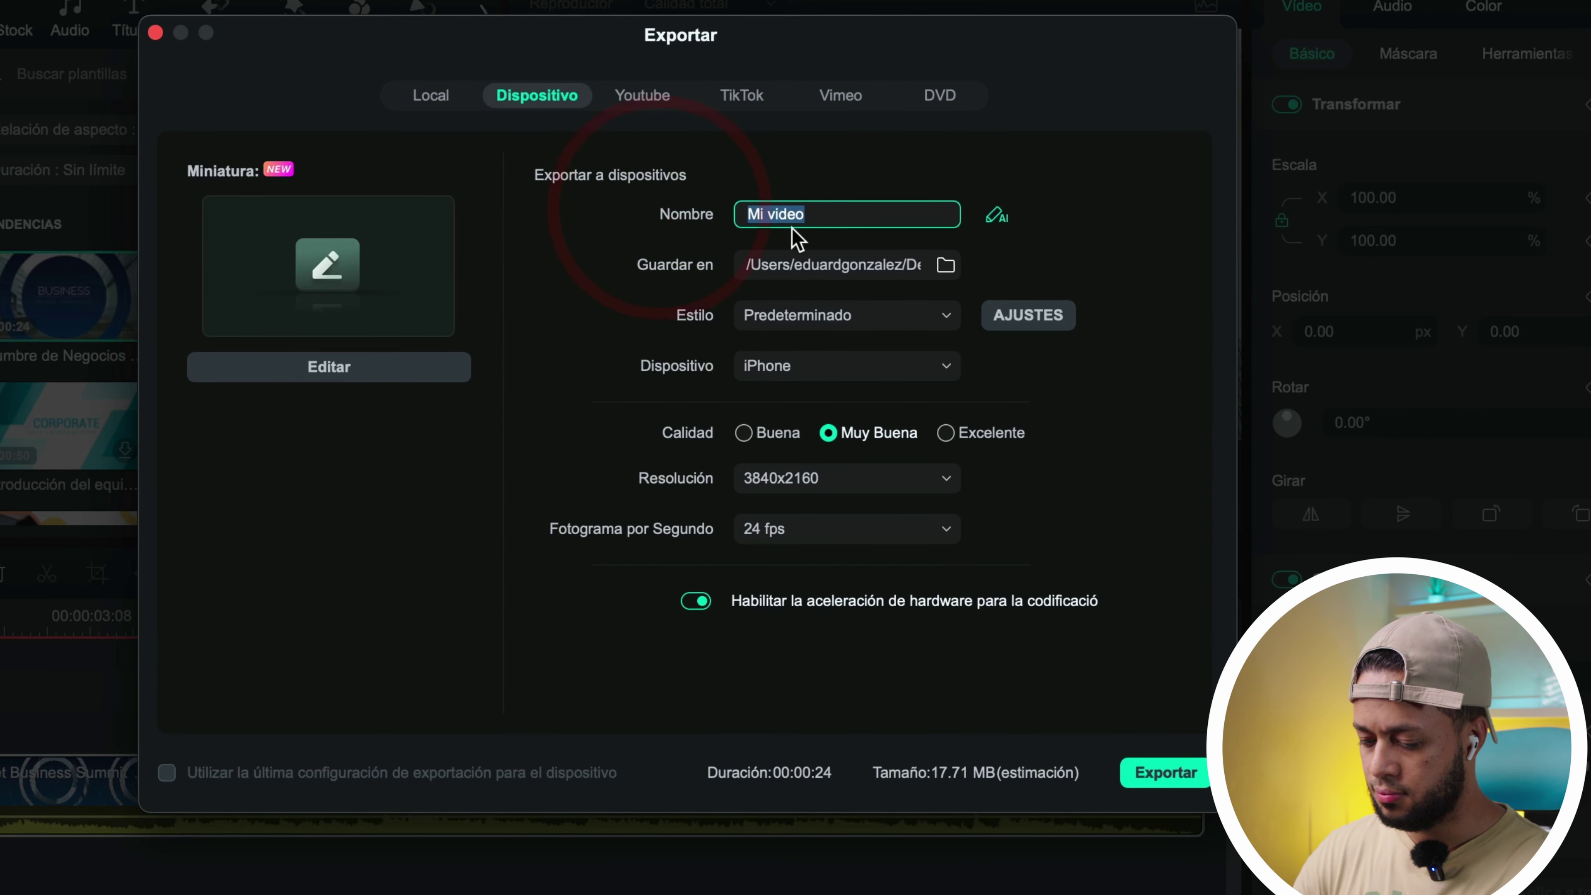
text(Arquitectura)
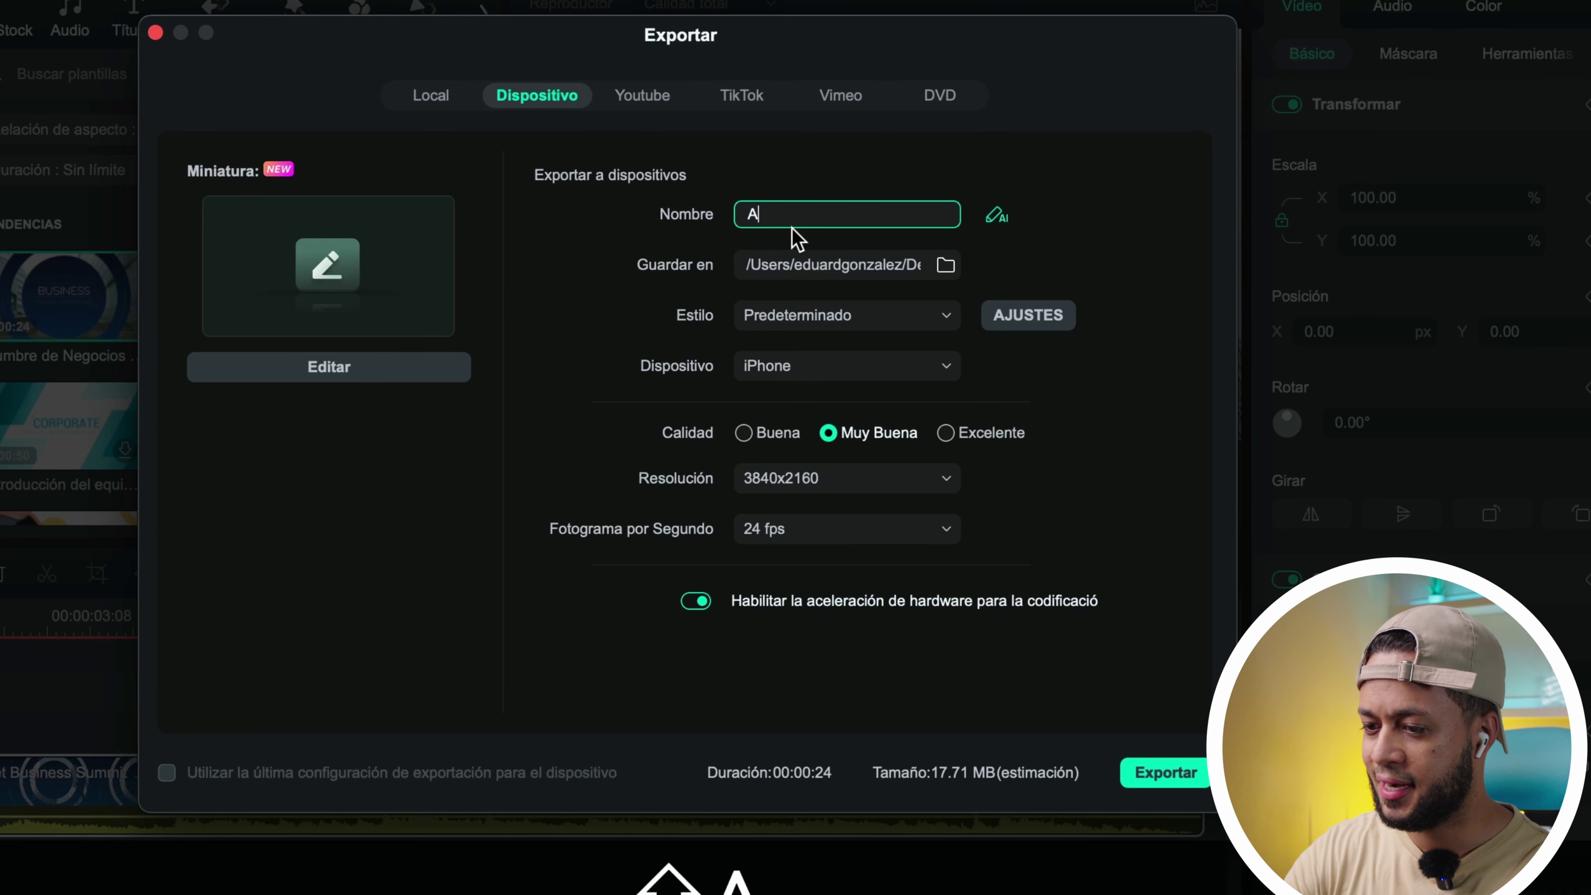
click(945, 266)
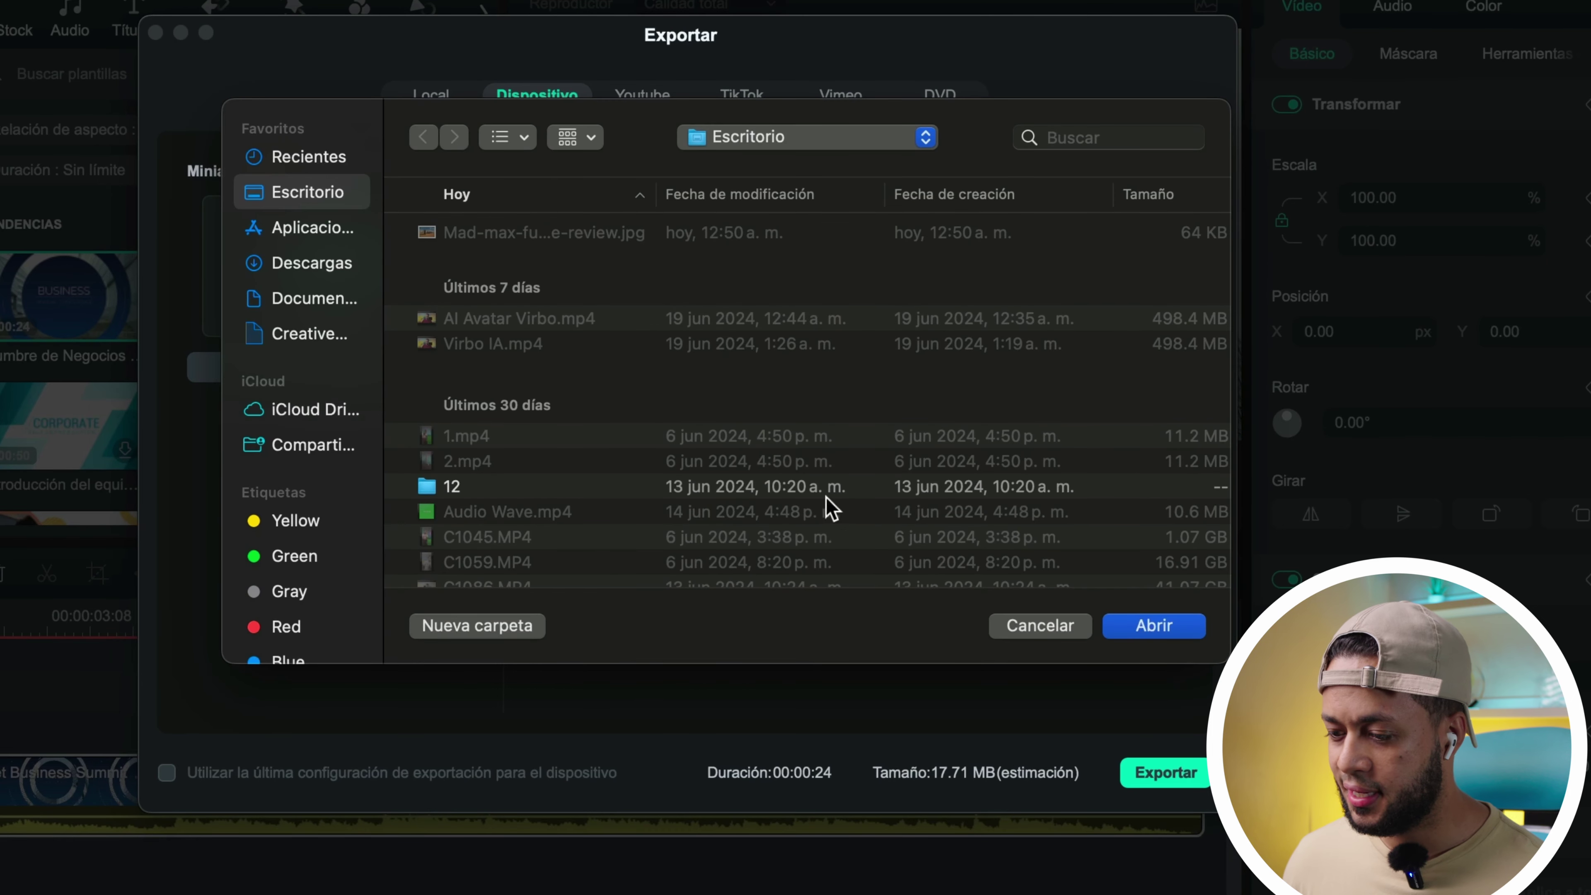
click(1039, 625)
Review the device, quality and resolution choices, trying Excelente and Buena quality and ending on iPhone, Muy Buena and 3840x2160
click(916, 370)
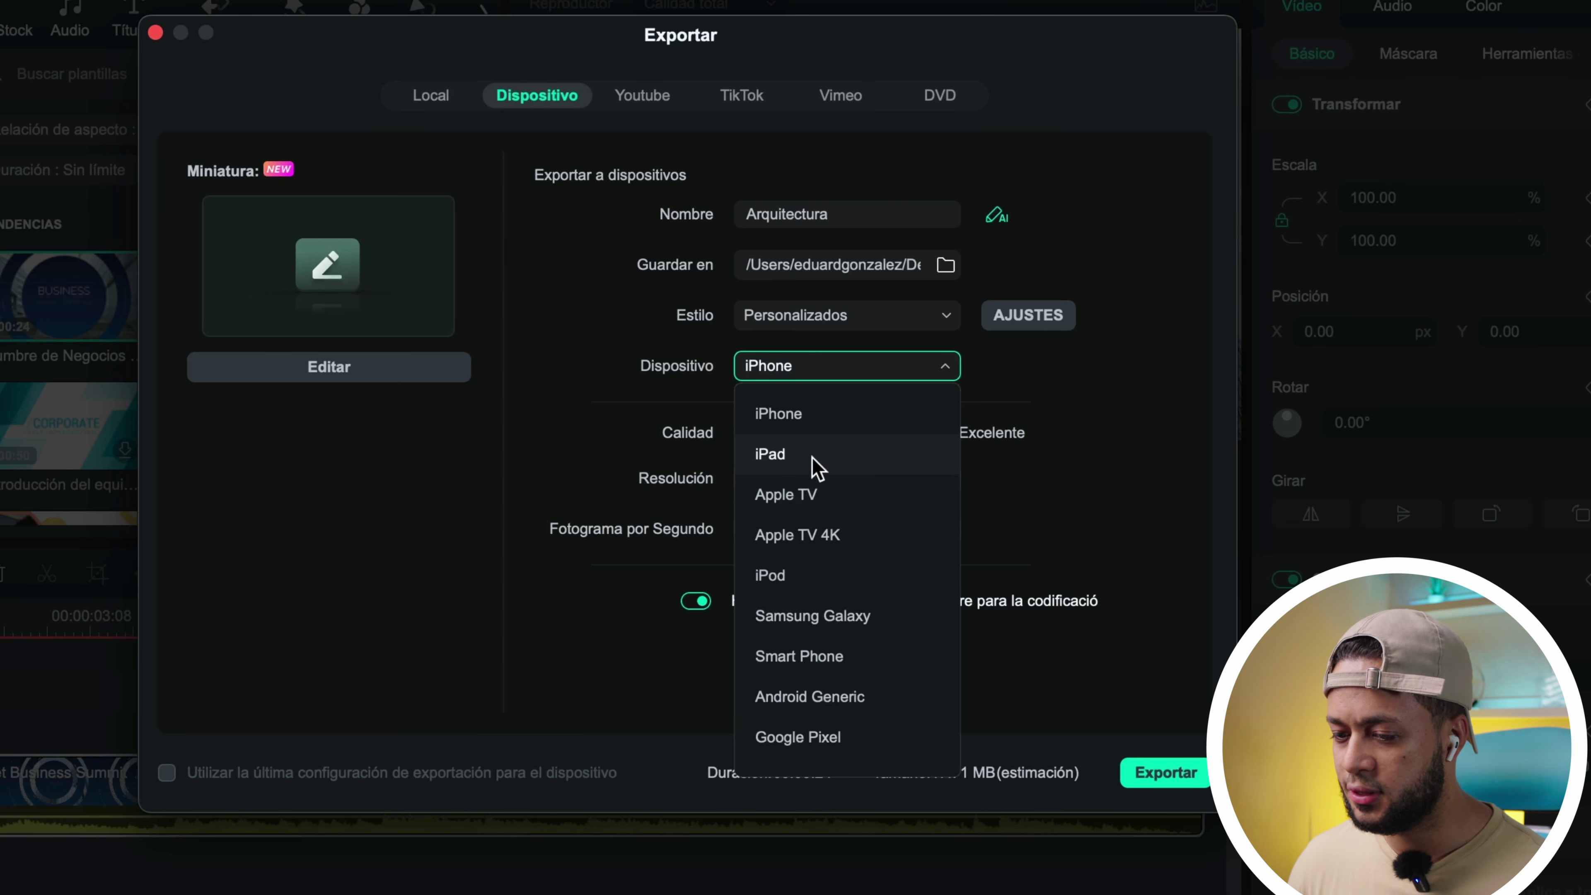
click(1021, 354)
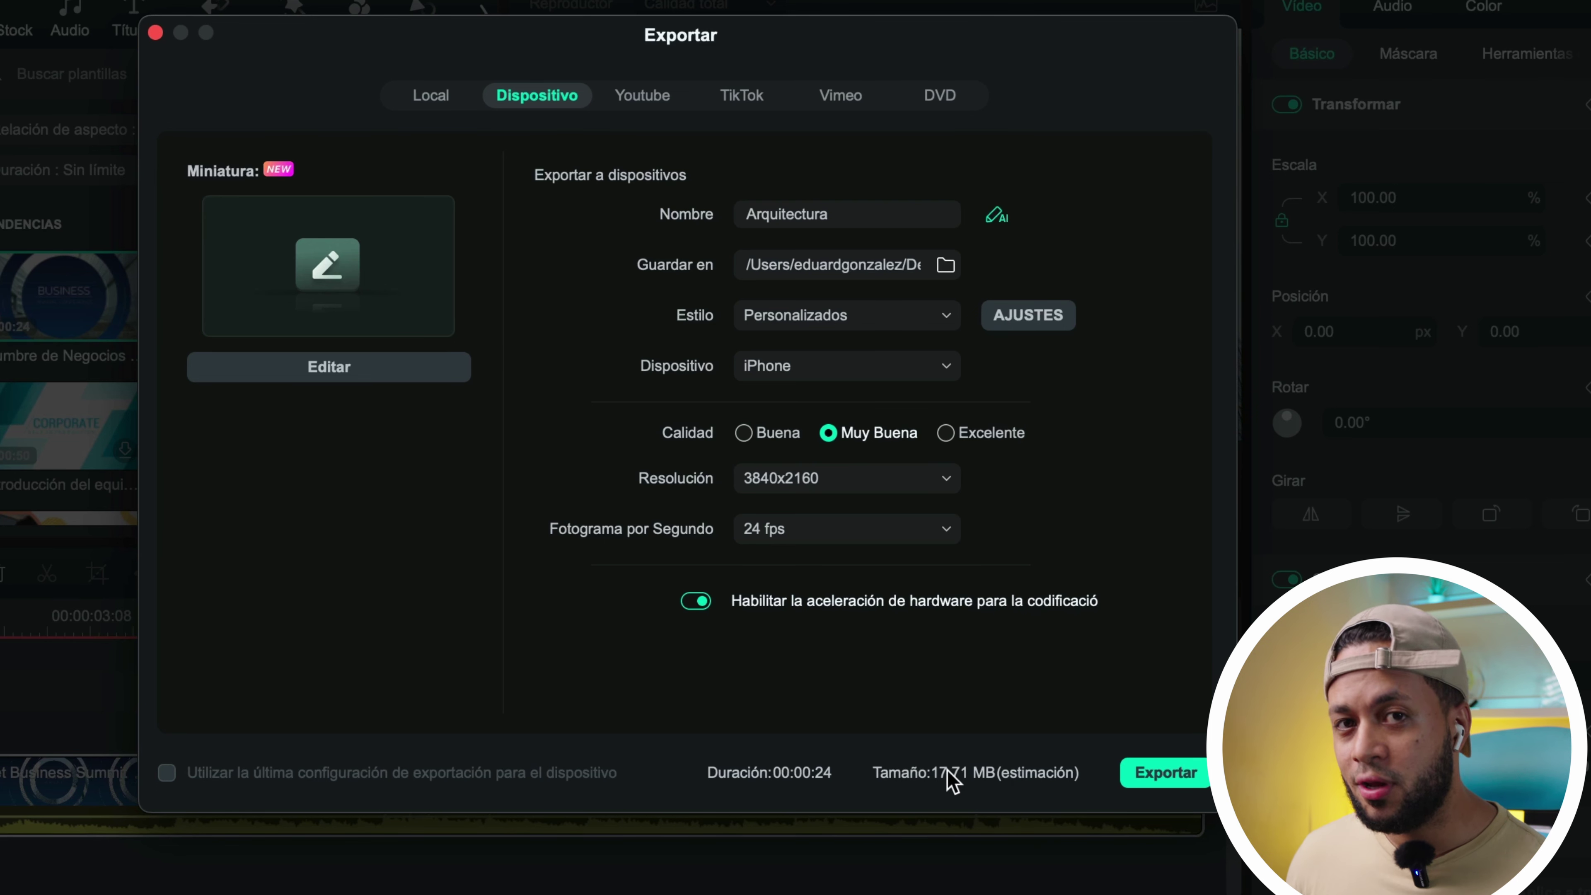
click(945, 432)
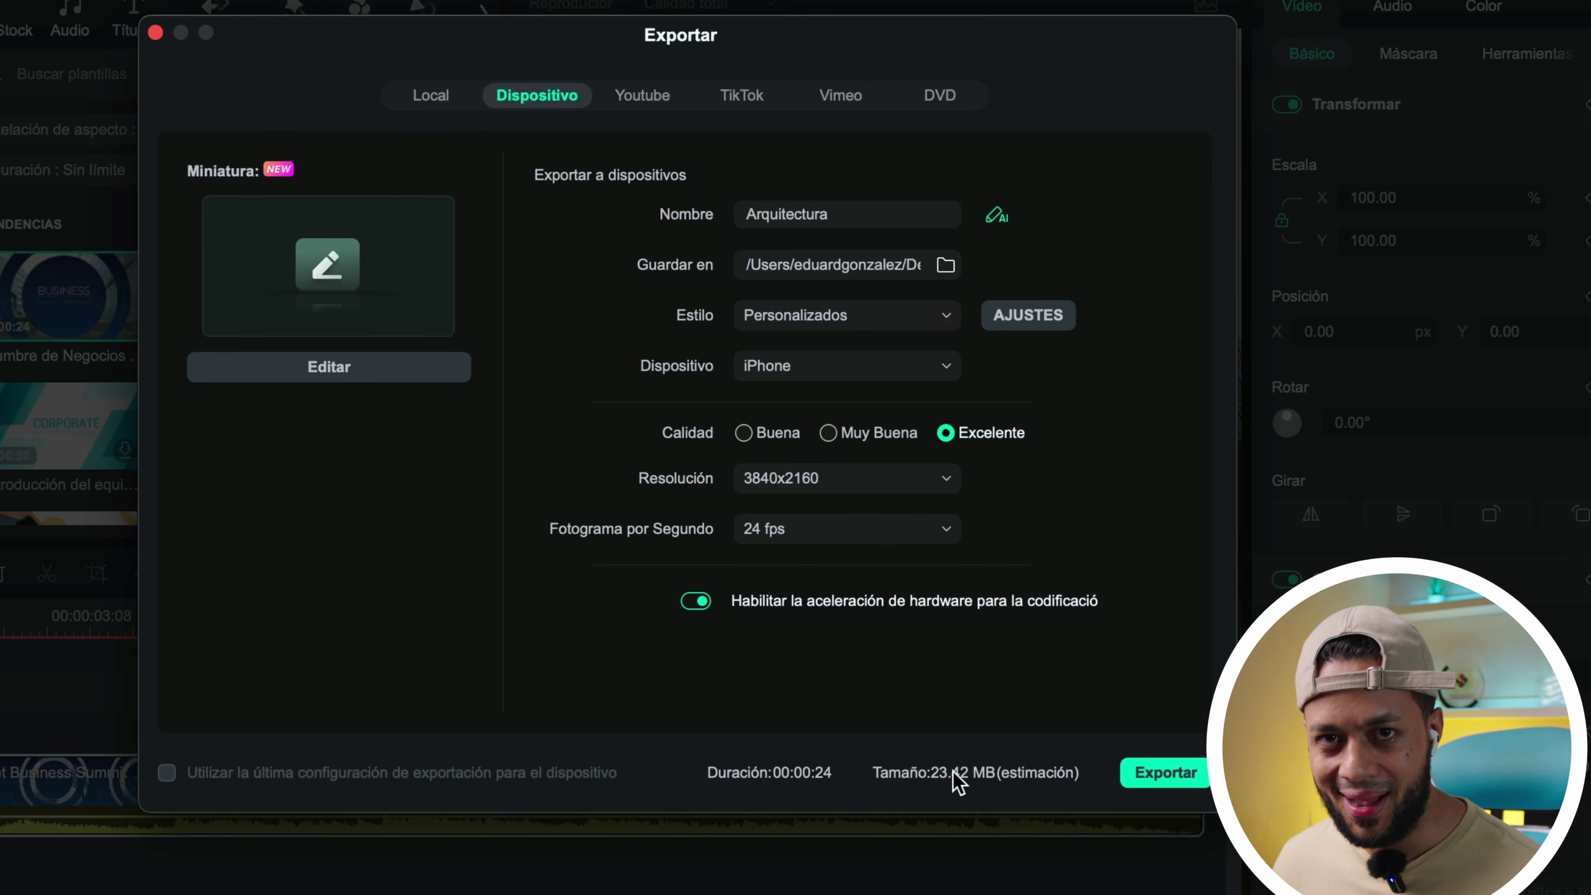
click(744, 433)
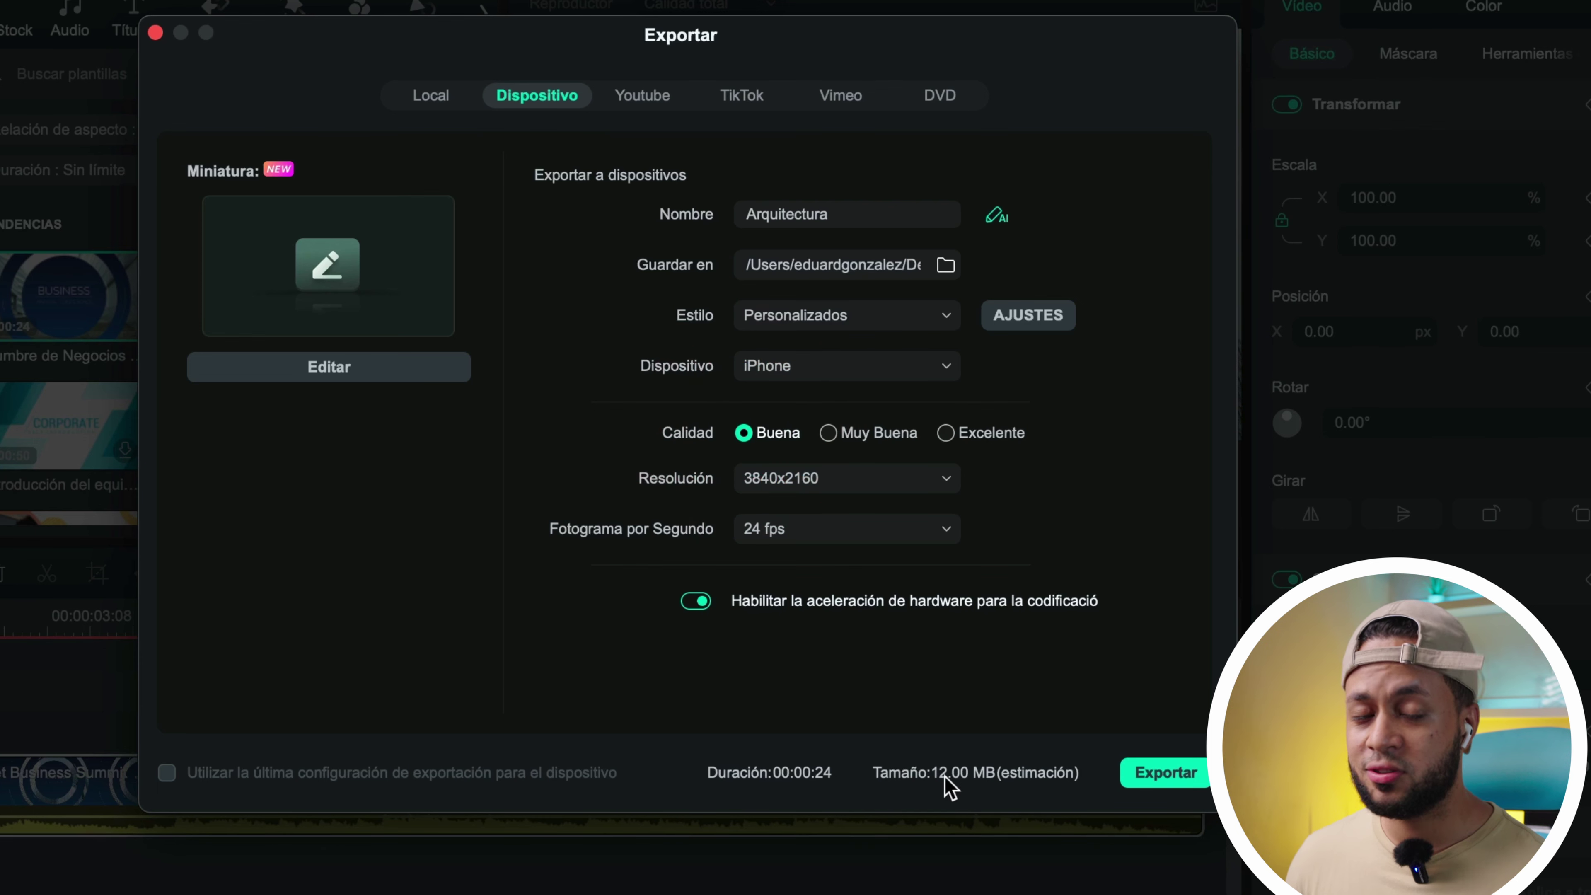
click(828, 432)
click(944, 478)
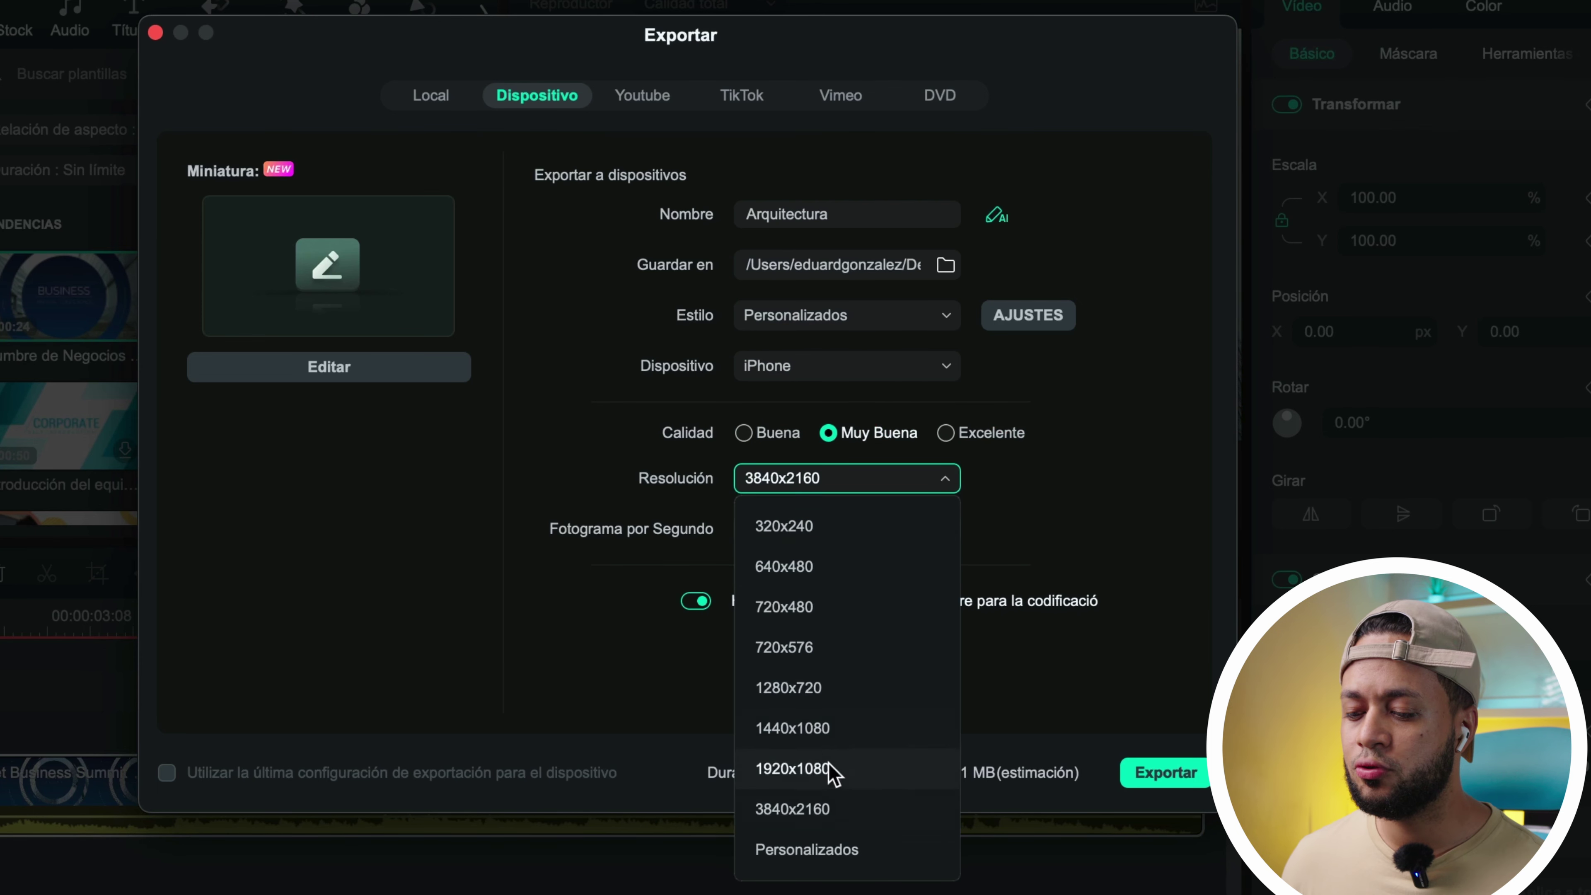
click(1090, 554)
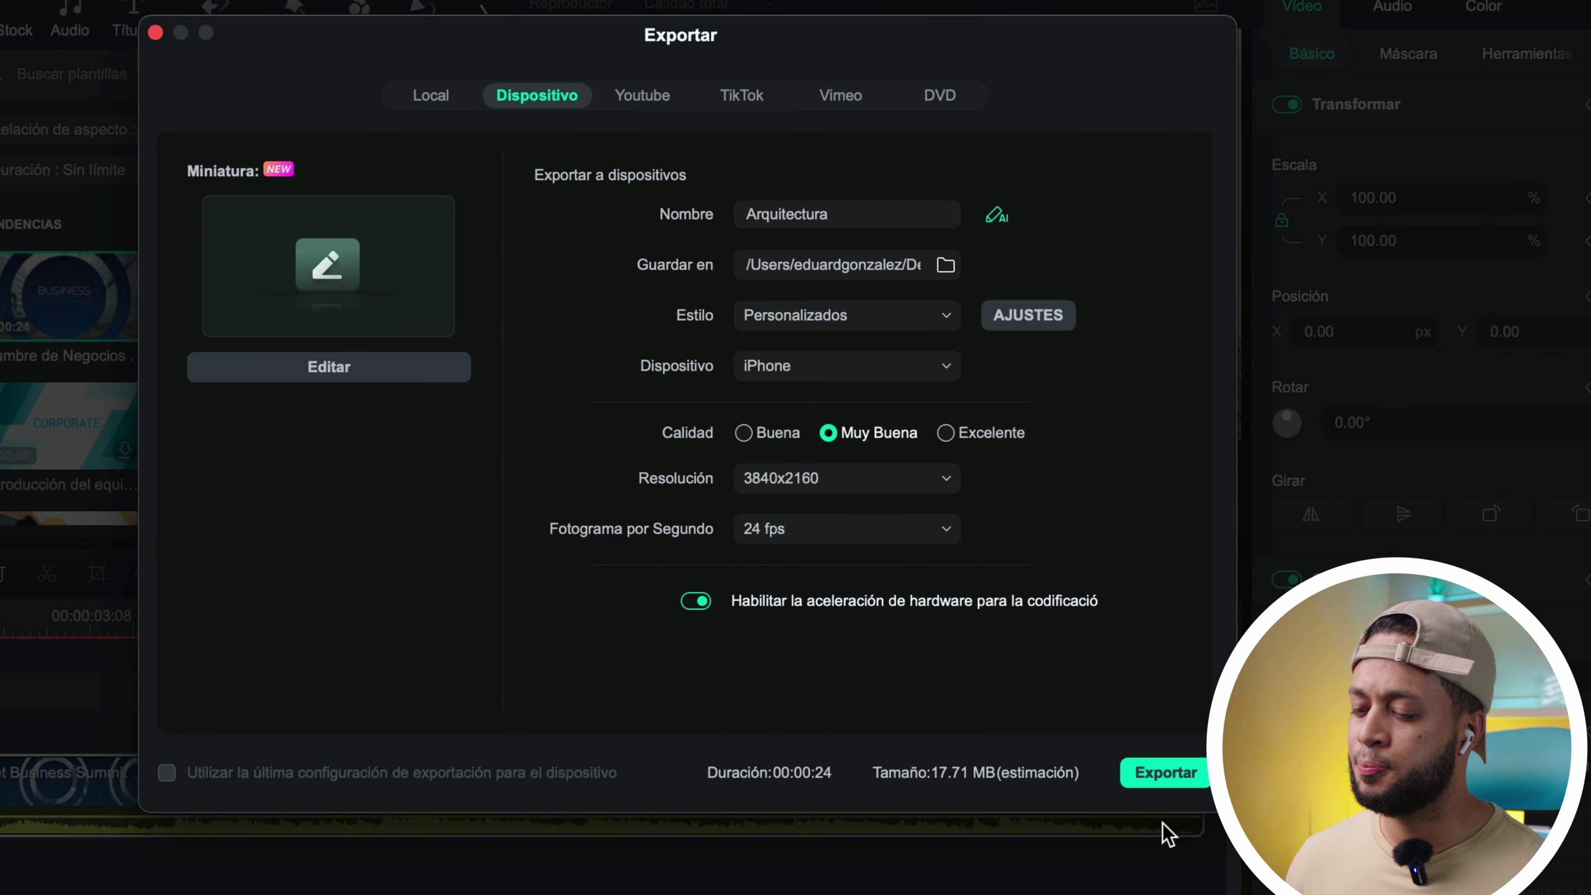
Export the video, locate Arquitectura.mp4 in its folder and preview it with Quick Look
click(1155, 780)
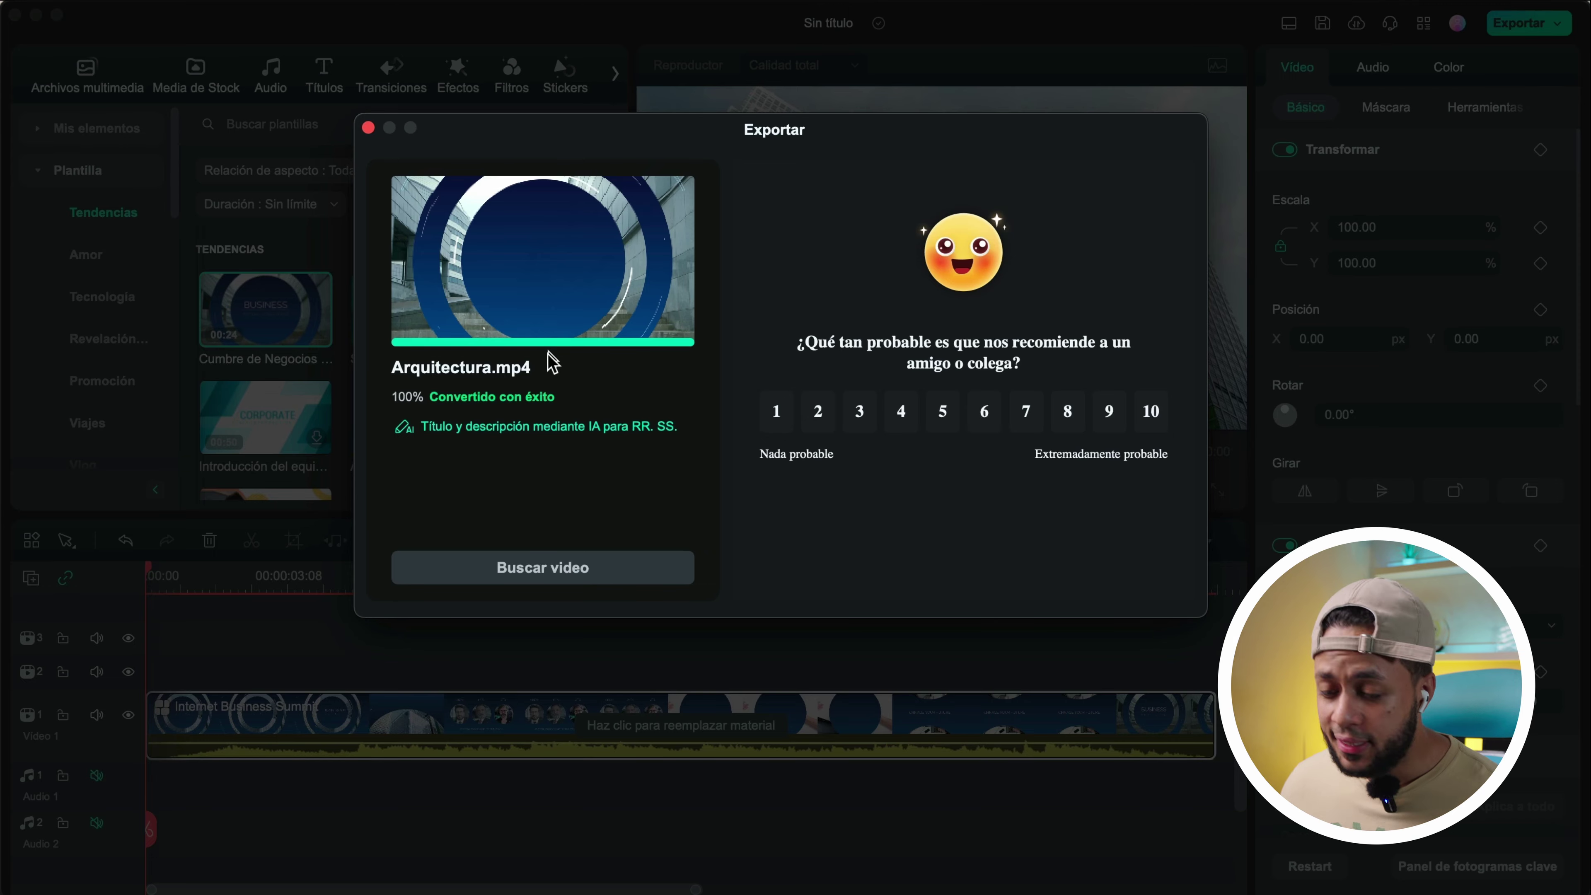
click(529, 569)
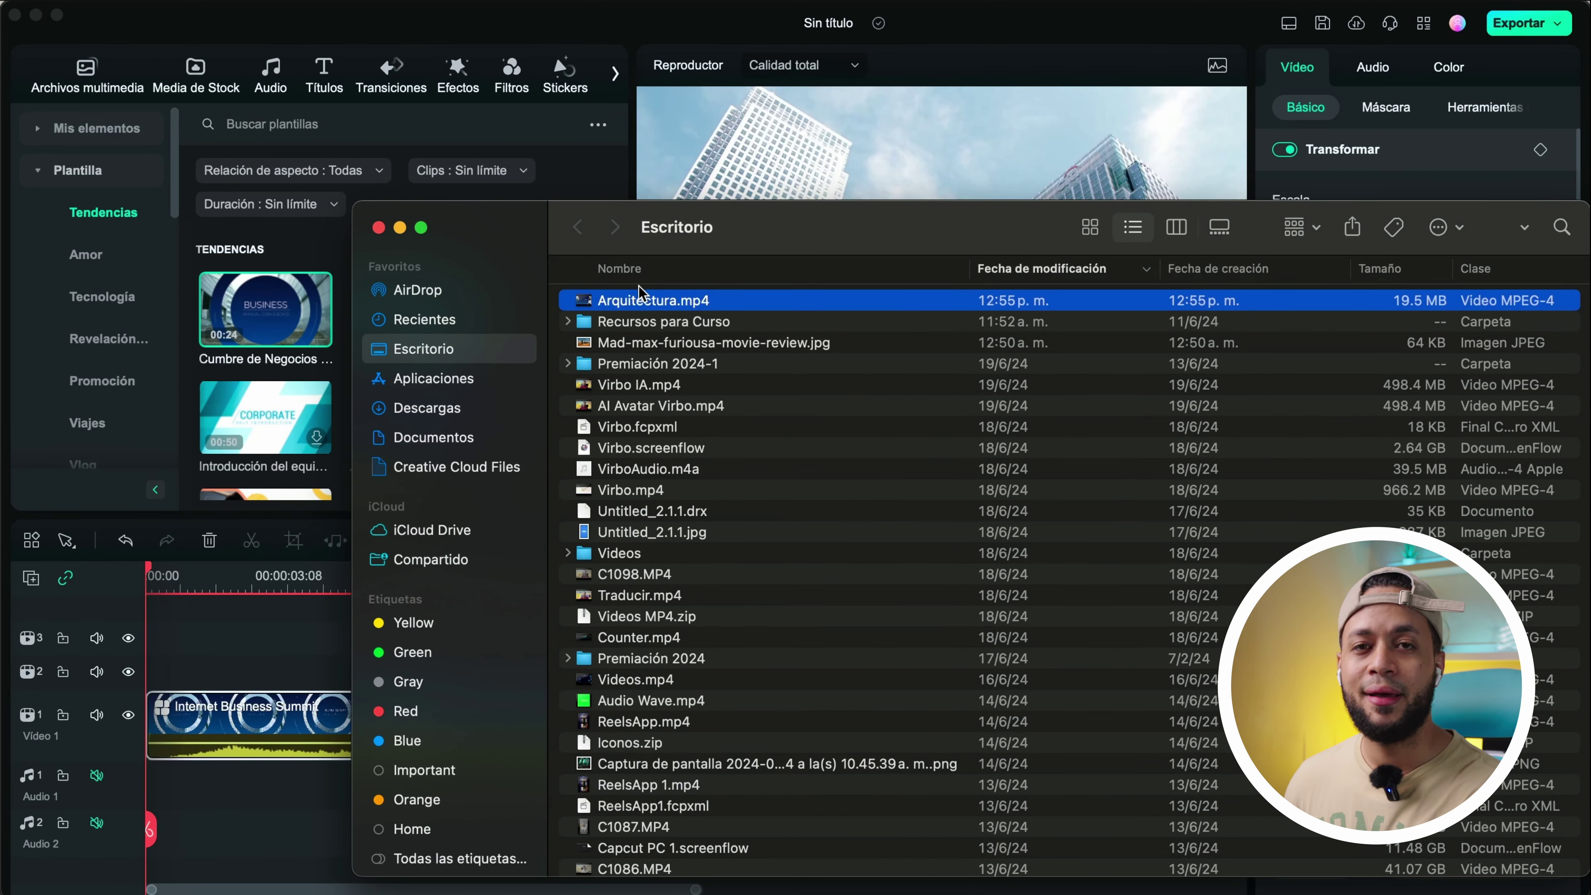
drag(758, 240, 619, 231)
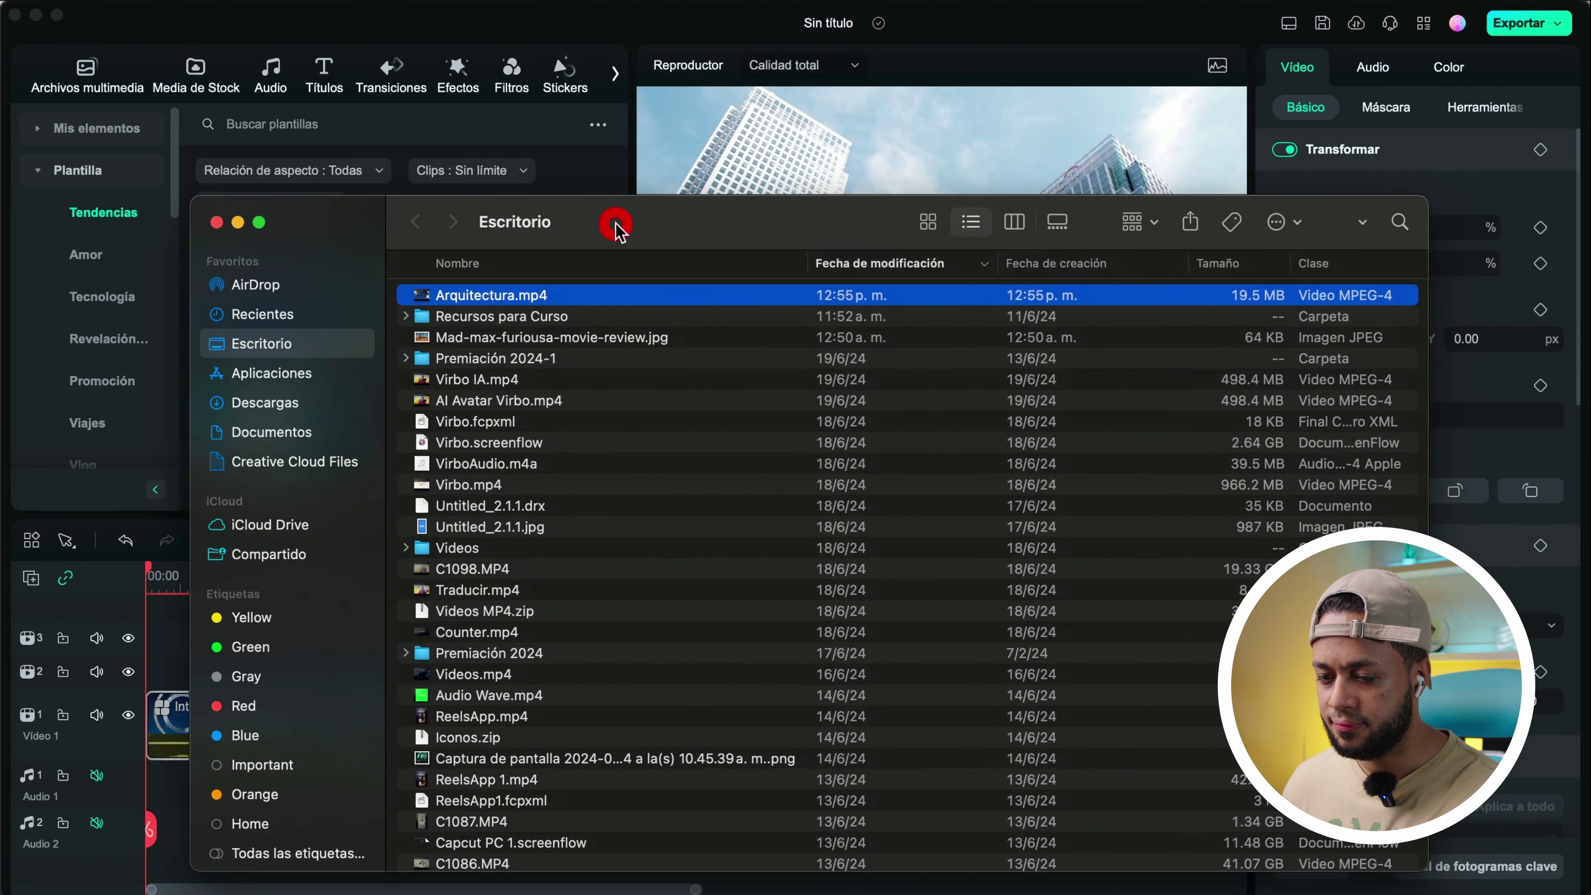
key(space)
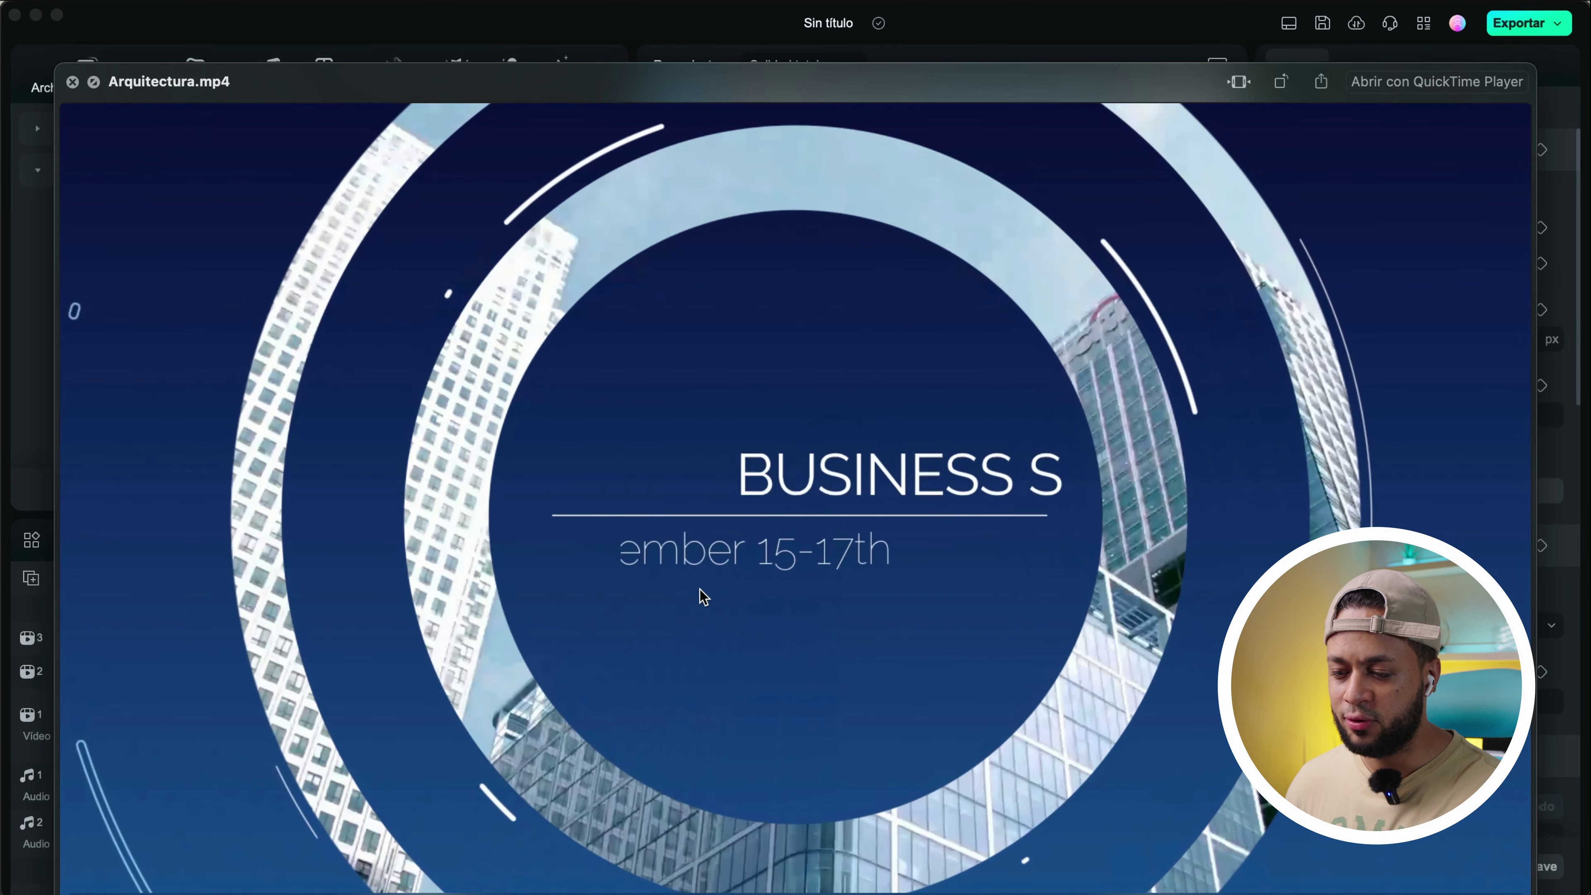